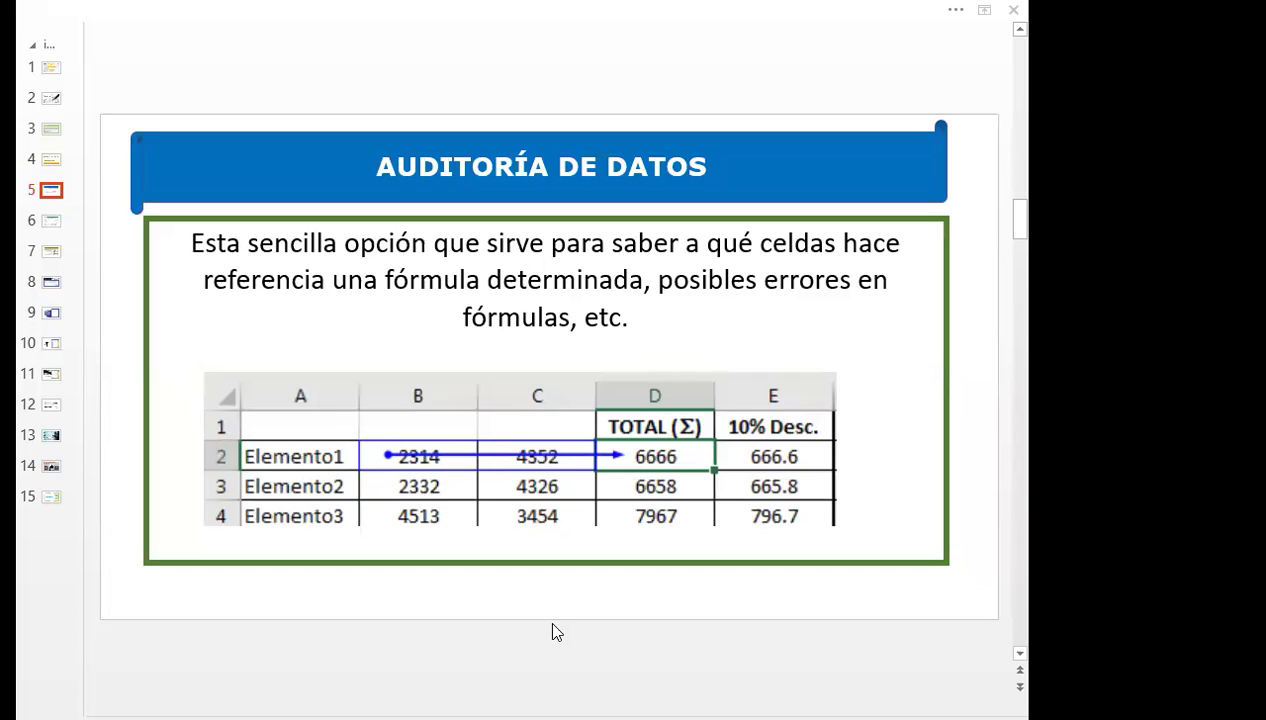
Step: Switch to the Excel workbook and view the formula behind the ELEMENTO 1 total in D2
key("alt+Tab")
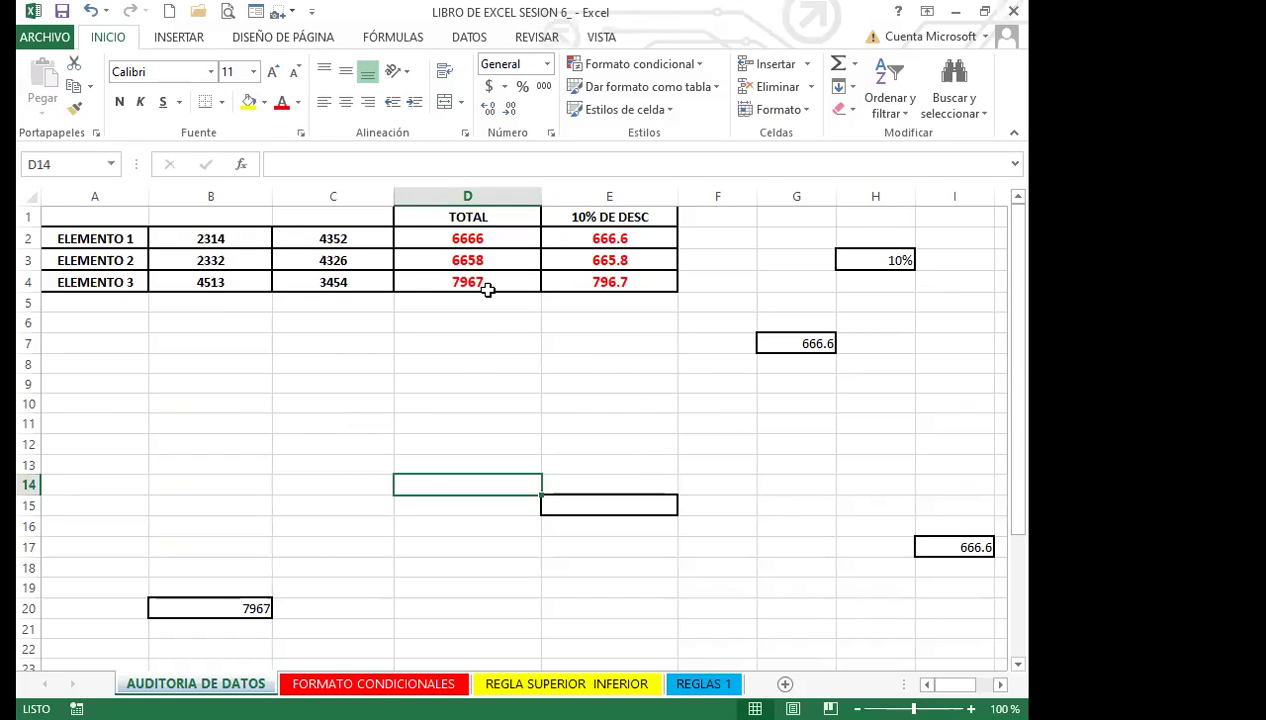
left_click(460, 241)
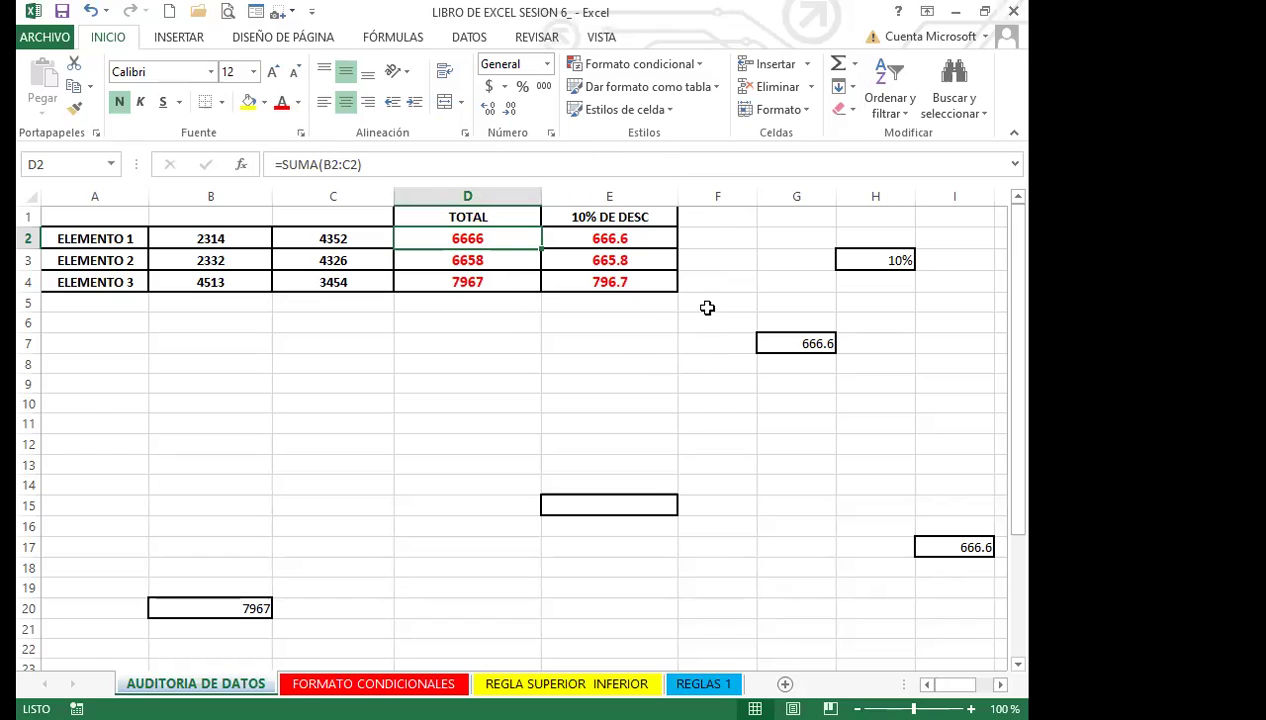
left_click(654, 218)
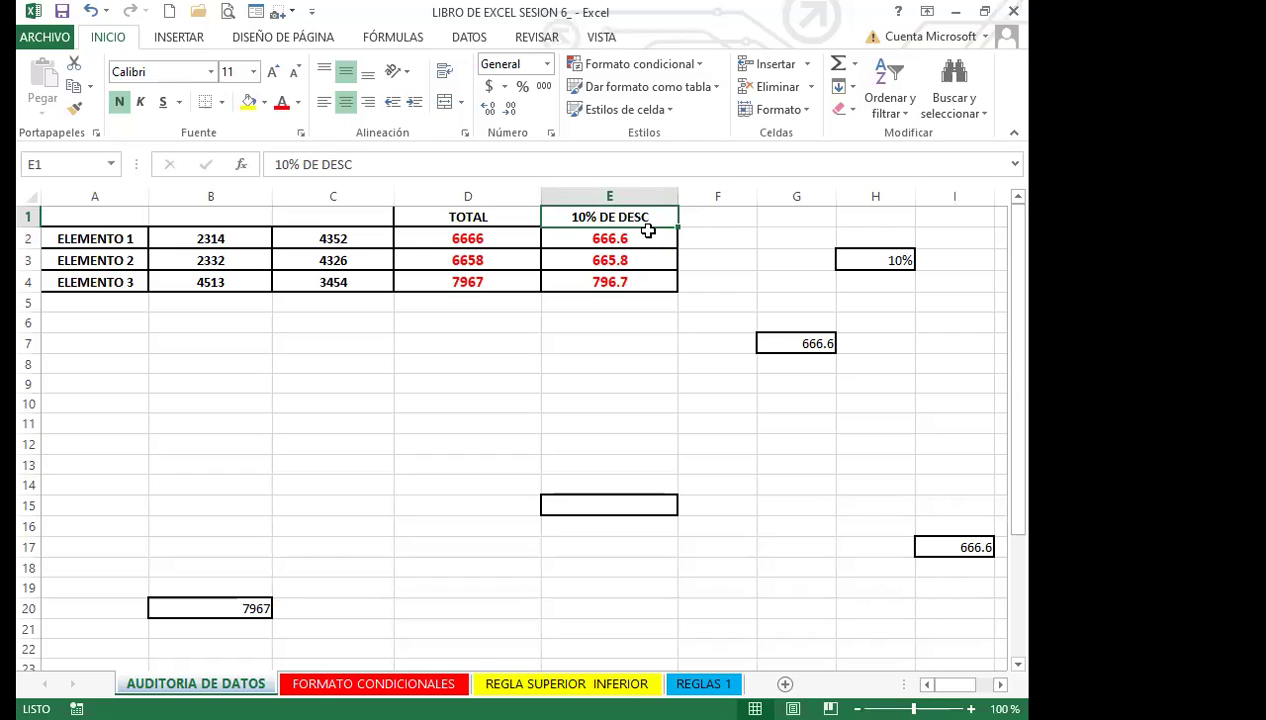
Step: Fill the 10% discount formula from E2 down through E4 and check the formulas in E2 and E3
left_click(577, 240)
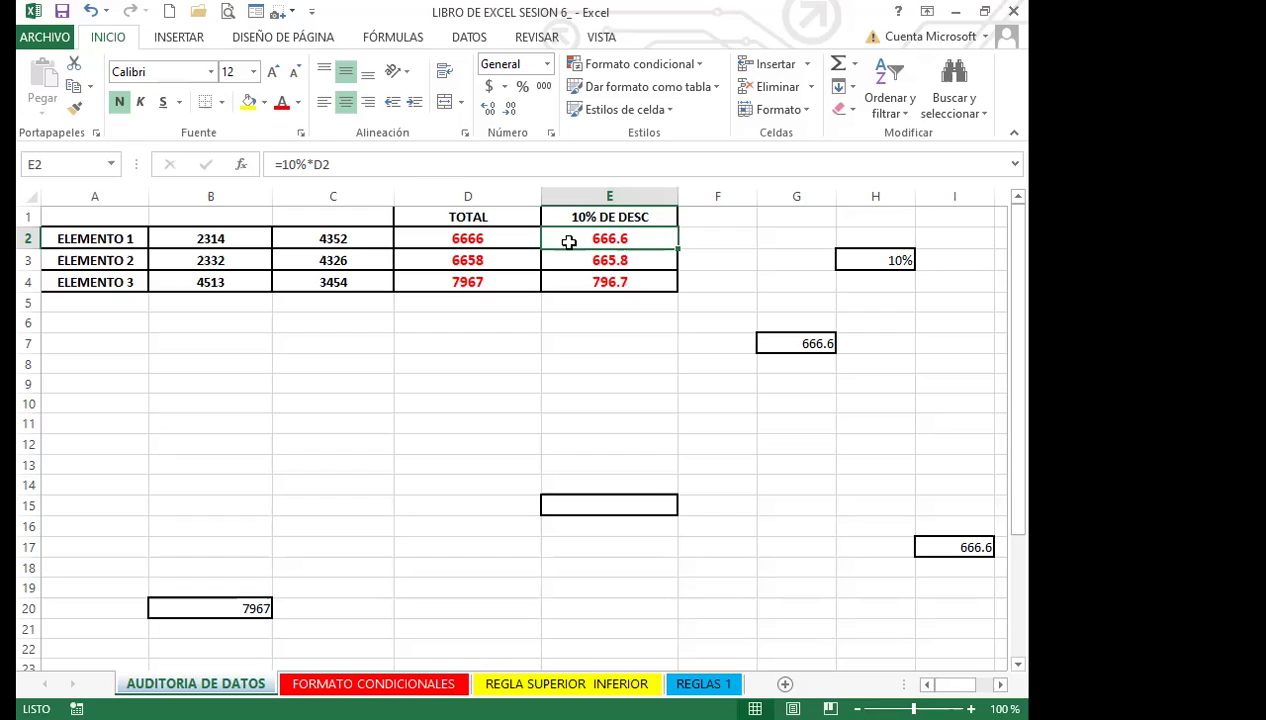
left_click_drag(678, 253, 667, 283)
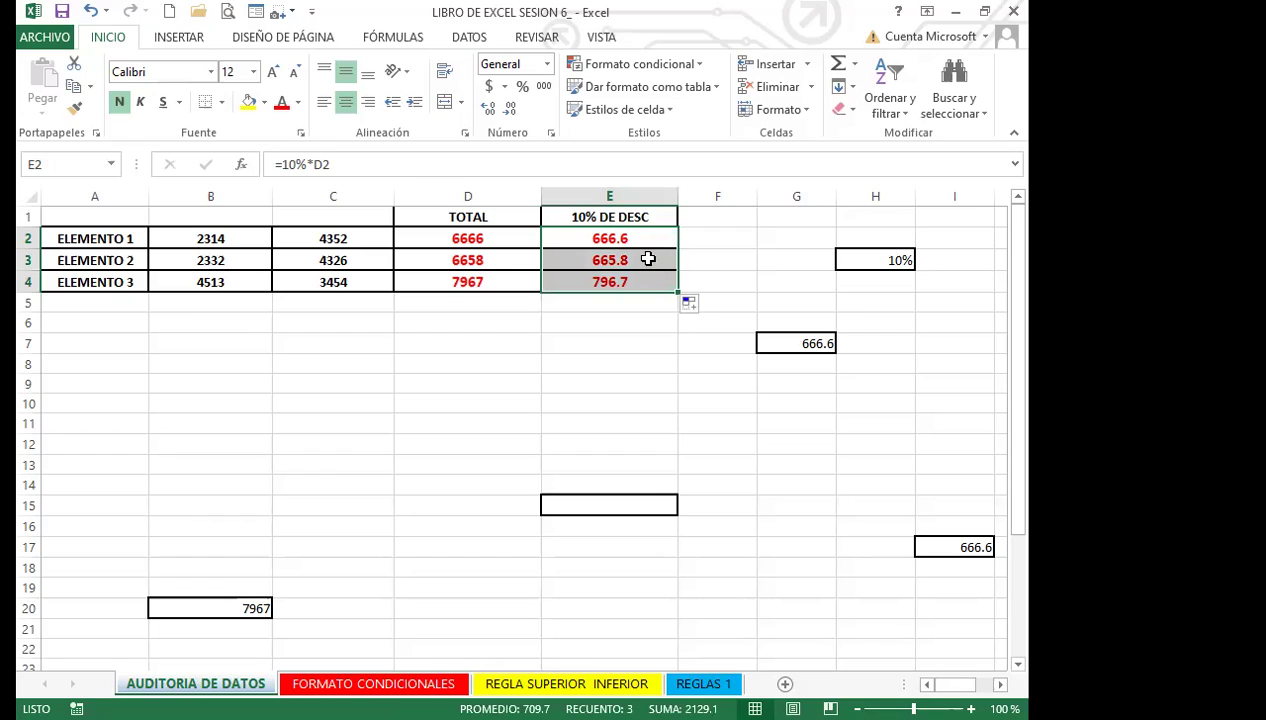
left_click(647, 258)
left_click(648, 237)
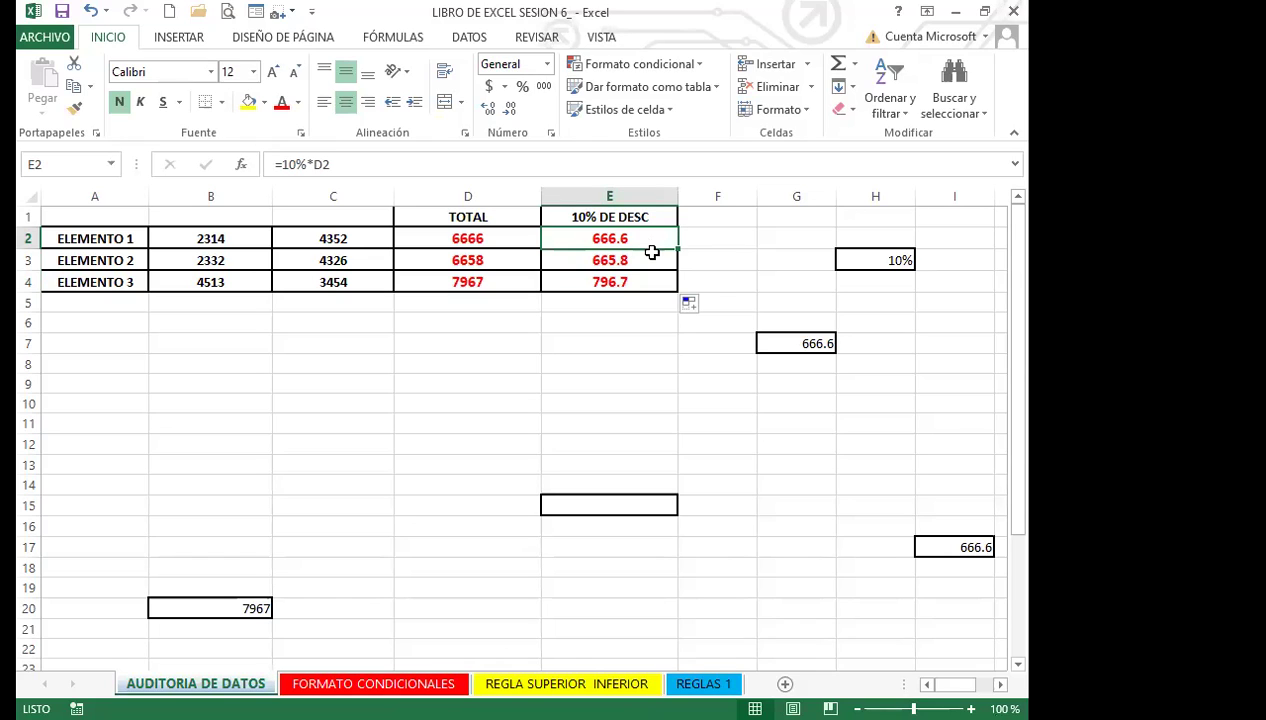
left_click(642, 260)
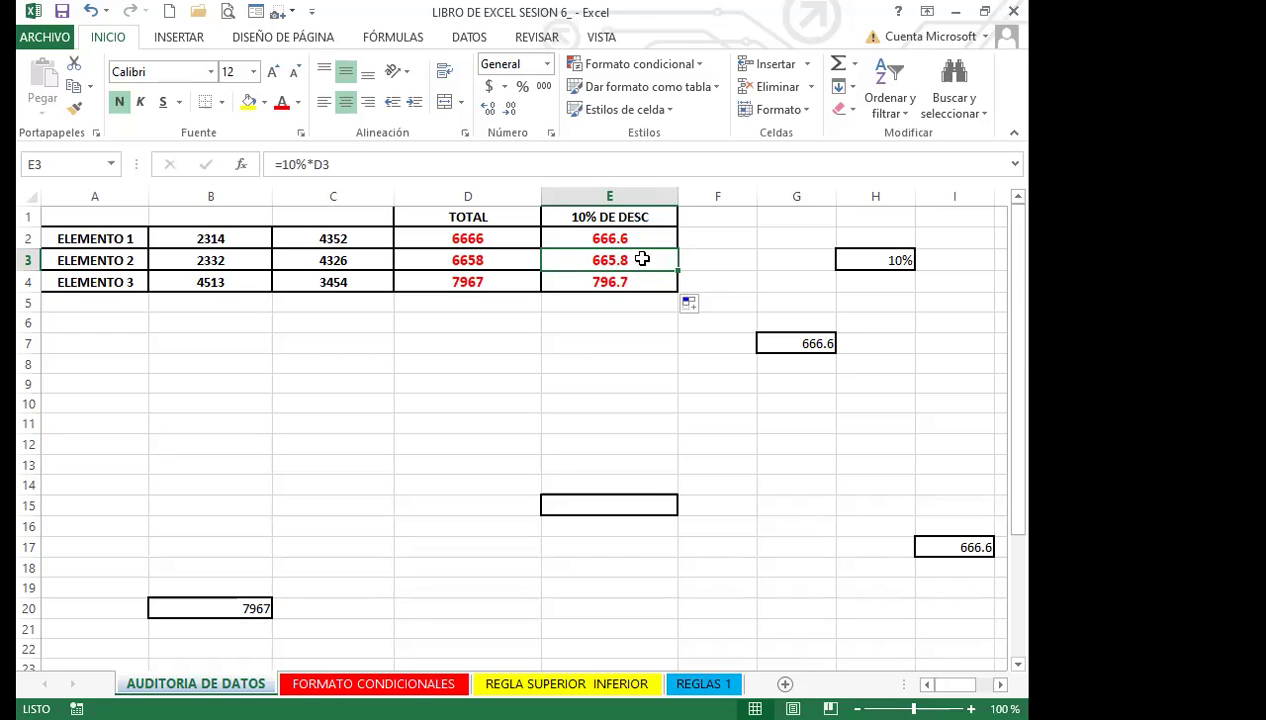
left_click(605, 334)
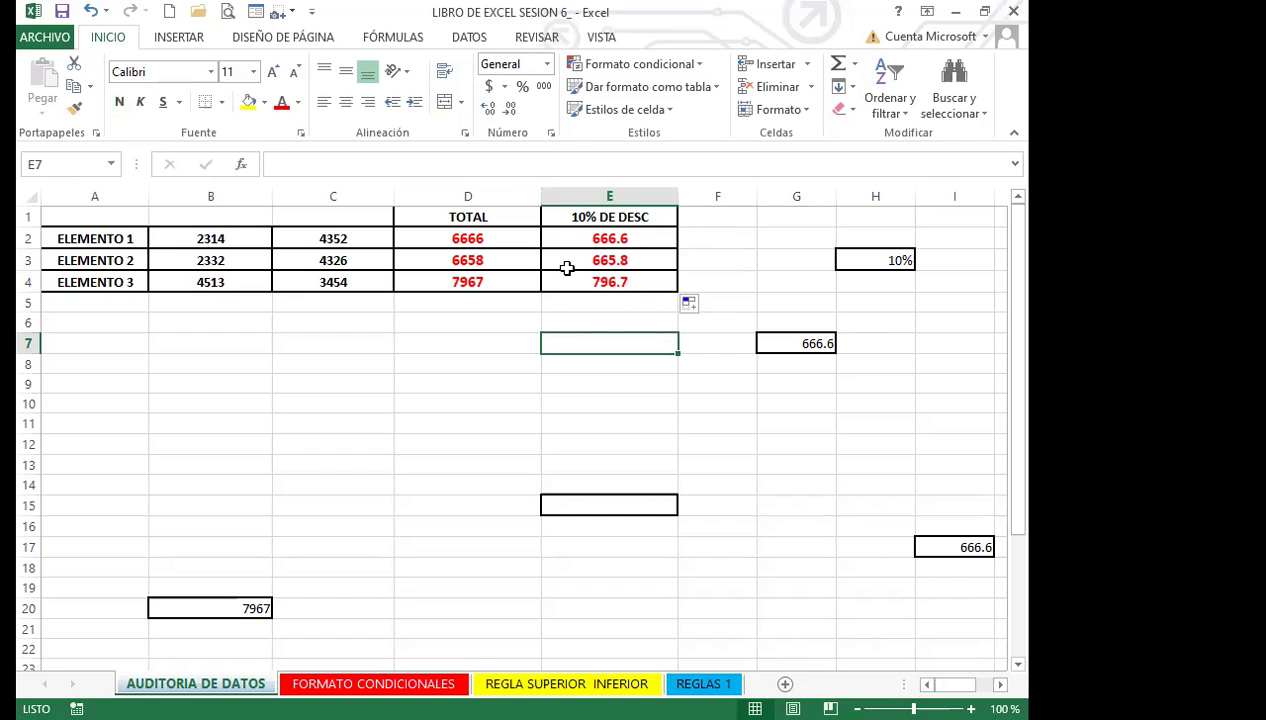
left_click(583, 261)
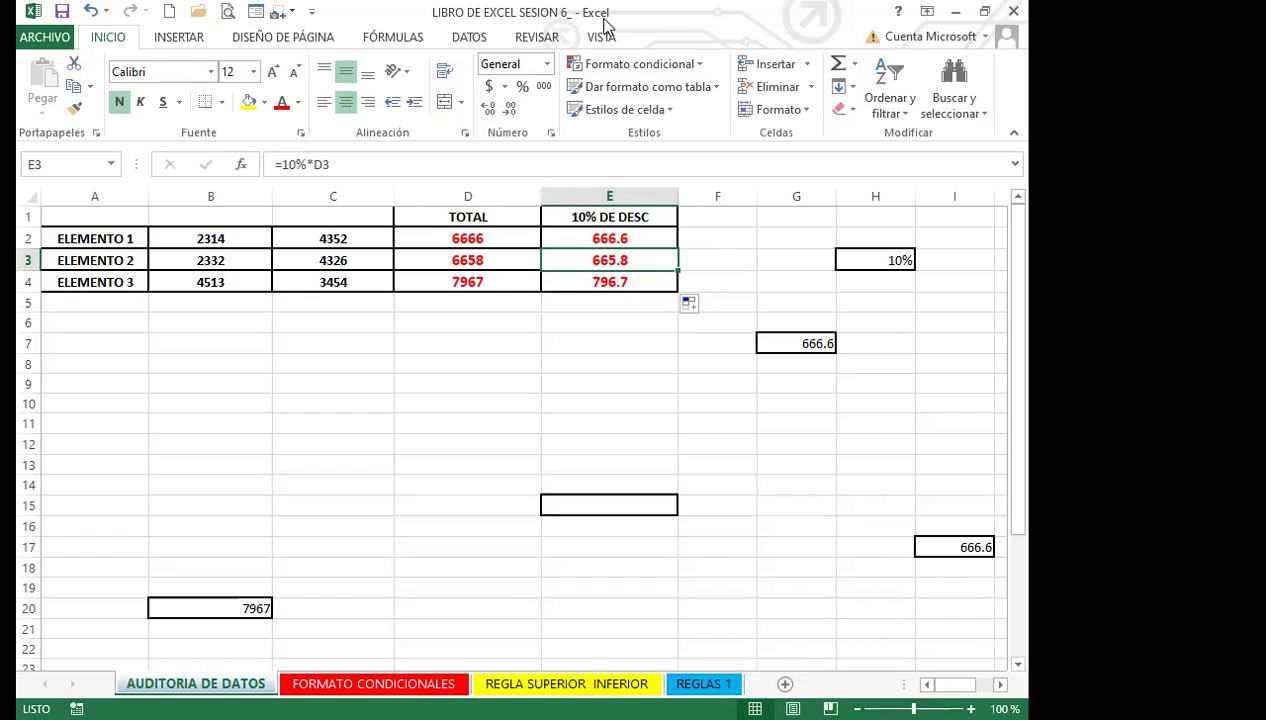
Step: Hide the formula bar so that cell formulas are not displayed above the sheet
left_click(603, 37)
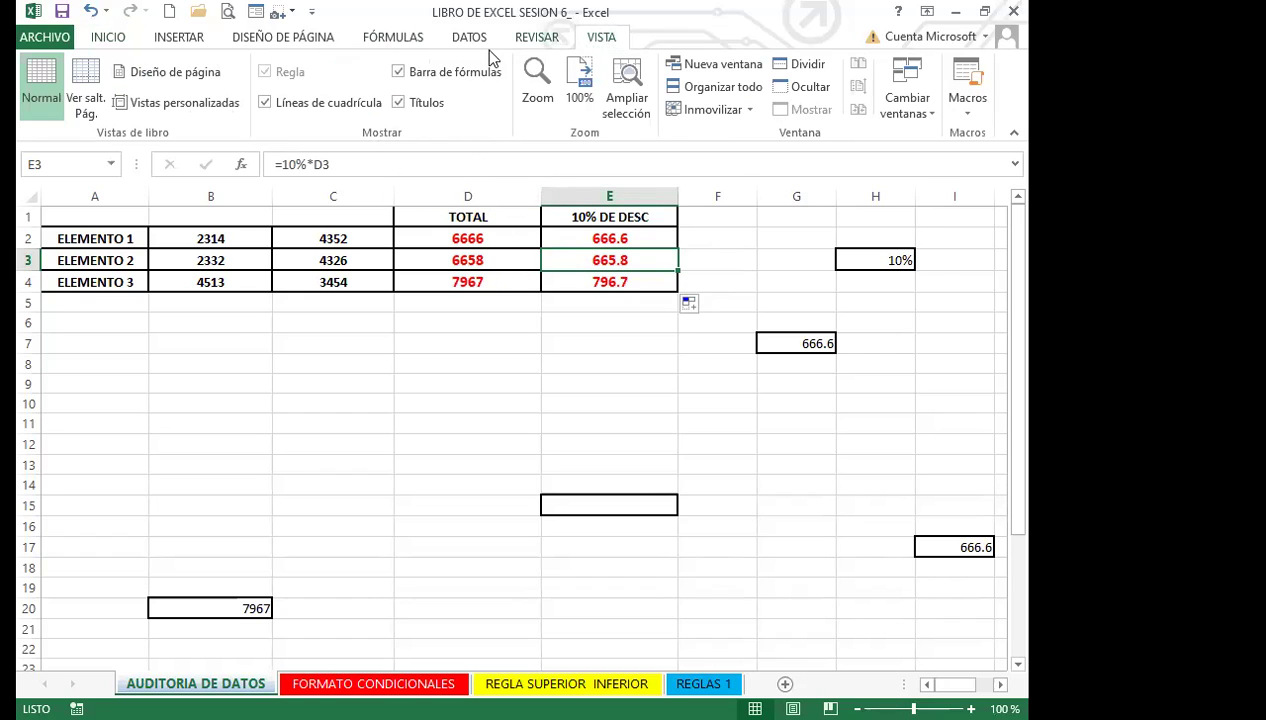
left_click(399, 73)
left_click(404, 333)
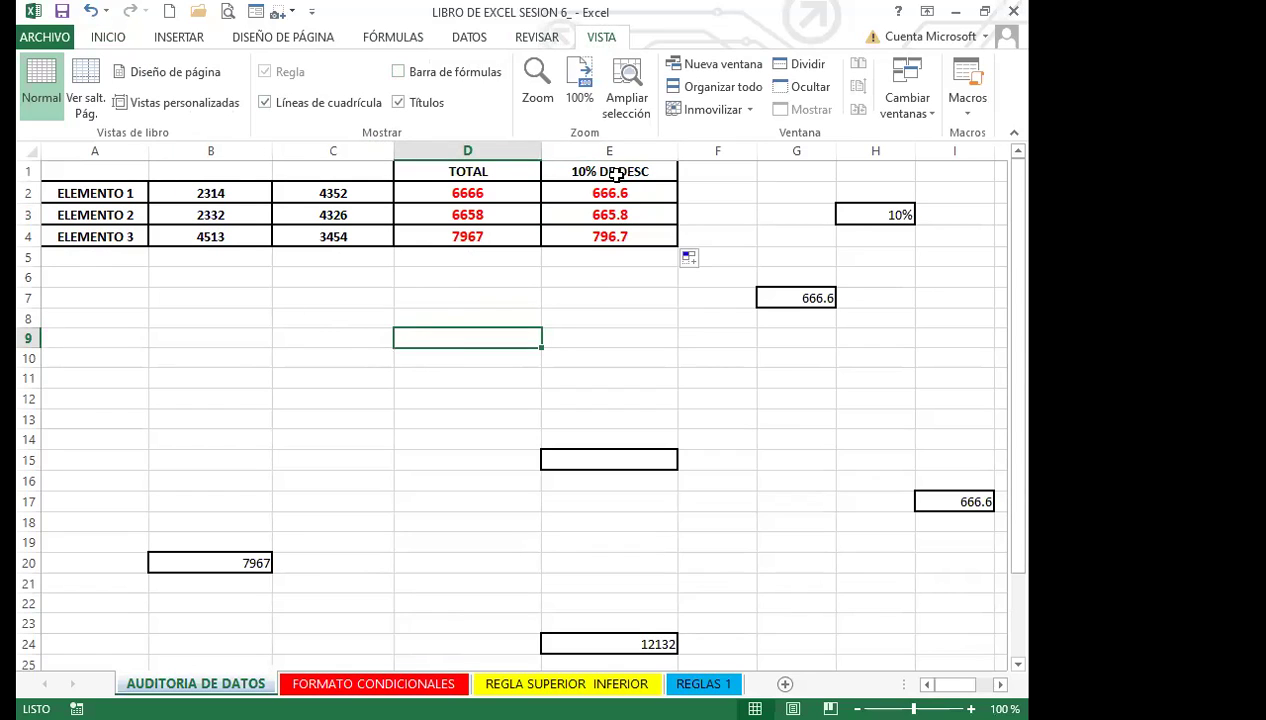
left_click(598, 296)
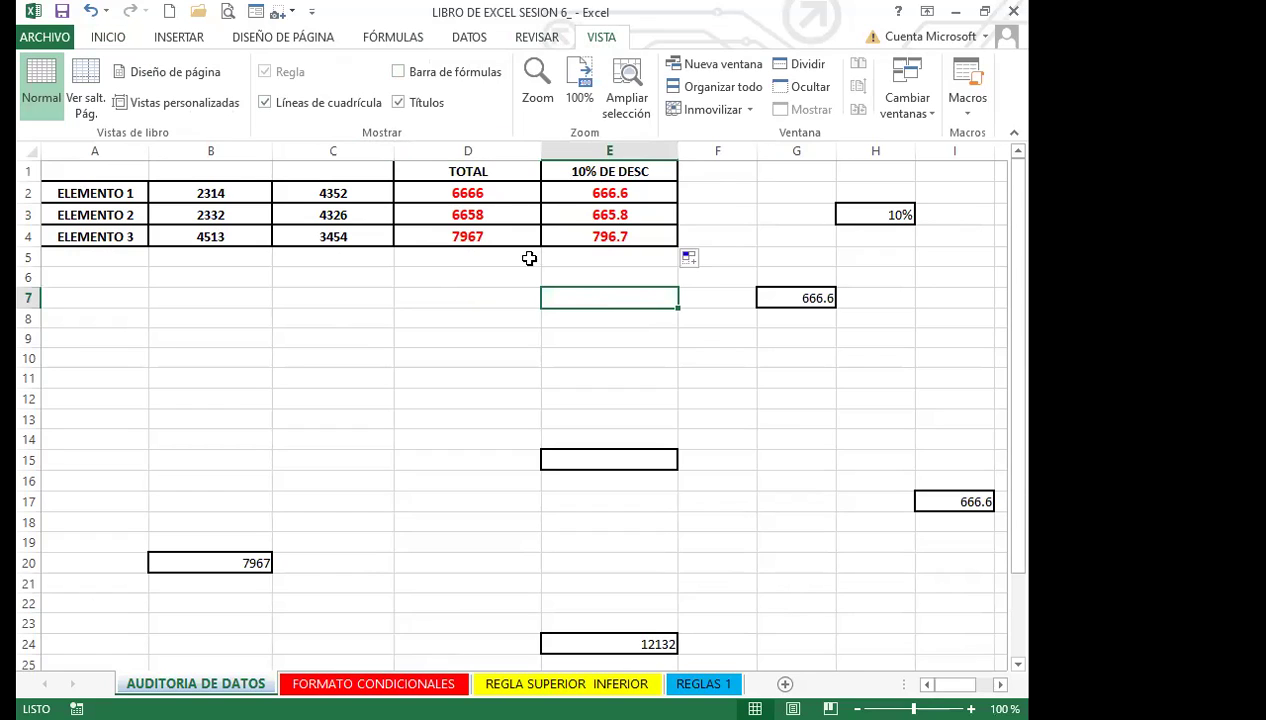
Step: View the discount formula of E2 directly inside the cell, then leave it unchanged
left_click(563, 189)
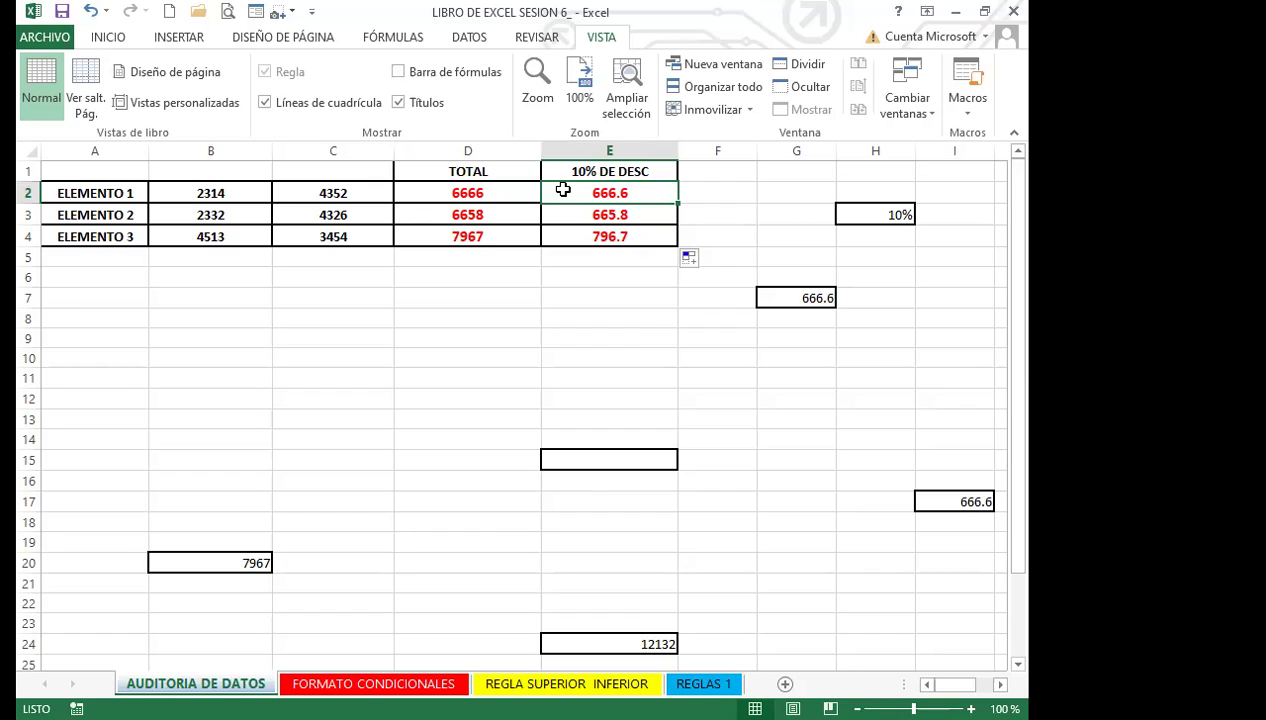
double_click(563, 190)
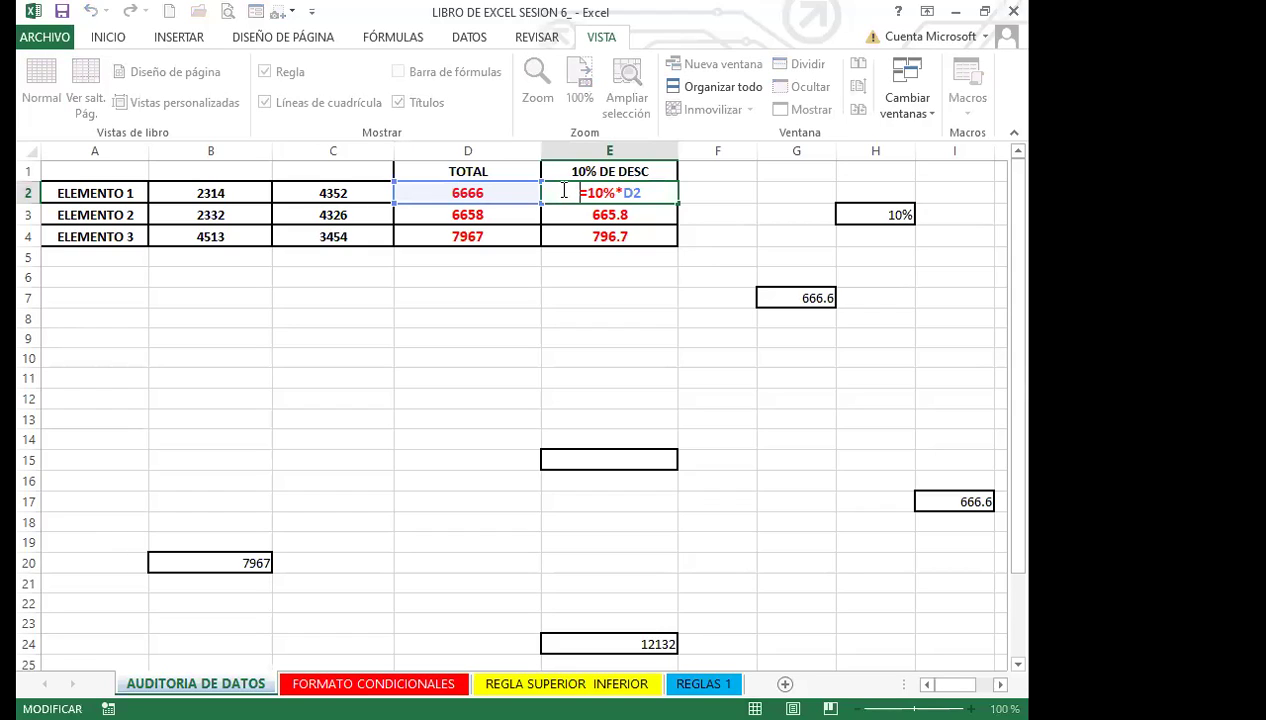
key("Return")
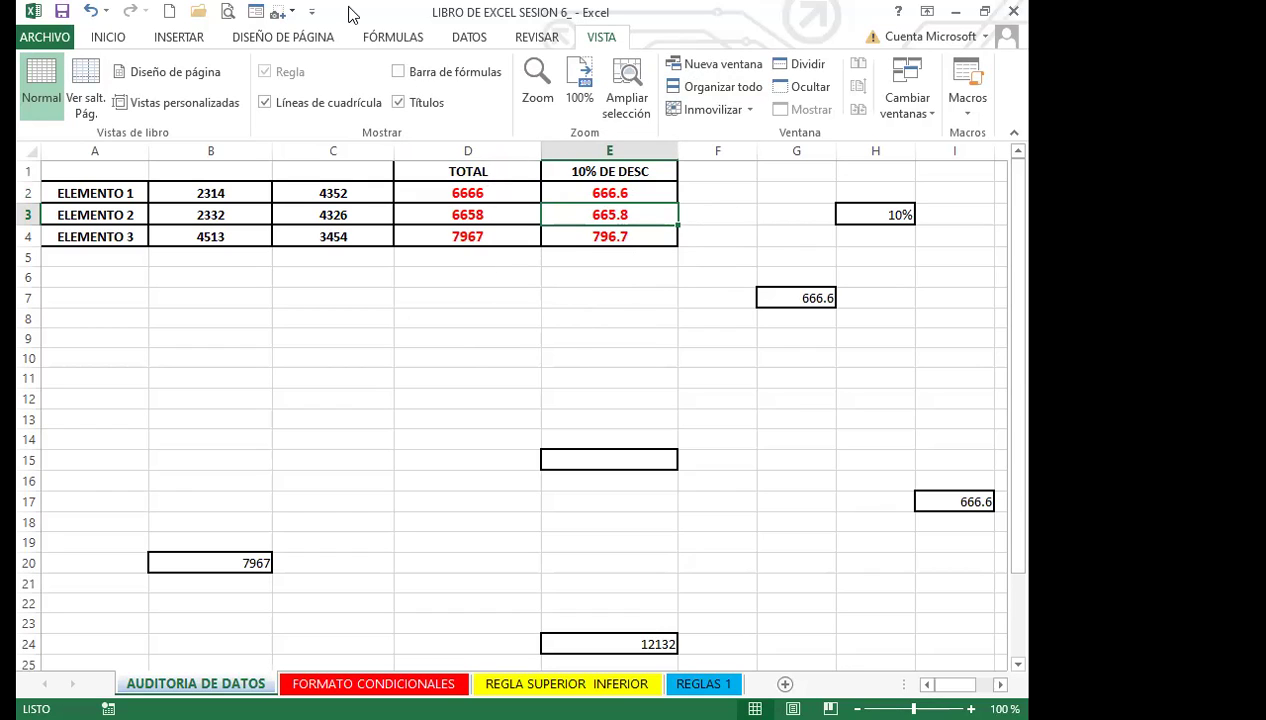
Step: Check the contents of B2 and C2 and the in-cell formula of the total in D2
left_click(389, 44)
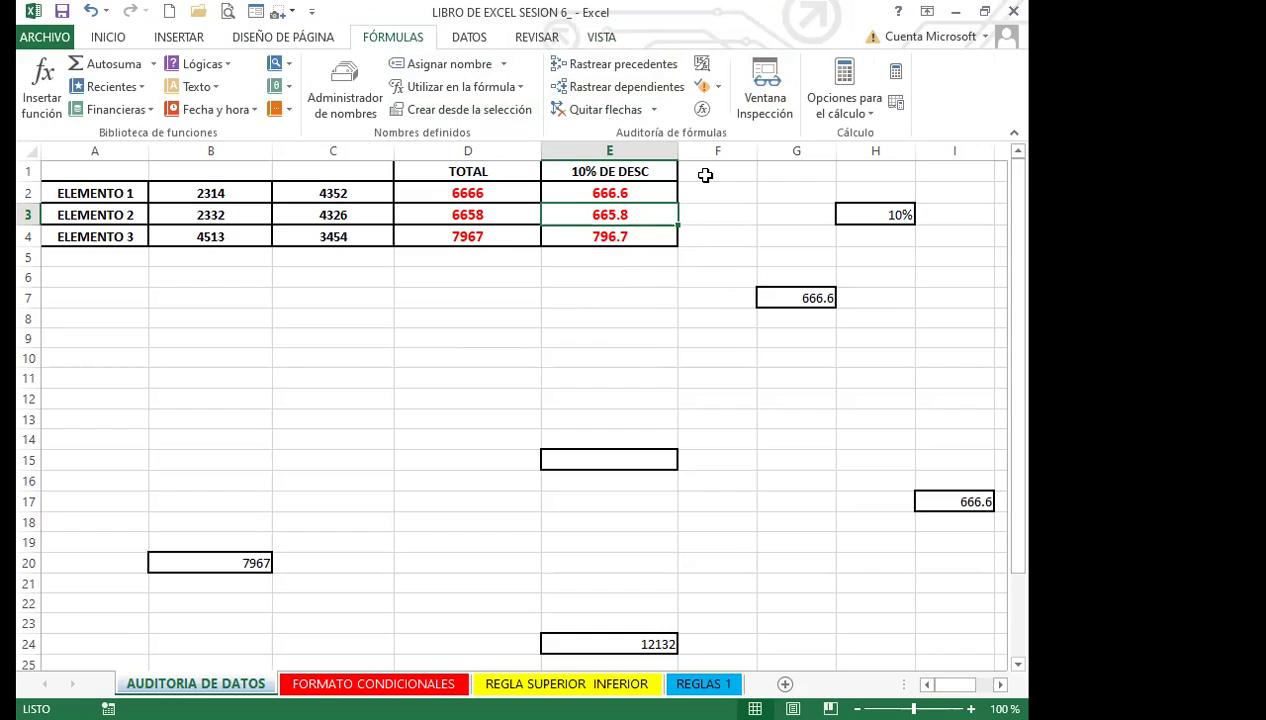
left_click(339, 191)
left_click(250, 191)
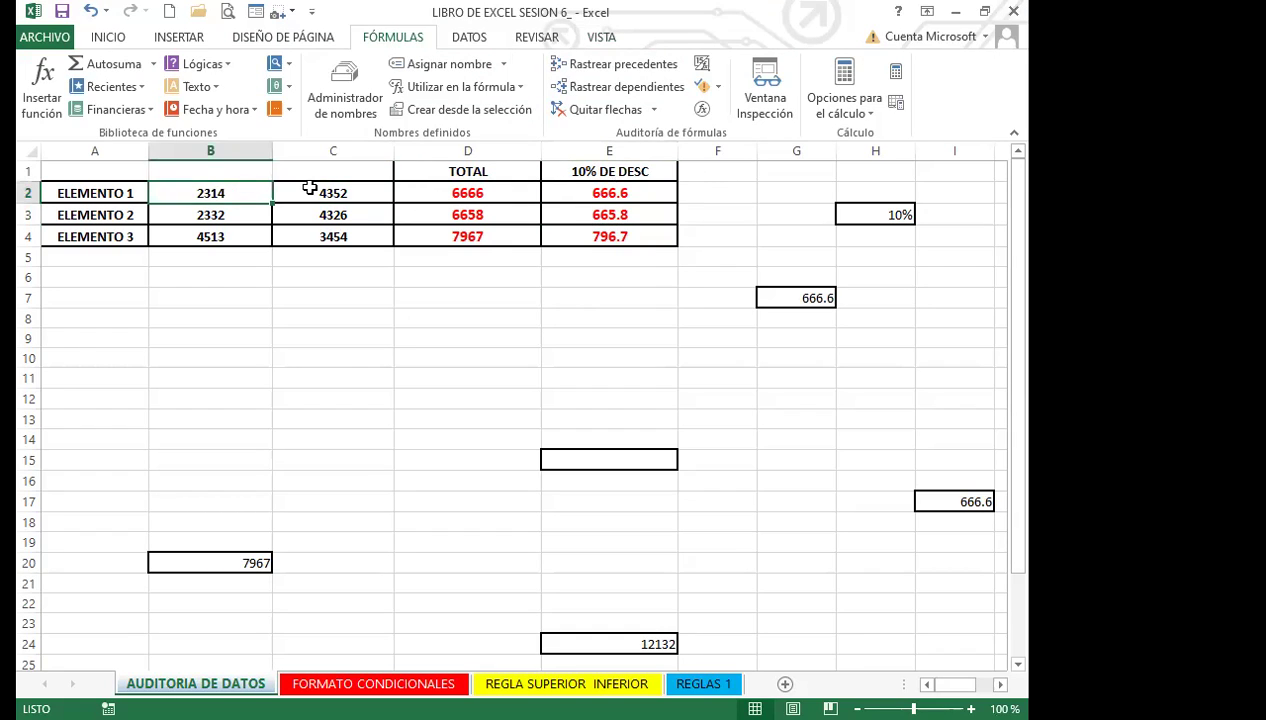
left_click(310, 190)
left_click(228, 190)
double_click(228, 190)
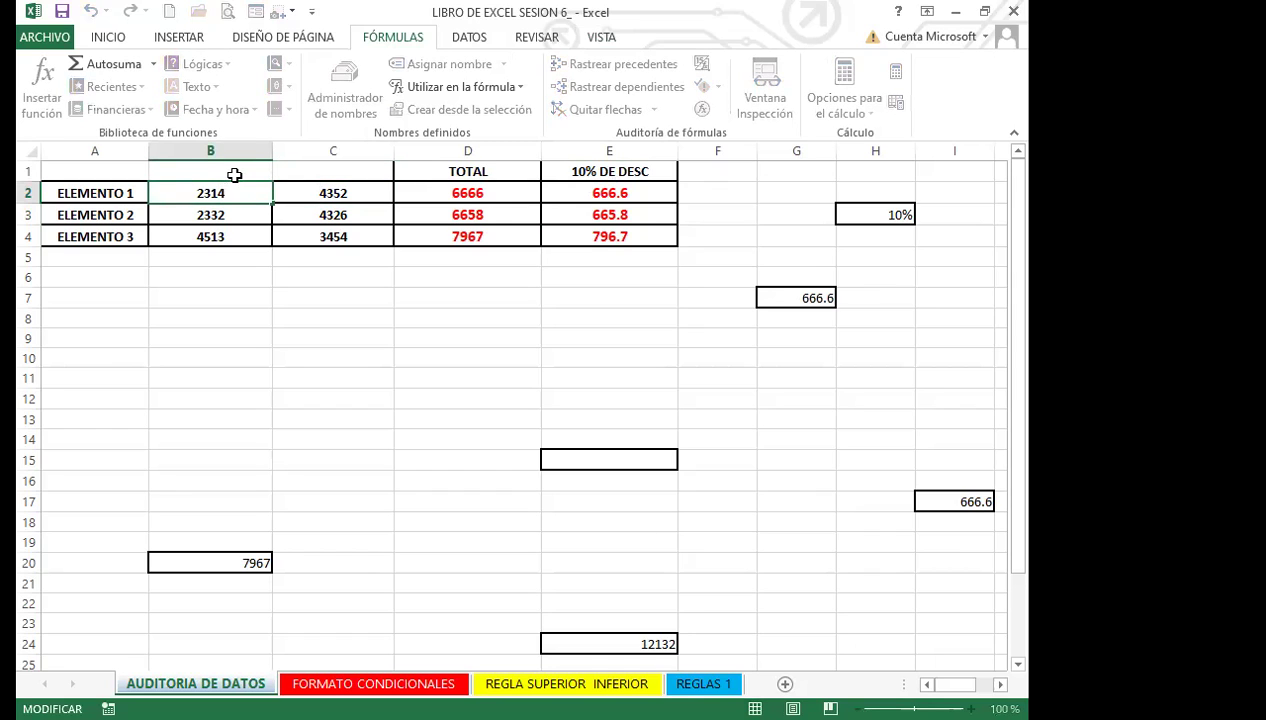
left_click(310, 190)
double_click(318, 188)
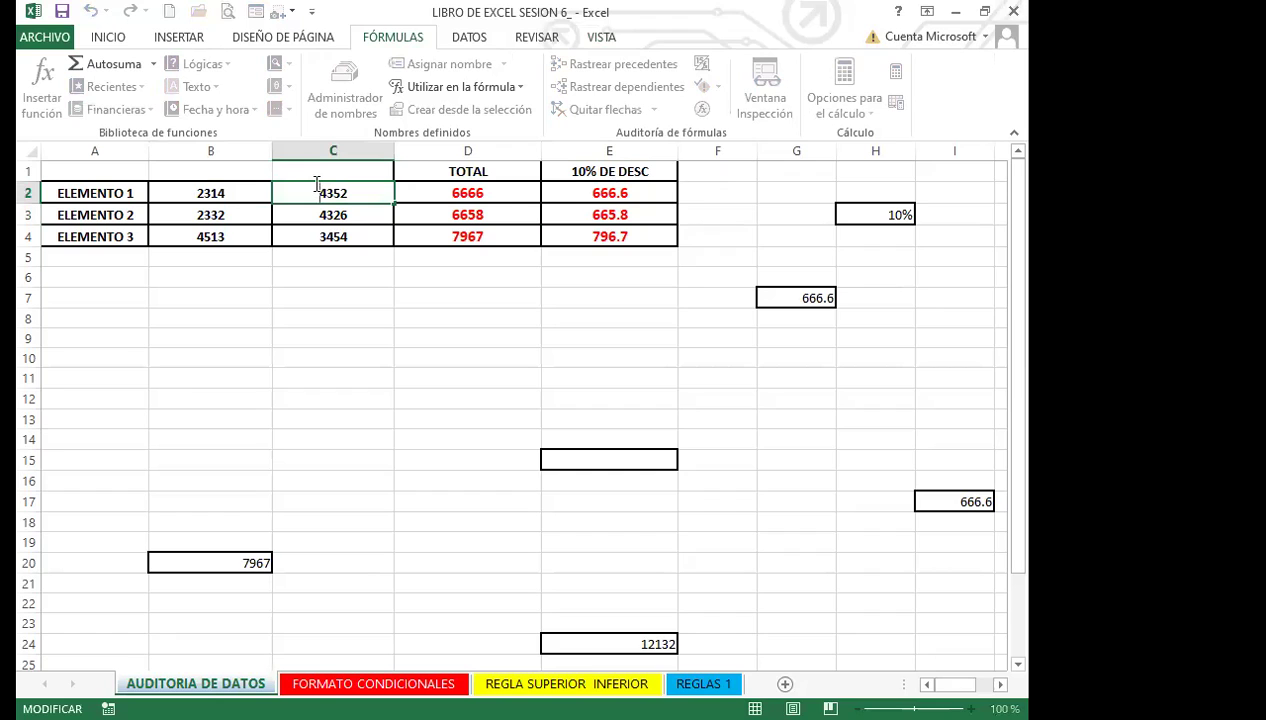
double_click(448, 193)
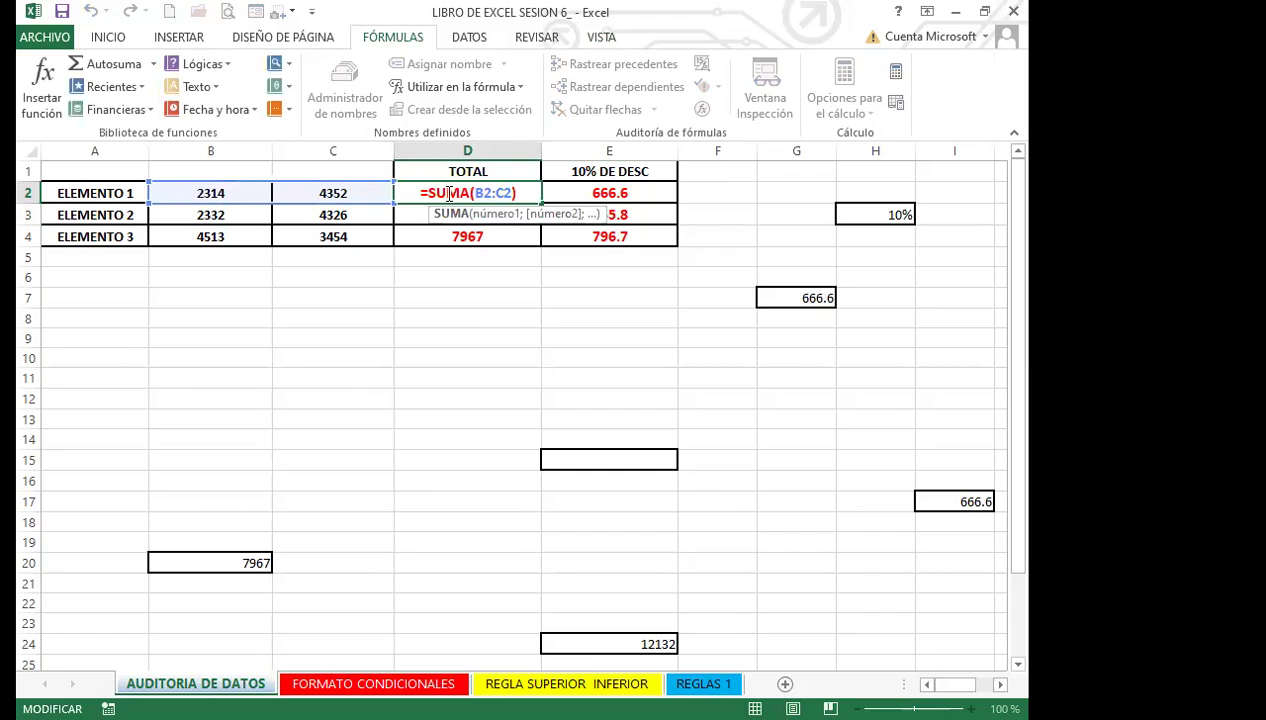
left_click(376, 190)
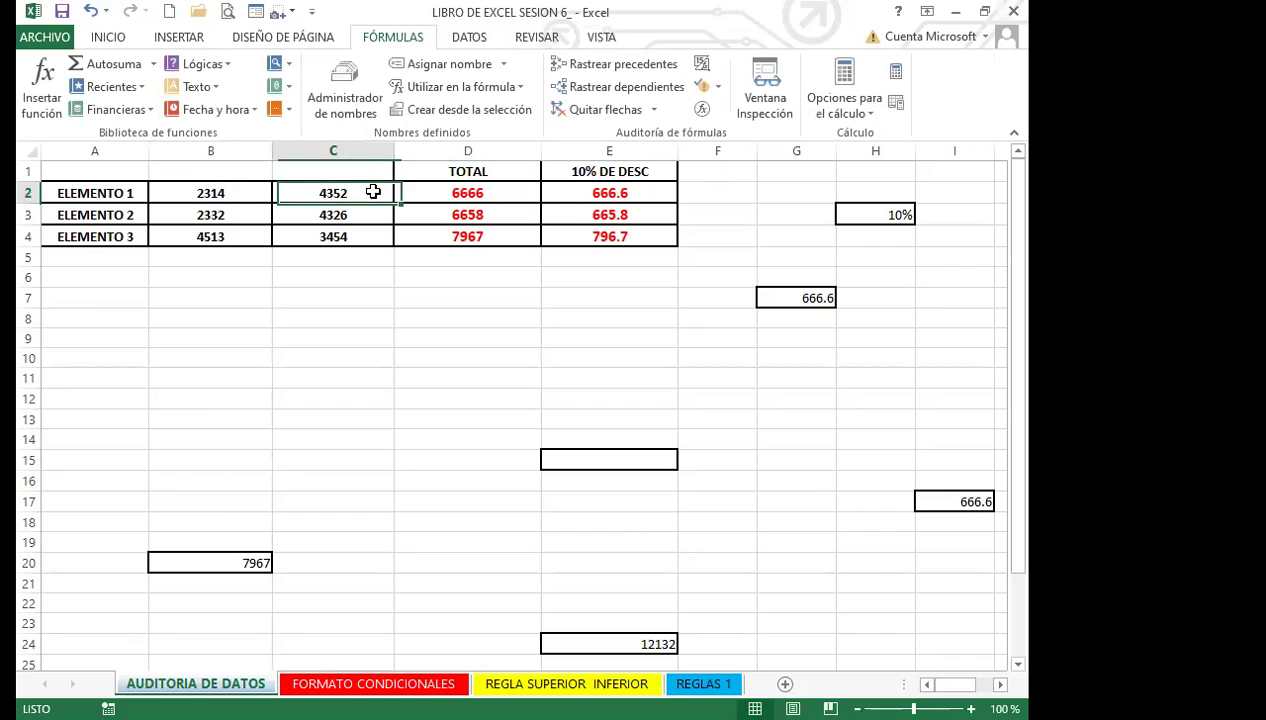
Step: Try to trace the precedents of C2, which holds a plain number
left_click(314, 212)
left_click(310, 194)
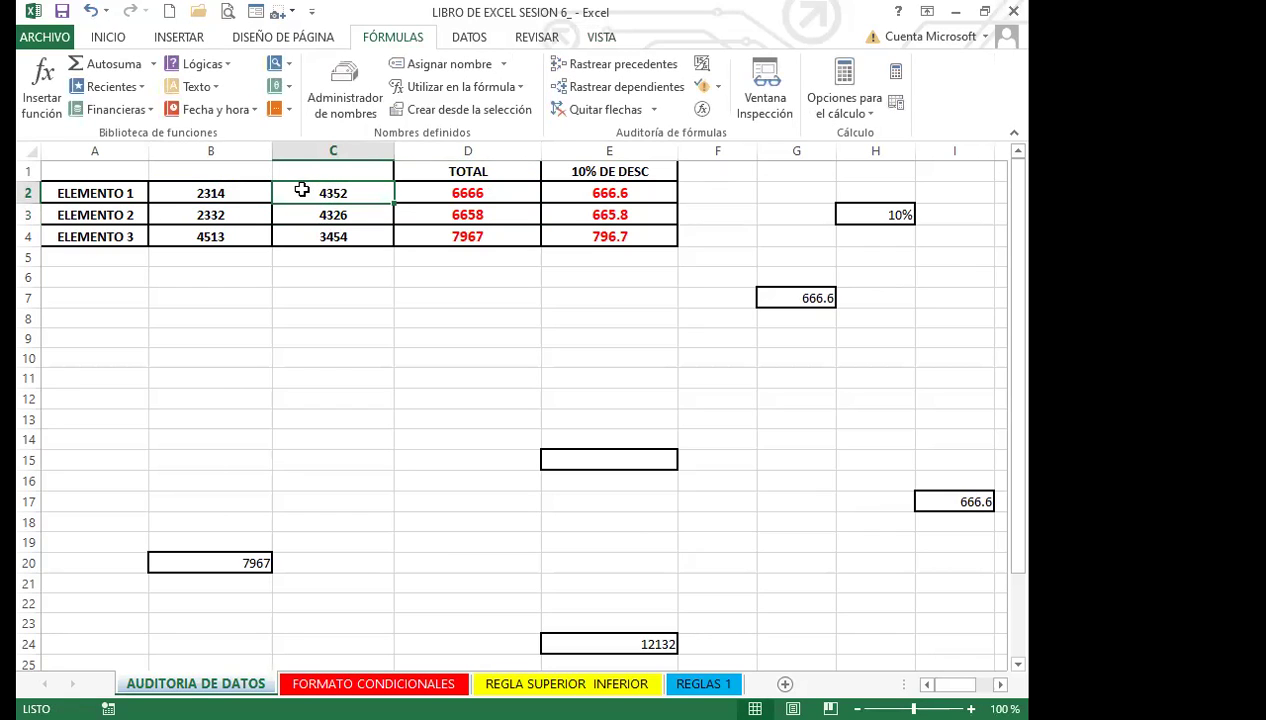
left_click(596, 66)
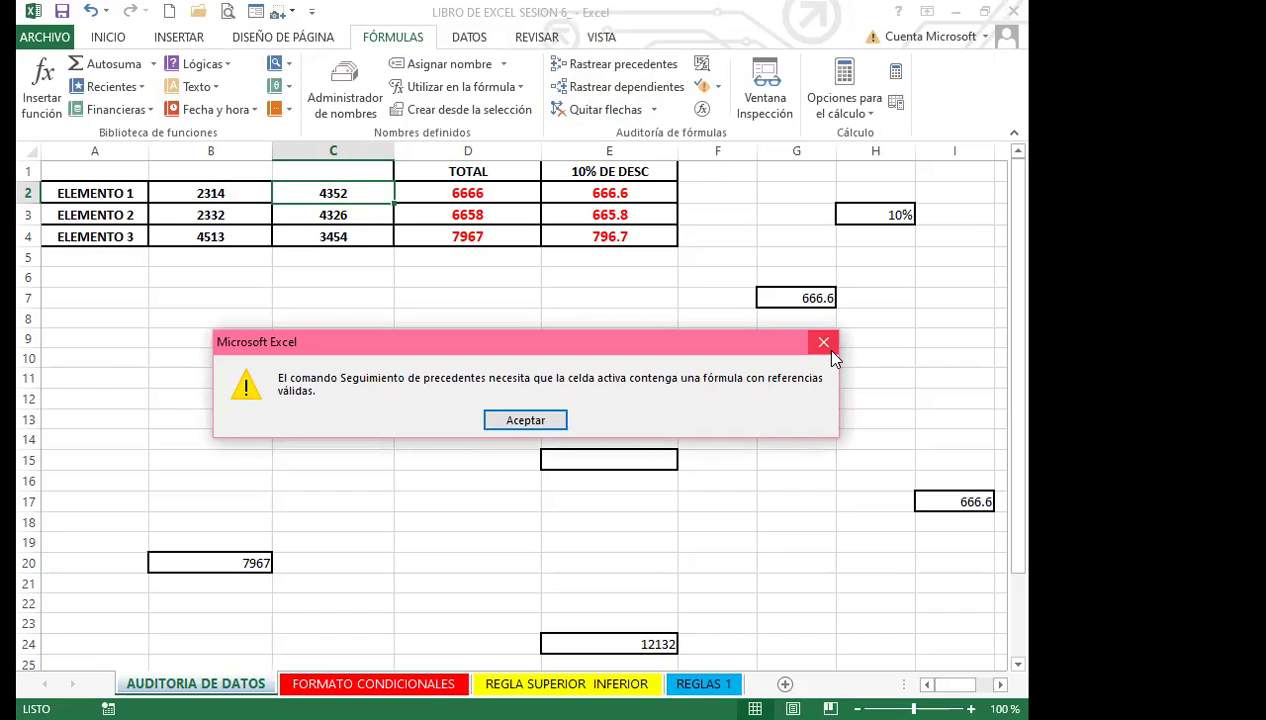
key("Return")
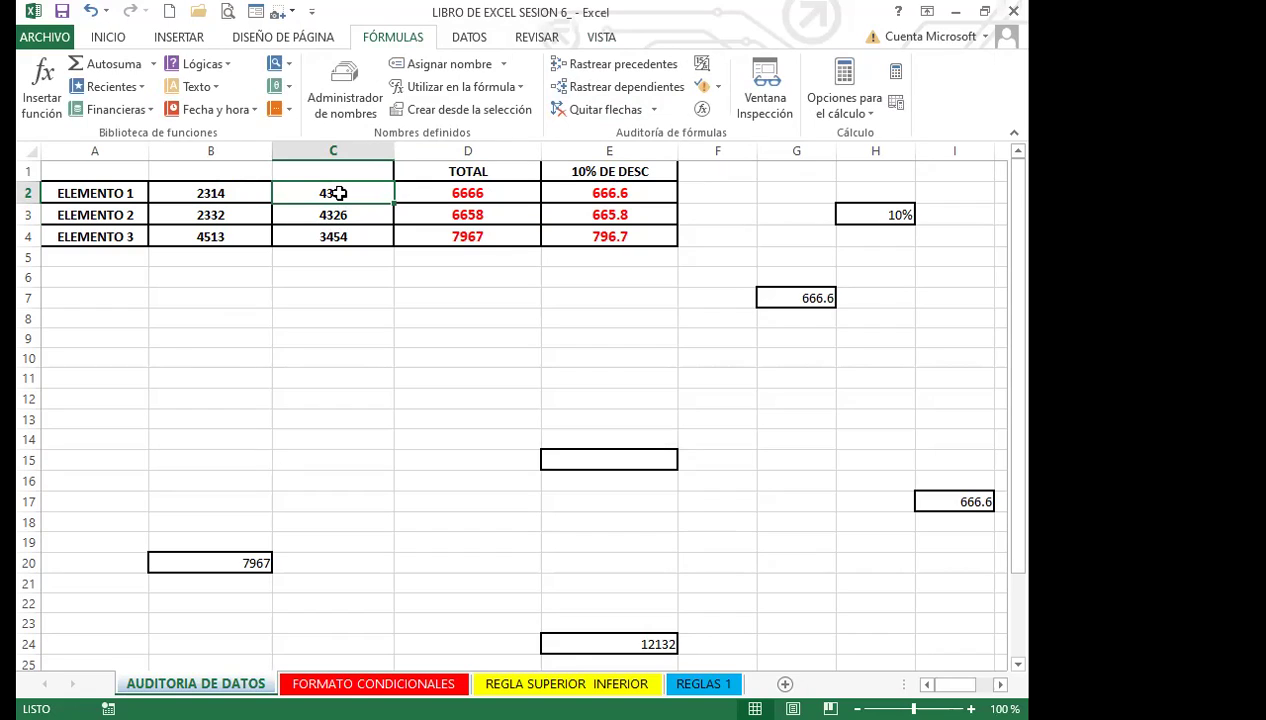
Step: Trace the precedents of the discount in E2 and of the bordered cell G7
left_click(607, 193)
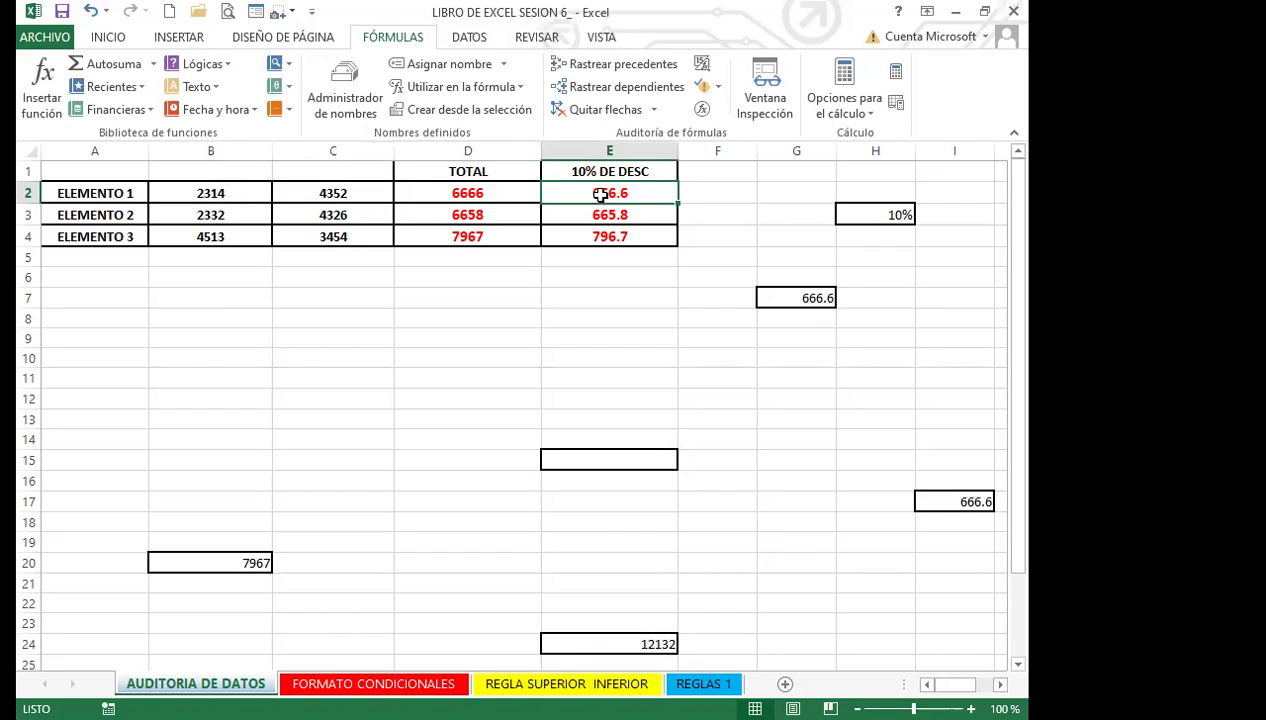
left_click(636, 70)
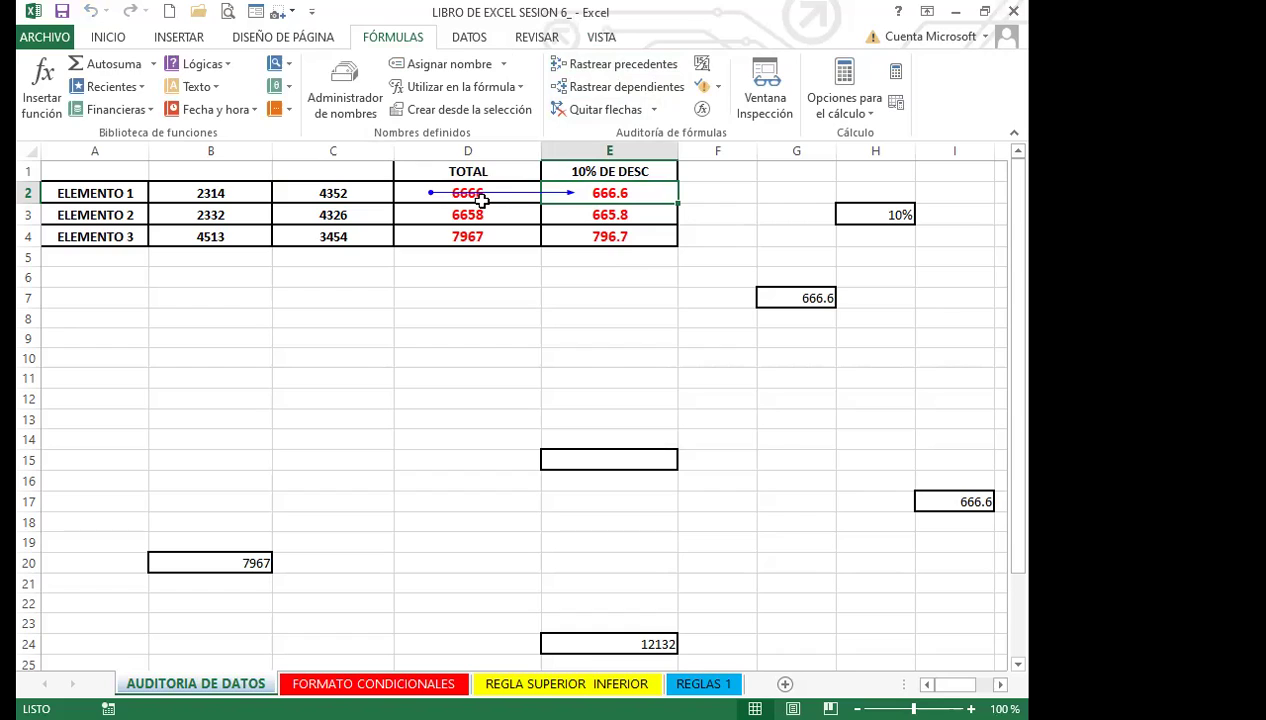
left_click(766, 296)
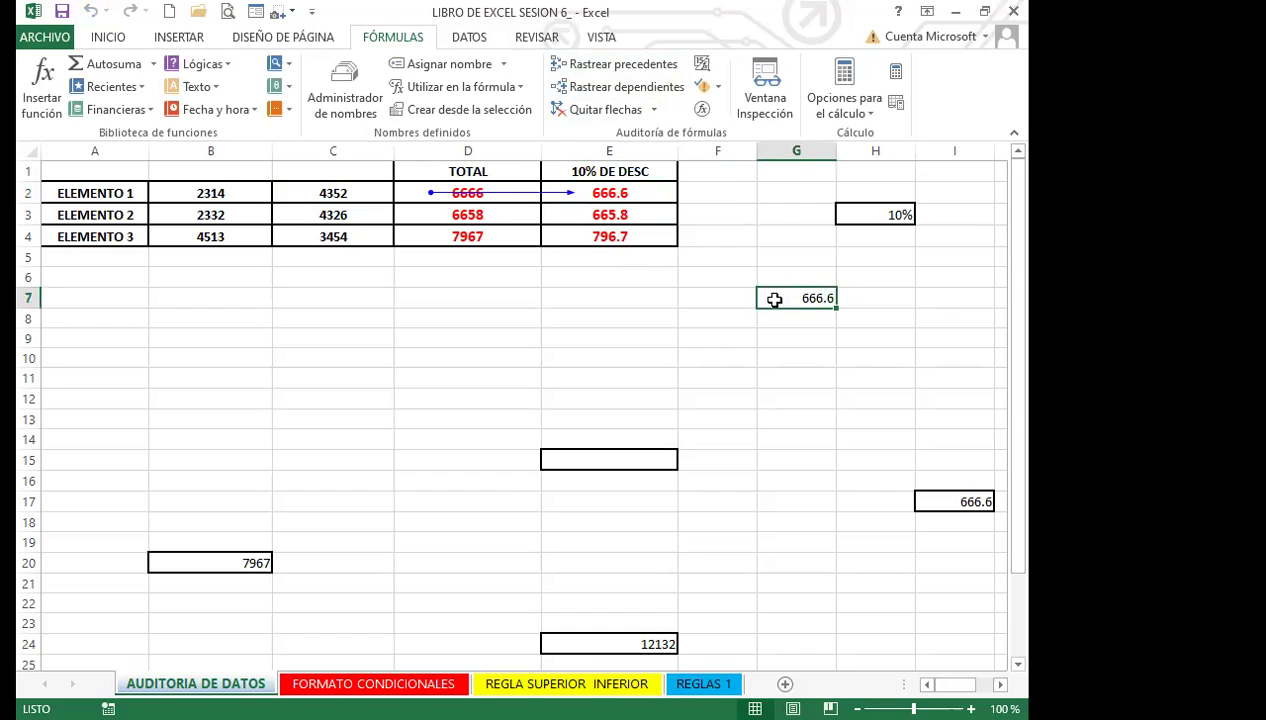
left_click(633, 64)
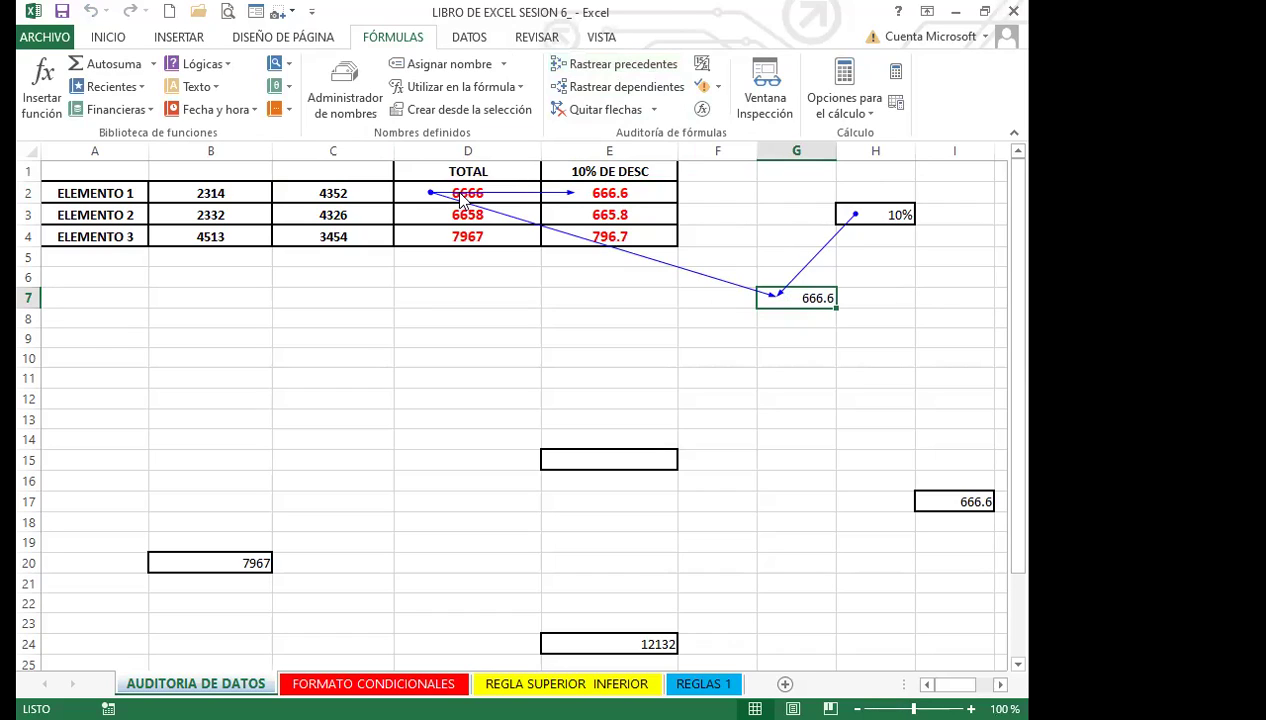
Step: Trace the precedents of the bordered cells B20 and I17
left_click(250, 556)
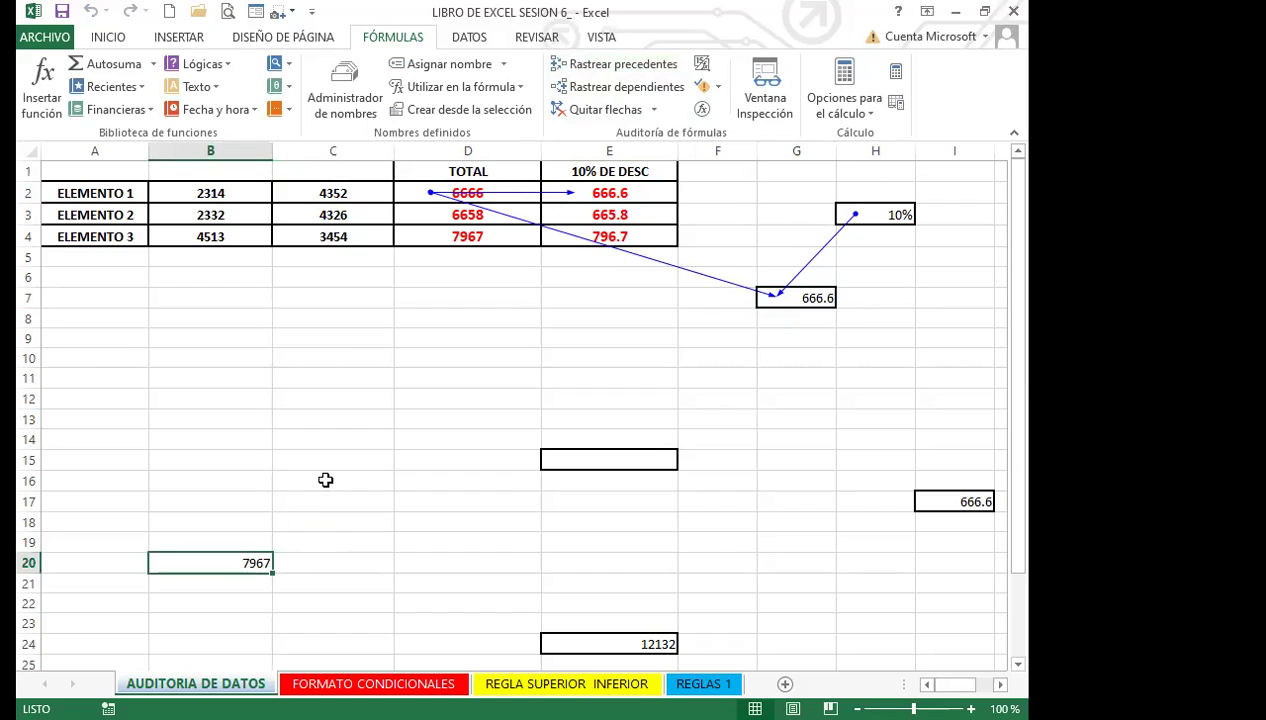
left_click(623, 66)
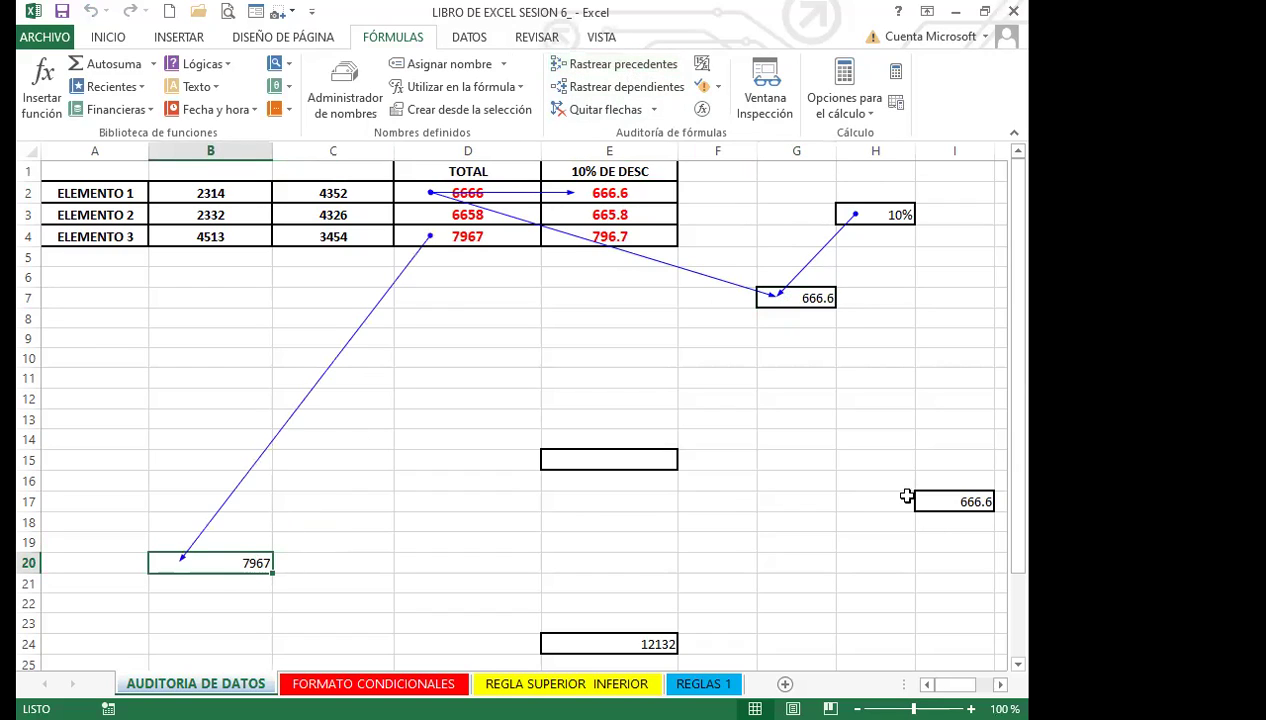
left_click(952, 505)
left_click(650, 66)
Step: Trace the precedents of the bordered cells I29, K7 and E24
scroll(640, 443, "down", 3)
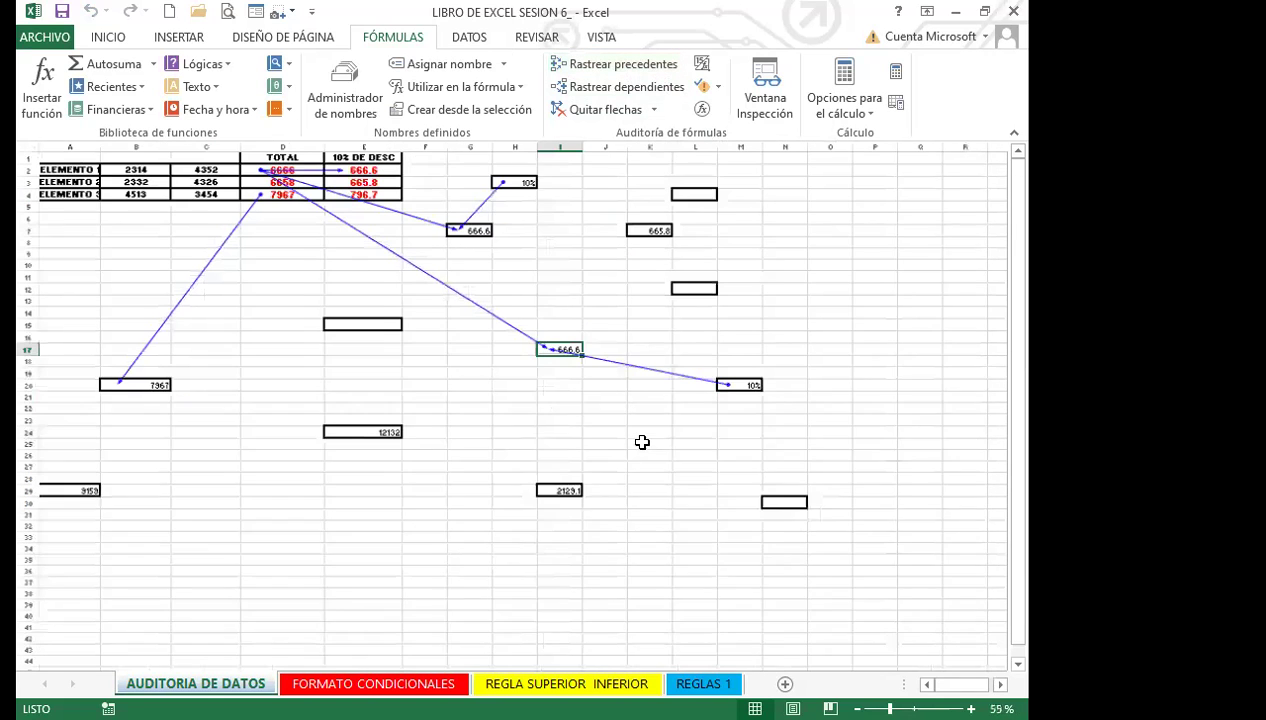
left_click(550, 478)
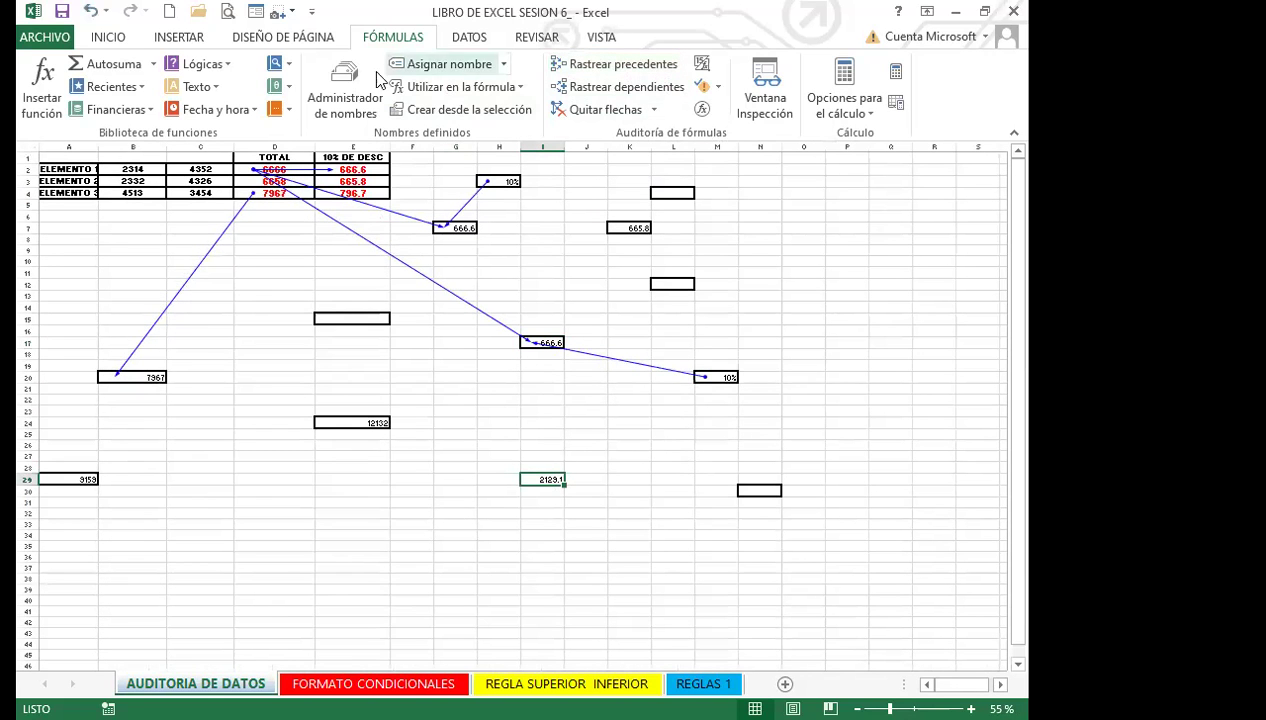
left_click(612, 64)
left_click(628, 228)
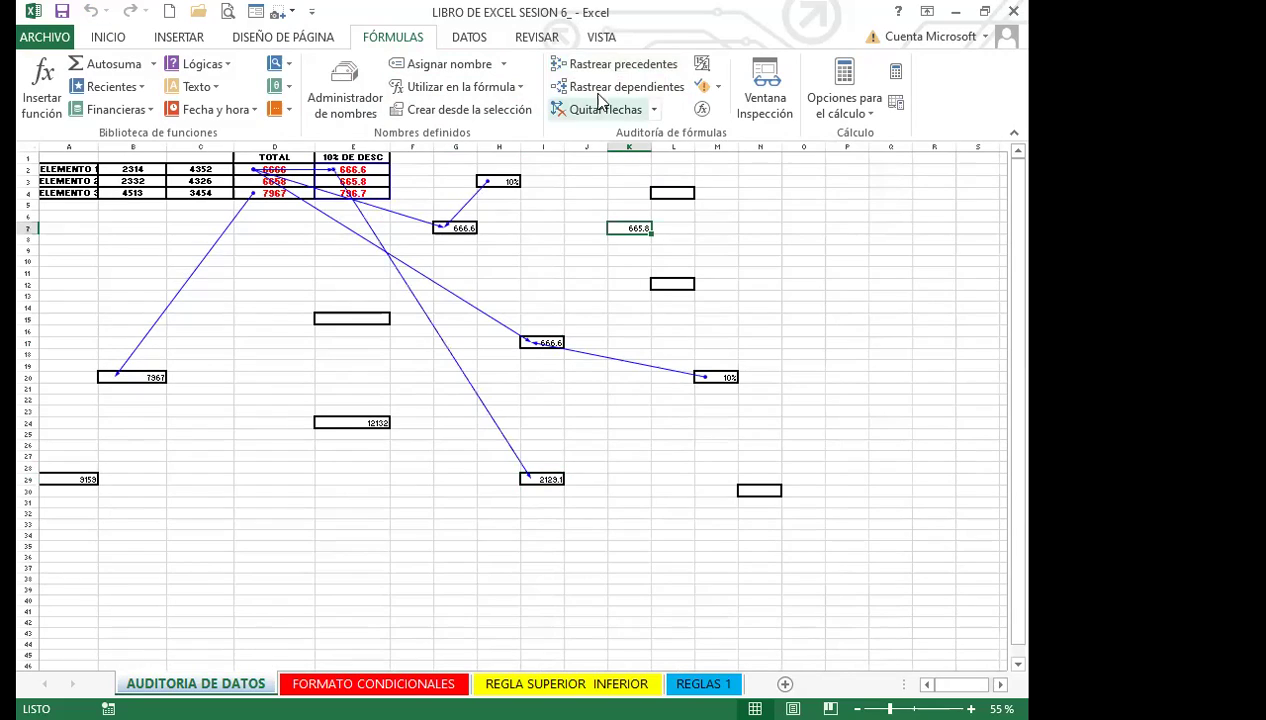
left_click(605, 66)
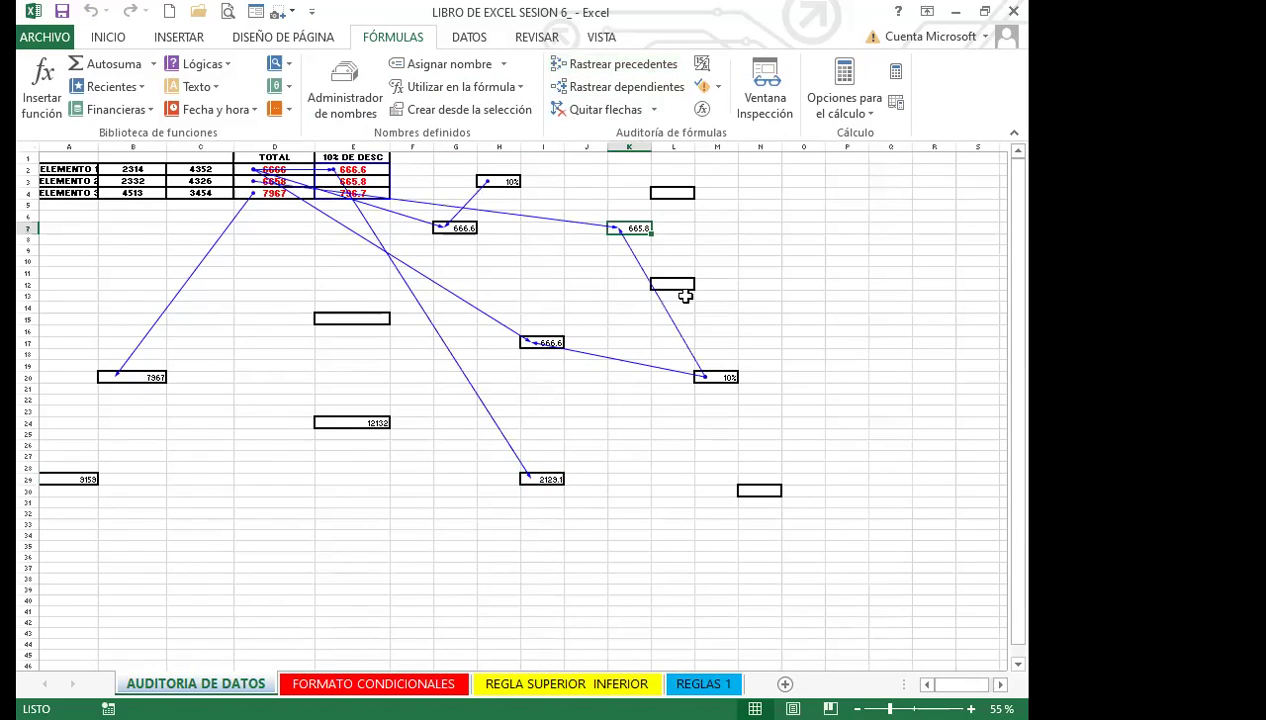
left_click(382, 422)
left_click(564, 63)
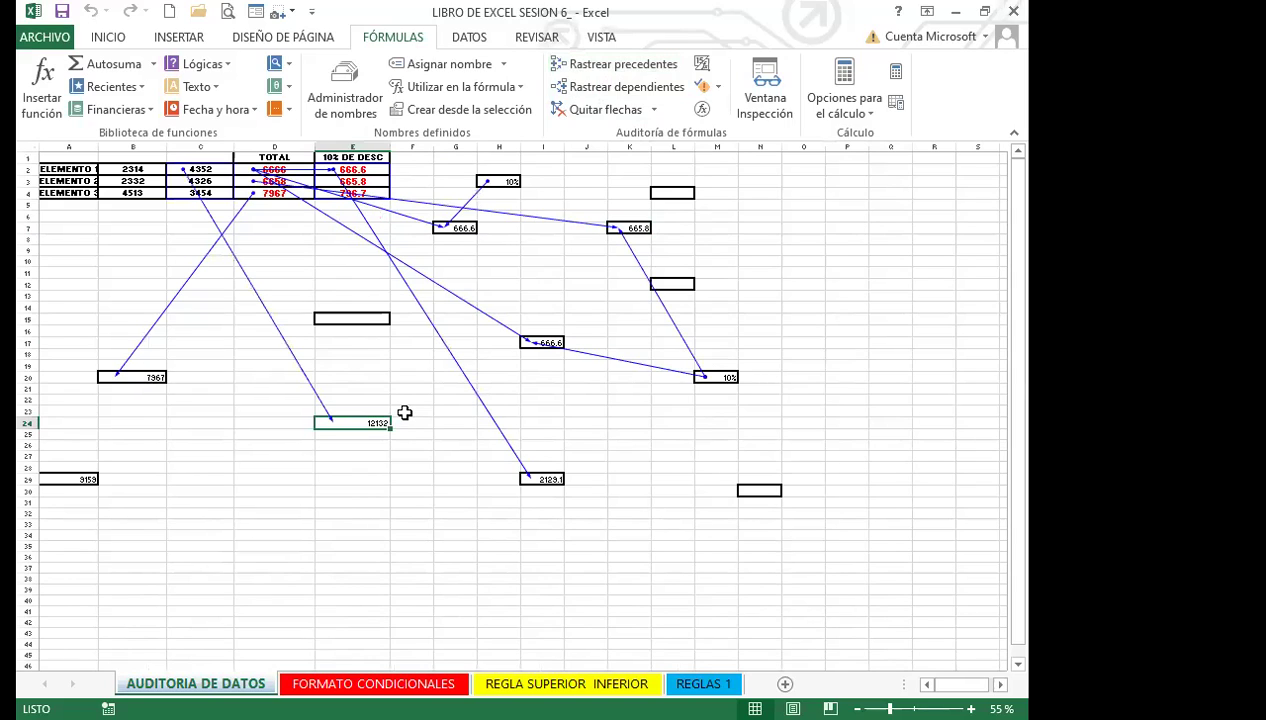
Step: Trace the precedents of the bordered cell A29 and remove all tracer arrows from the sheet
left_click(77, 477)
left_click(593, 68)
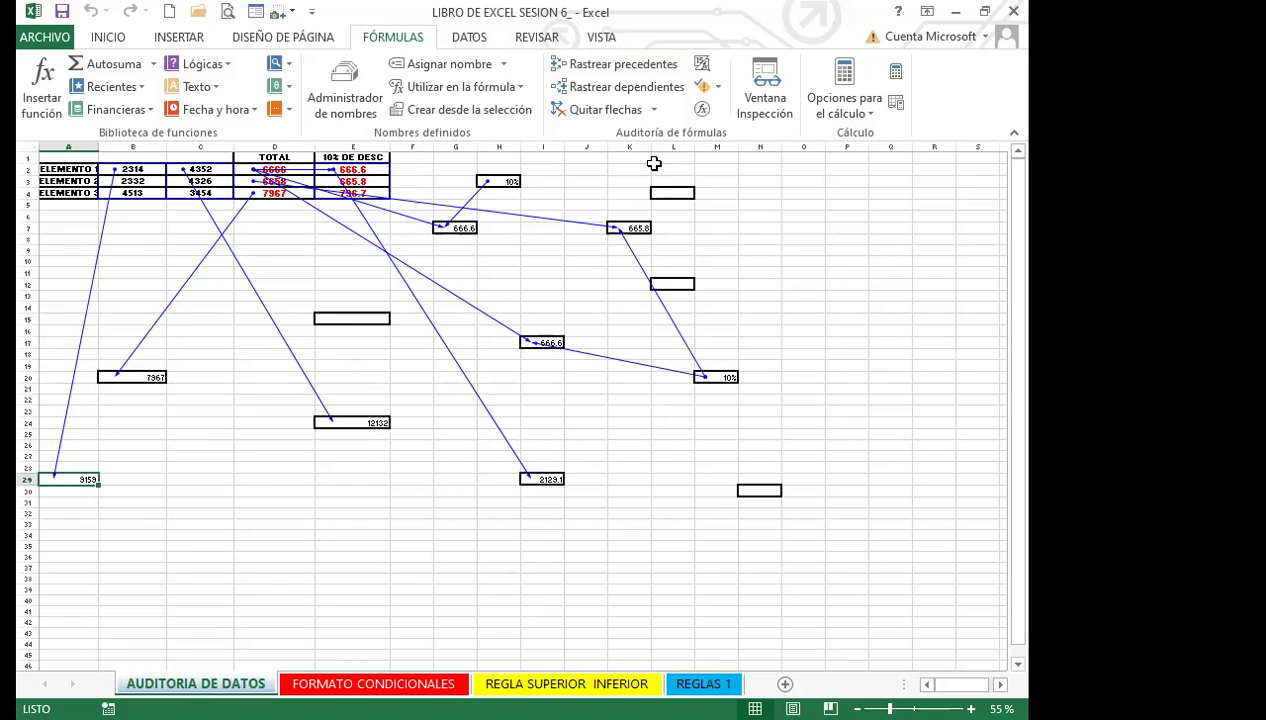
left_click(627, 117)
Step: Trace the precedents of the bordered cell I29 and inspect the SUMA formula inside it
left_click(542, 477)
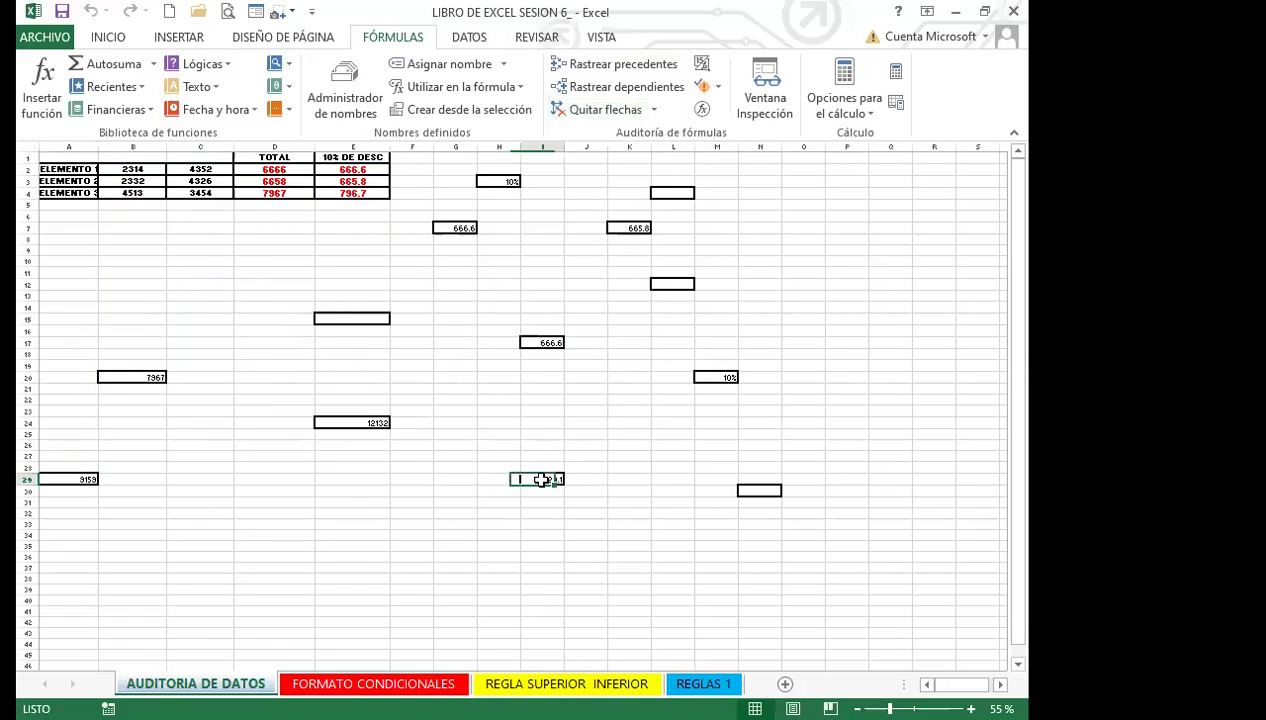
left_click(620, 66)
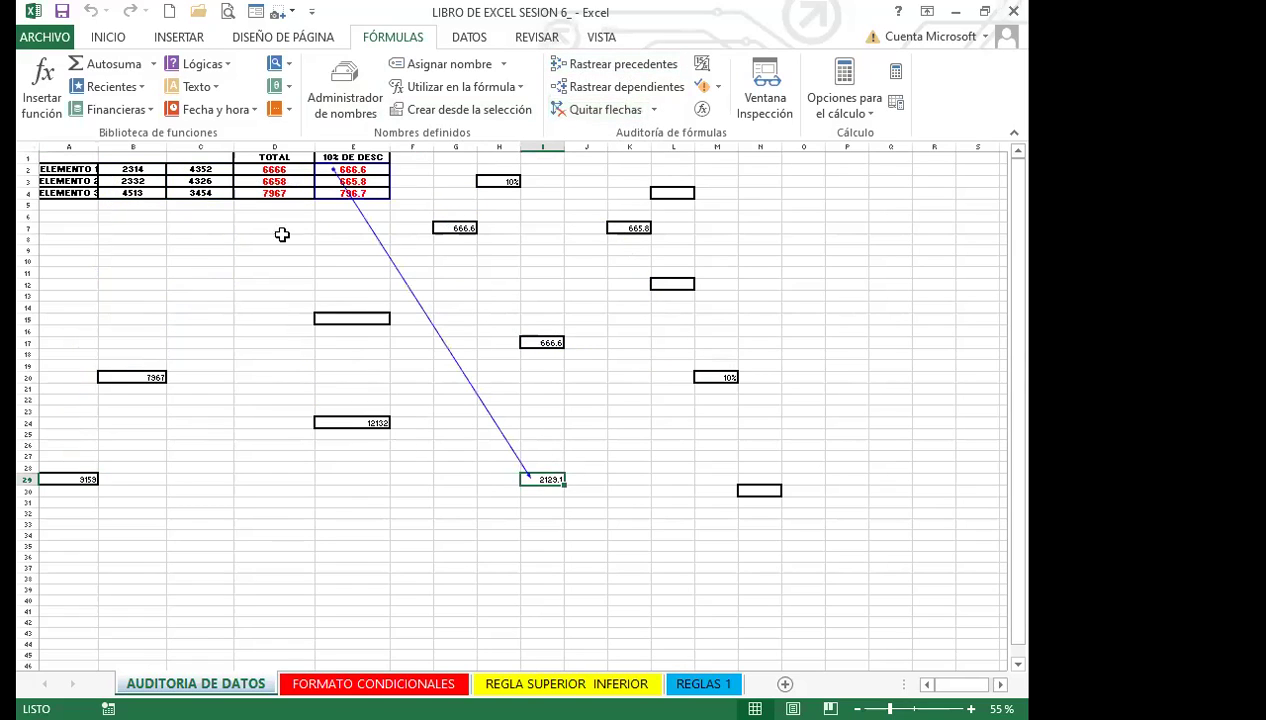
left_click(541, 548)
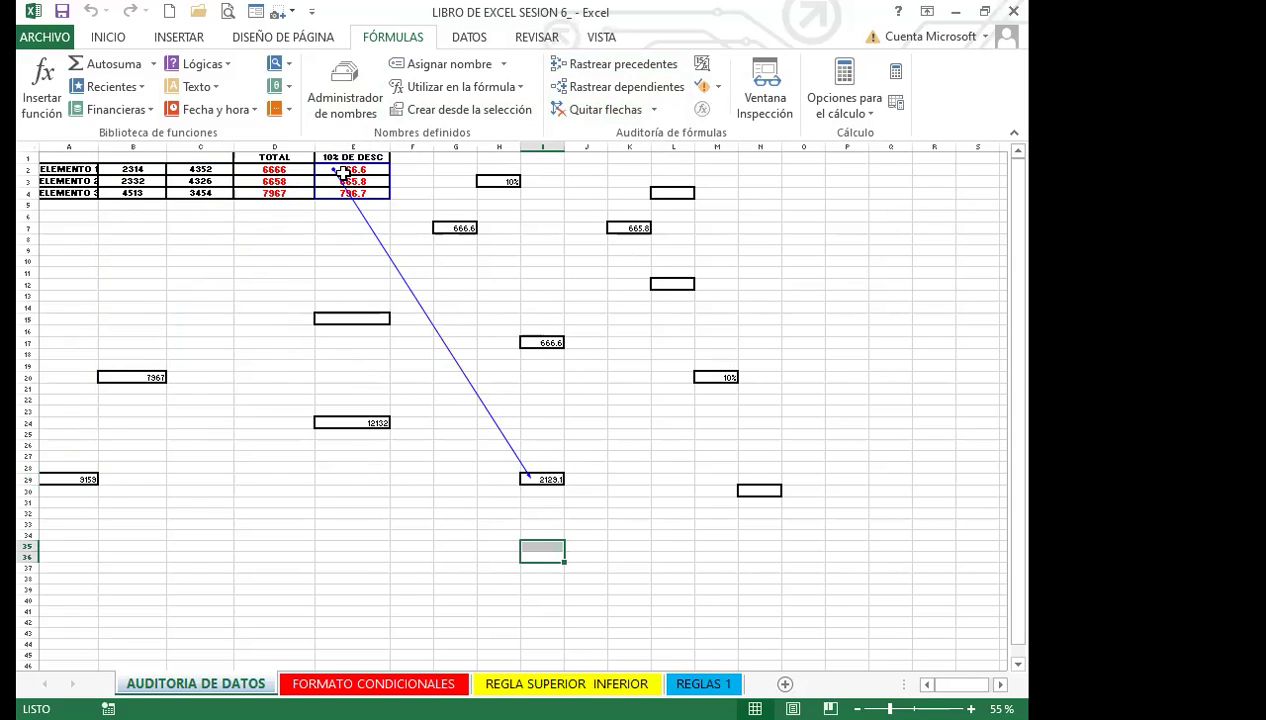
left_click(597, 492)
double_click(553, 480)
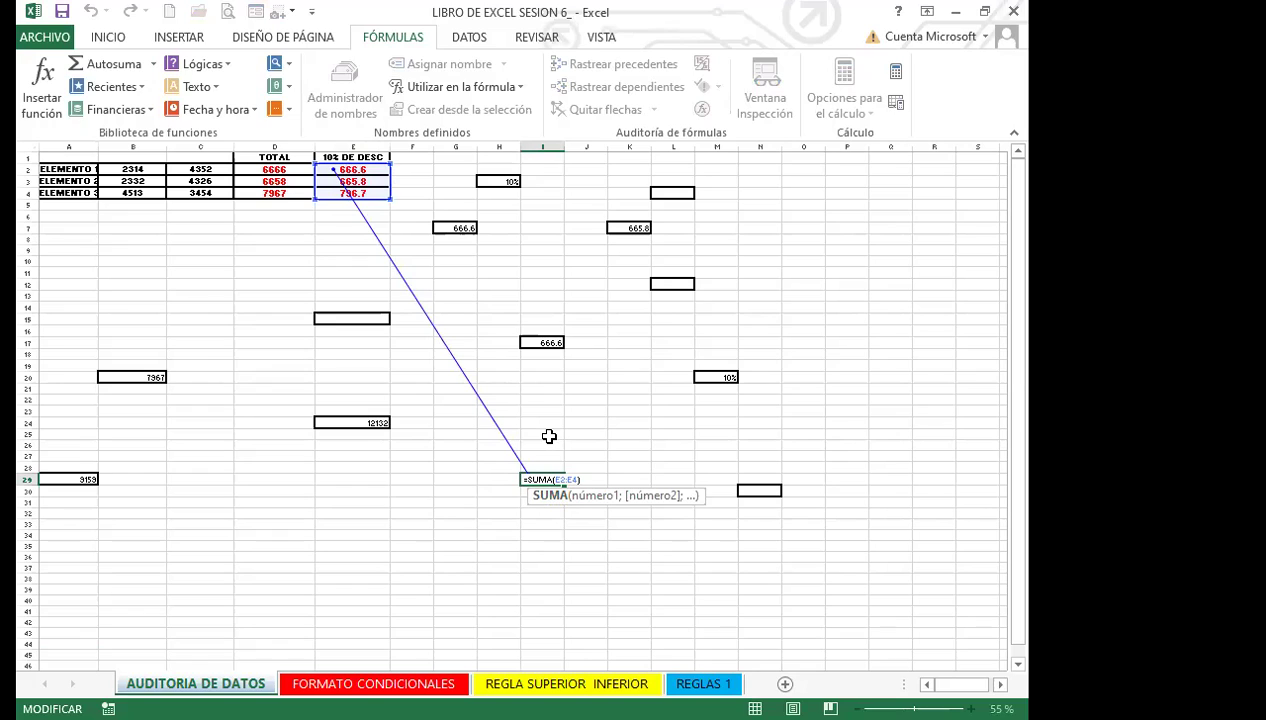
key("ctrl+Return")
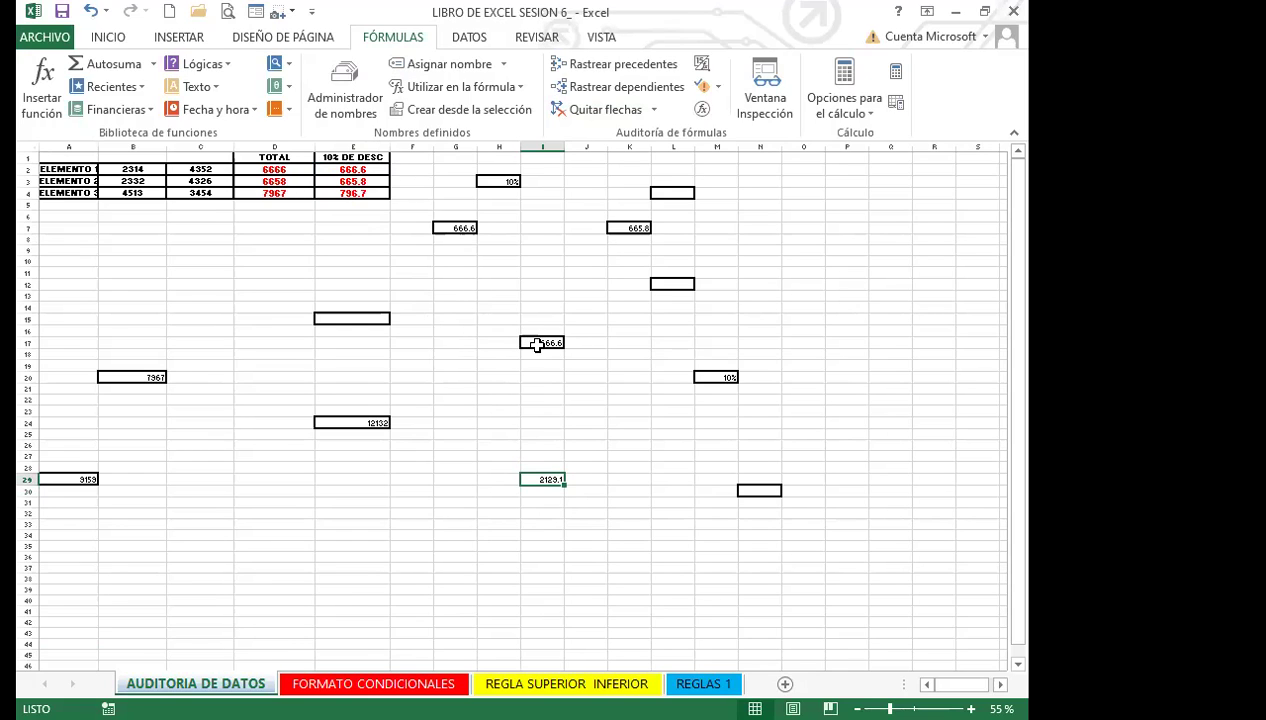
Step: Trace and clear the precedent arrows of the bordered cell I17, and display the available arrow-removal options
left_click(537, 342)
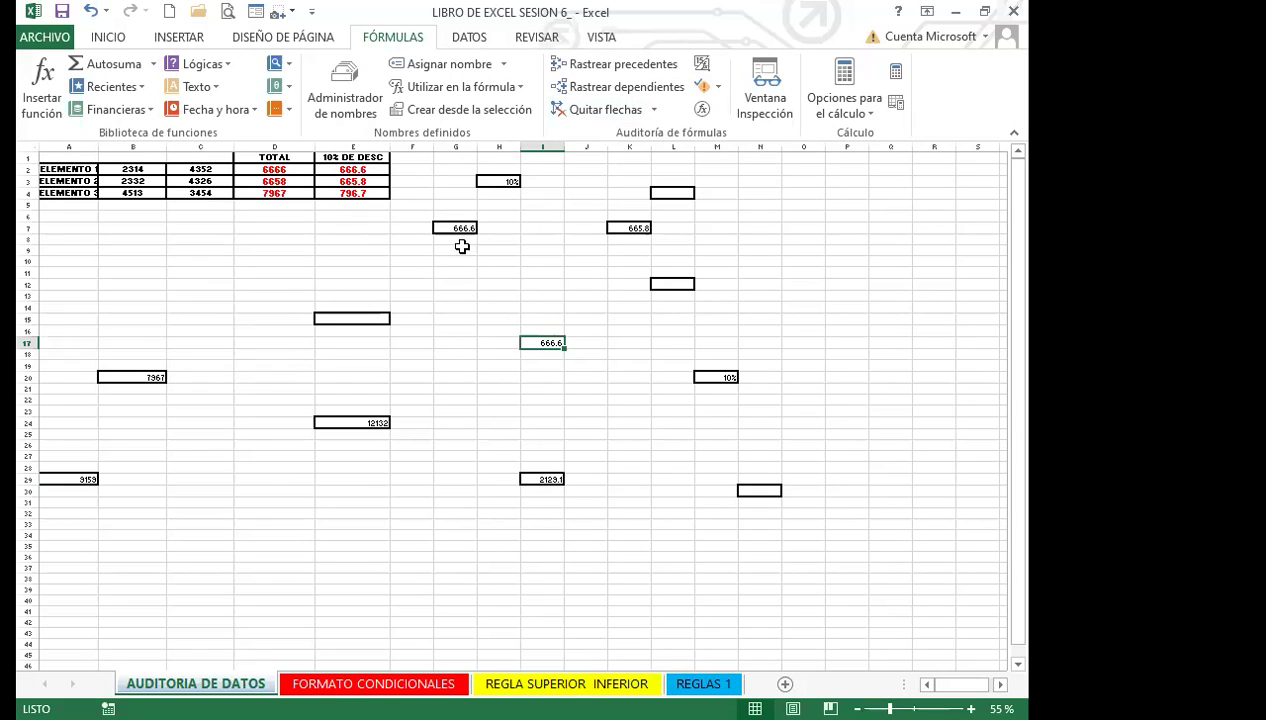
left_click(598, 64)
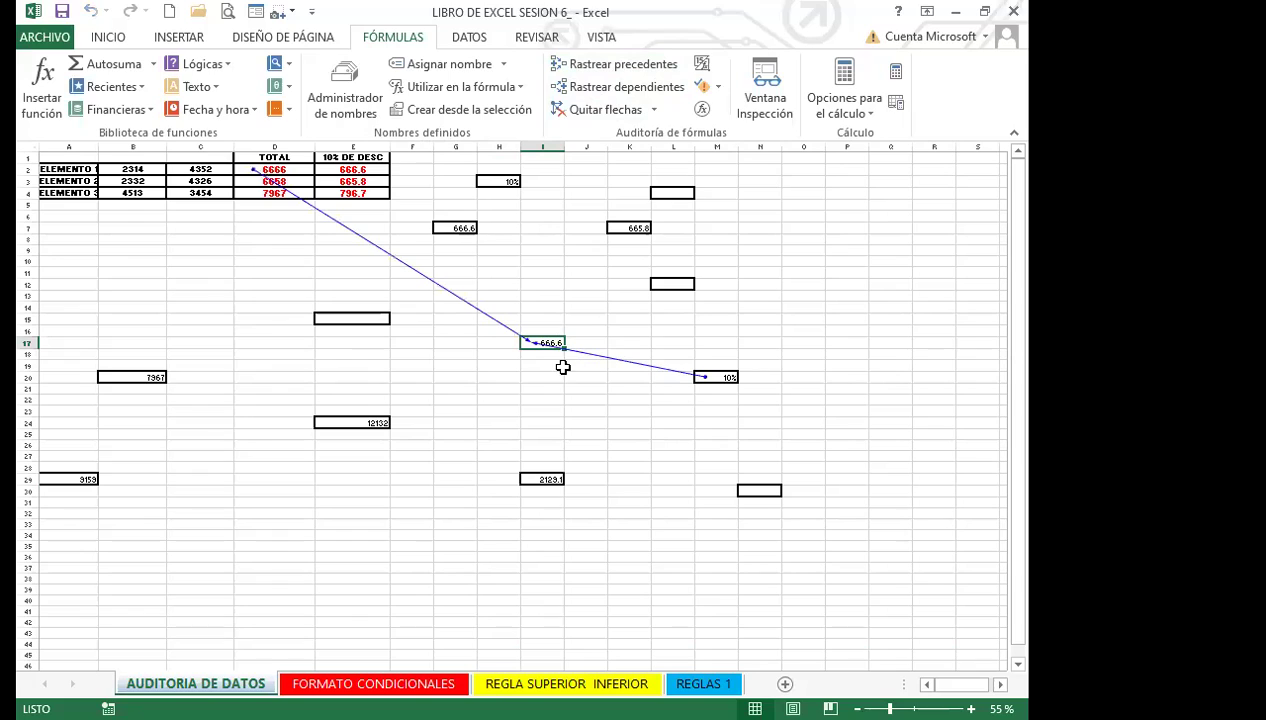
left_click(592, 110)
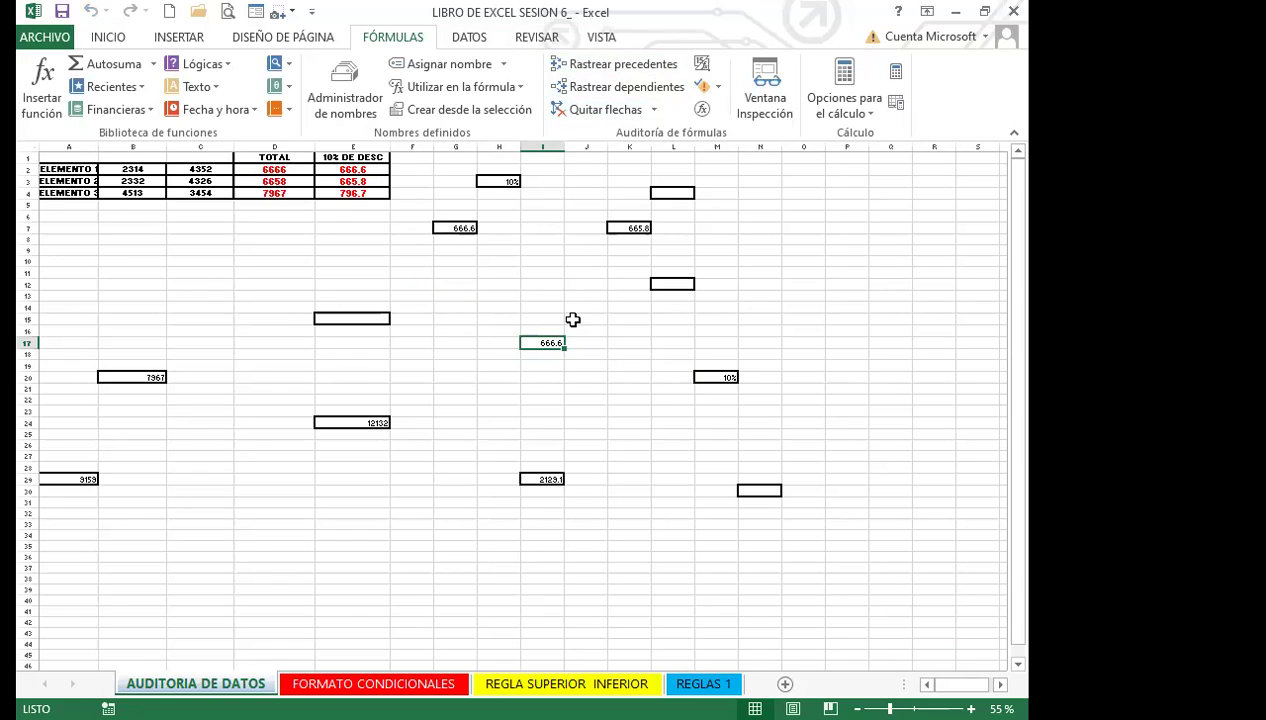
left_click(654, 109)
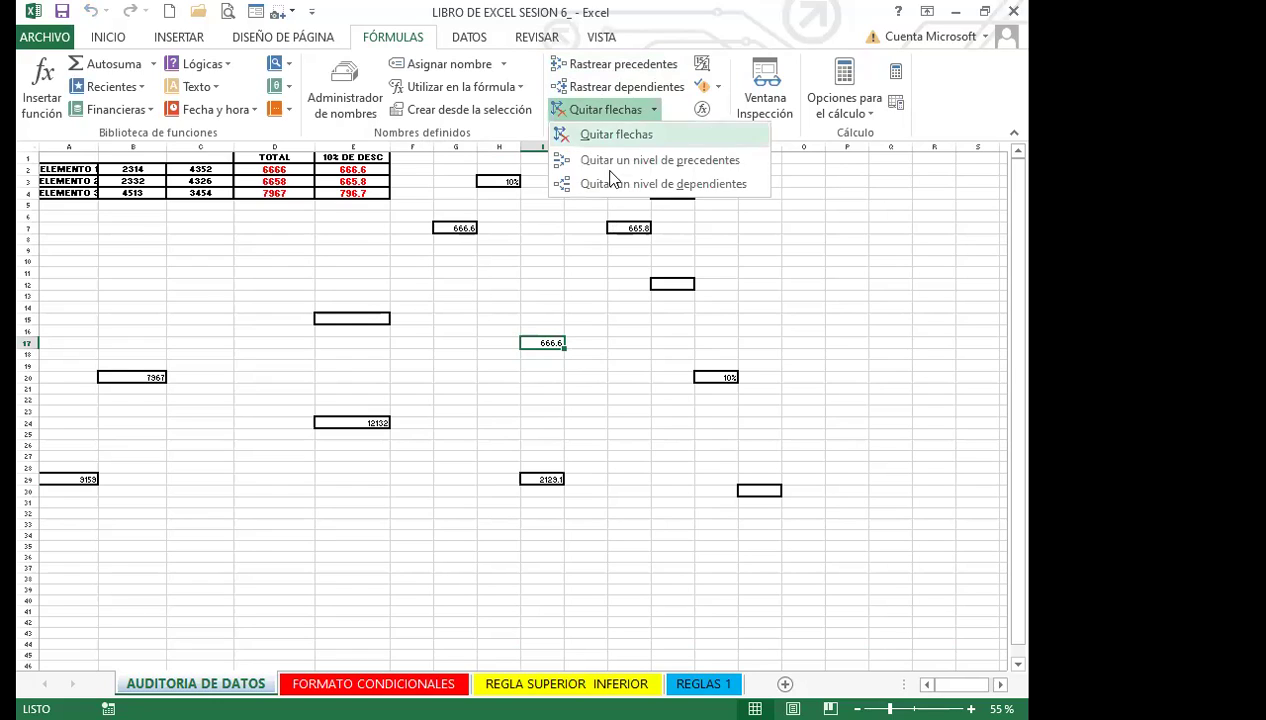
Step: Trace the precedents of the bordered cells I17, I29 and E24, and remove all the arrows
left_click(545, 344)
left_click(600, 64)
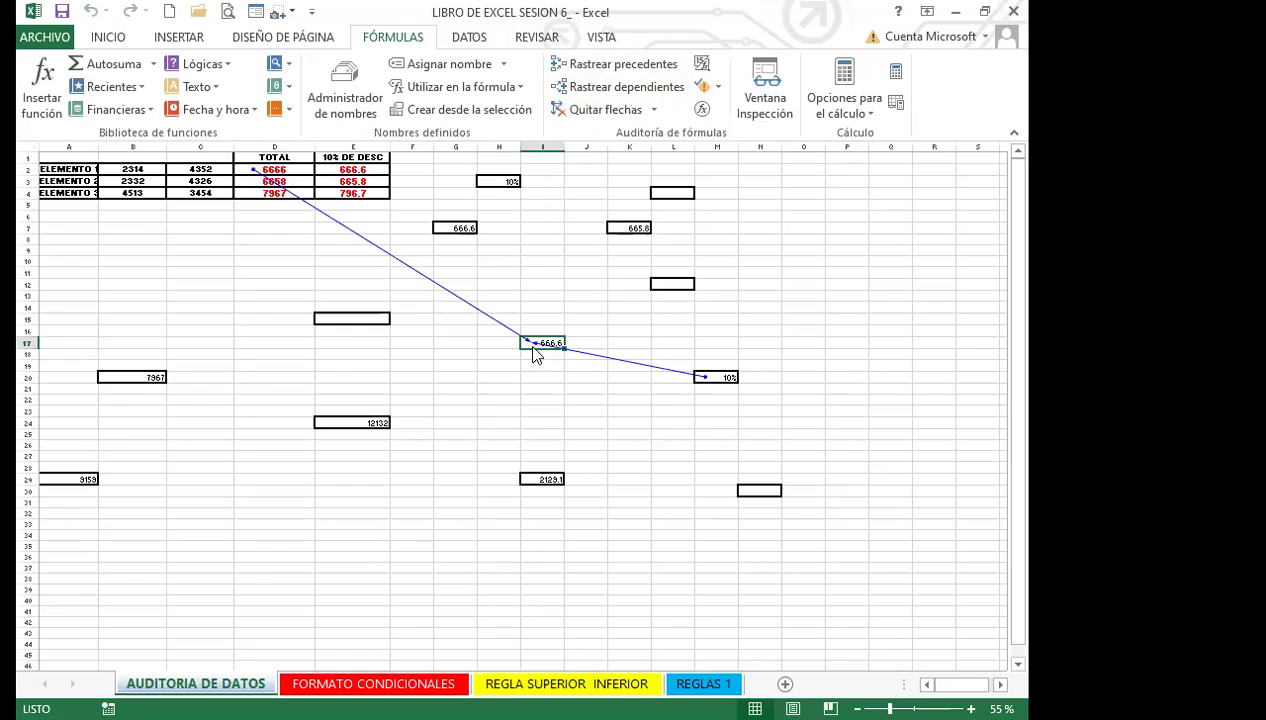
left_click(543, 481)
left_click(601, 66)
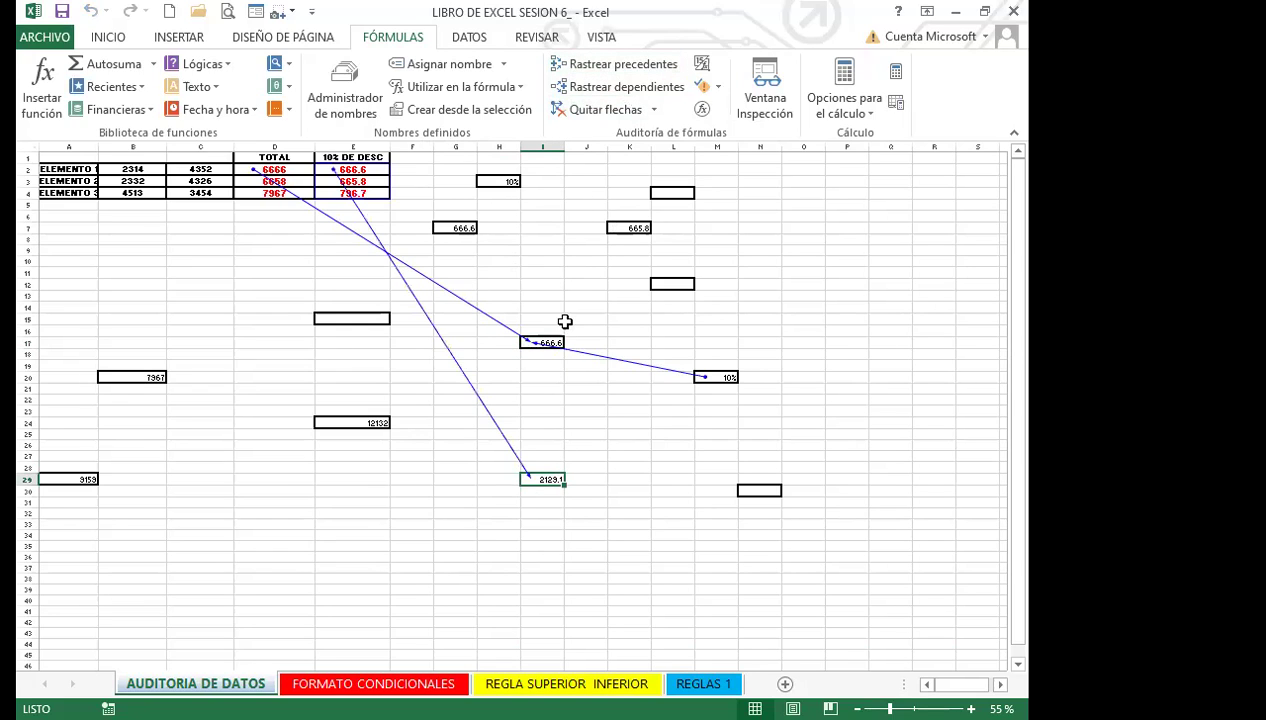
left_click(366, 422)
left_click(622, 66)
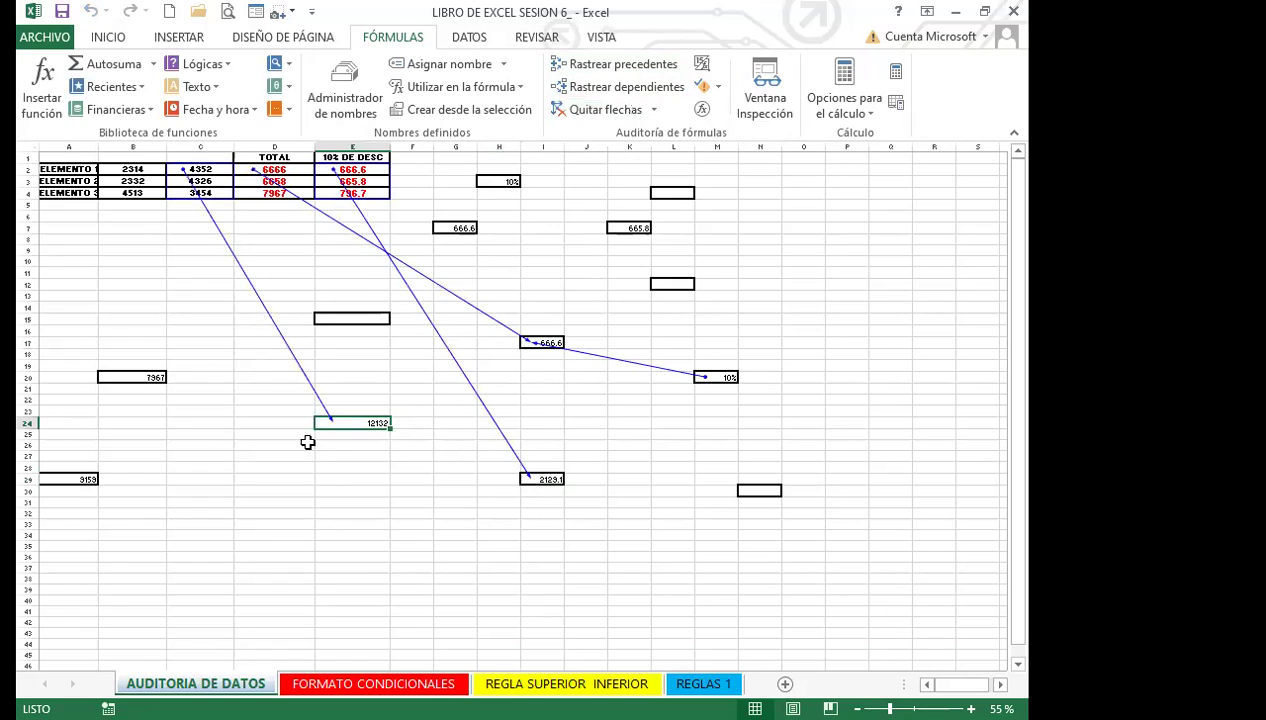
left_click(601, 112)
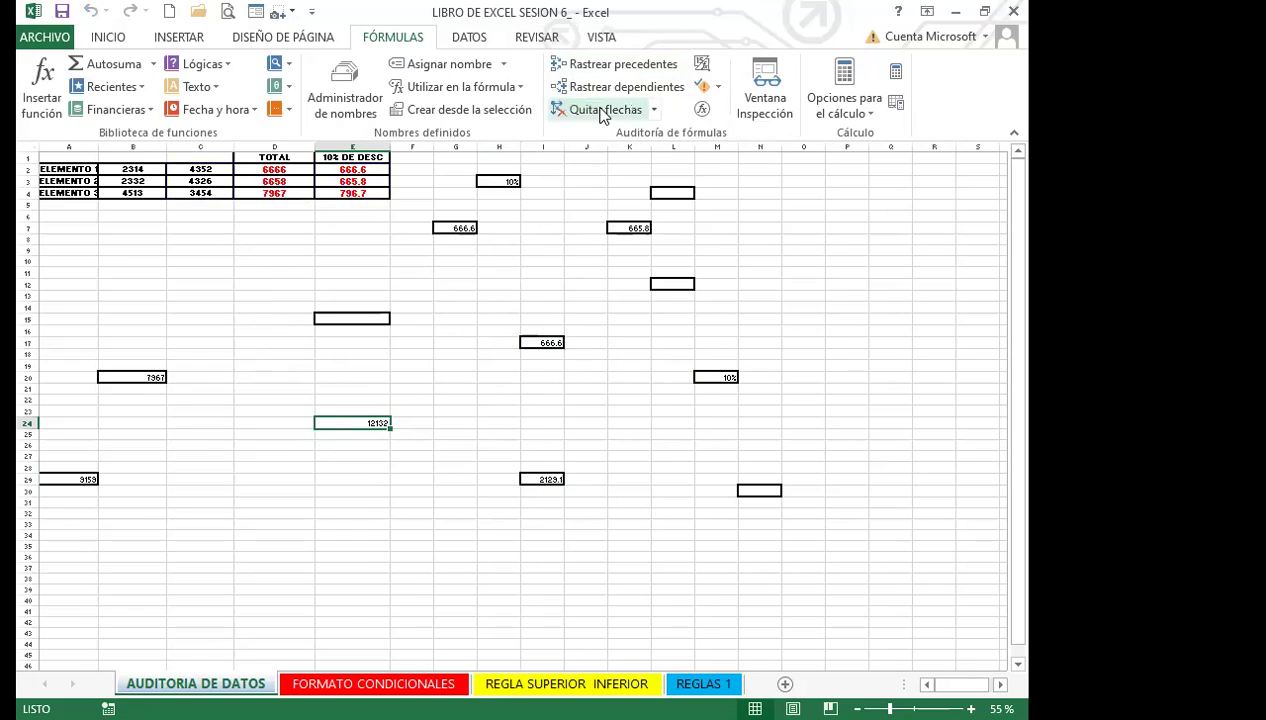
Step: Trace the precedents of I17 and I29 again and clear their arrows
left_click(559, 340)
left_click(605, 67)
left_click(537, 478)
left_click(601, 66)
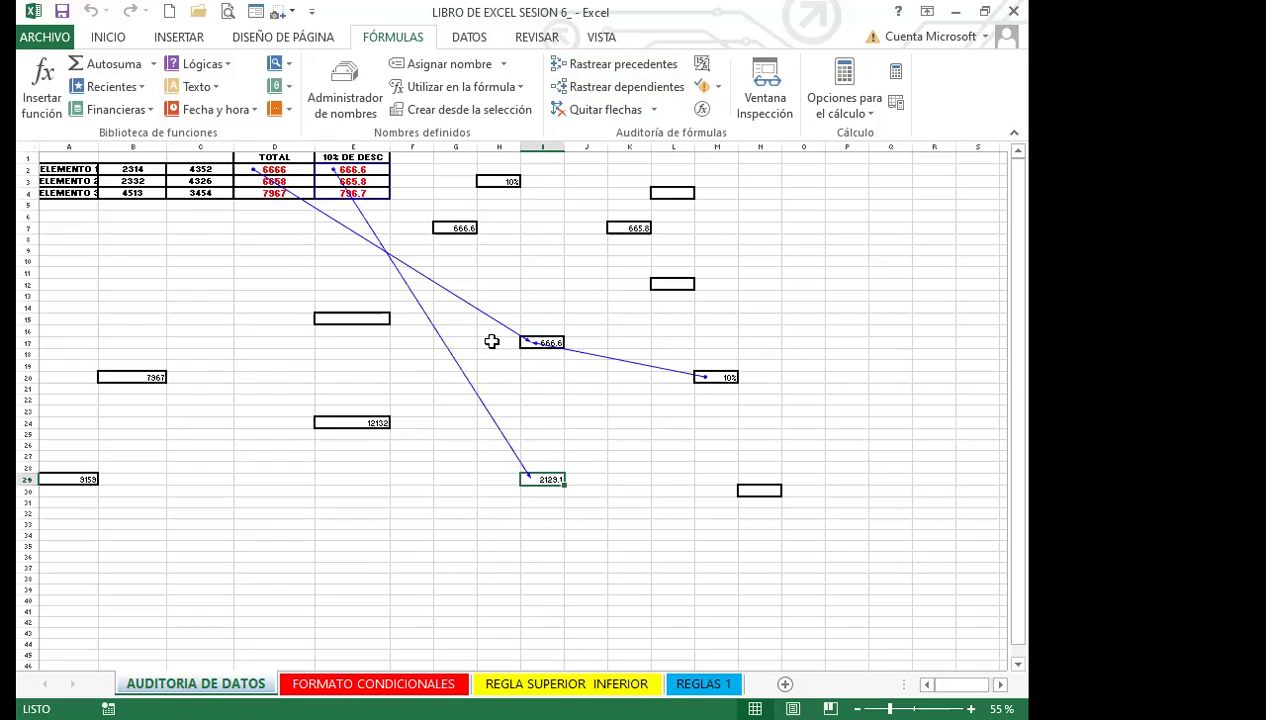
left_click(624, 111)
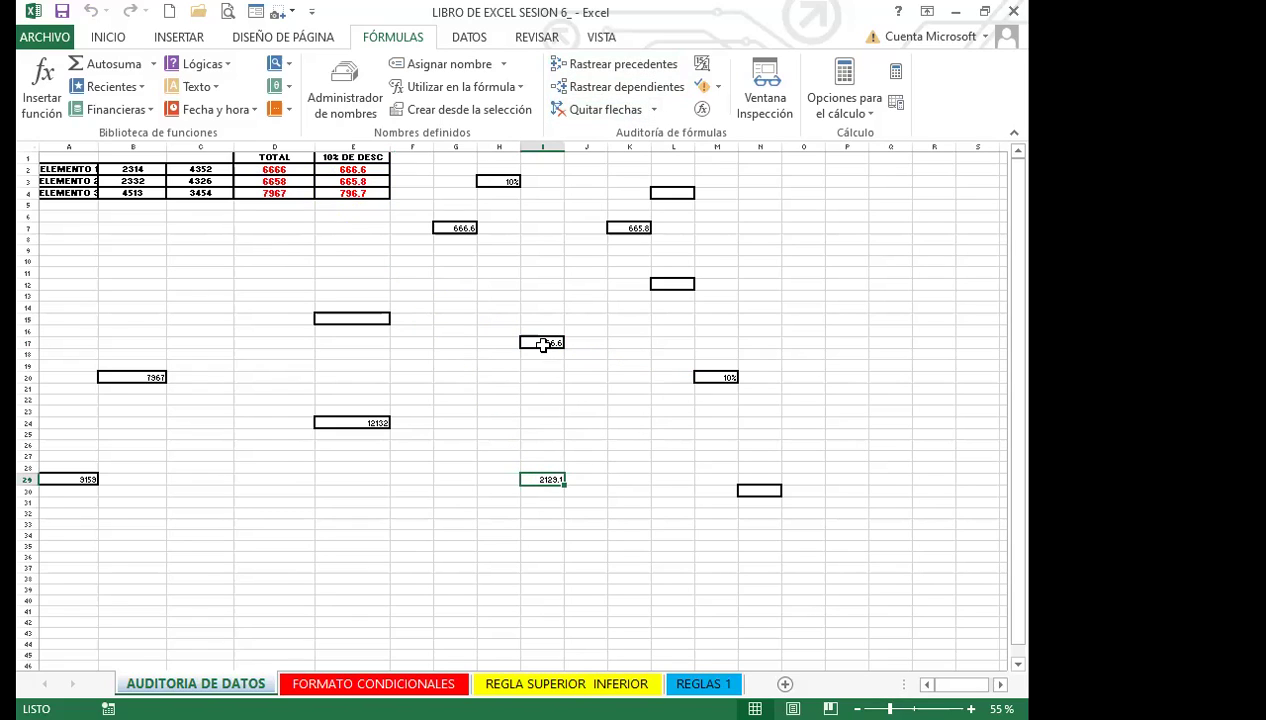
Step: Trace the precedents of the bordered cells I17, I29 and E24
left_click(542, 343)
left_click(605, 66)
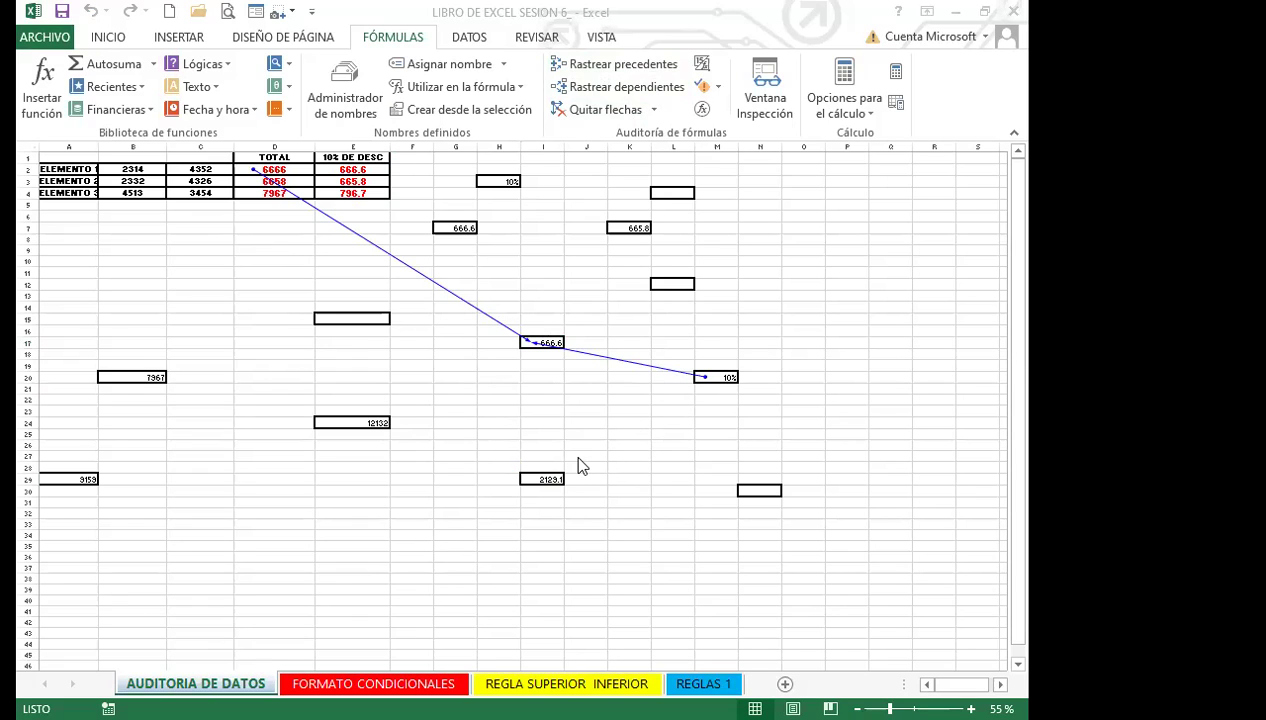
left_click(547, 481)
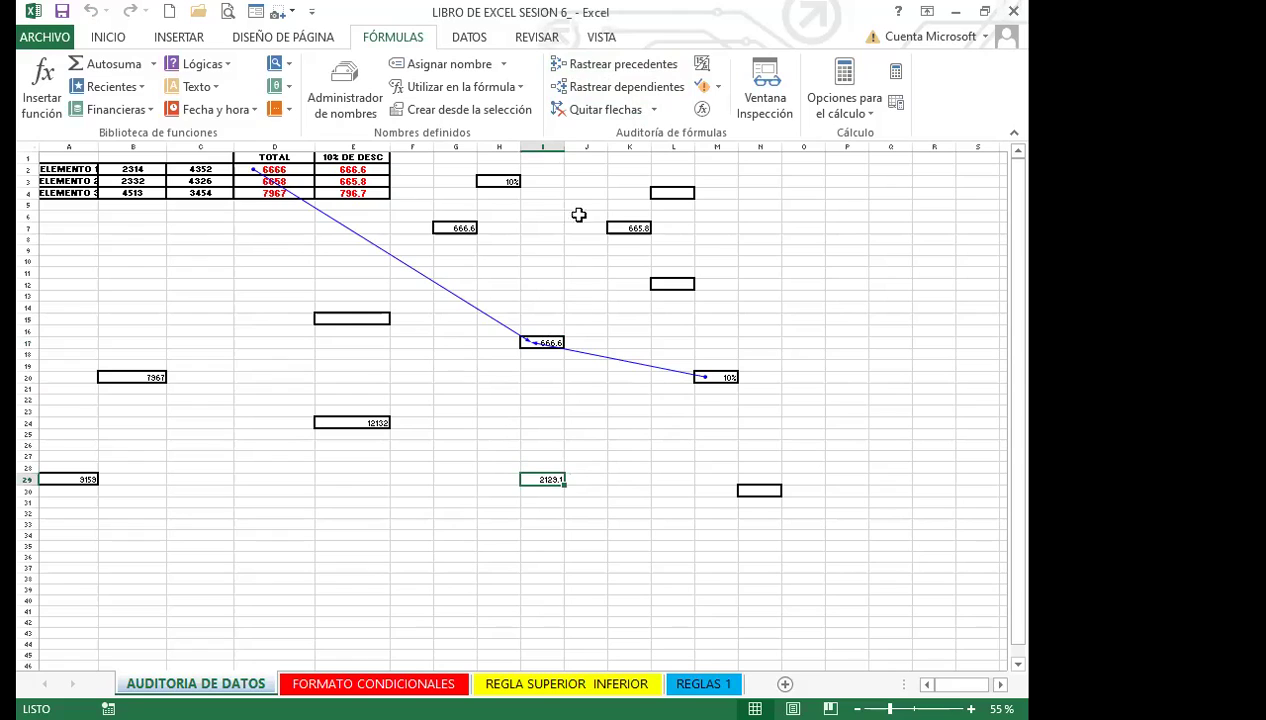
left_click(574, 64)
left_click(352, 420)
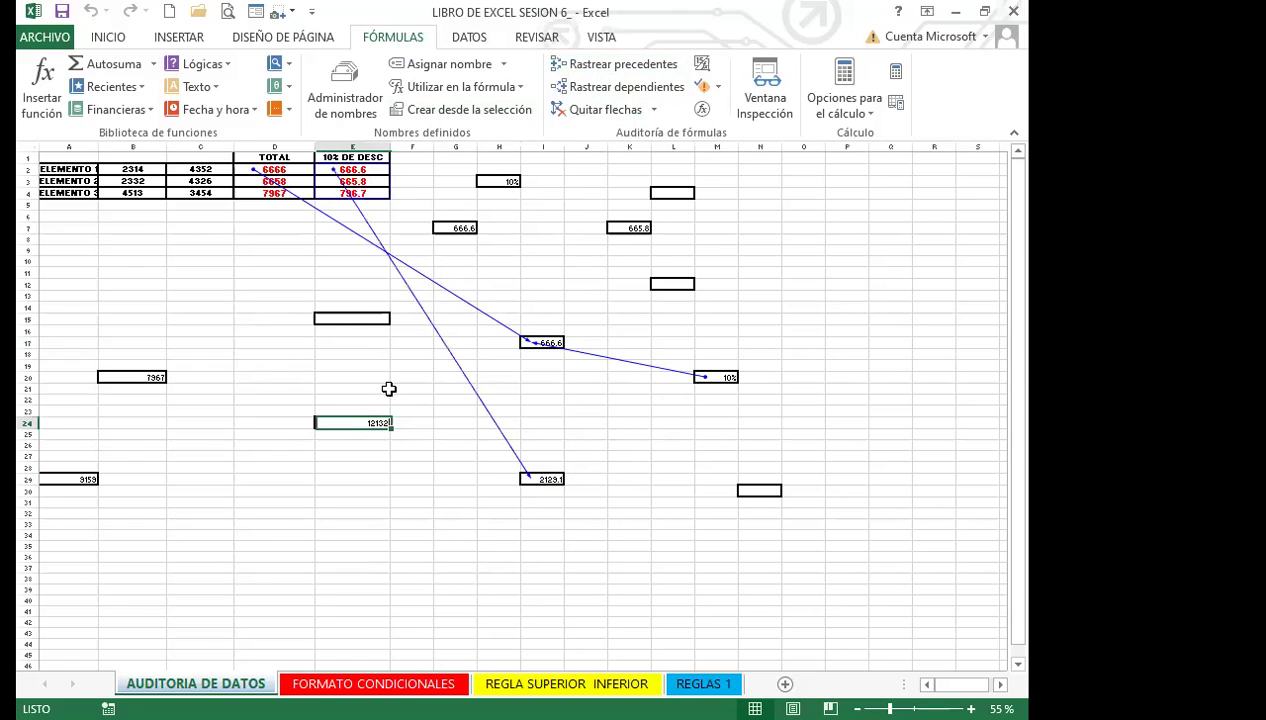
left_click(595, 64)
Step: Trace the precedents of the bordered cells K7 and G7
left_click(629, 228)
left_click(624, 87)
left_click(610, 64)
left_click(460, 229)
left_click(599, 64)
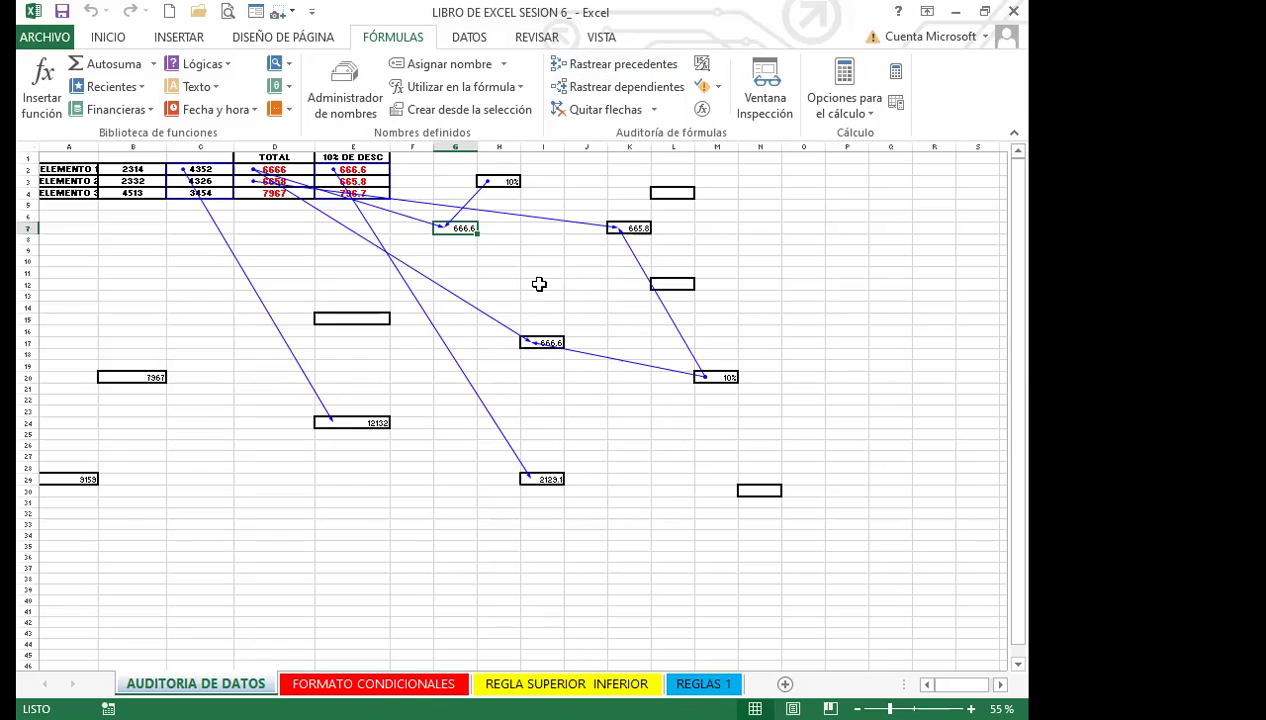
Step: Trace the precedents of the bordered cells B20 and A29
left_click(135, 376)
left_click(604, 80)
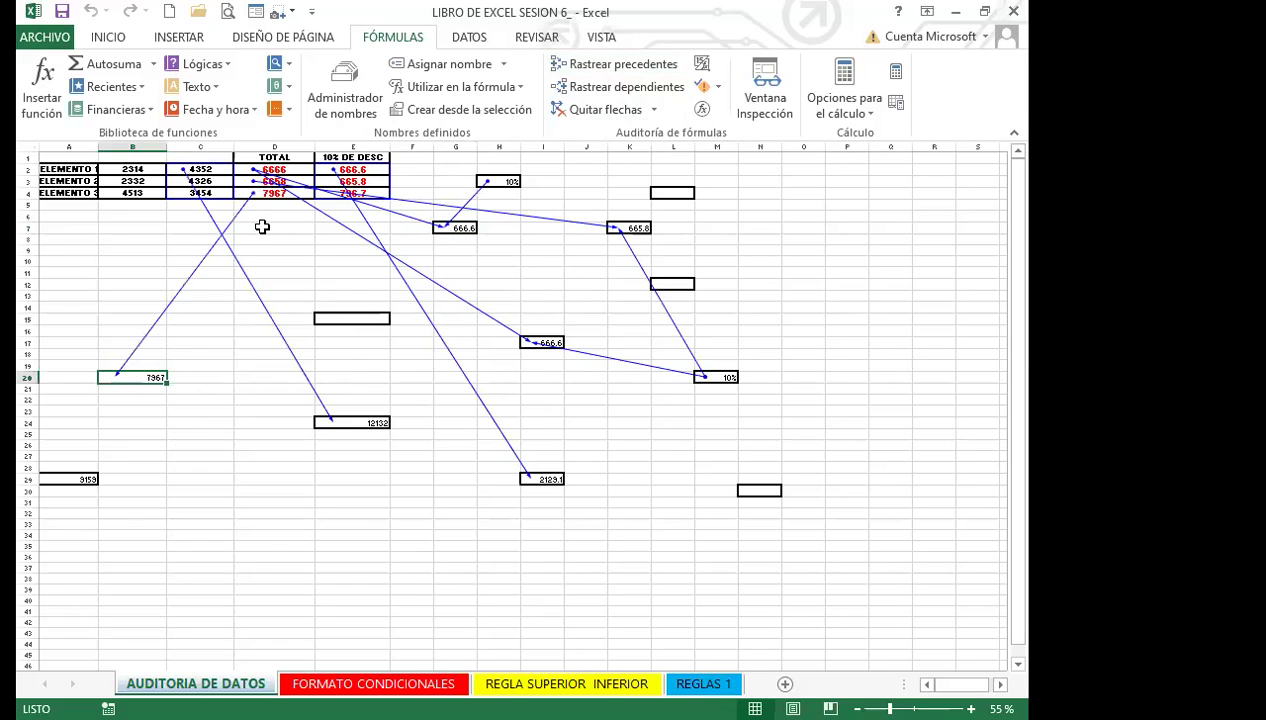
left_click(76, 477)
left_click(587, 74)
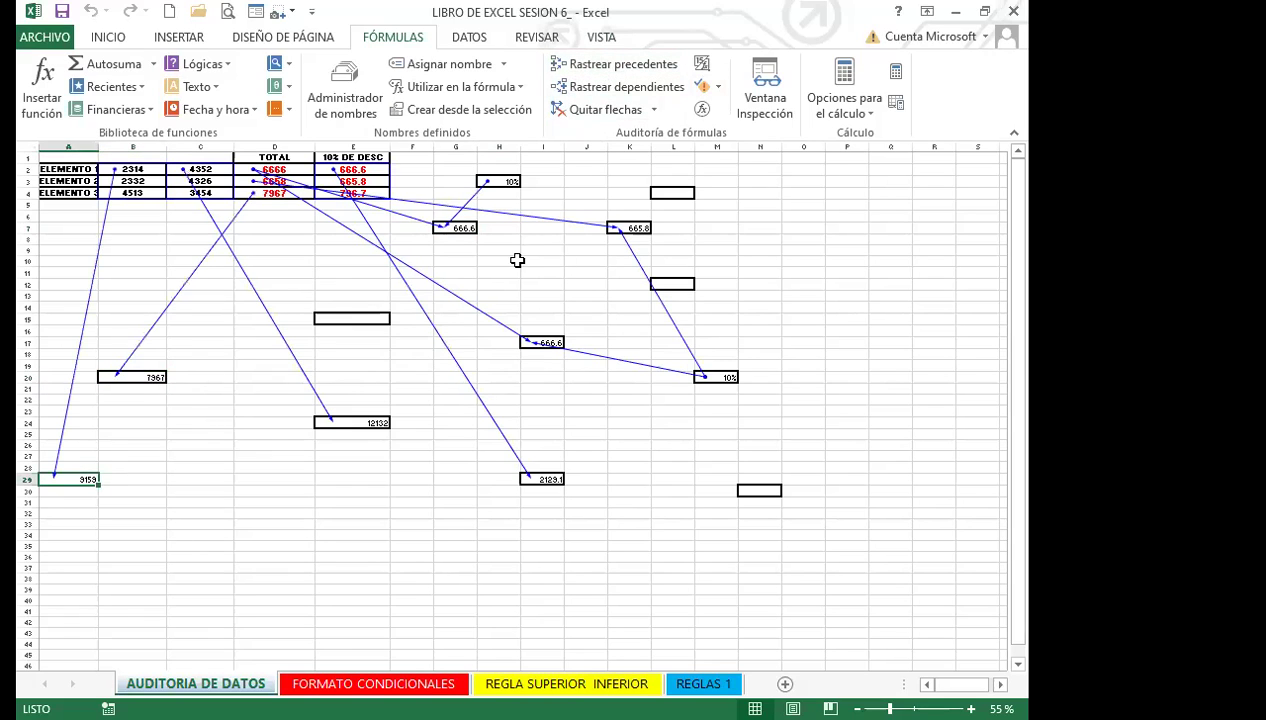
Step: Trace the precedents of the discounts in E2 and E3 and remove all arrows from the sheet
left_click(355, 170)
left_click(604, 64)
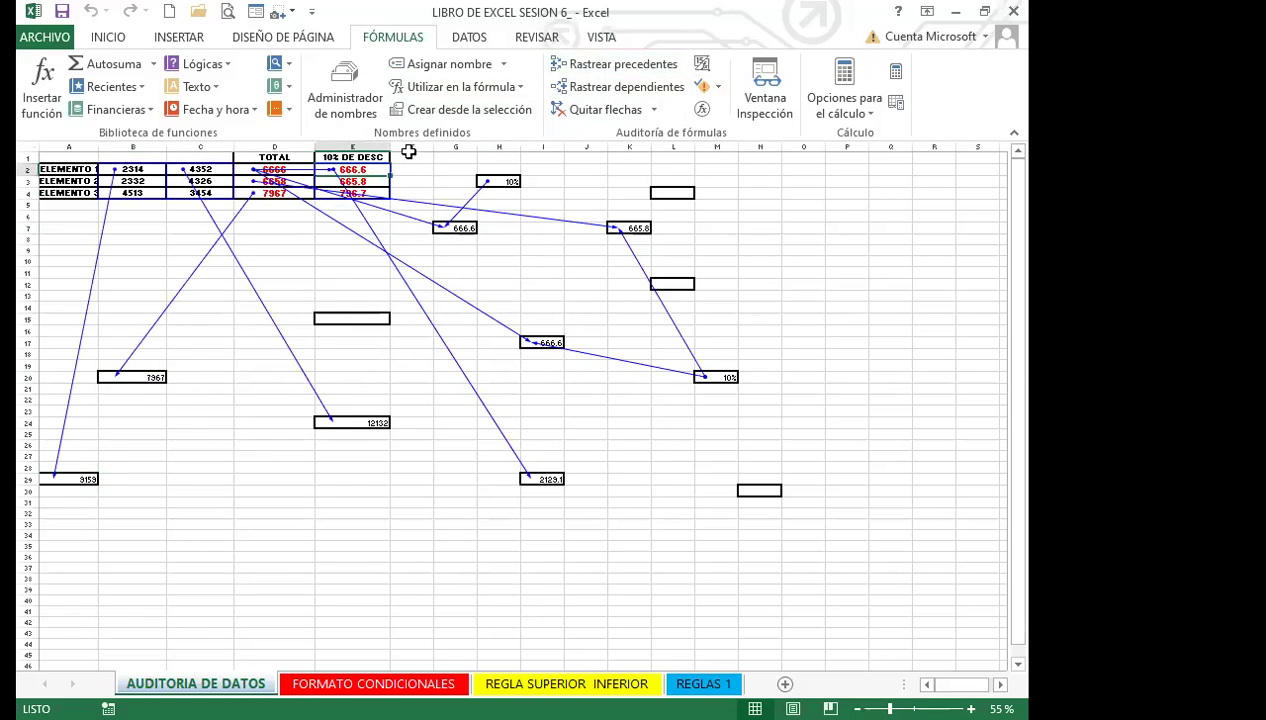
left_click(365, 185)
left_click(588, 64)
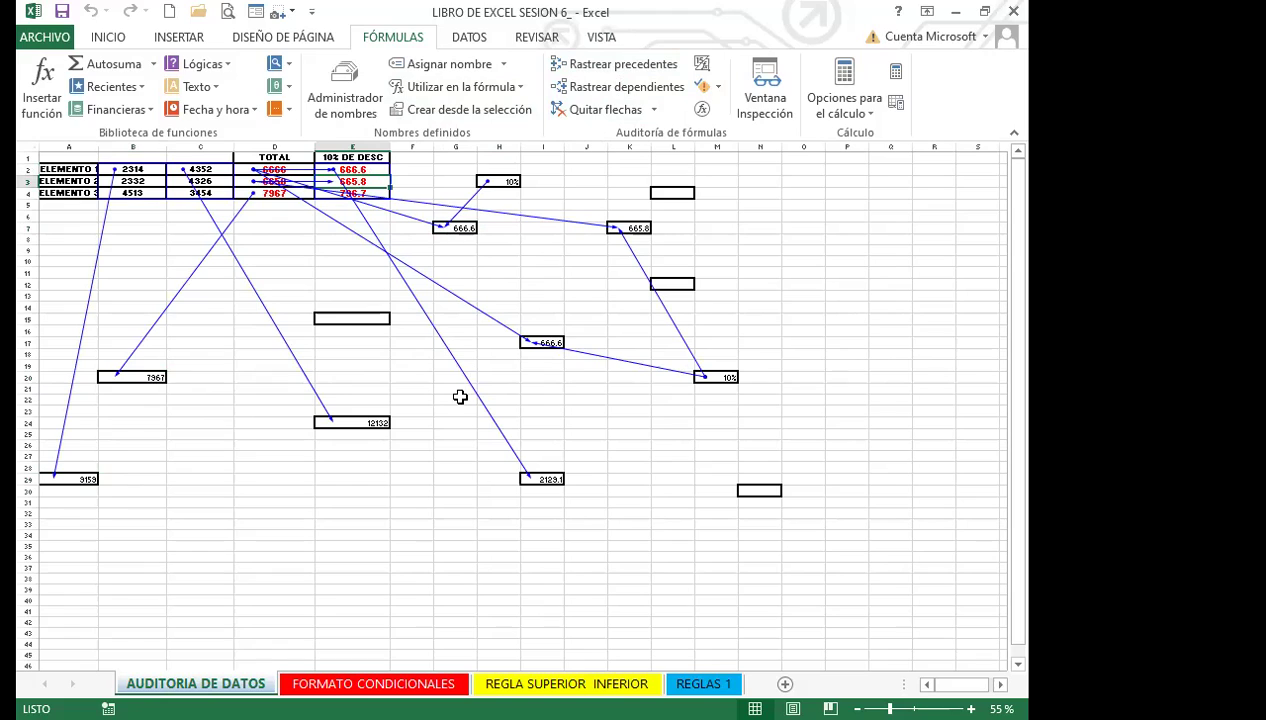
left_click(604, 109)
Step: Trace the precedents of the bordered cells G7 and I17 and clear the resulting arrows
left_click(459, 230)
left_click(560, 64)
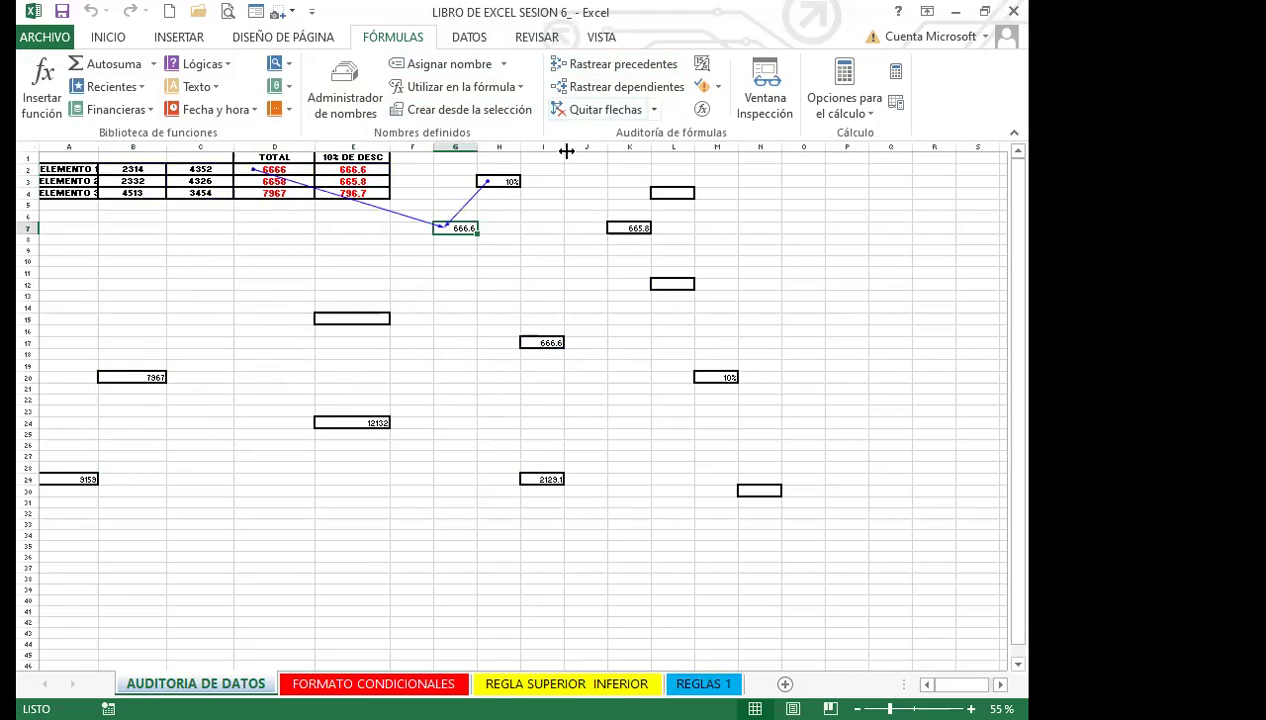
left_click(548, 343)
left_click(604, 64)
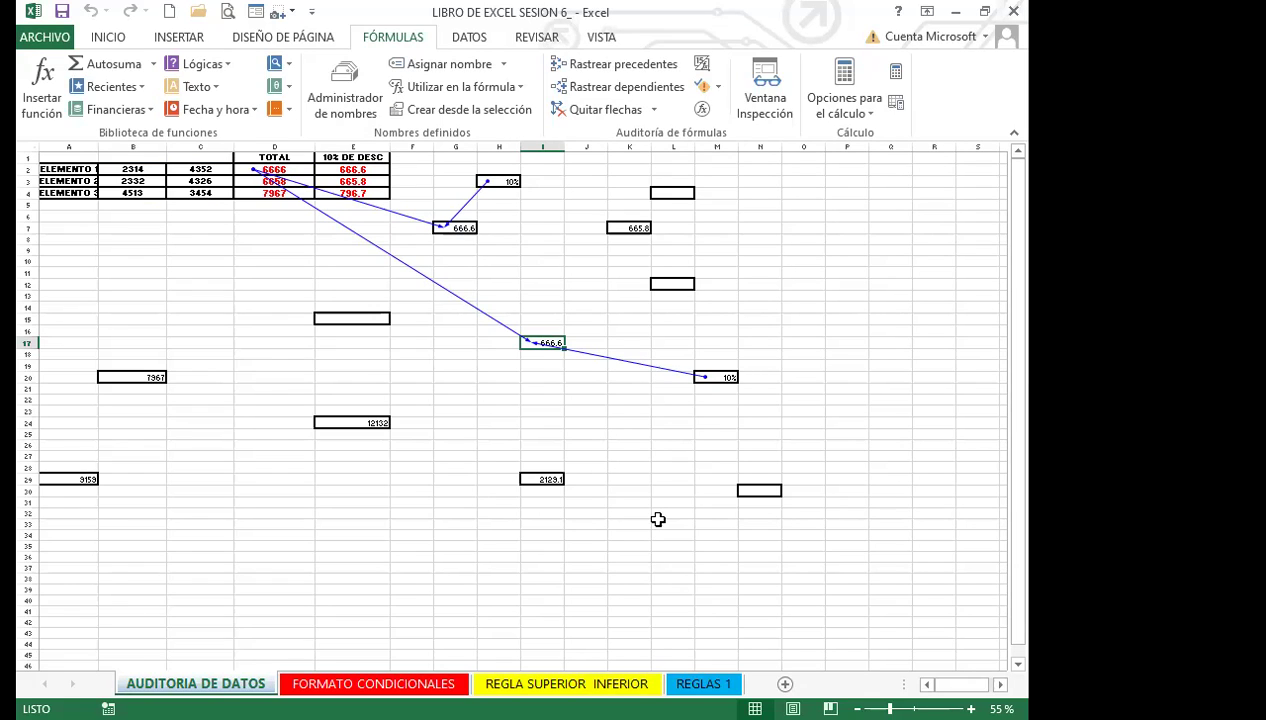
key("alt+u")
key("q")
key("a")
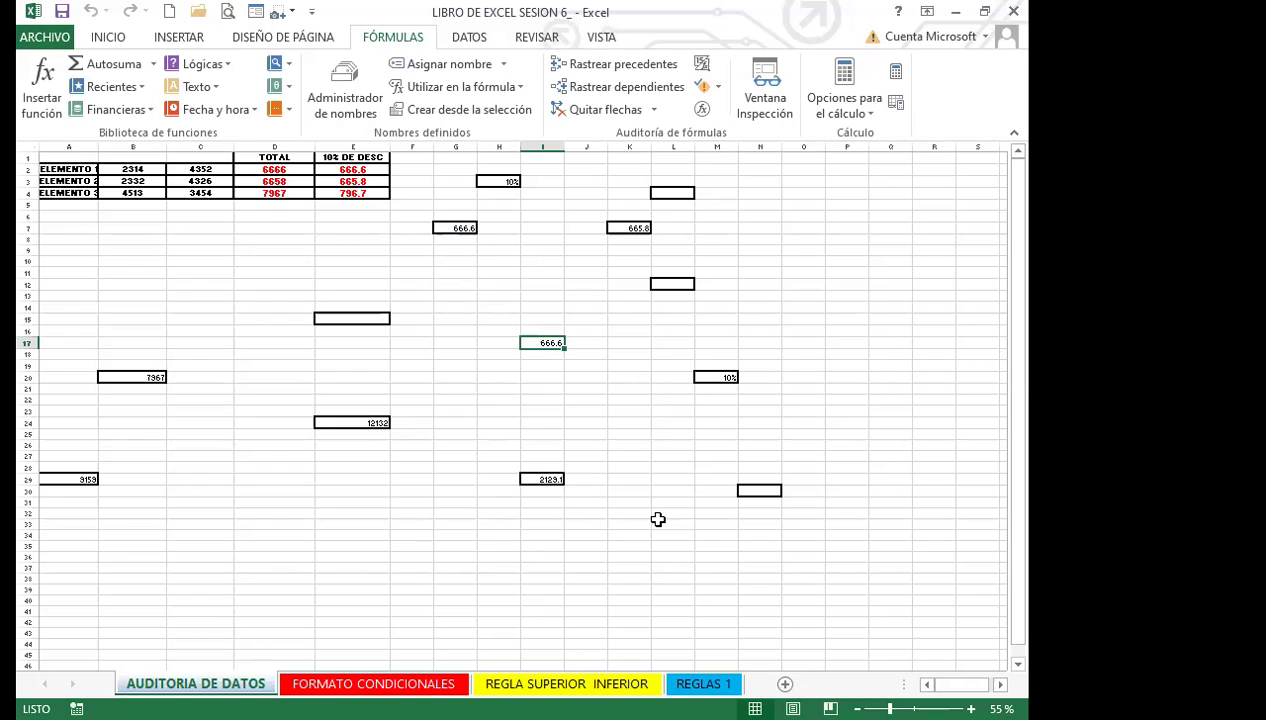
Step: Select cell B20 and show the formula bar so that its formula can be read
left_click(341, 315)
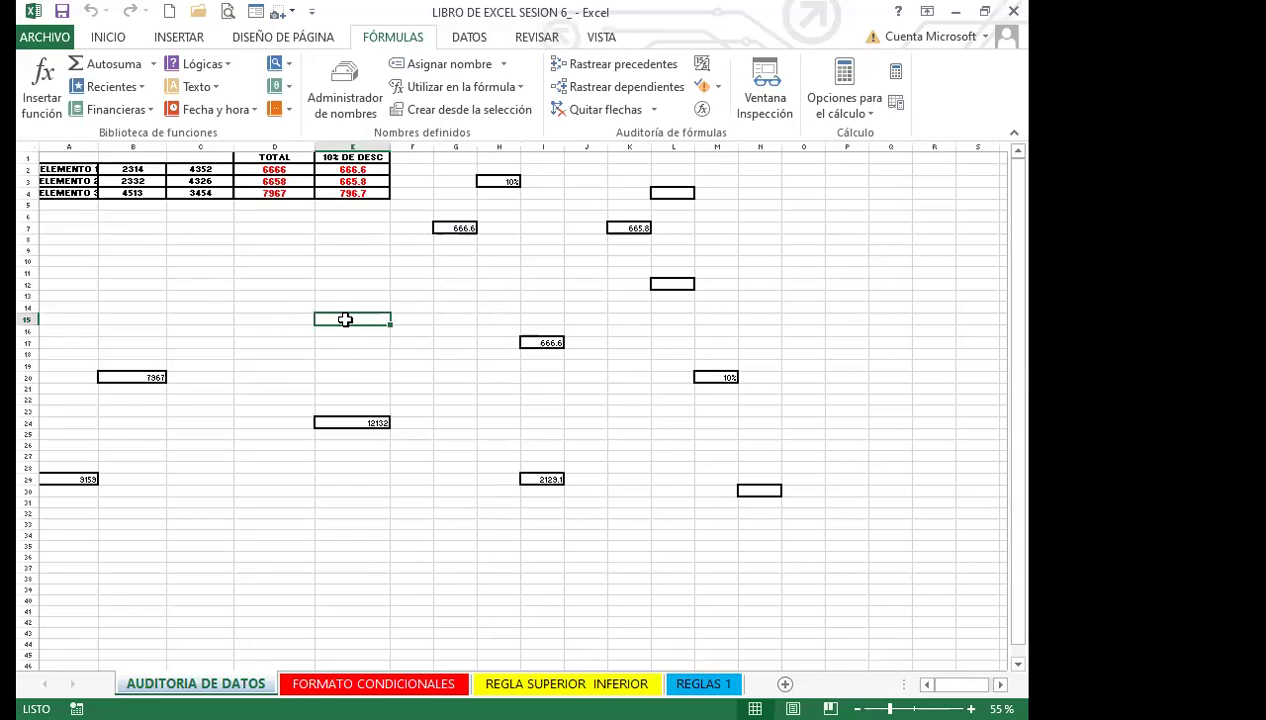
left_click(127, 377)
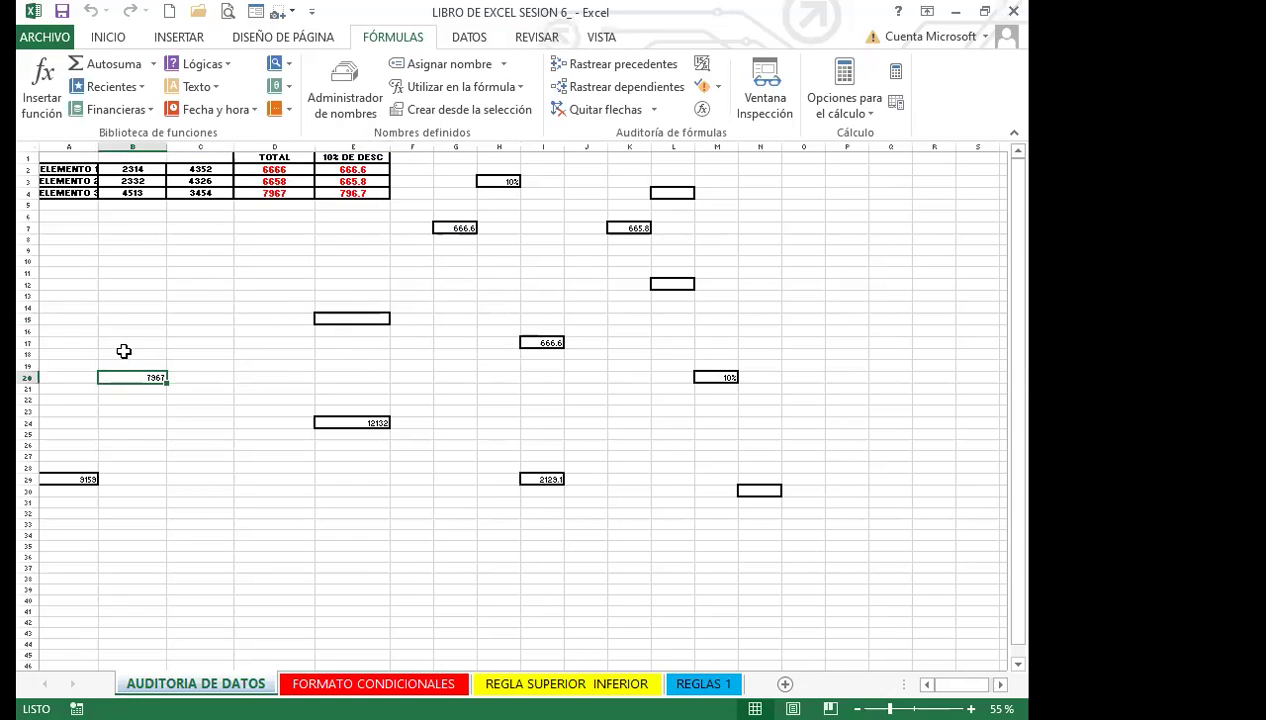
left_click(601, 37)
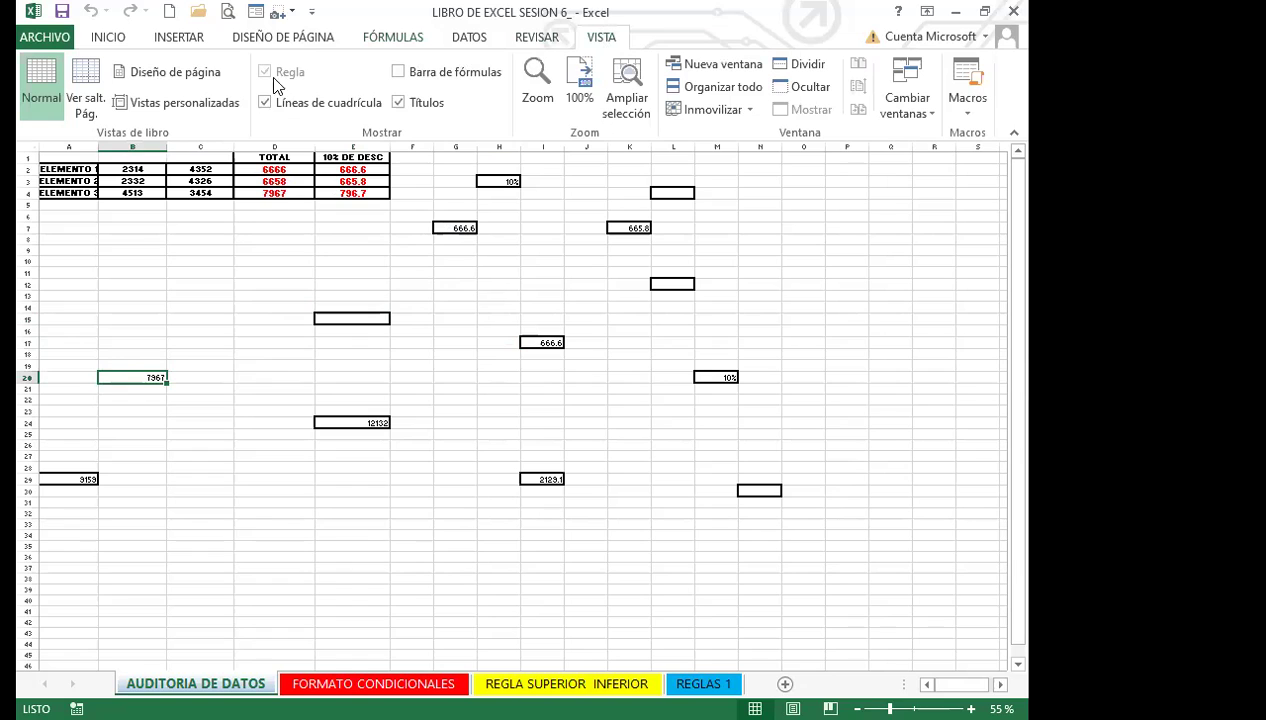
left_click(398, 72)
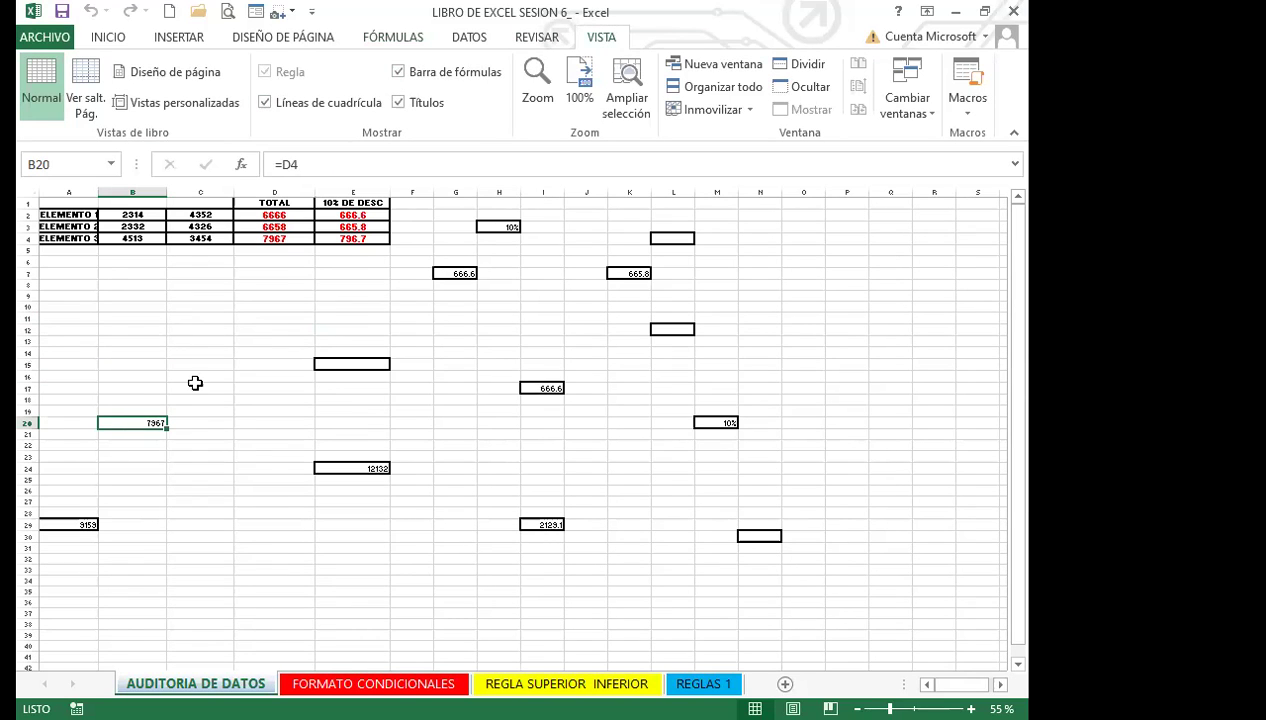
Step: Trace the precedents of the selected cell B20
left_click(292, 41)
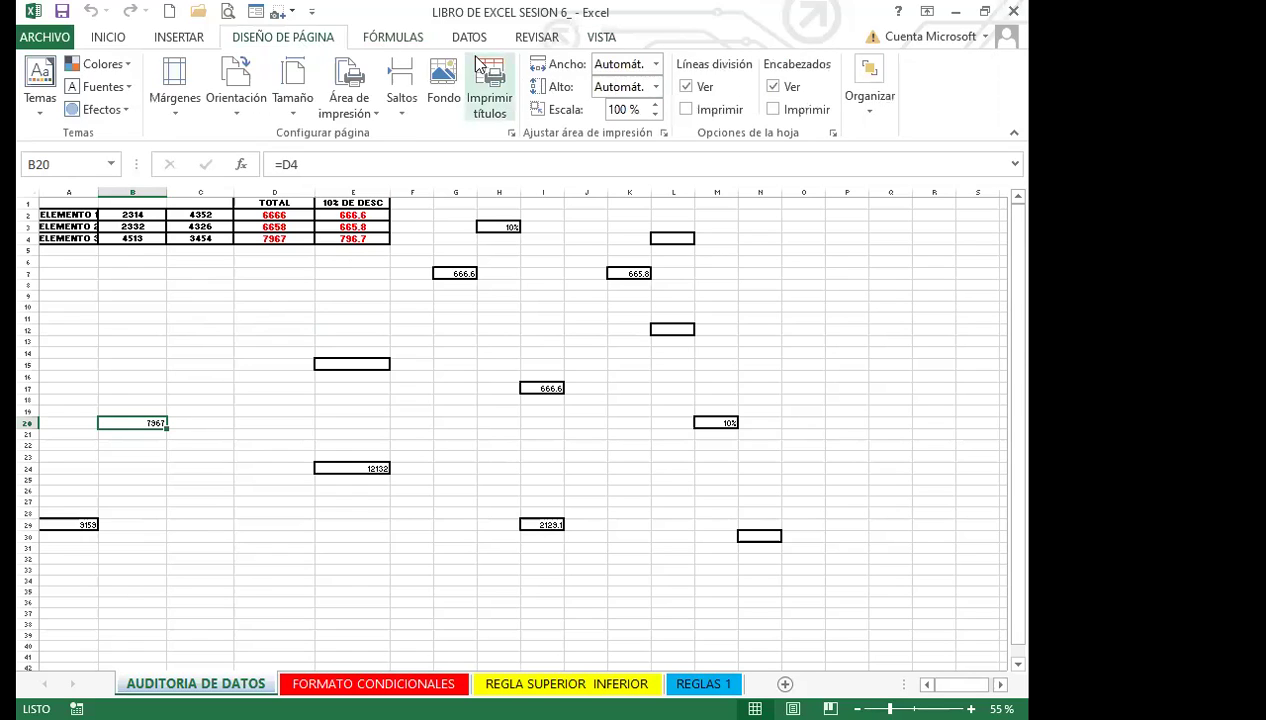
left_click(380, 38)
left_click(622, 64)
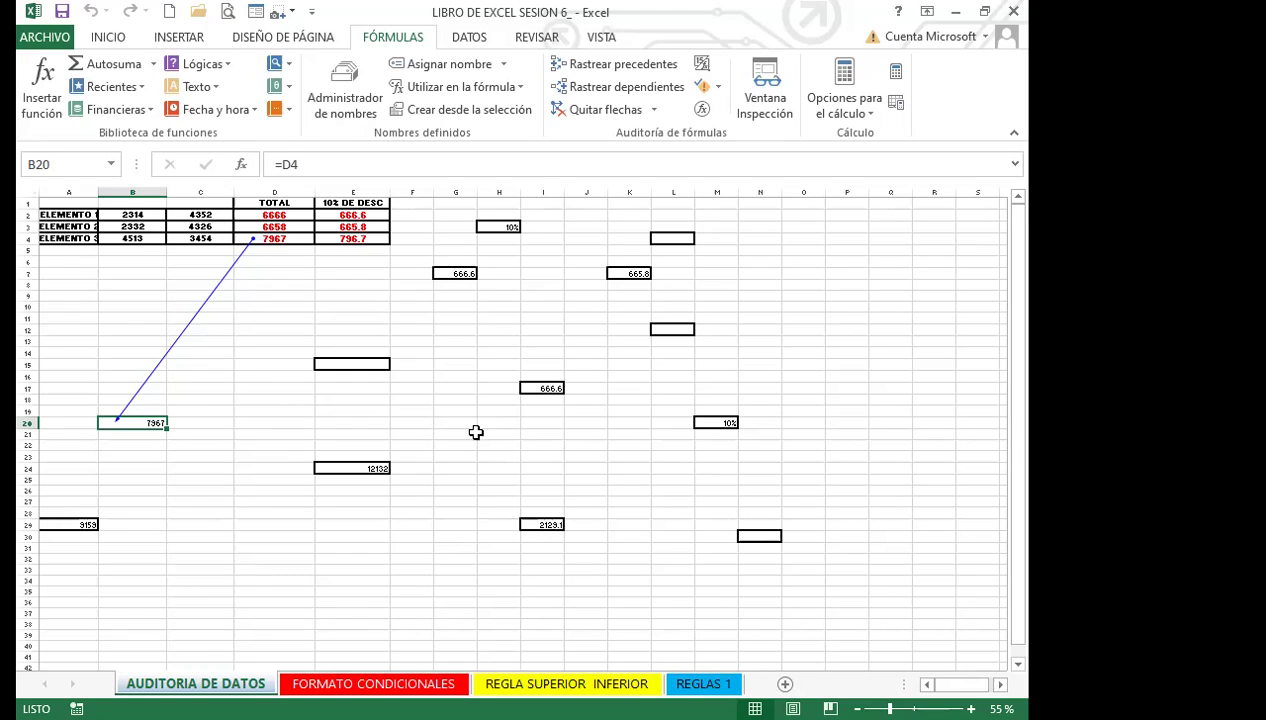
Step: Try to trace the precedents of the empty cell G17
left_click(452, 387)
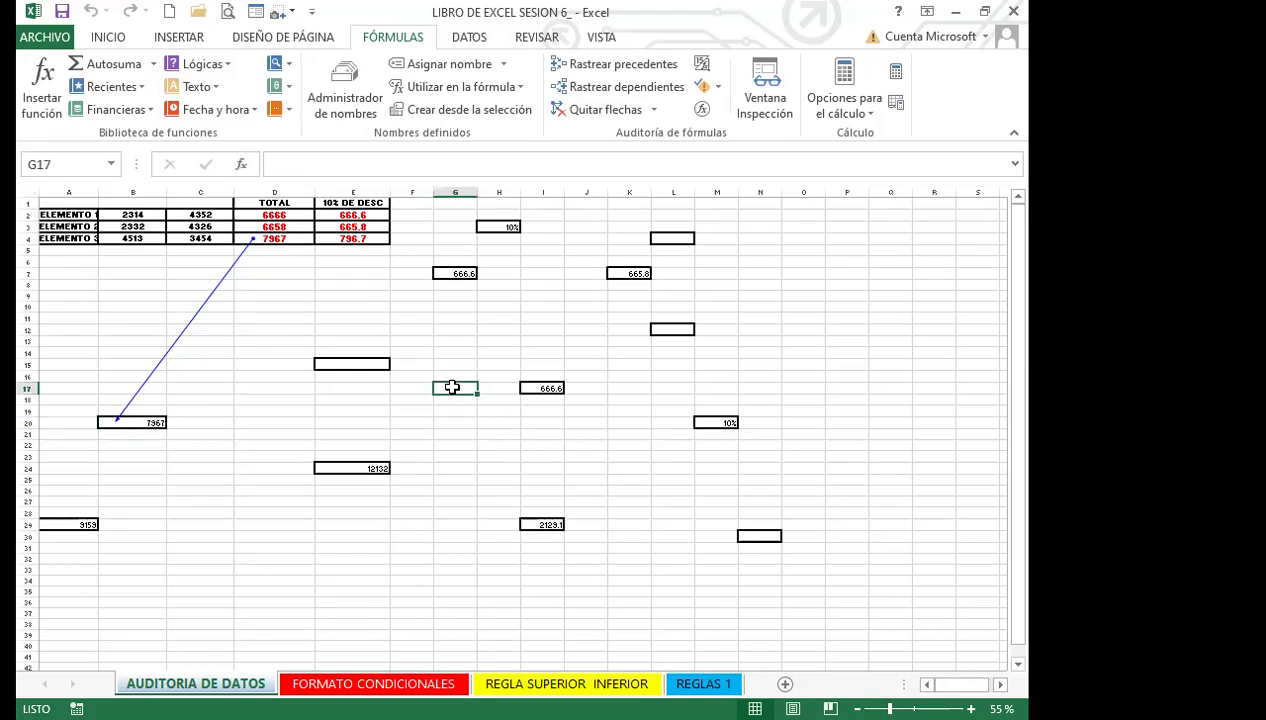
left_click(605, 57)
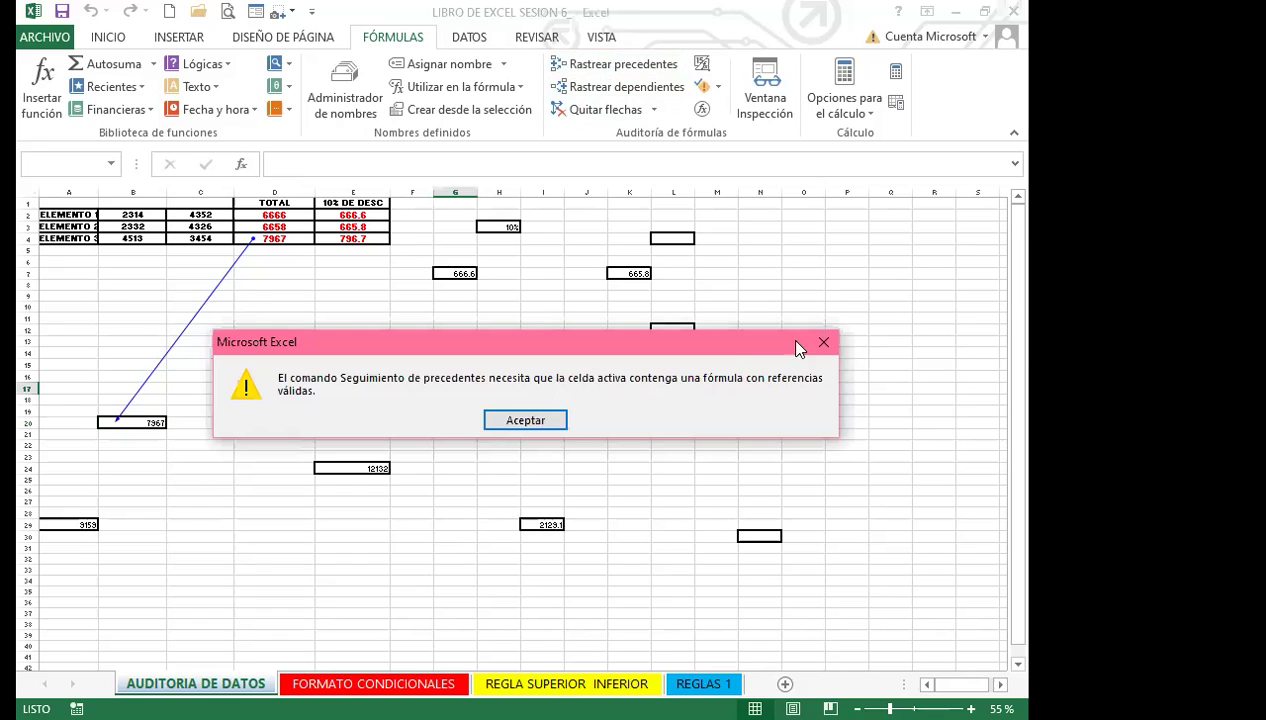
left_click(824, 344)
Step: Remove the precedent arrow of cell B20 from the AUDITORIA DE DATOS sheet
left_click(138, 420)
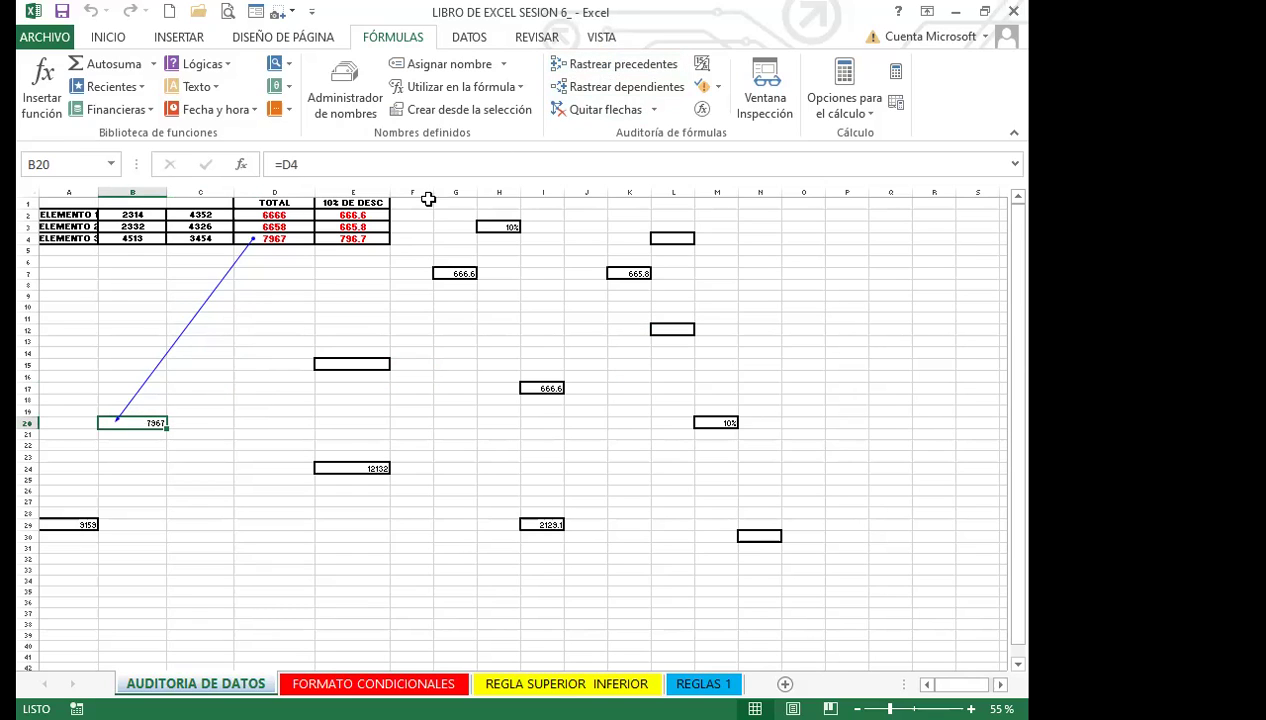
left_click(590, 112)
left_click_drag(455, 446, 458, 432)
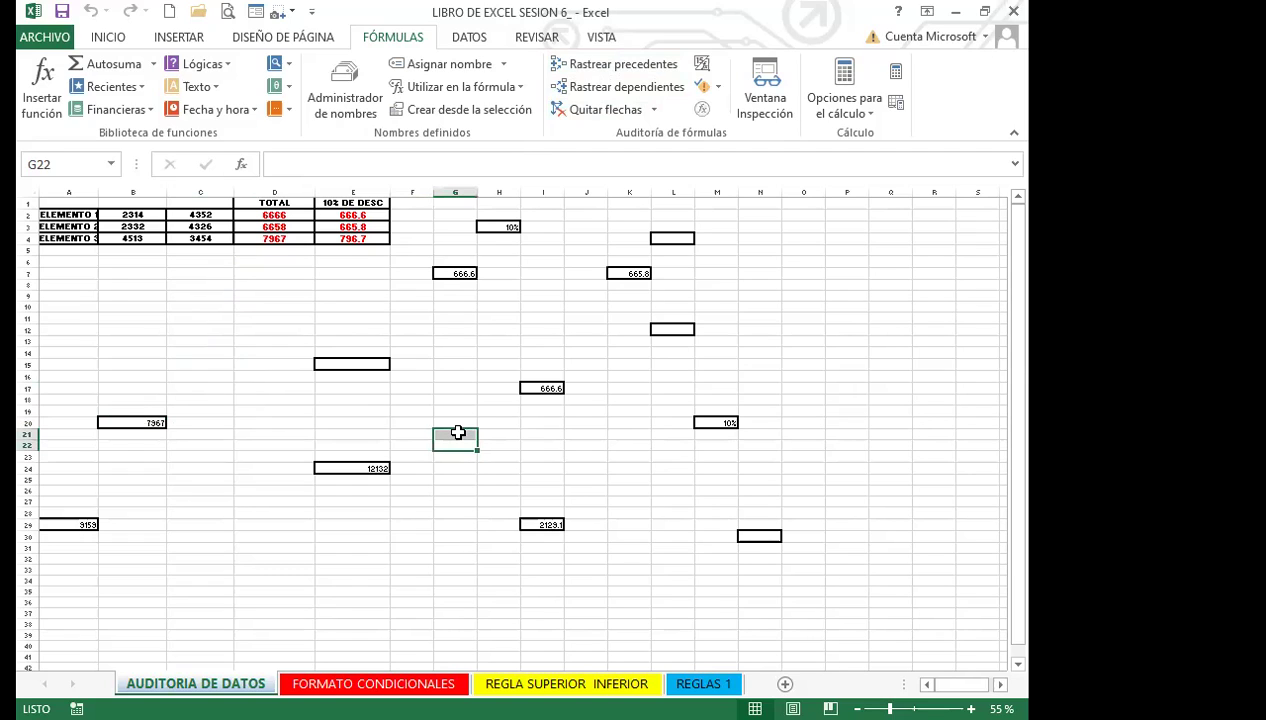
left_click(568, 499)
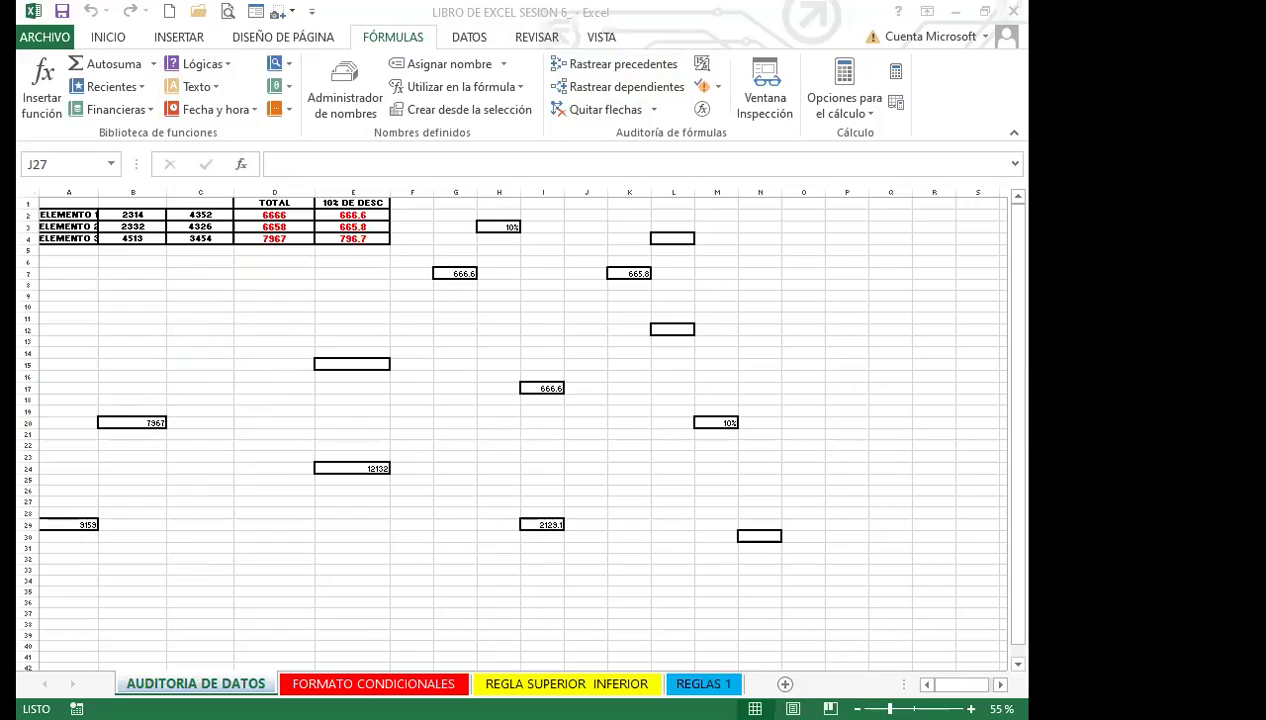
Step: Switch to the PowerPoint presentation and show slide 6, followed by slide 7 with the definition of conditional formatting
left_click(53, 226)
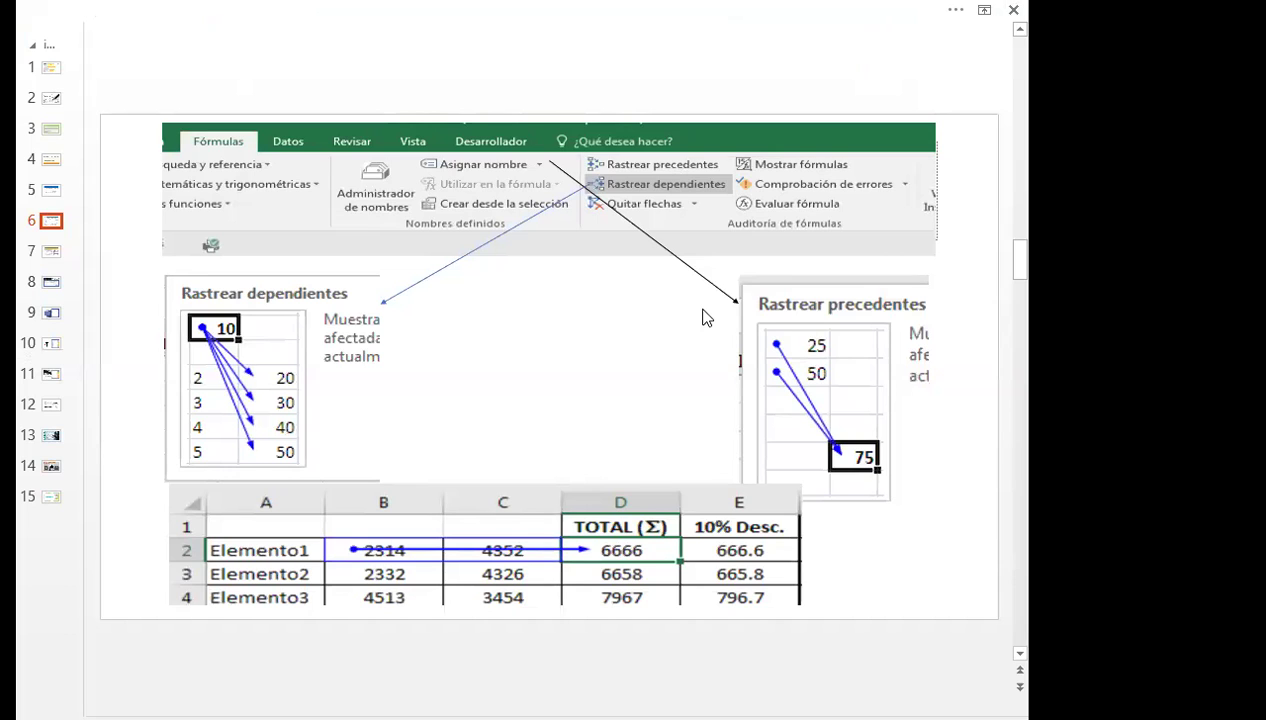
left_click(50, 252)
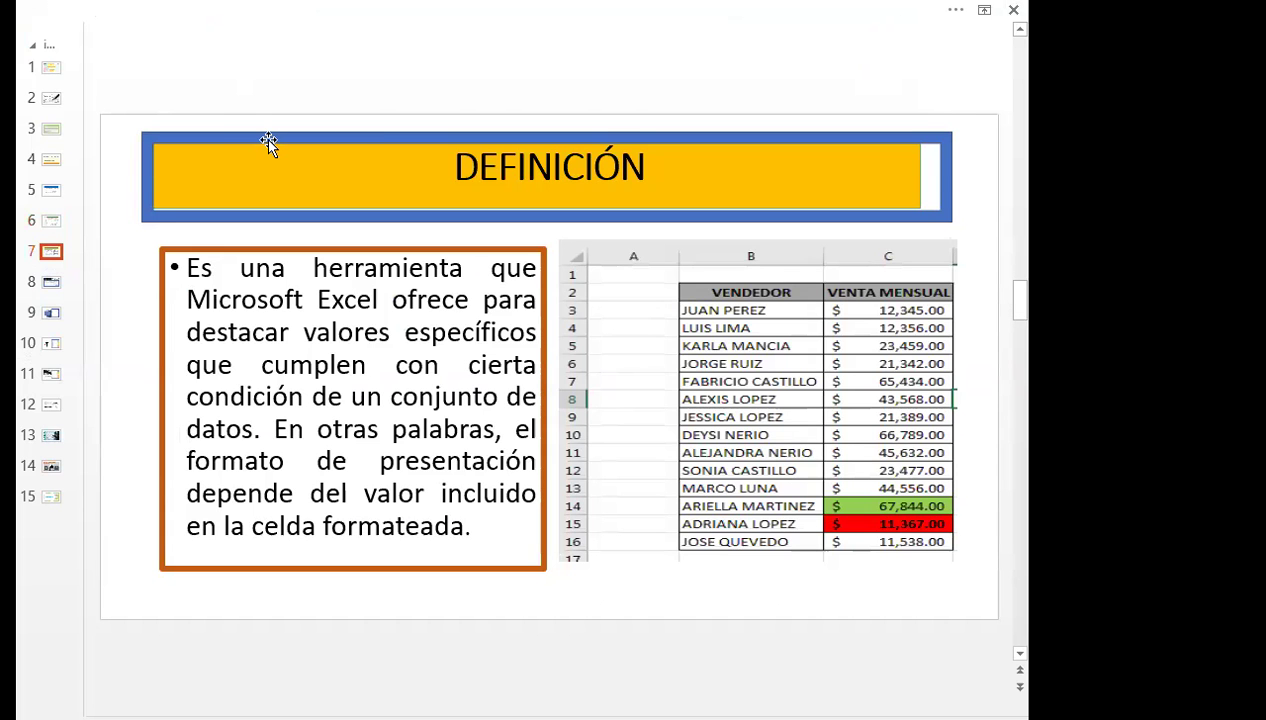
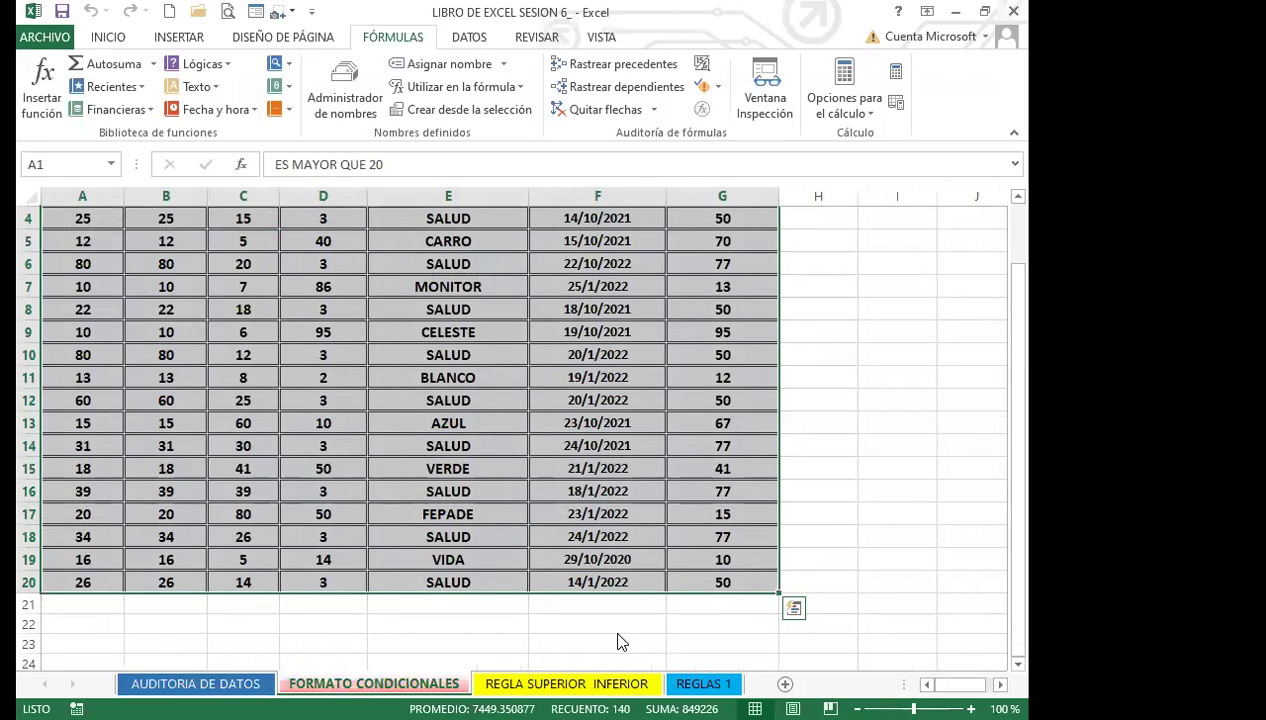
Step: On Excel's FORMATO CONDICIONALES sheet, examine the conditional formatting options for highlighting cells and for top and bottom values
scroll(270, 420, "up", 1)
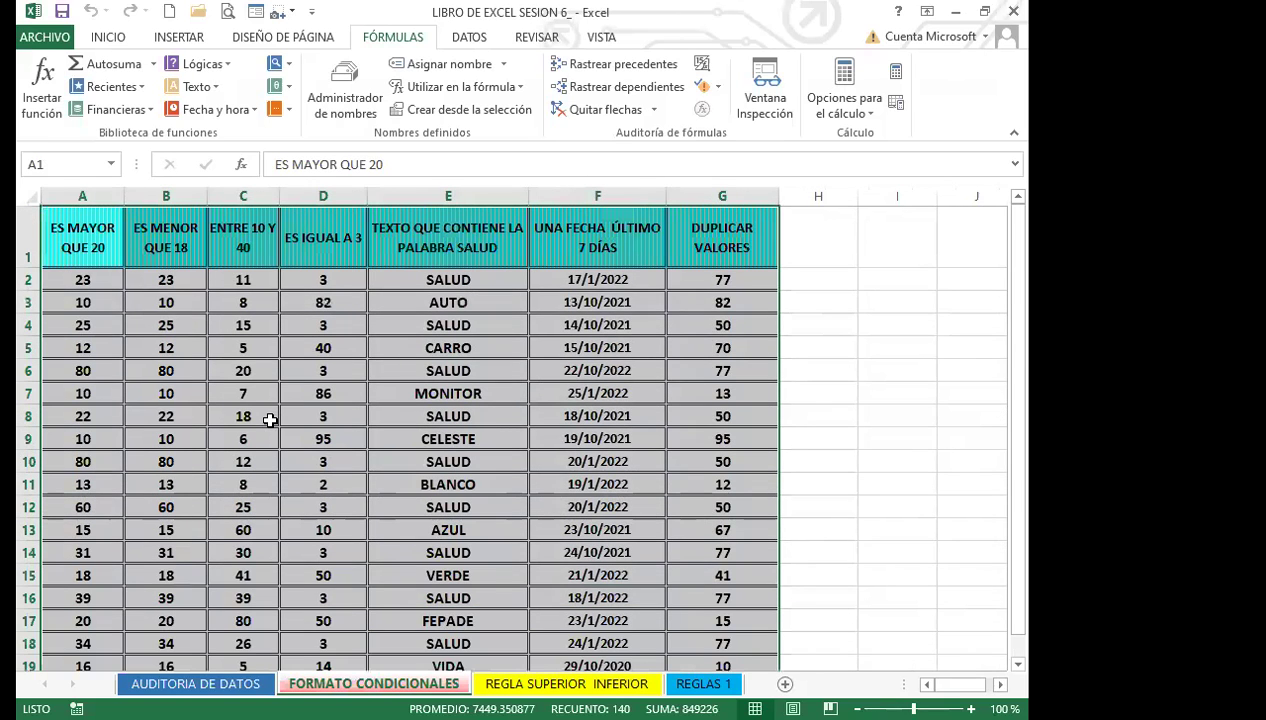
left_click(270, 420)
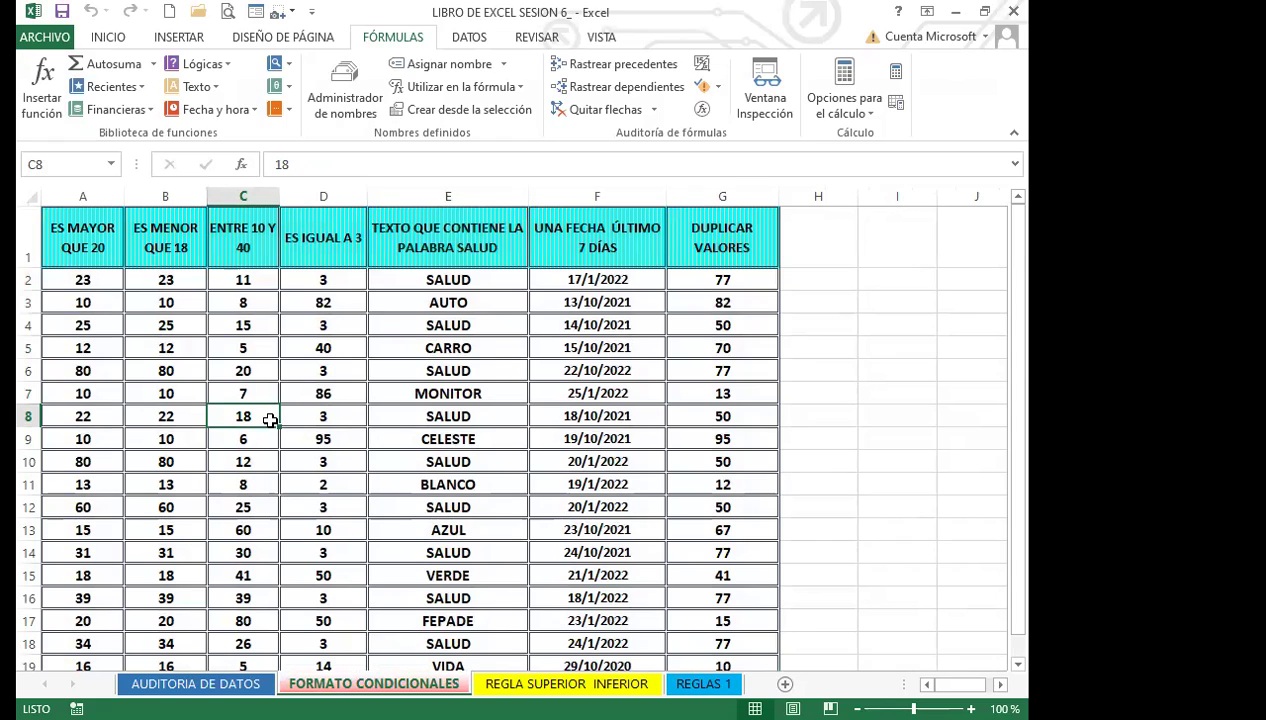
left_click(97, 37)
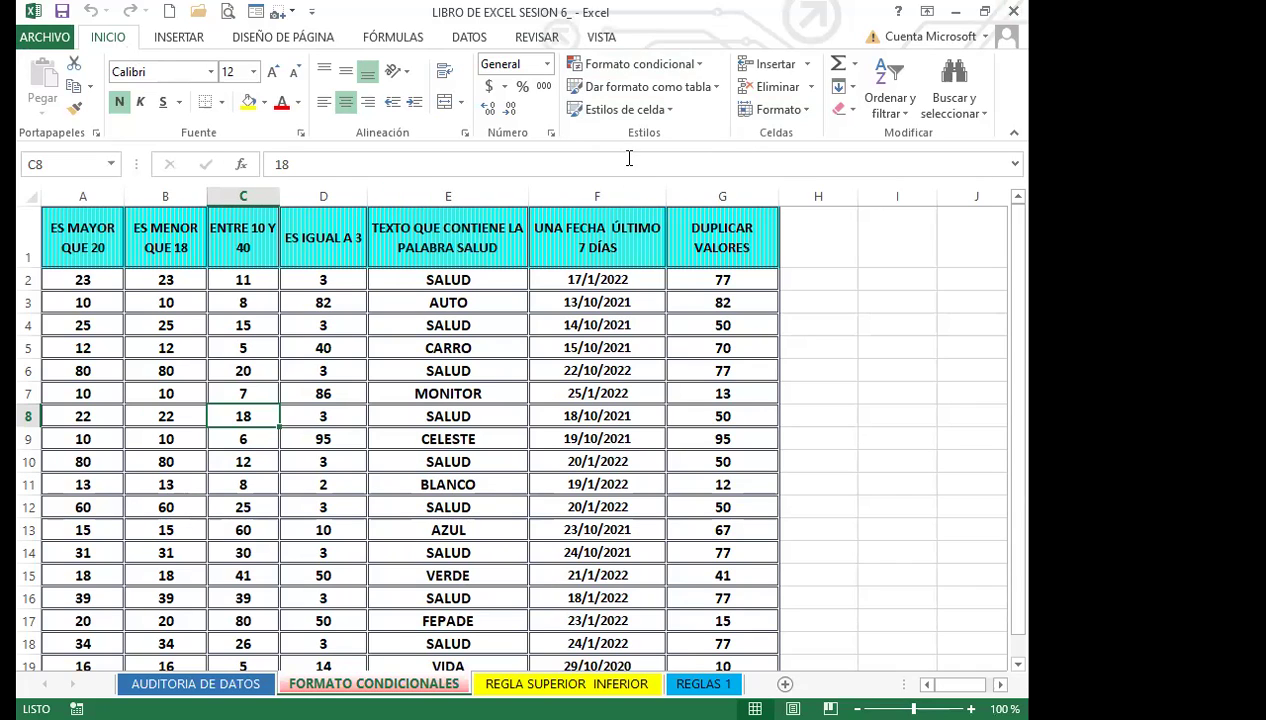
left_click(700, 67)
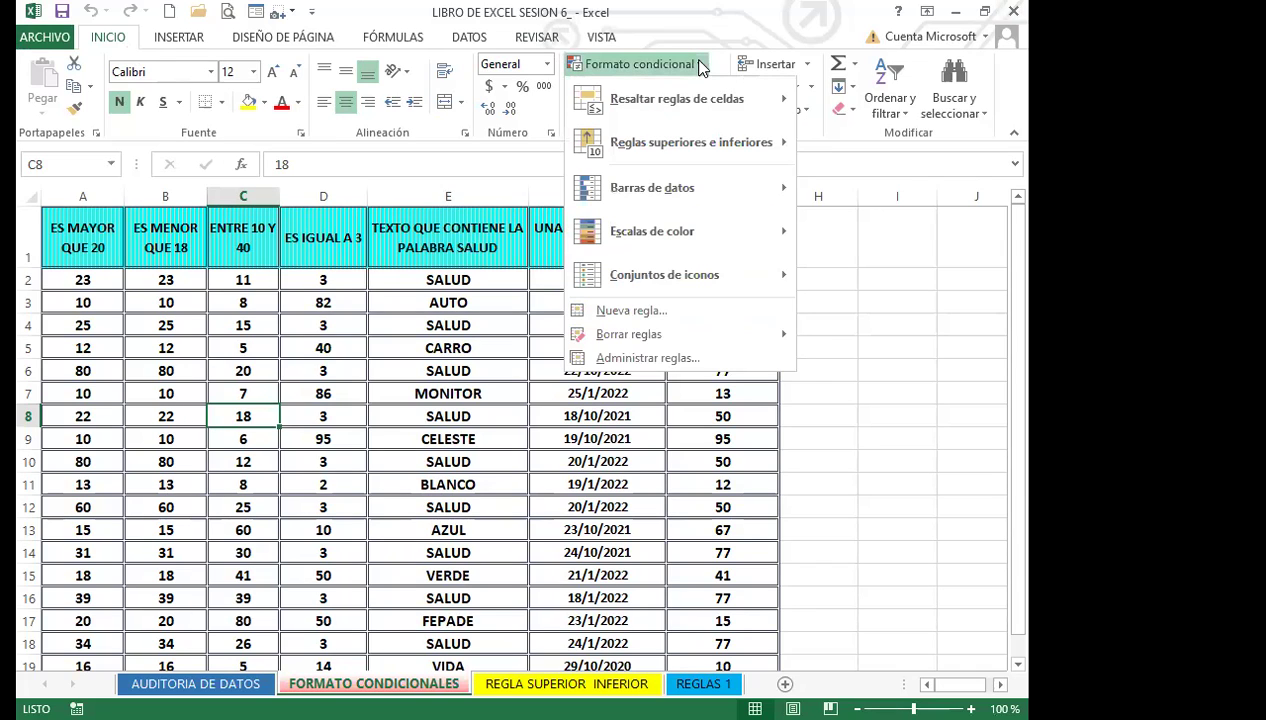
mouse_move(690, 103)
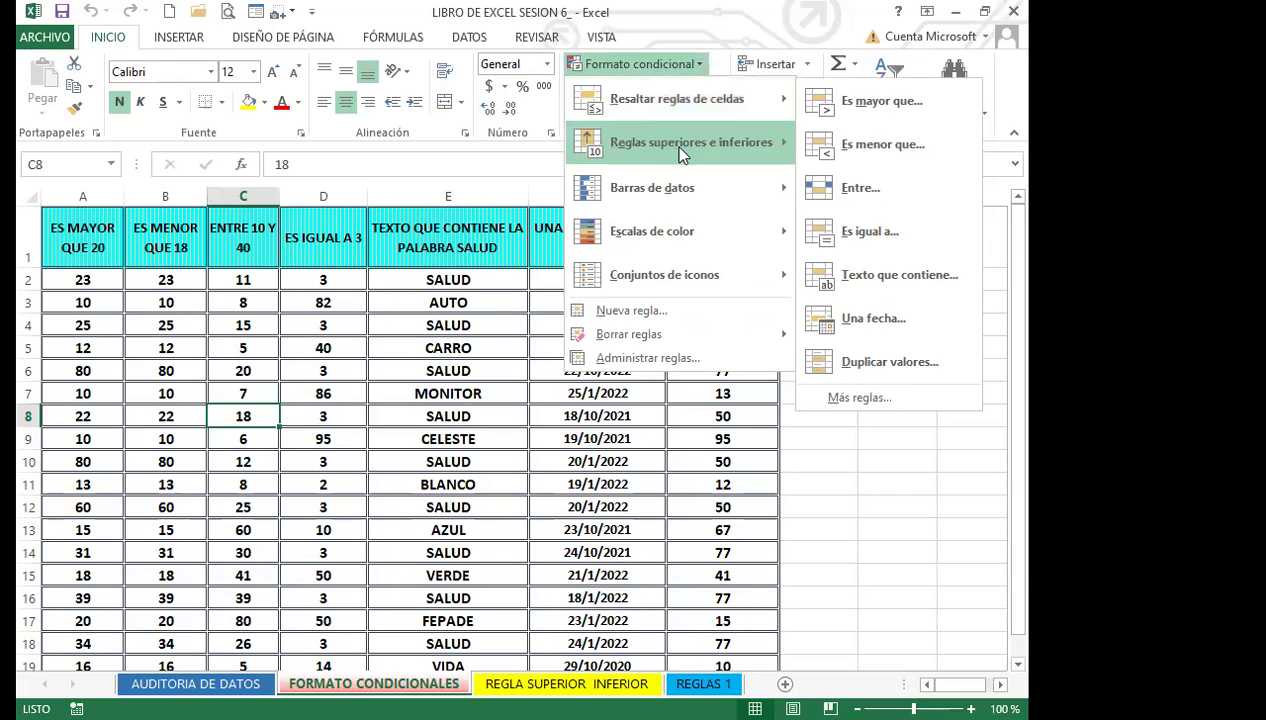
mouse_move(682, 160)
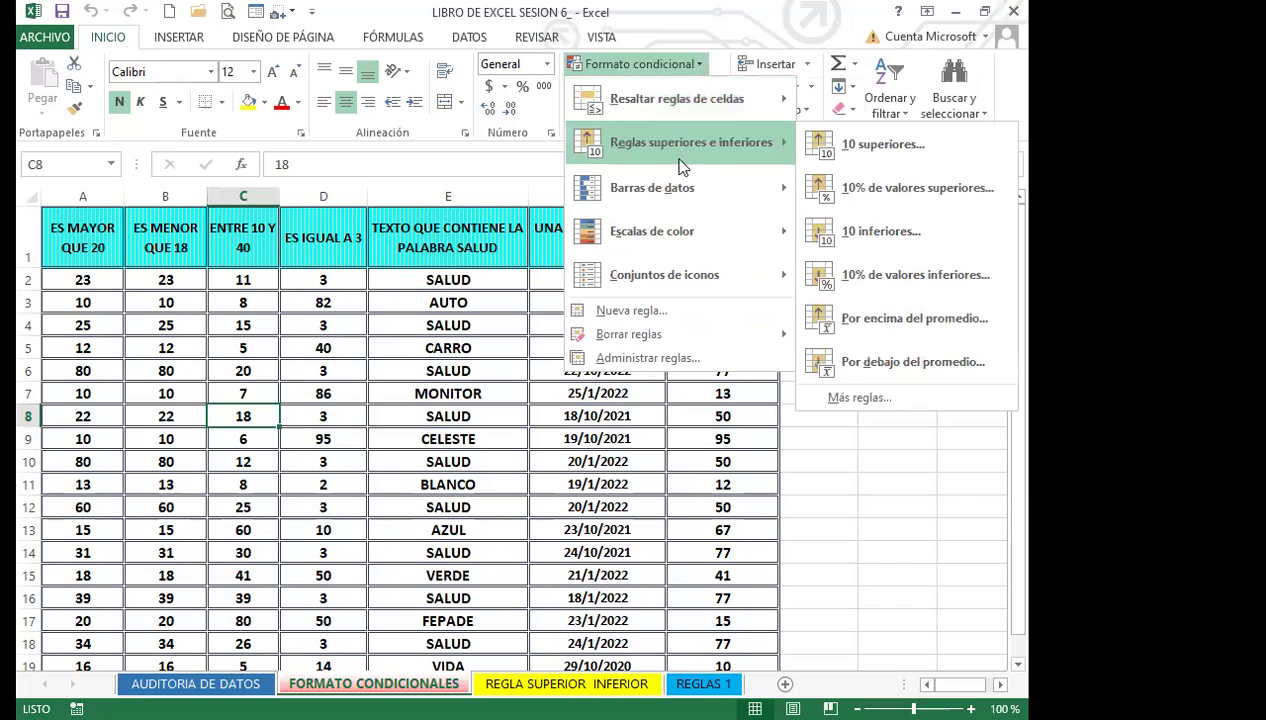
left_click(848, 523)
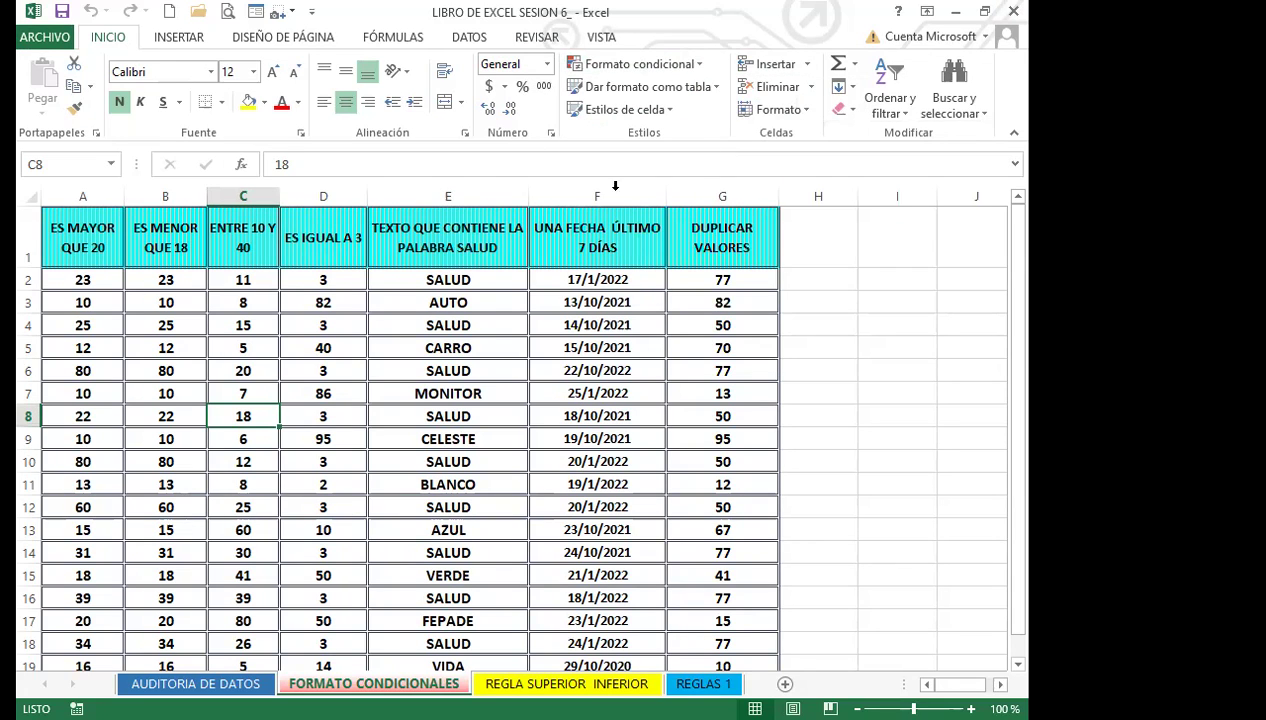
Step: Start an "Es mayor que" conditional formatting rule on A2:A20 with 20 as the threshold
left_click(139, 408)
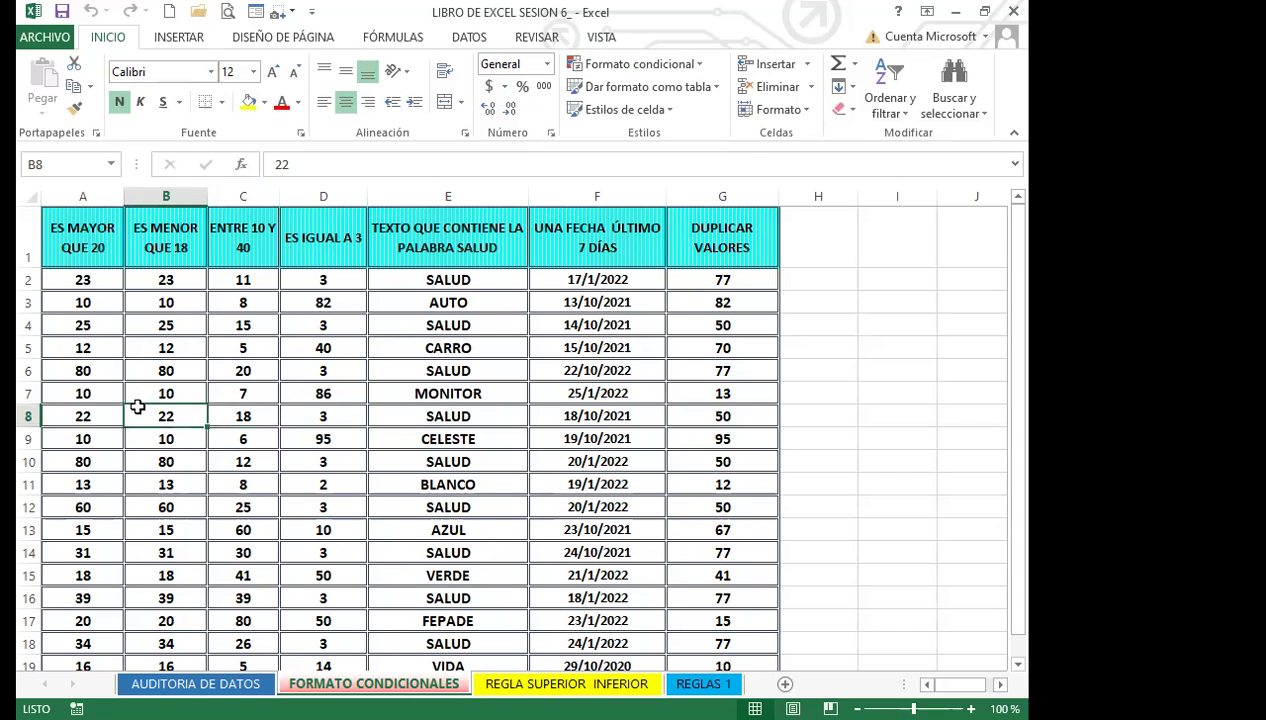
left_click_drag(93, 278, 93, 617)
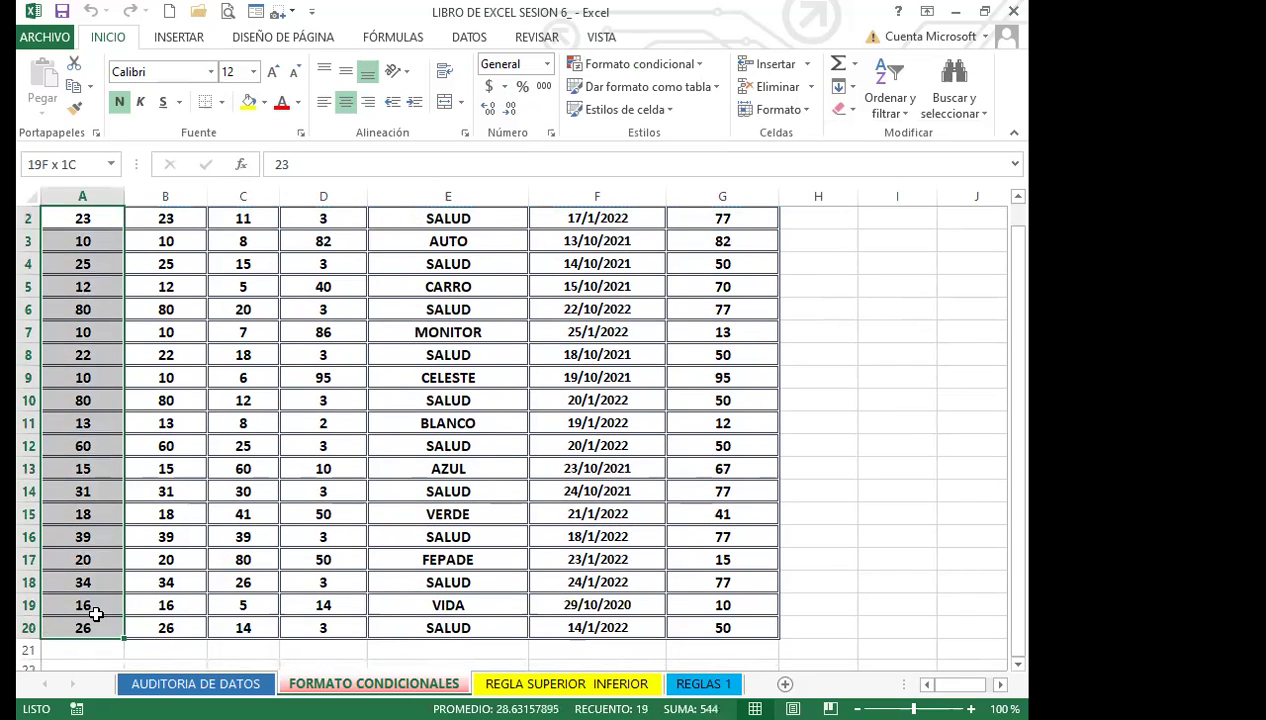
scroll(93, 604, "down", 1)
scroll(93, 514, "up", 2)
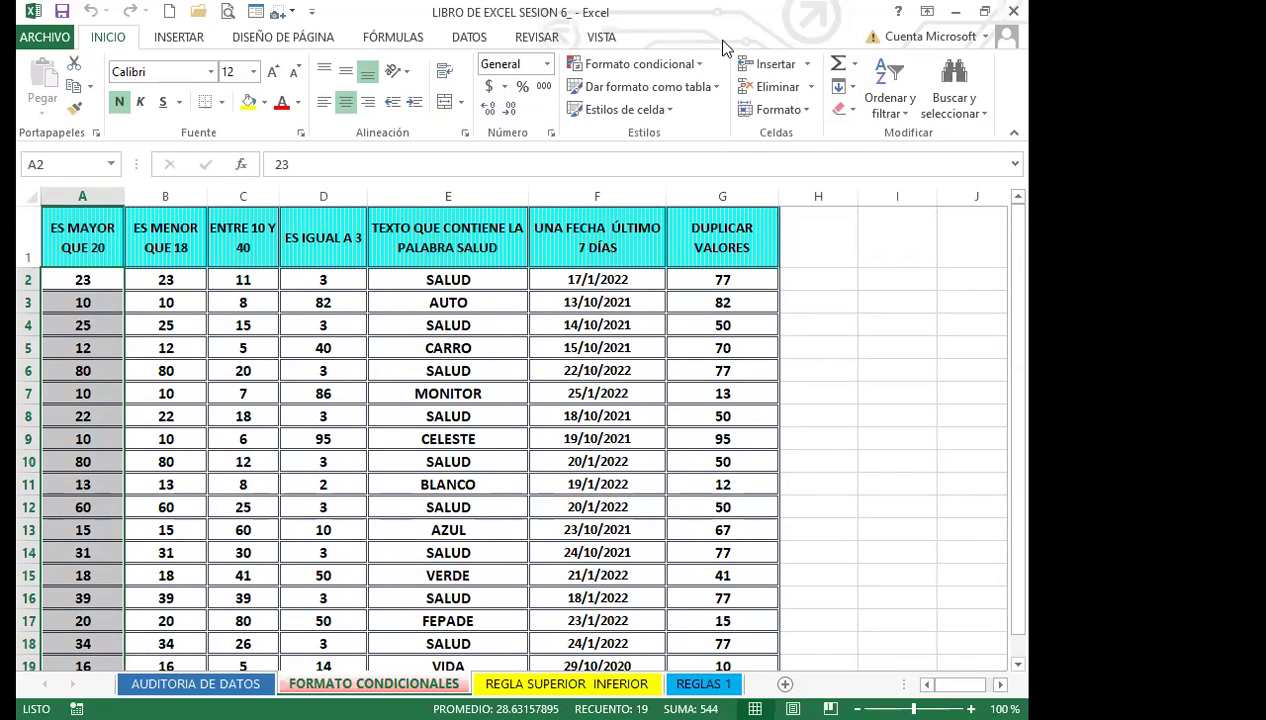
left_click(698, 64)
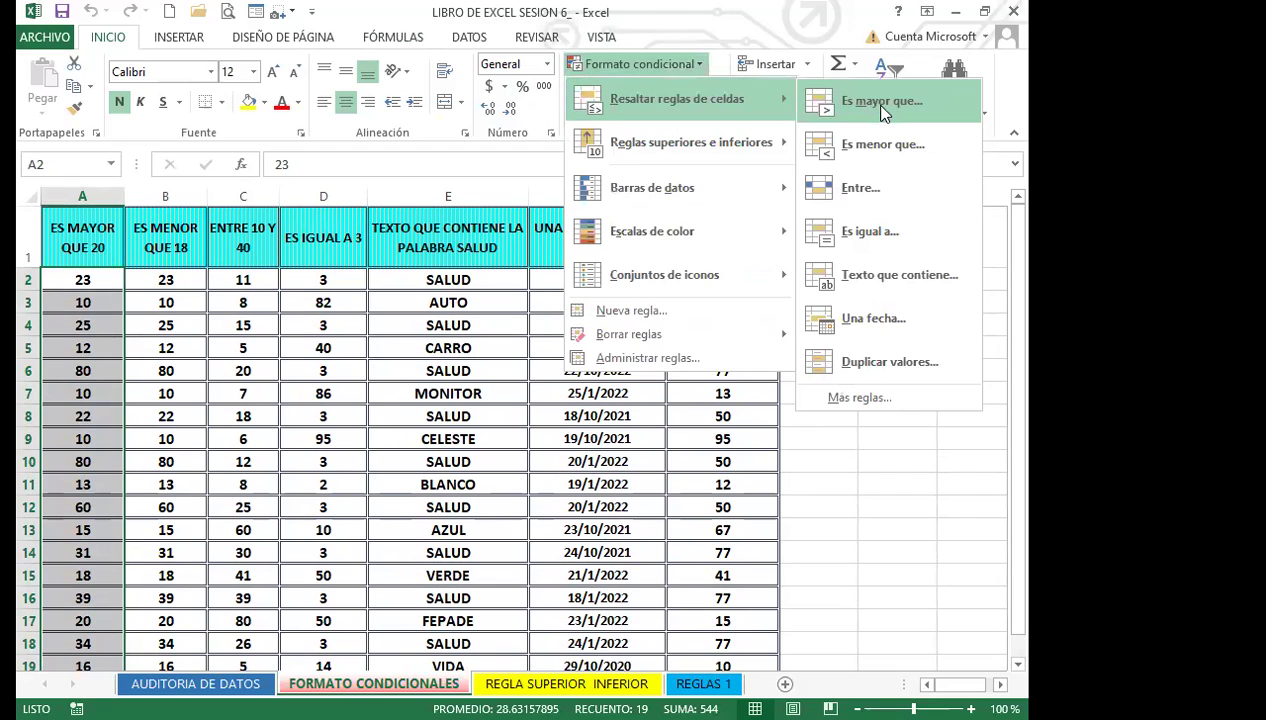
left_click(882, 112)
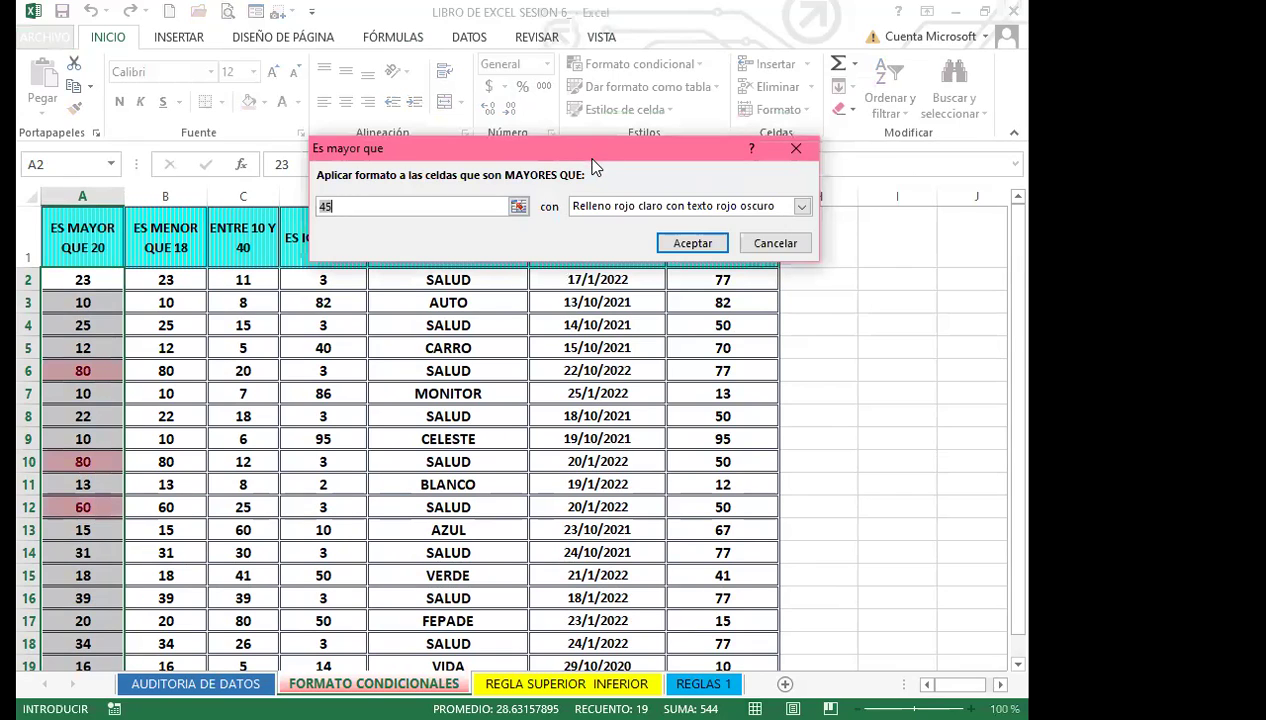
left_click_drag(592, 160, 590, 218)
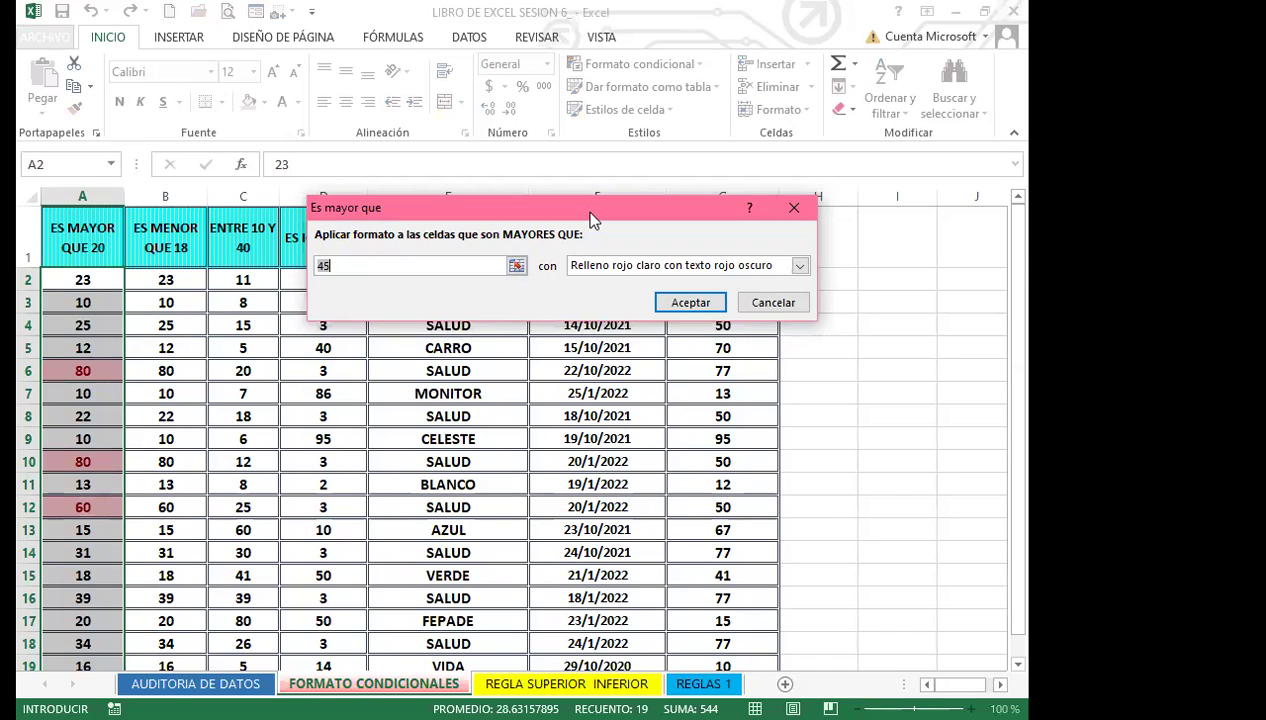
type("20")
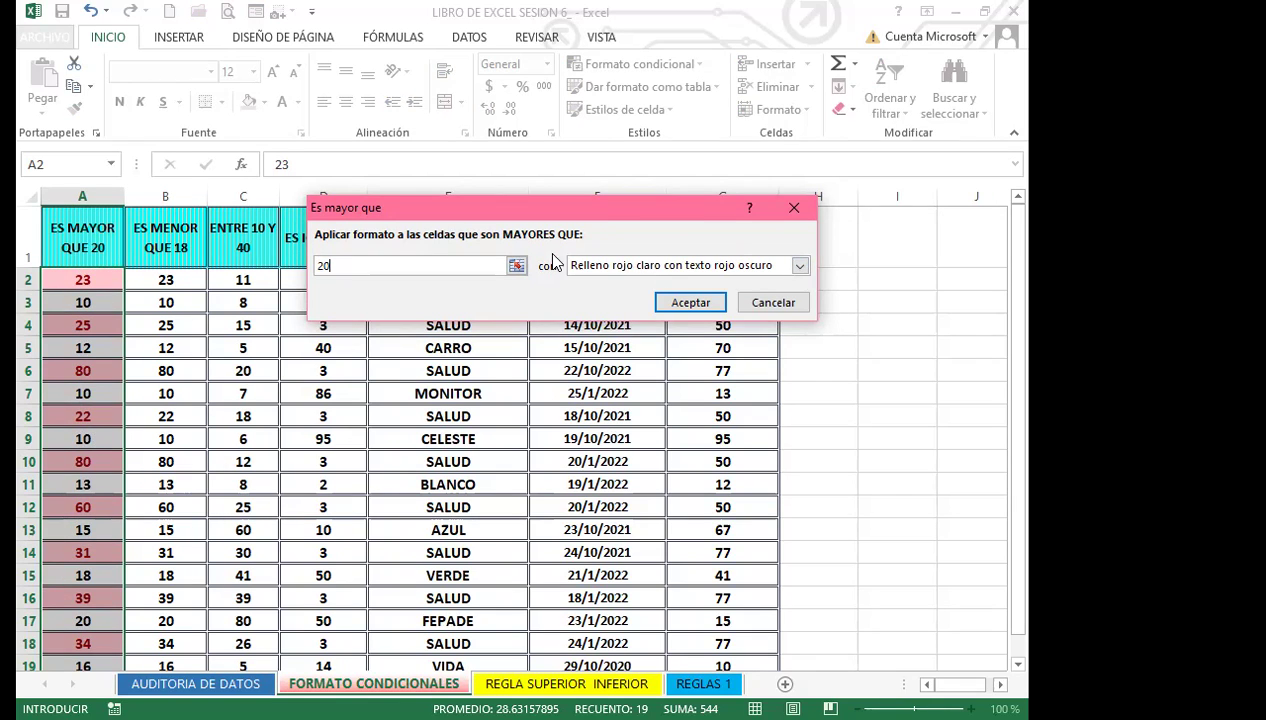
Step: Give the greater-than rule a custom two-colour horizontal gradient fill from the recent pink to blue and apply it to column A
left_click(799, 268)
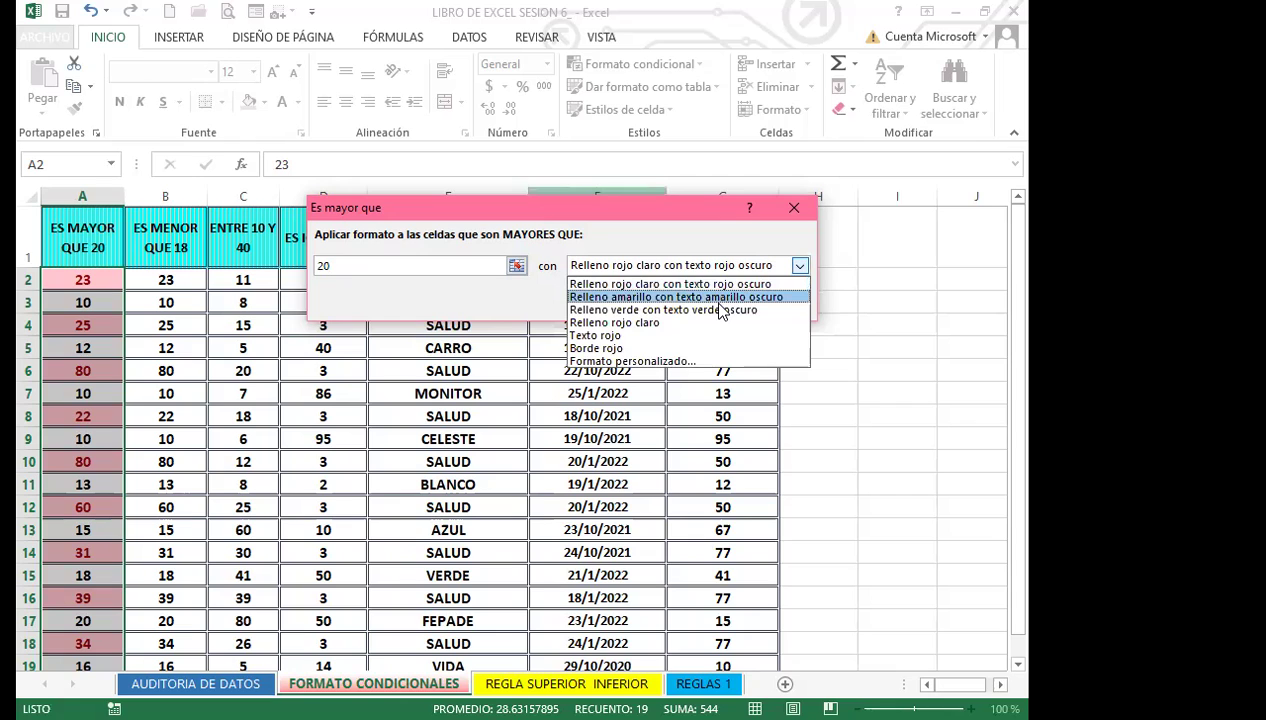
left_click(676, 361)
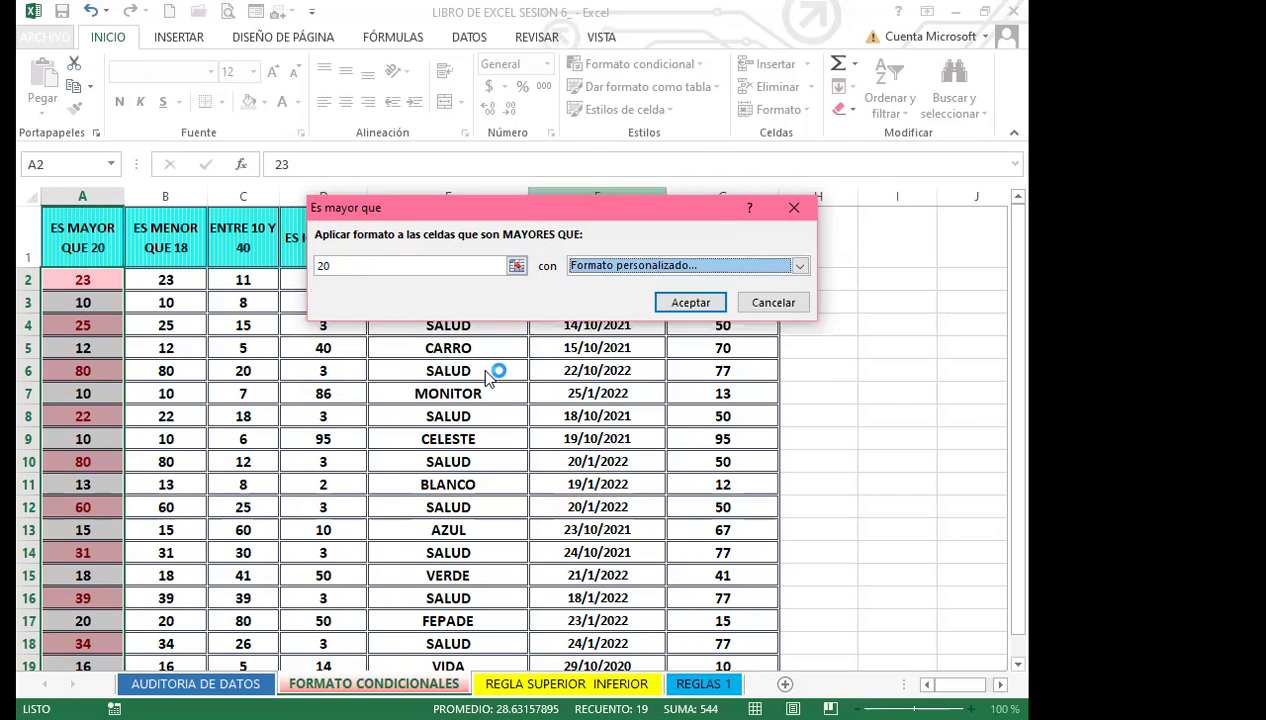
left_click_drag(566, 14, 557, 153)
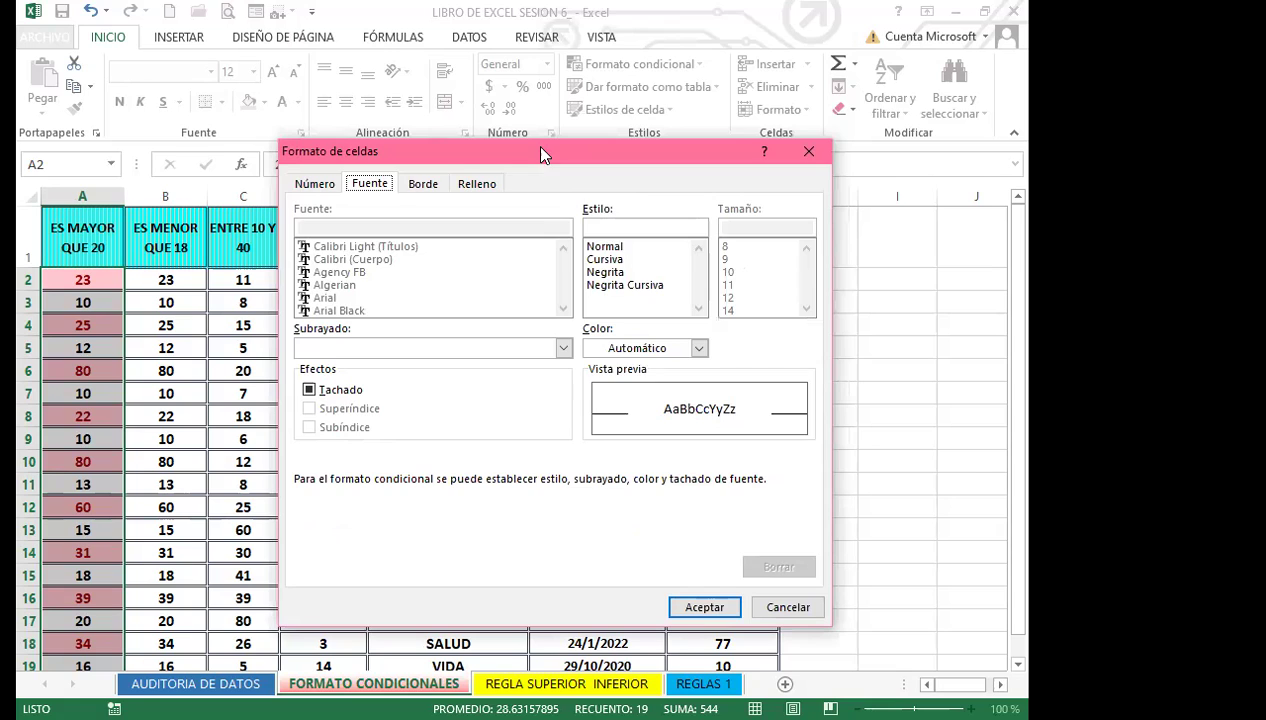
left_click(470, 185)
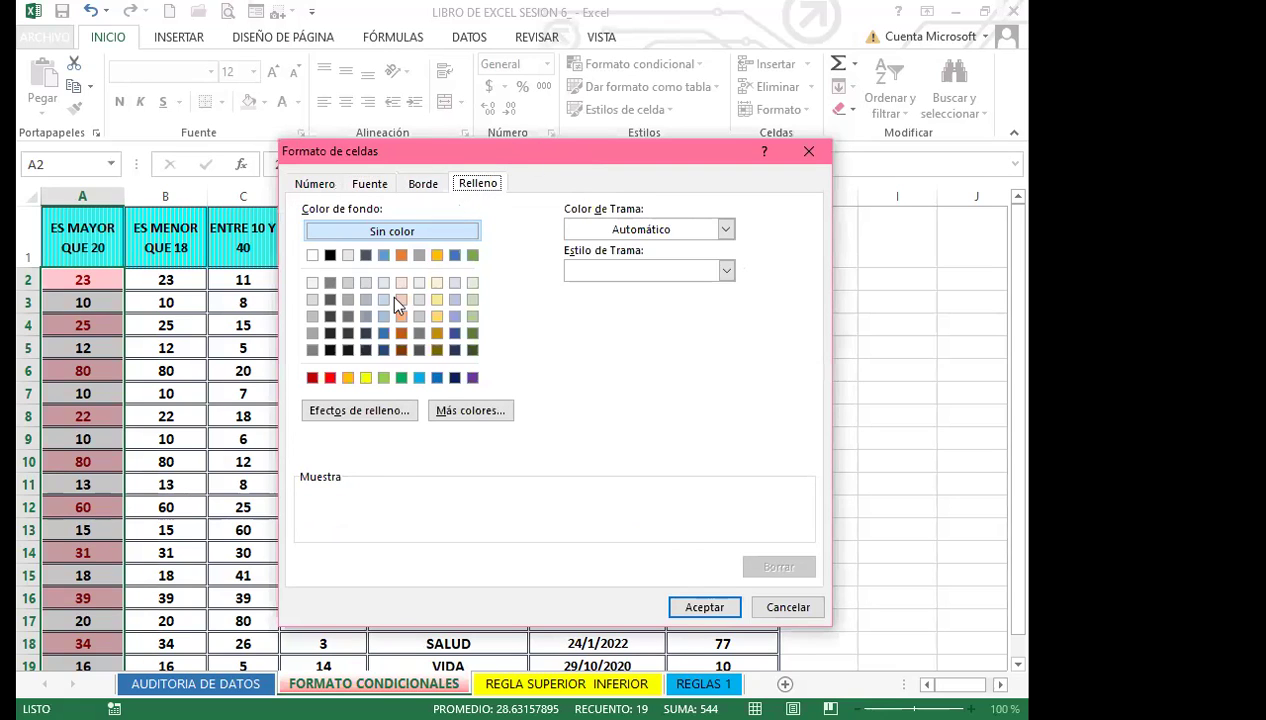
left_click(353, 415)
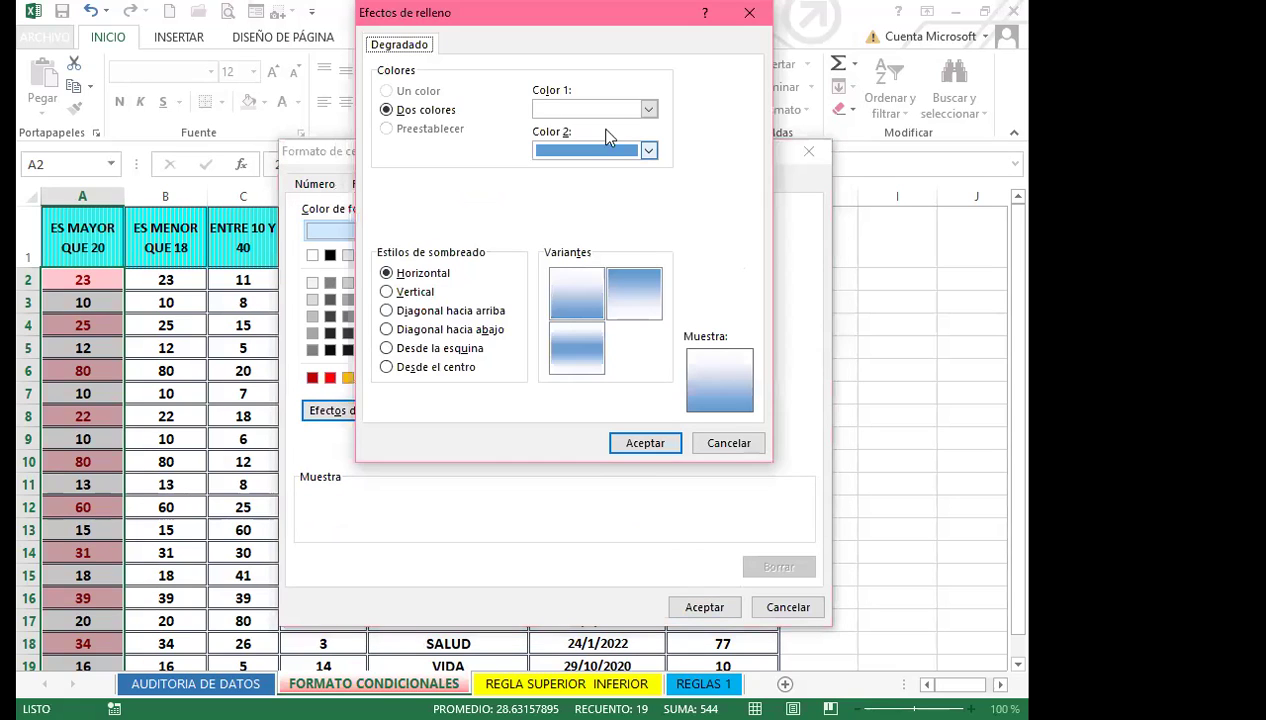
left_click(647, 108)
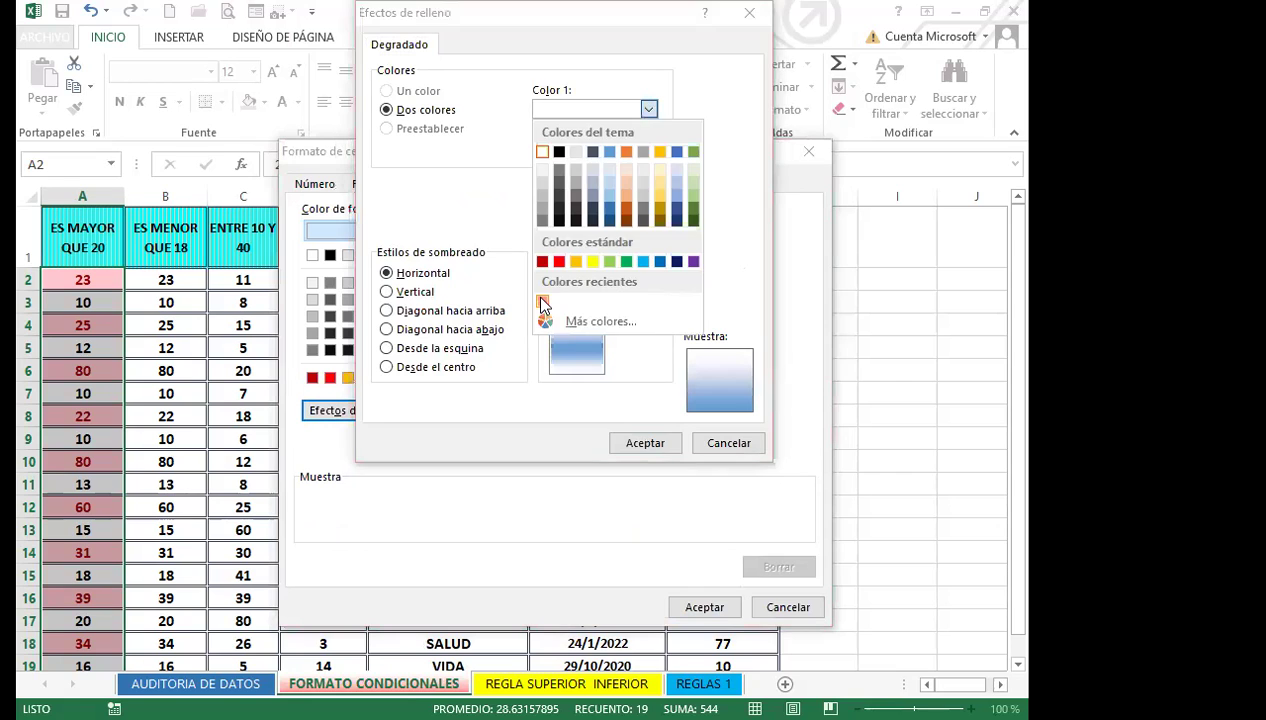
left_click(543, 302)
left_click(634, 442)
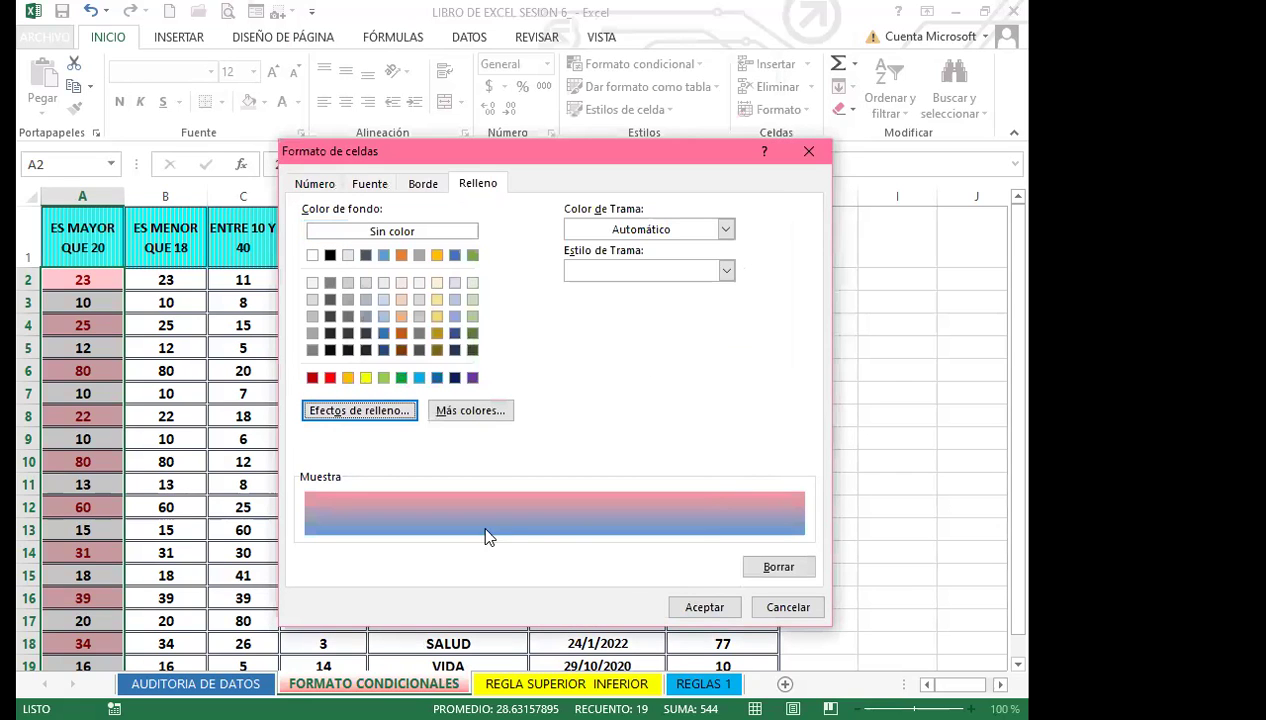
left_click(704, 607)
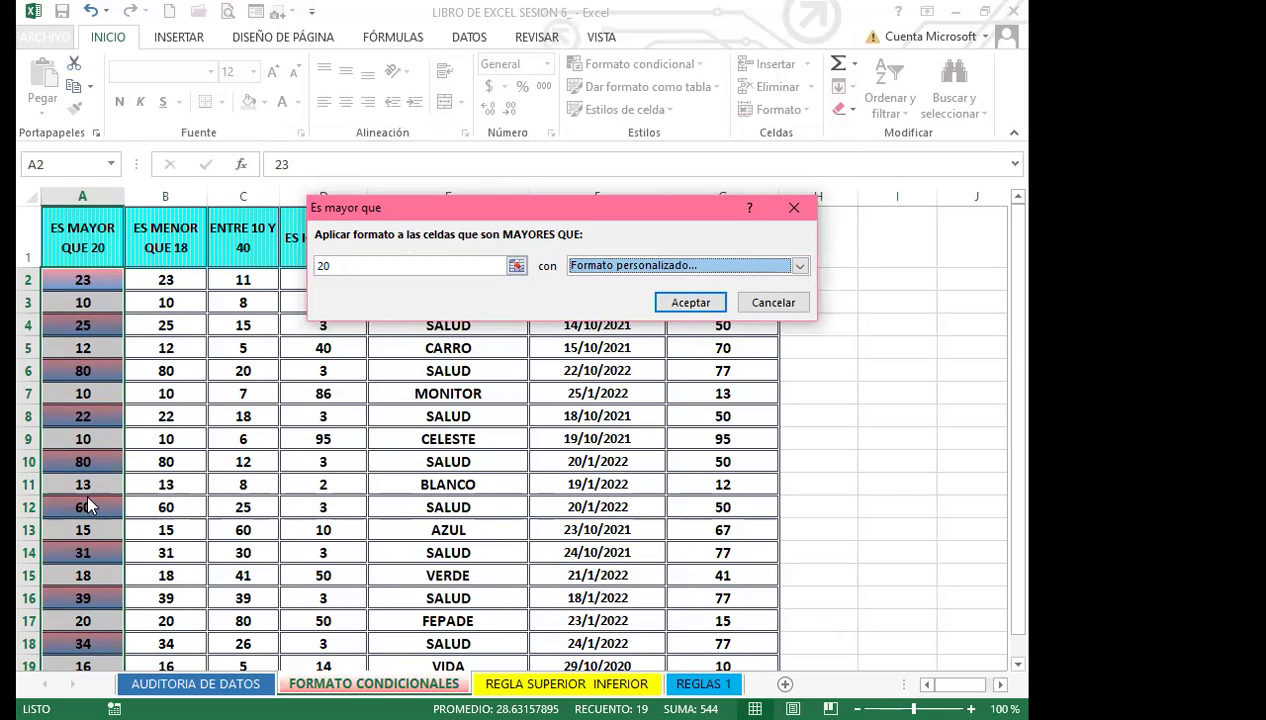
left_click(695, 303)
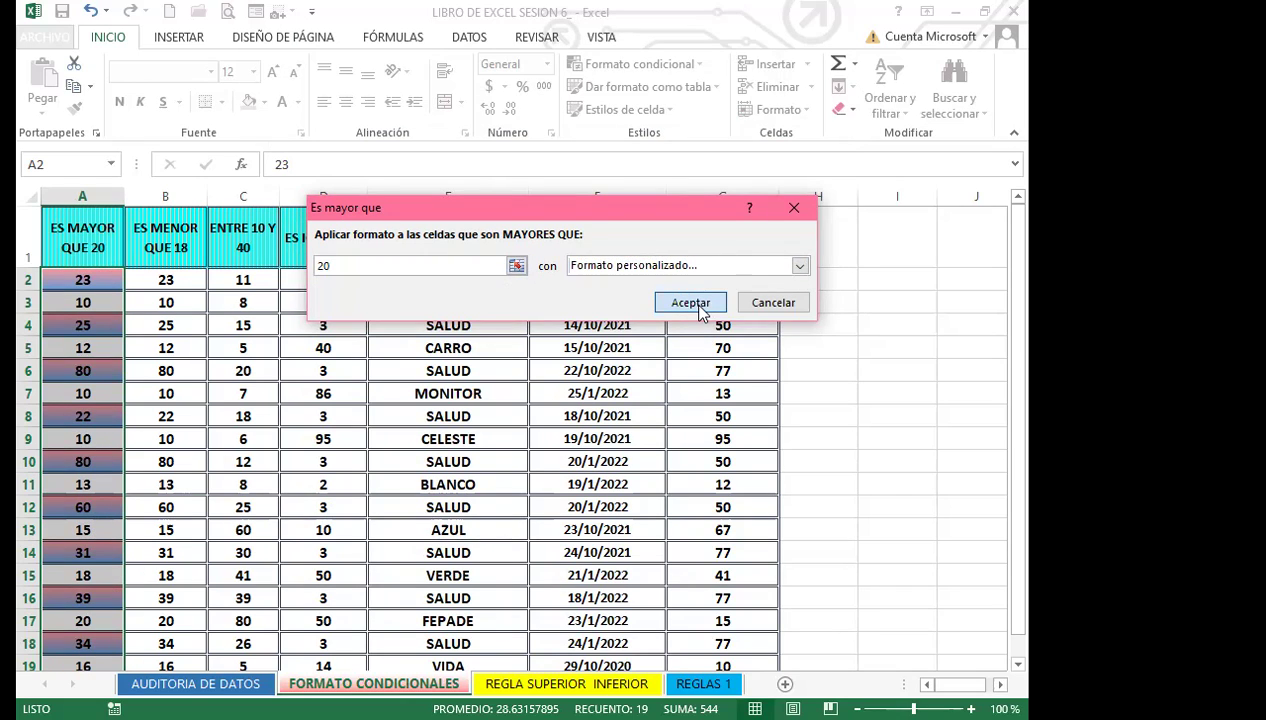
scroll(76, 492, "down", 3)
scroll(77, 489, "up", 1)
scroll(80, 445, "up", 2)
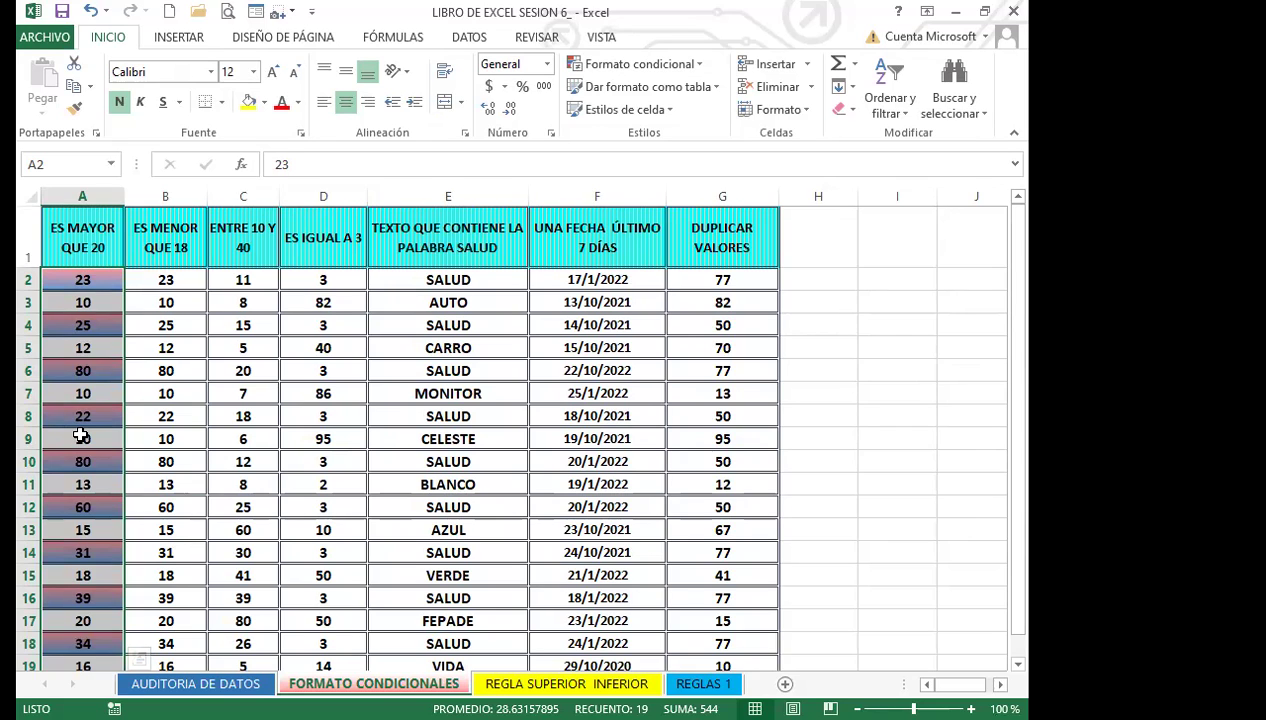
Step: Start an "Es menor que" conditional formatting rule on B2:B20 with 18 as the threshold
left_click_drag(186, 281, 195, 601)
scroll(196, 450, "up", 1)
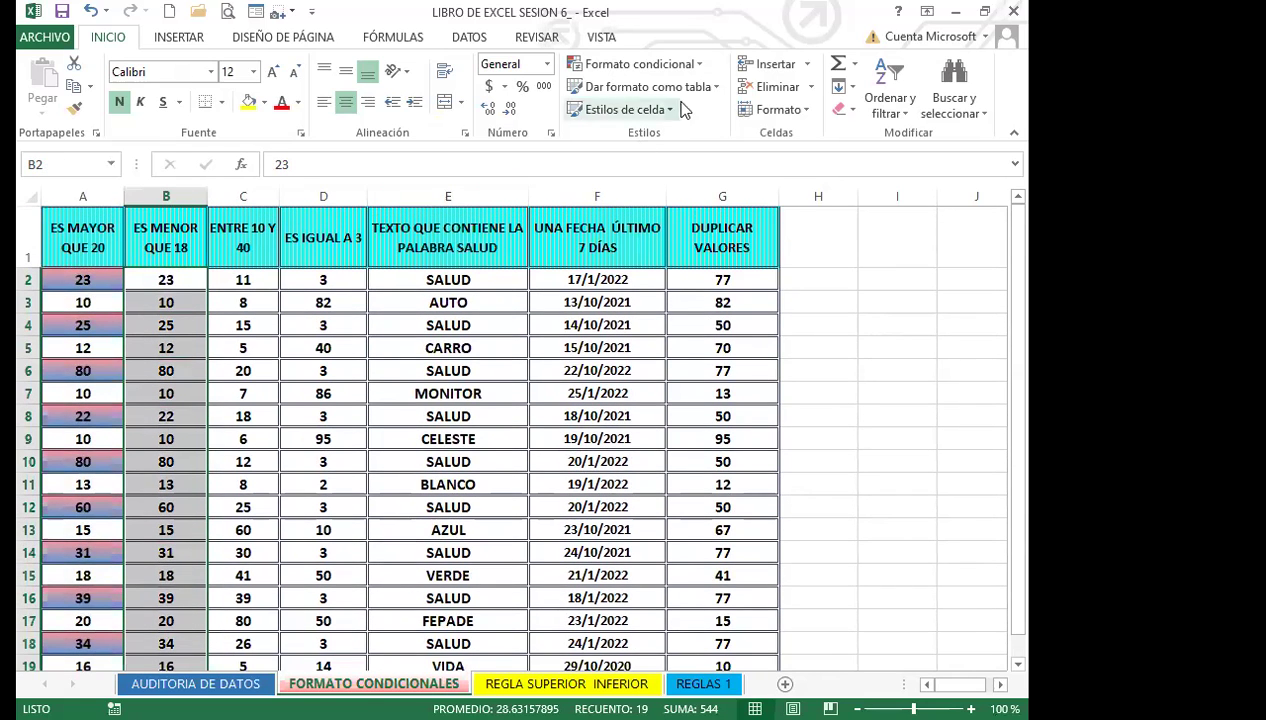
left_click(703, 66)
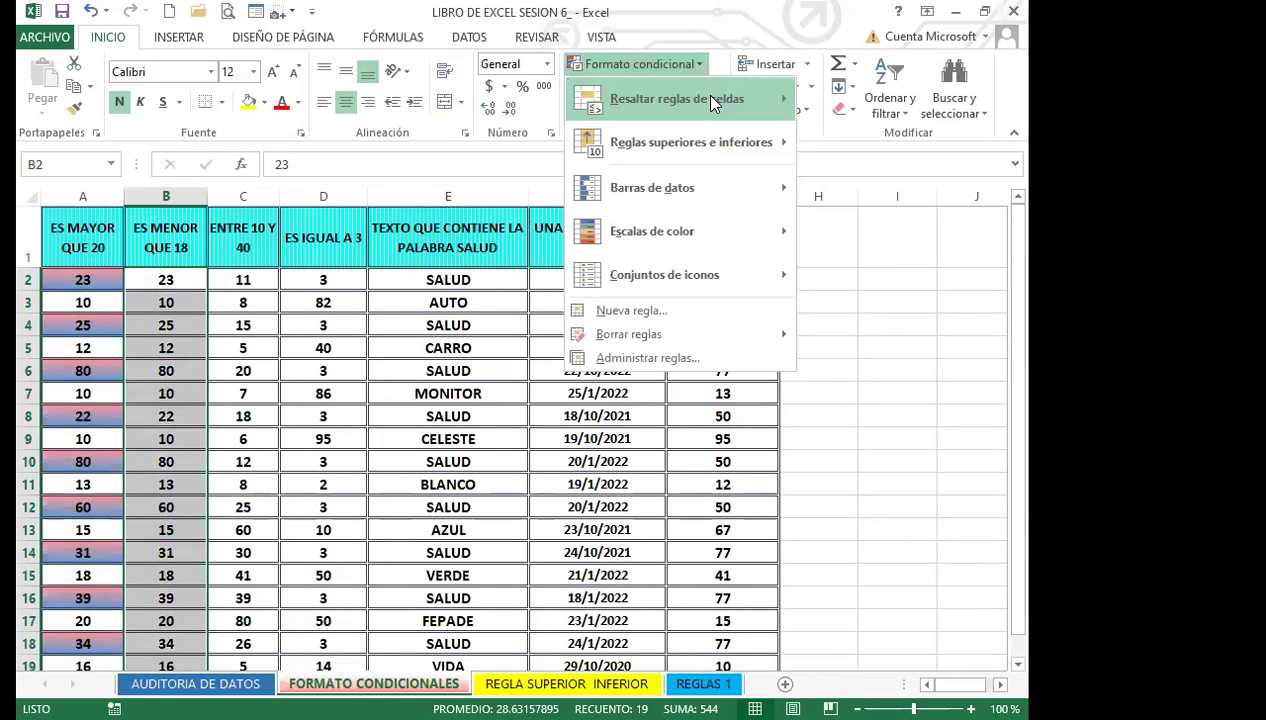
mouse_move(714, 103)
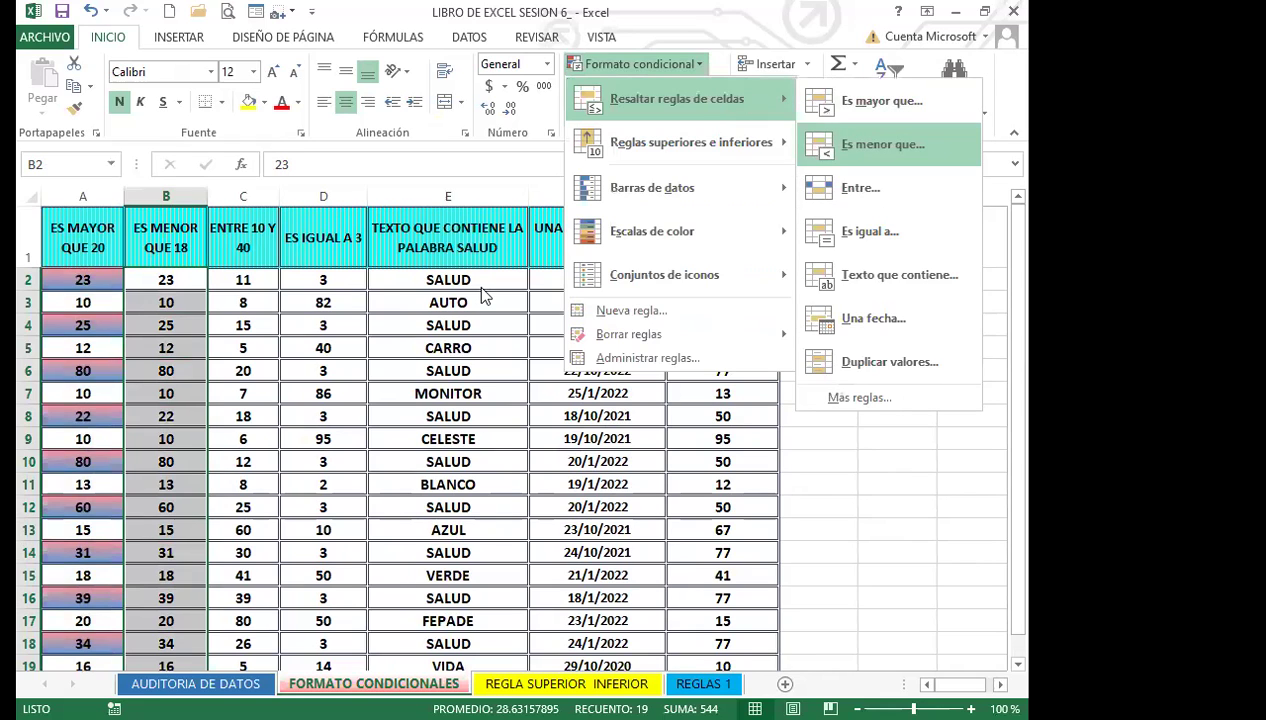
left_click(860, 146)
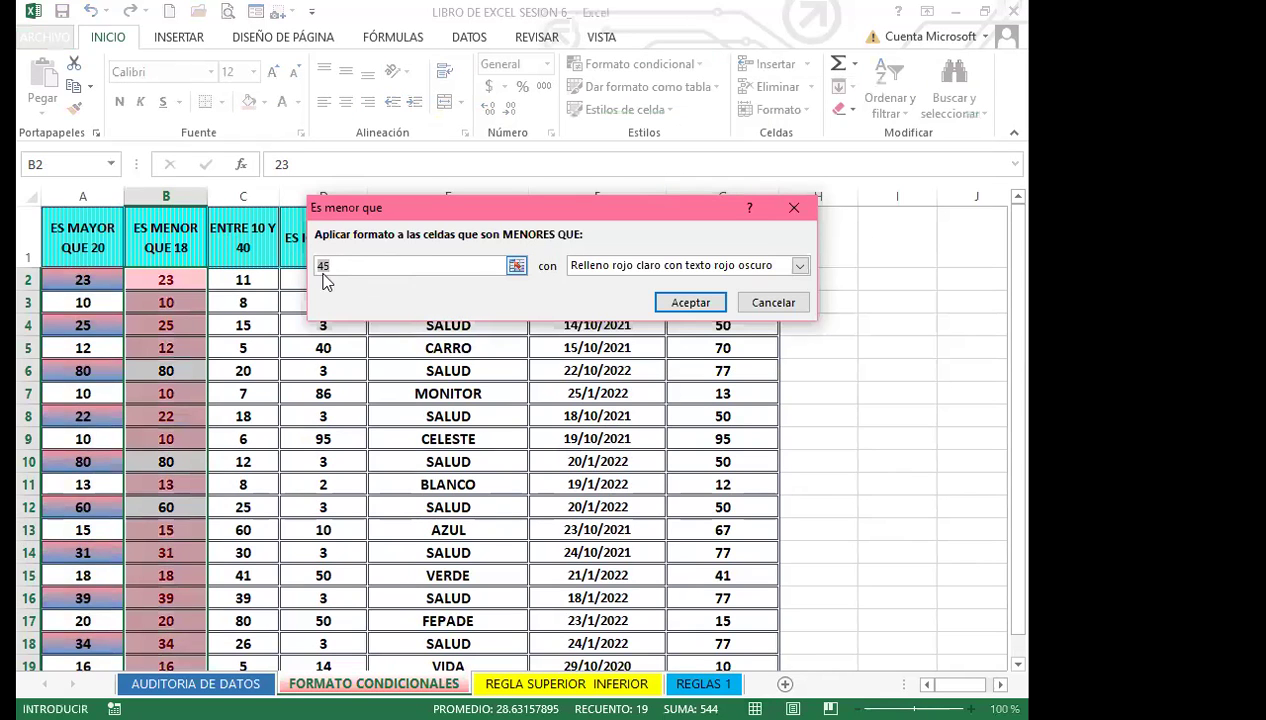
type("18")
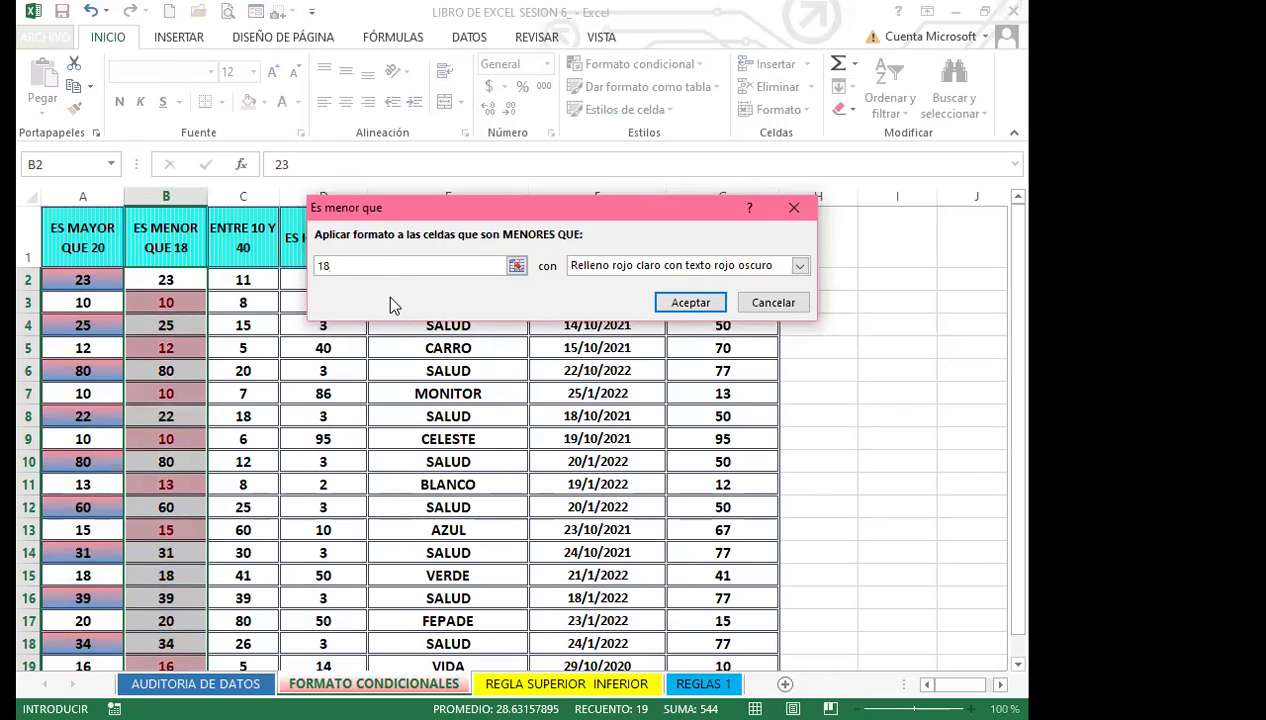
Step: Format the less-than rule with "Relleno verde con texto verde oscuro" and apply it to column B
left_click(800, 265)
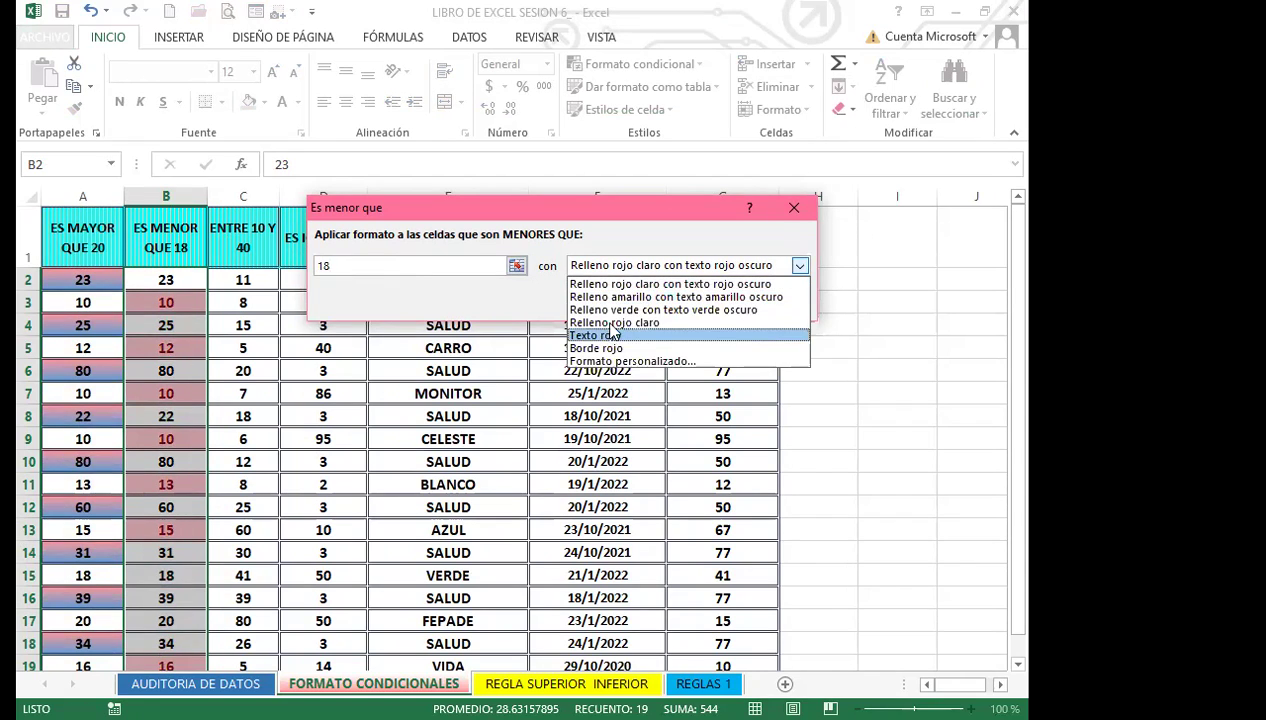
left_click(625, 310)
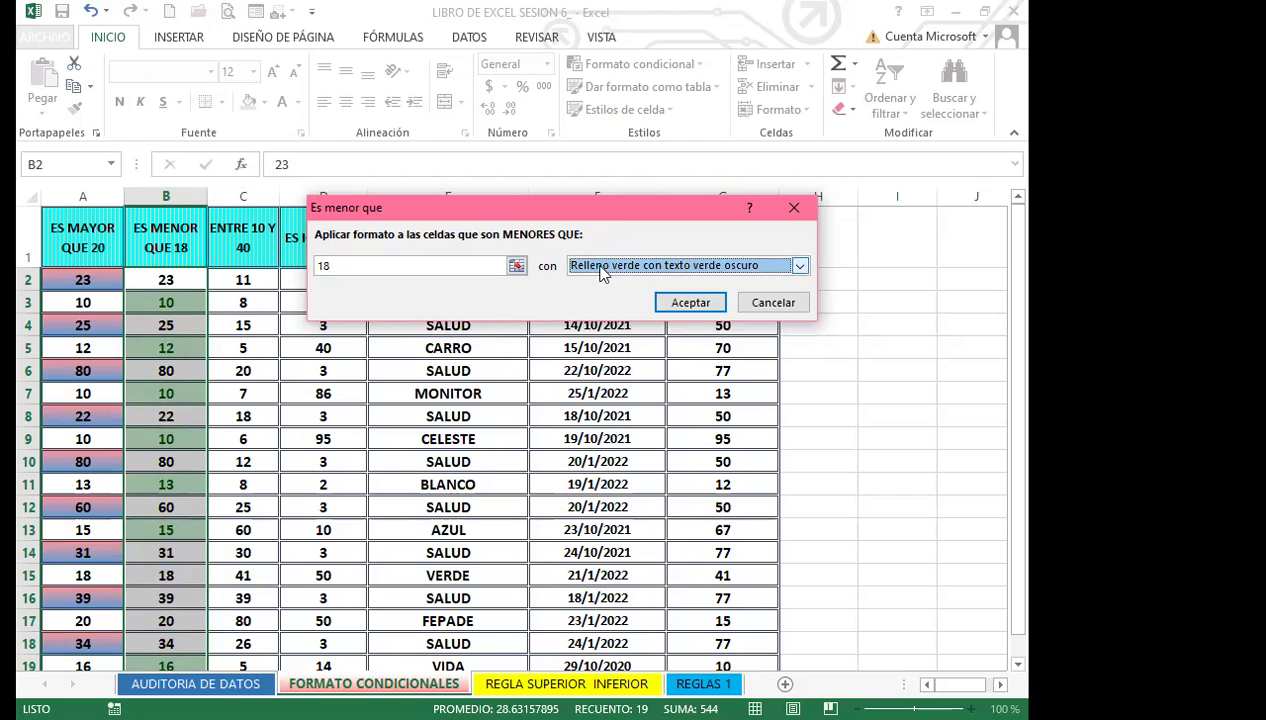
left_click(802, 267)
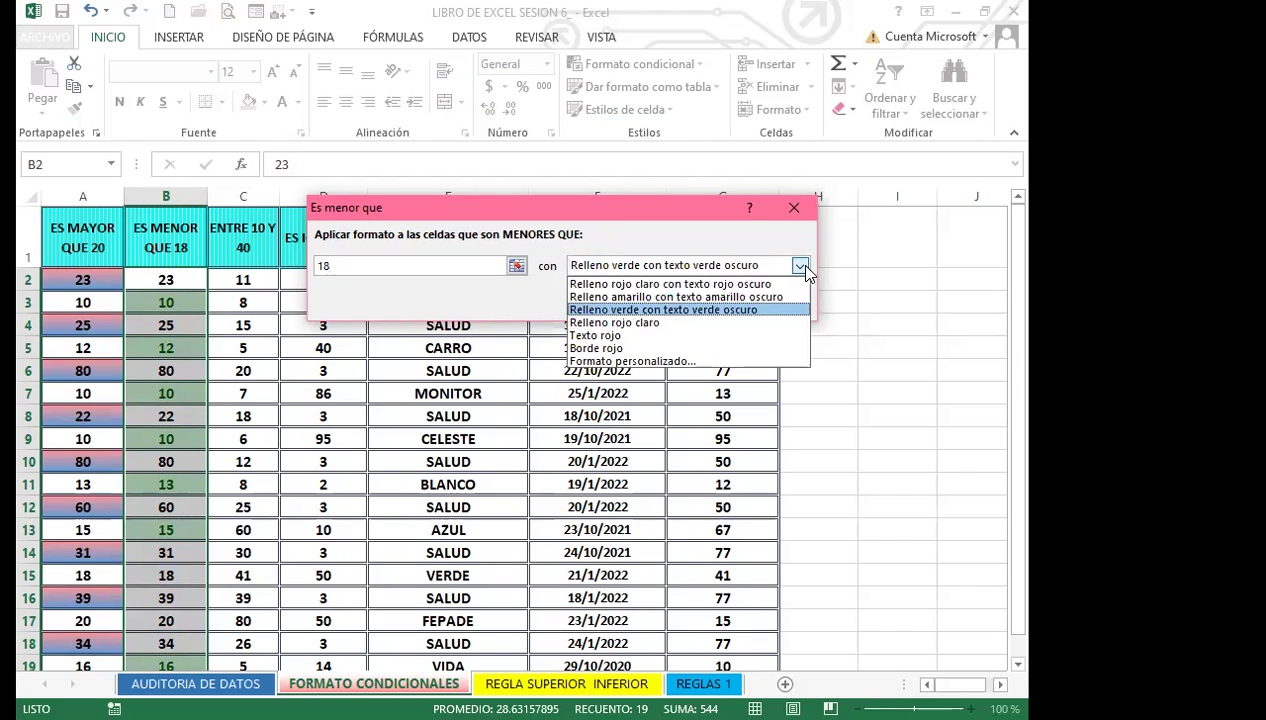
left_click(635, 244)
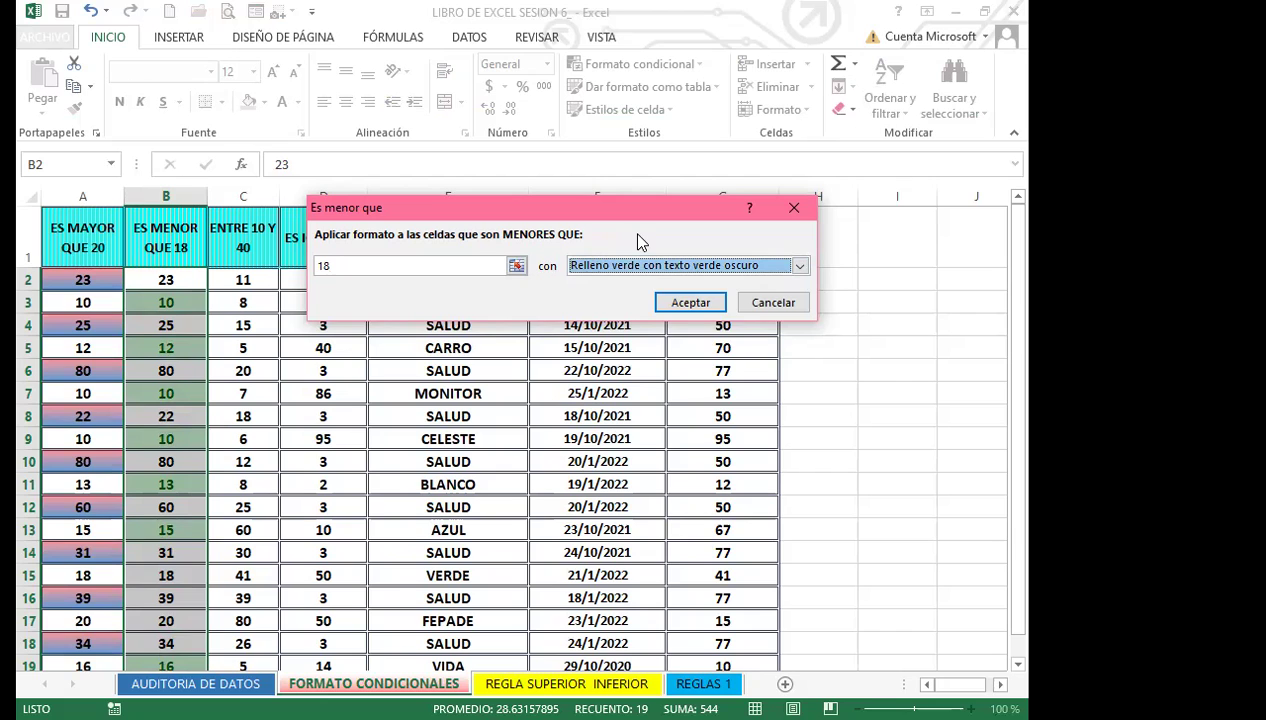
left_click(692, 303)
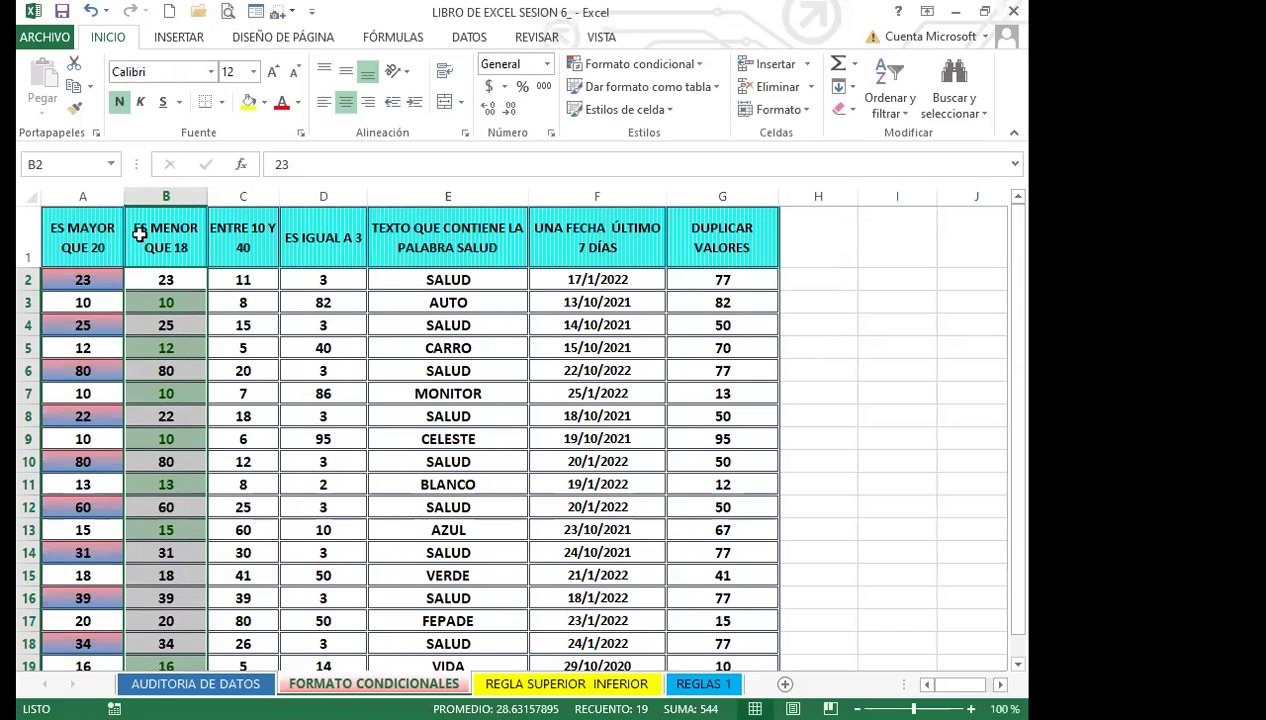
left_click(197, 275)
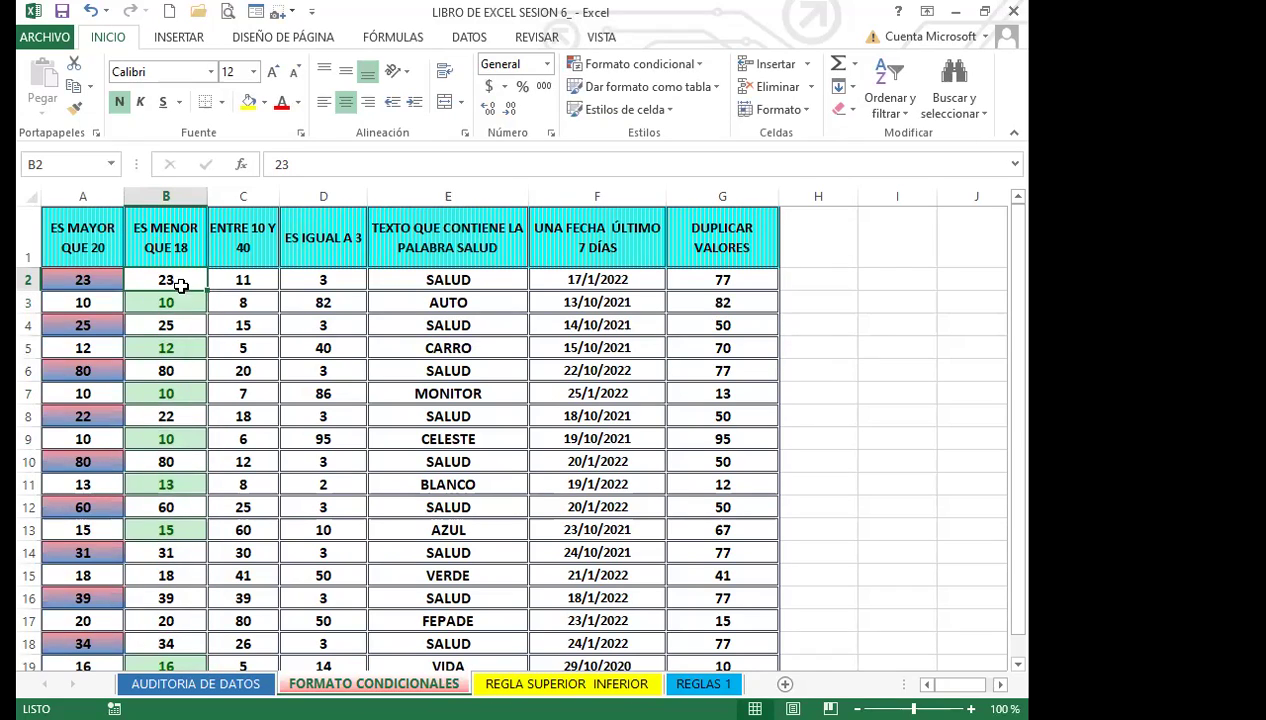
Step: Review the less-than highlighting down column B, including the boundary value in B15
scroll(190, 450, "down", 1)
scroll(187, 489, "up", 1)
scroll(187, 489, "down", 3)
scroll(177, 541, "up", 3)
left_click(199, 576)
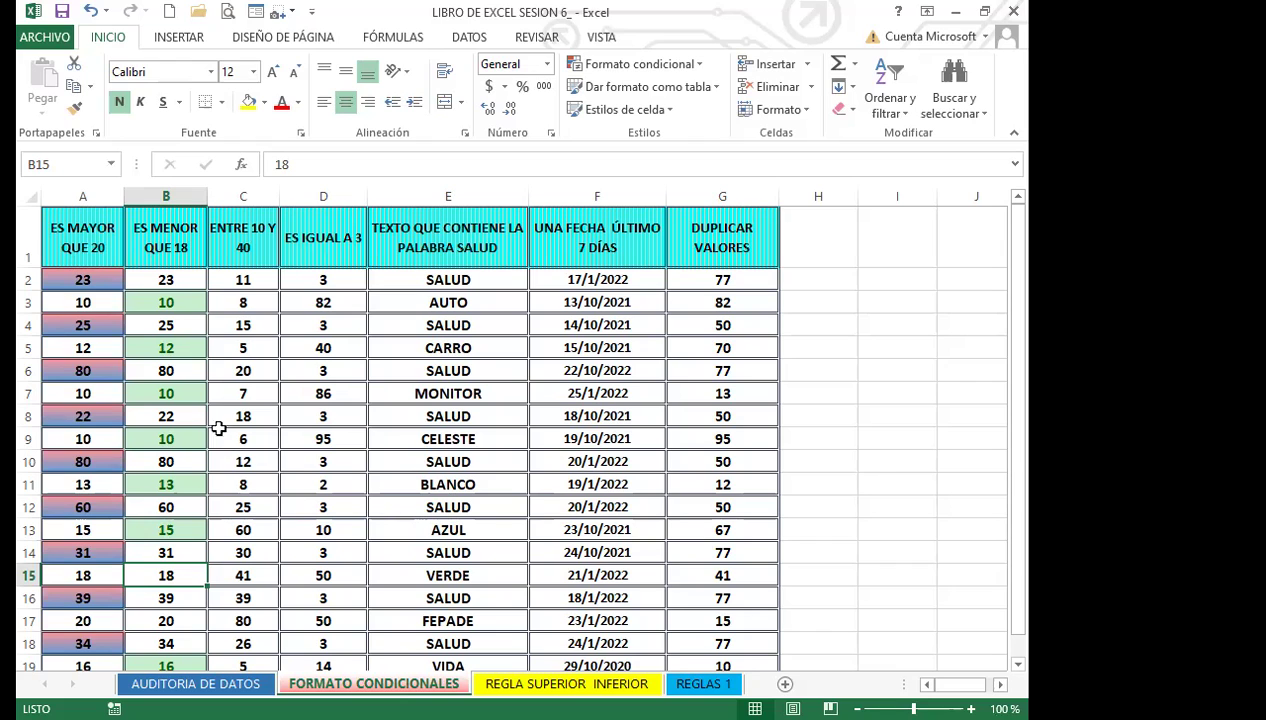
Step: Start an "Entre" conditional formatting rule on C2:C20 with 10 and 40 as the limits
left_click_drag(266, 277, 245, 632)
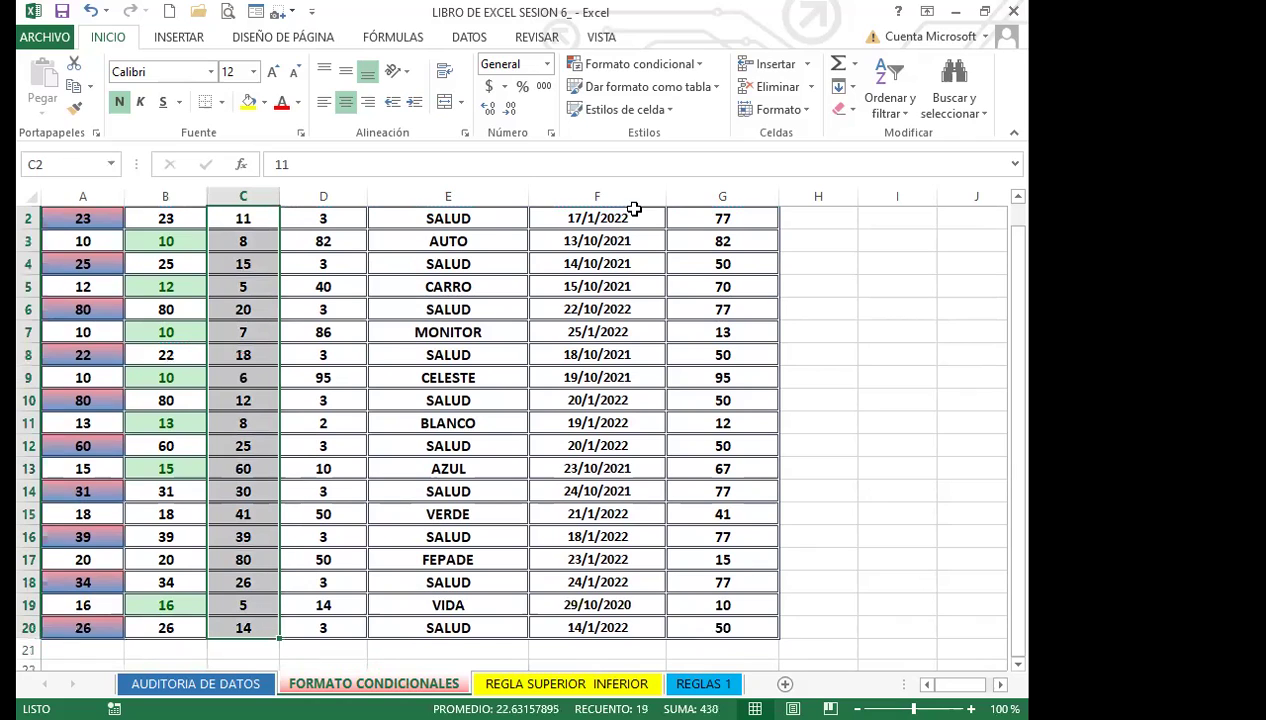
left_click(699, 67)
mouse_move(760, 100)
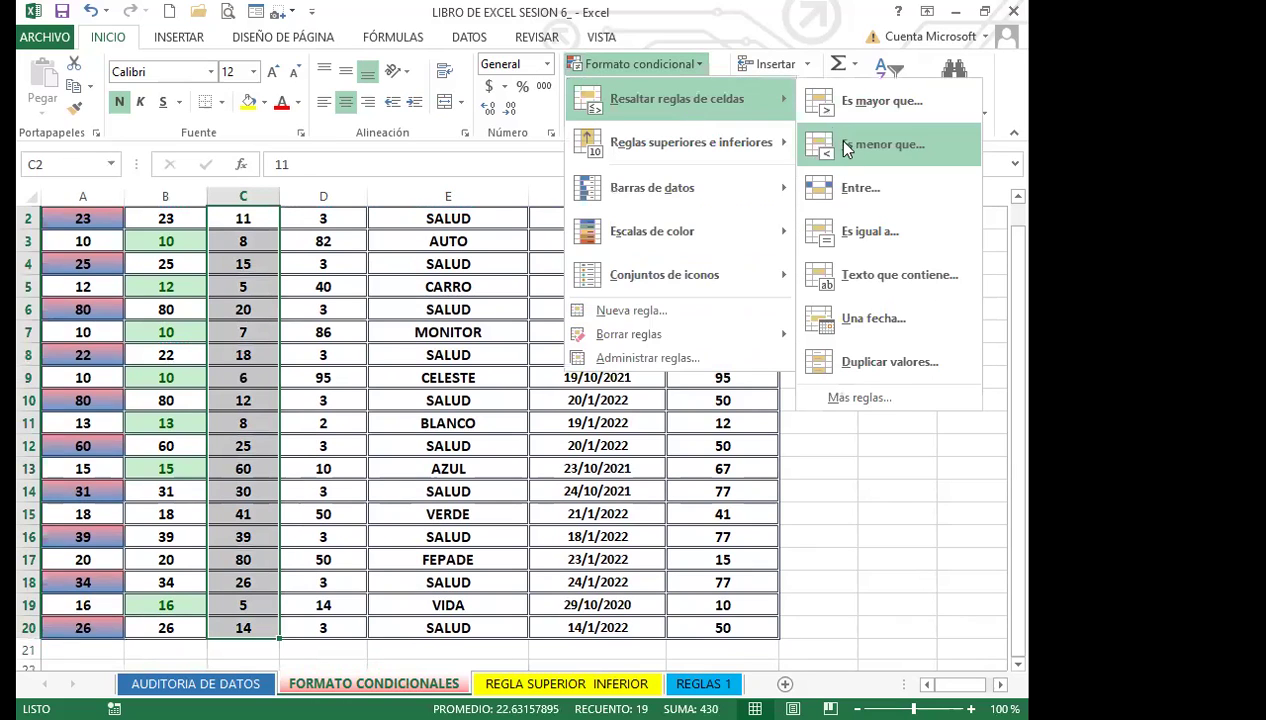
left_click(855, 190)
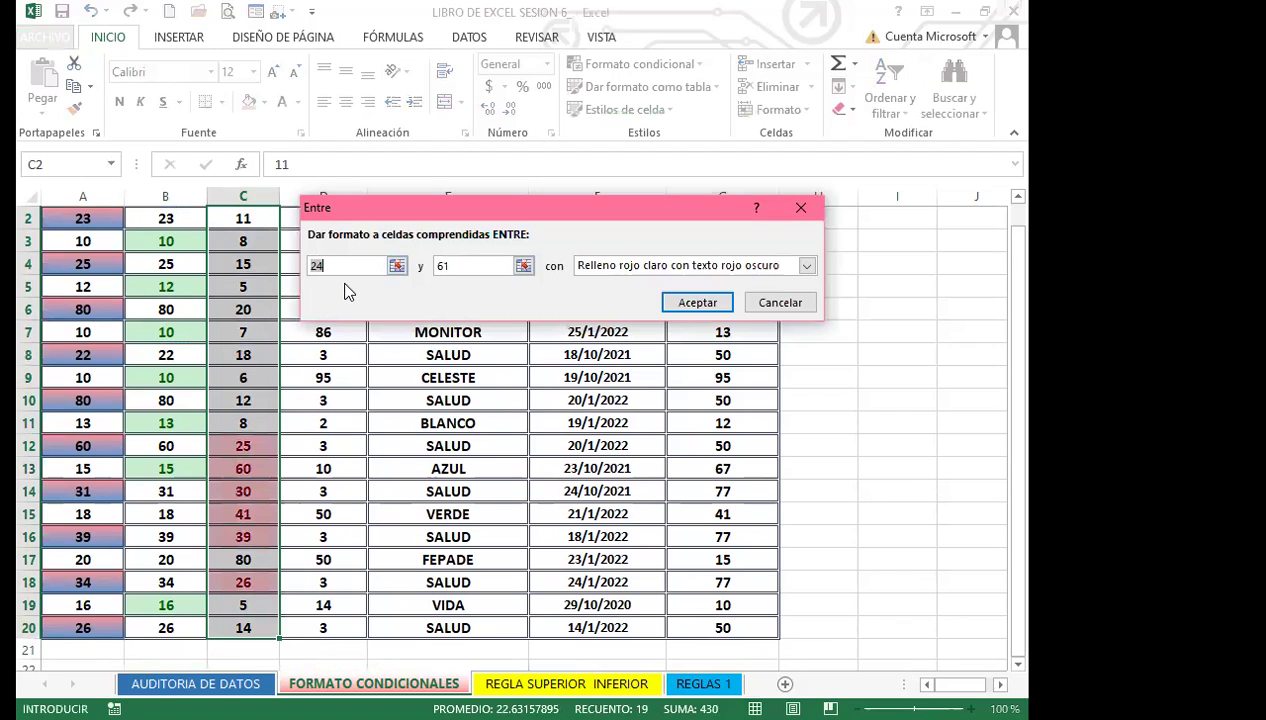
type("10")
key("Tab")
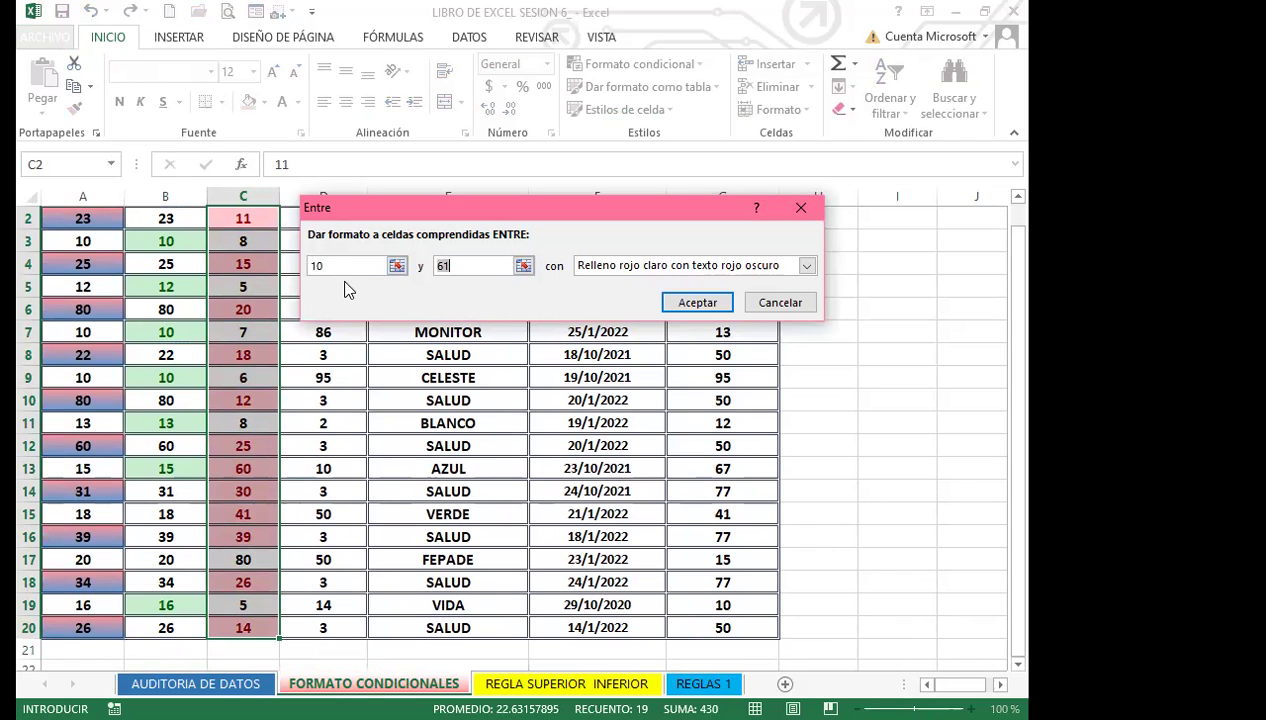
type("40")
scroll(263, 318, "up", 1)
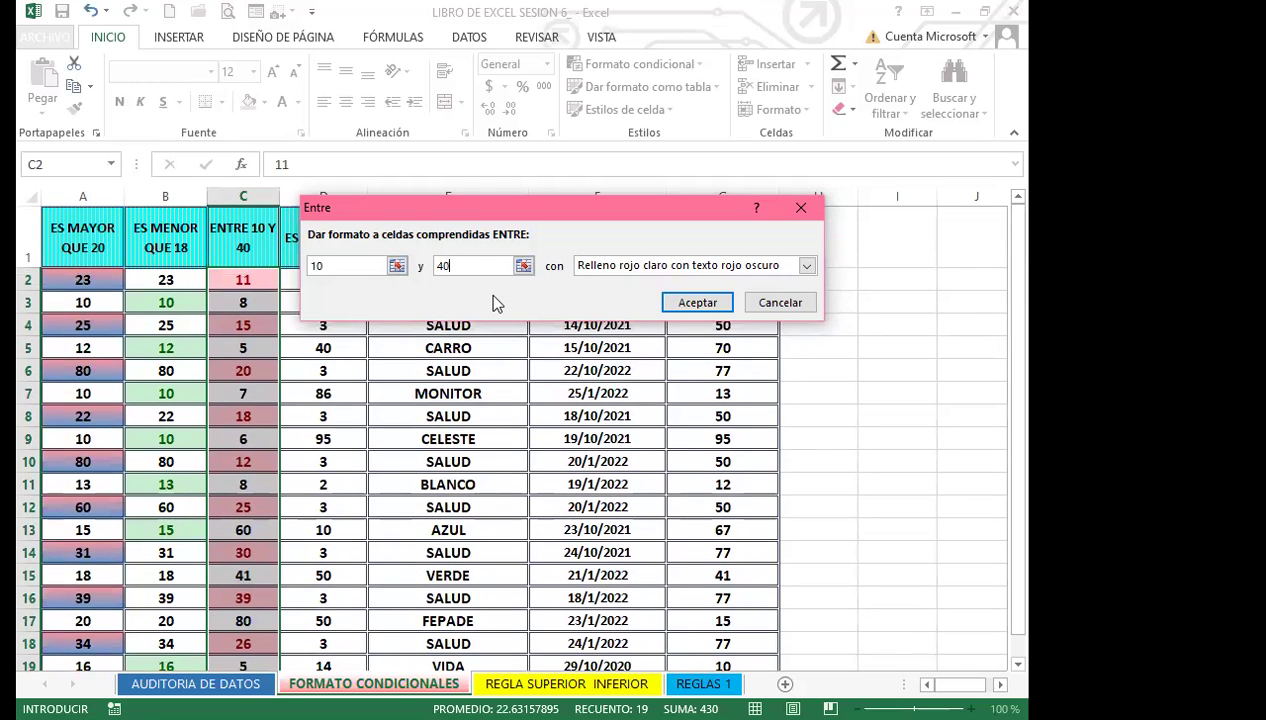
Step: Give the between rule a custom fill of thin horizontal stripes in light blue and apply it to column C
left_click(806, 265)
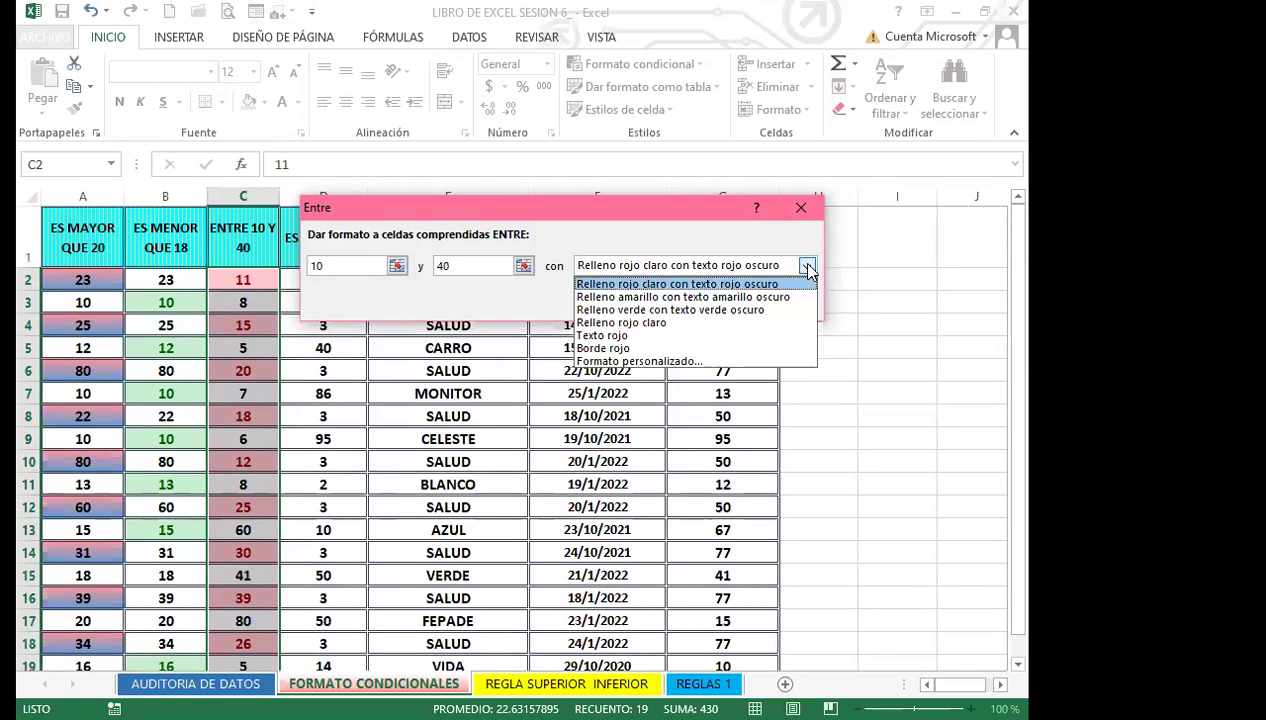
left_click(622, 322)
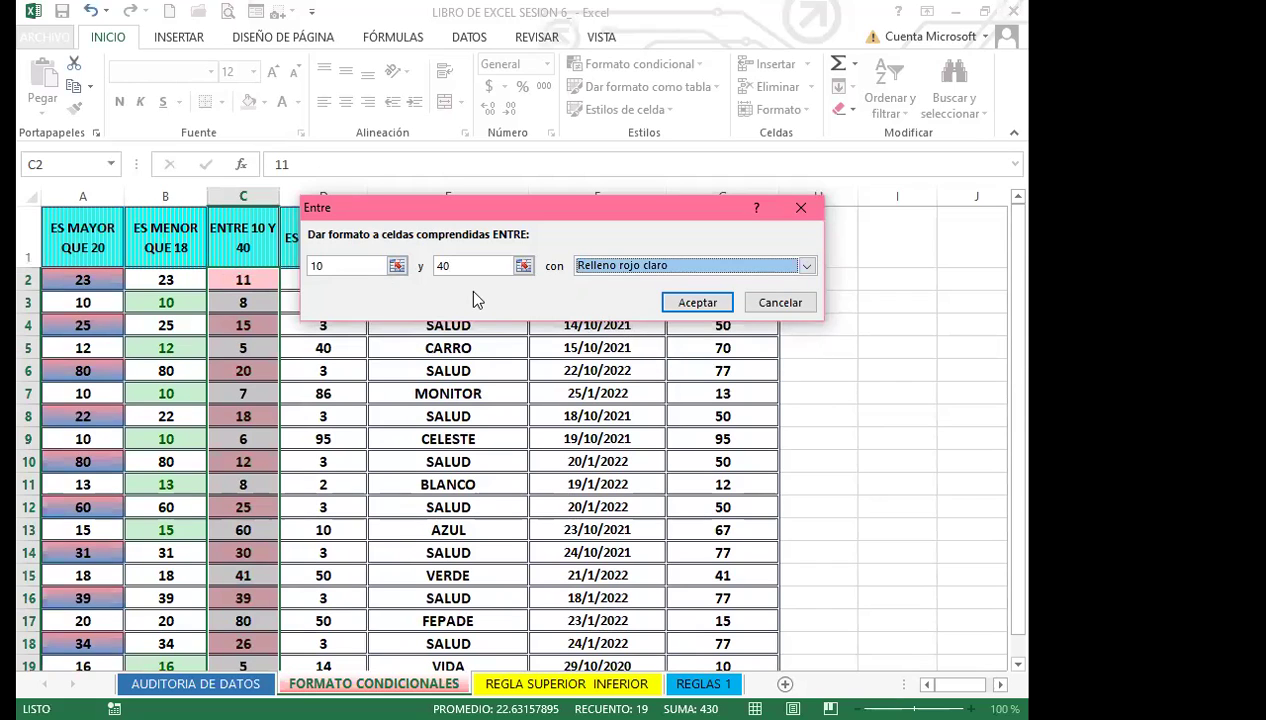
left_click(806, 265)
left_click(640, 361)
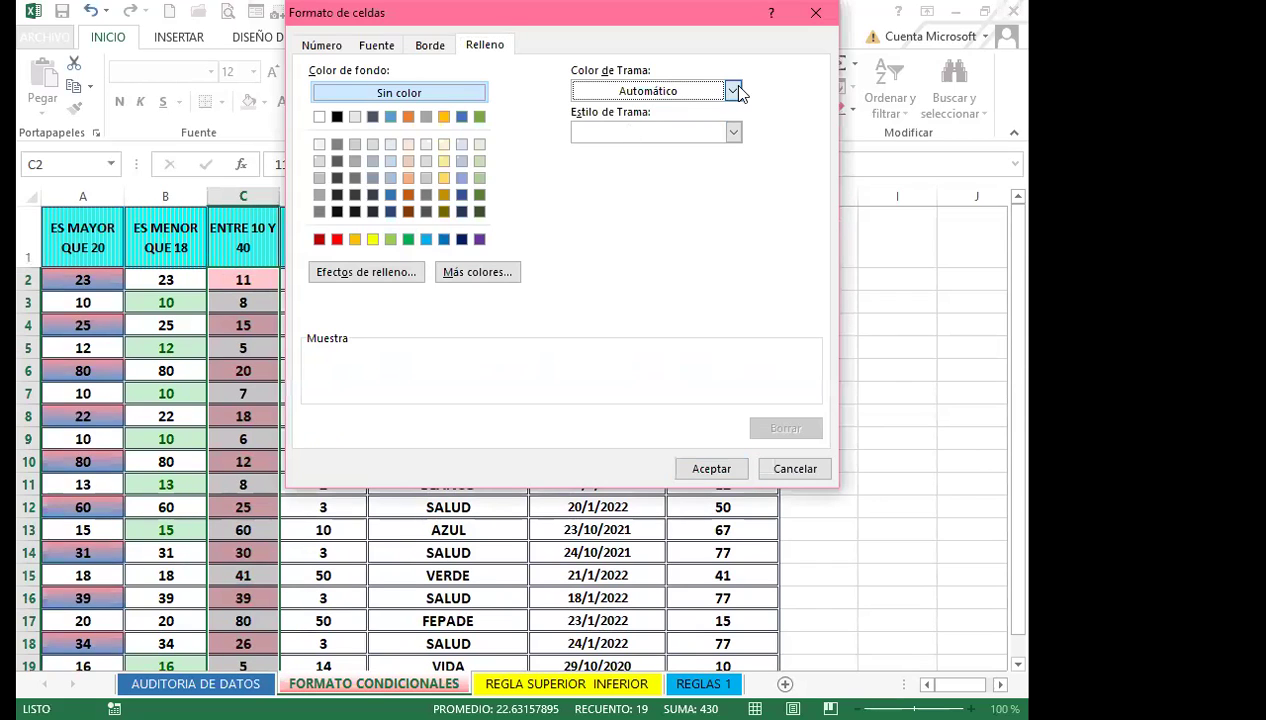
left_click(731, 89)
left_click(681, 268)
left_click(733, 132)
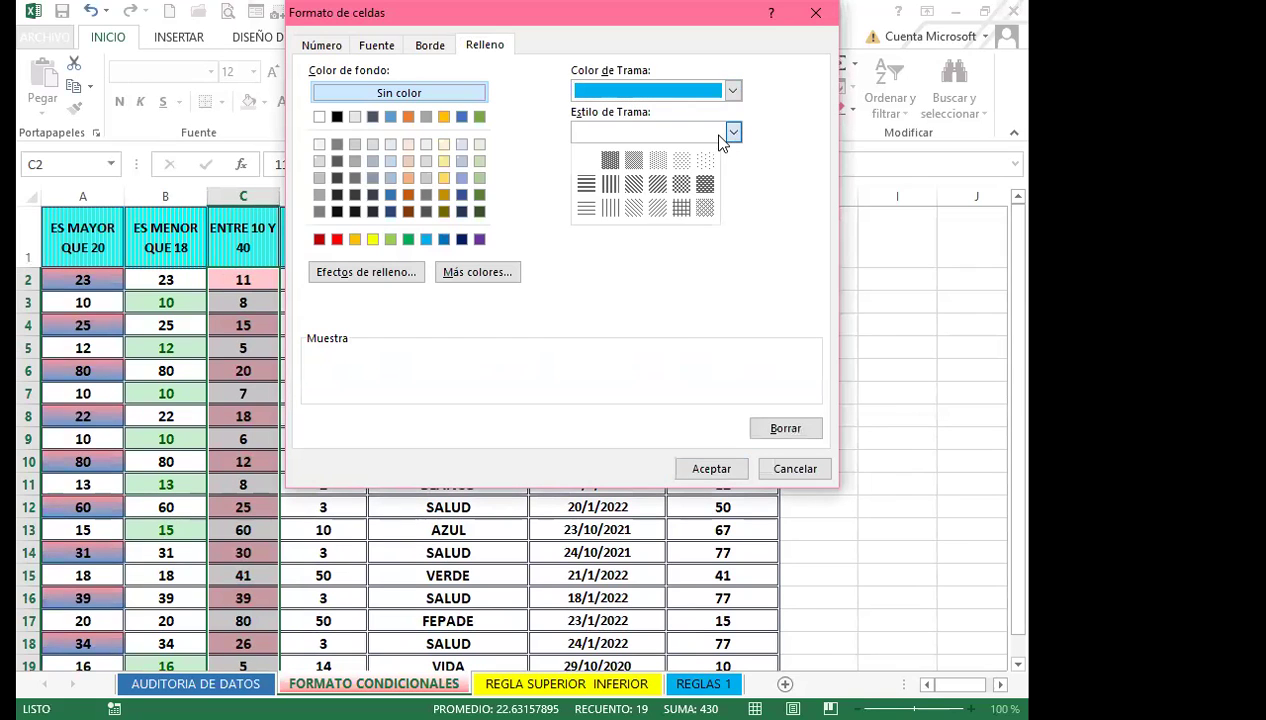
left_click(583, 205)
left_click(706, 470)
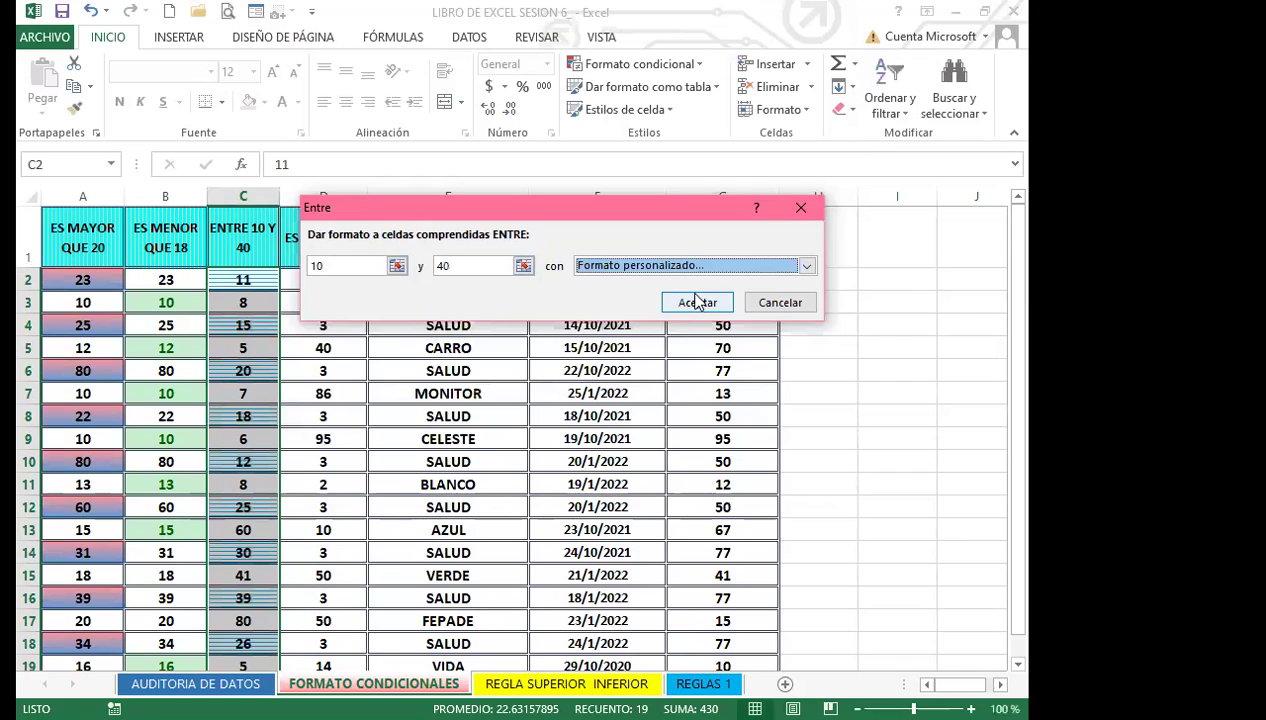
key("Return")
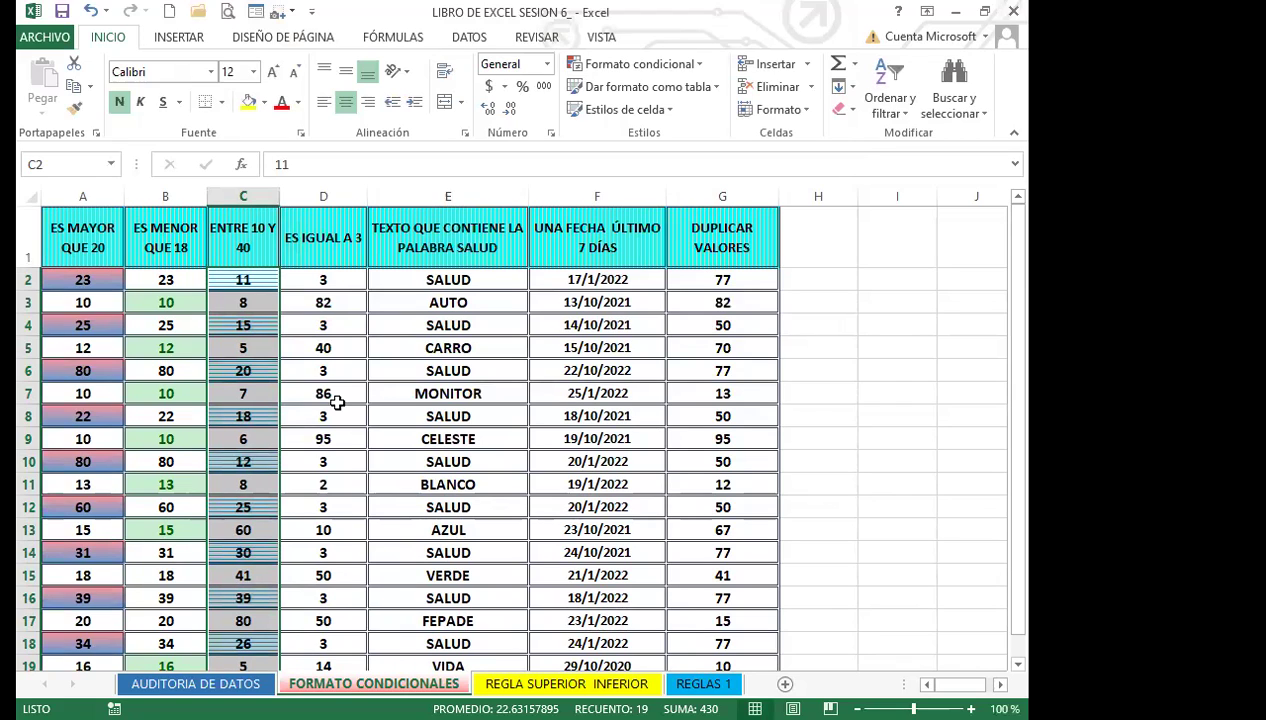
Step: Apply an "Es igual a" rule with value 3 to D2:D20, using "Relleno rojo claro con texto rojo oscuro", and check the column
left_click(346, 284)
left_click_drag(346, 293, 331, 626)
scroll(331, 494, "up", 1)
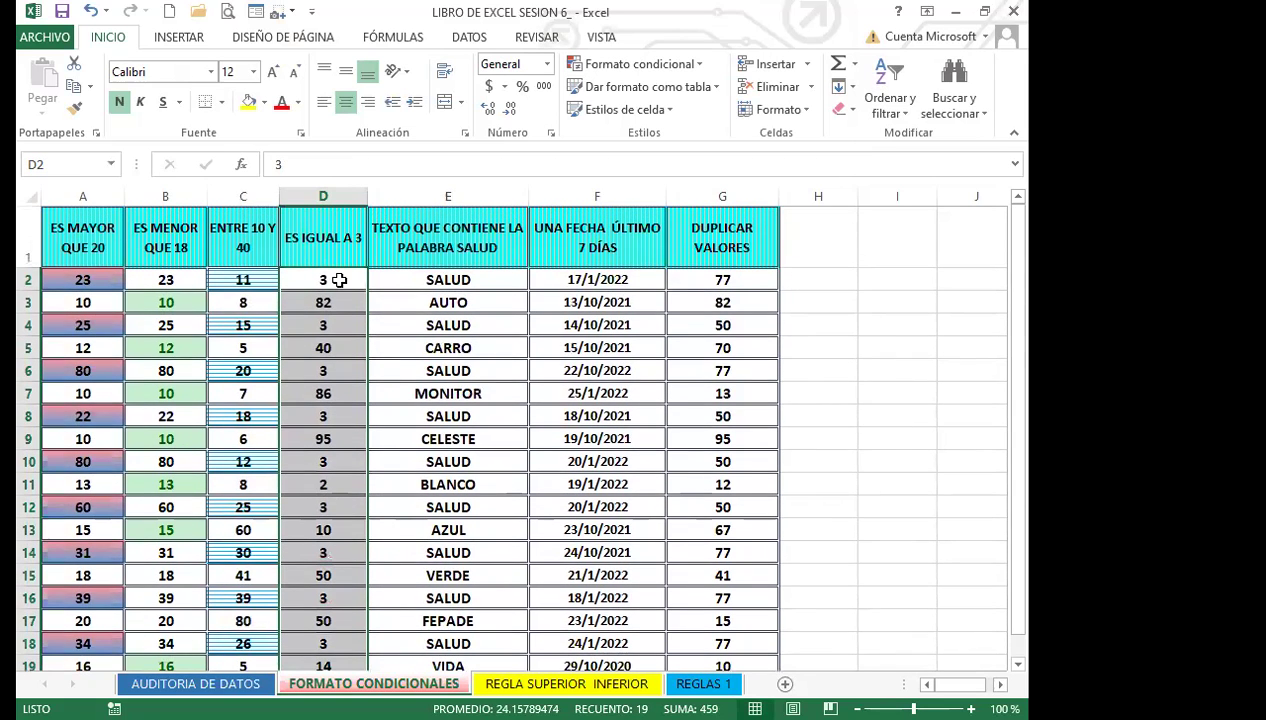
left_click(694, 64)
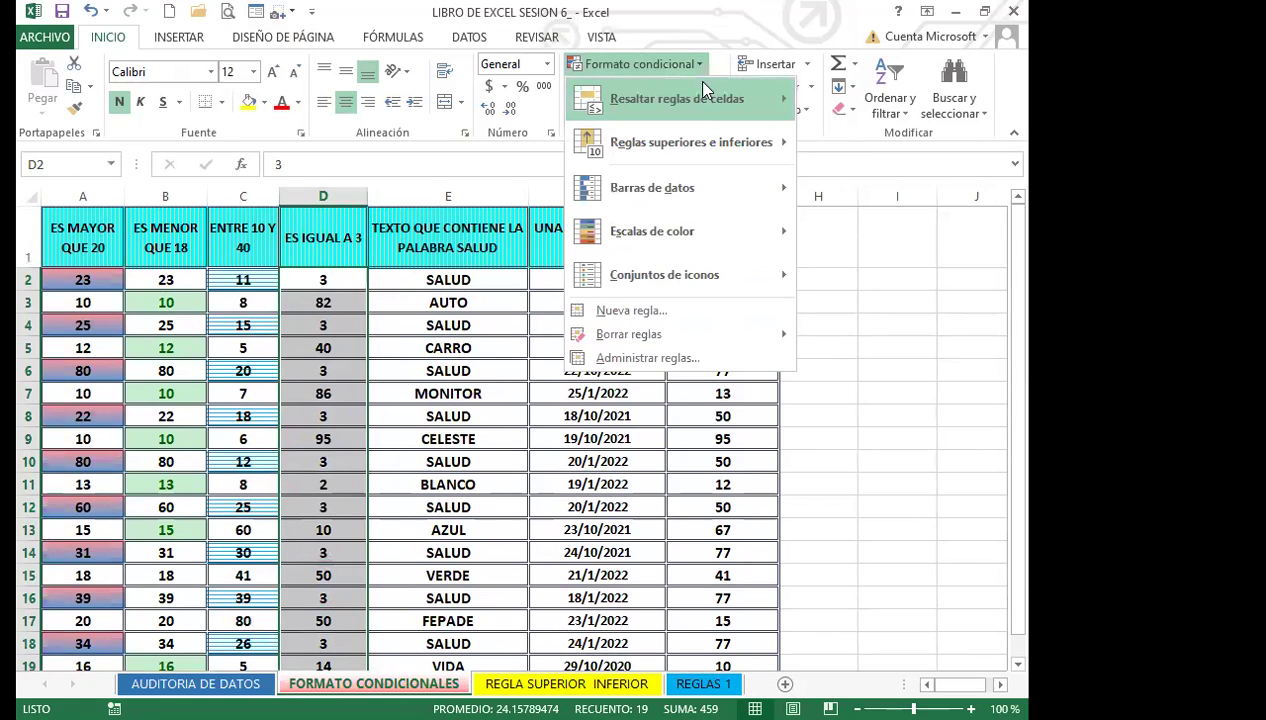
mouse_move(710, 115)
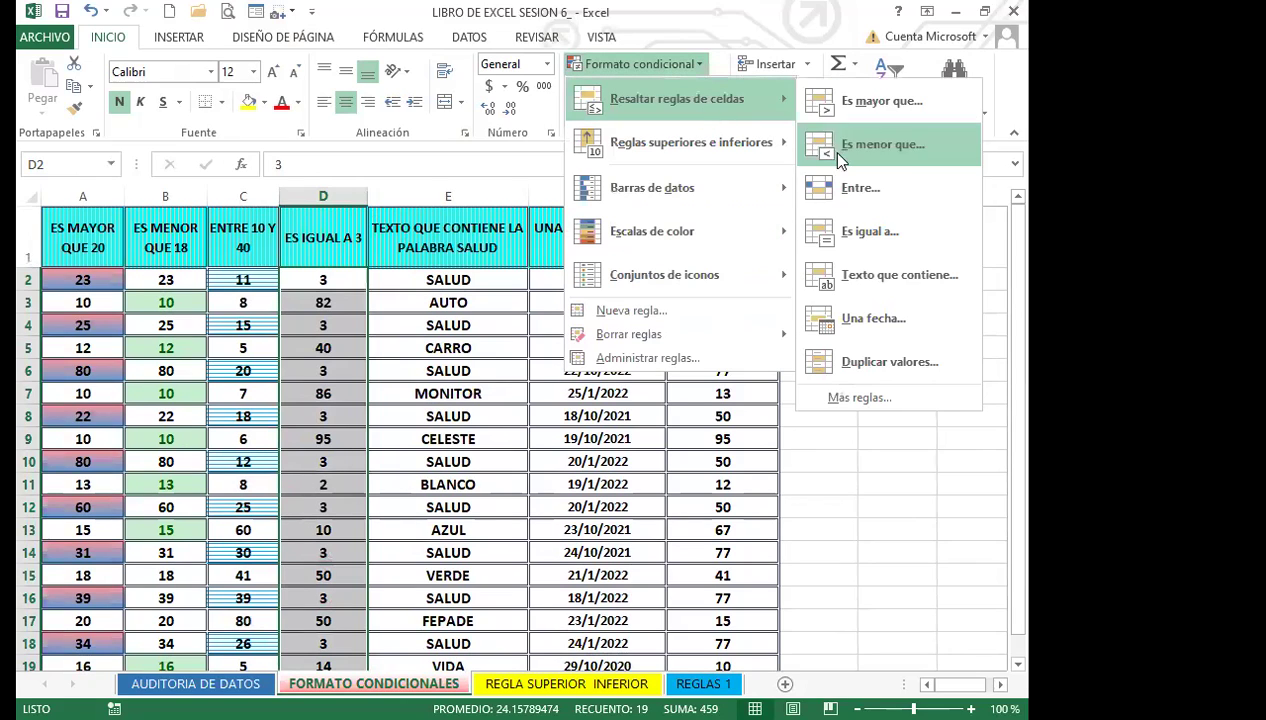
left_click(866, 236)
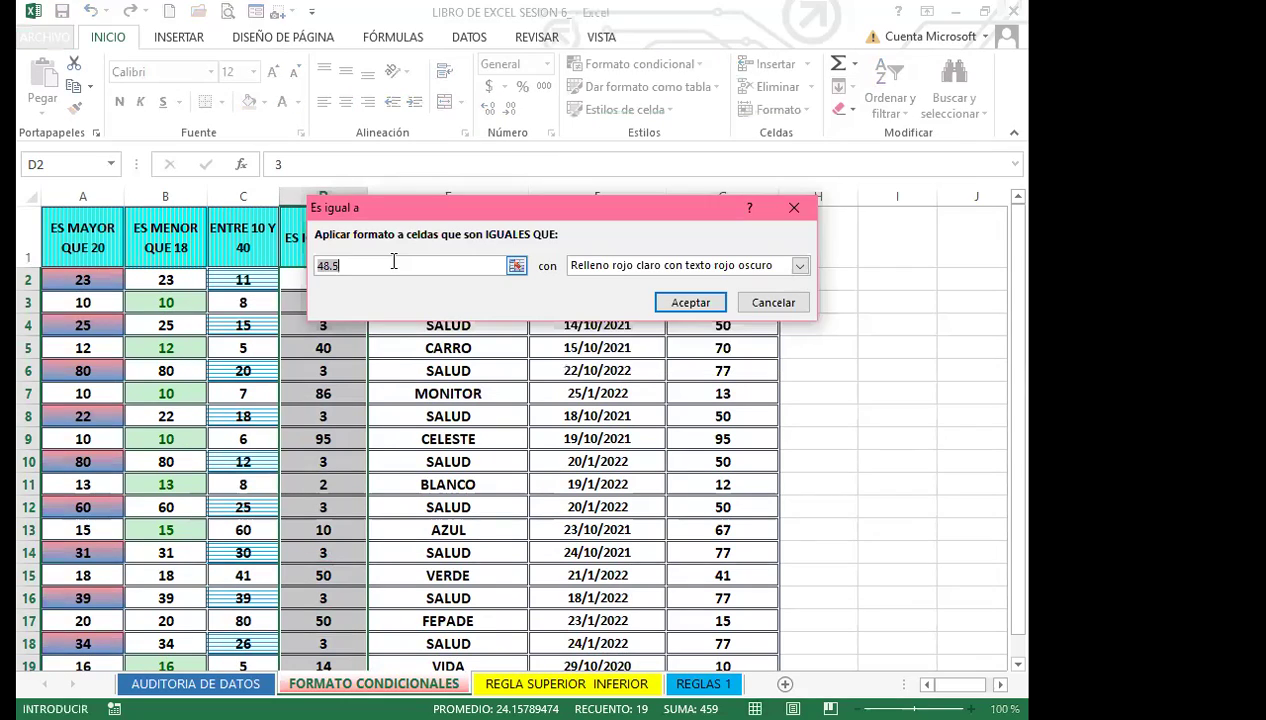
type("3")
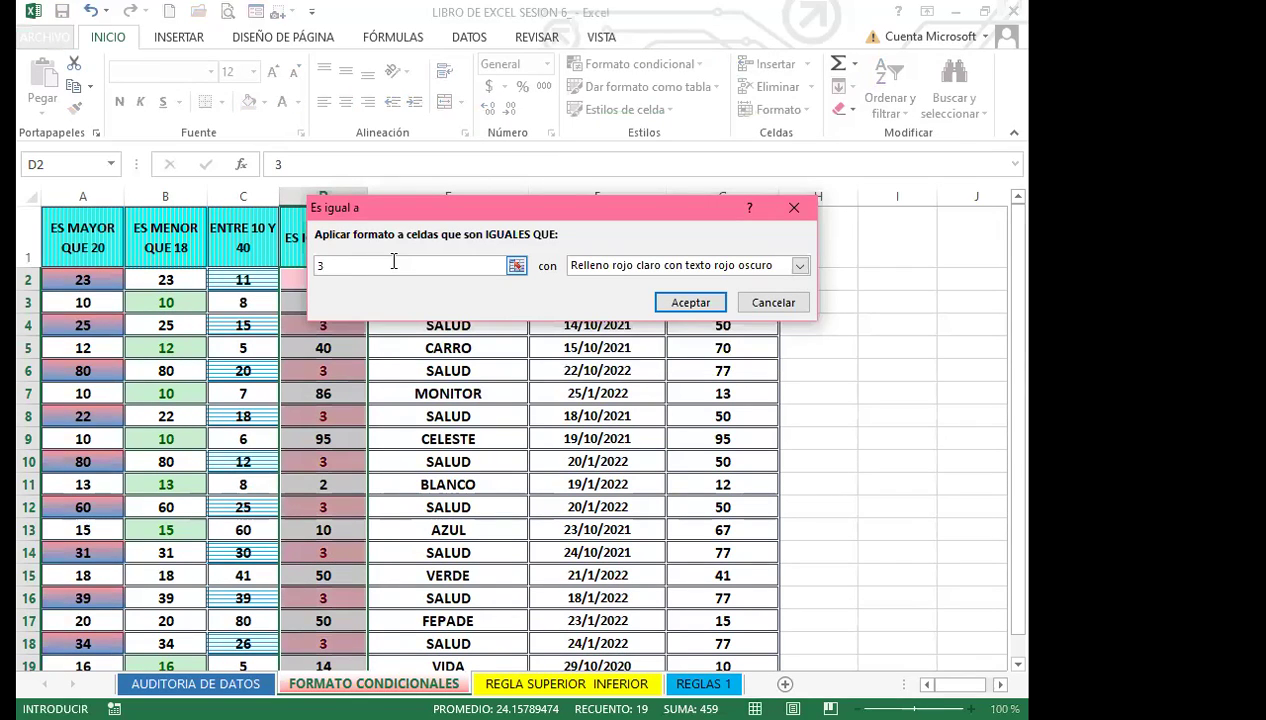
left_click(672, 302)
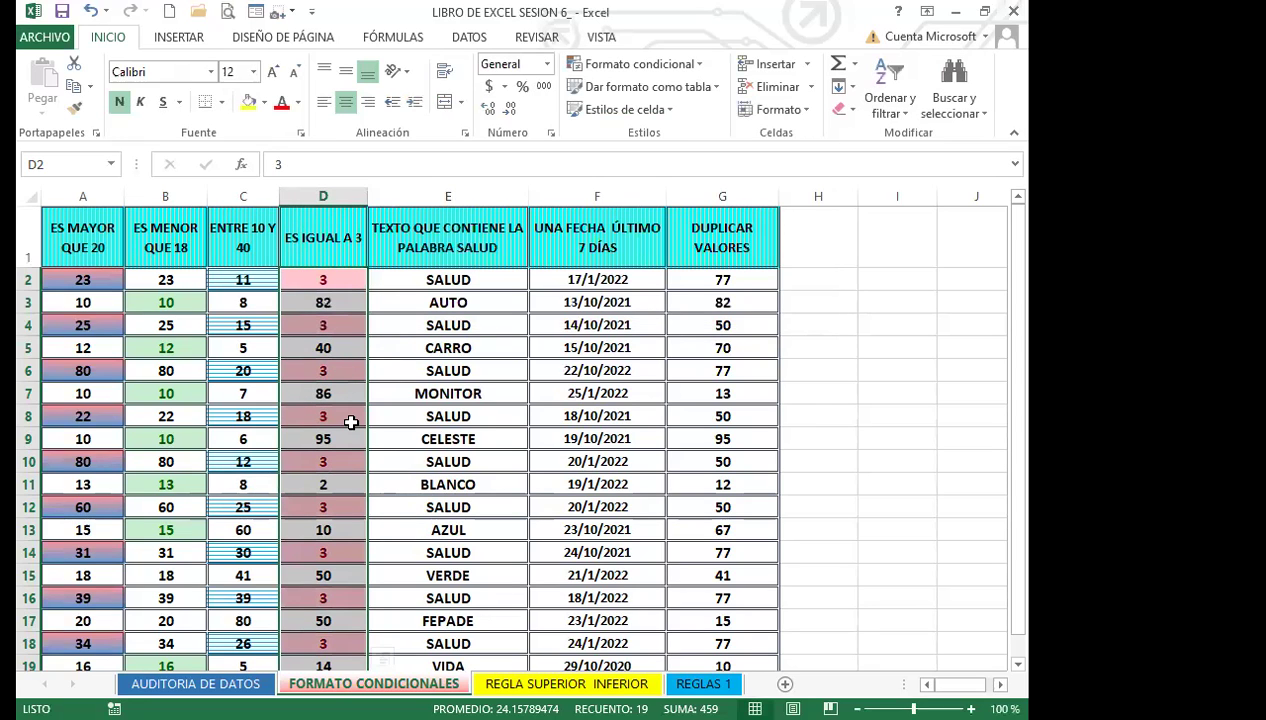
left_click(351, 423)
scroll(350, 423, "down", 3)
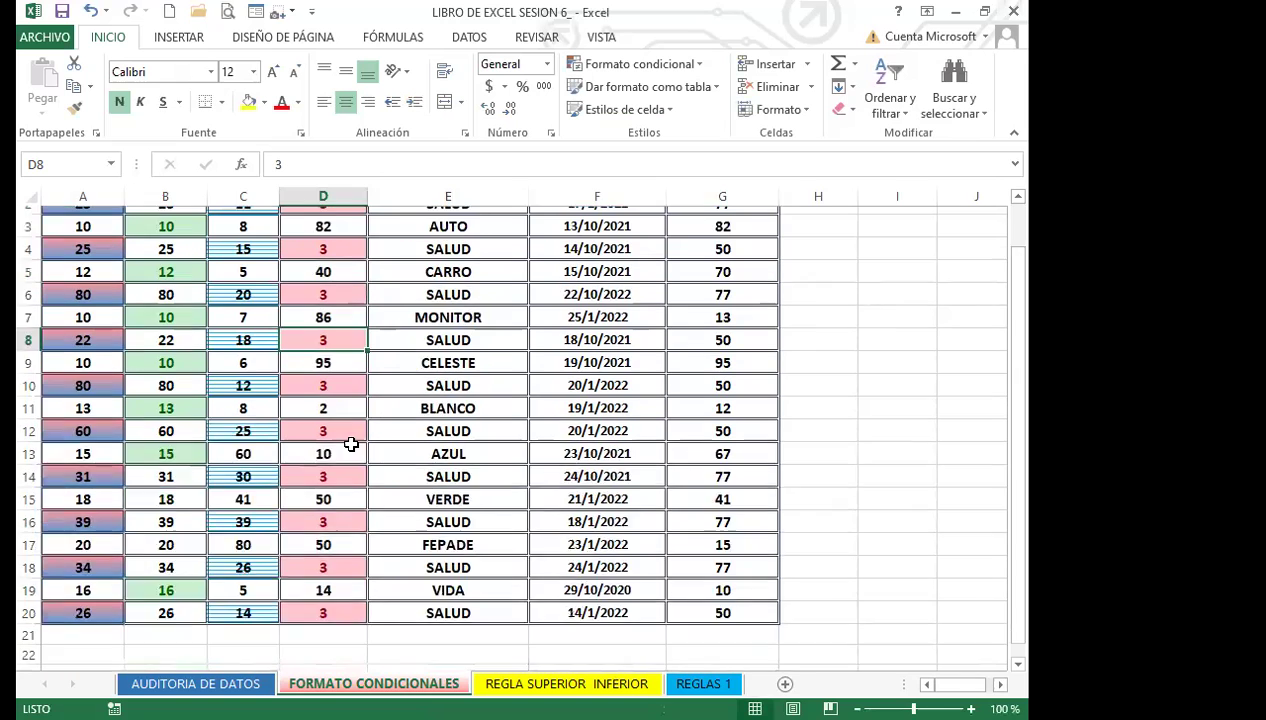
scroll(349, 458, "up", 3)
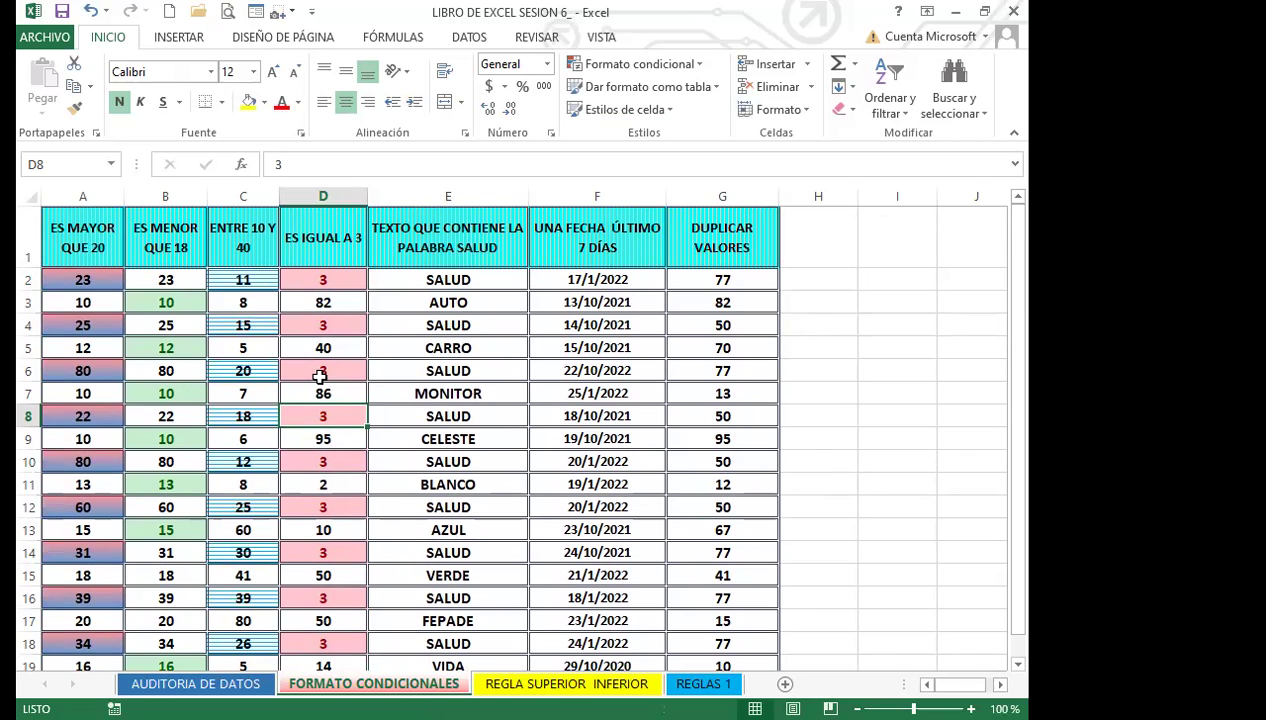
Step: Test the equal-to-3 rule by setting D2 to 4 and D4 to 7
left_click(355, 280)
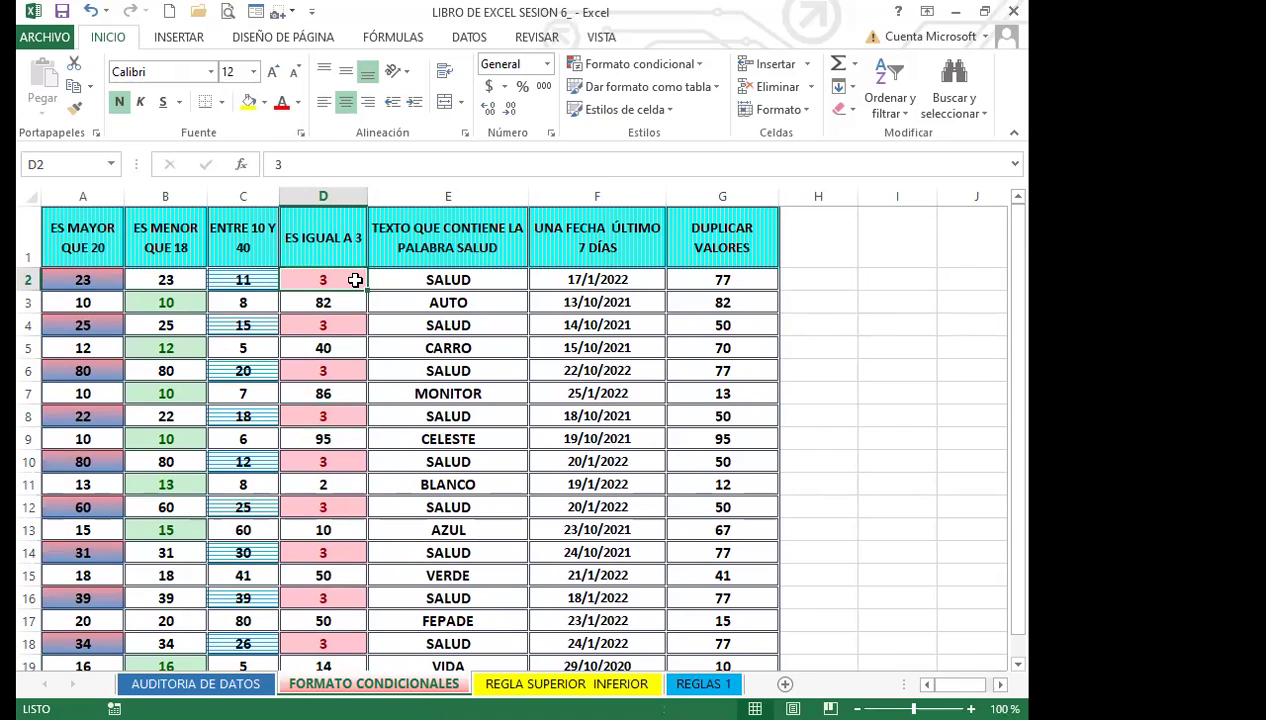
type("4")
key("Return")
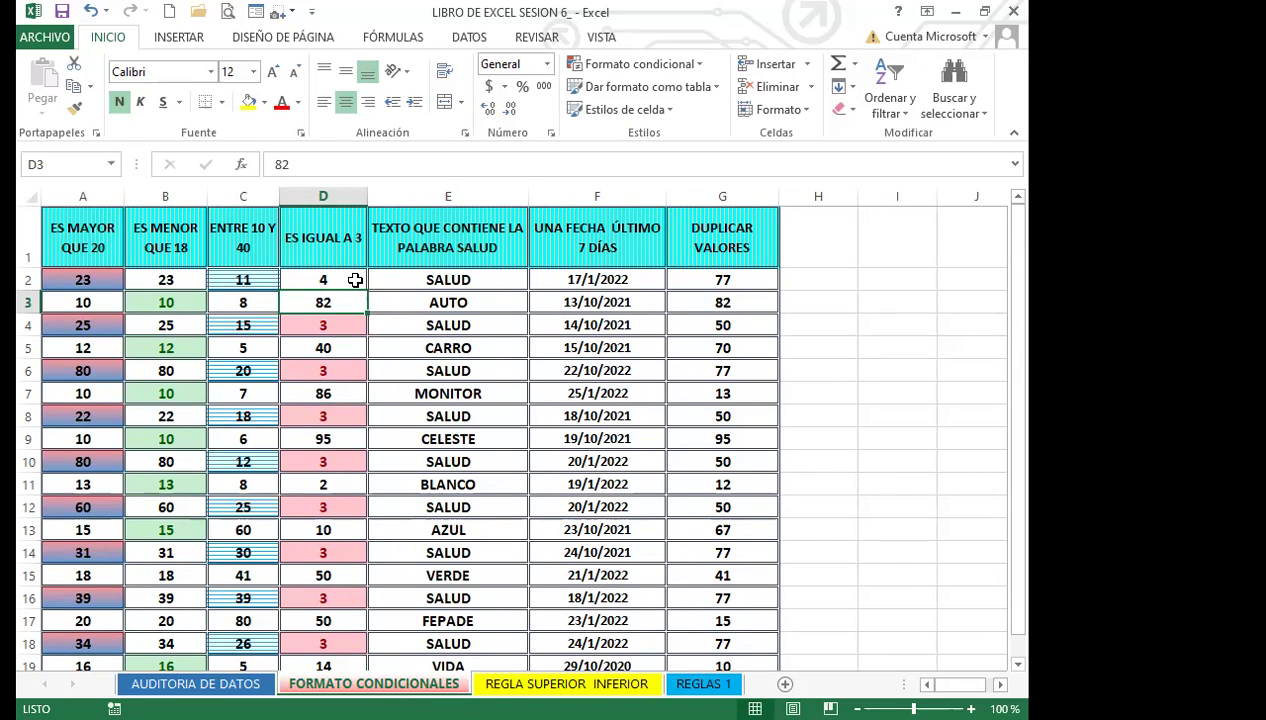
left_click(353, 331)
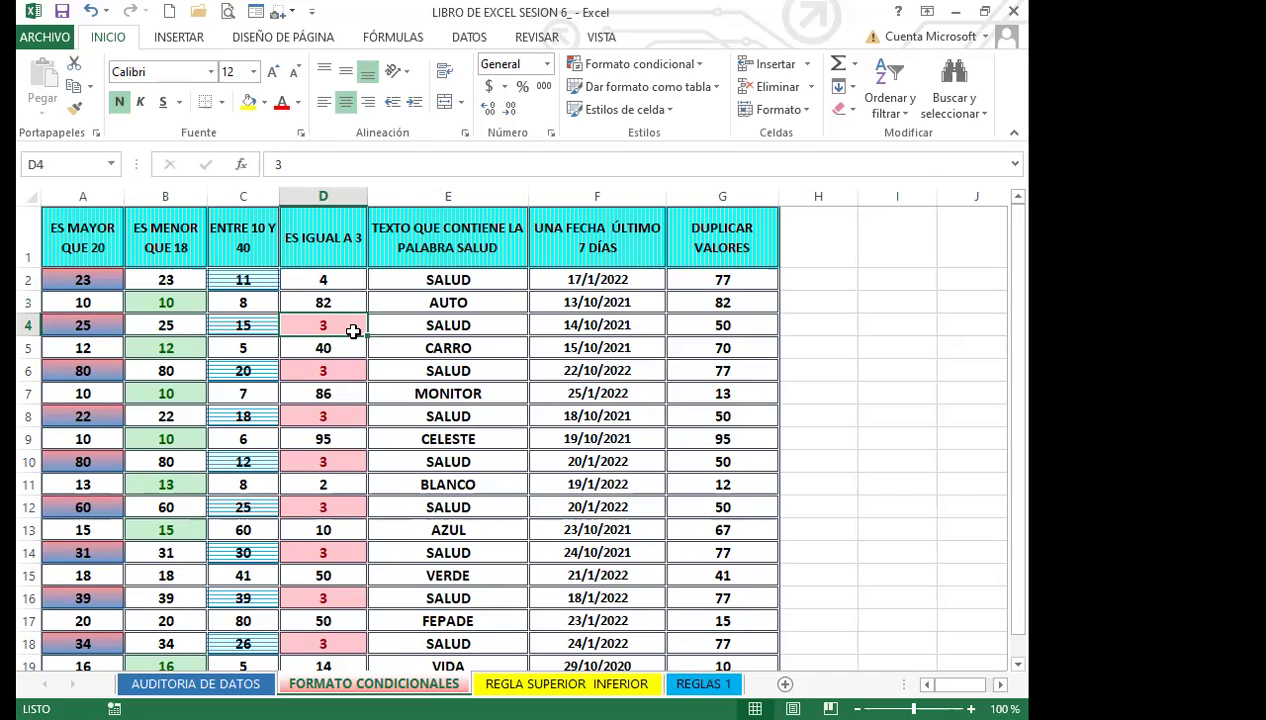
type("7")
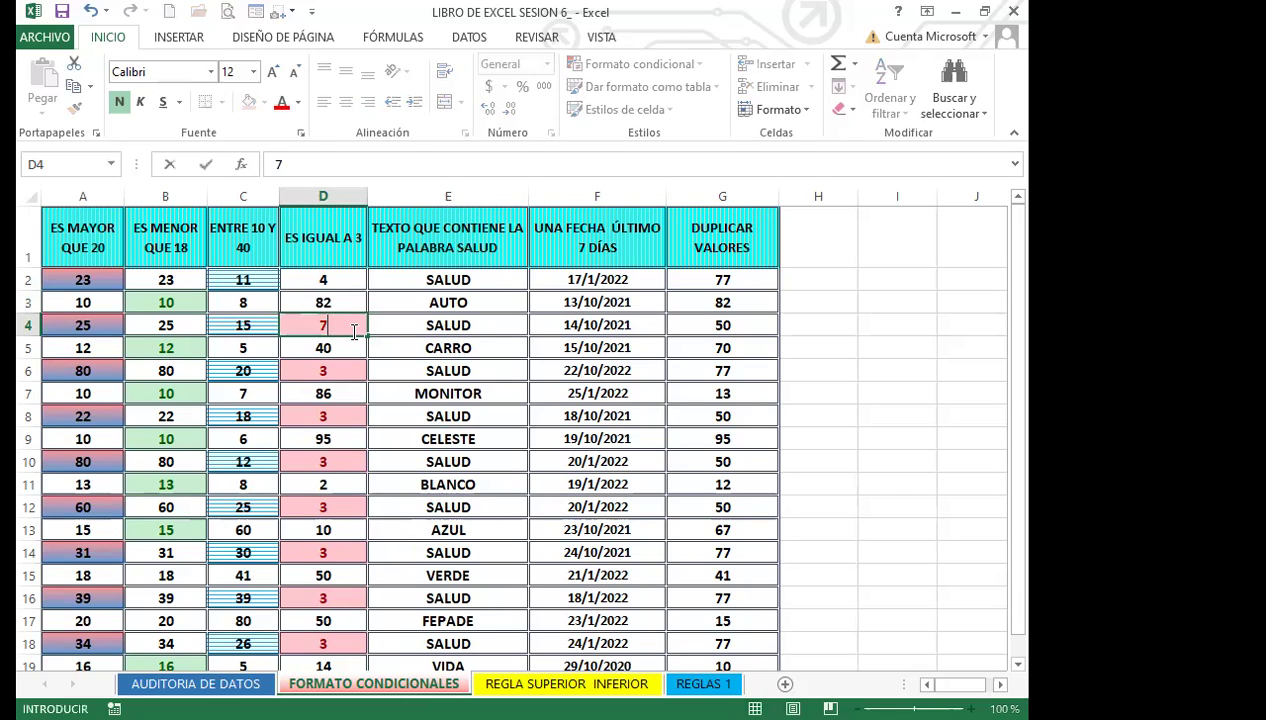
key("Return")
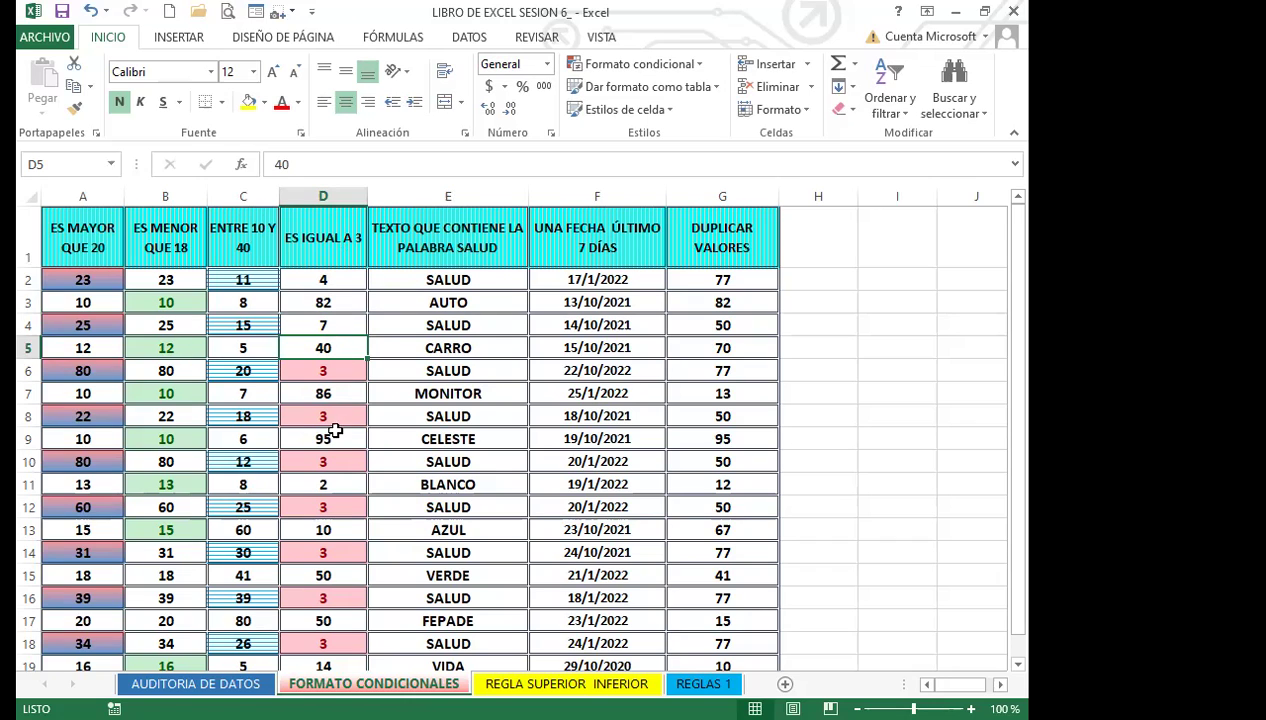
scroll(332, 520, "down", 1)
scroll(335, 533, "down", 1)
scroll(335, 520, "up", 2)
key("alt+Tab")
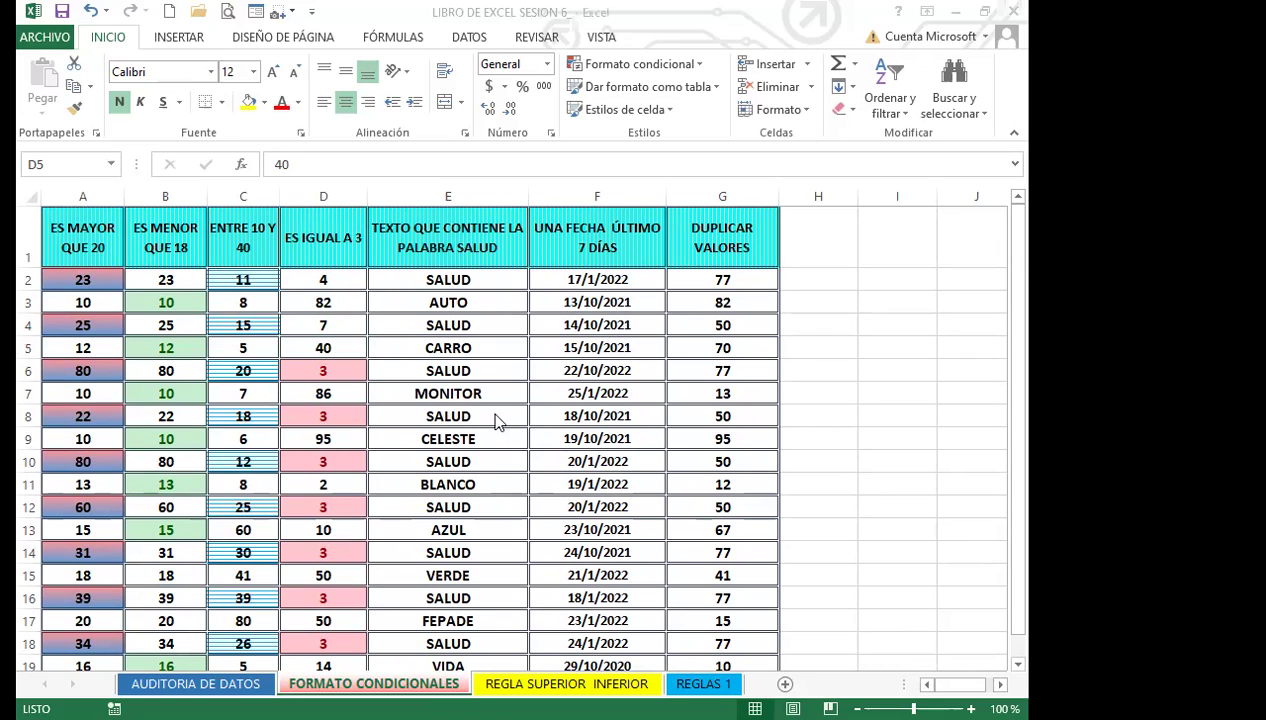
key("alt+Tab")
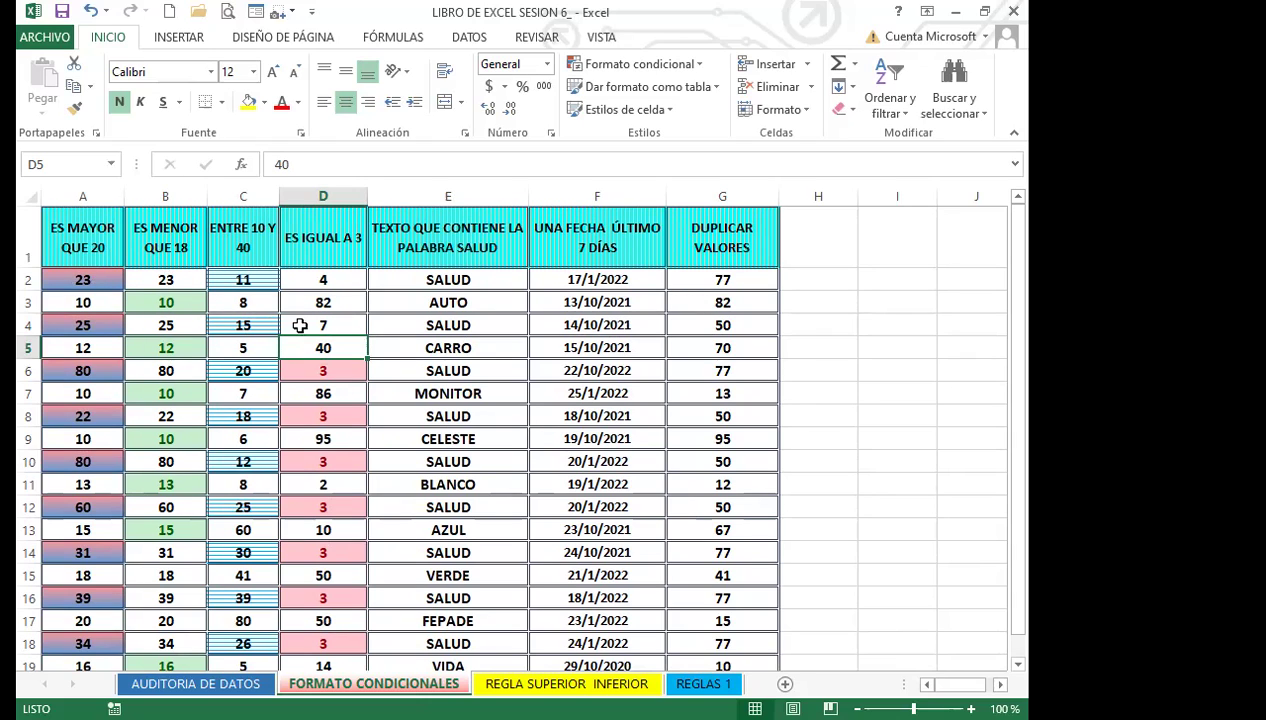
Step: Examine which entries in column E contain the word SALUD and which hold other words
left_click(472, 316)
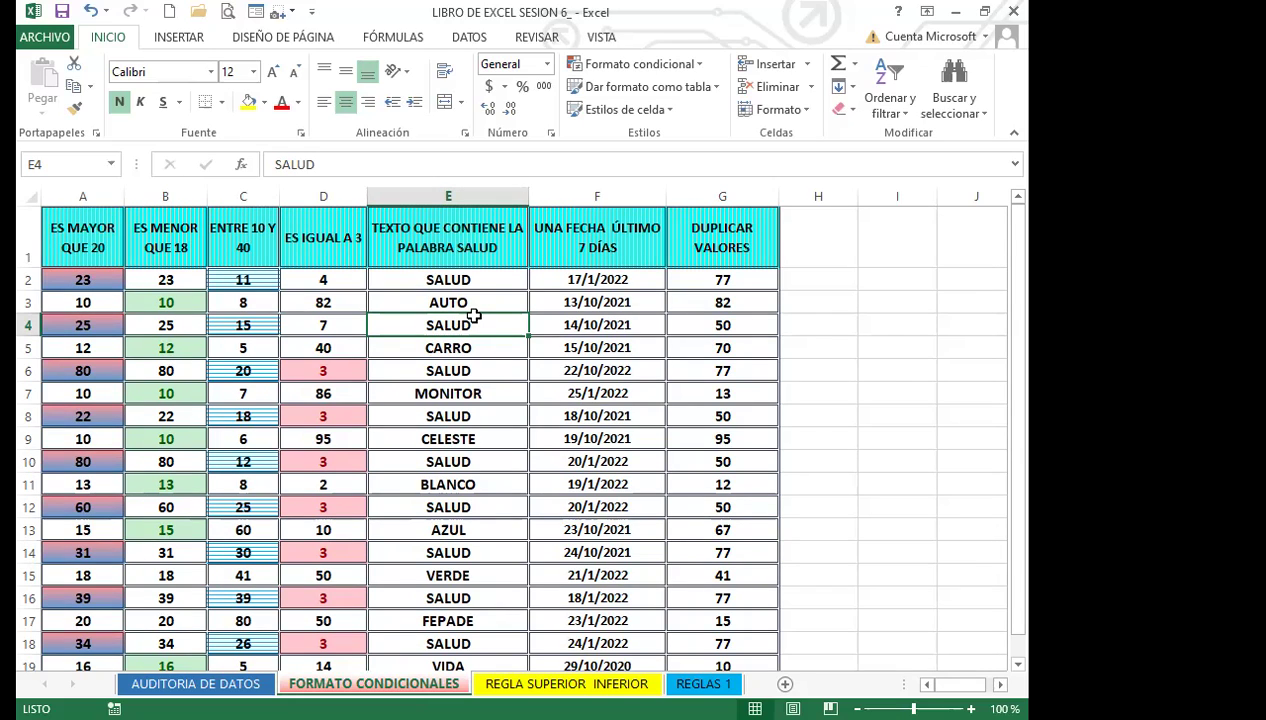
left_click(467, 279)
left_click(476, 347)
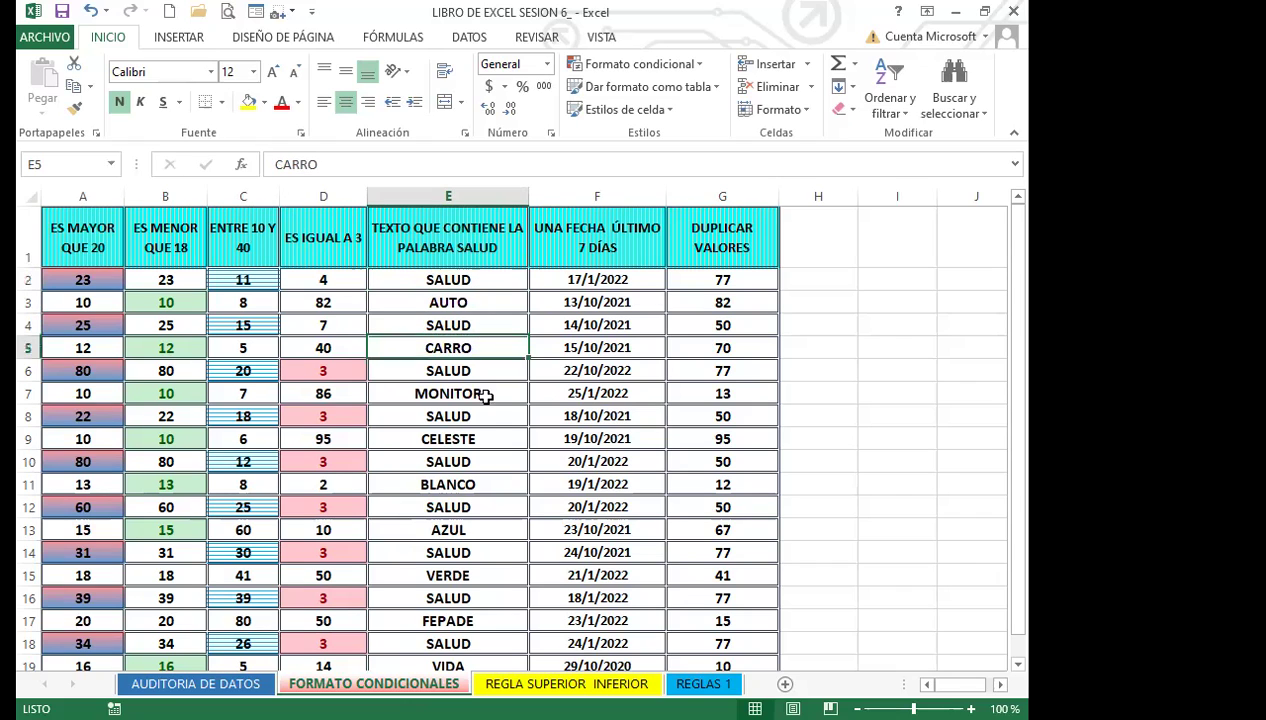
left_click(472, 415)
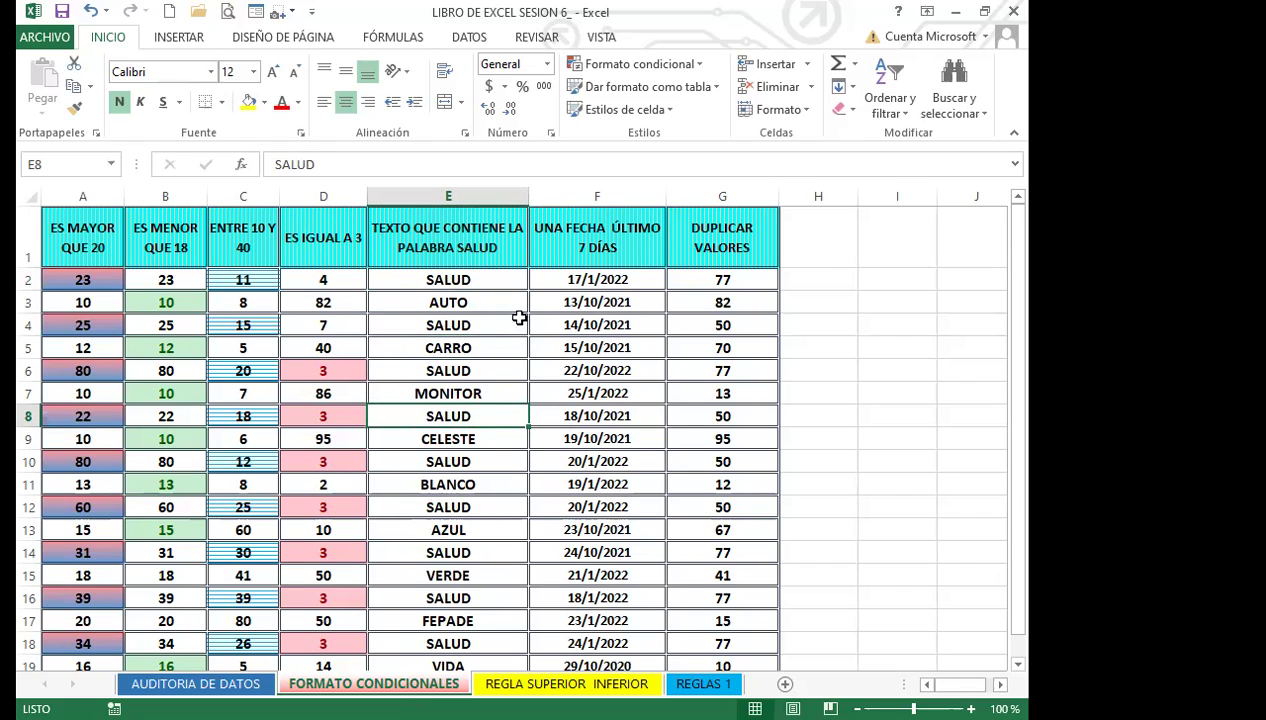
left_click(503, 274)
left_click(494, 371)
left_click(488, 438)
left_click(492, 507)
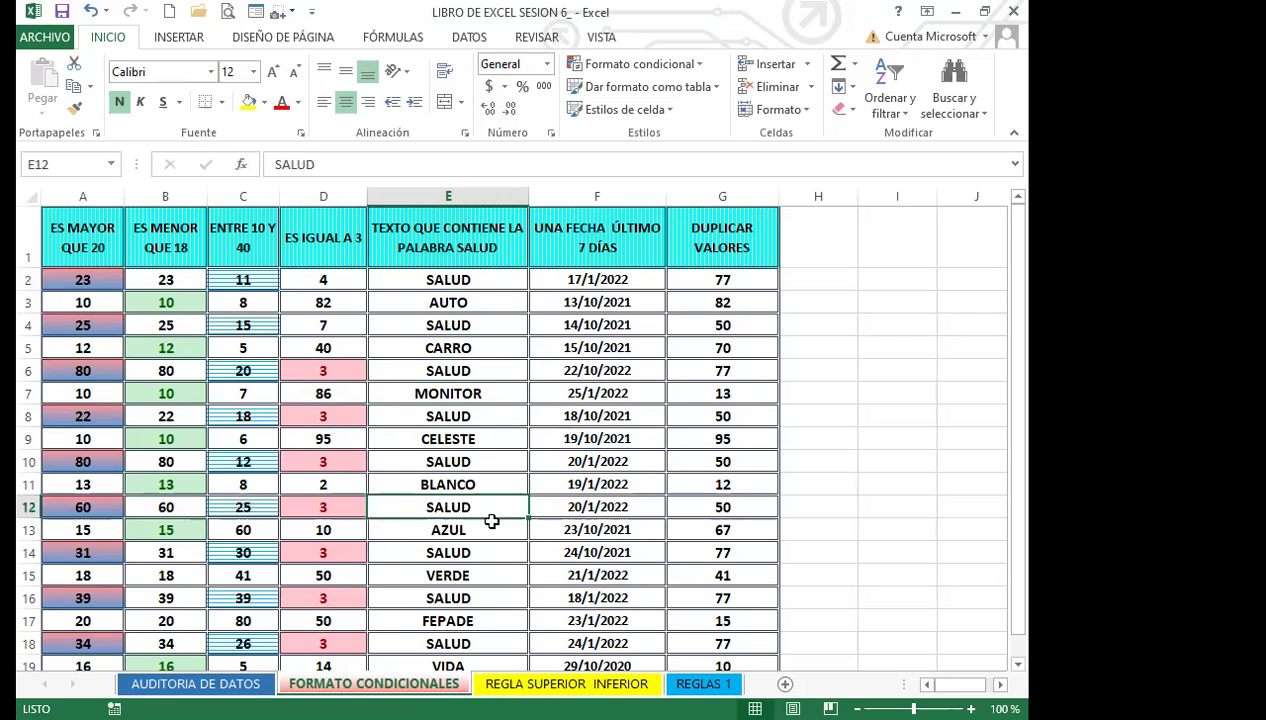
left_click(490, 530)
Step: Start a "Texto que contiene" rule on E2:E20 with a reference to cell $E$2 as the text to match
left_click_drag(489, 283, 481, 631)
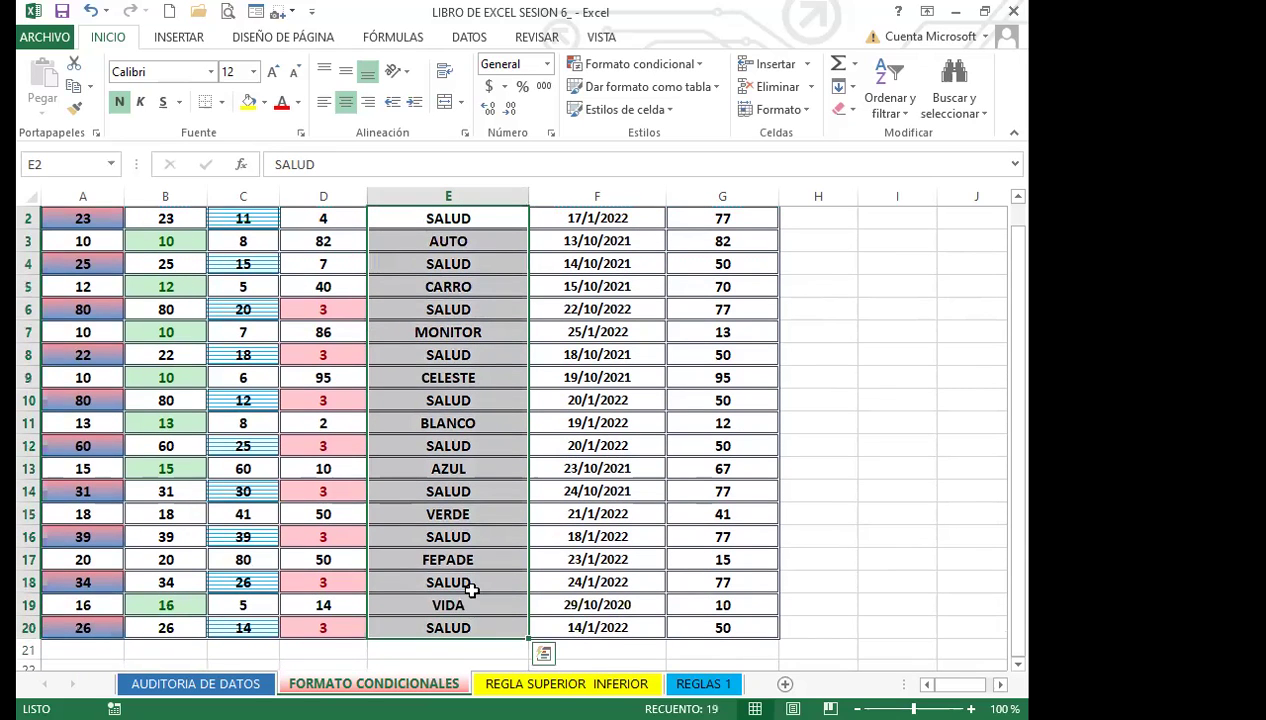
scroll(466, 420, "up", 1)
left_click(700, 64)
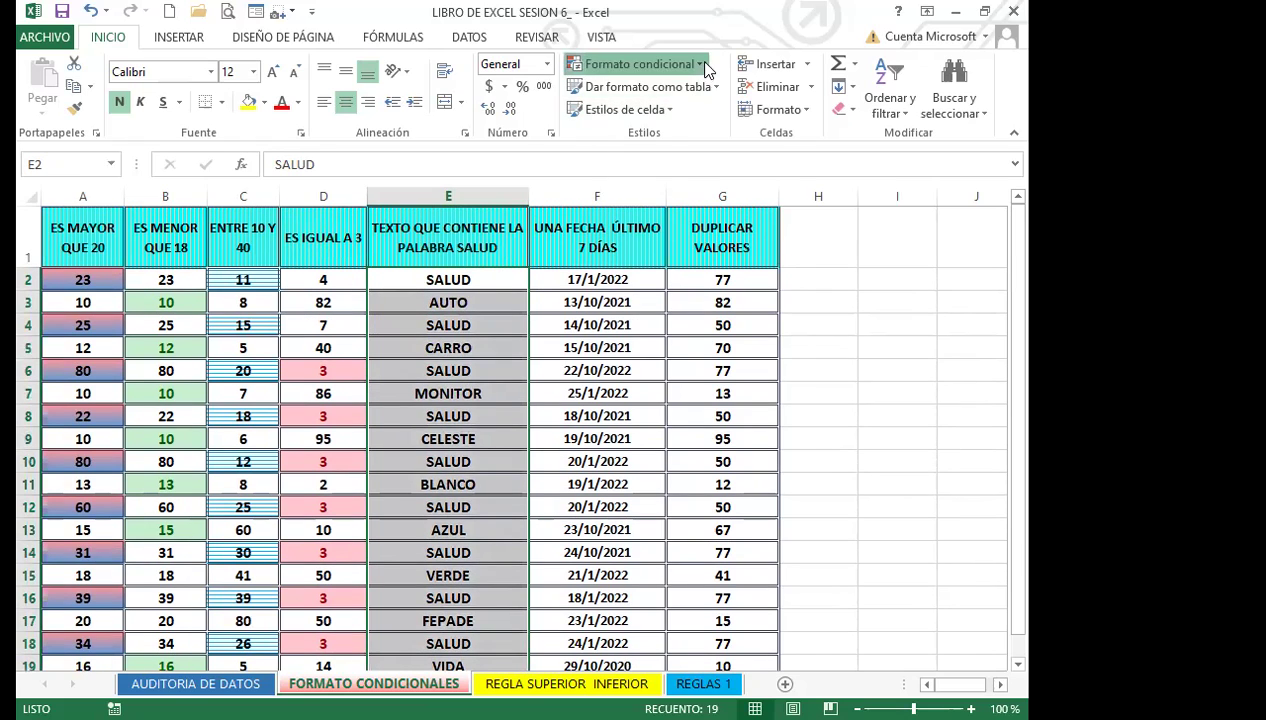
mouse_move(781, 105)
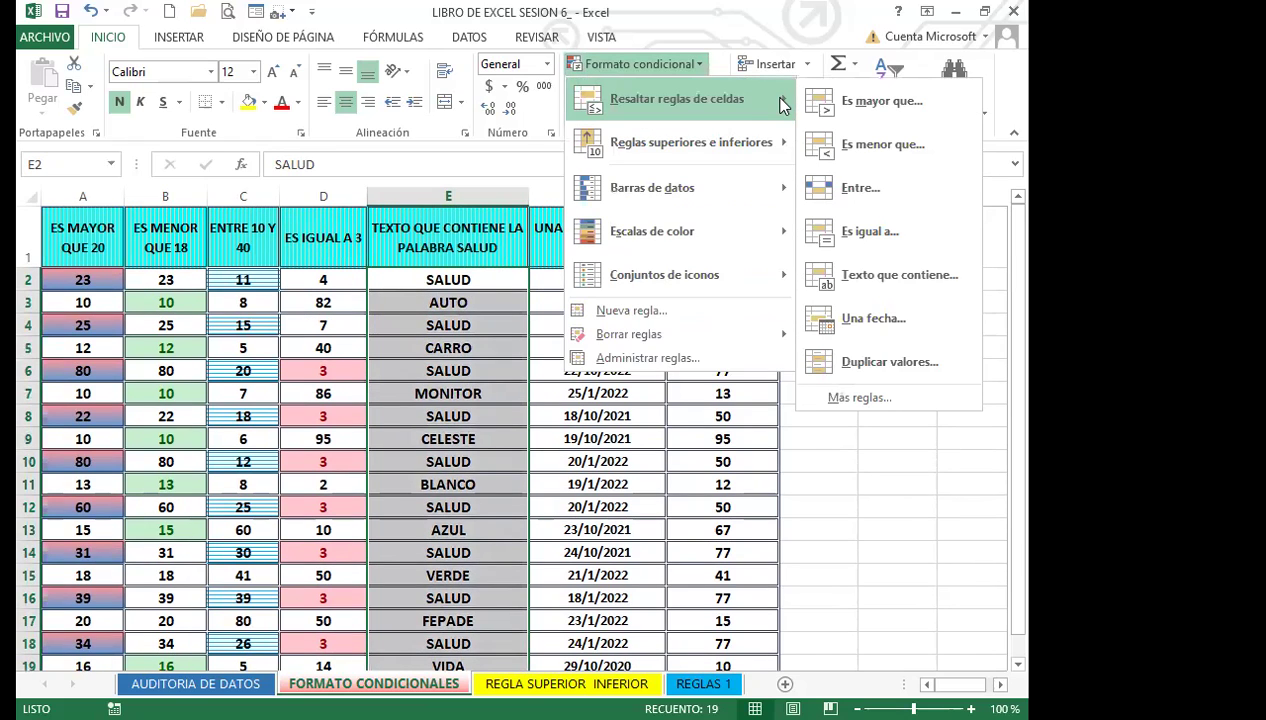
left_click(908, 288)
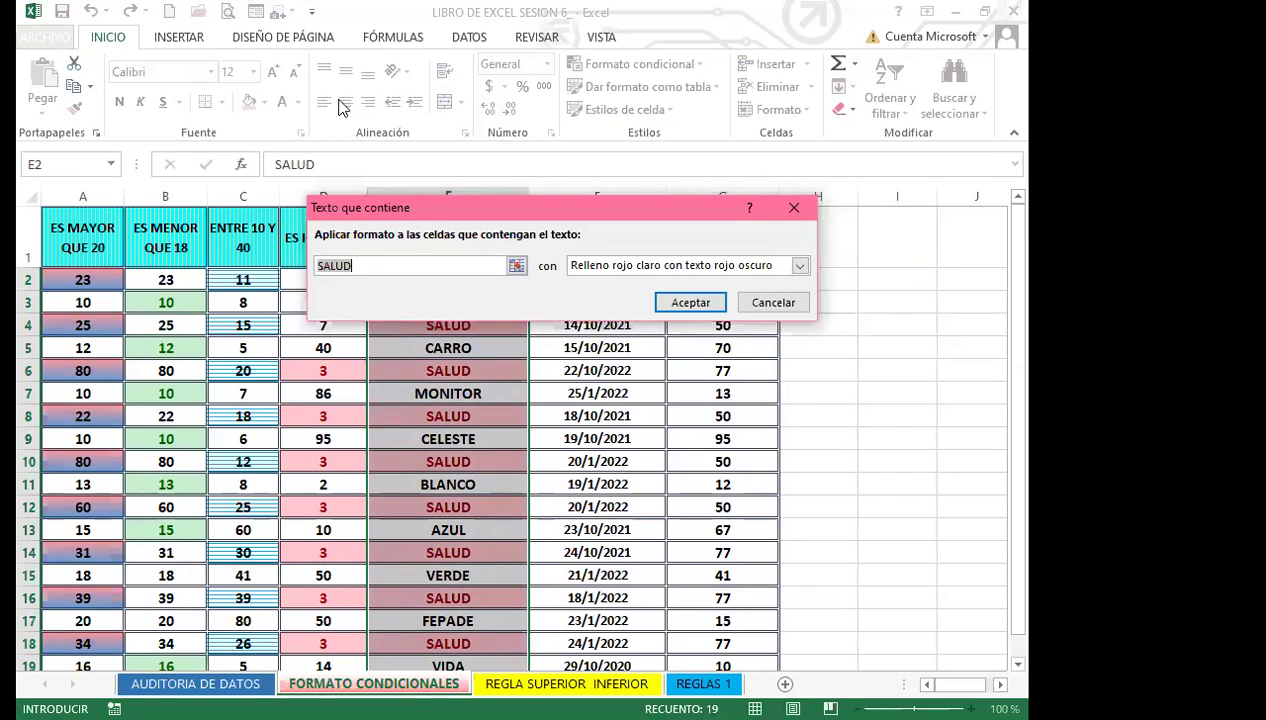
left_click(355, 267)
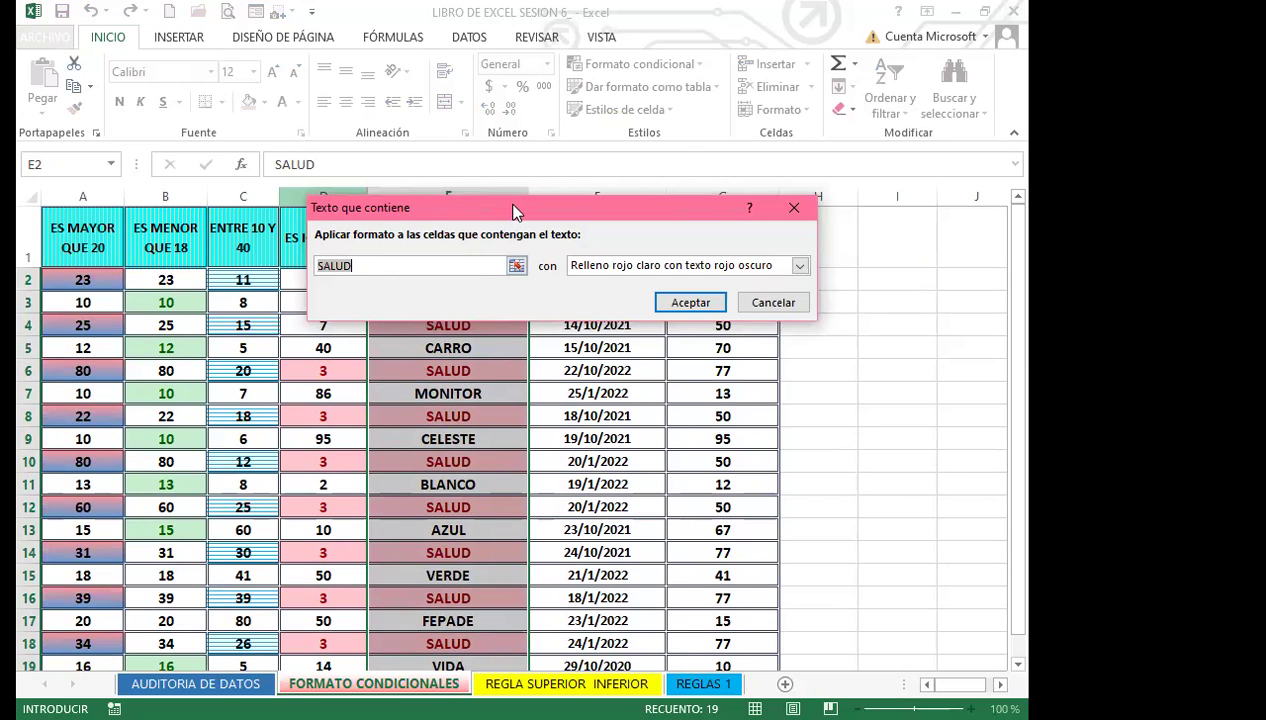
left_click_drag(512, 210, 684, 137)
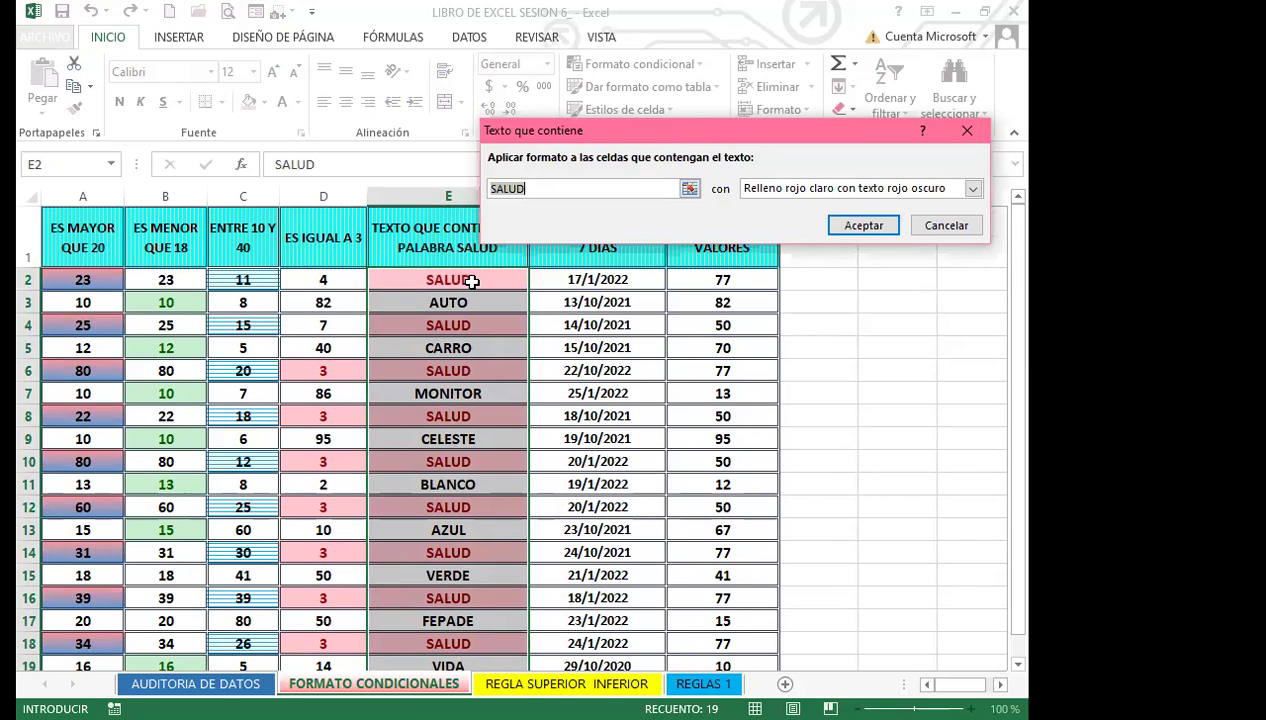
left_click(470, 282)
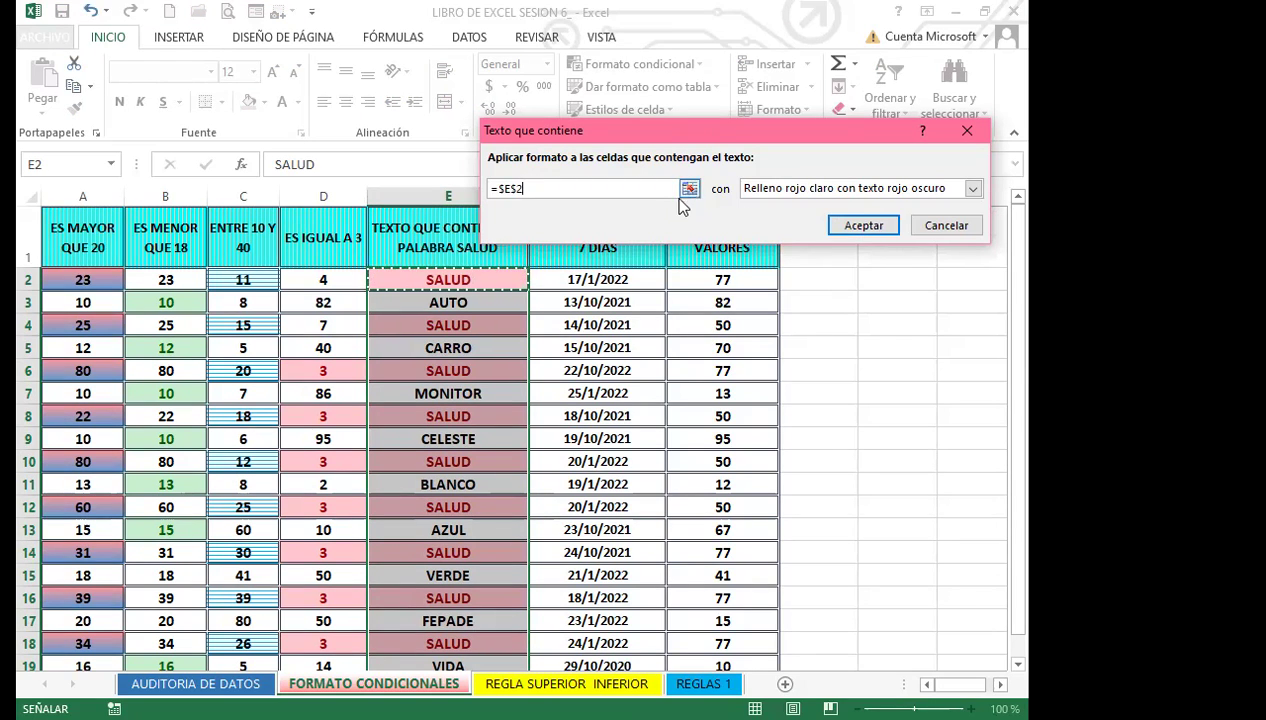
Step: Give the text rule the "Relleno amarillo con texto amarillo oscuro" format and apply it to column E
left_click(953, 190)
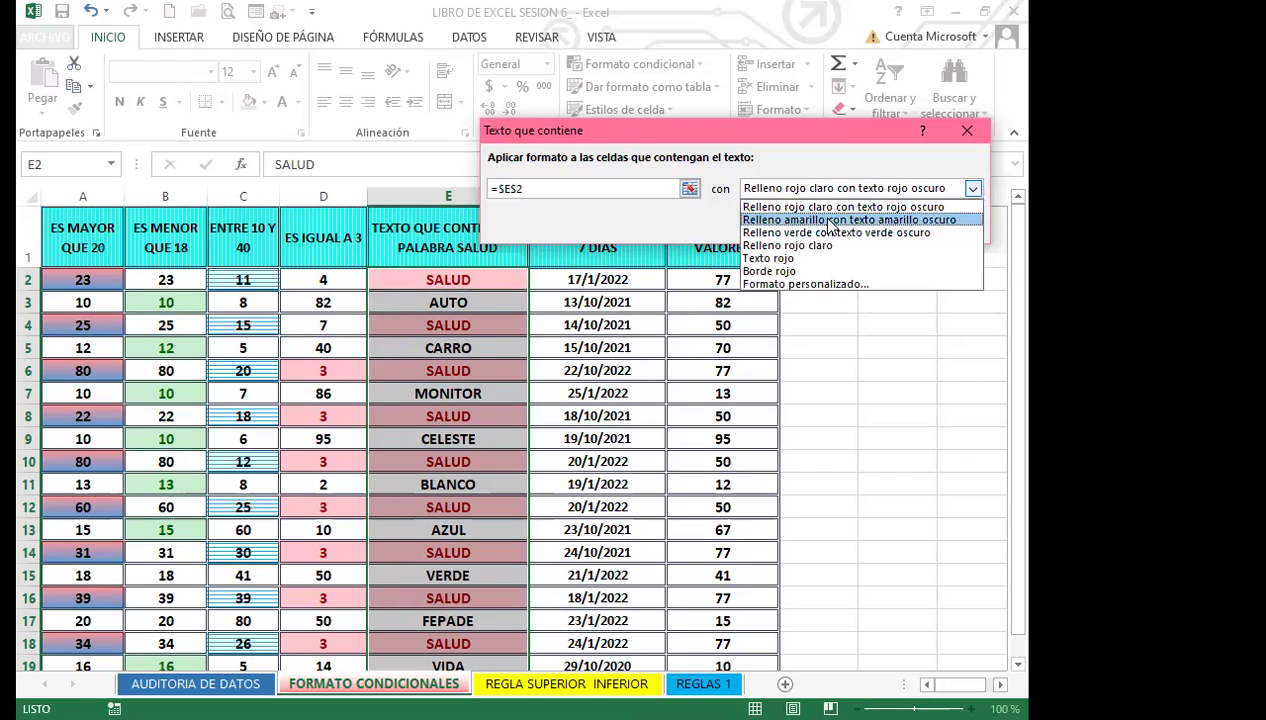
left_click(860, 216)
left_click(865, 233)
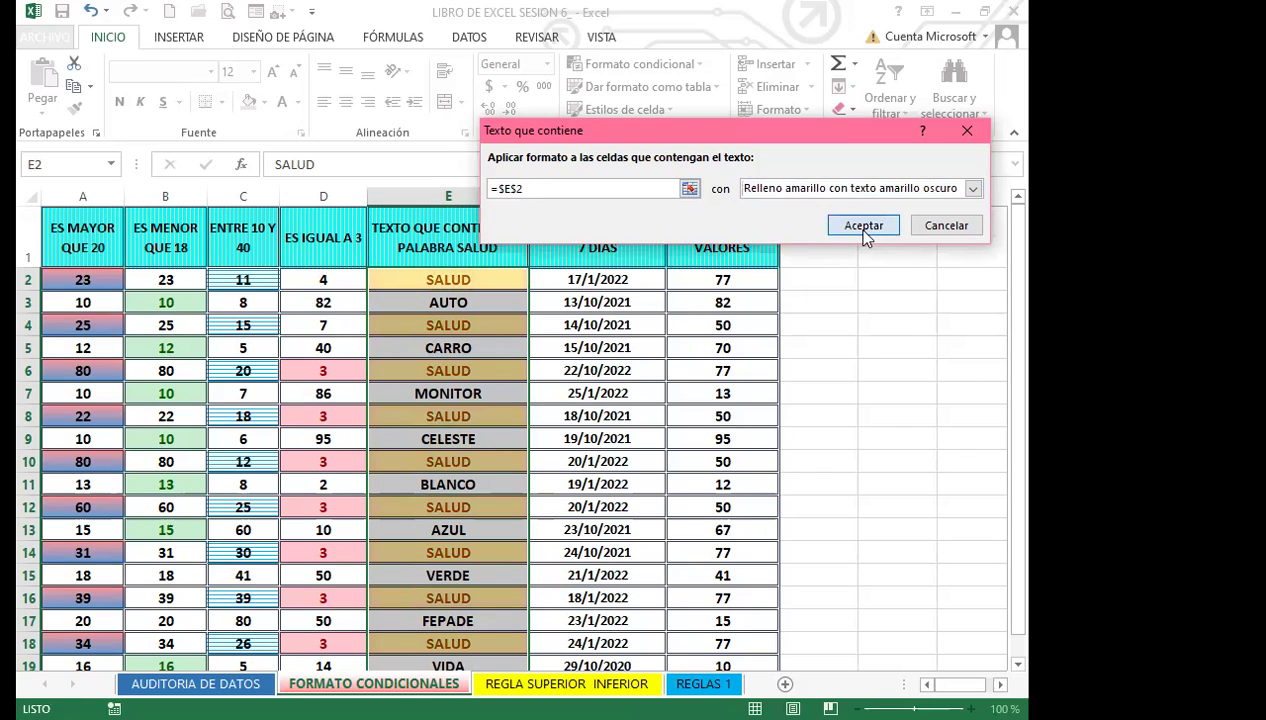
left_click(865, 230)
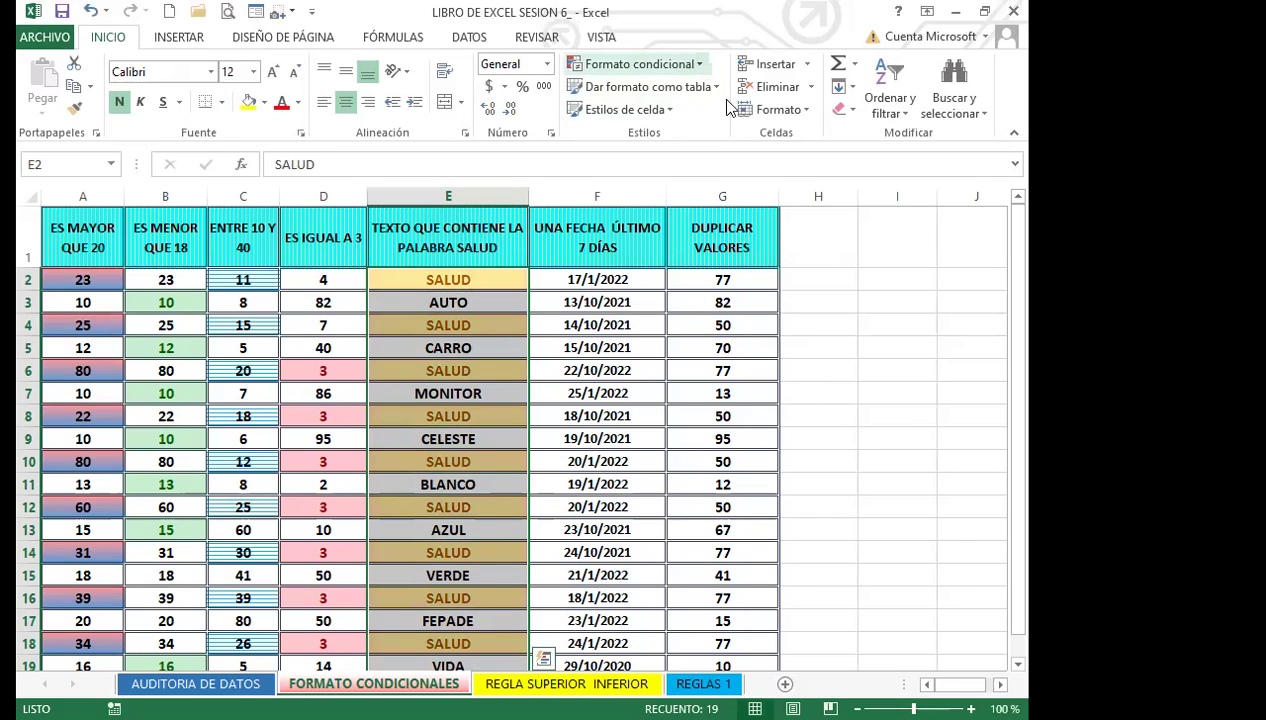
Step: Apply the "Texto que contiene" rule to E2:E20 a second time, again referencing $E$2 with "Relleno amarillo con texto amarillo oscuro"
left_click(700, 64)
mouse_move(680, 99)
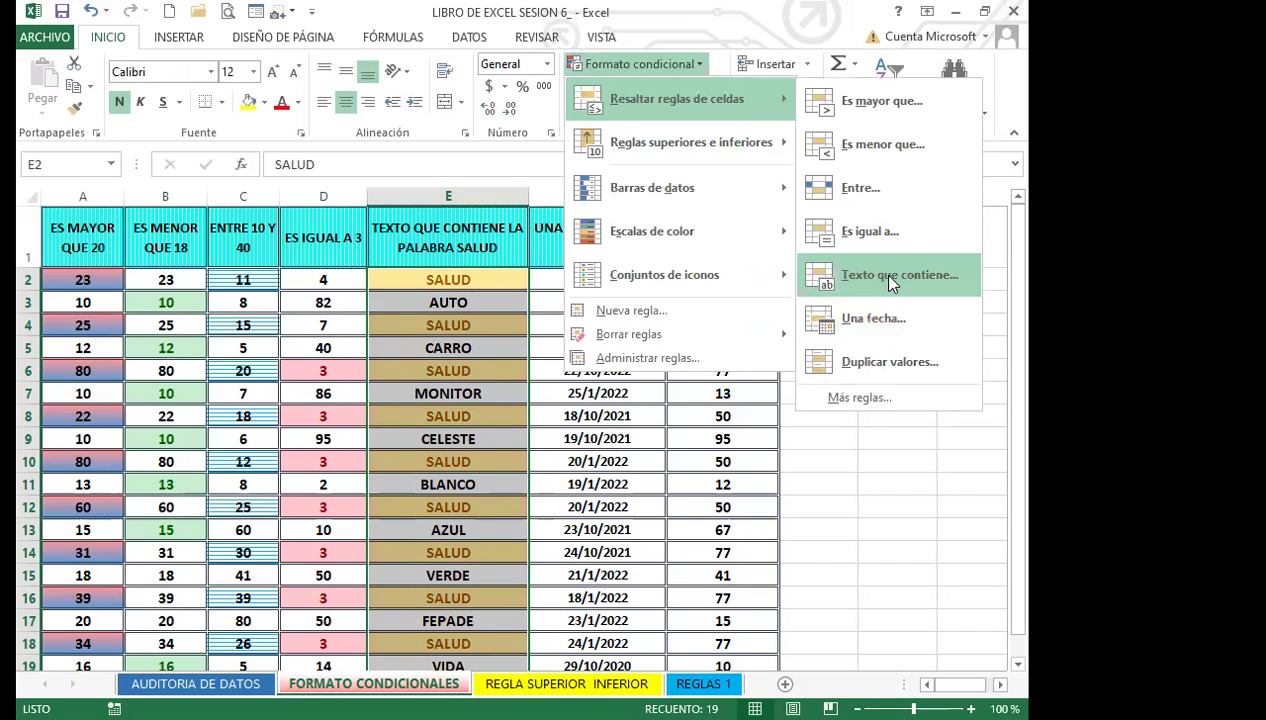
left_click(880, 273)
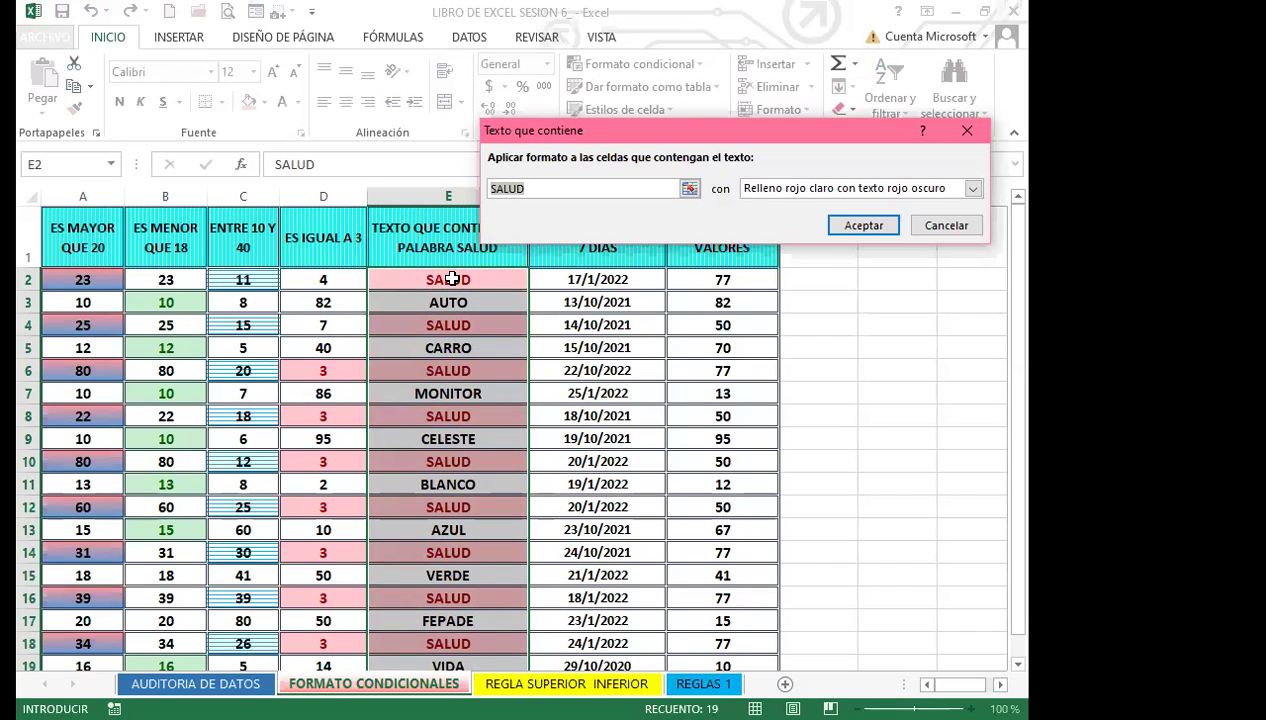
left_click(452, 277)
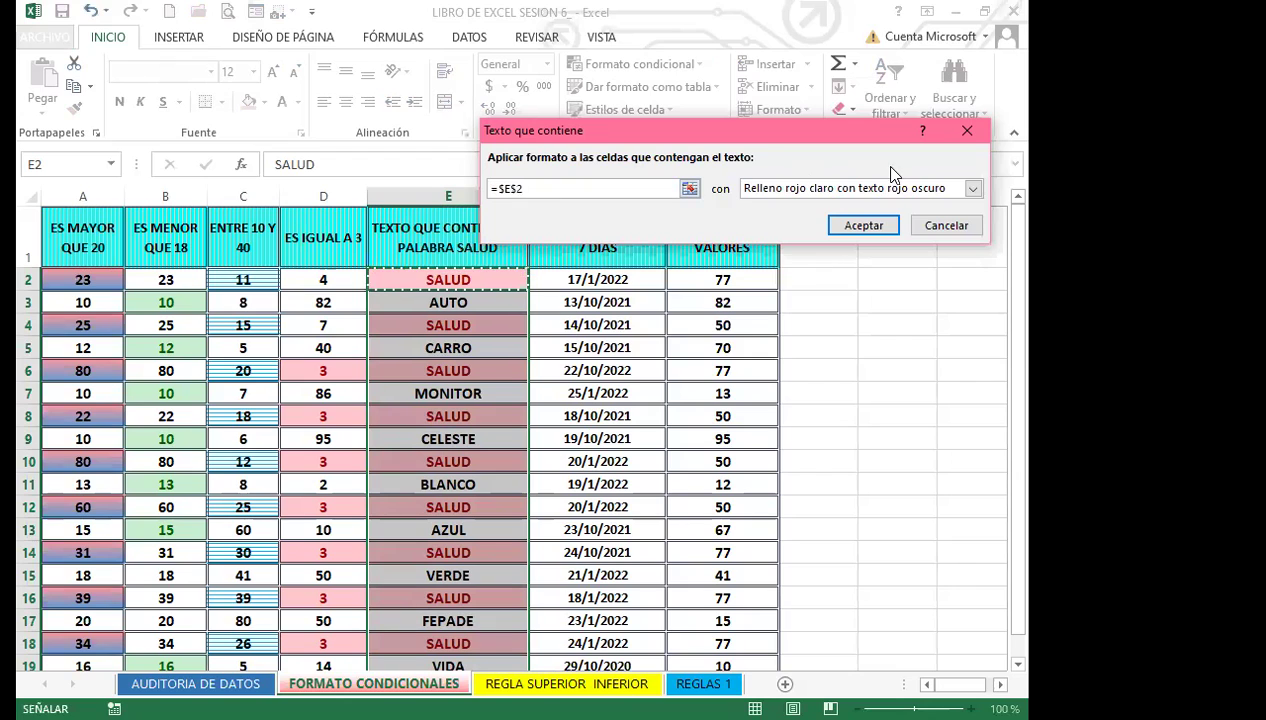
left_click(972, 188)
left_click(850, 219)
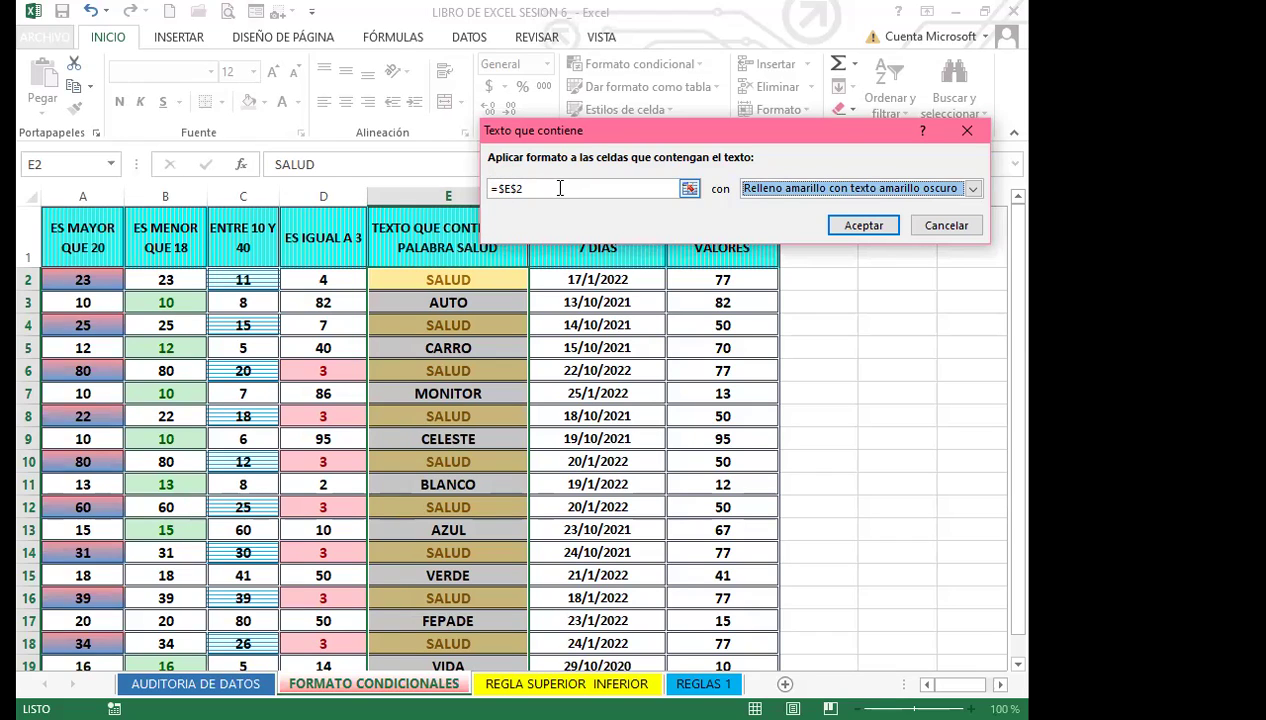
left_click(866, 226)
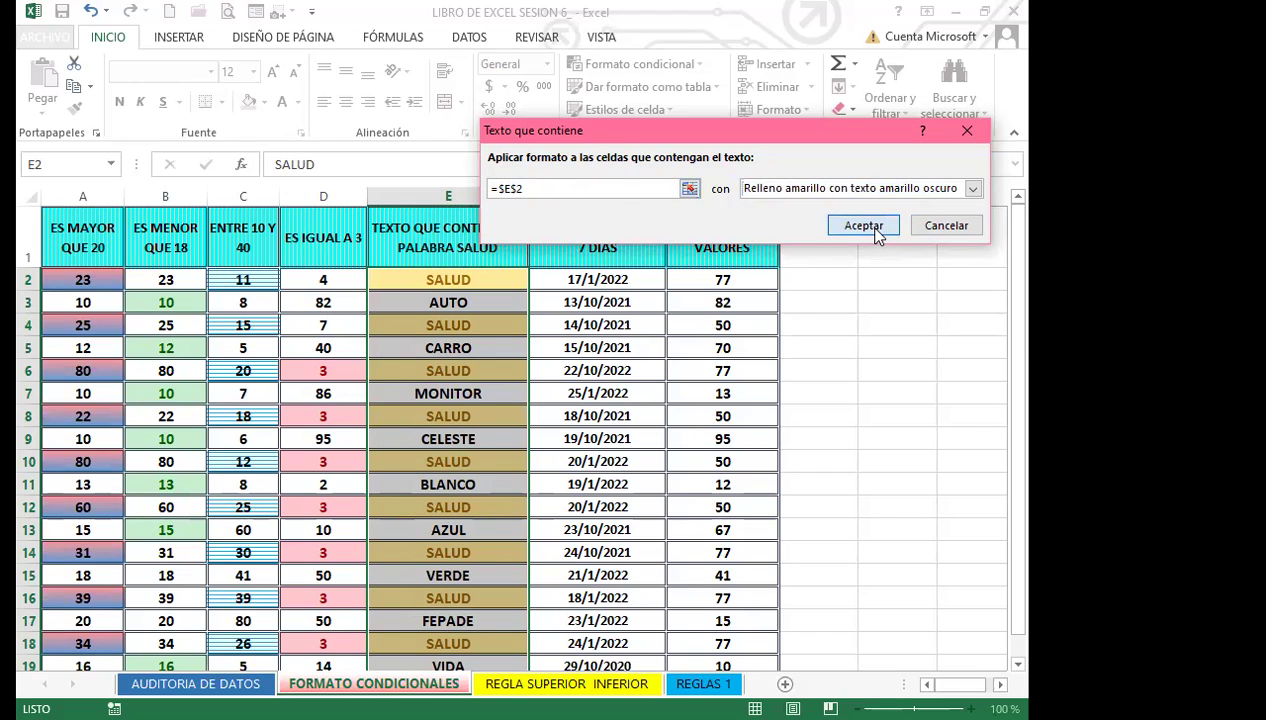
Step: Test the cell-referenced text rule by entering a person's first name in E2, and undo the entry
left_click(482, 273)
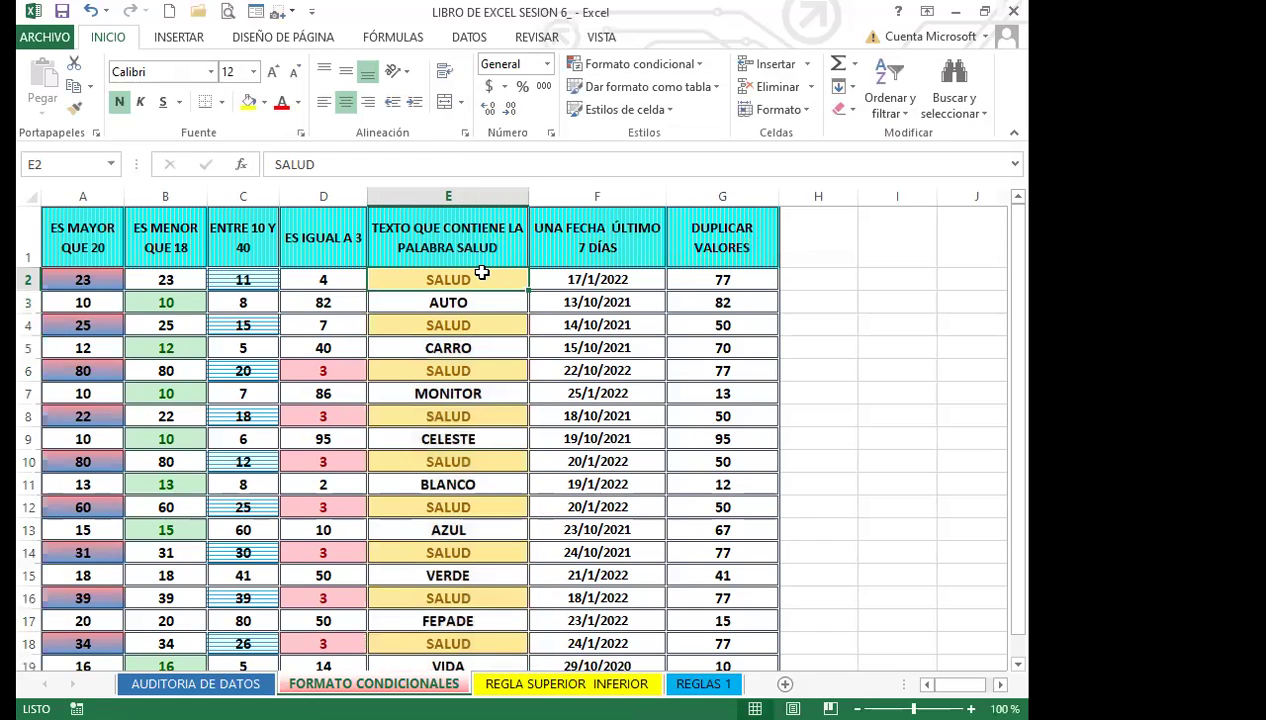
type("vanessa")
key("Return")
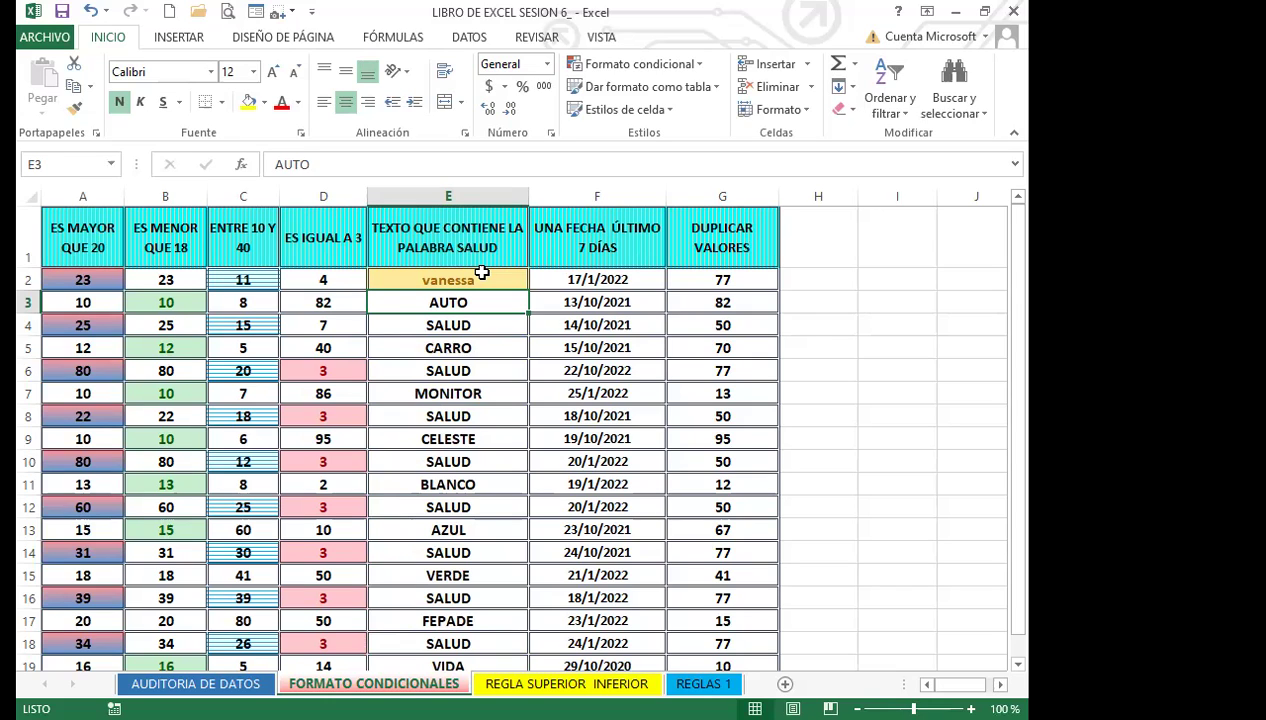
key("ctrl+z")
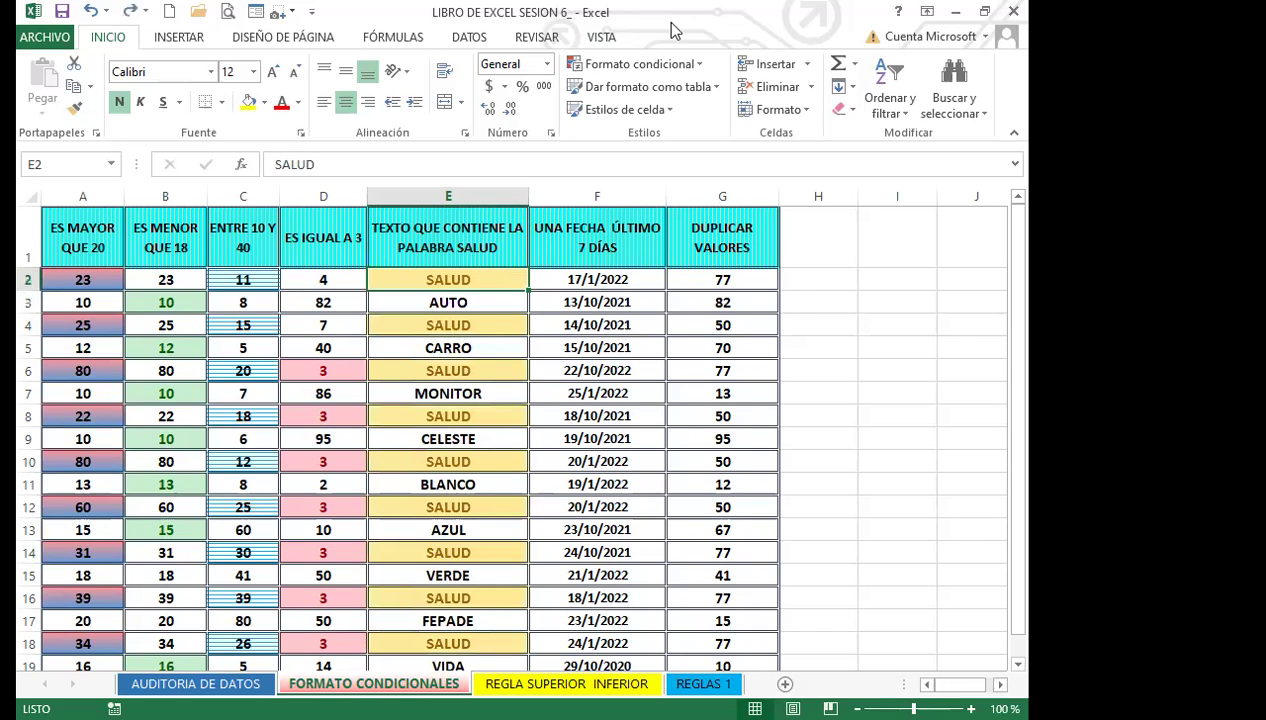
Step: Apply a "Texto que contiene" rule with the literal text SALUD to E2:E20, using "Relleno rojo claro con texto rojo oscuro"
left_click_drag(466, 280, 478, 575)
scroll(489, 331, "up", 1)
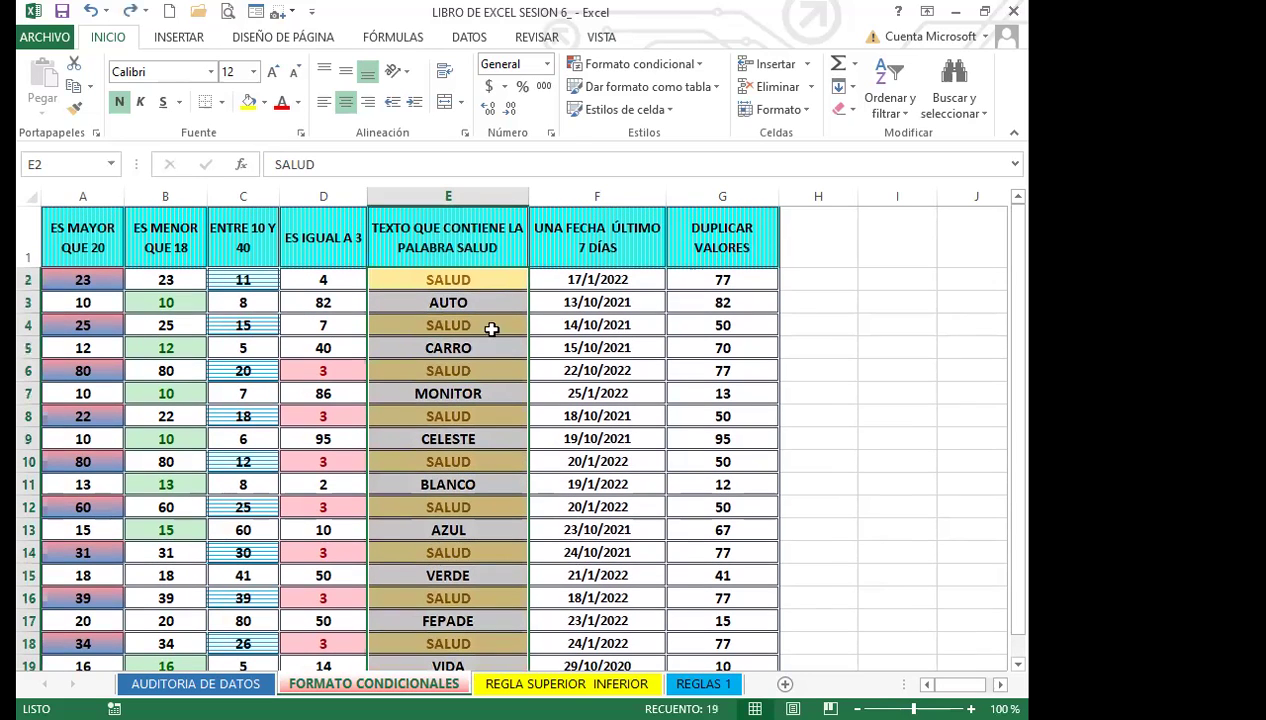
left_click(699, 64)
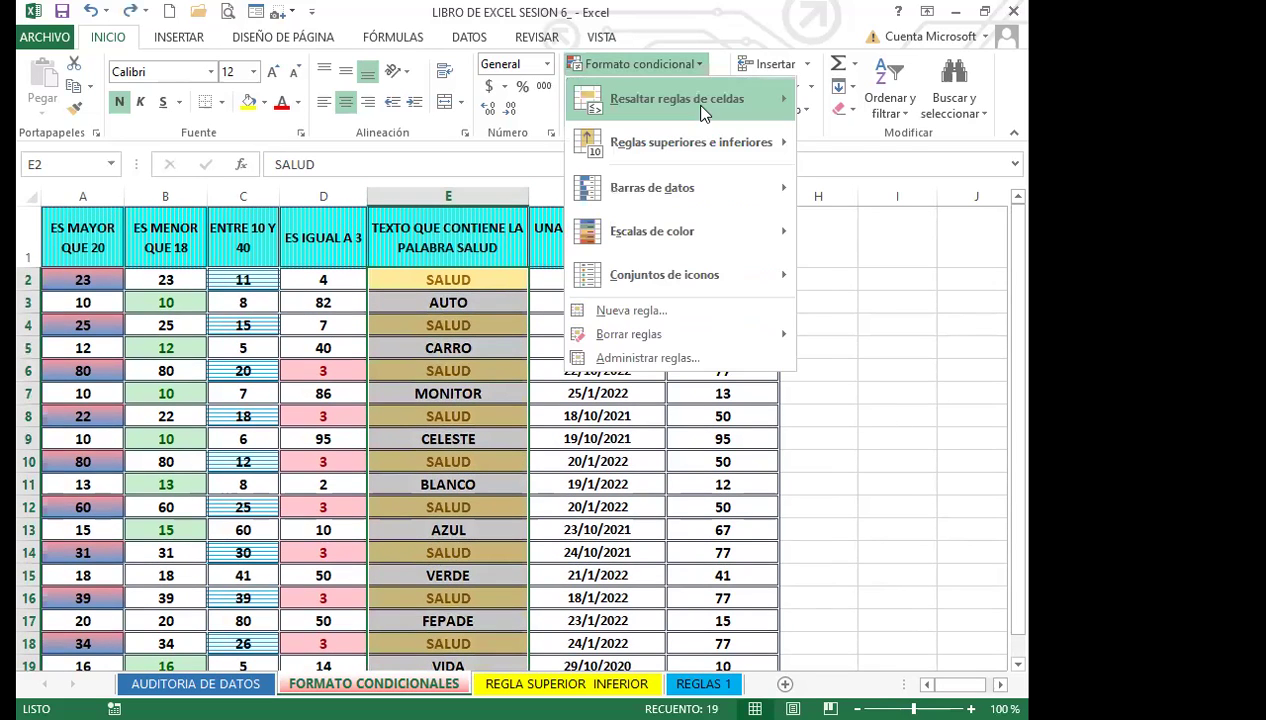
mouse_move(733, 102)
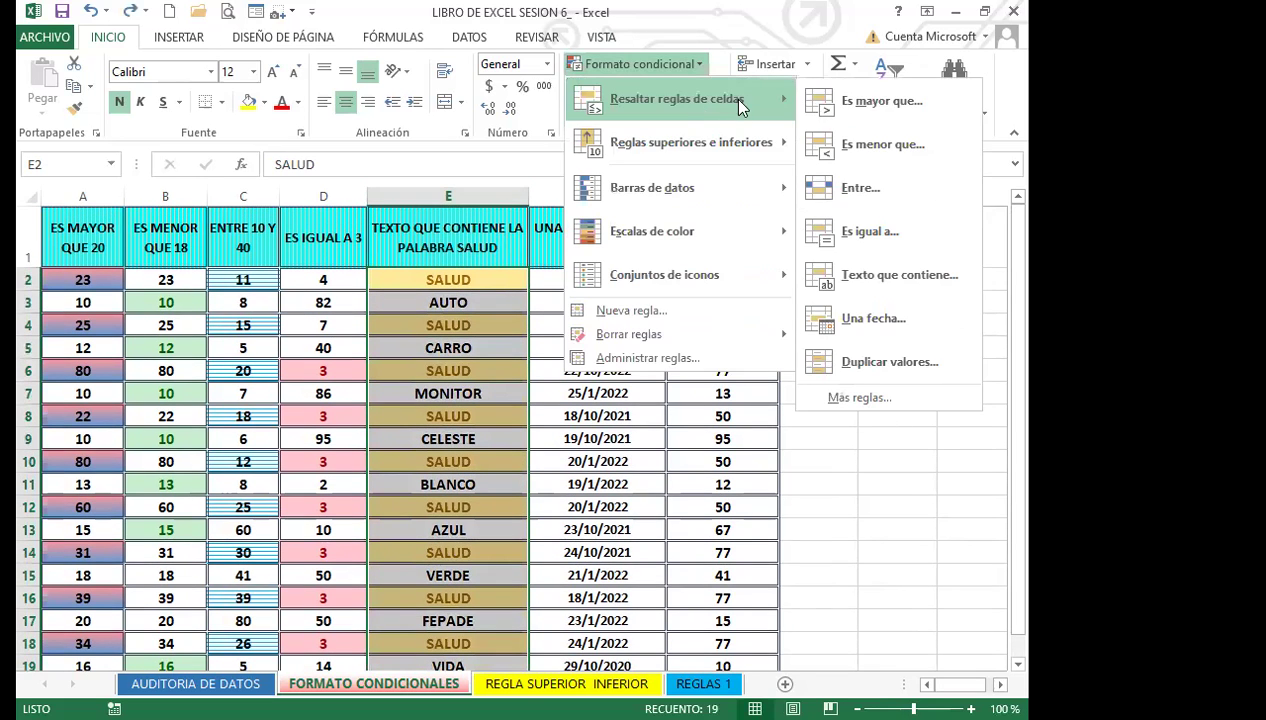
left_click(870, 276)
left_click(863, 226)
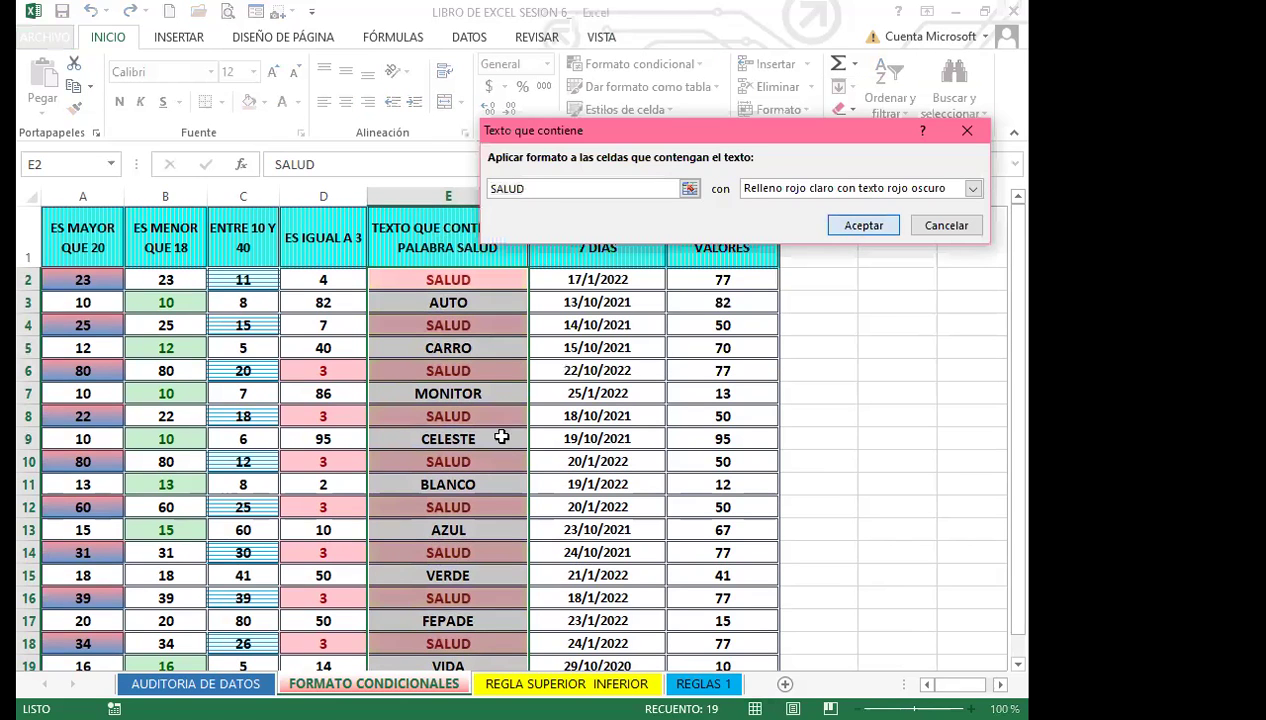
Step: Apply another "Texto que contiene" rule with the text SALUD to E2:E20, using "Relleno amarillo con texto amarillo oscuro"
left_click(700, 65)
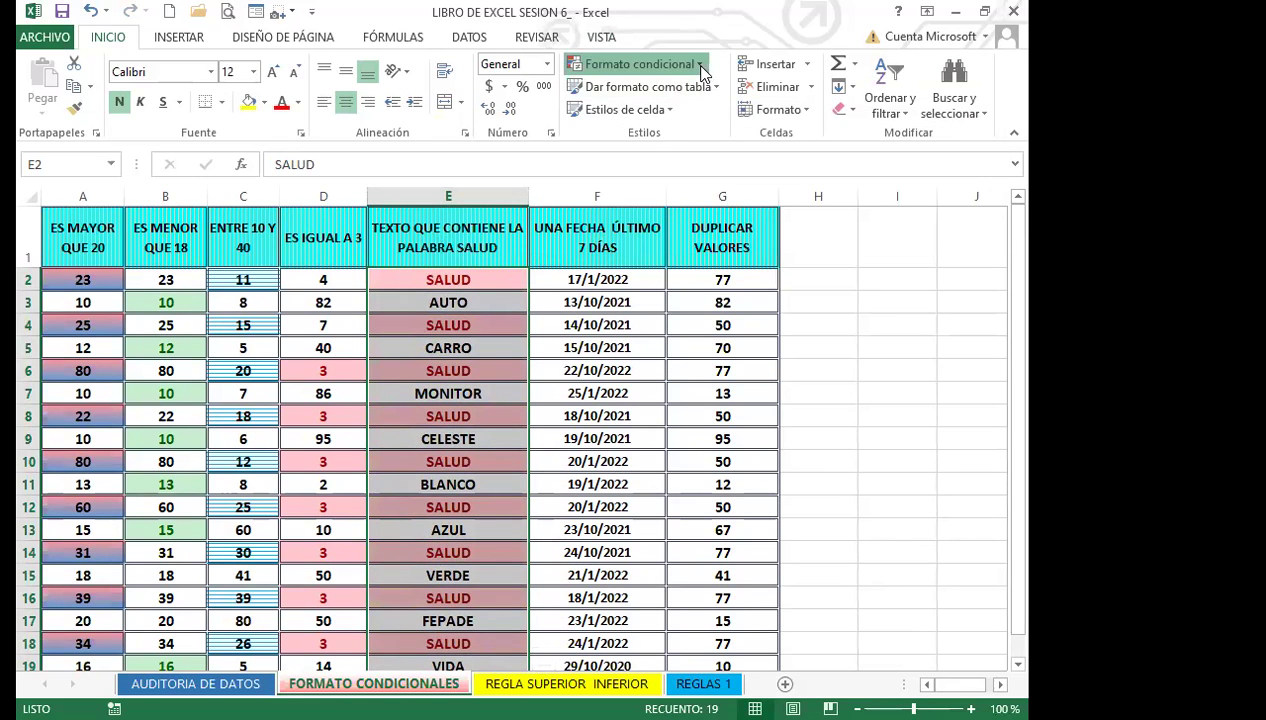
mouse_move(750, 143)
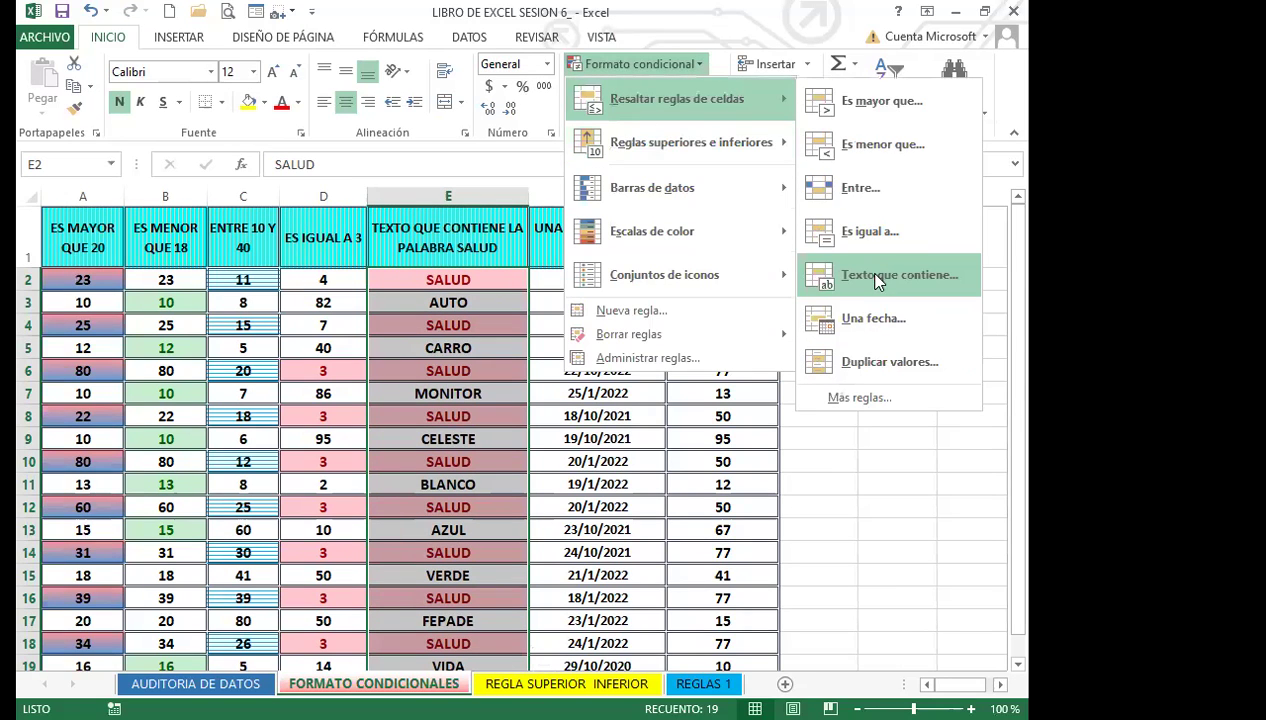
left_click(856, 274)
left_click(817, 196)
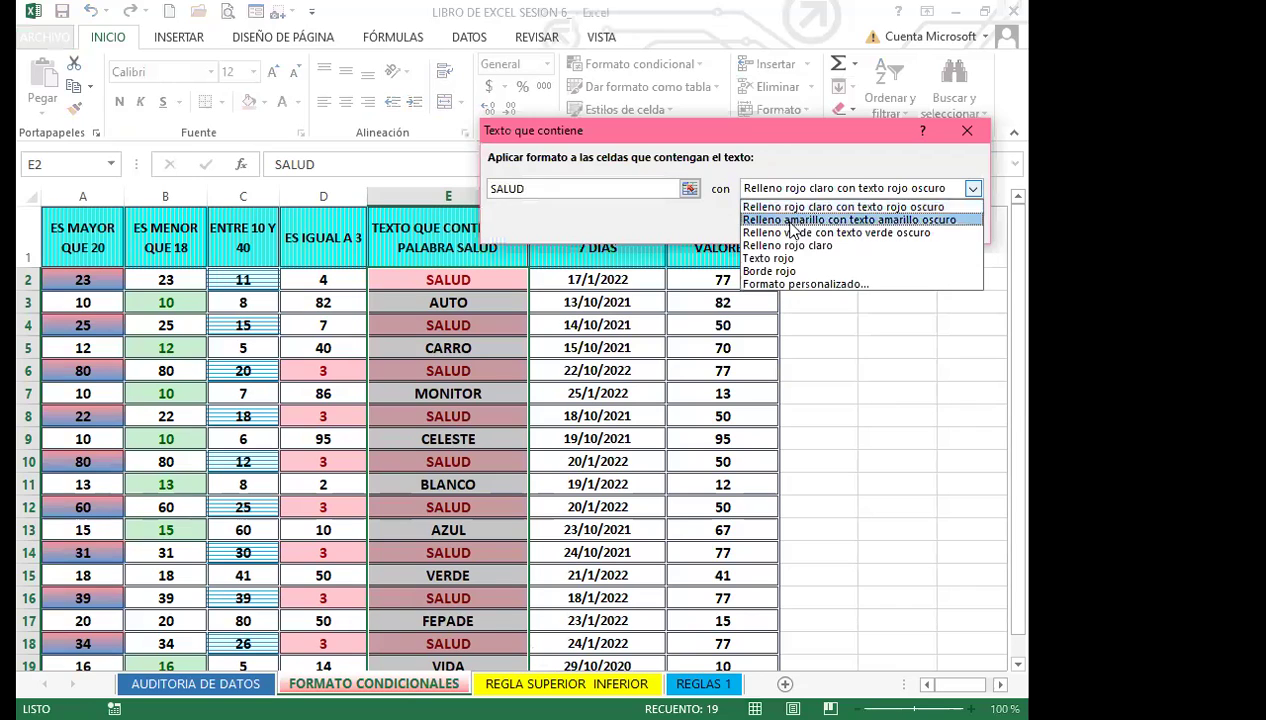
left_click(785, 219)
left_click(846, 225)
left_click(447, 347)
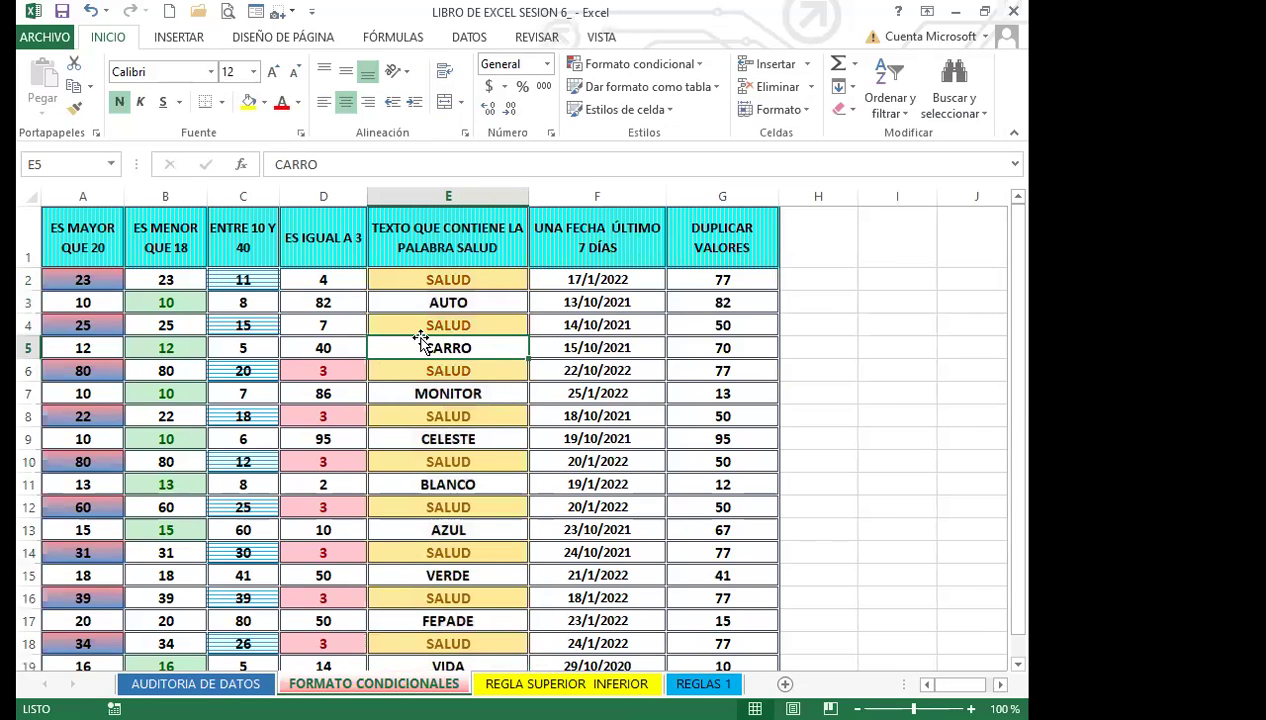
Step: Test the text rule's case sensitivity by entering salud in lowercase in E2
left_click(510, 280)
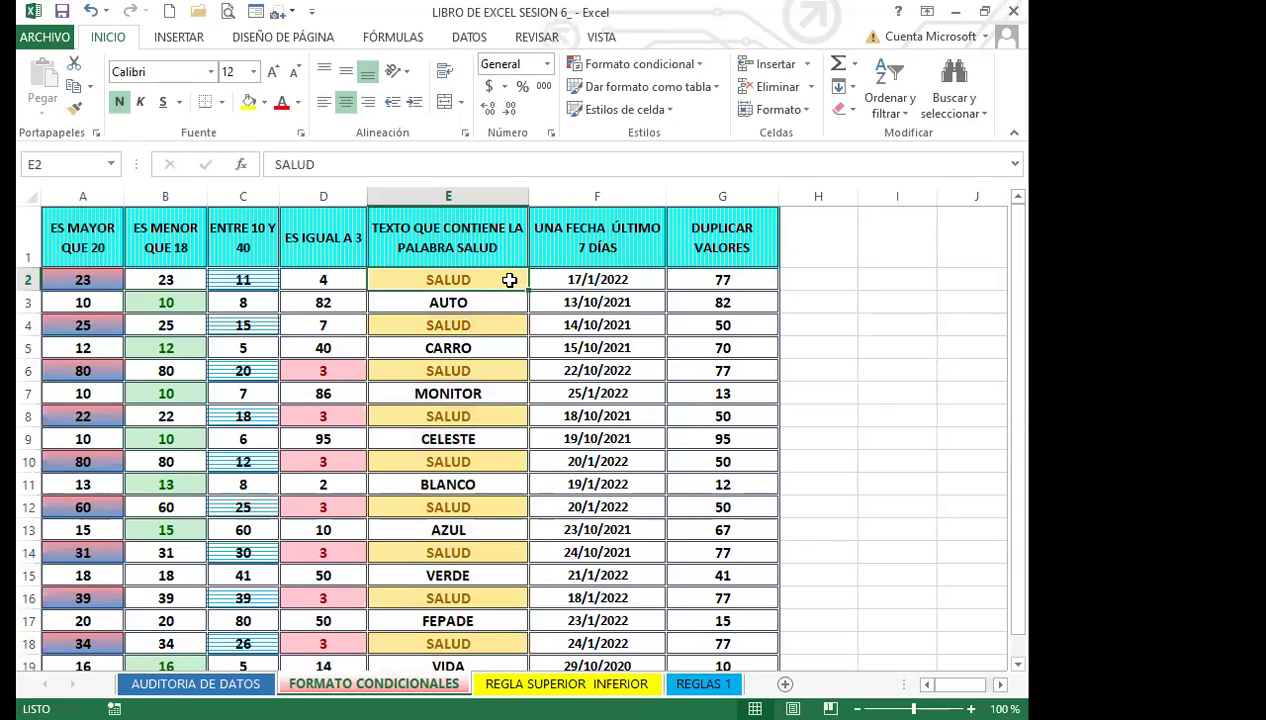
type("salud")
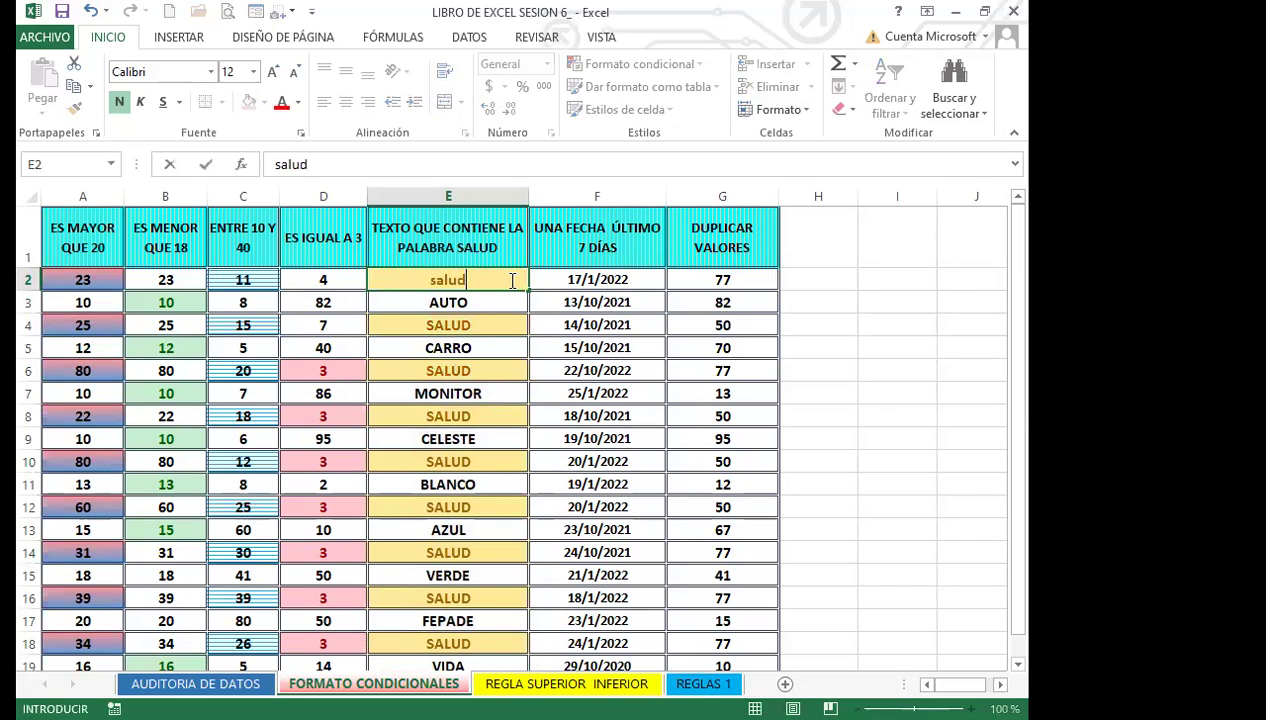
key("Return")
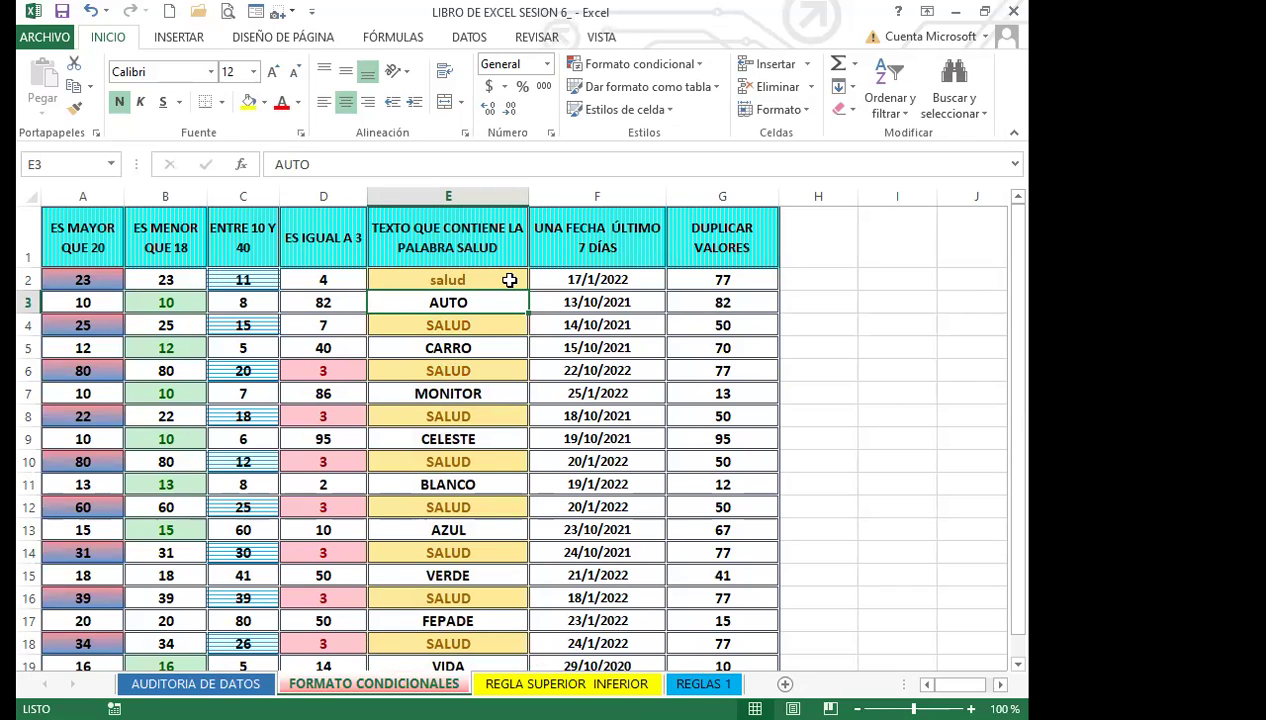
Step: Test the text rules by entering auto in E3 and in E2, and undo both entries
type("auto")
key("Return")
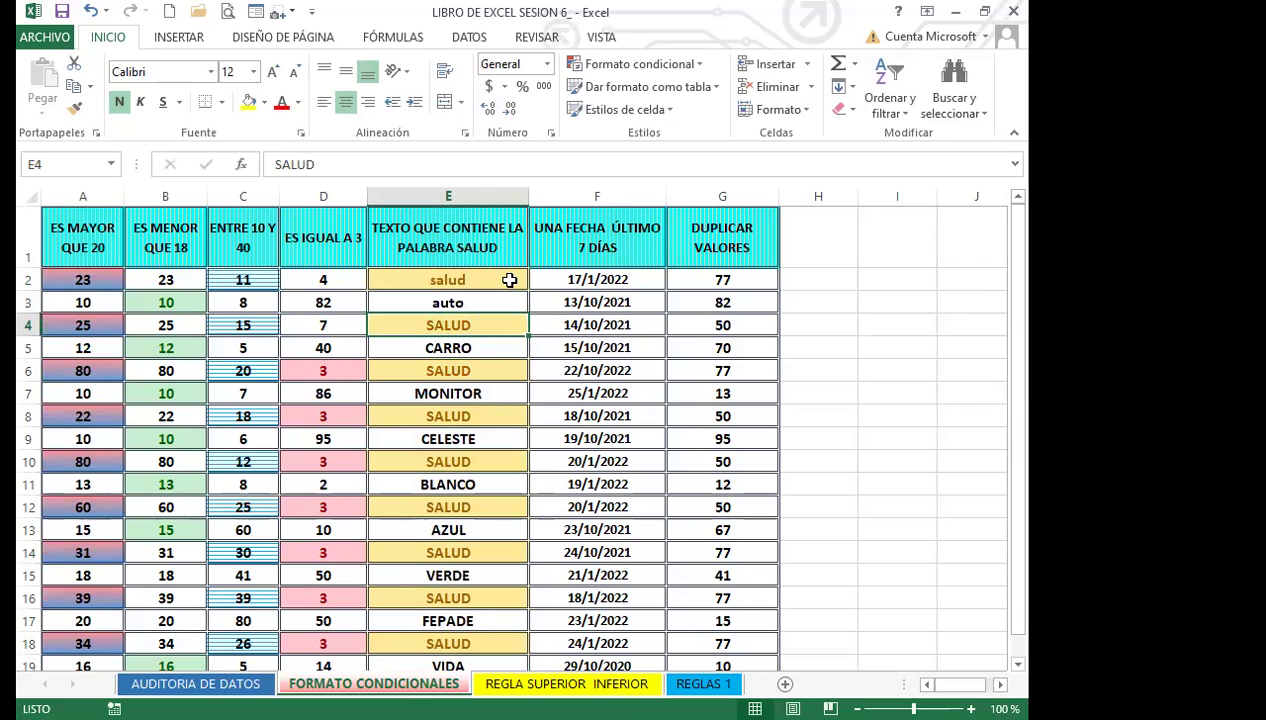
left_click(509, 280)
type("auto")
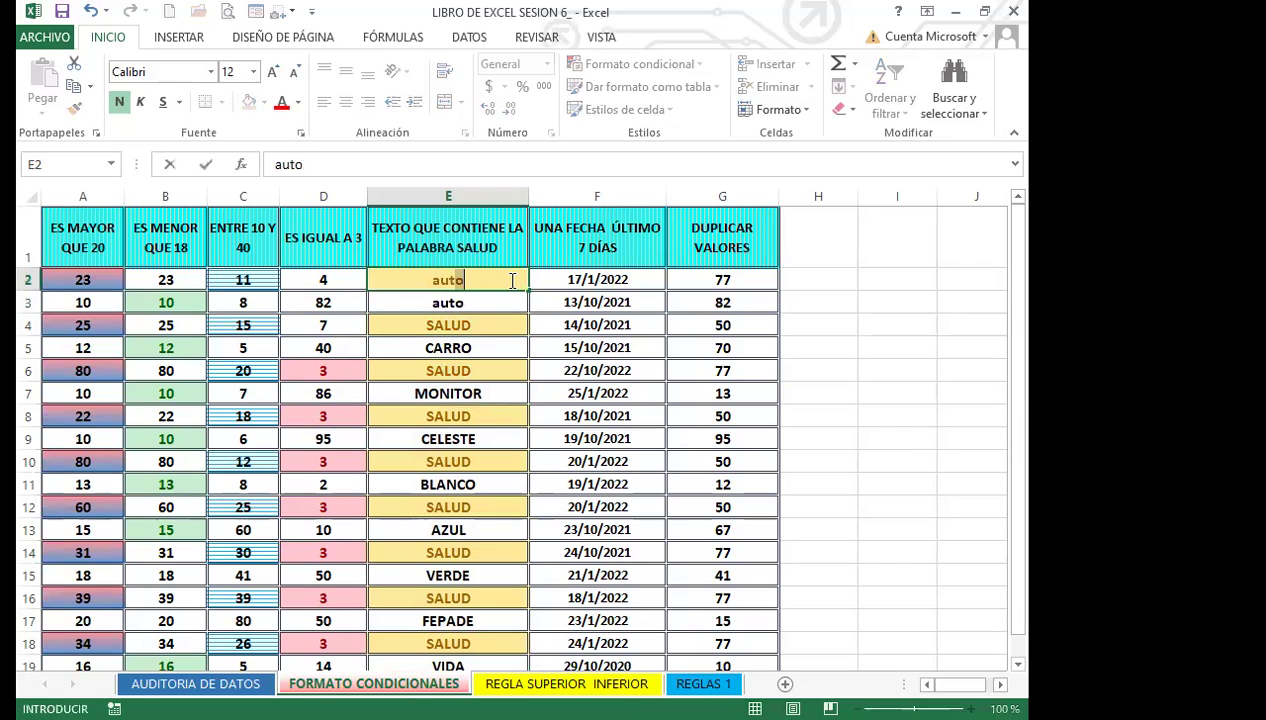
key("Return")
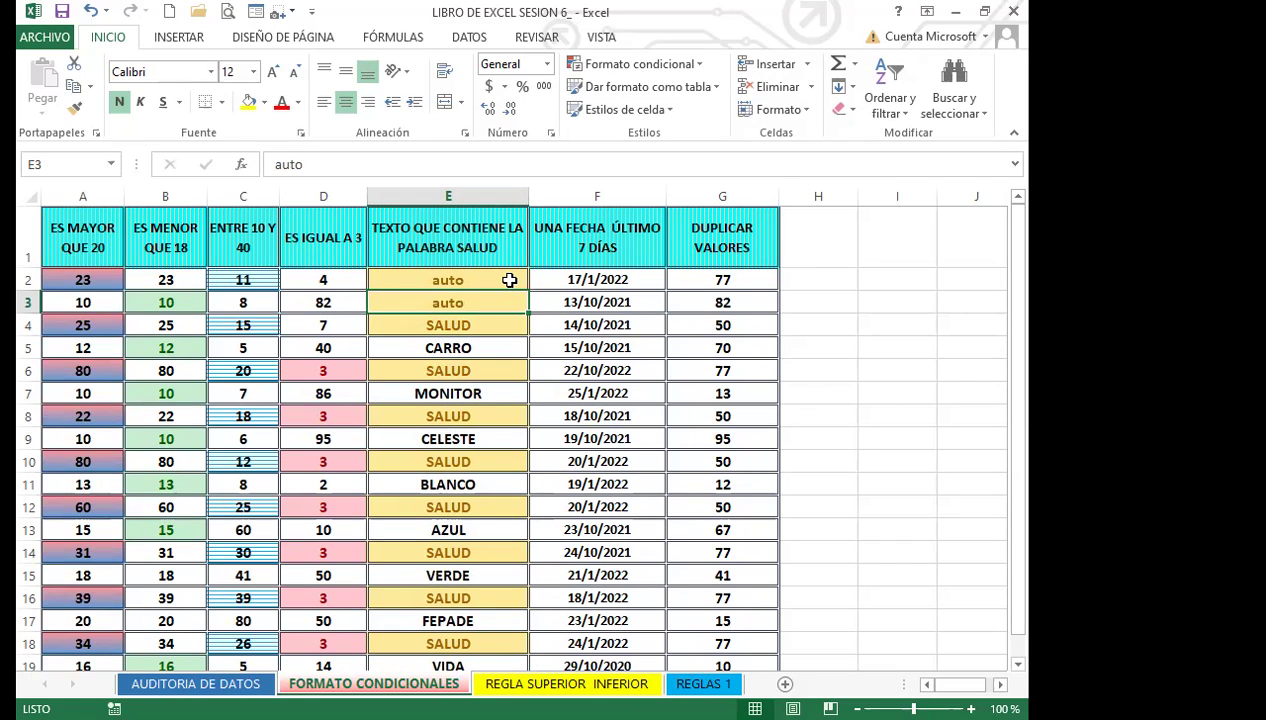
key("ctrl+z")
key("ctrl+z")
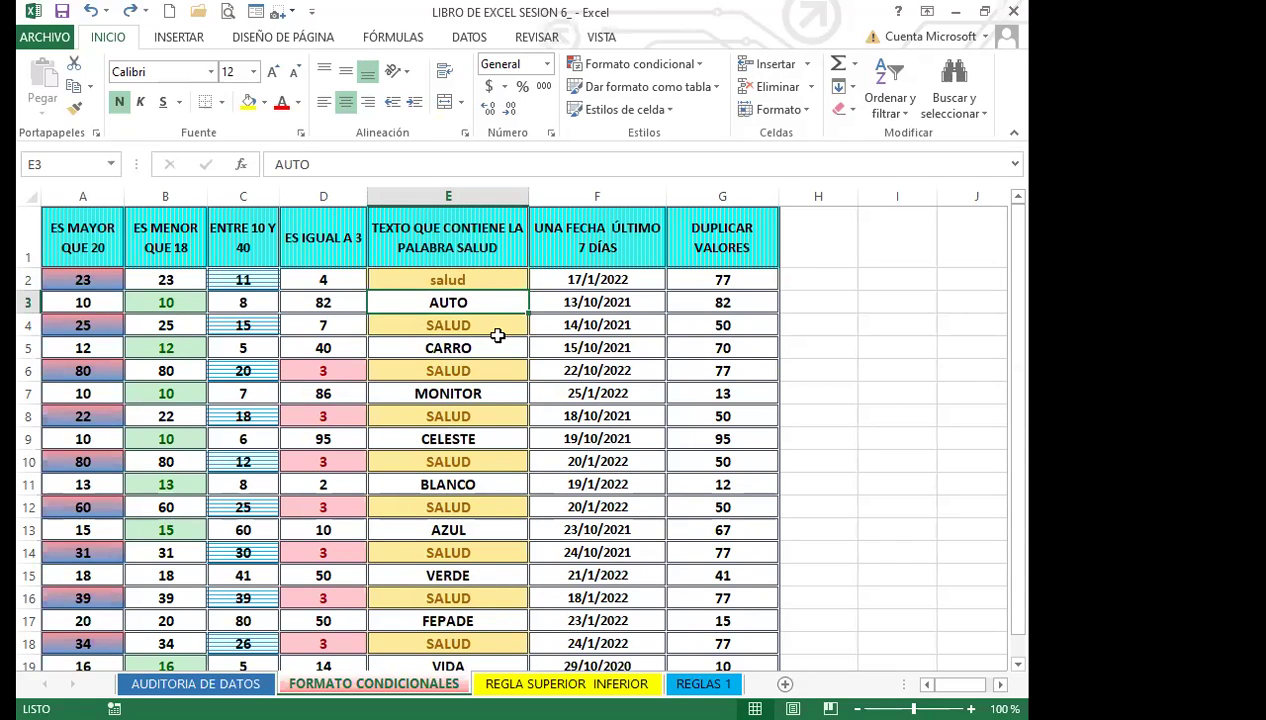
Step: Test the text rule by replacing the content of E4 with fff
left_click(493, 328)
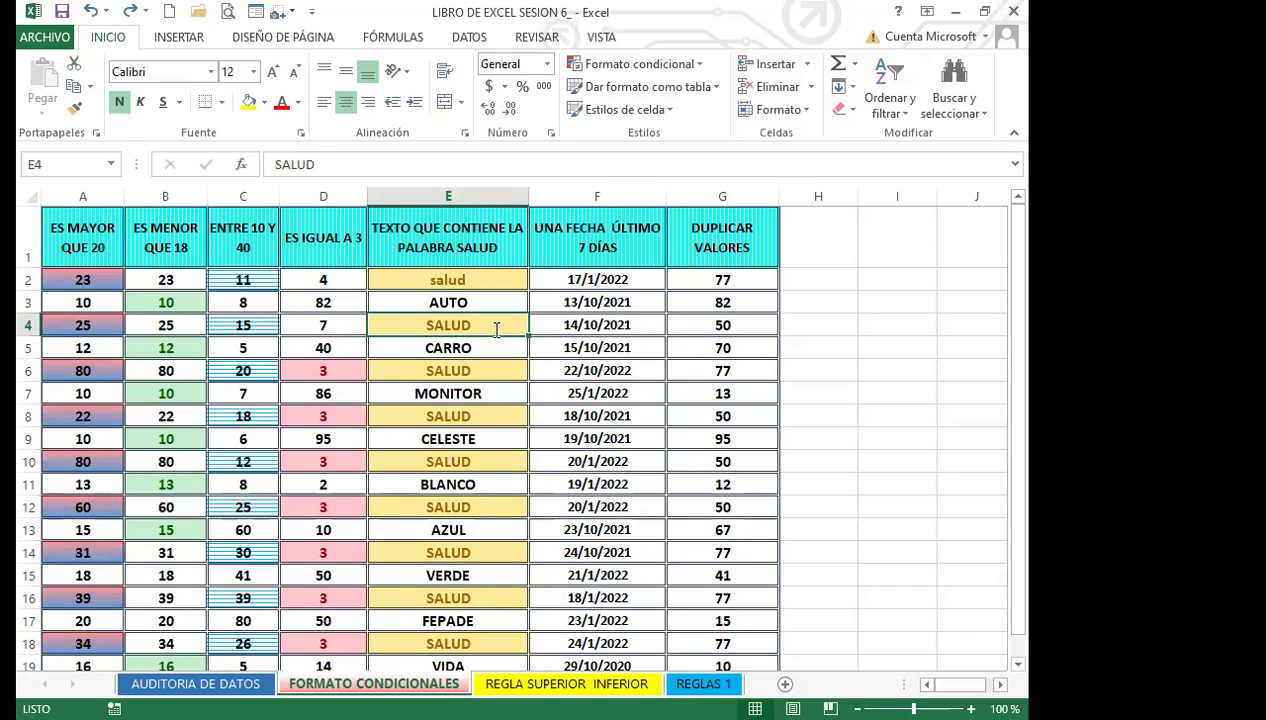
type("fff")
key("Return")
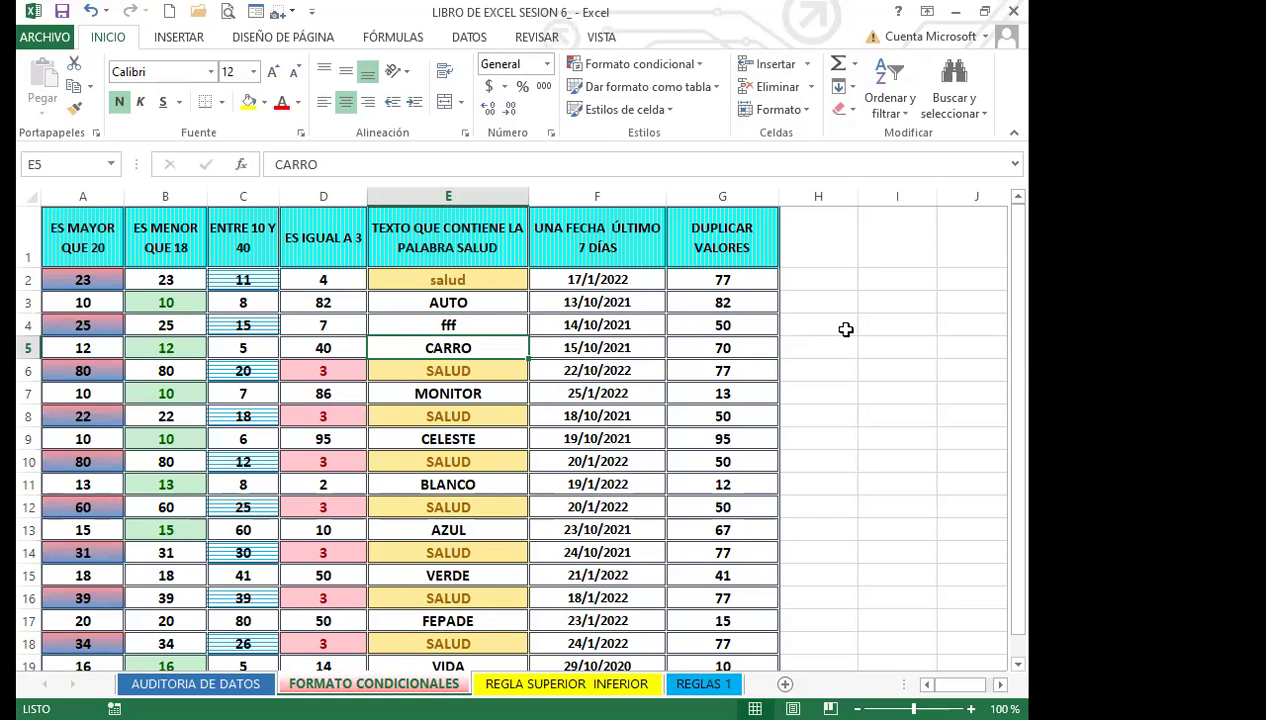
left_click(862, 396)
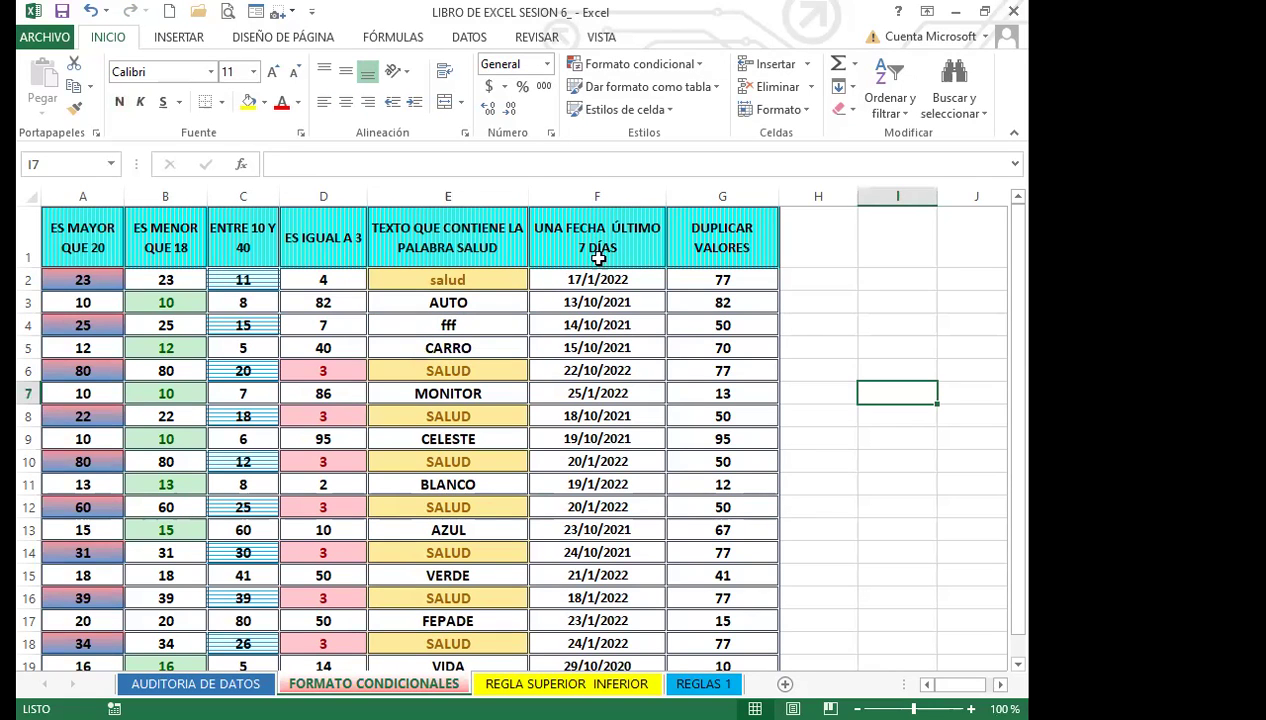
Step: Create a "Una fecha" highlight rule for the dates in F2:F20 with the period "En los últimos 7 días"
left_click_drag(641, 280, 620, 612)
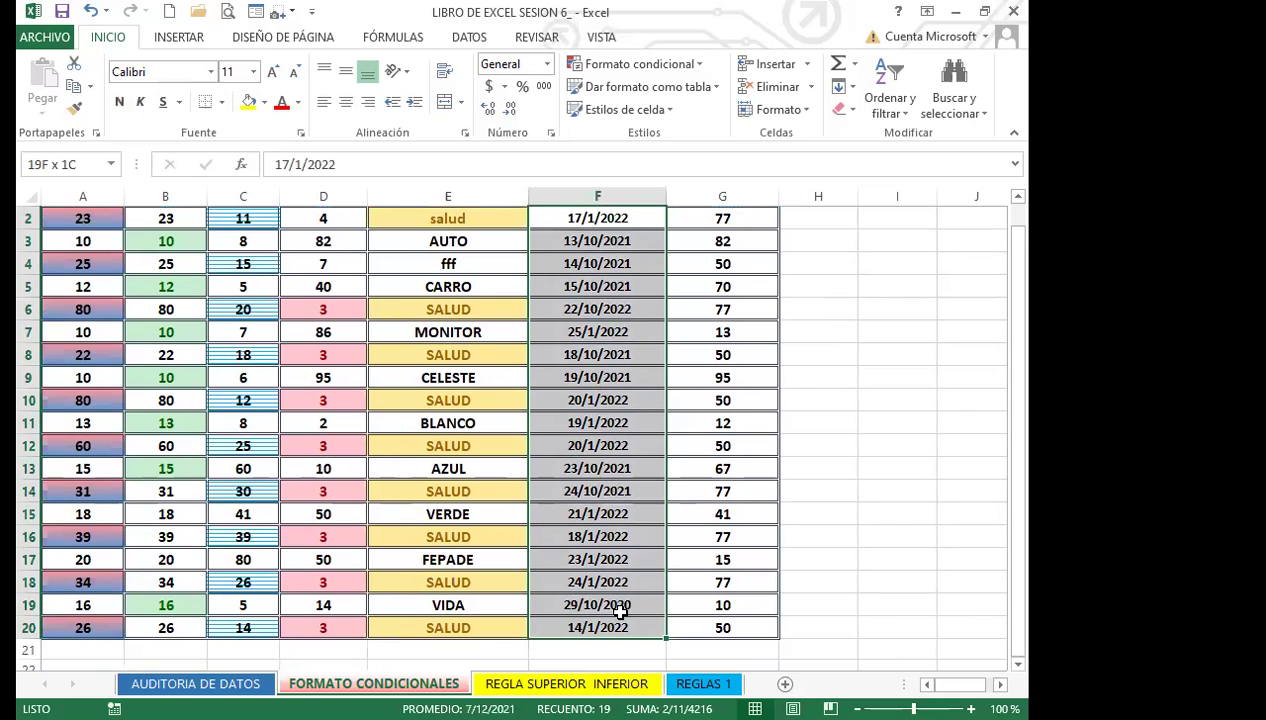
scroll(622, 620, "down", 1)
scroll(590, 505, "up", 1)
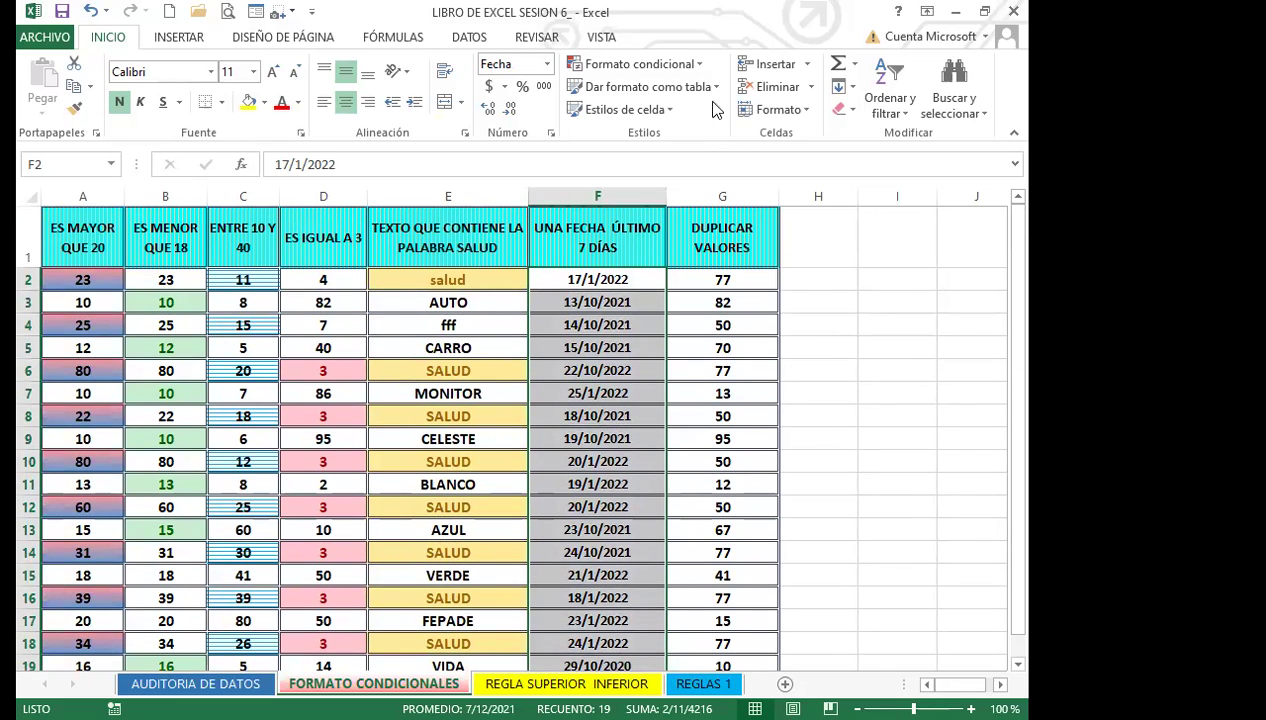
left_click(698, 66)
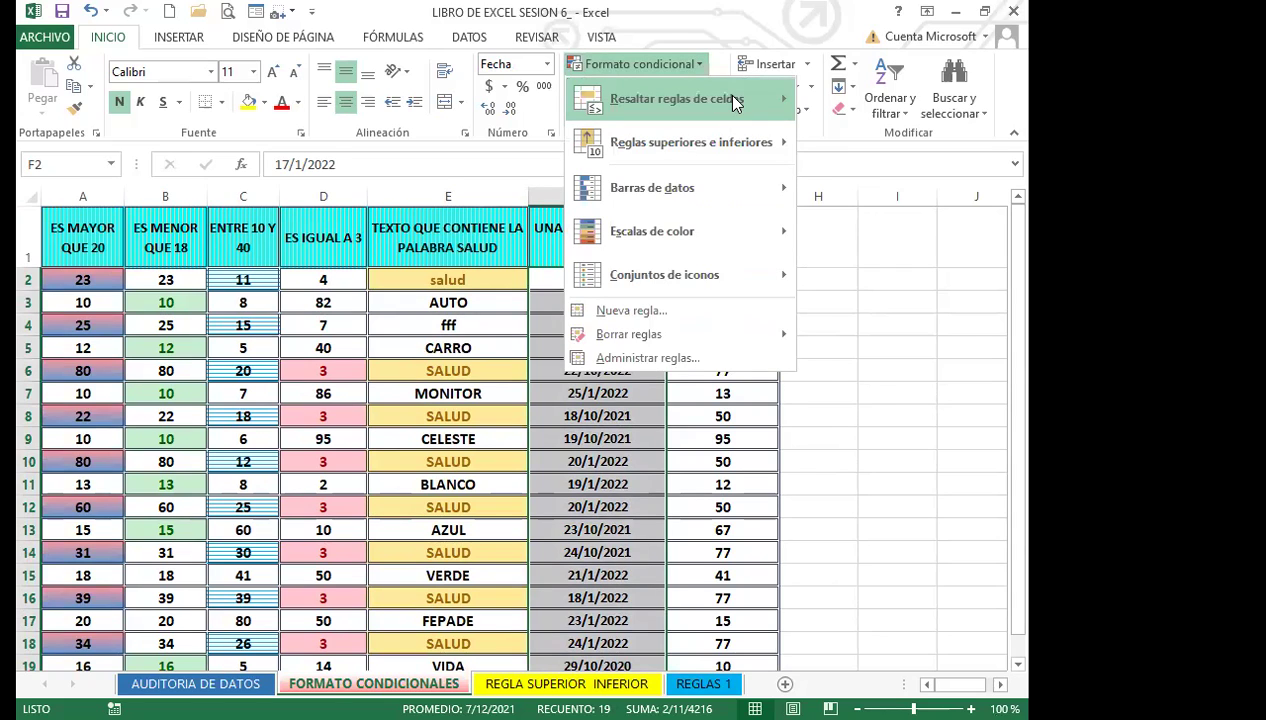
mouse_move(729, 99)
left_click(874, 320)
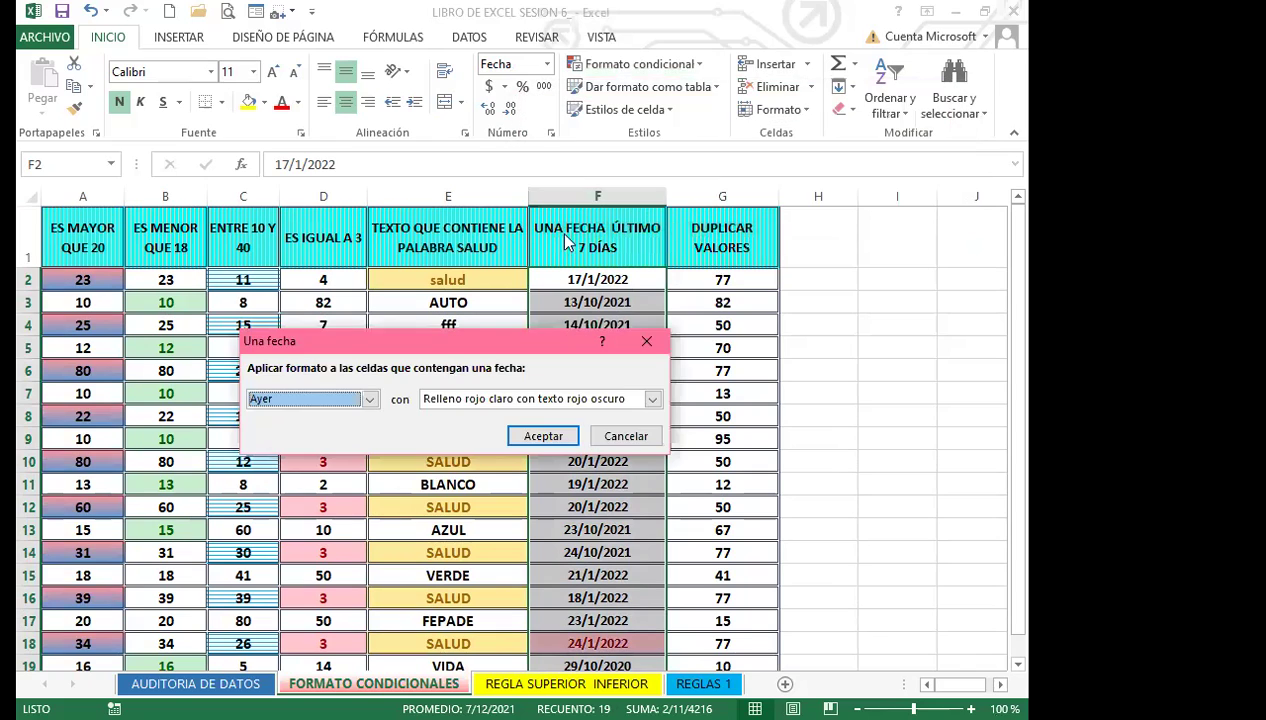
left_click(369, 400)
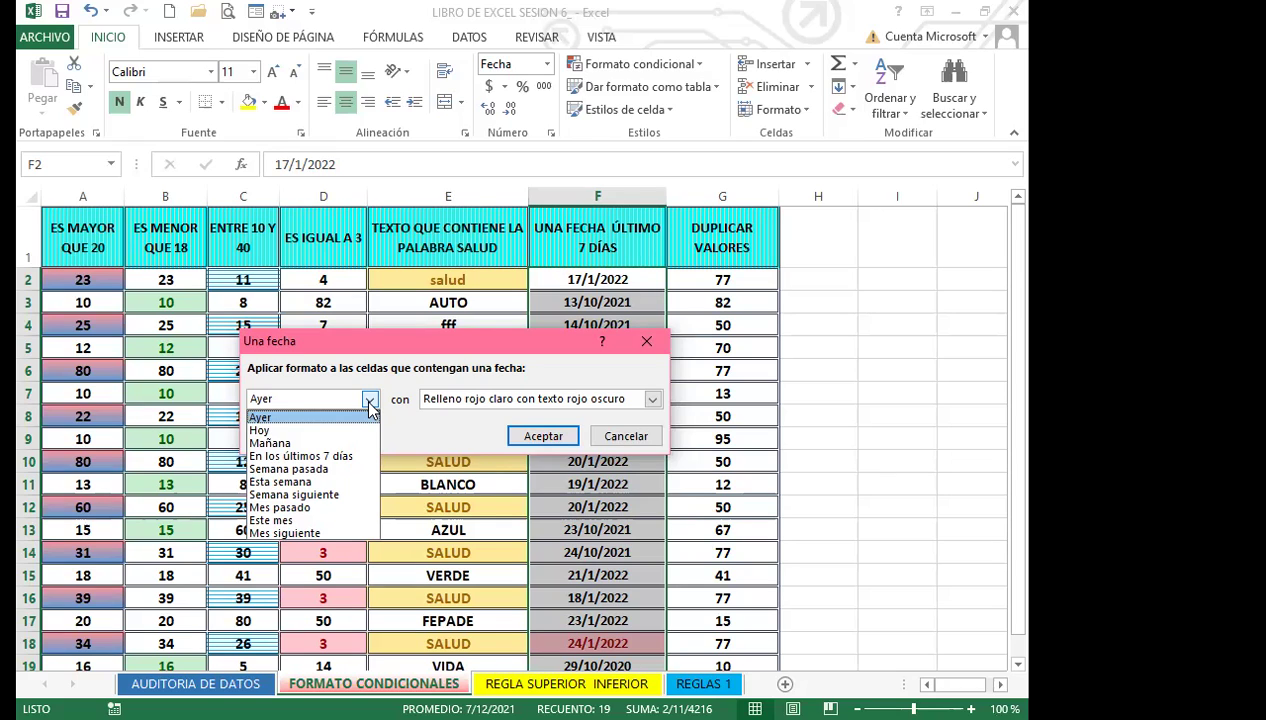
left_click(320, 456)
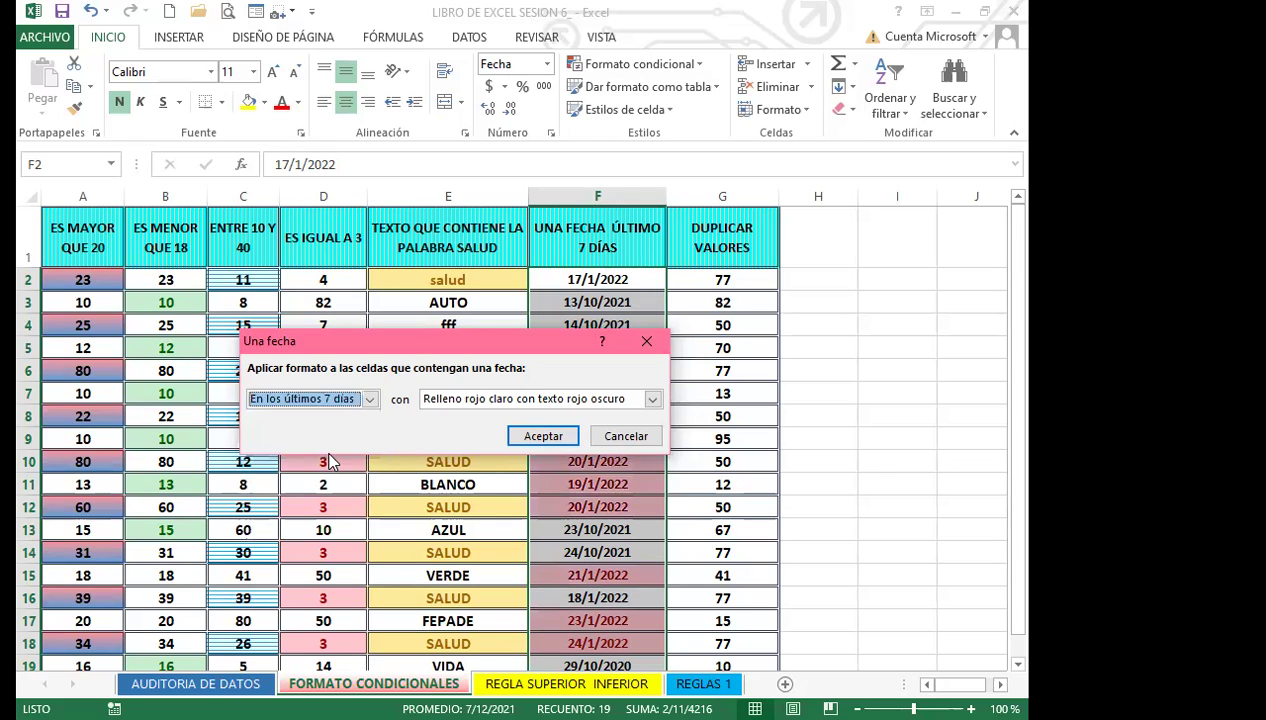
Step: Give the date rule a custom format with a dark orange fill and apply it to column F
left_click(652, 398)
left_click(481, 494)
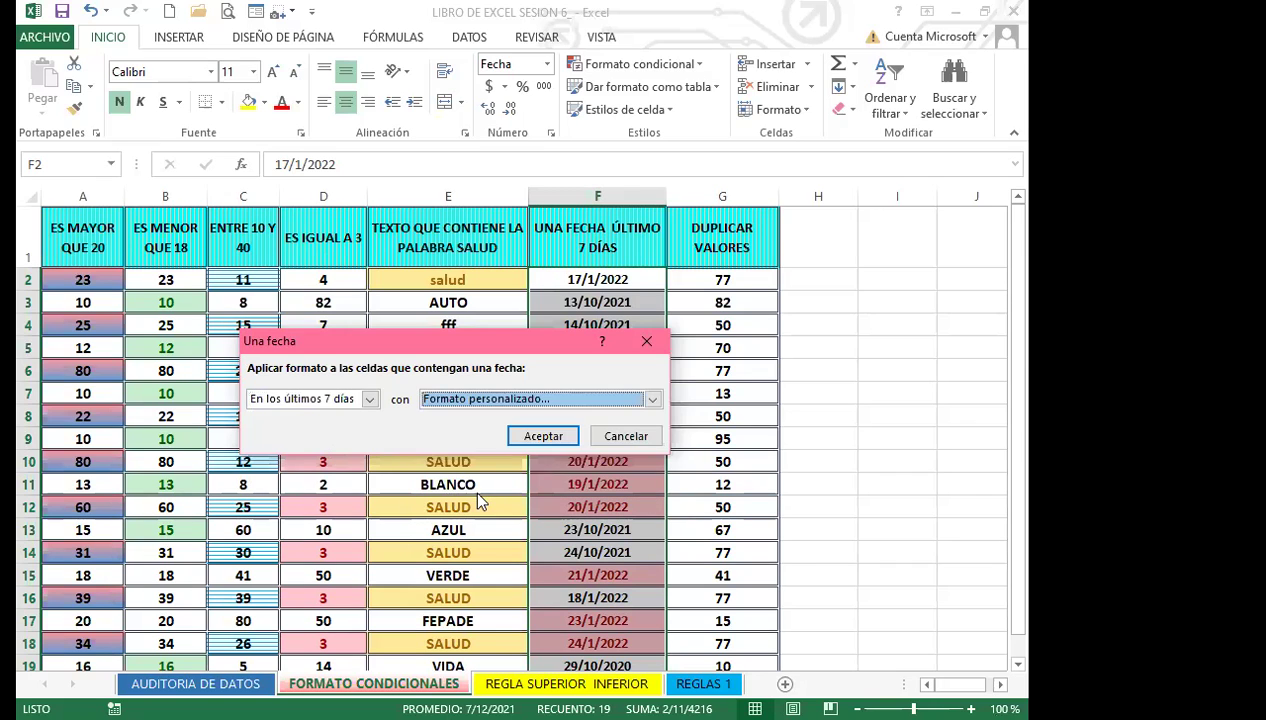
left_click(581, 195)
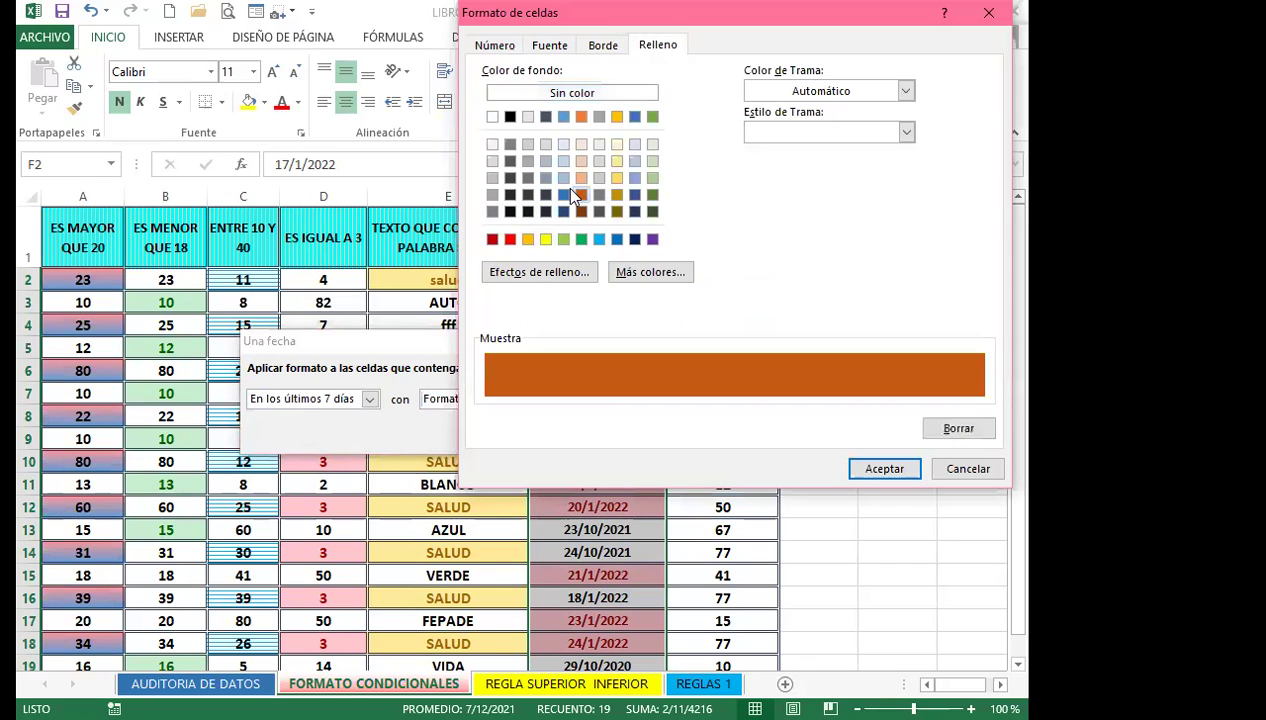
left_click(887, 468)
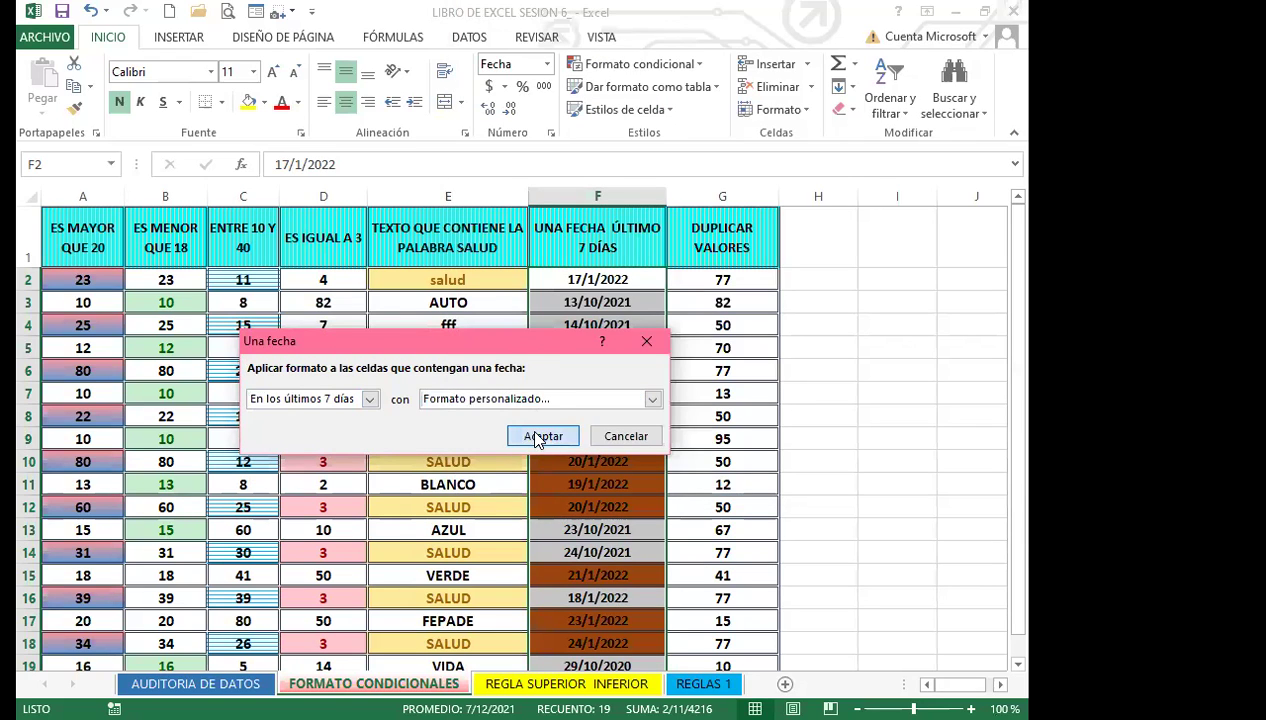
left_click(540, 436)
scroll(615, 520, "down", 1)
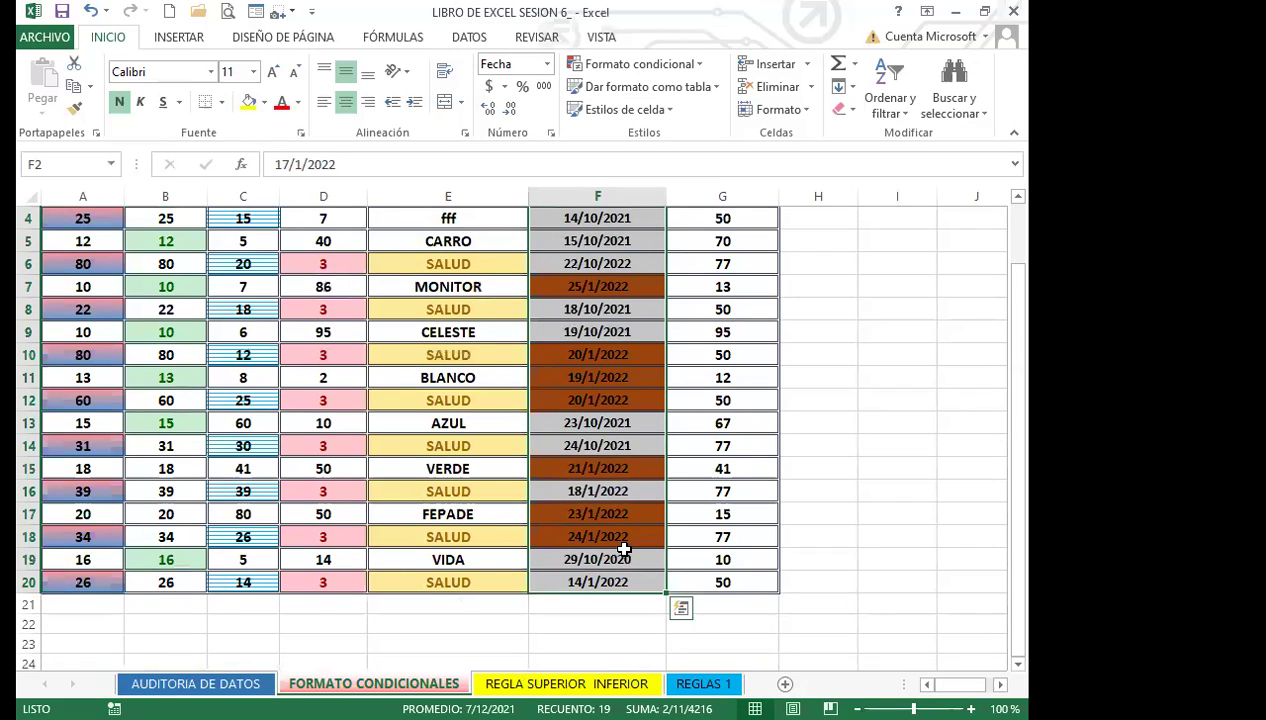
scroll(623, 548, "up", 1)
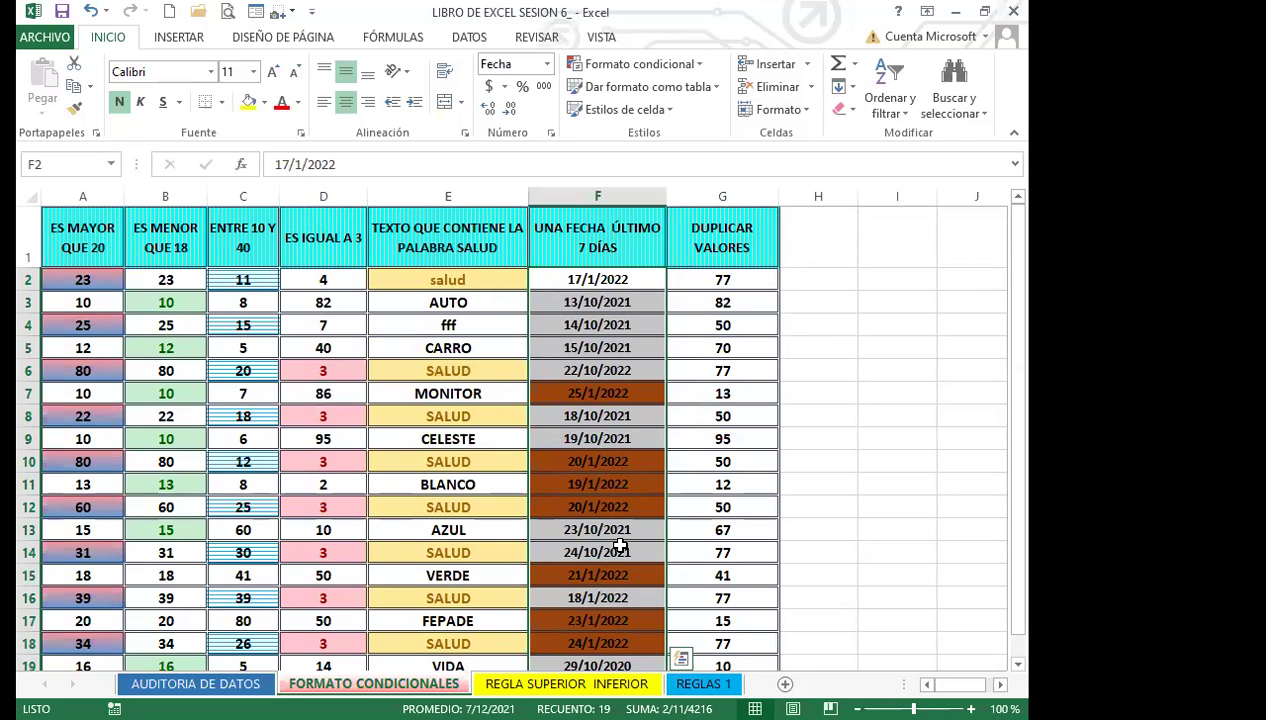
Step: Copy the DUPLICAR VALORES column G1:G20 and paste it transposed into row 25, starting at A25
left_click(728, 254)
left_click_drag(728, 254, 729, 665)
left_click(72, 95)
scroll(57, 472, "up", 1)
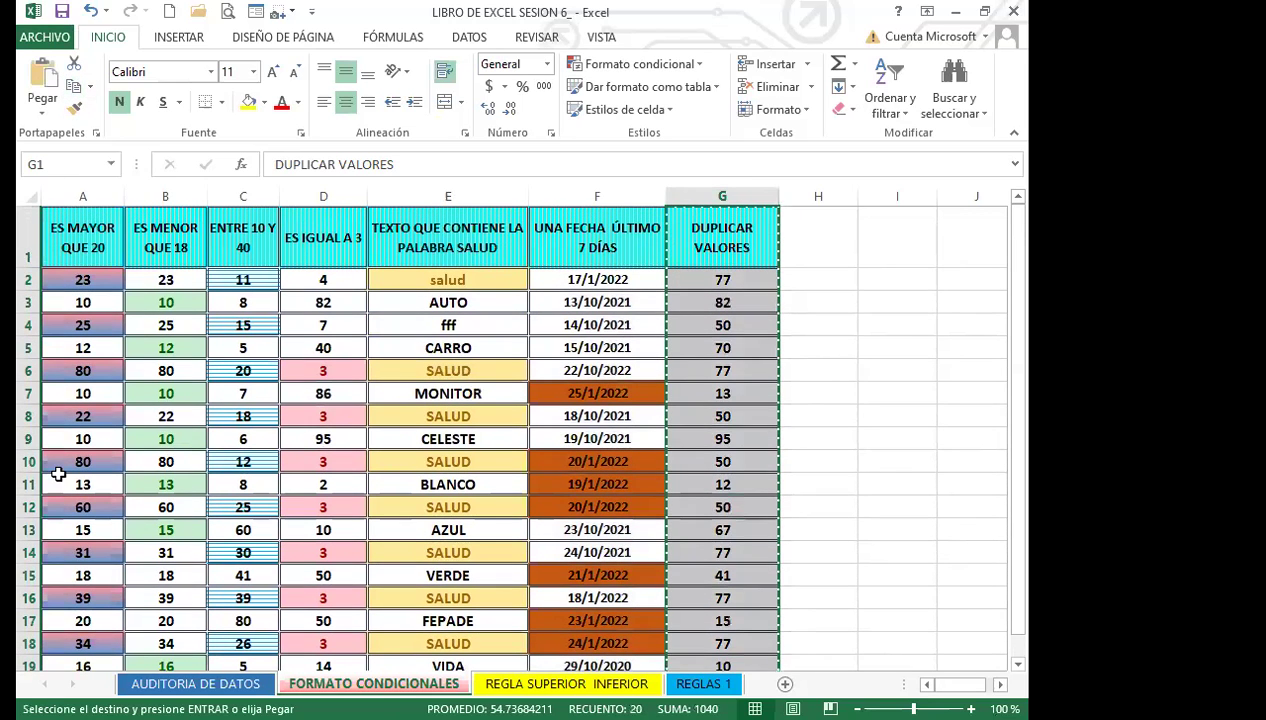
scroll(73, 415, "down", 5)
left_click(80, 410)
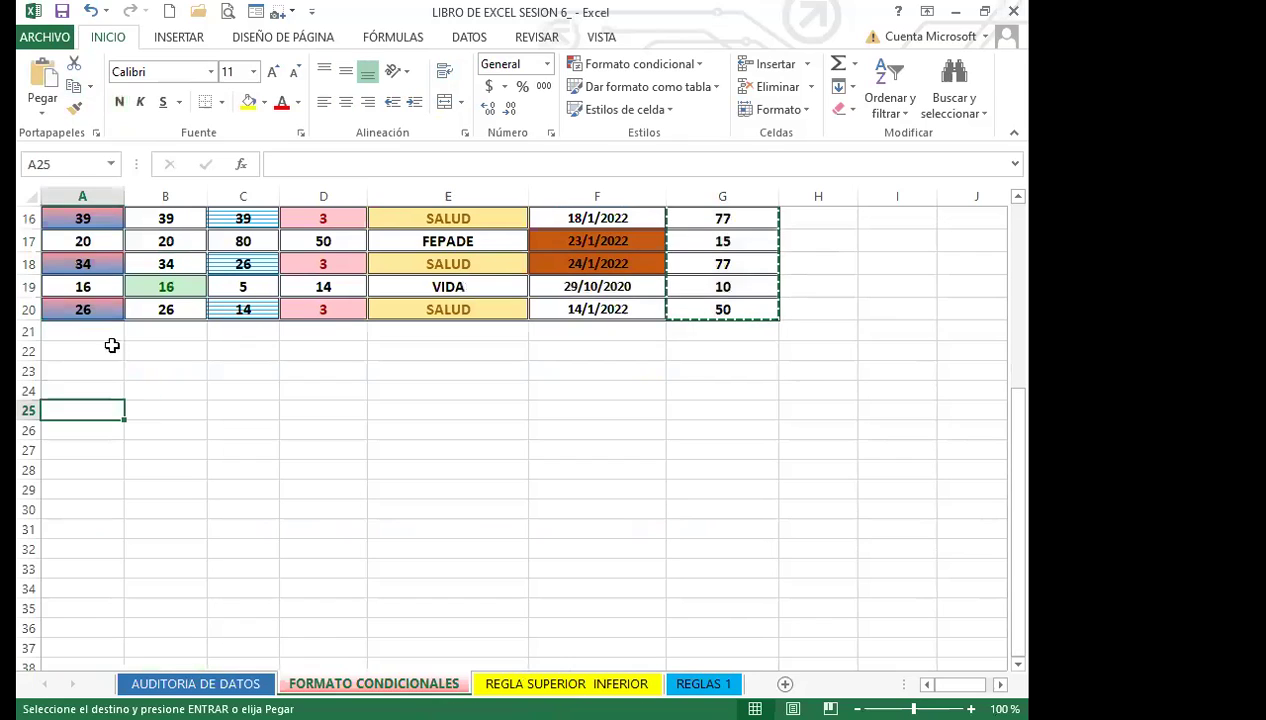
left_click(42, 106)
left_click(97, 323)
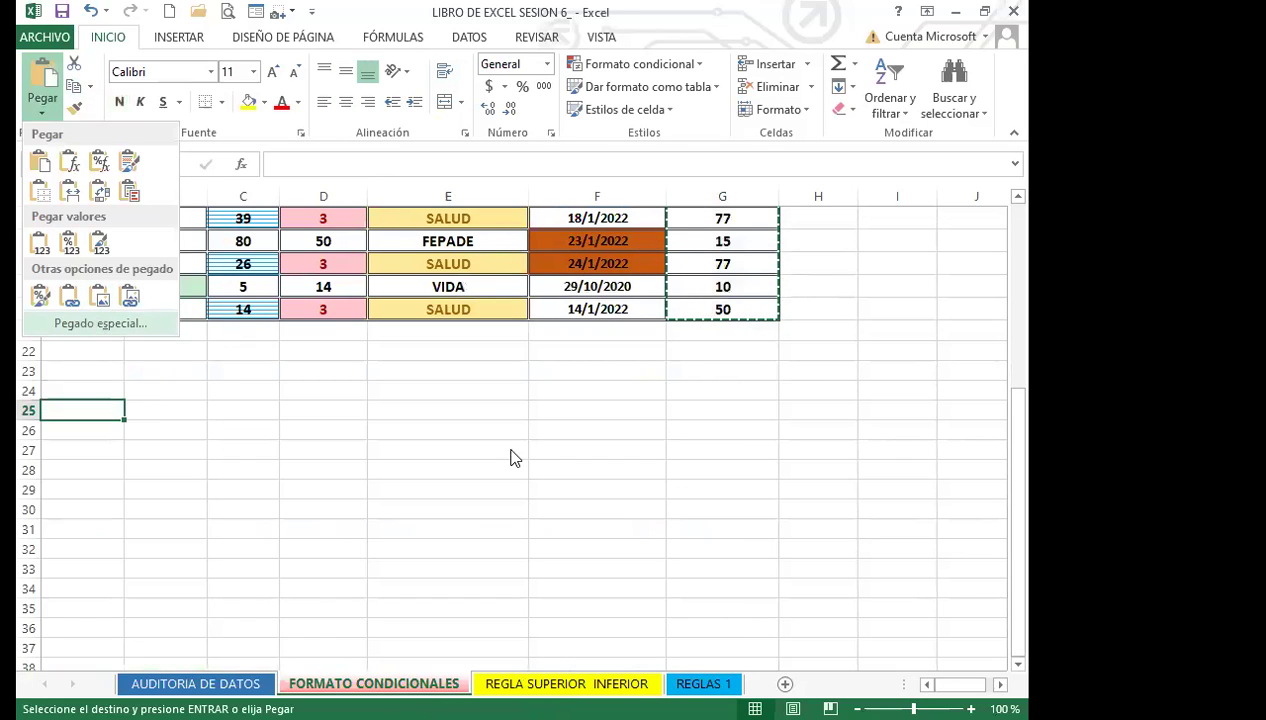
left_click(471, 487)
left_click(612, 522)
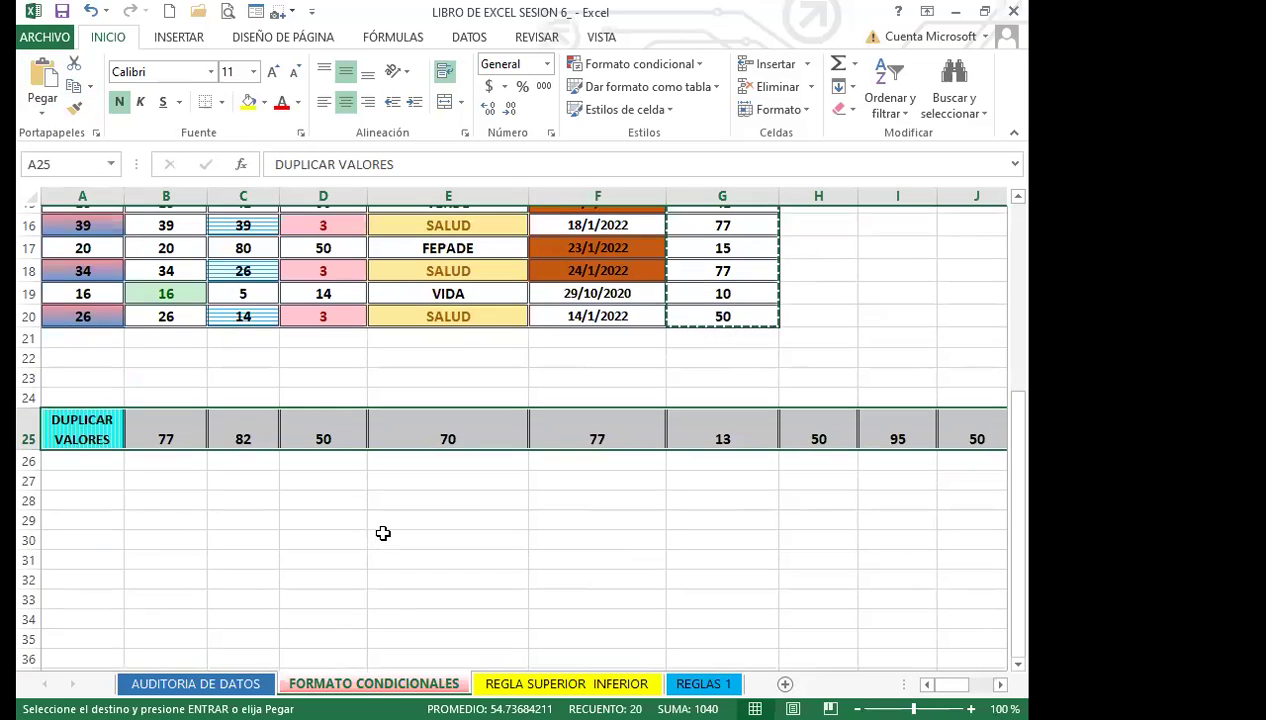
Step: Create a "Duplicar valores" highlight rule for the transposed values in row 25, keeping the option "Duplicar"
scroll(383, 533, "up", 3)
scroll(381, 534, "up", 1)
scroll(290, 553, "down", 4)
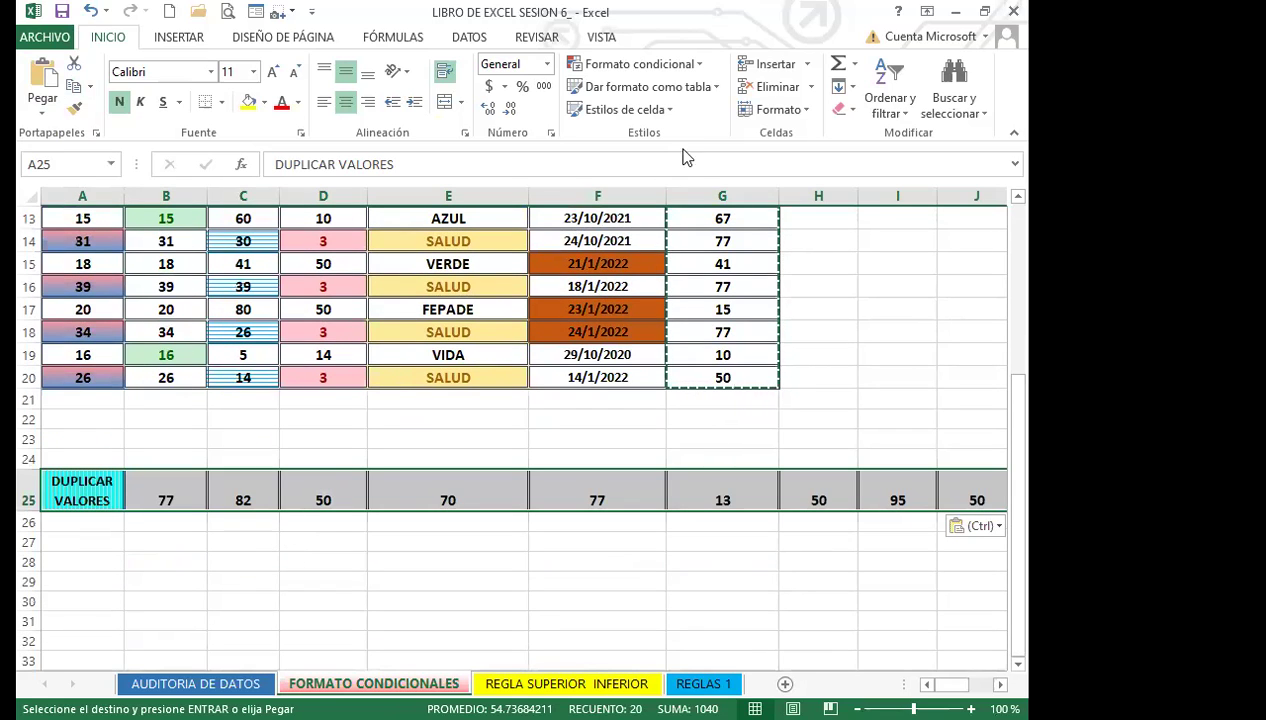
left_click(700, 66)
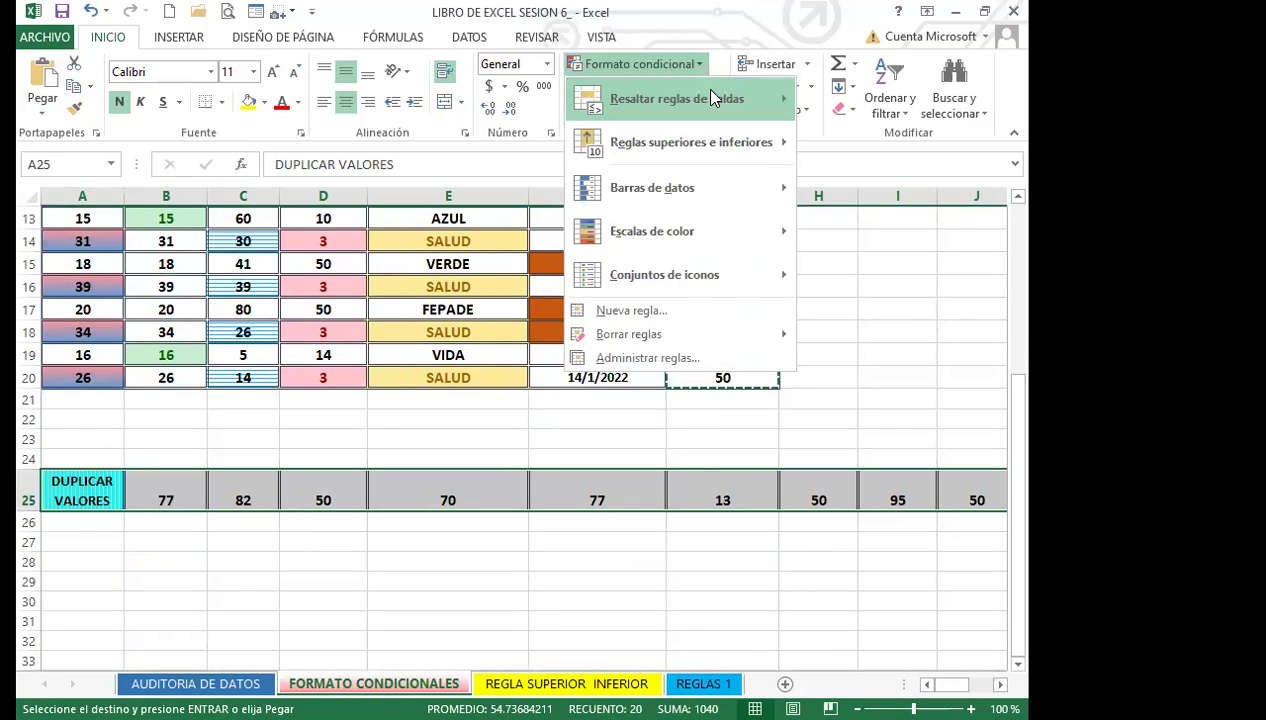
mouse_move(702, 98)
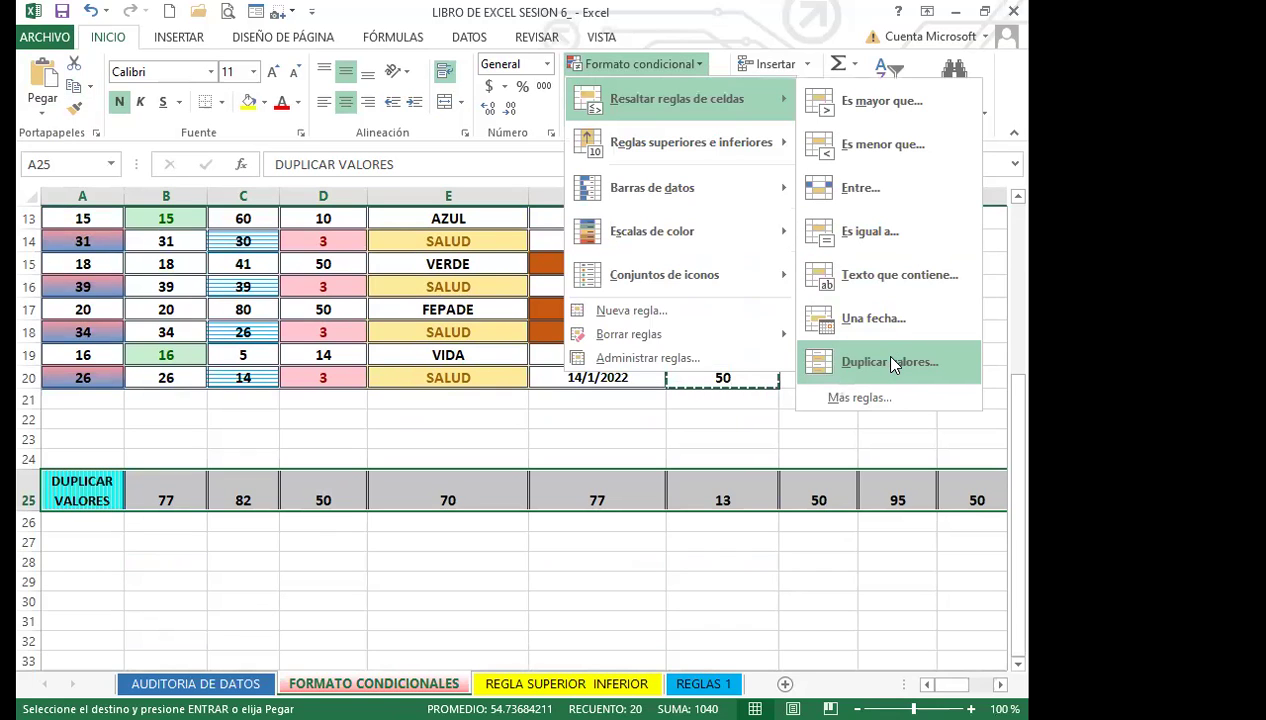
left_click(888, 361)
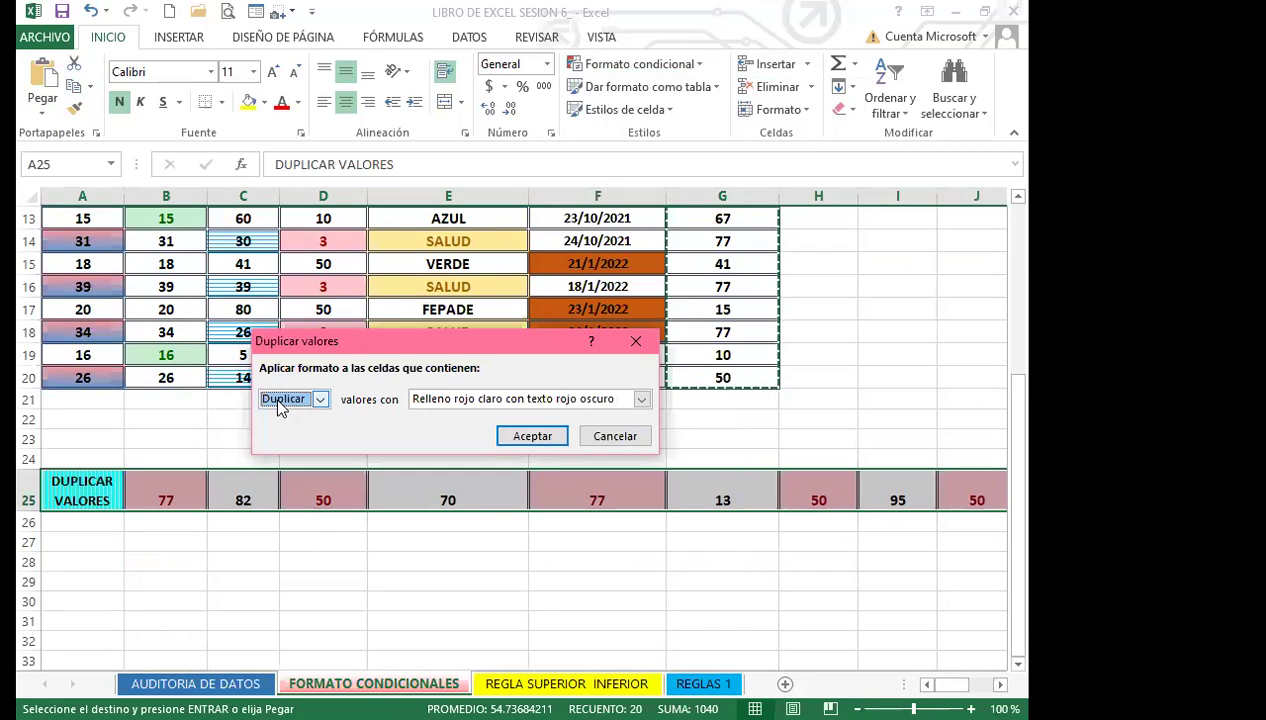
left_click(320, 399)
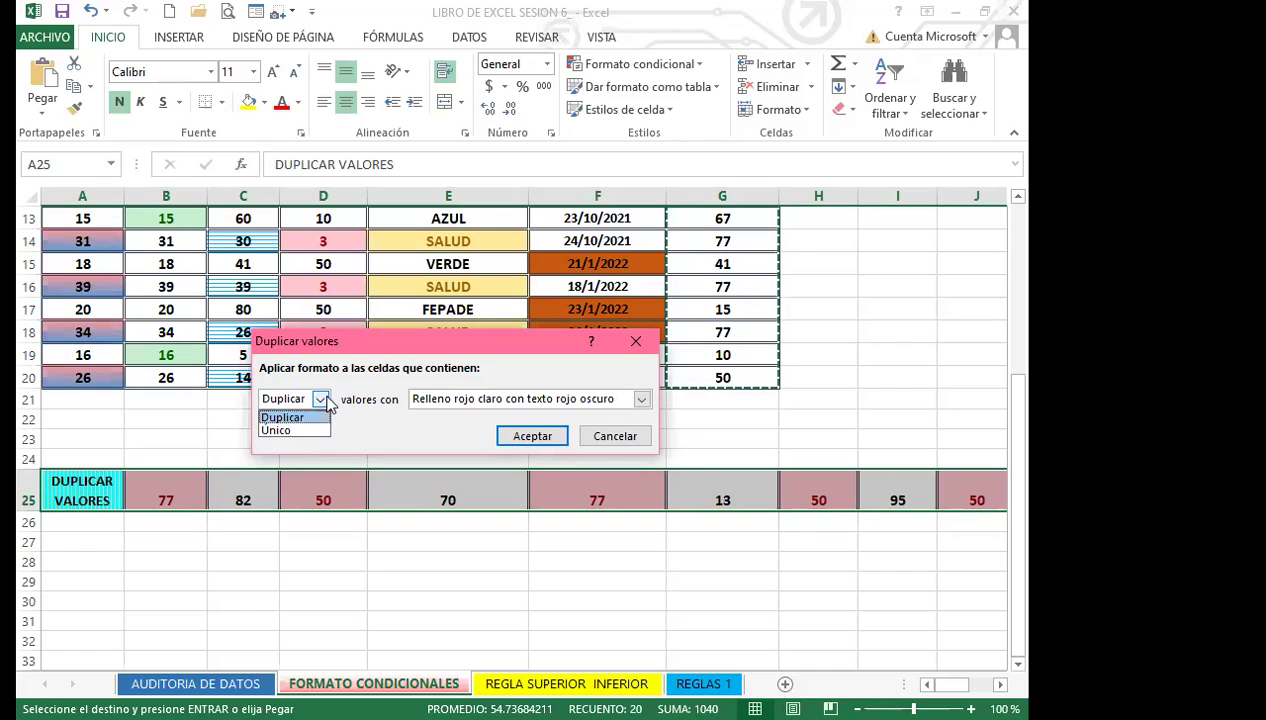
left_click(322, 400)
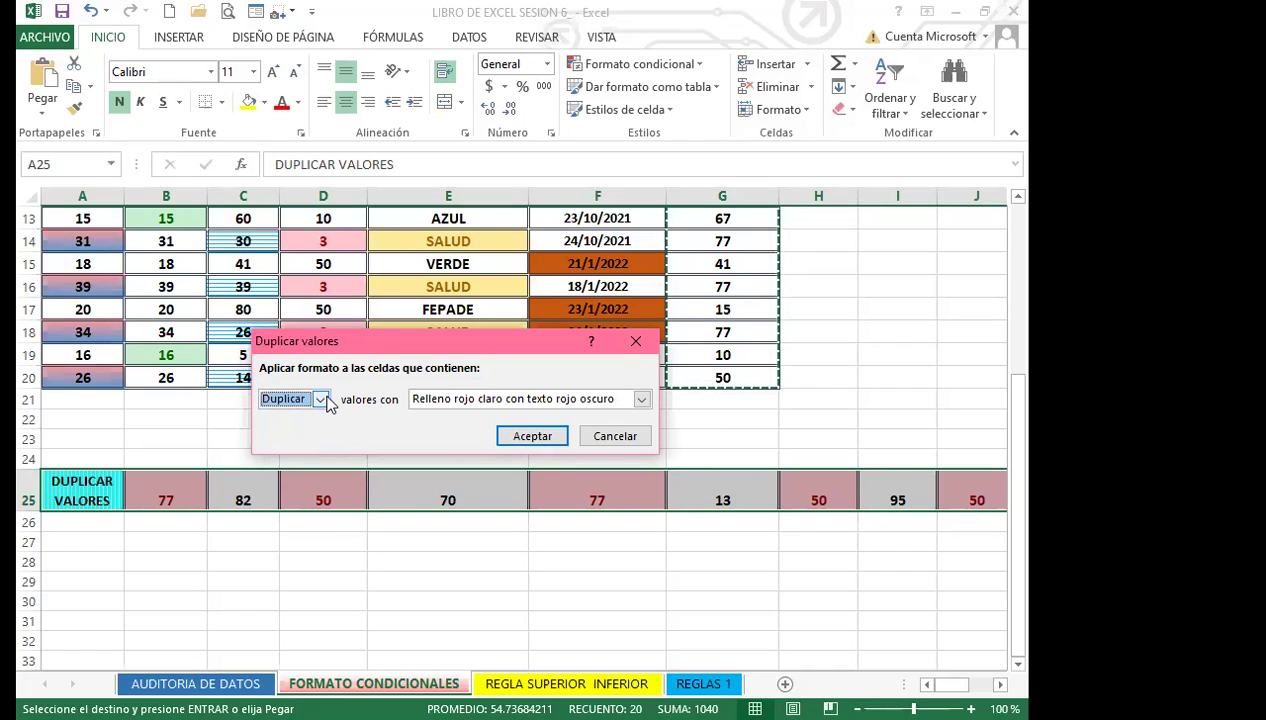
Step: Format the duplicates in row 25 with "Relleno rojo claro con texto rojo oscuro" and apply the rule
left_click(642, 399)
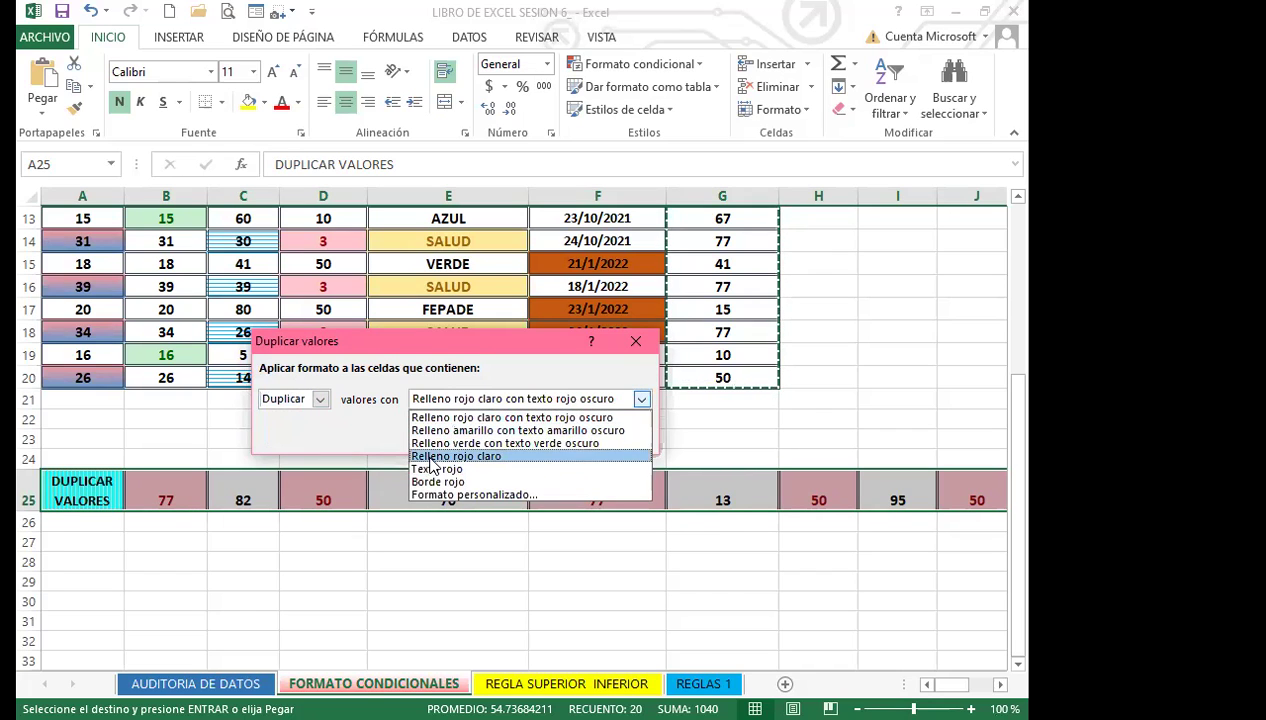
left_click(412, 456)
left_click(642, 399)
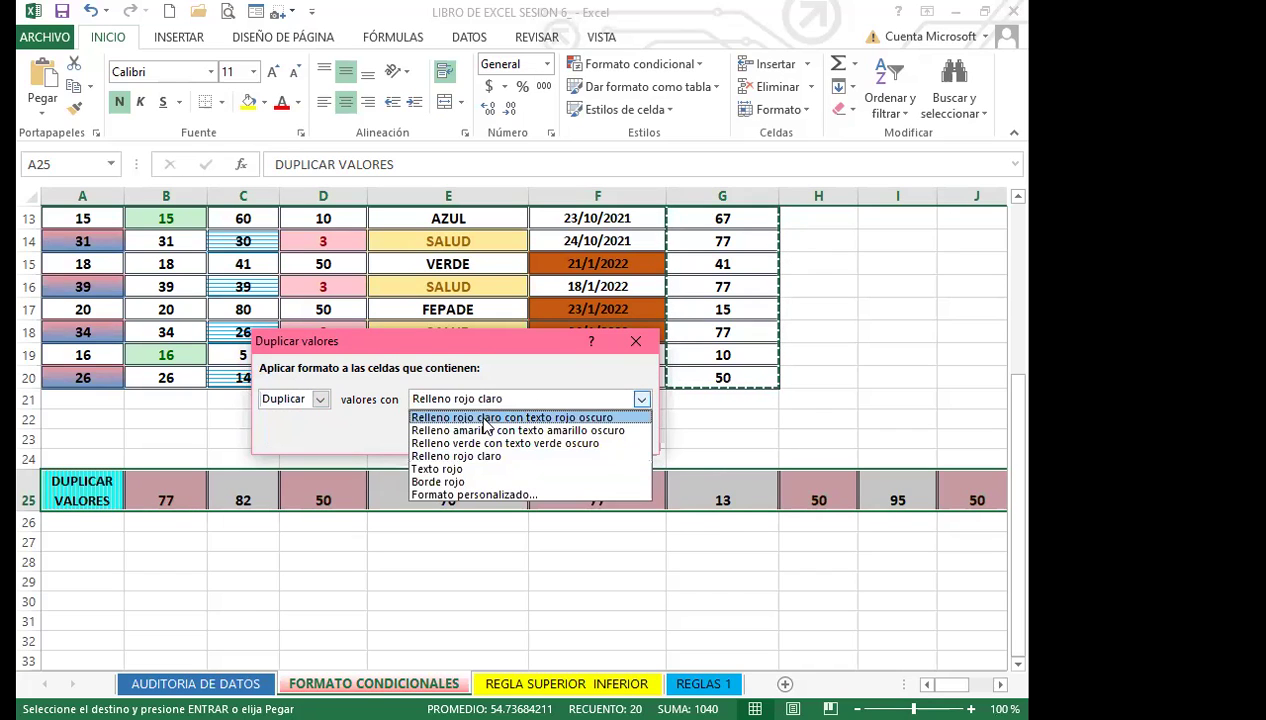
left_click(485, 413)
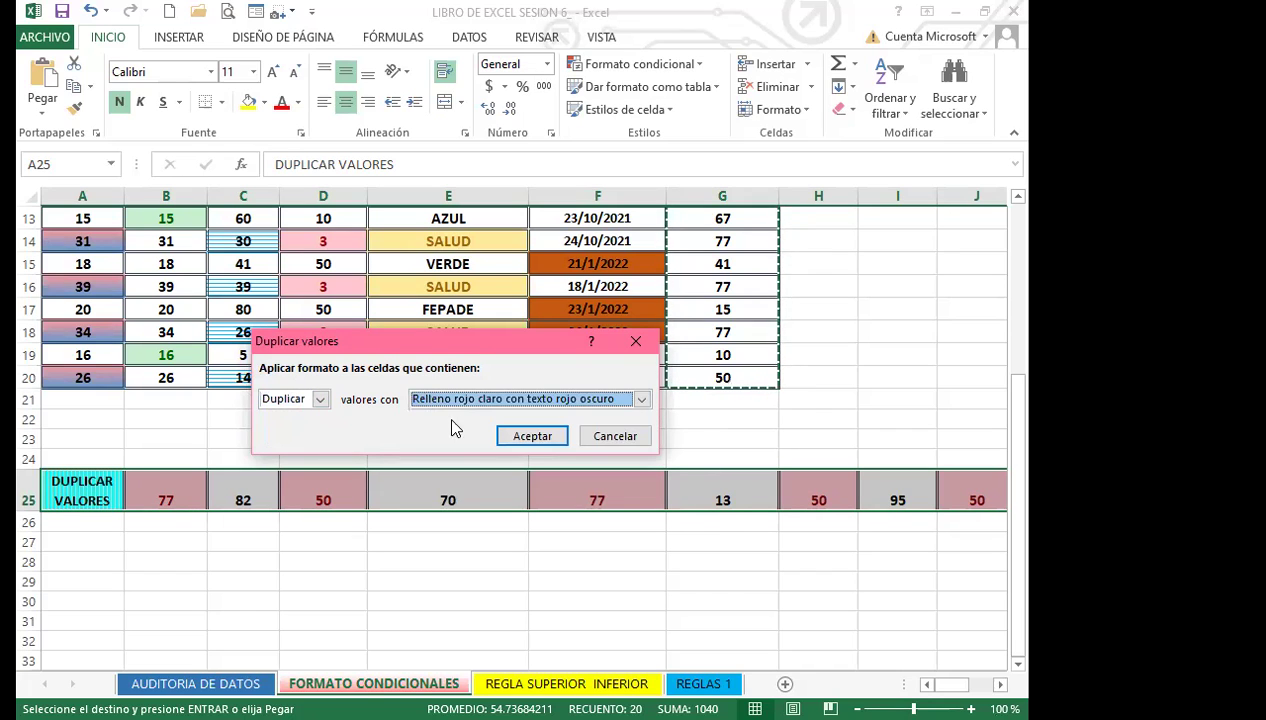
left_click(537, 440)
left_click(430, 561)
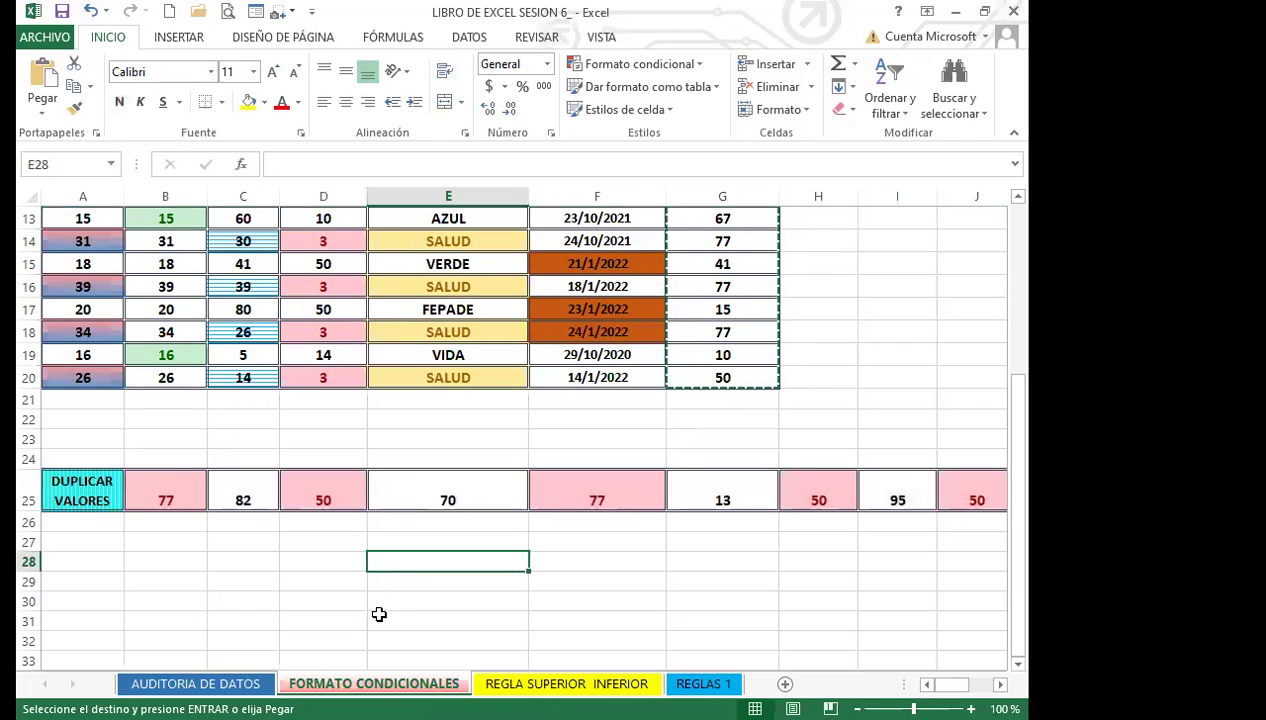
Step: Cancel the pending copy of the DUPLICAR VALORES column G1:G20 and select an empty cell
left_click(606, 582)
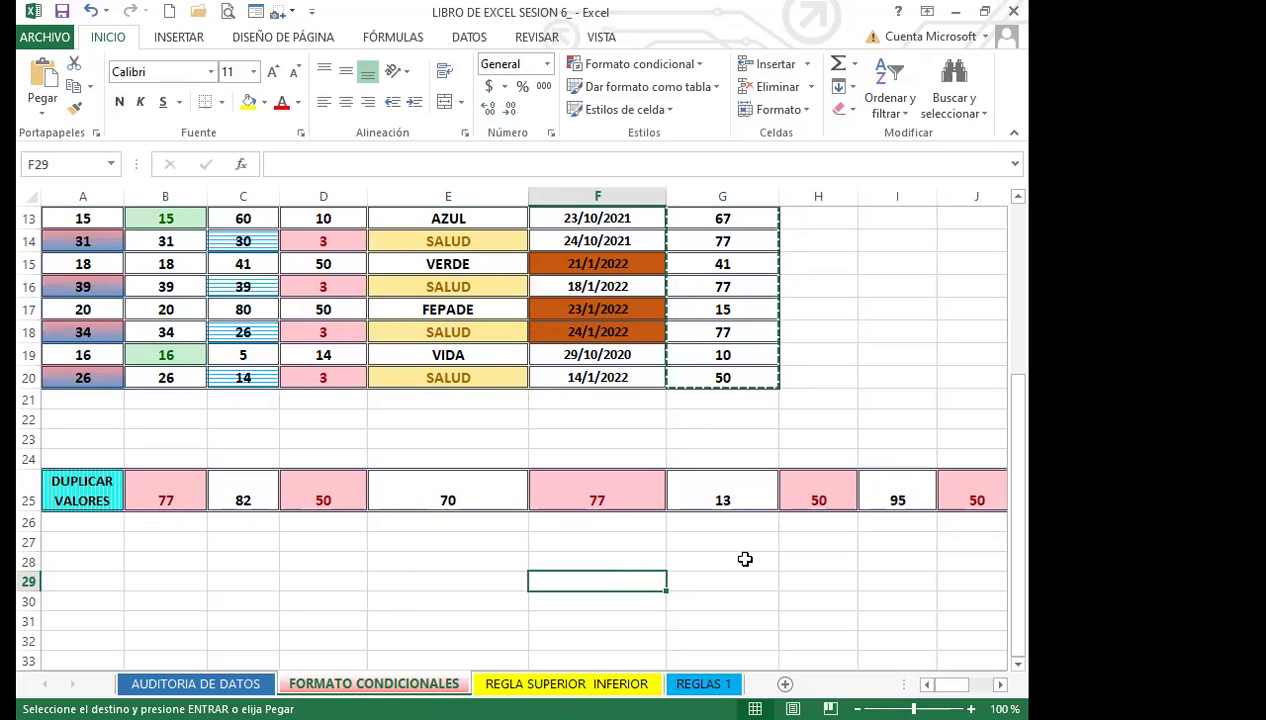
scroll(763, 483, "up", 4)
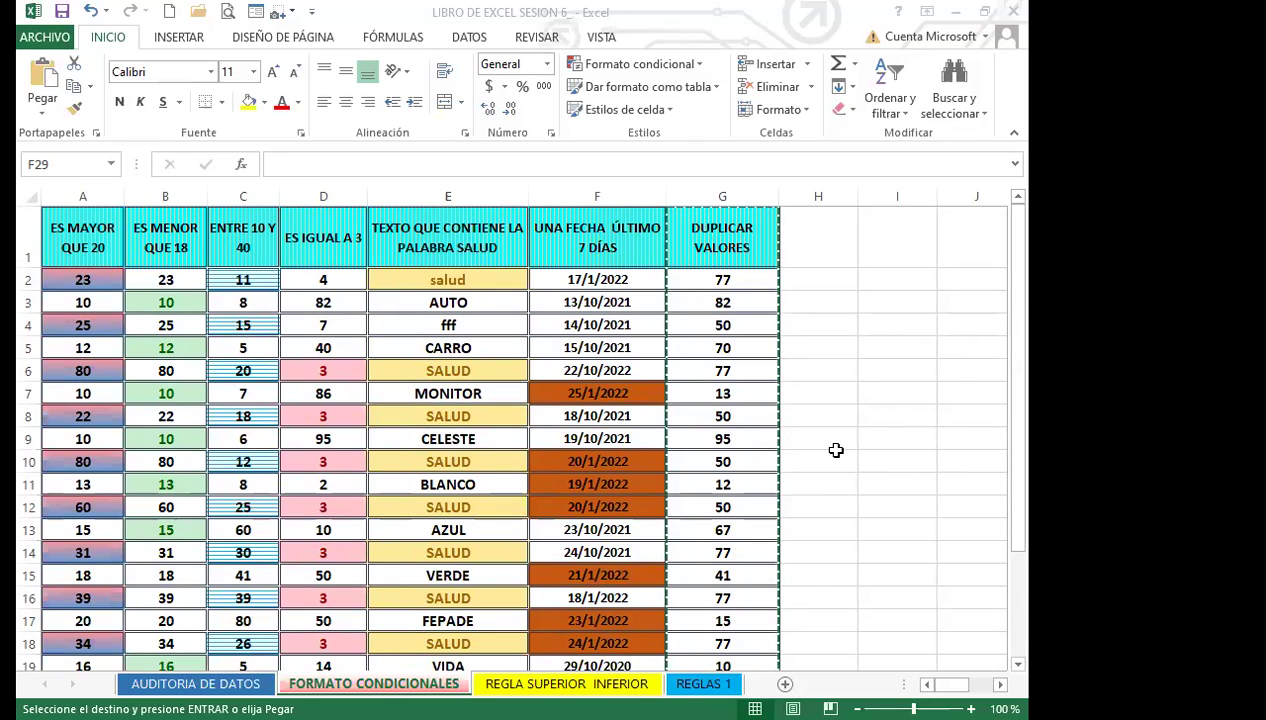
scroll(836, 449, "down", 4)
left_click(567, 440)
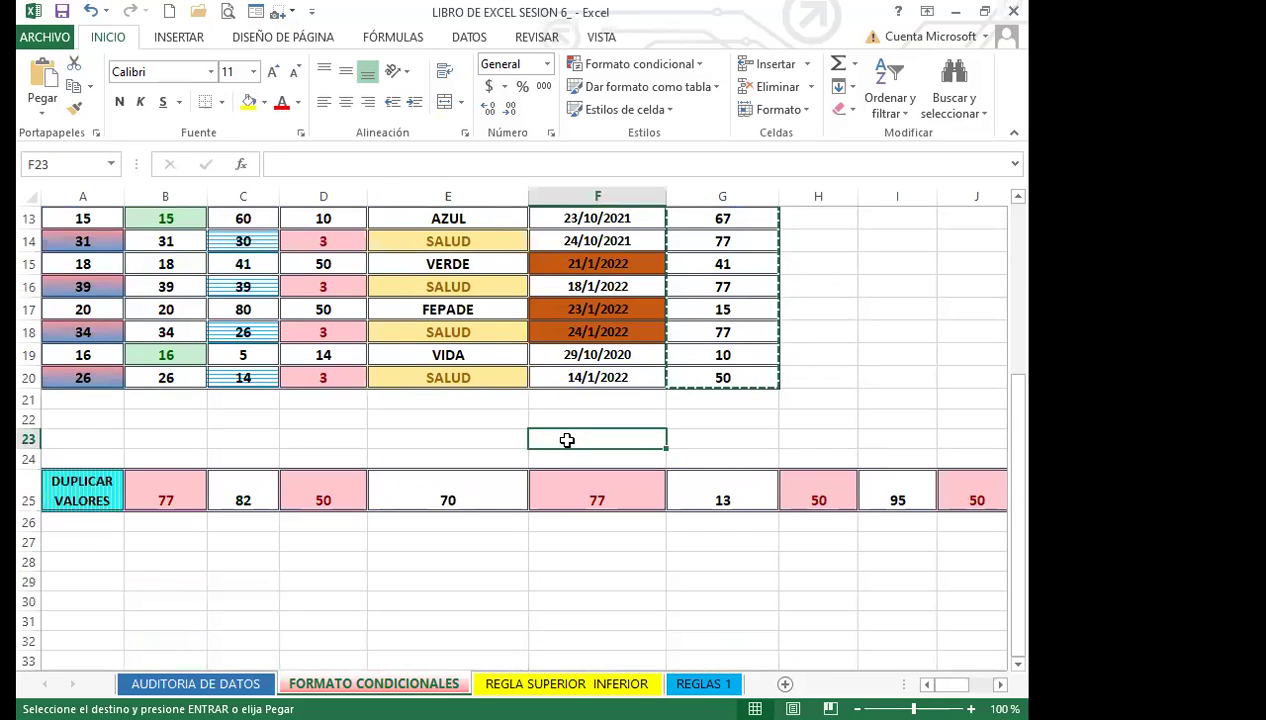
key("Escape")
left_click(539, 420)
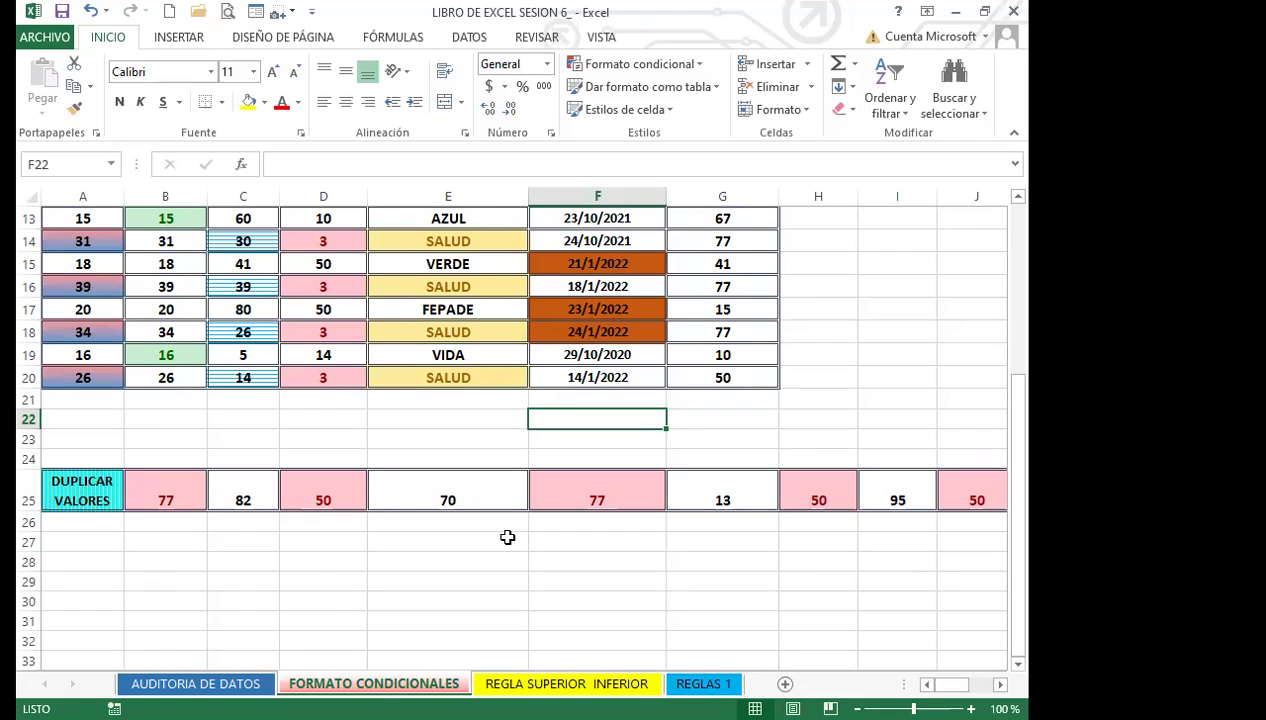
Step: Review the available "Reglas superiores e inferiores" types and switch to the REGLA SUPERIOR INFERIOR sheet
left_click(697, 63)
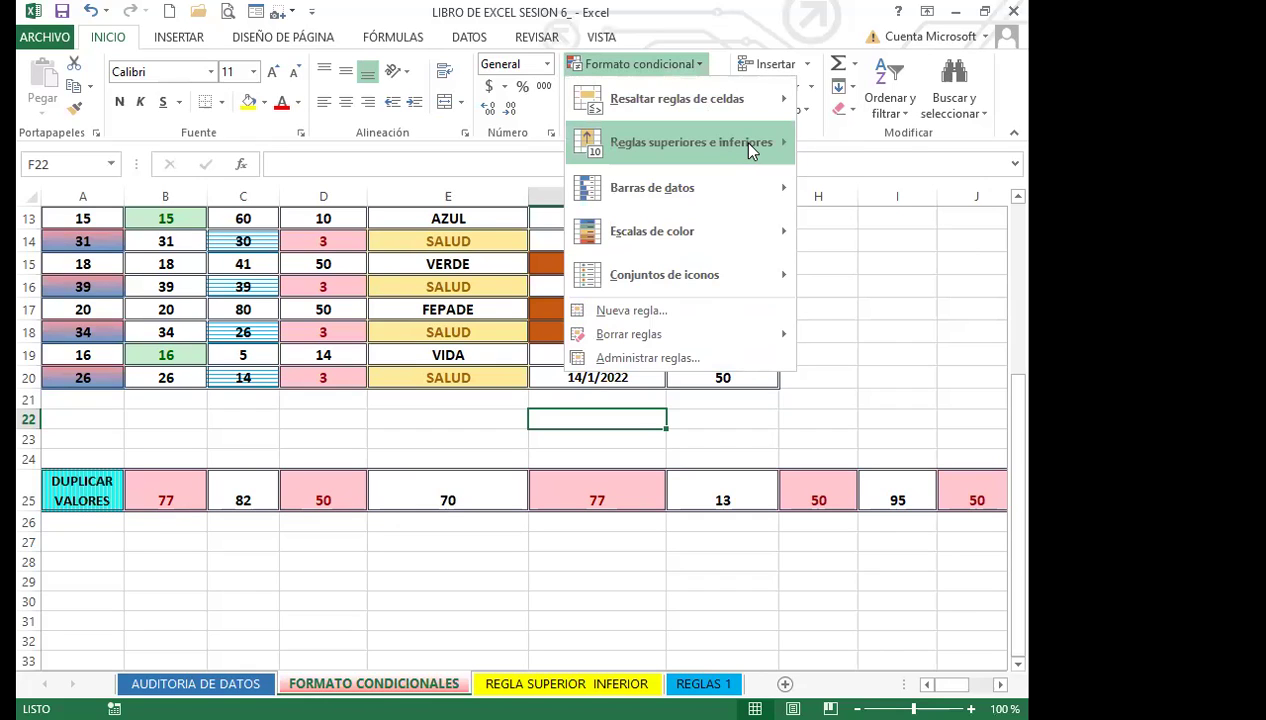
mouse_move(785, 145)
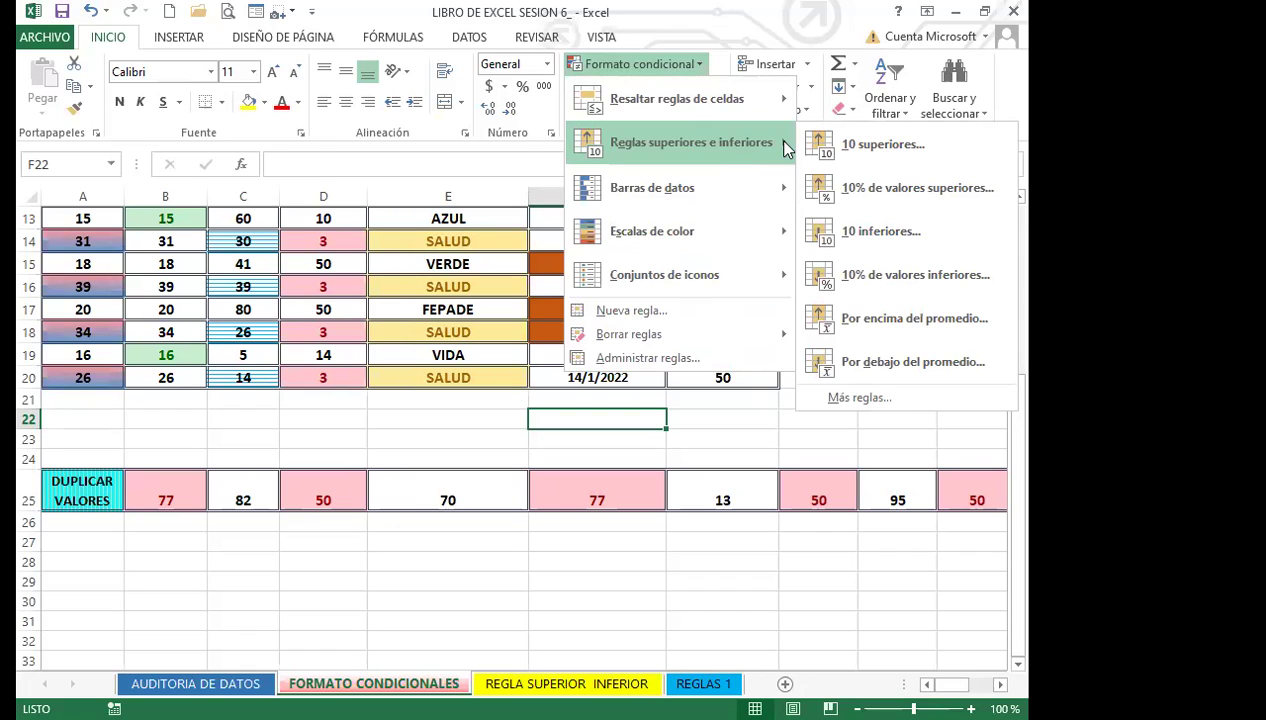
left_click(653, 556)
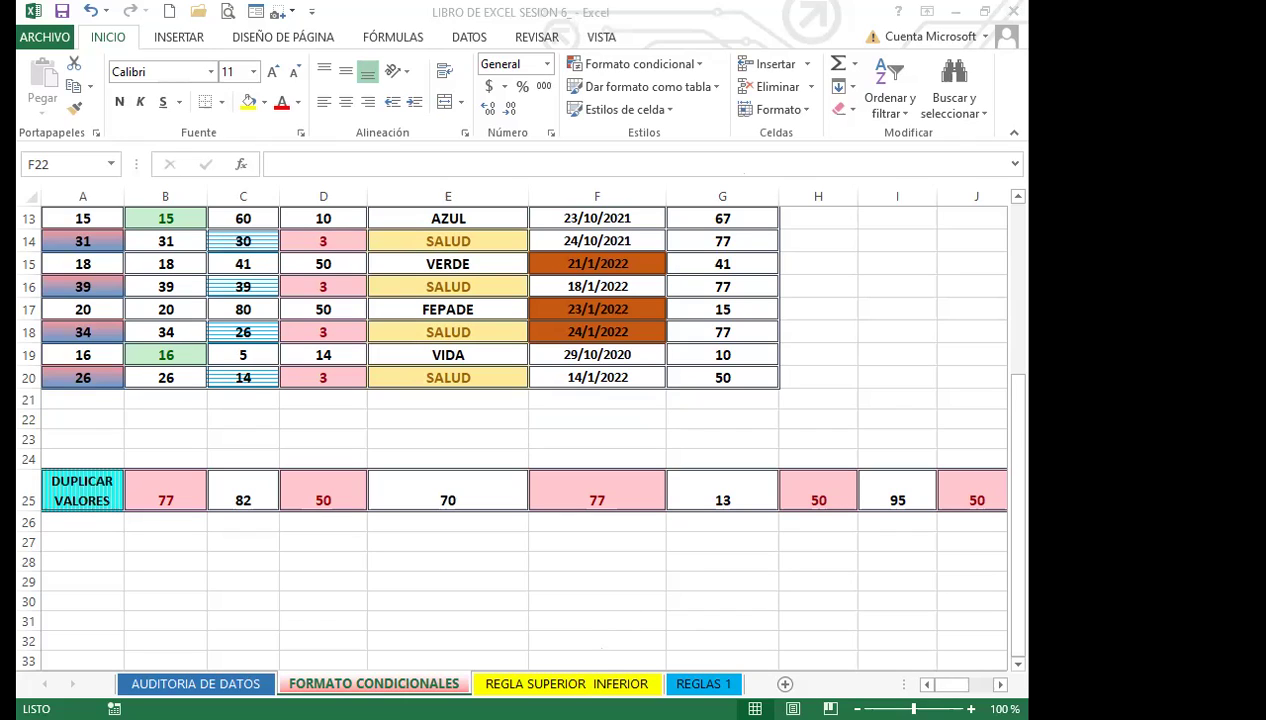
left_click(578, 659)
left_click(537, 684)
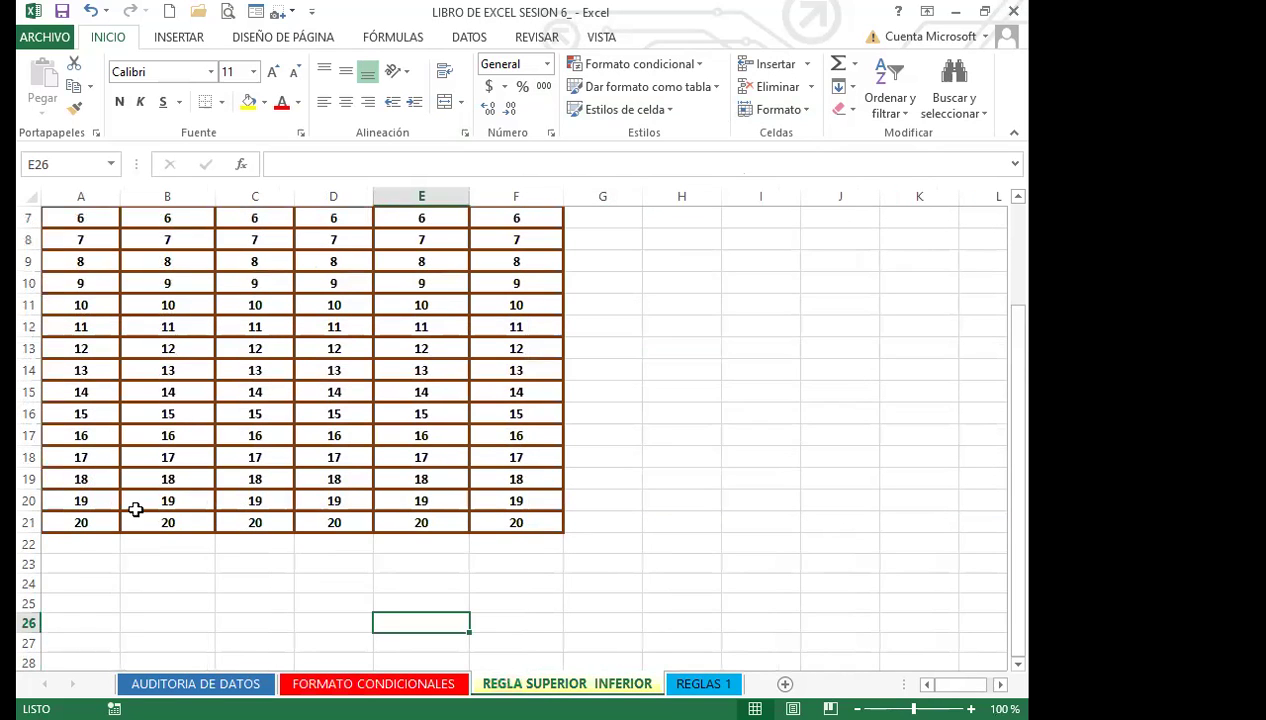
scroll(130, 495, "up", 2)
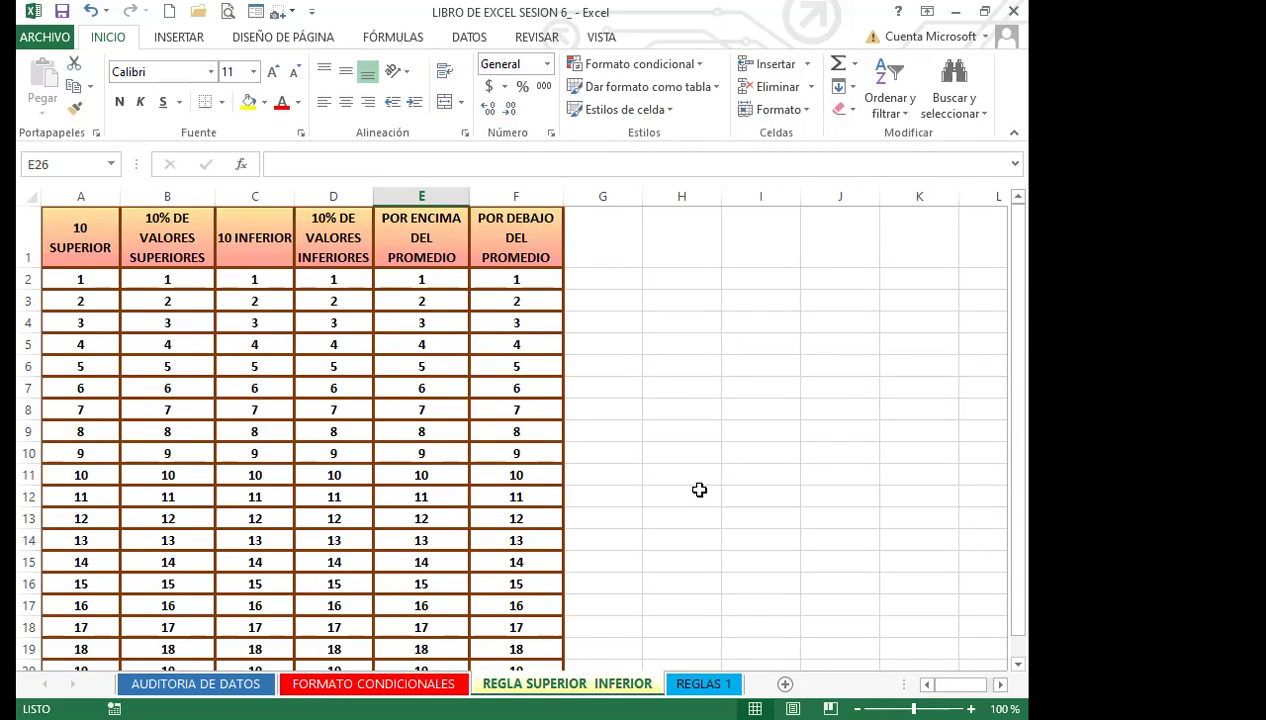
Step: Start a "10 superiores" conditional formatting rule for the 10 SUPERIOR values in A2:A21
left_click(72, 248)
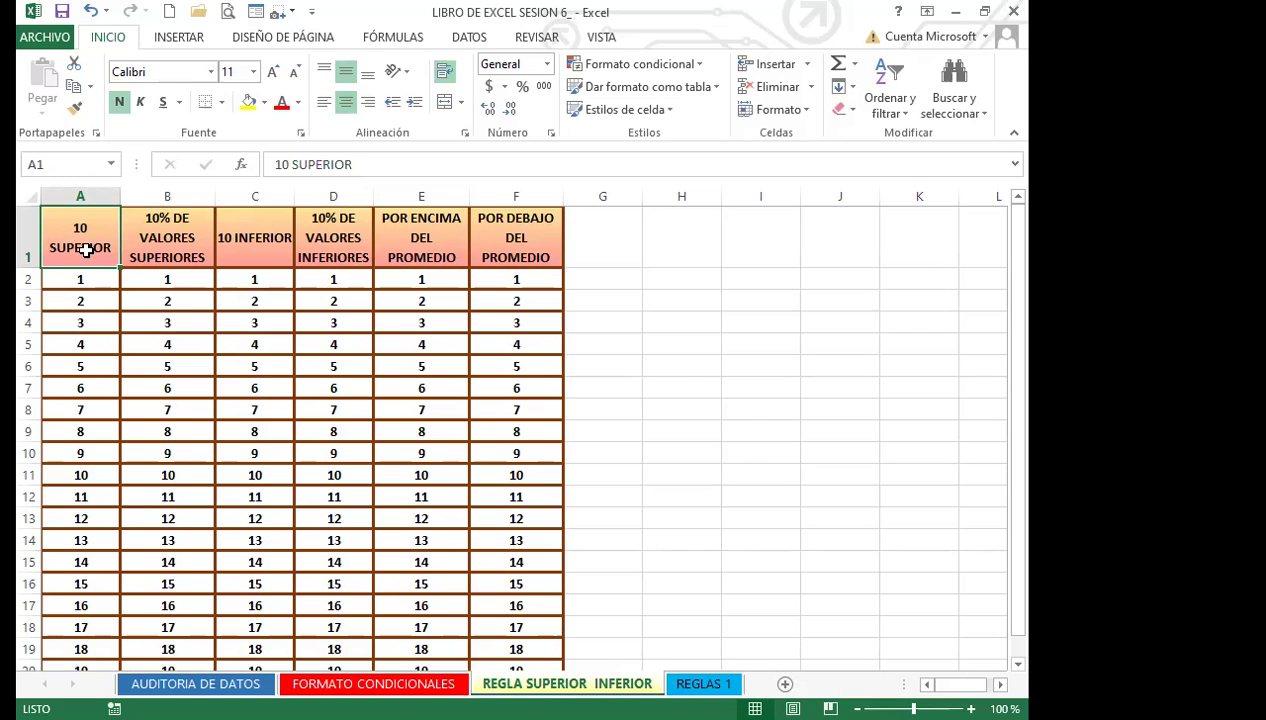
left_click_drag(92, 282, 93, 633)
scroll(93, 461, "up", 3)
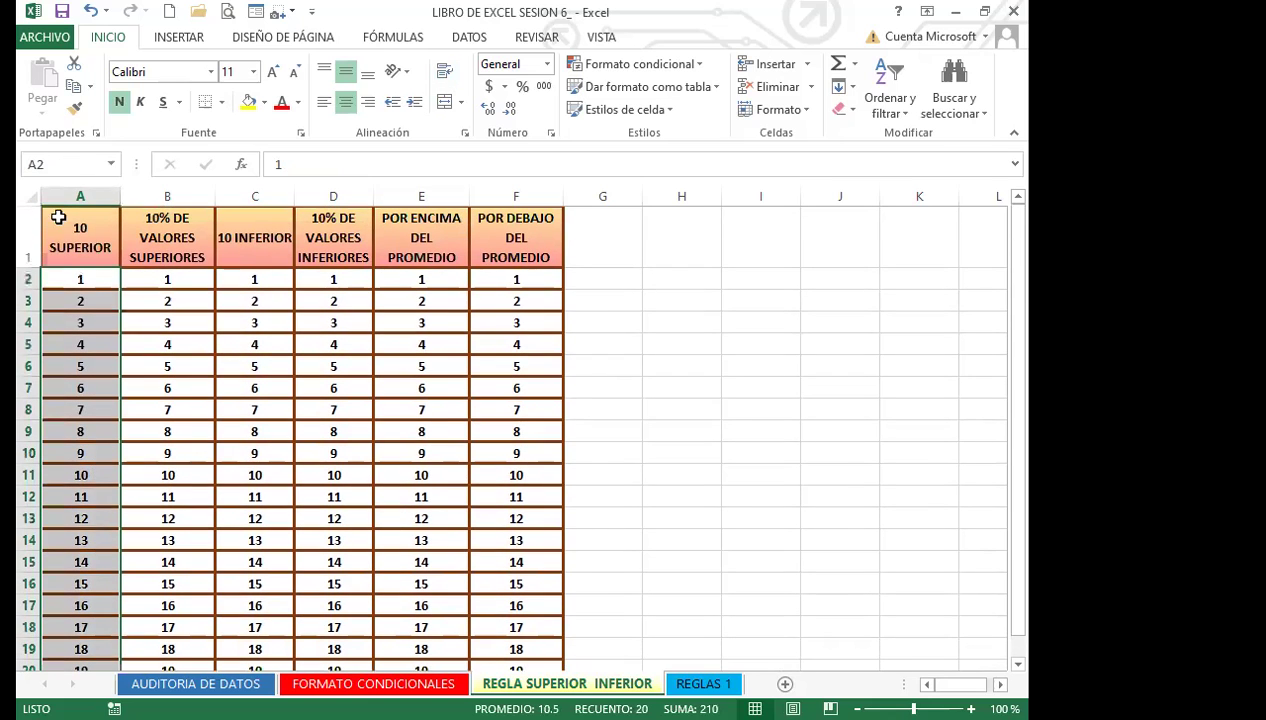
left_click(697, 66)
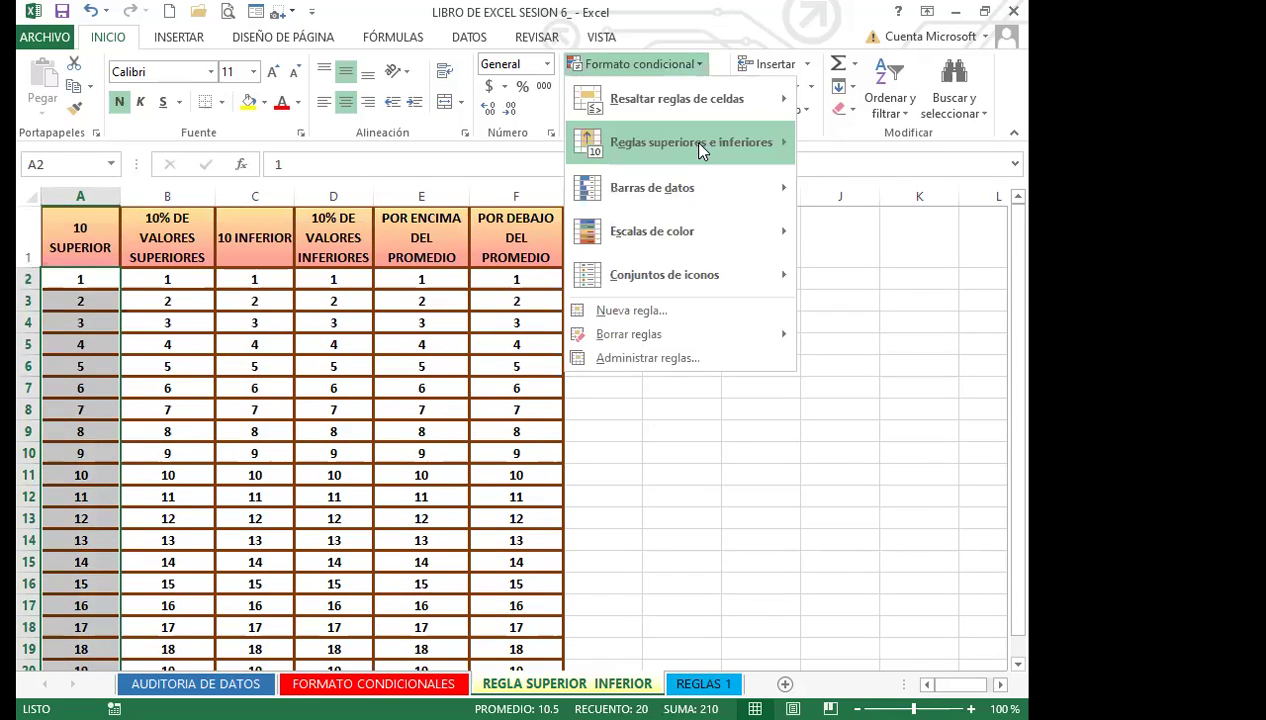
mouse_move(699, 143)
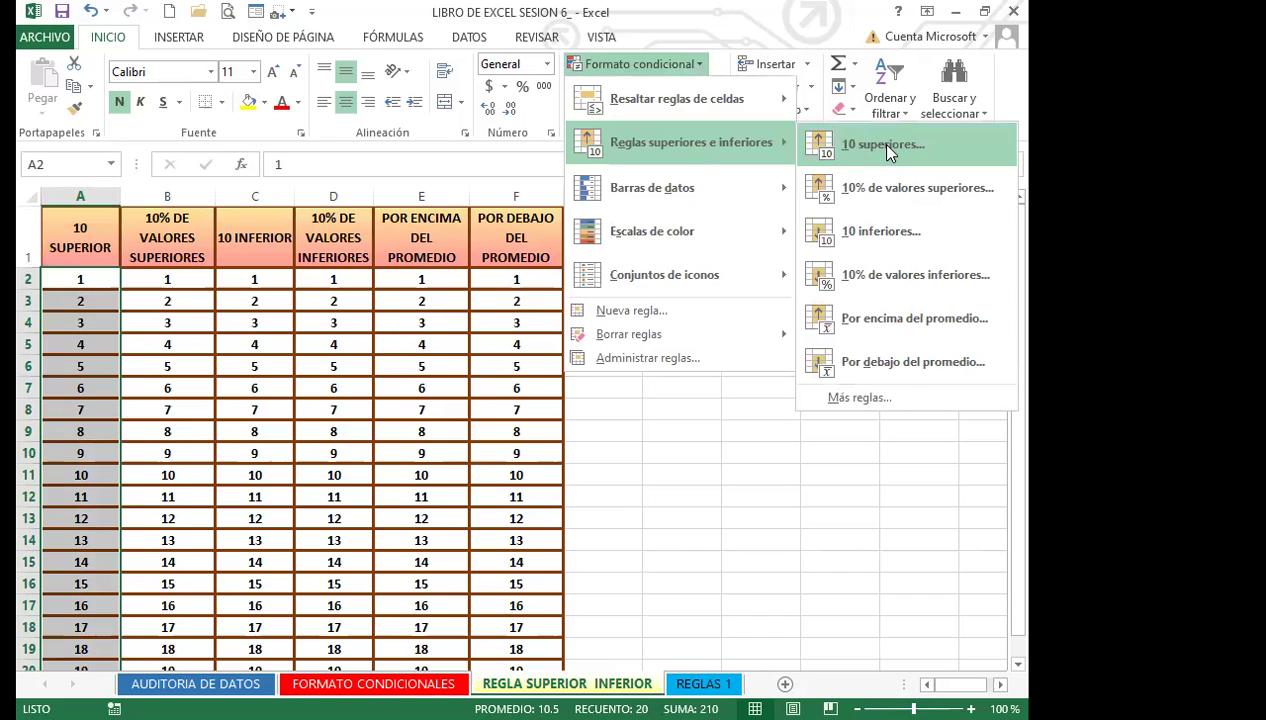
left_click(884, 145)
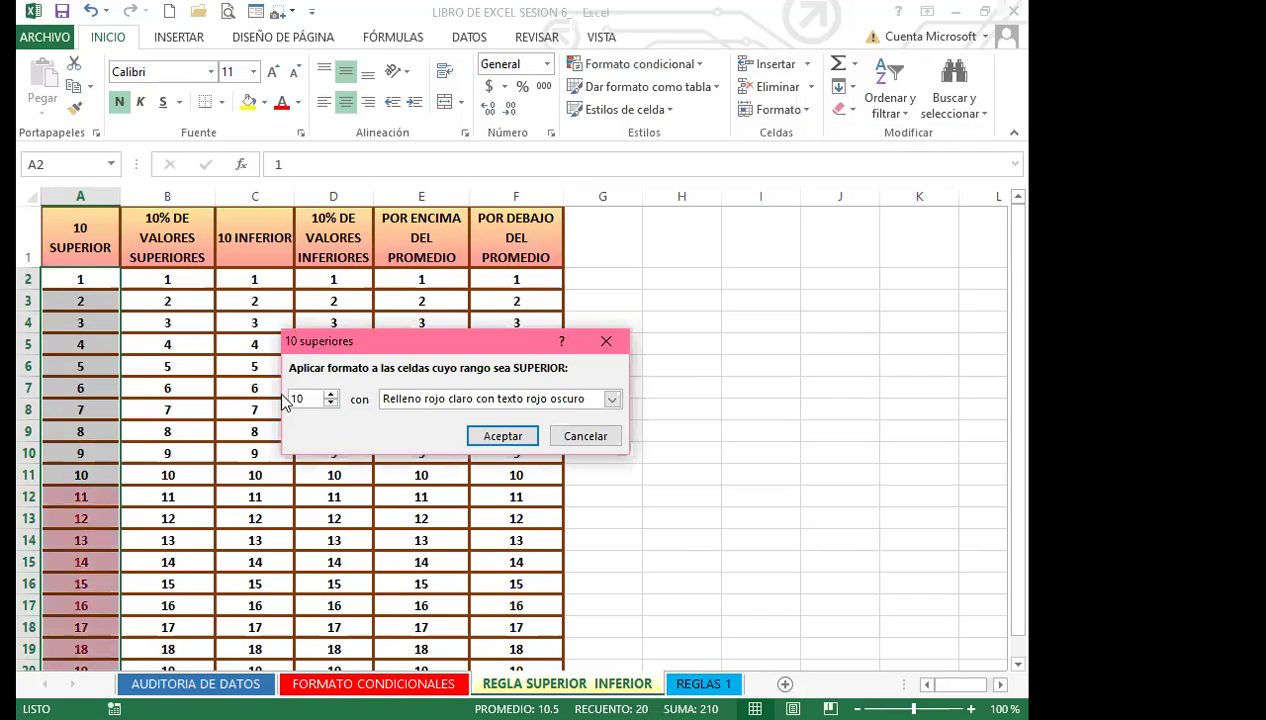
Step: Raise the rule's number of top values step by step to 20 to preview the highlighting in column A
left_click(331, 394)
left_click(331, 394)
left_click(331, 394)
left_click(331, 394)
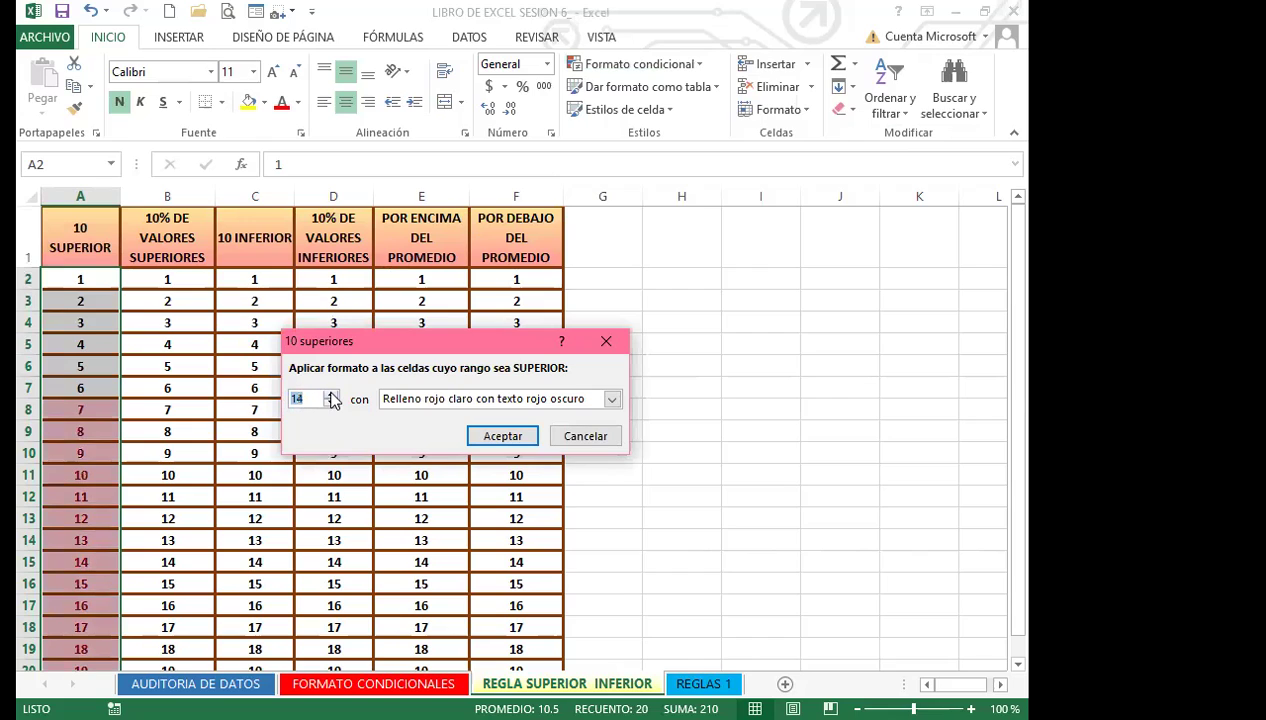
left_click(331, 394)
left_click(331, 394)
left_click(331, 394)
left_click(331, 394)
left_click(331, 394)
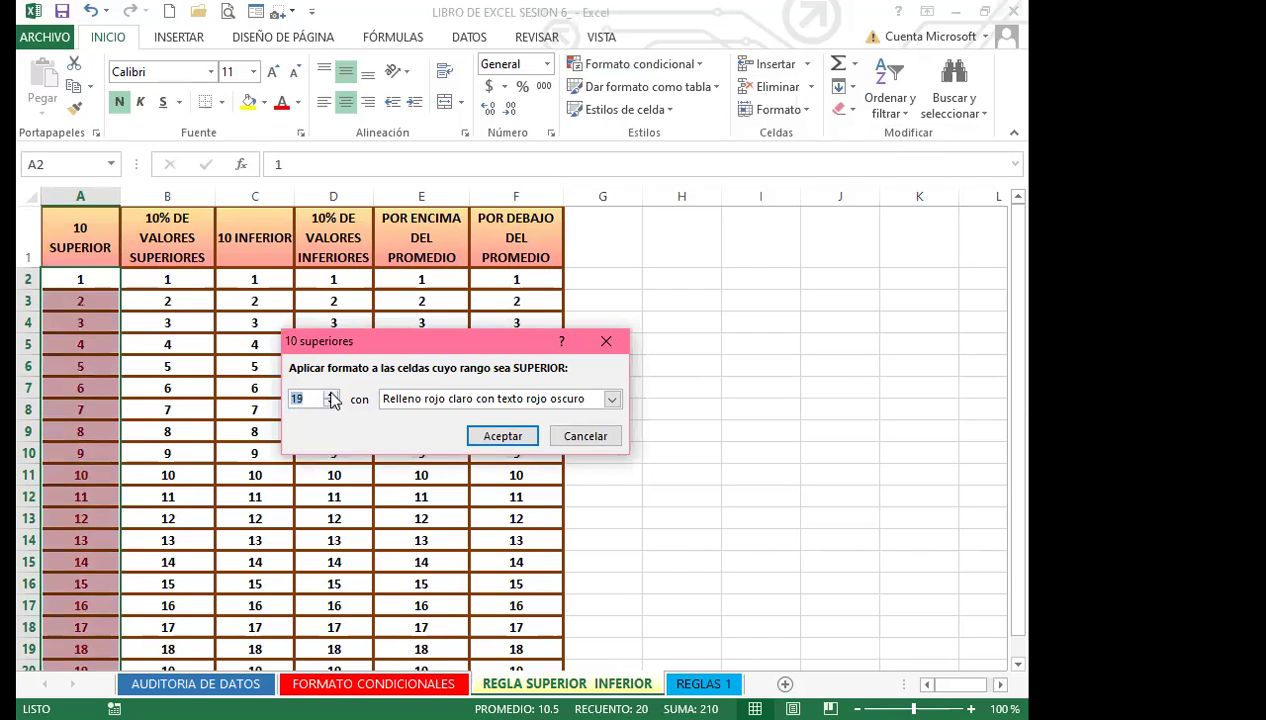
left_click(331, 394)
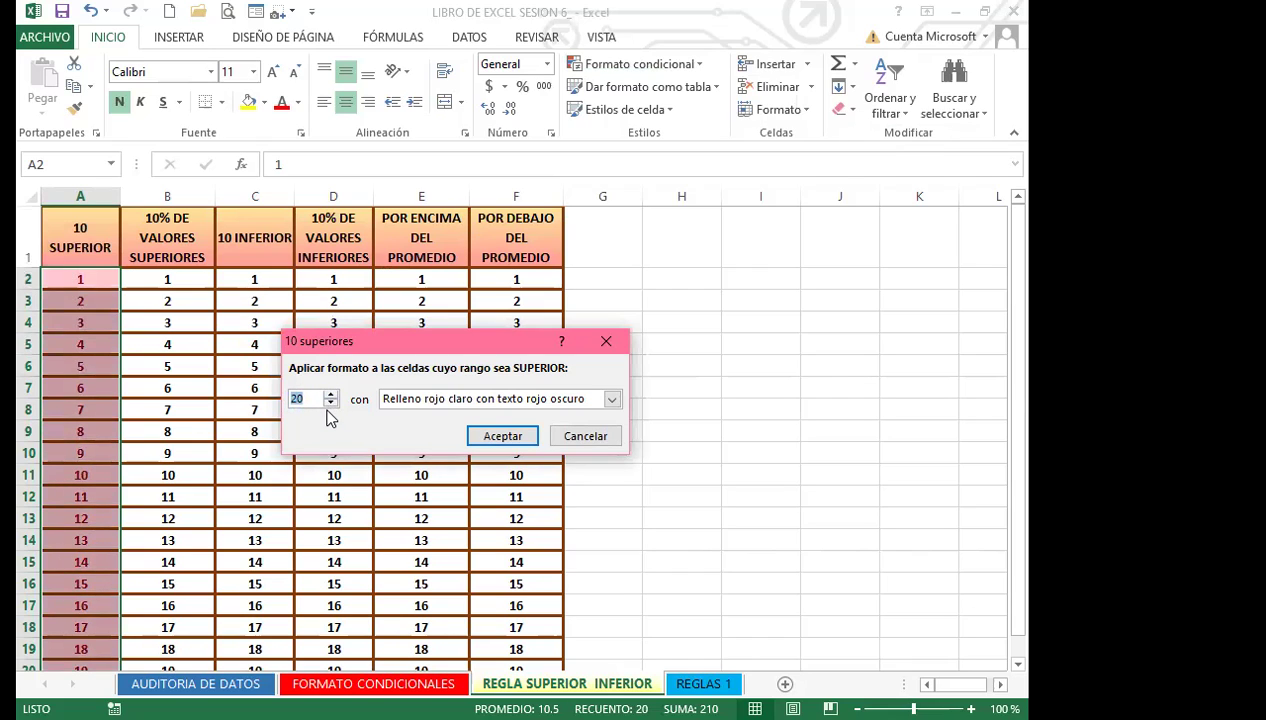
Step: Lower the rule's number of top values step by step back to 10
left_click(331, 403)
left_click(331, 403)
left_click(331, 403)
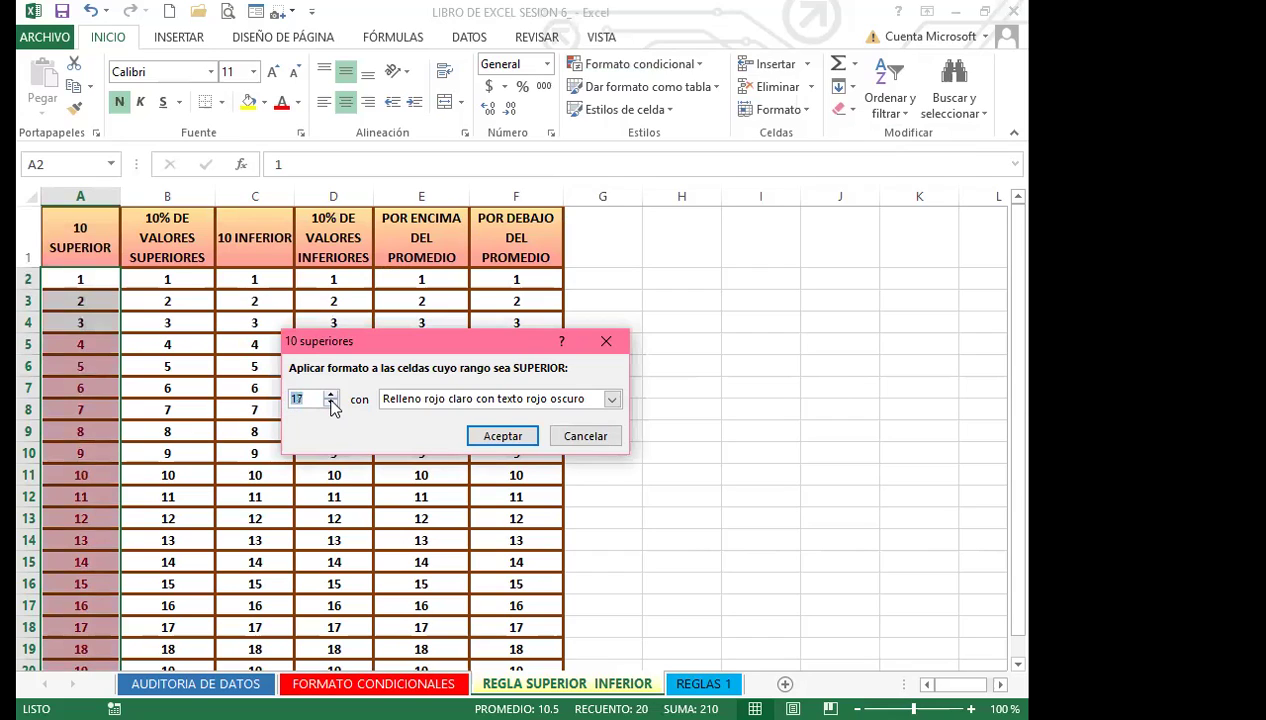
left_click(331, 403)
left_click(331, 403)
left_click(331, 403)
left_click(331, 403)
left_click(331, 403)
left_click(331, 403)
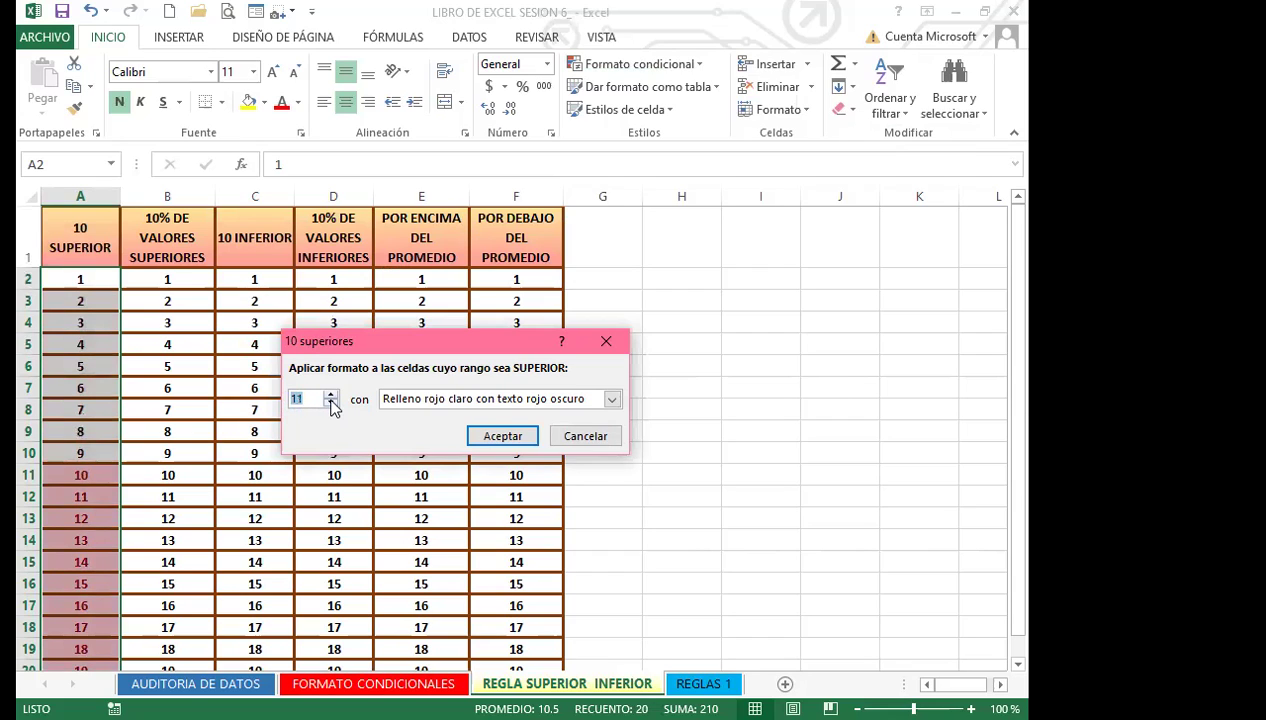
left_click(331, 403)
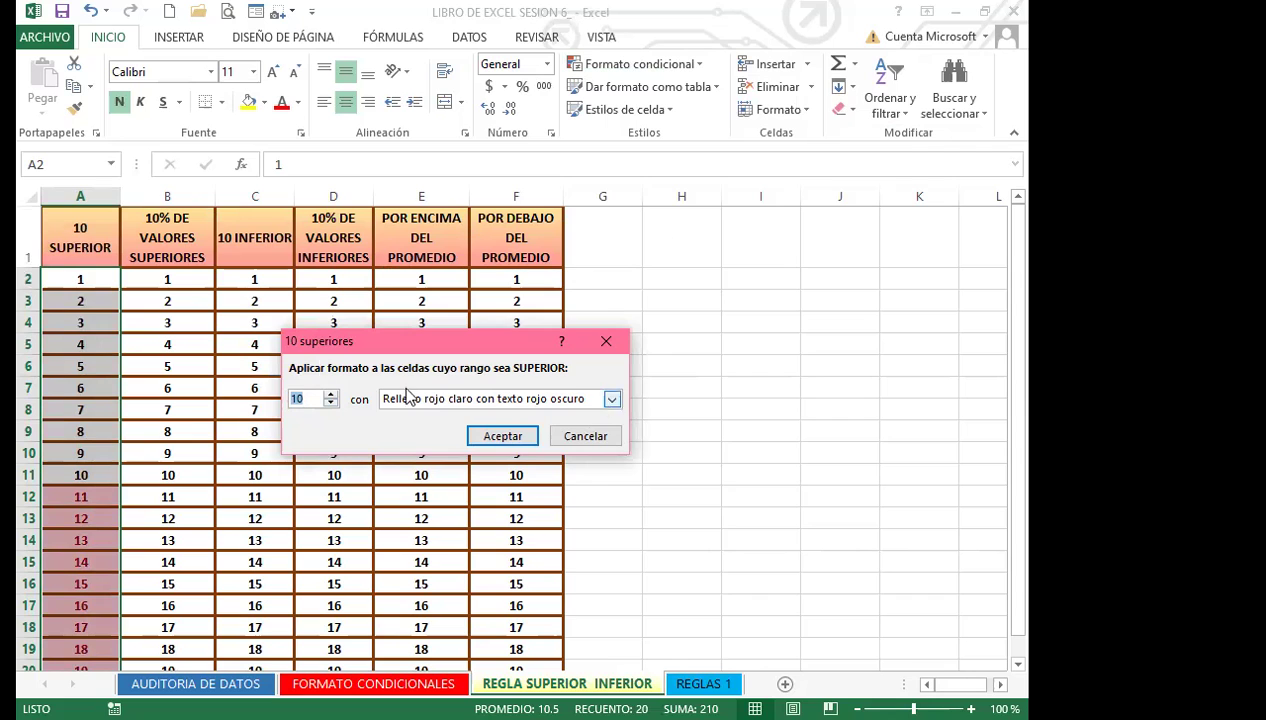
Step: Apply the top 10 rule to column A with "Relleno rojo claro con texto rojo oscuro" and check the highlighted cells
left_click(517, 437)
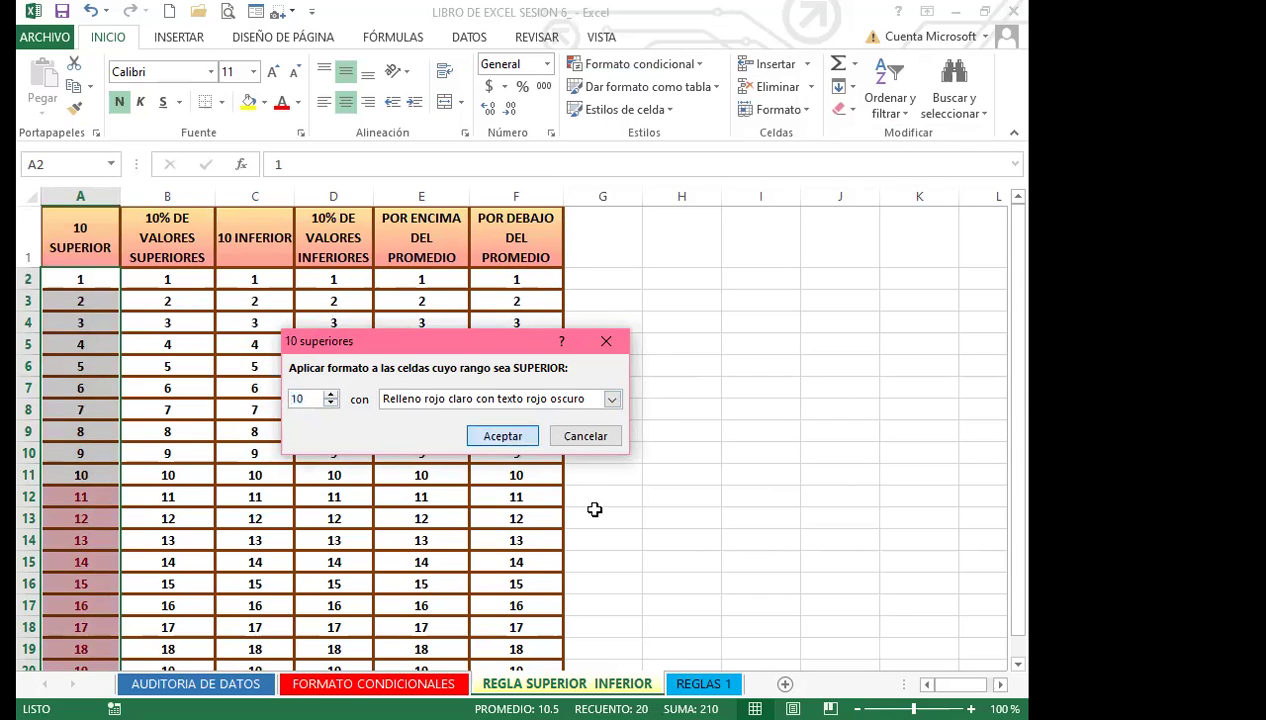
scroll(46, 505, "down", 2)
scroll(51, 542, "up", 2)
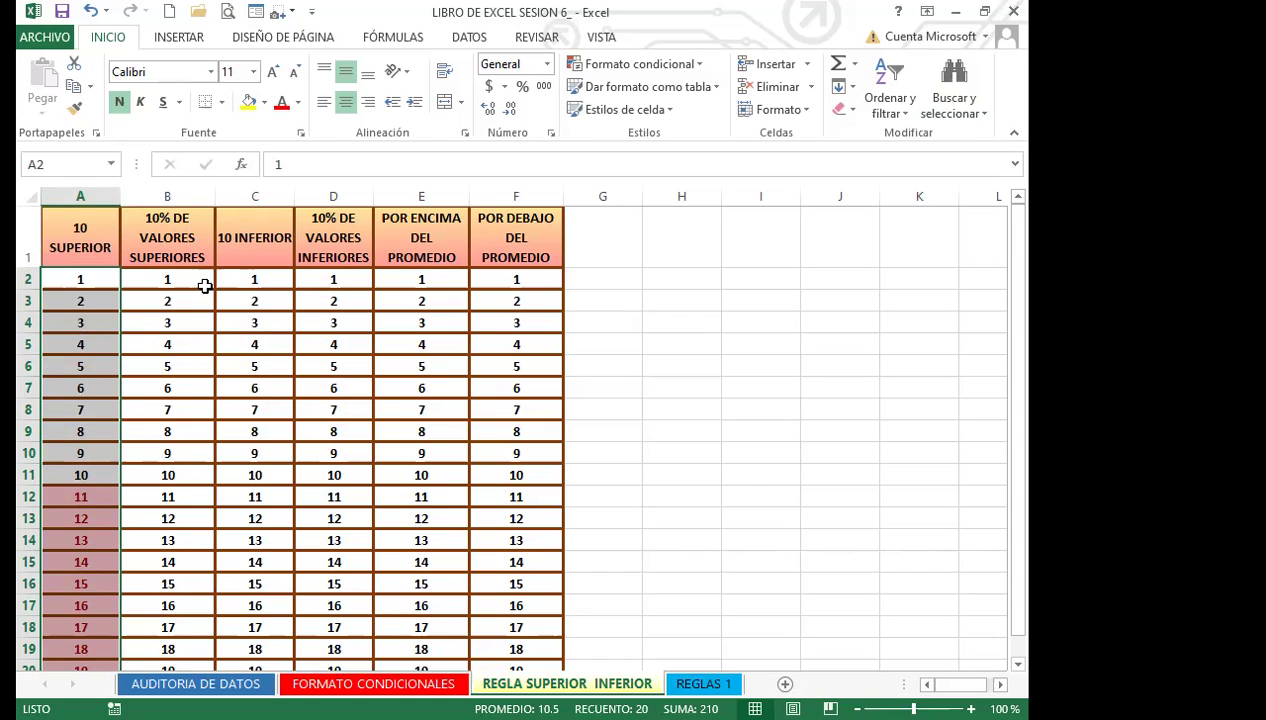
Step: Apply a top 10% conditional formatting rule to B2:B21 with yellow fill and dark yellow text
left_click_drag(186, 280, 180, 345)
left_click_drag(180, 403, 167, 628)
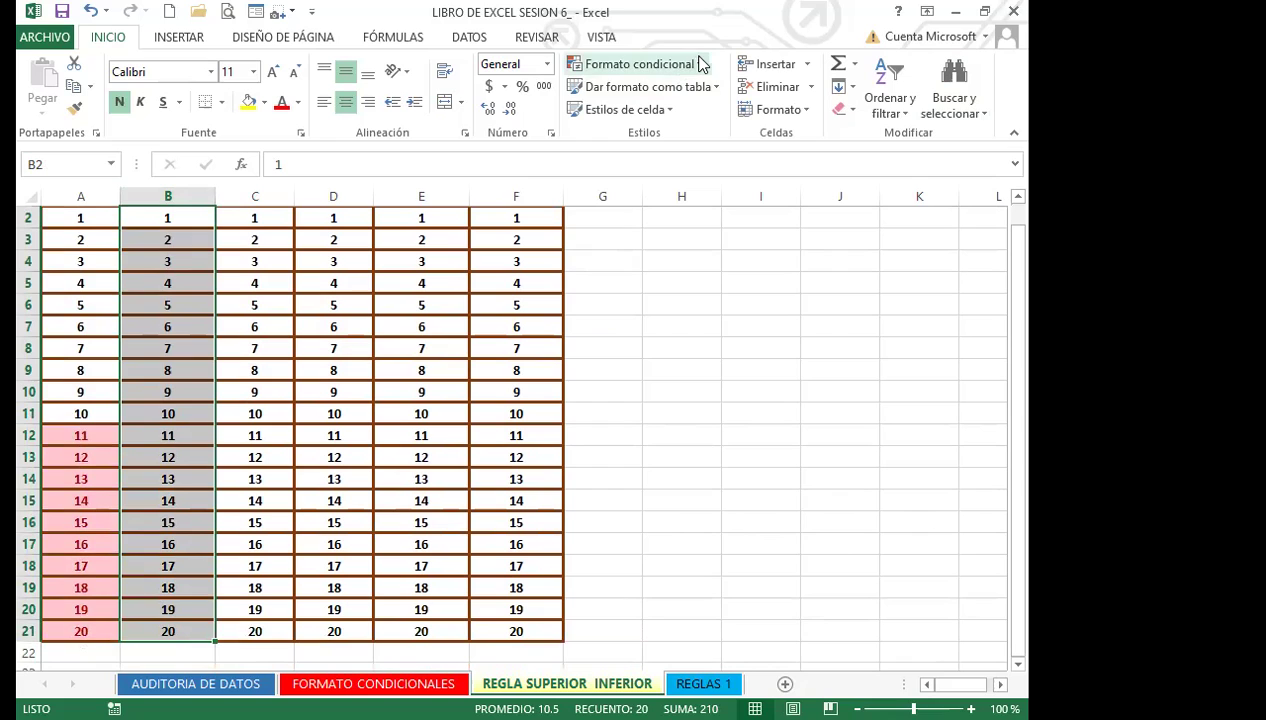
left_click(640, 63)
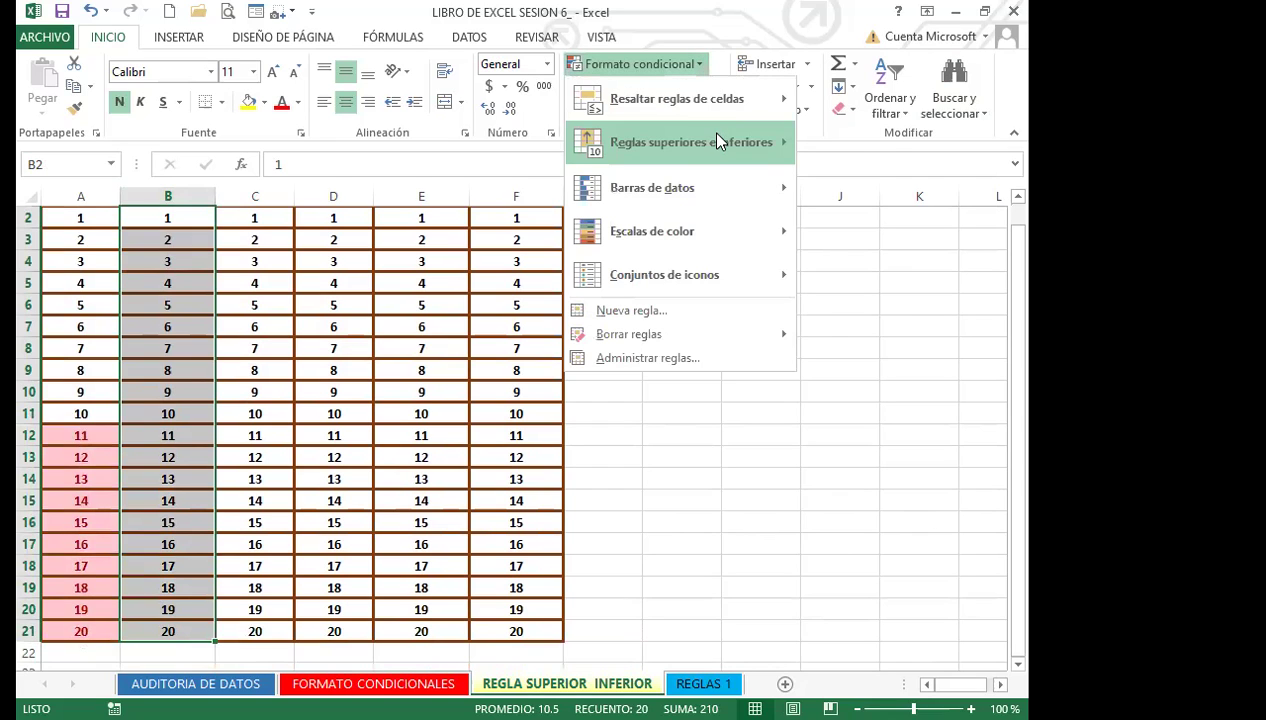
mouse_move(716, 135)
left_click(846, 190)
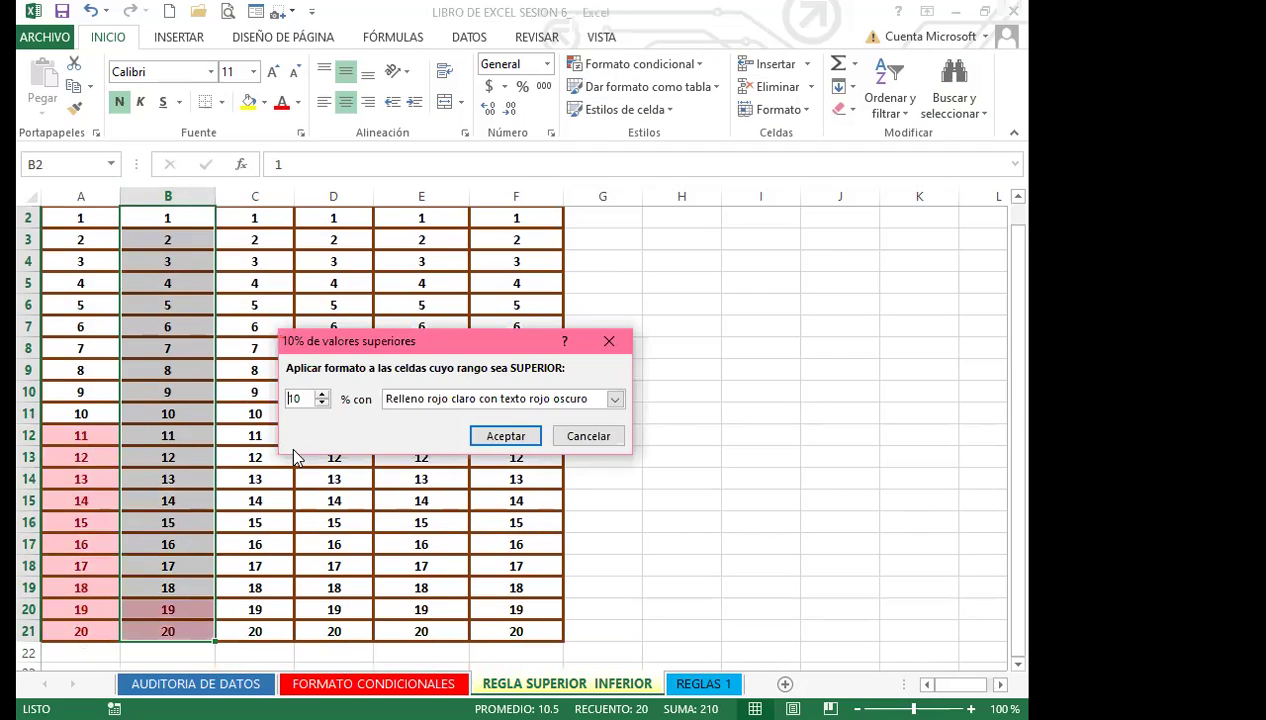
left_click(615, 399)
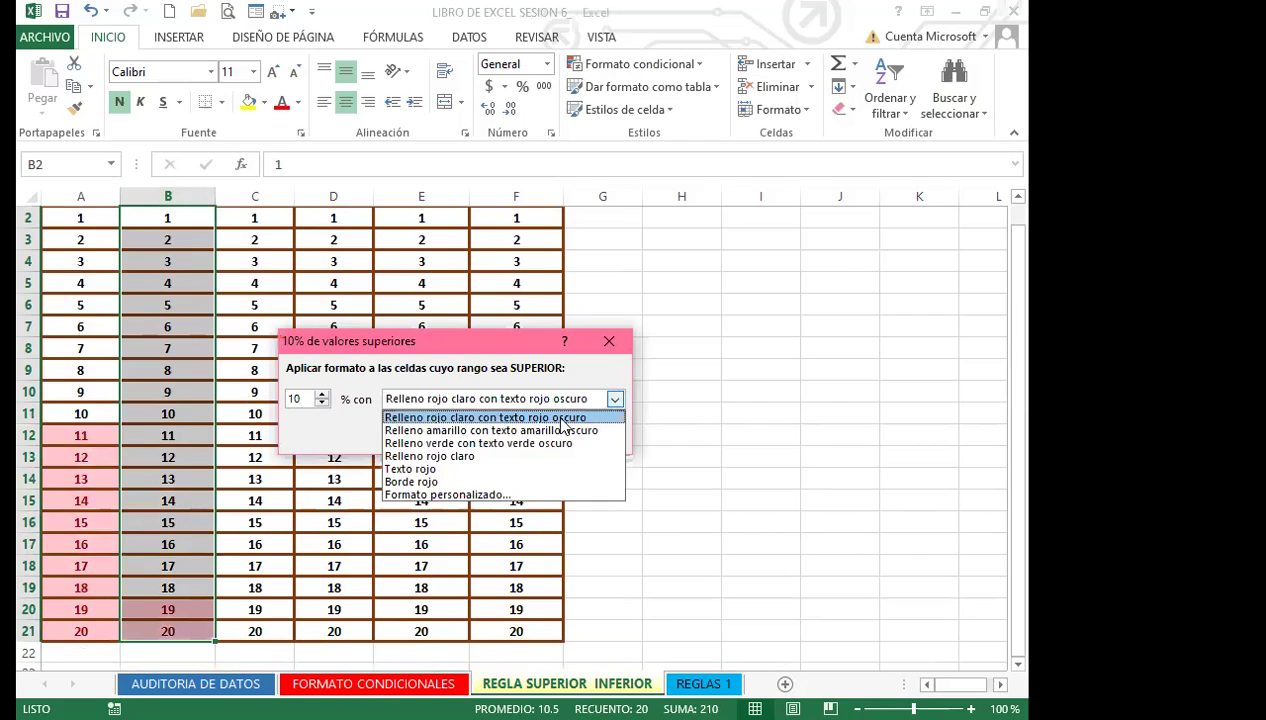
left_click(405, 426)
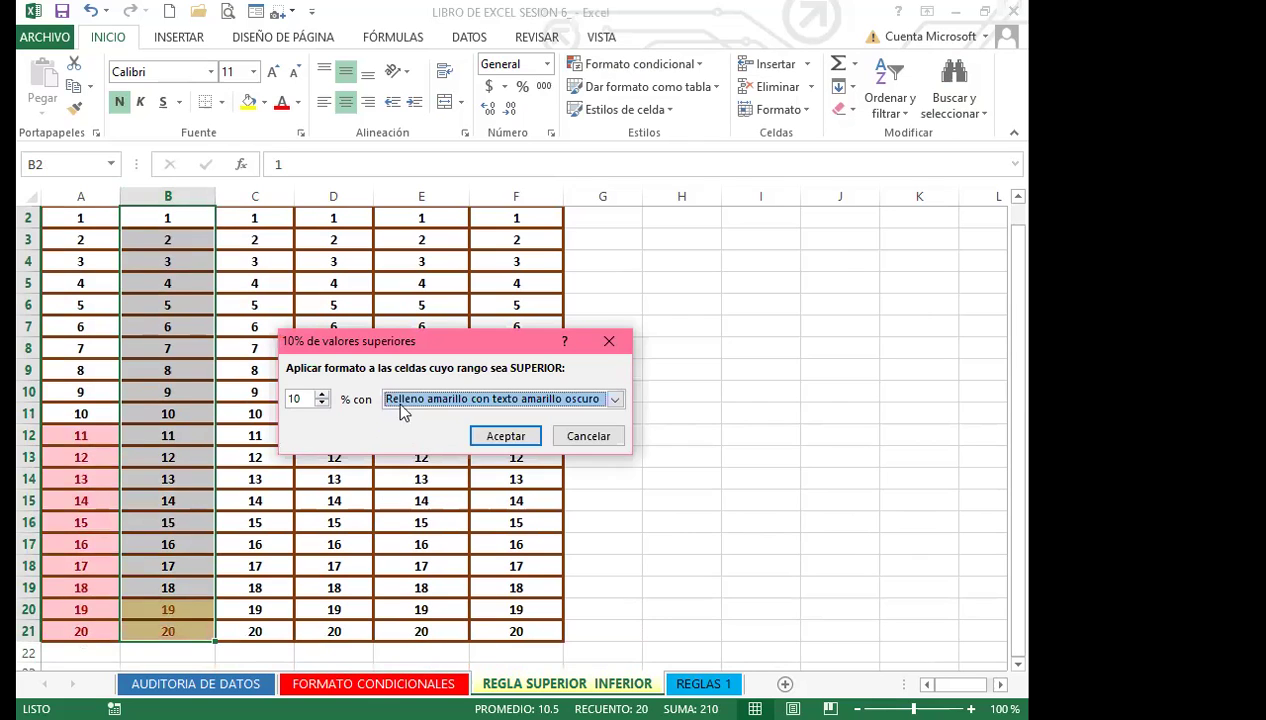
left_click(506, 436)
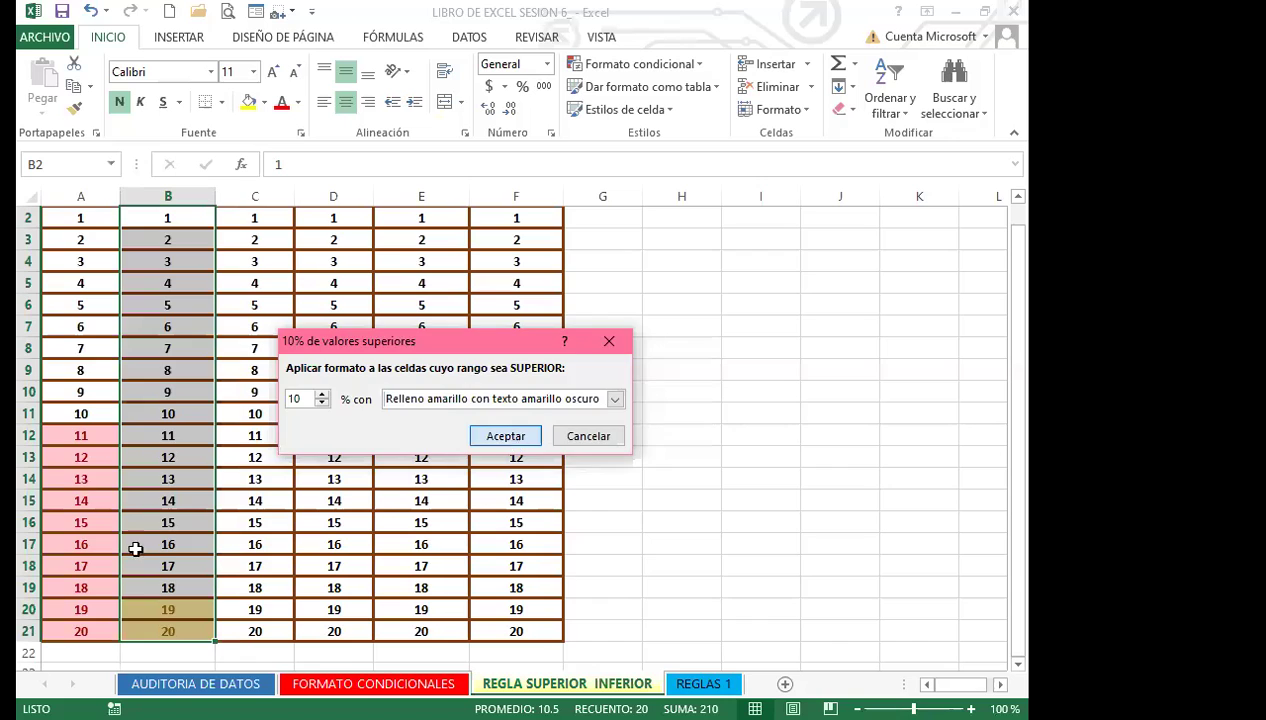
Step: Review which values are highlighted in the 10 SUPERIOR and 10% DE VALORES SUPERIORES columns
scroll(124, 516, "up", 1)
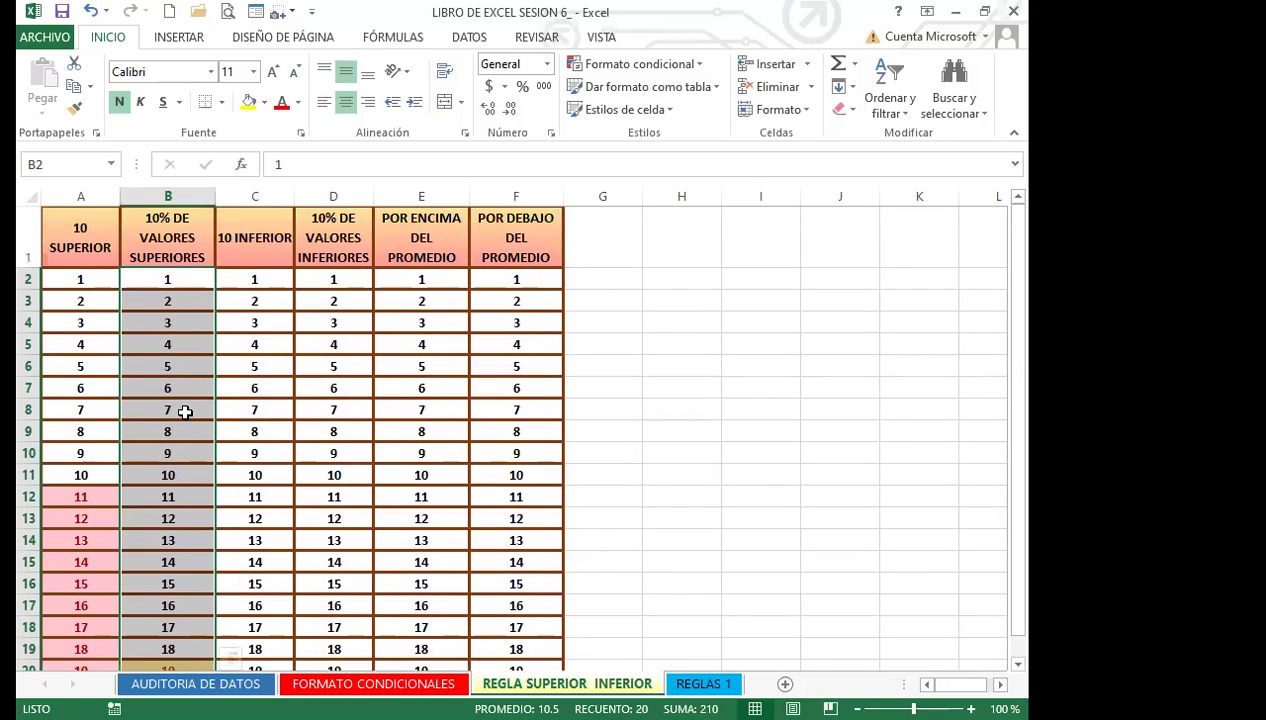
scroll(148, 490, "down", 1)
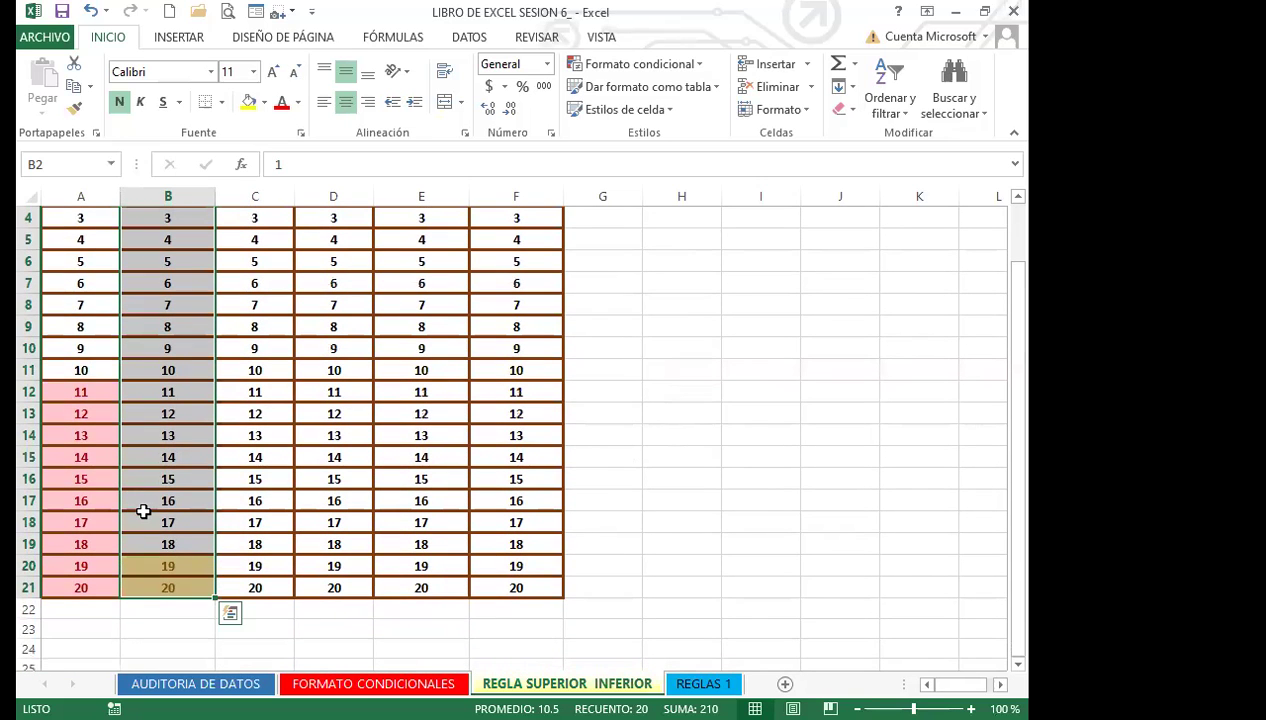
scroll(141, 511, "up", 1)
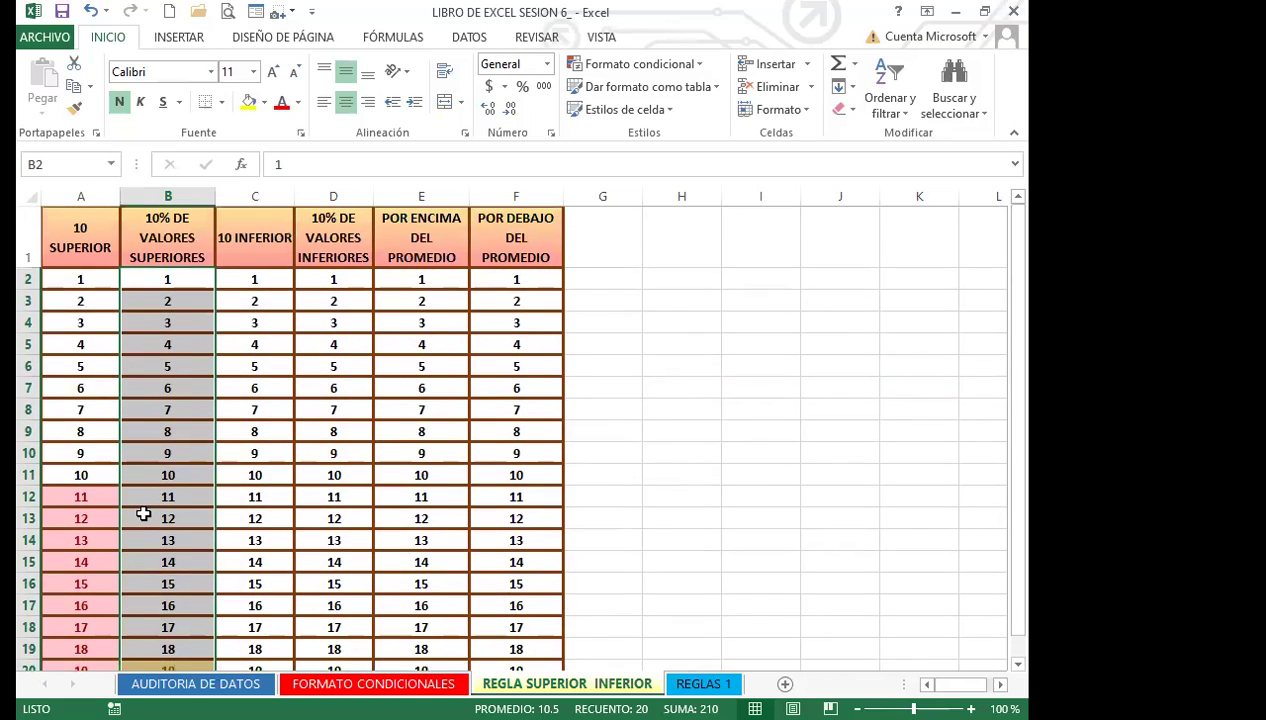
scroll(150, 515, "down", 2)
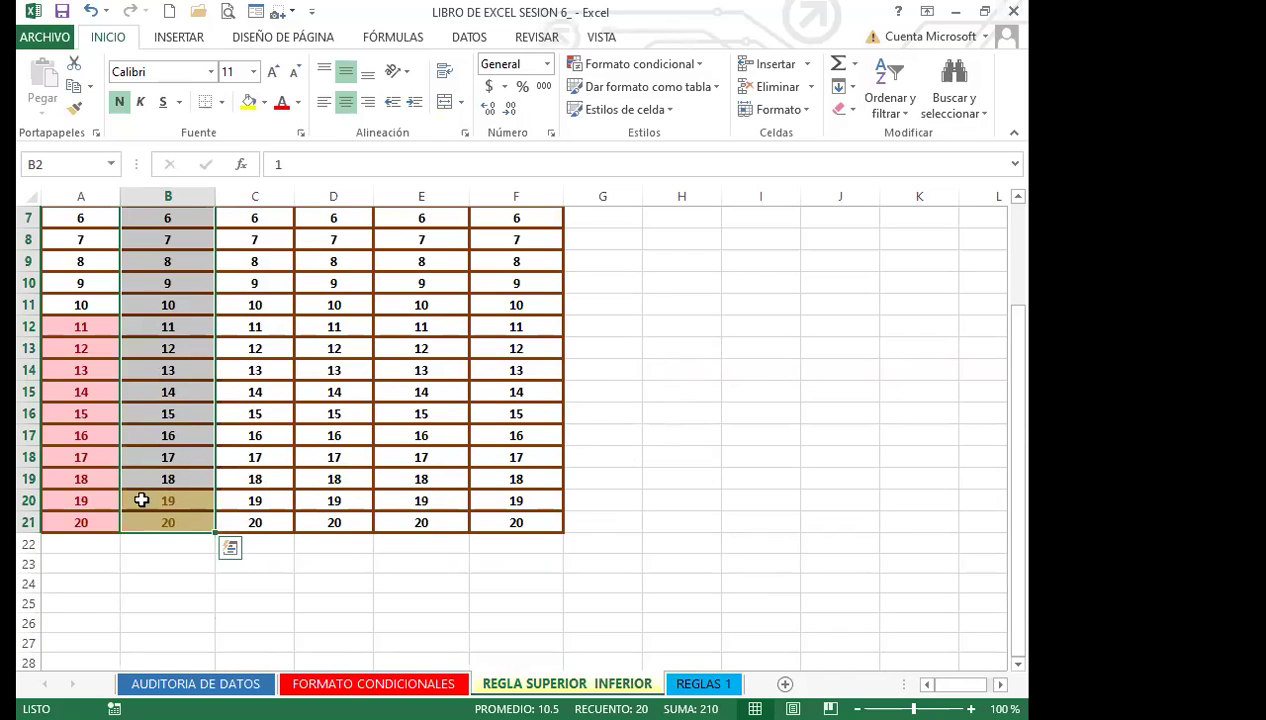
scroll(147, 514, "up", 1)
scroll(147, 514, "up", 1)
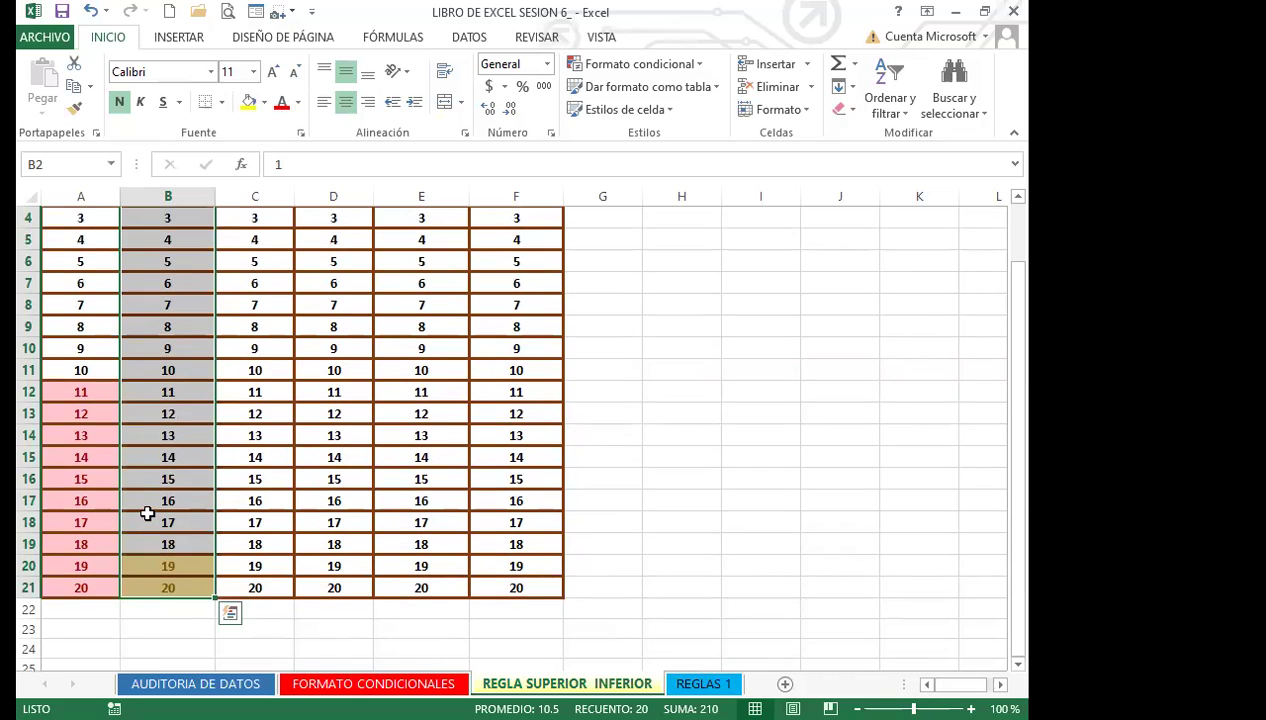
scroll(147, 514, "up", 1)
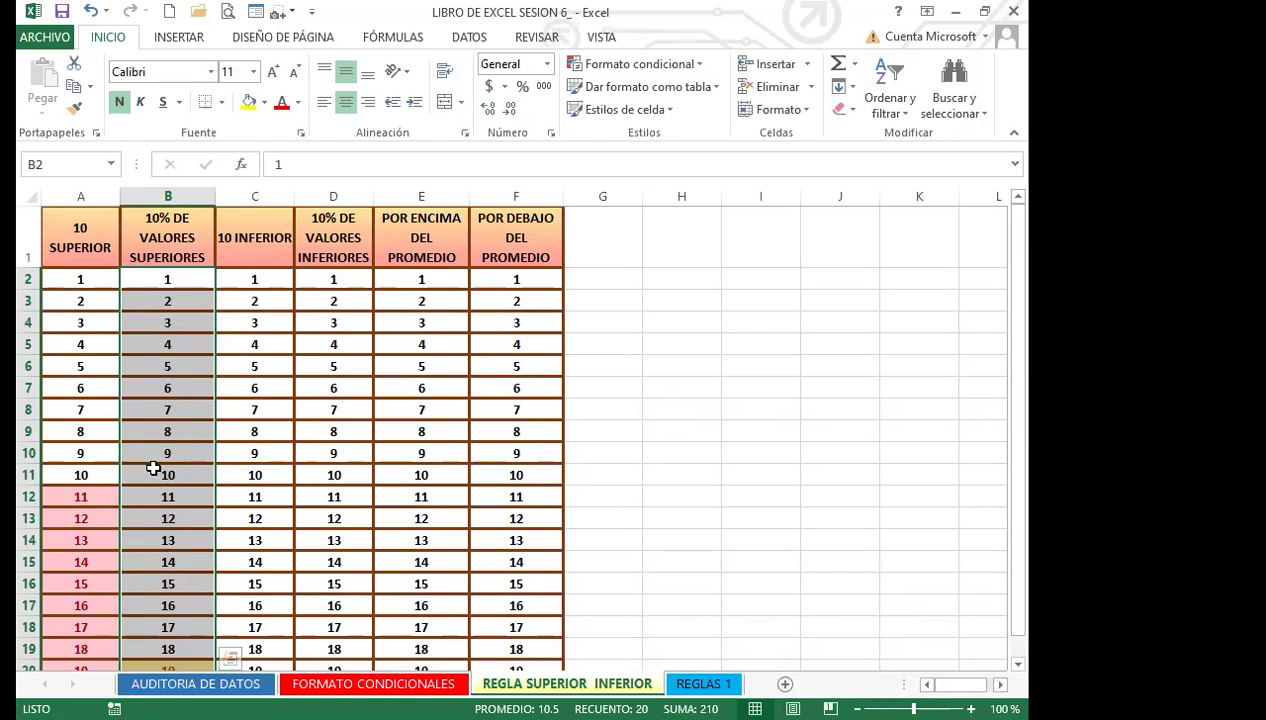
Step: Apply a bottom 10 items conditional formatting rule to C2:C21 with green fill and dark green text
left_click_drag(262, 280, 270, 627)
left_click(700, 63)
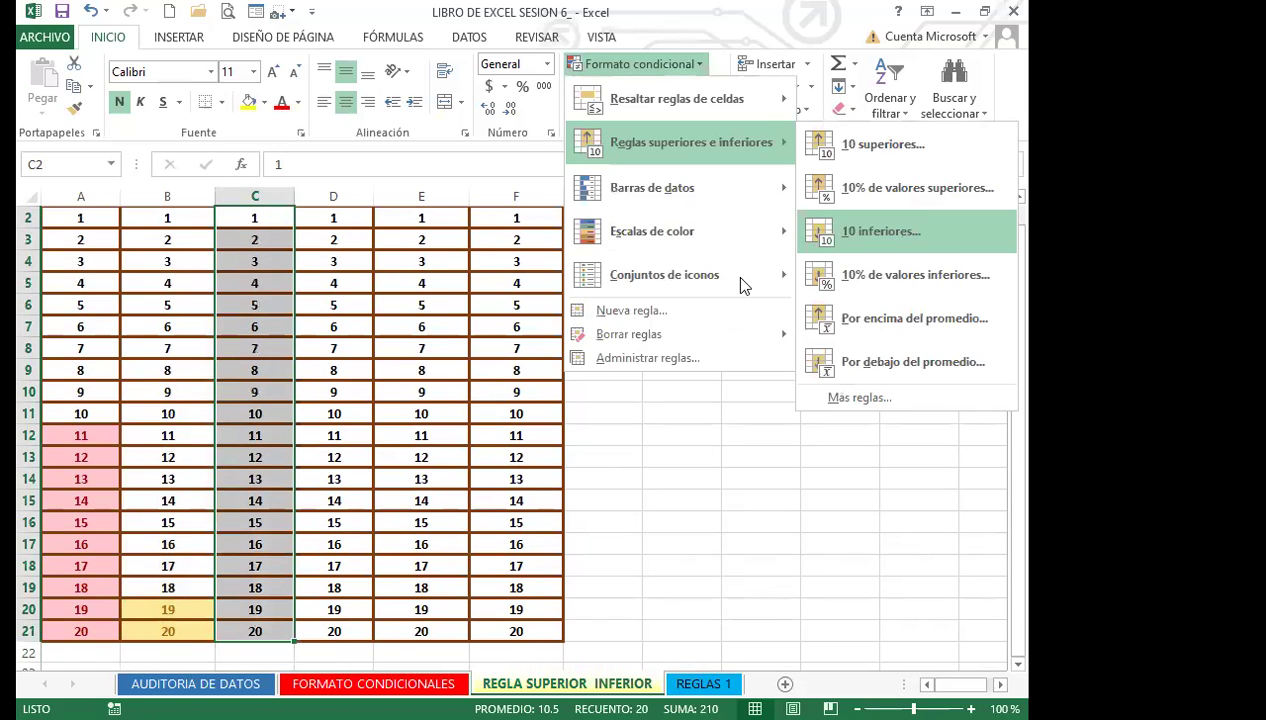
left_click(880, 231)
left_click(606, 398)
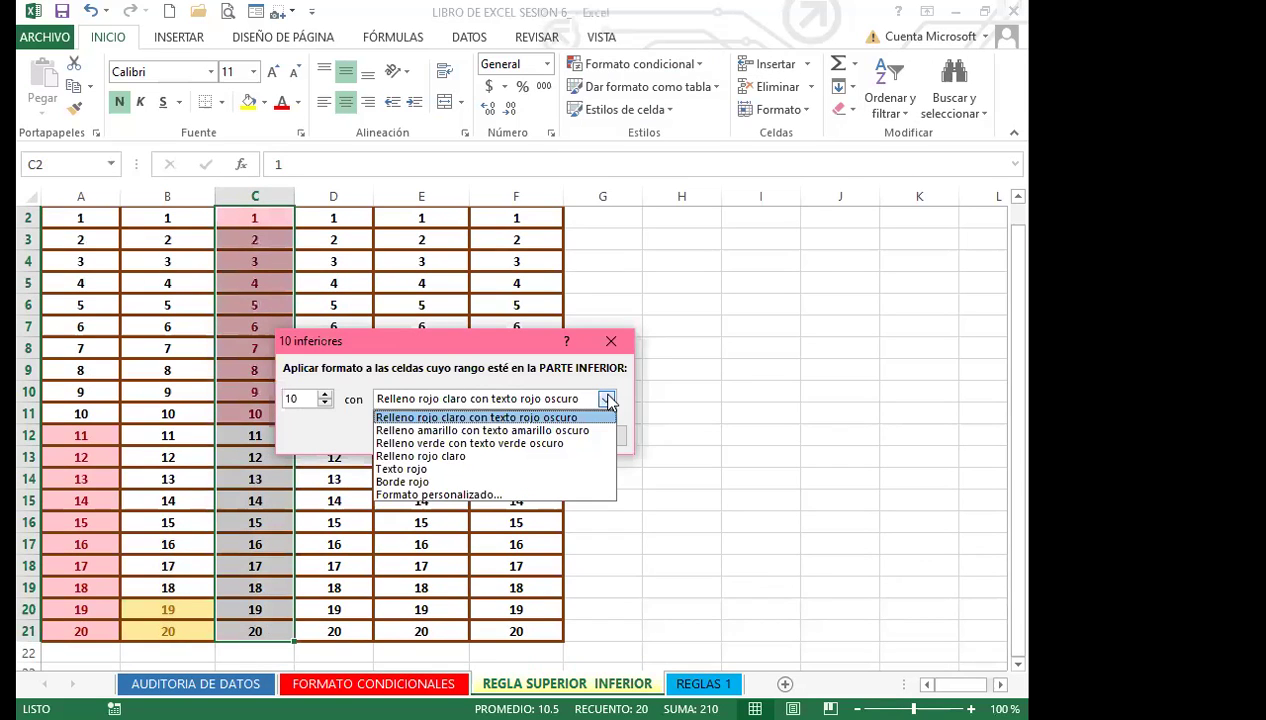
left_click(451, 446)
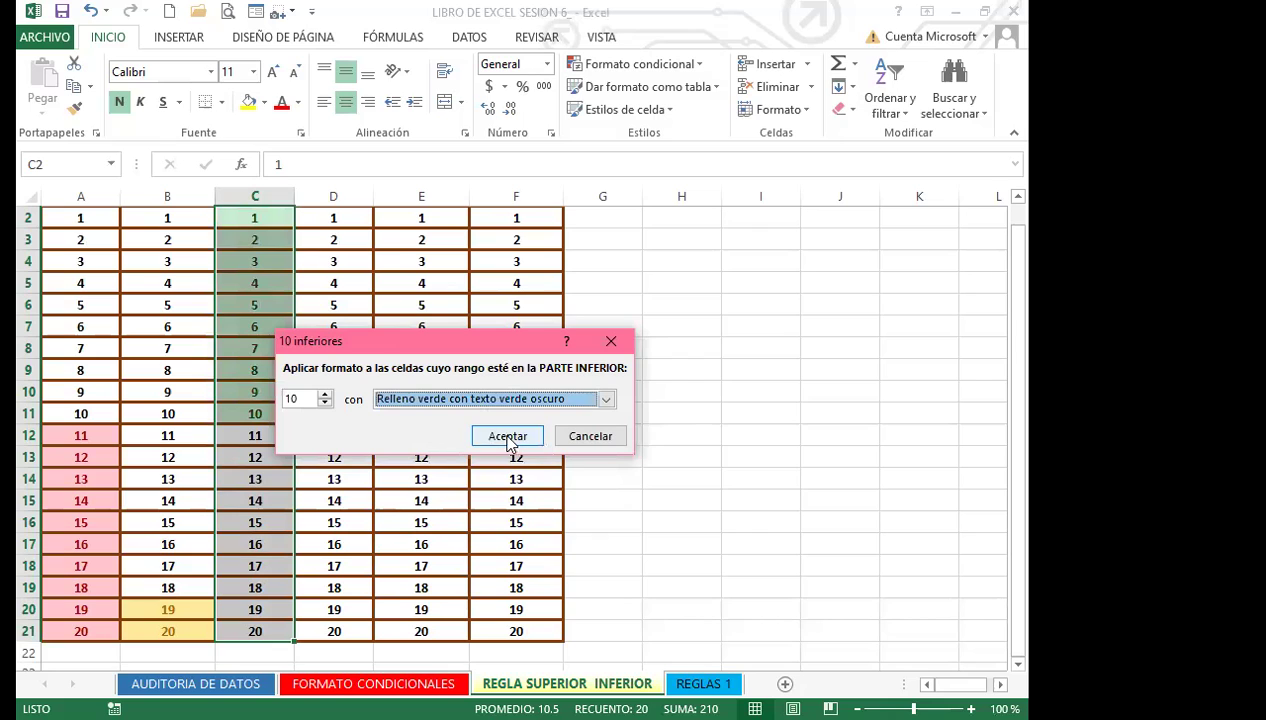
left_click(503, 437)
scroll(232, 446, "up", 1)
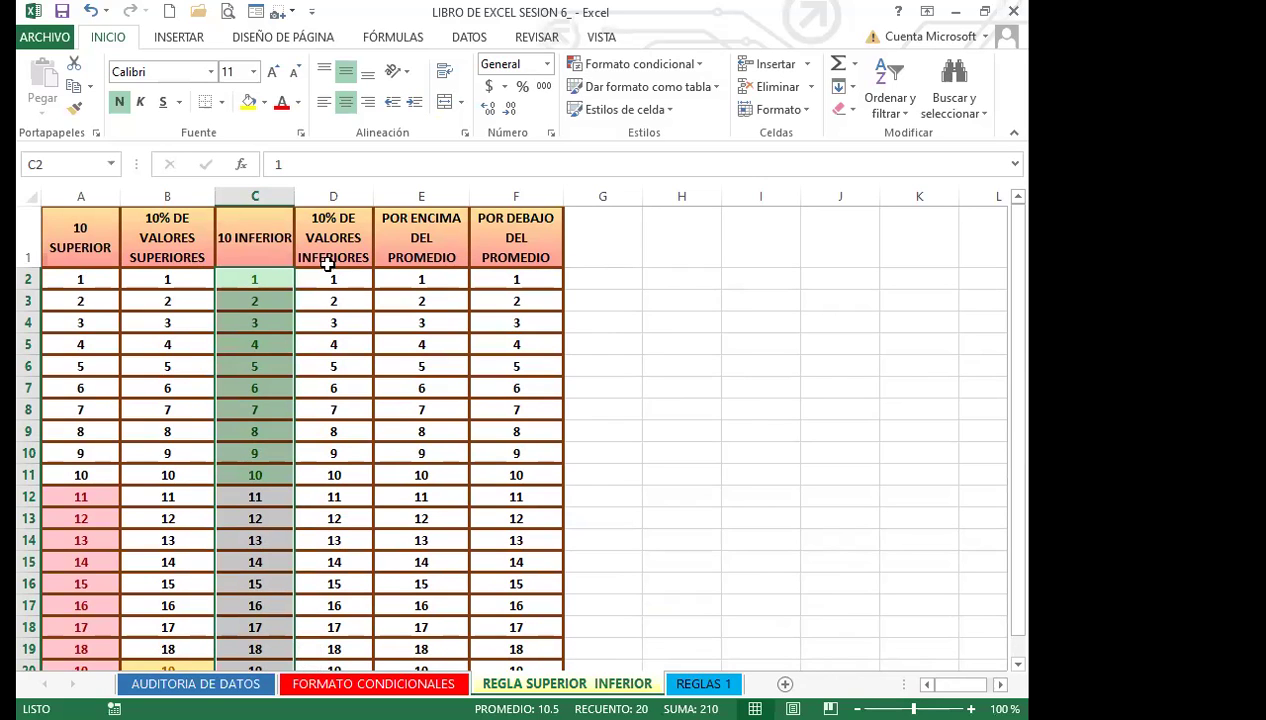
Step: Start a bottom 10% conditional formatting rule on D2:D21 and choose a custom format for it
left_click_drag(348, 277, 336, 630)
scroll(326, 586, "up", 1)
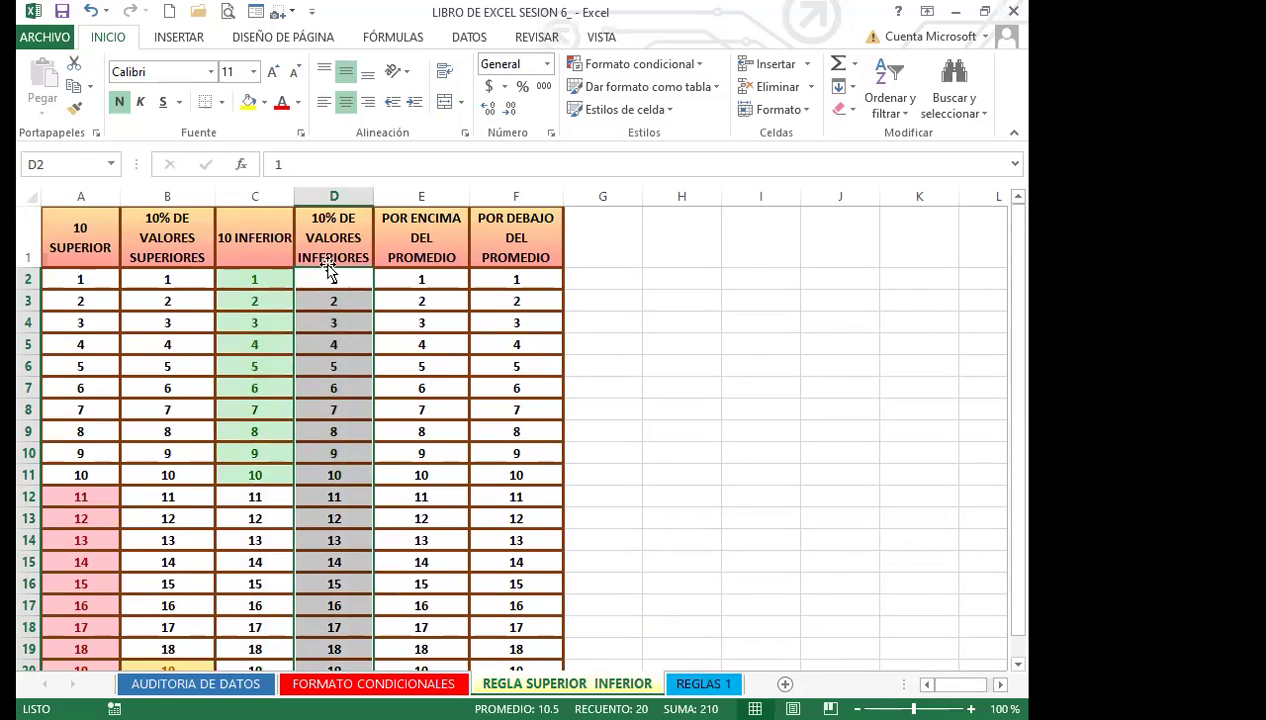
left_click(698, 63)
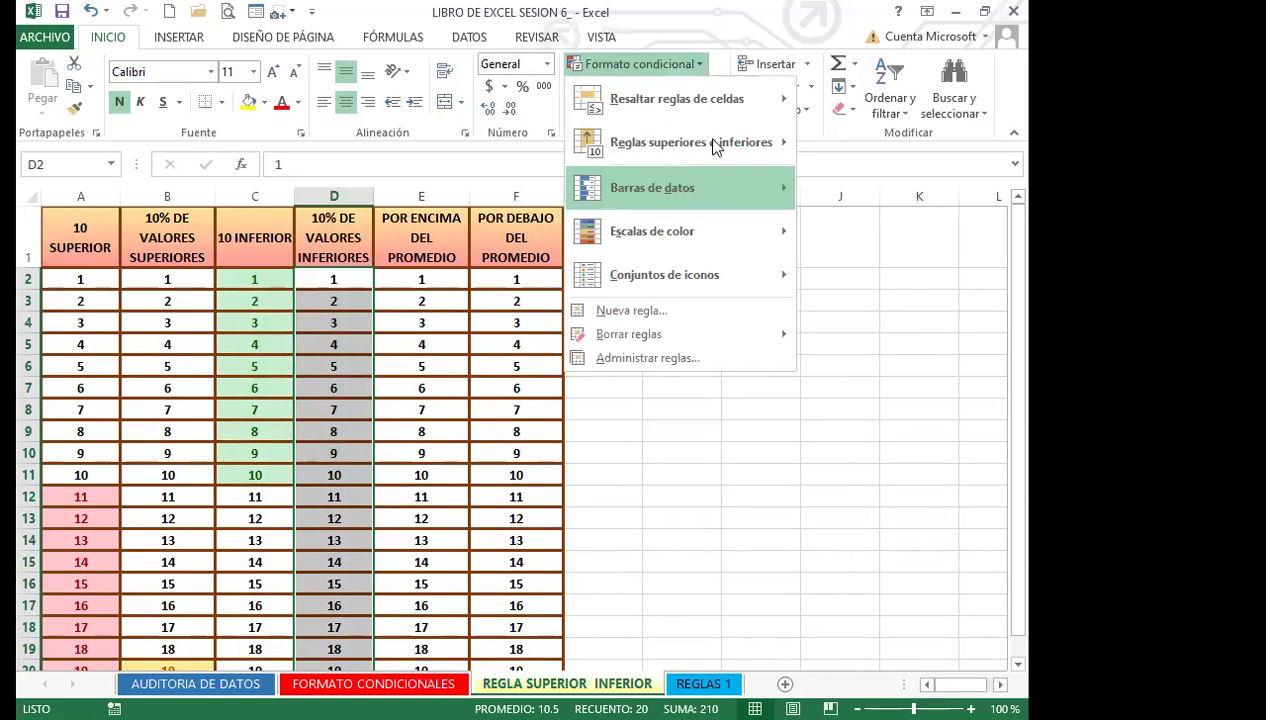
mouse_move(738, 142)
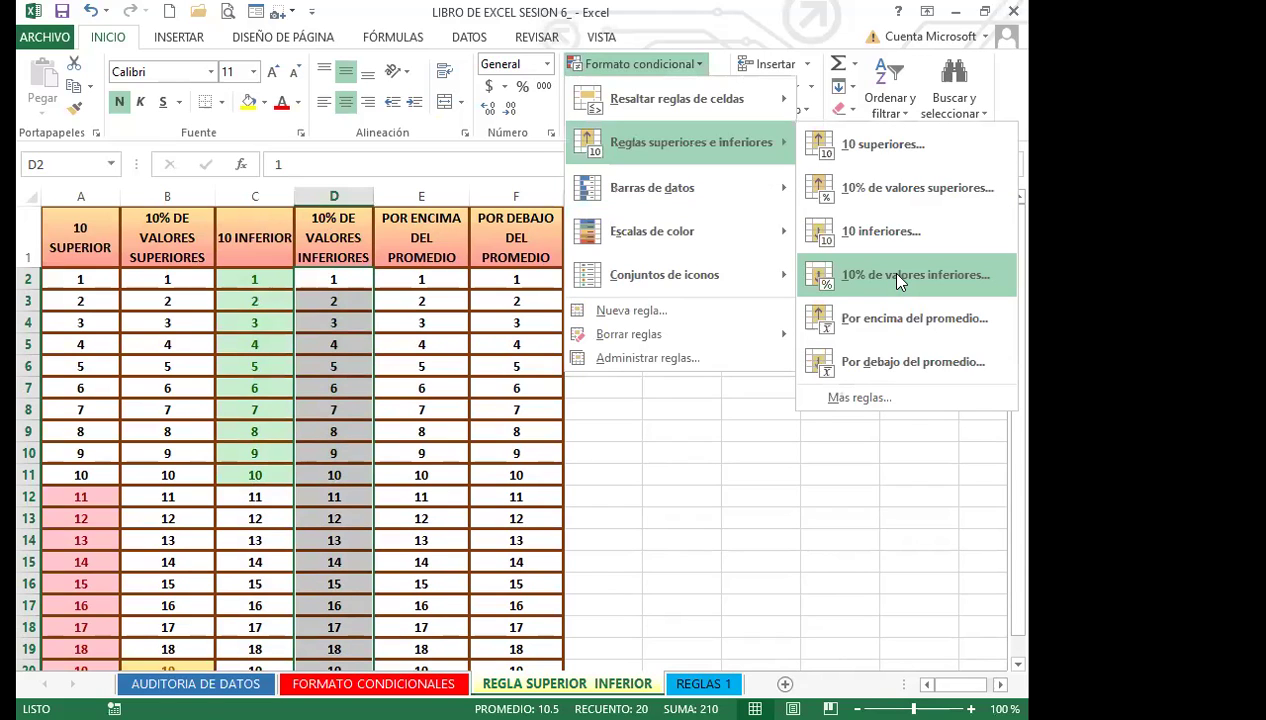
left_click(886, 270)
left_click(611, 398)
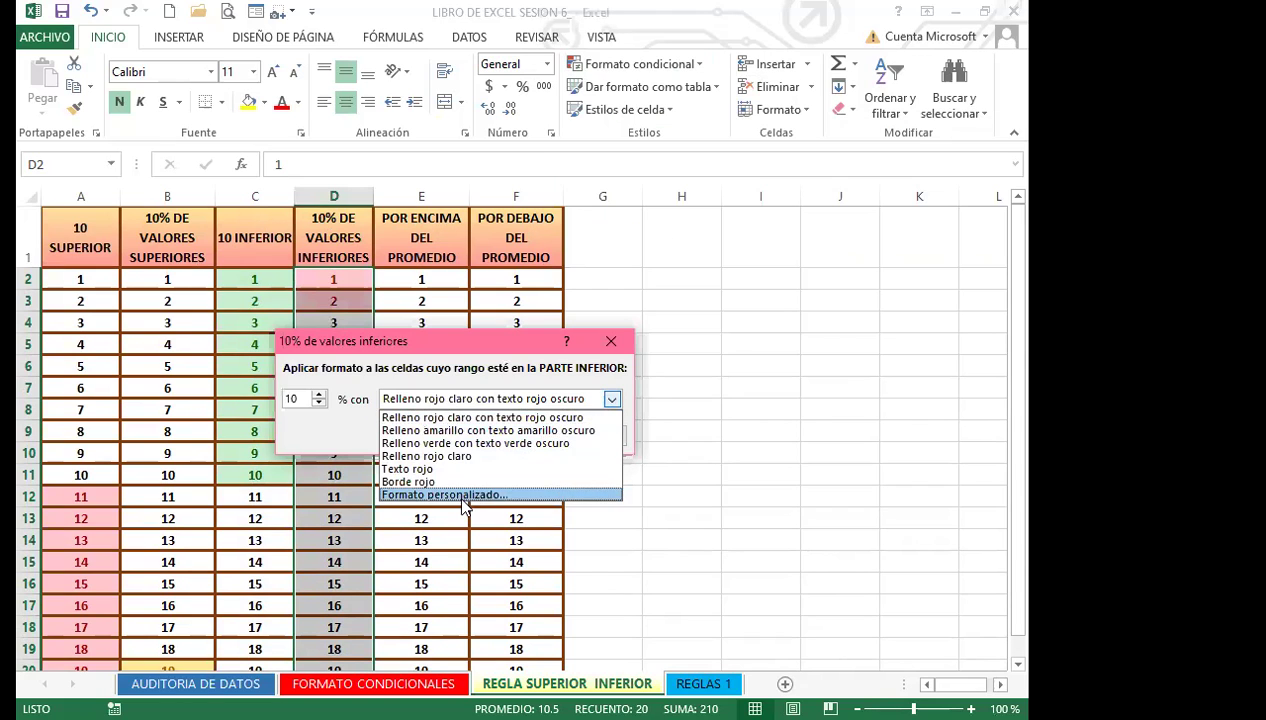
left_click(462, 496)
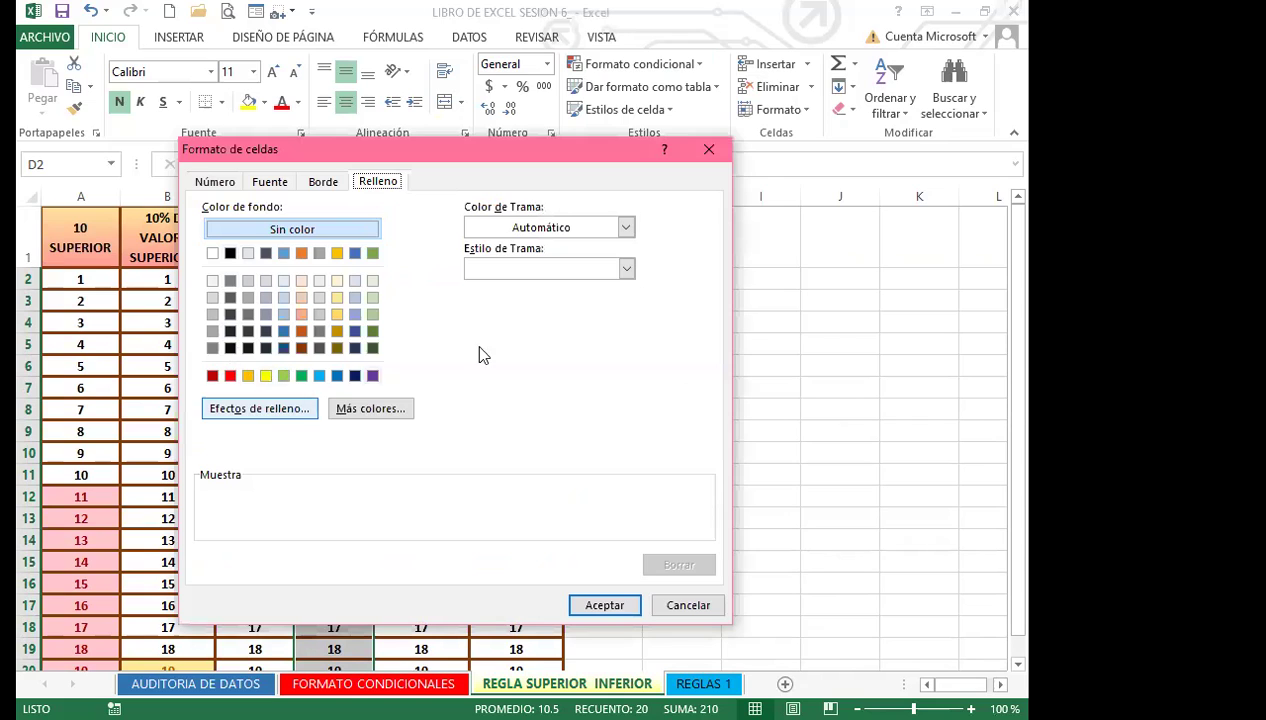
Step: Give the custom format a light blue thin horizontal stripe pattern and apply the bottom 10% rule
left_click(620, 228)
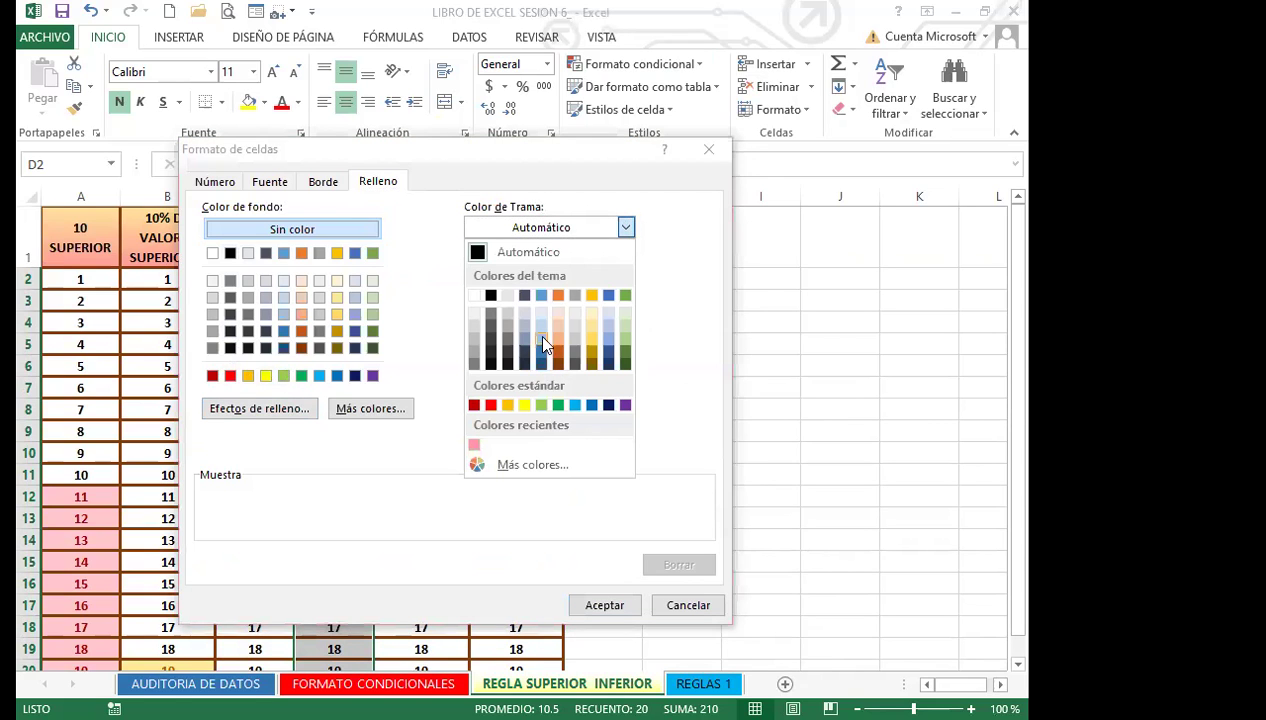
left_click(541, 339)
left_click(626, 268)
left_click(476, 342)
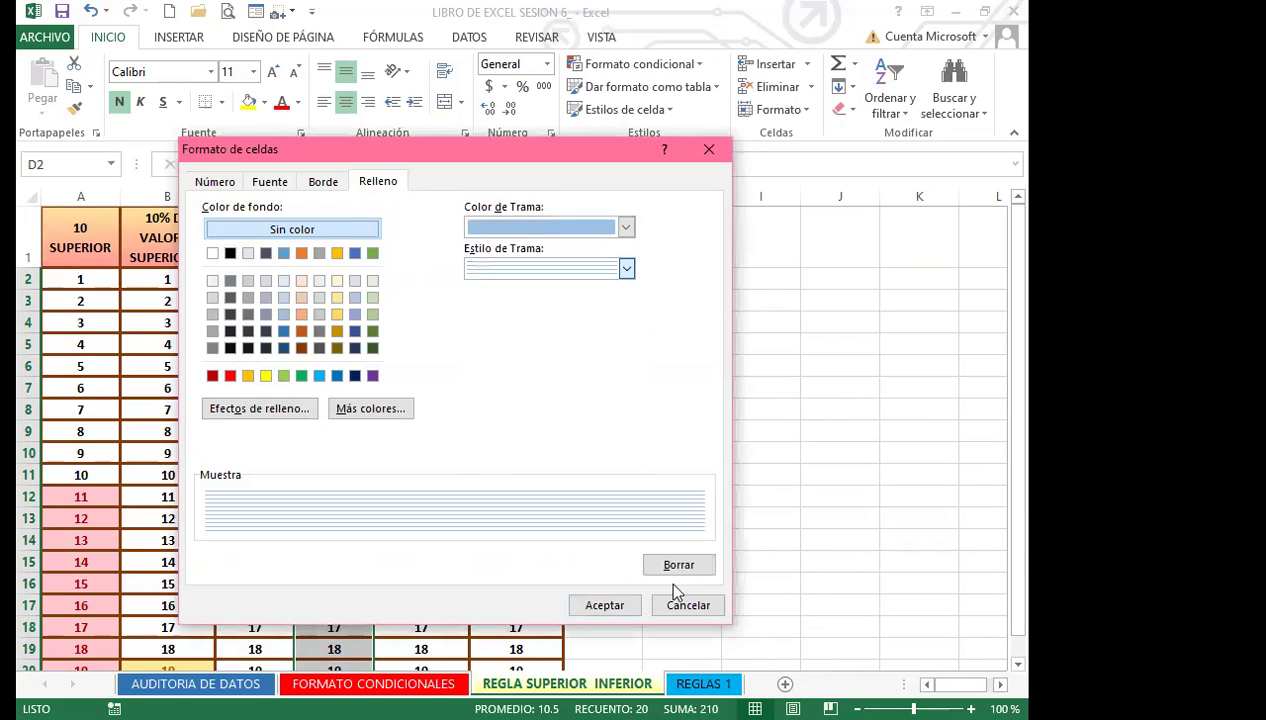
left_click(608, 605)
left_click(508, 437)
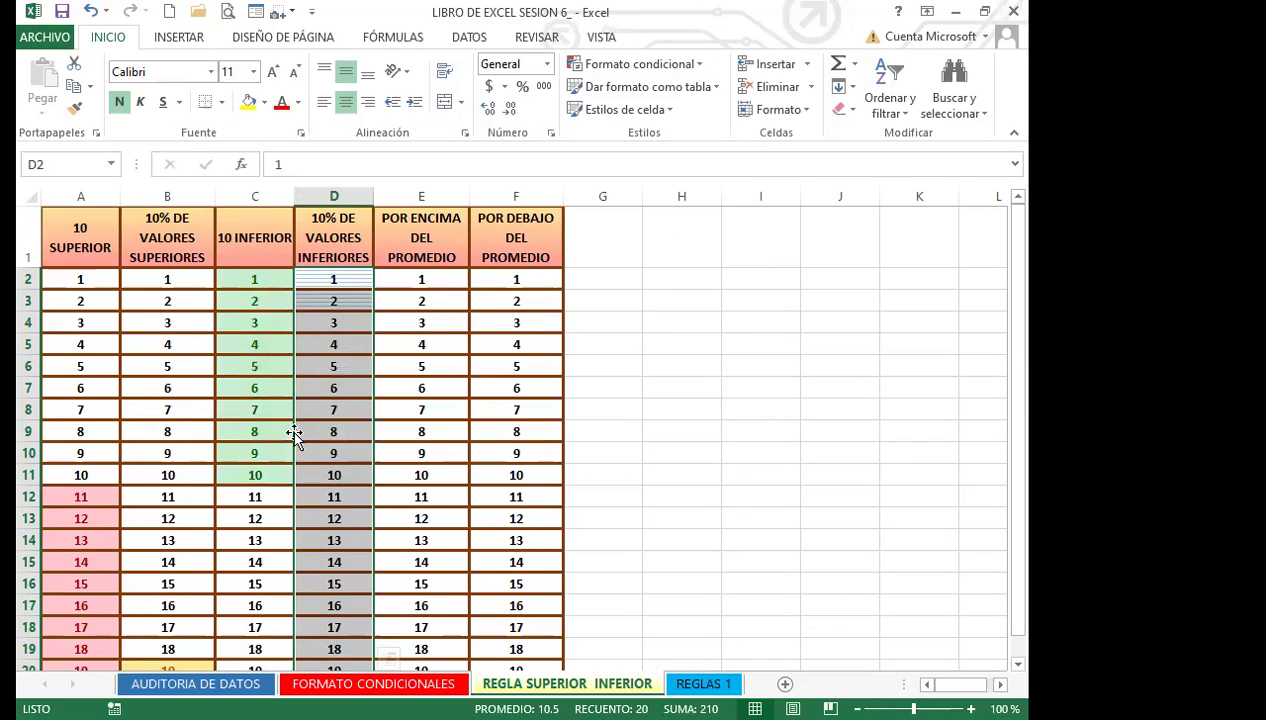
scroll(300, 436, "down", 1)
scroll(302, 438, "up", 1)
left_click(441, 283)
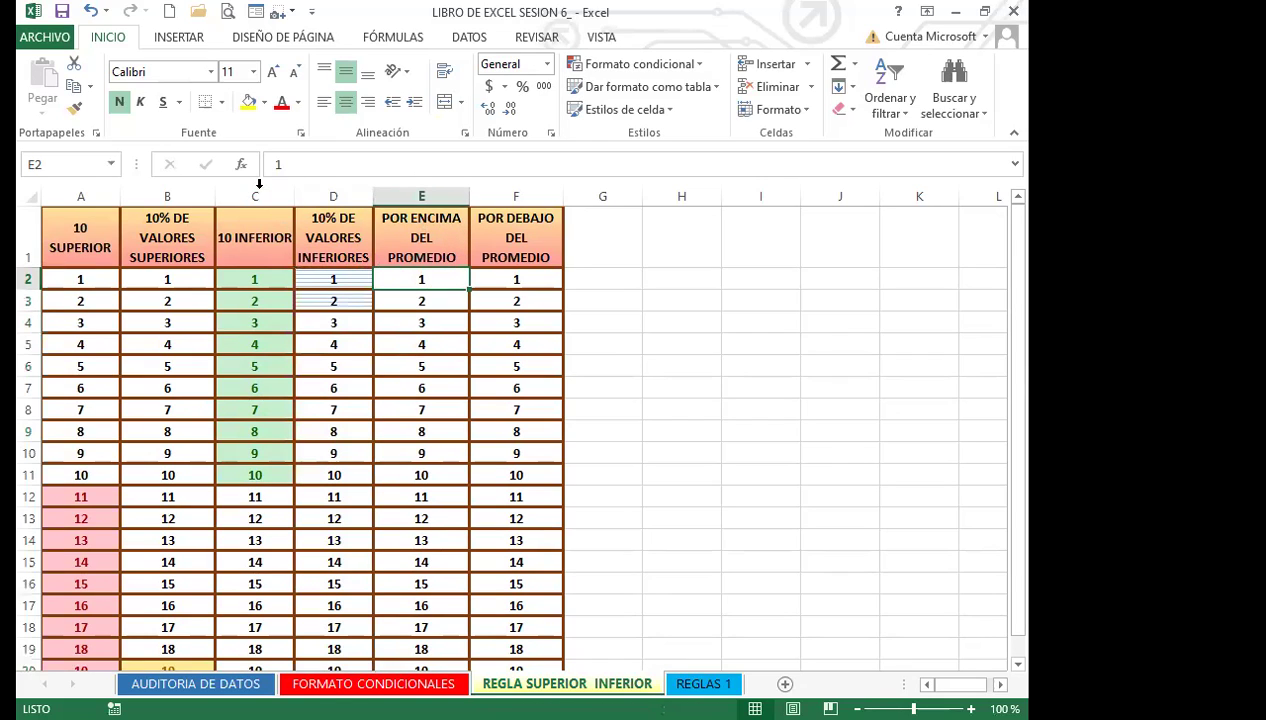
left_click(443, 320)
key("Down")
key("Down")
key("Down")
key("Down")
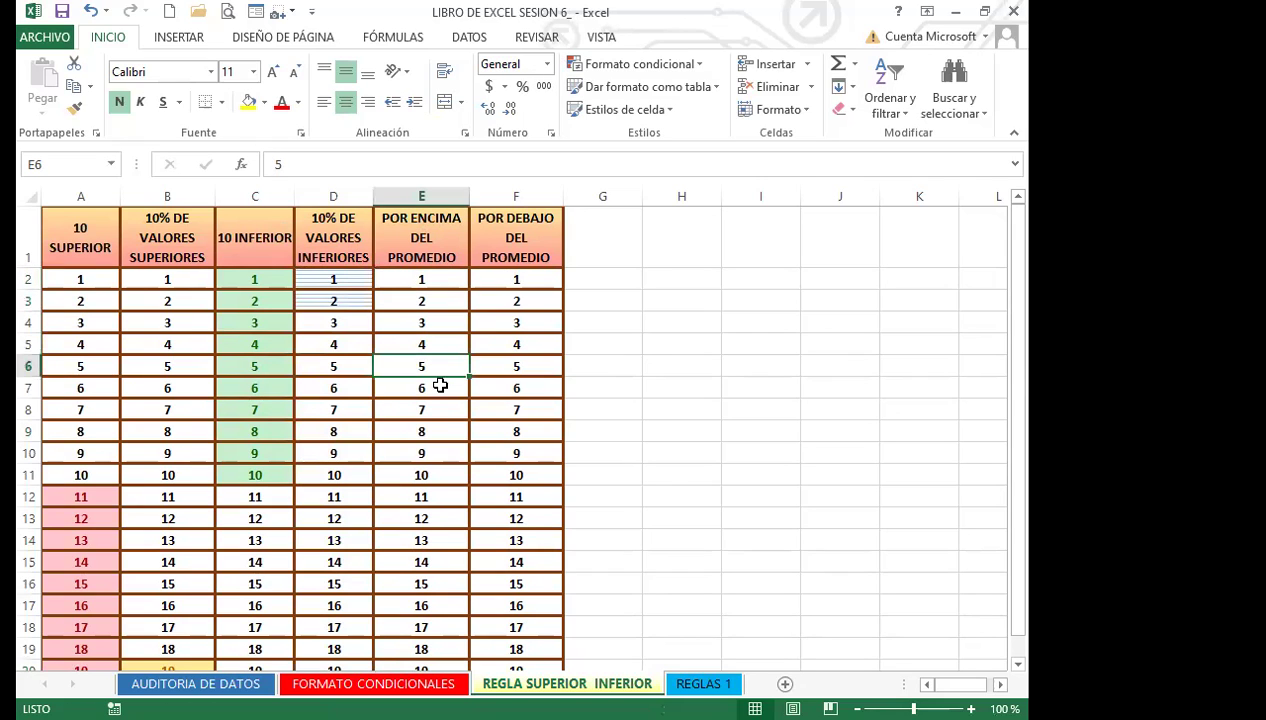
left_click(414, 281)
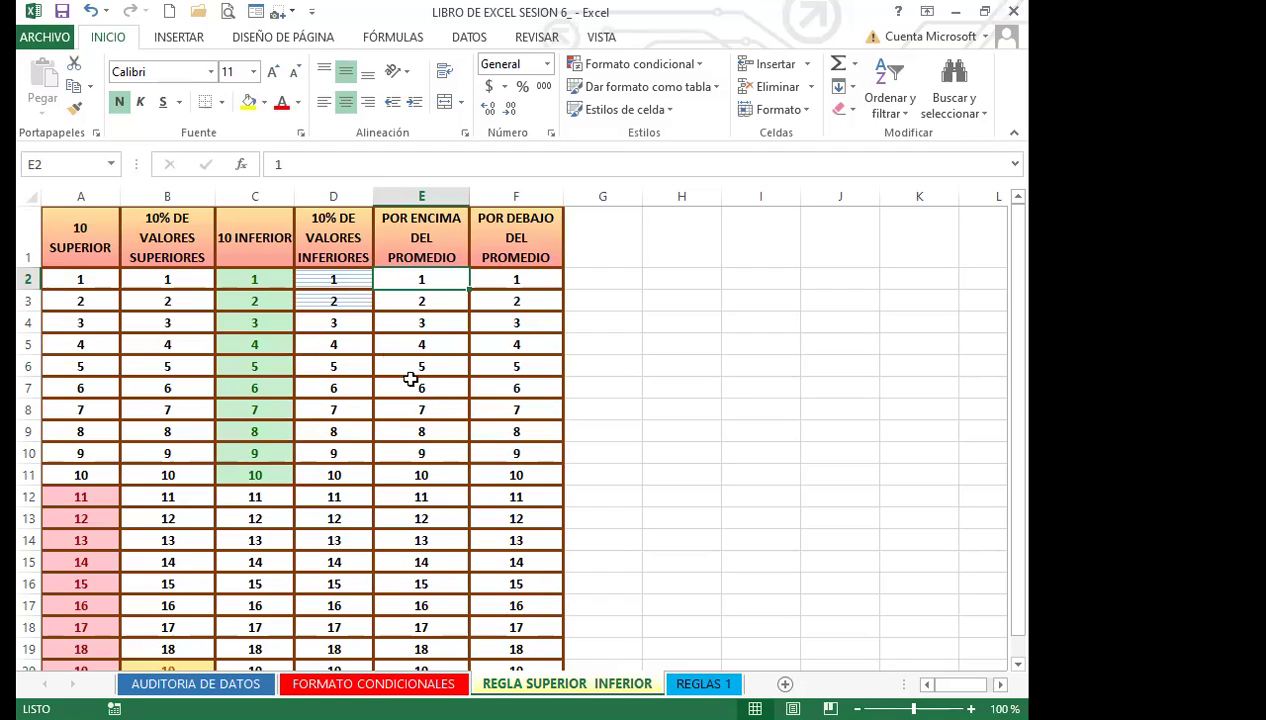
Step: Start an above-average conditional formatting rule on E2:E21 and choose a custom format for it
left_click_drag(398, 277, 396, 633)
scroll(402, 452, "up", 1)
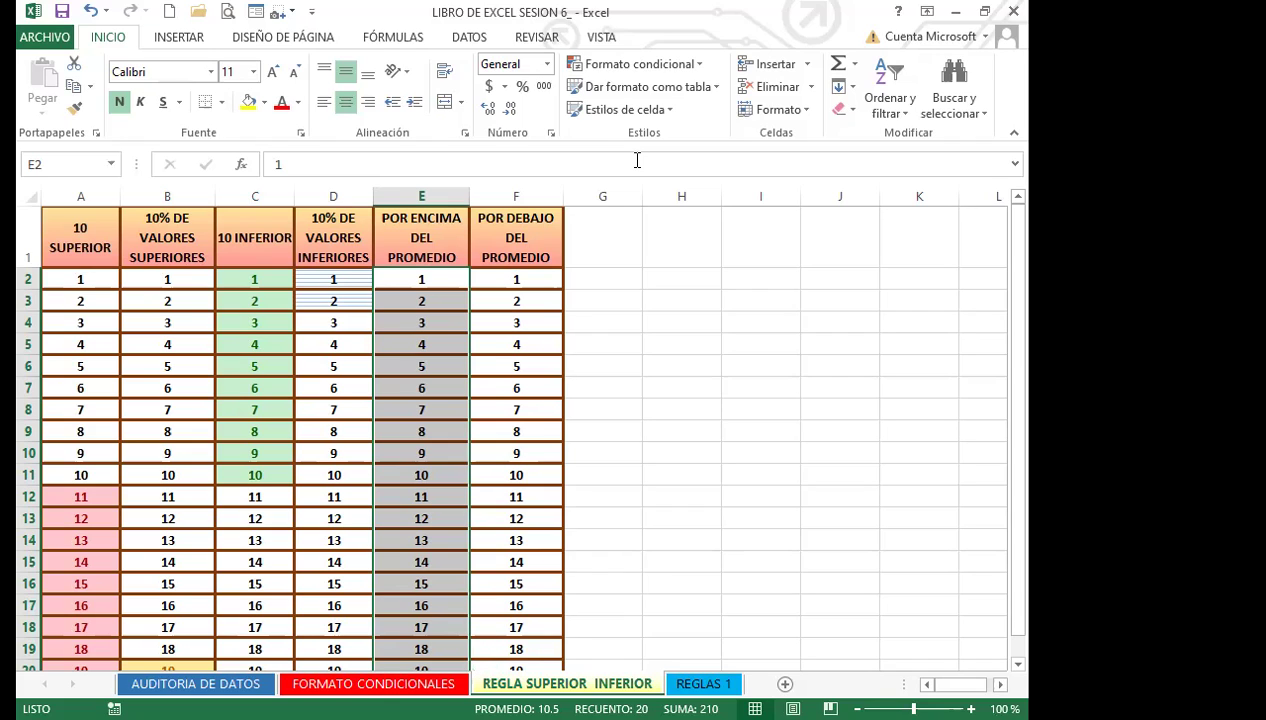
left_click(703, 72)
mouse_move(771, 142)
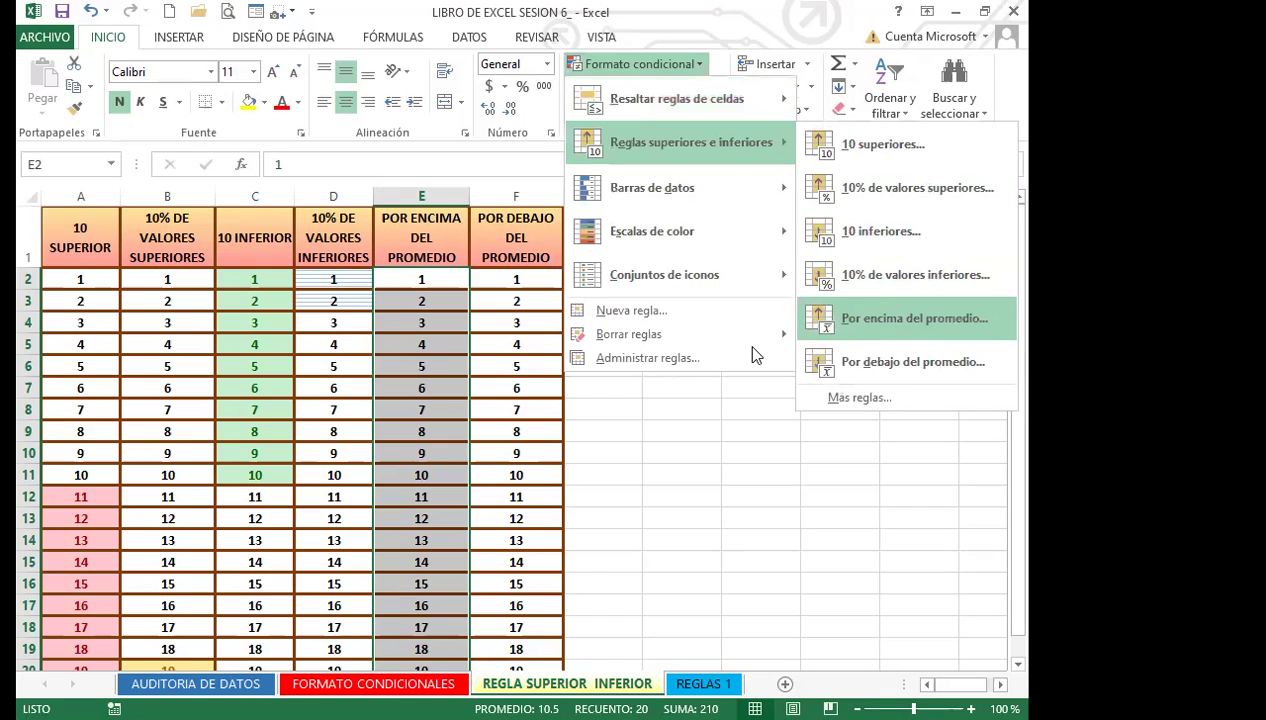
left_click(890, 318)
left_click(651, 400)
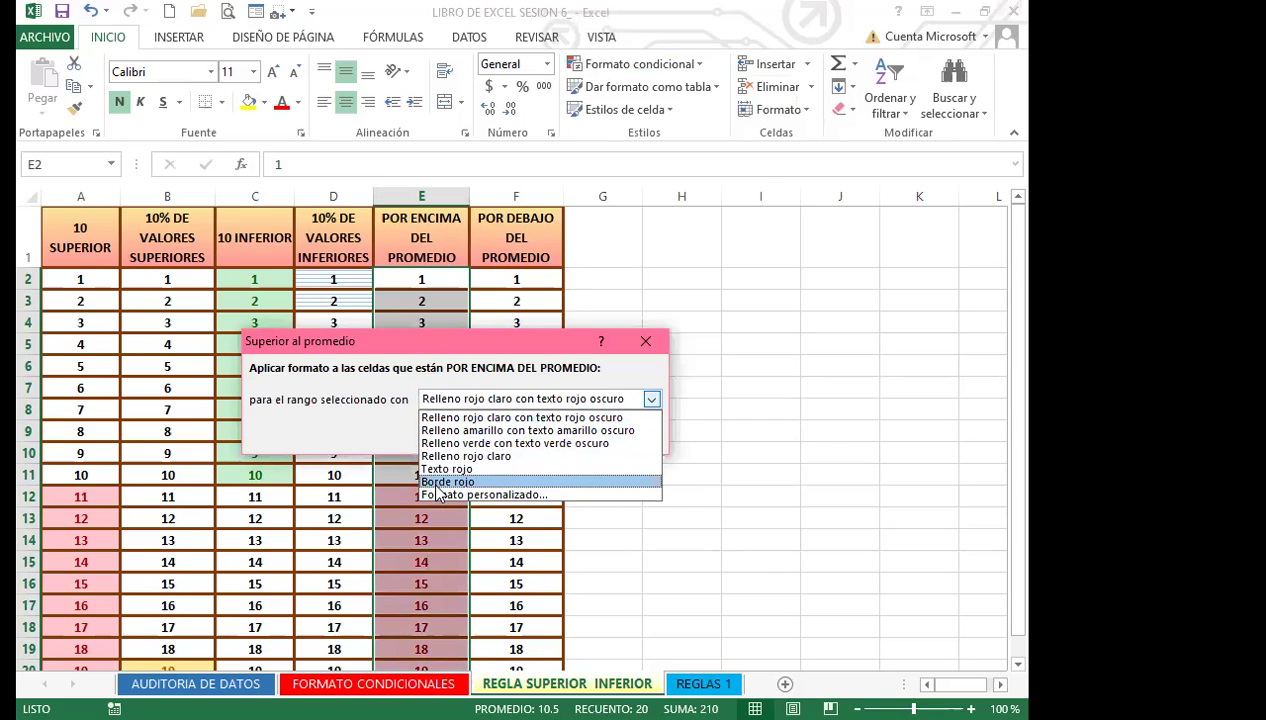
left_click(438, 494)
Step: Fill the custom format with a two-color horizontal gradient using yellow as the first color, and apply the above-average rule
left_click(287, 410)
left_click(539, 258)
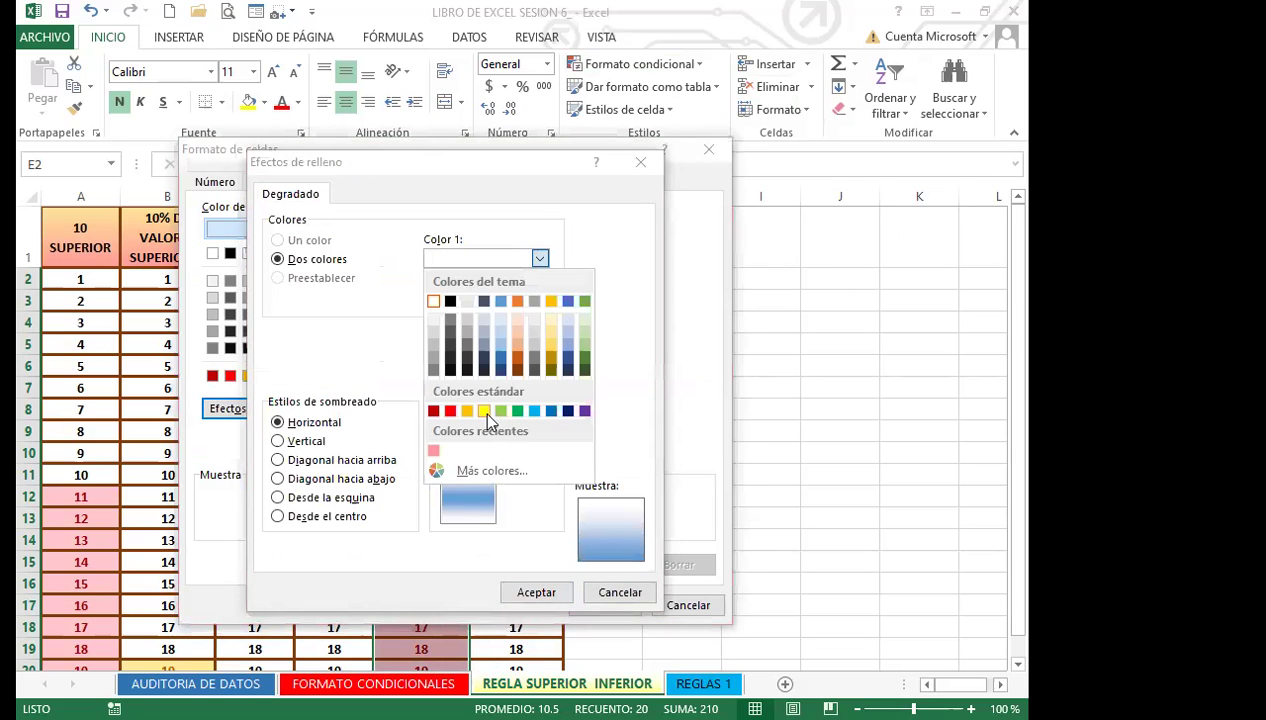
left_click(482, 409)
left_click(536, 592)
left_click(605, 603)
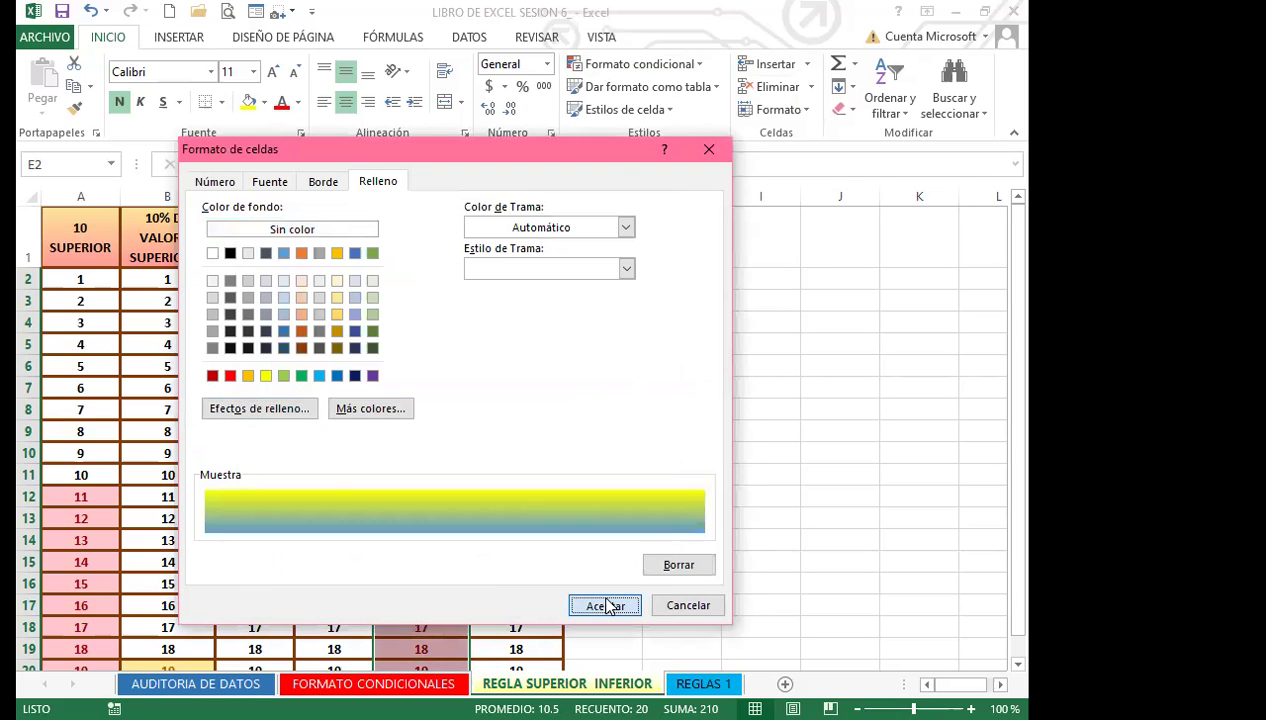
left_click(543, 437)
scroll(483, 508, "down", 1)
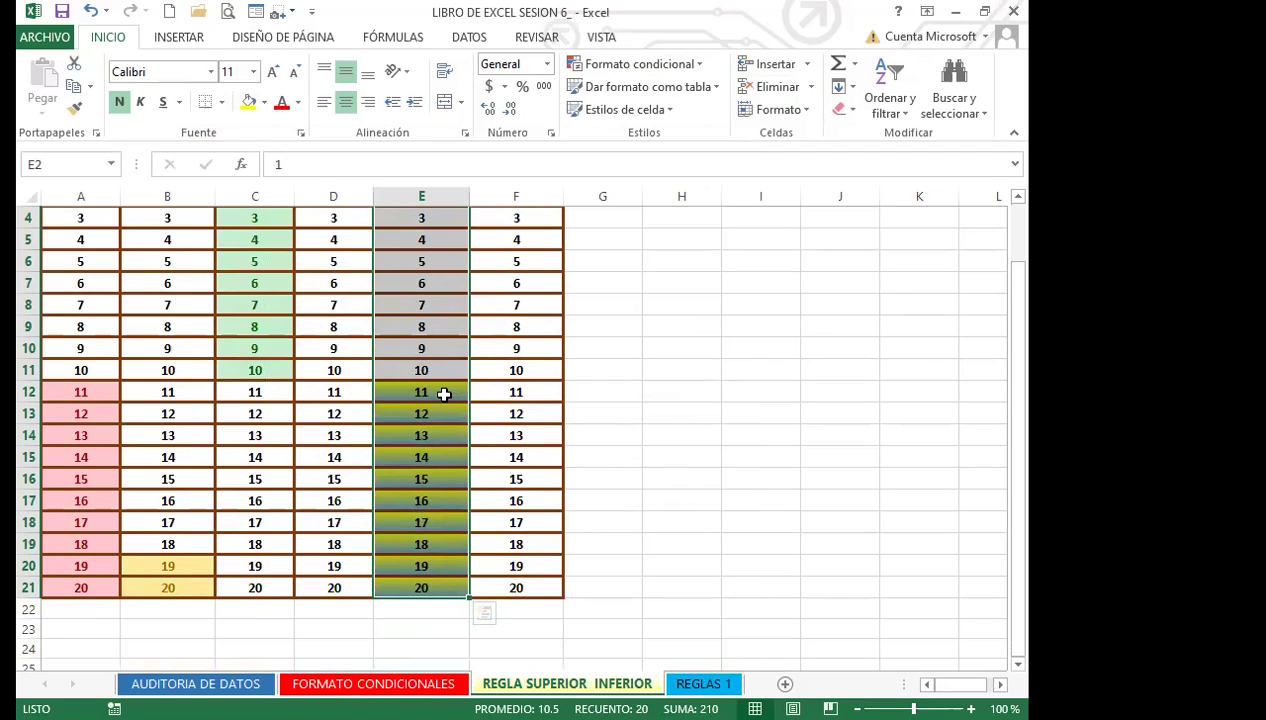
scroll(444, 394, "up", 1)
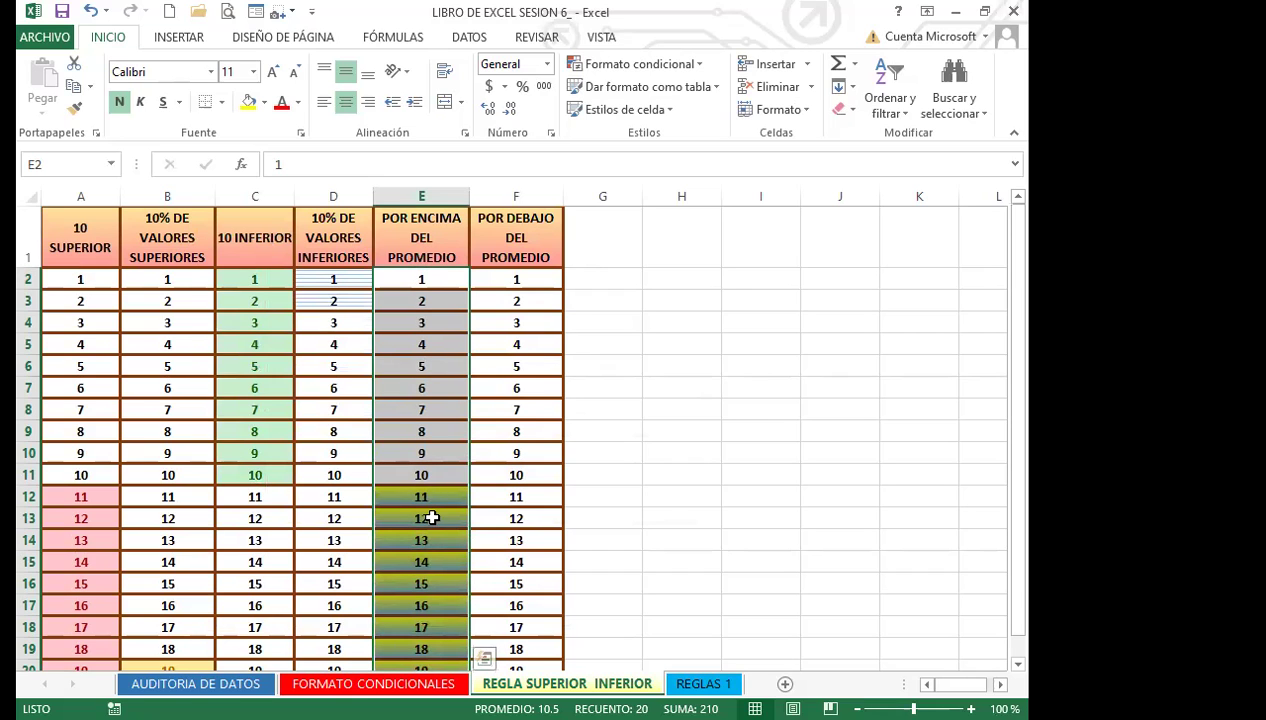
Step: Start a below-average conditional formatting rule on F2:F21 and choose a custom format for it
left_click_drag(530, 281, 531, 632)
scroll(514, 486, "up", 1)
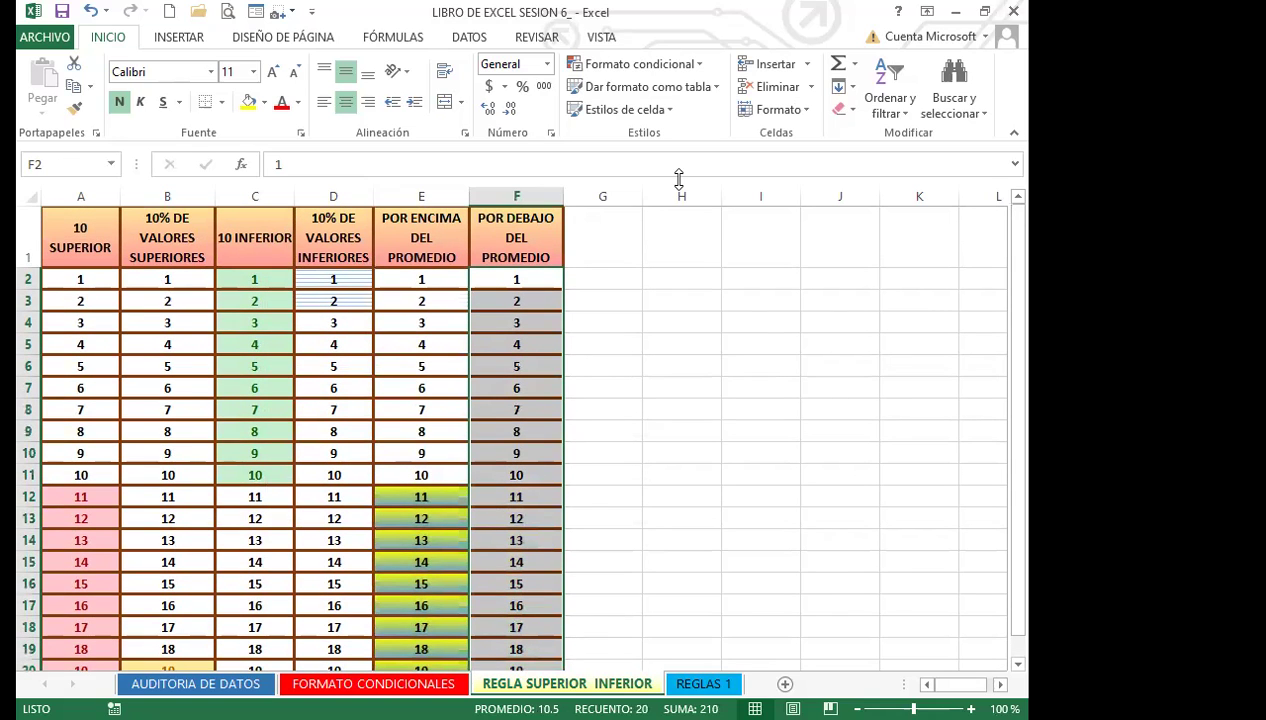
left_click(699, 68)
mouse_move(709, 143)
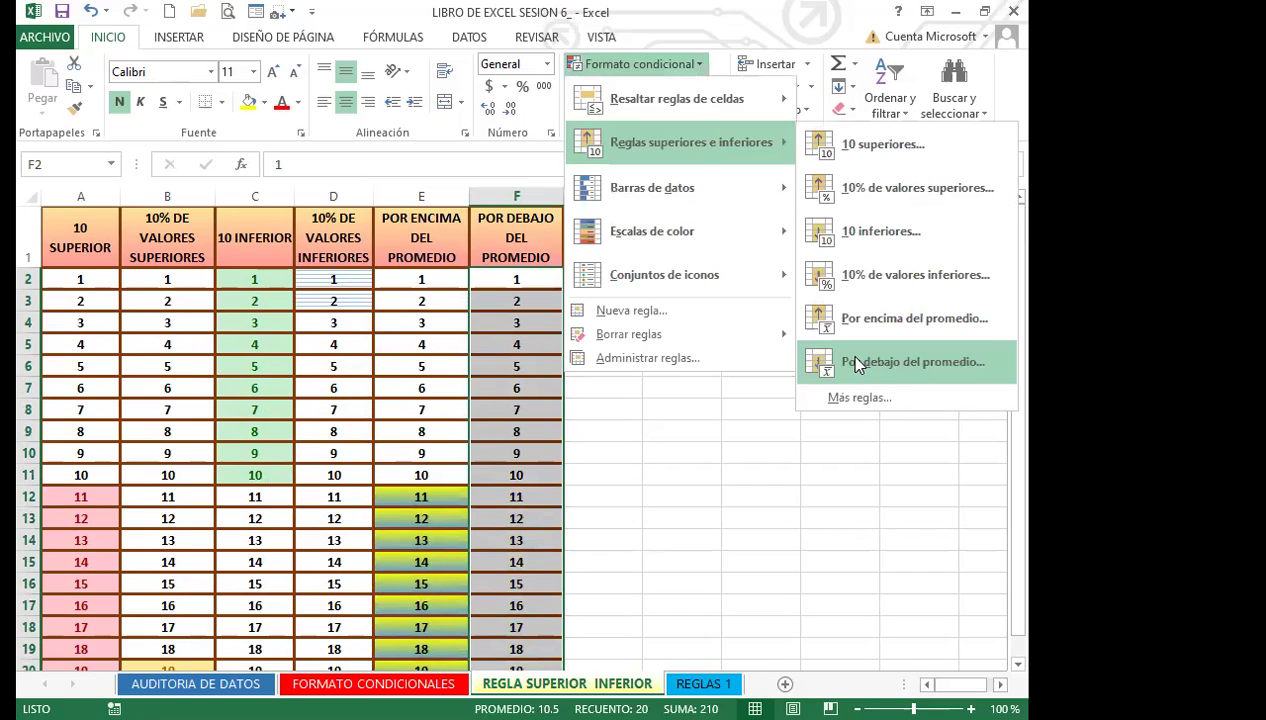
left_click(857, 365)
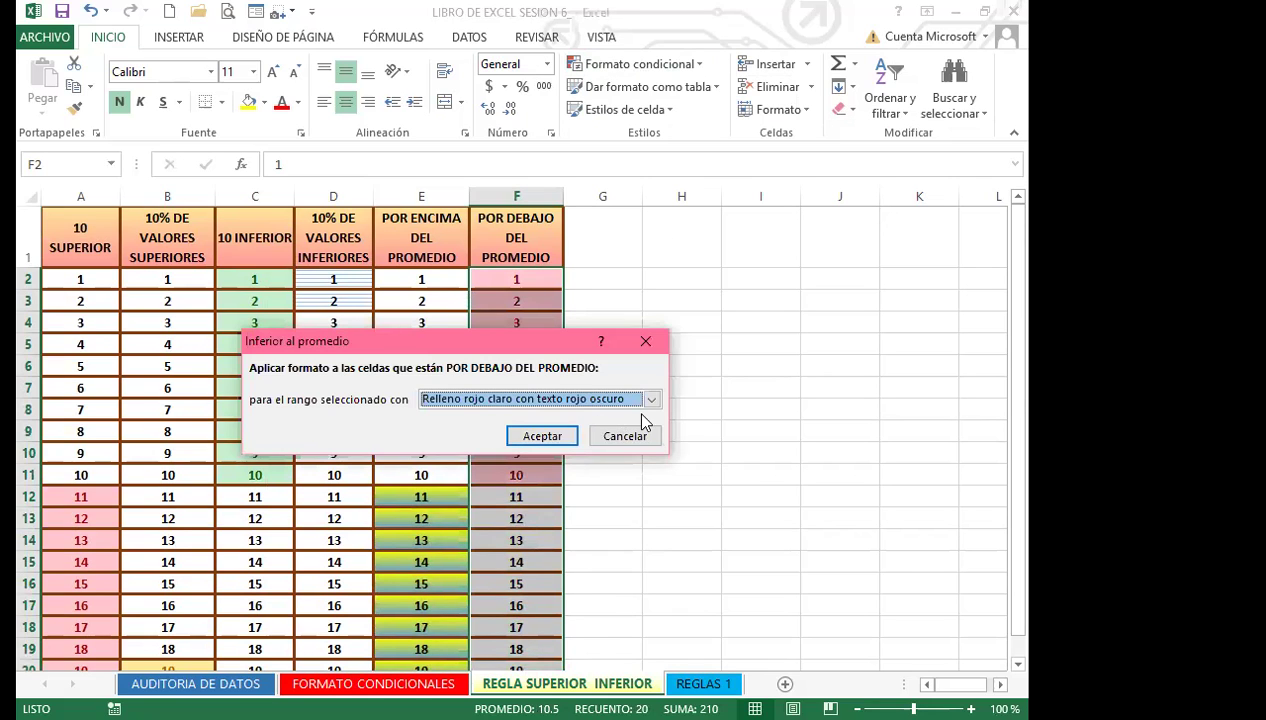
left_click(650, 399)
left_click(482, 490)
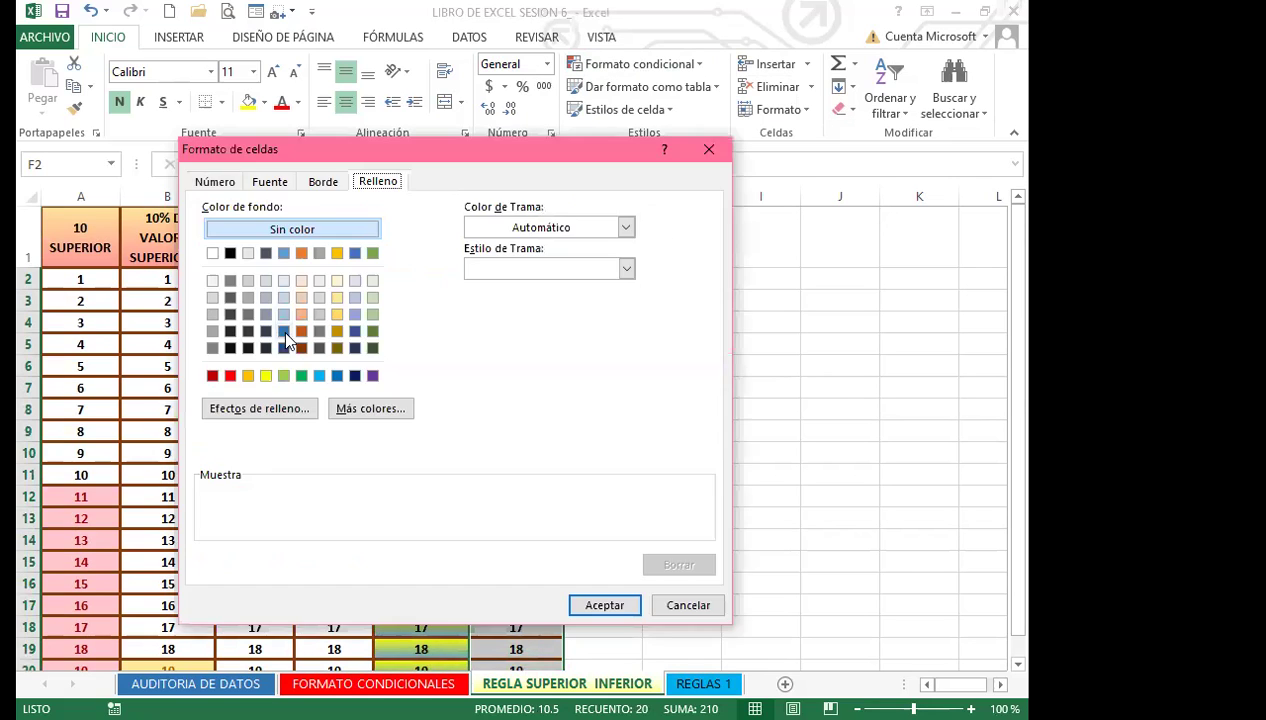
Step: Fill the custom format with a two-color horizontal gradient using green as the first color, and apply the below-average rule
left_click(284, 375)
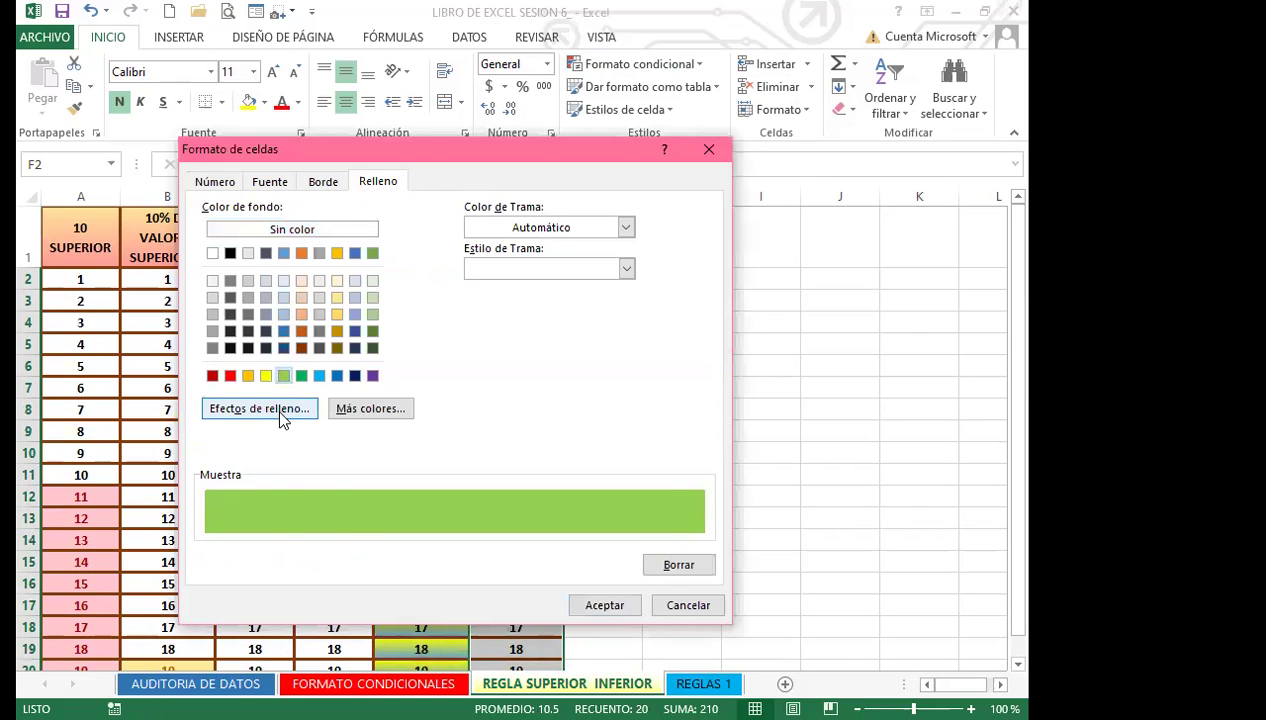
left_click(281, 418)
left_click(540, 258)
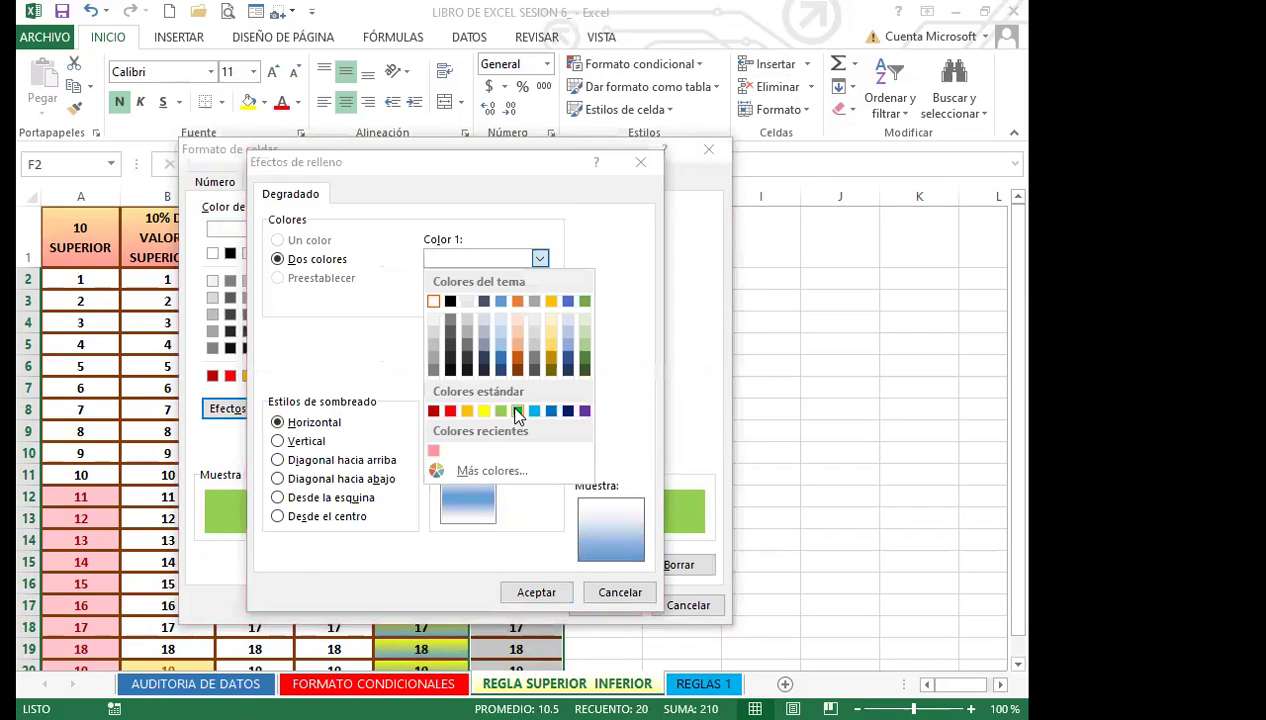
left_click(516, 411)
left_click(536, 592)
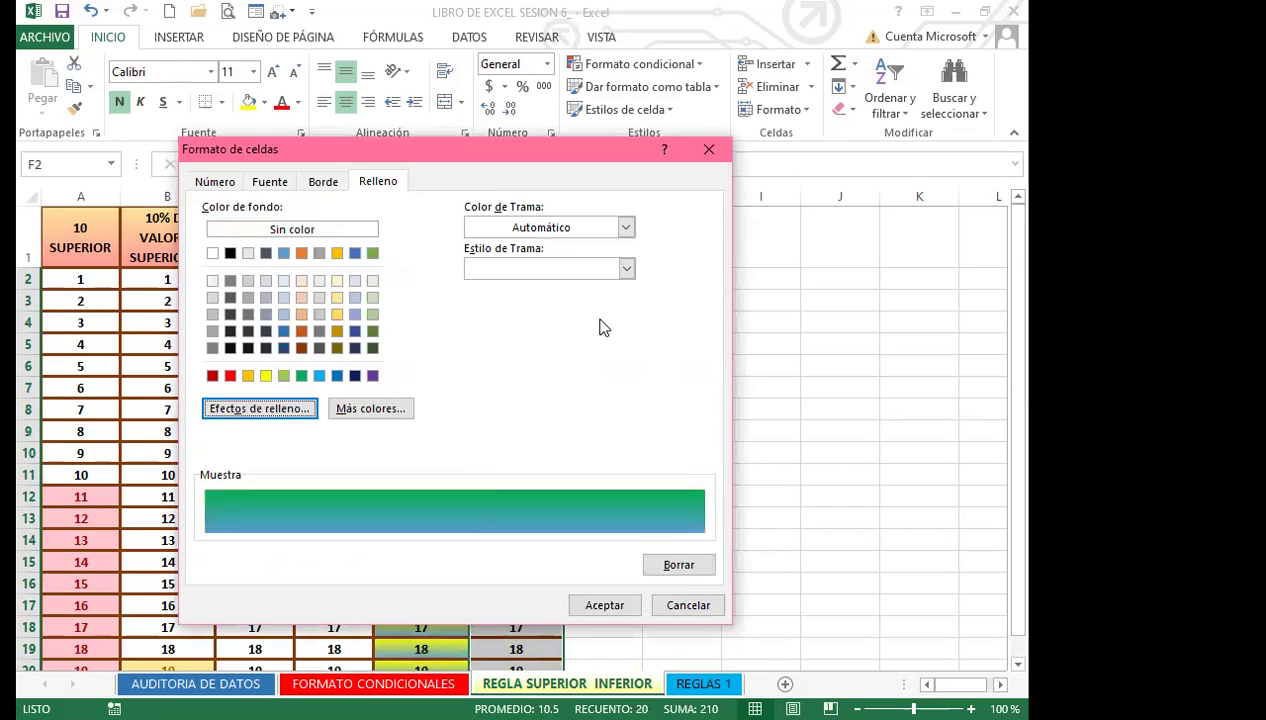
left_click(606, 603)
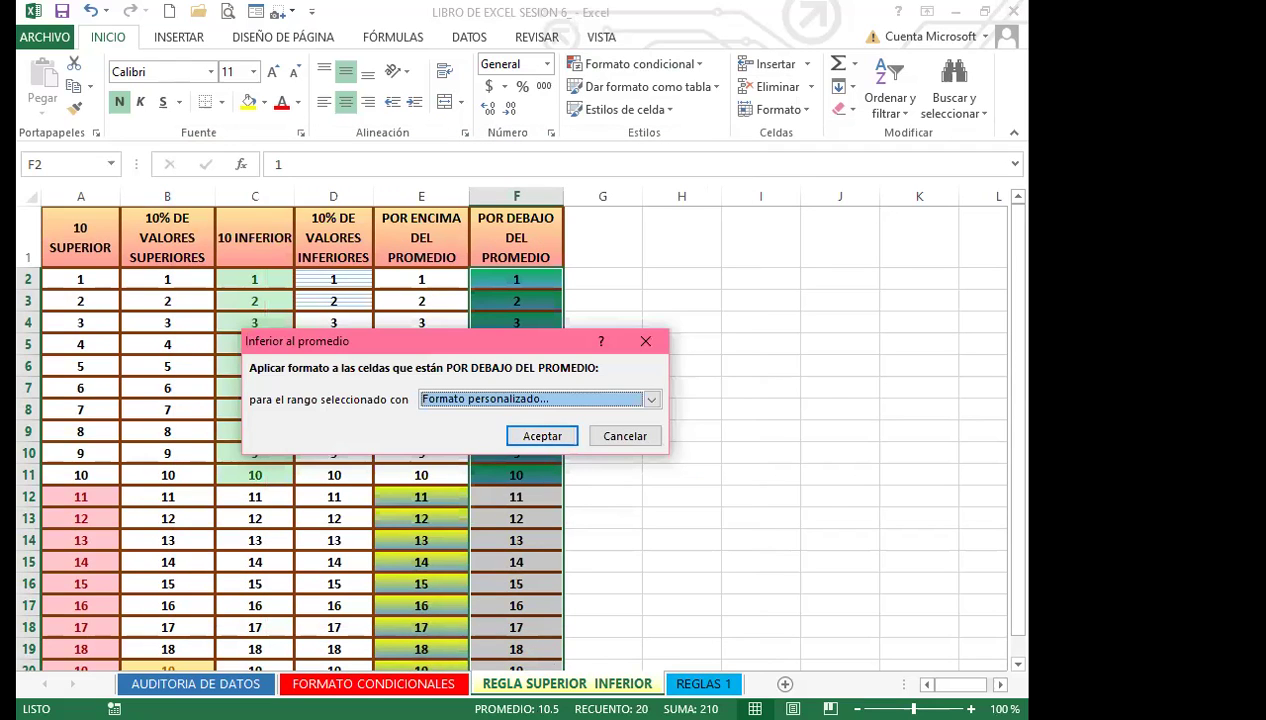
left_click(543, 437)
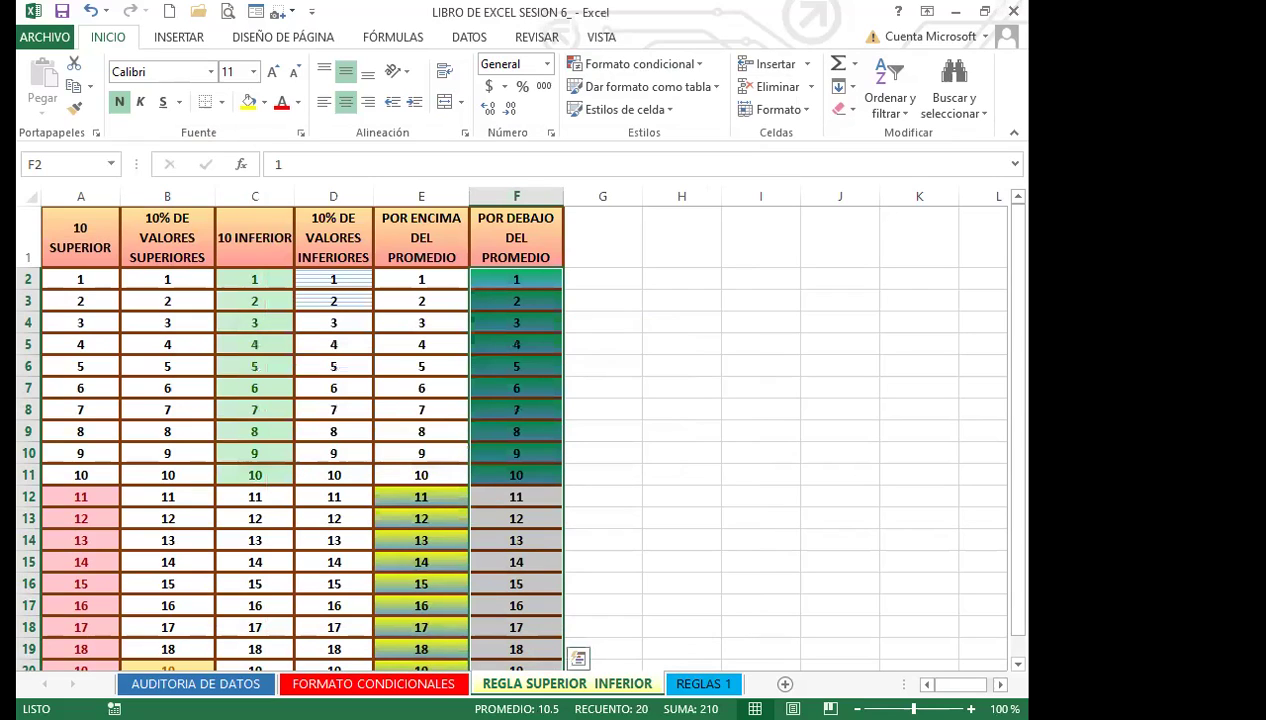
Step: Review the highlighted cells in all six columns, comparing the above-average and below-average formatting around E12 and F11
scroll(616, 483, "down", 1)
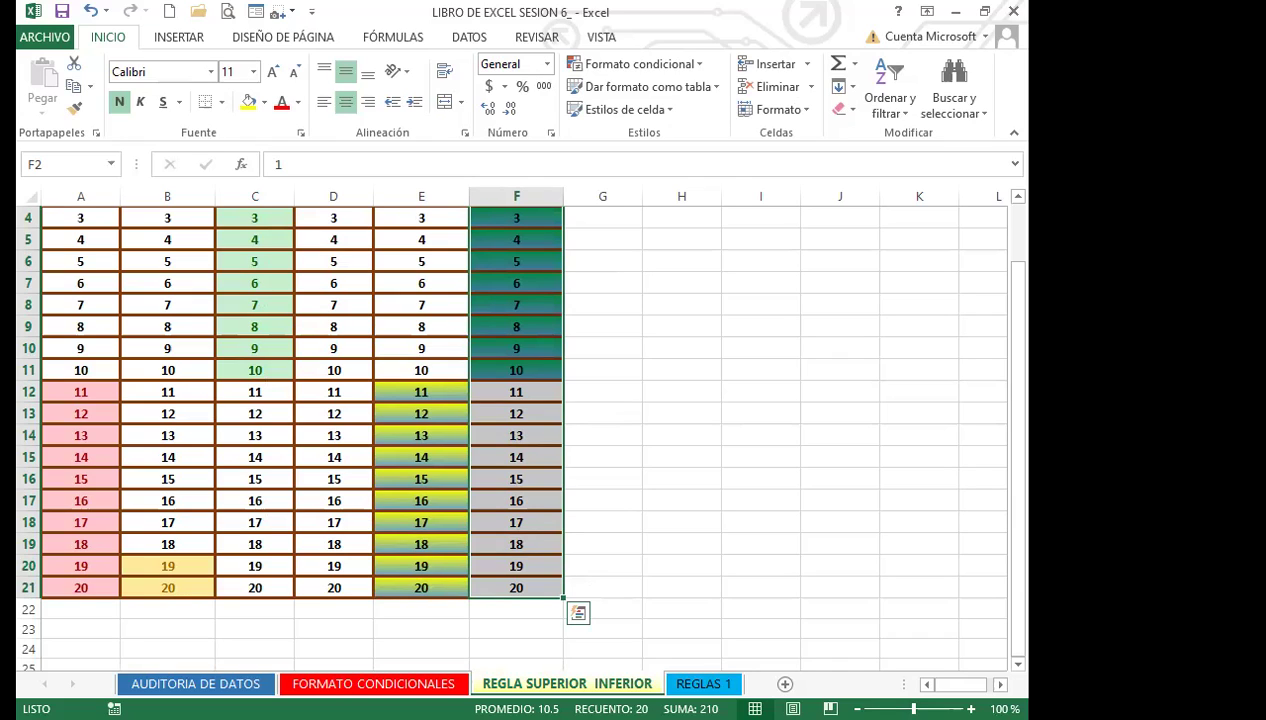
scroll(602, 460, "up", 1)
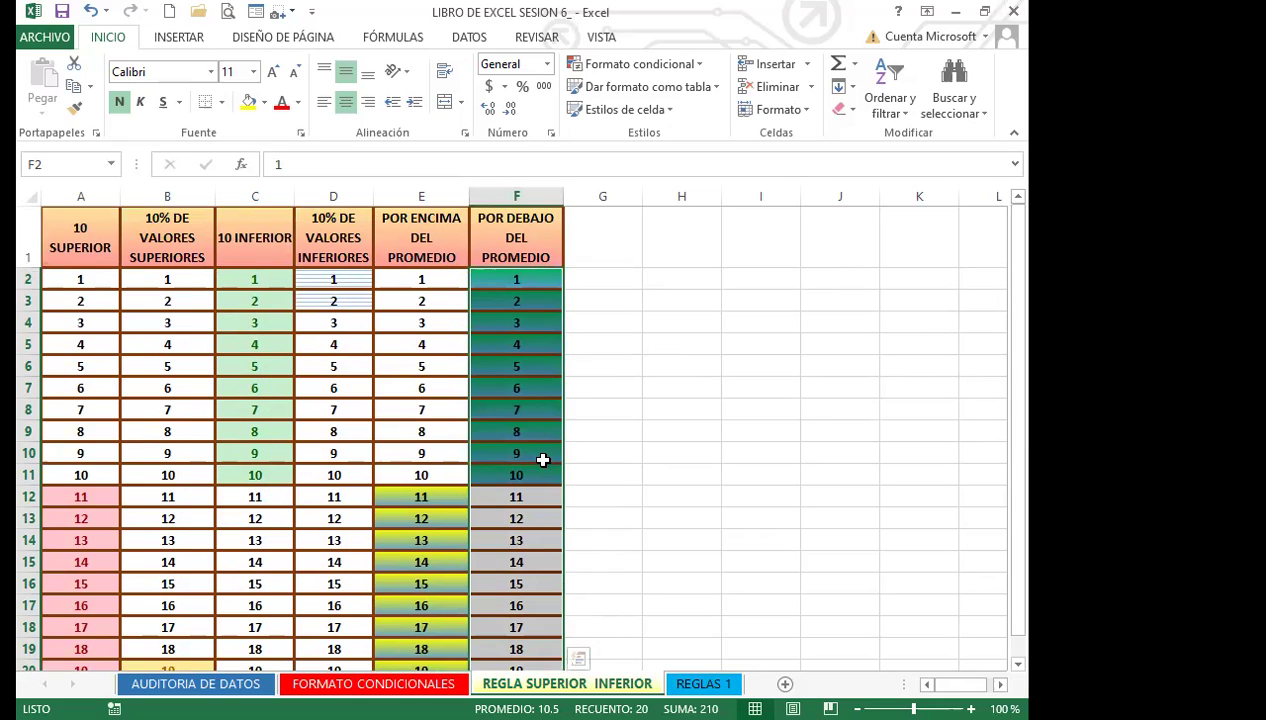
scroll(319, 528, "down", 1)
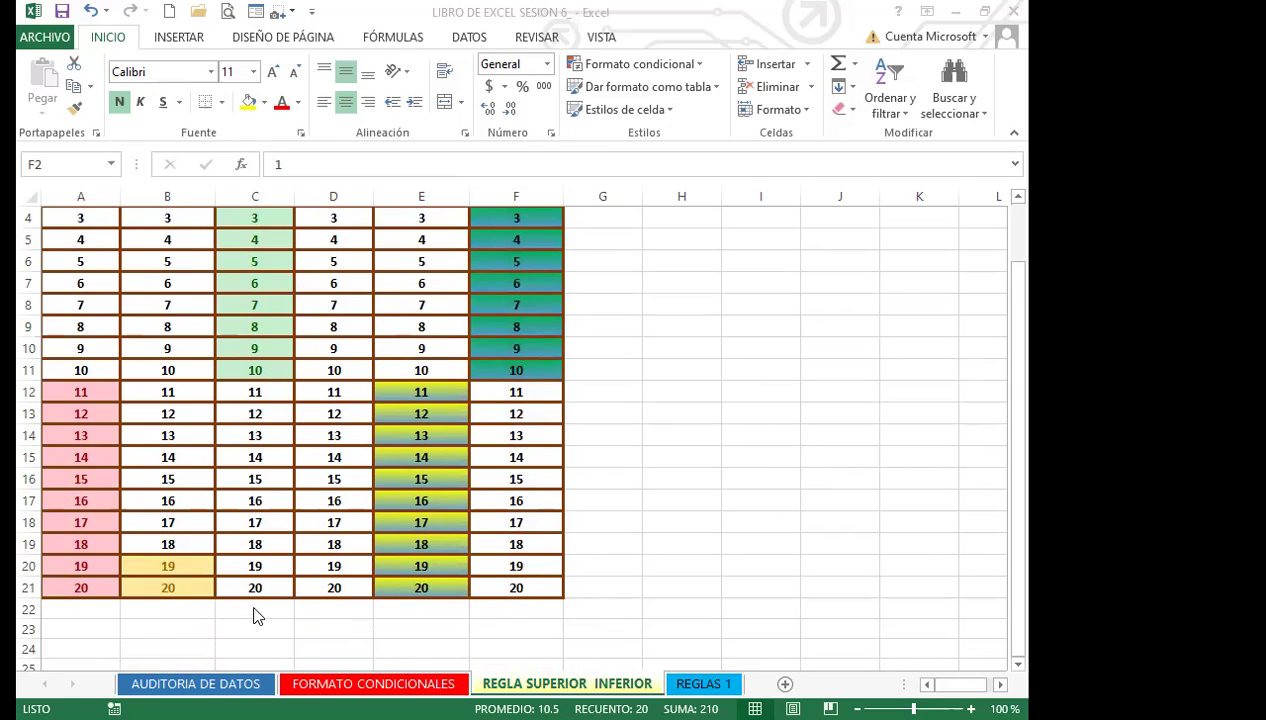
left_click(436, 390)
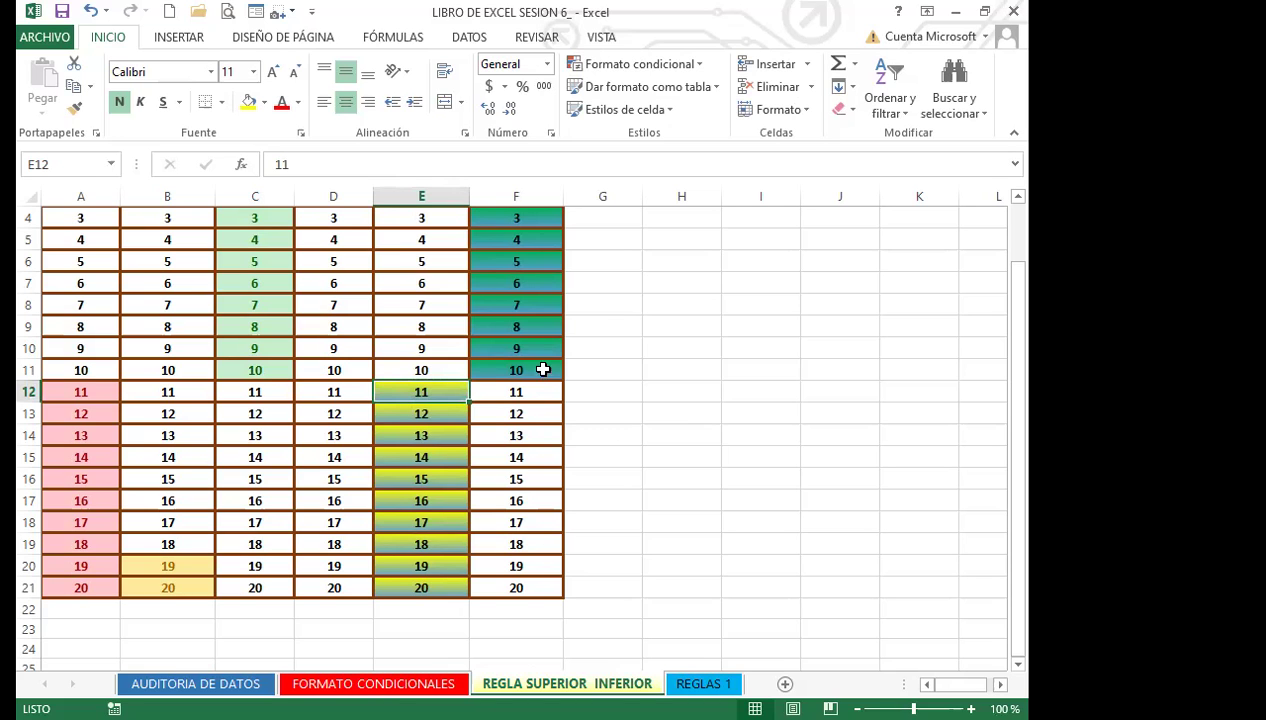
scroll(543, 367, "up", 1)
scroll(544, 421, "down", 3)
scroll(532, 350, "up", 1)
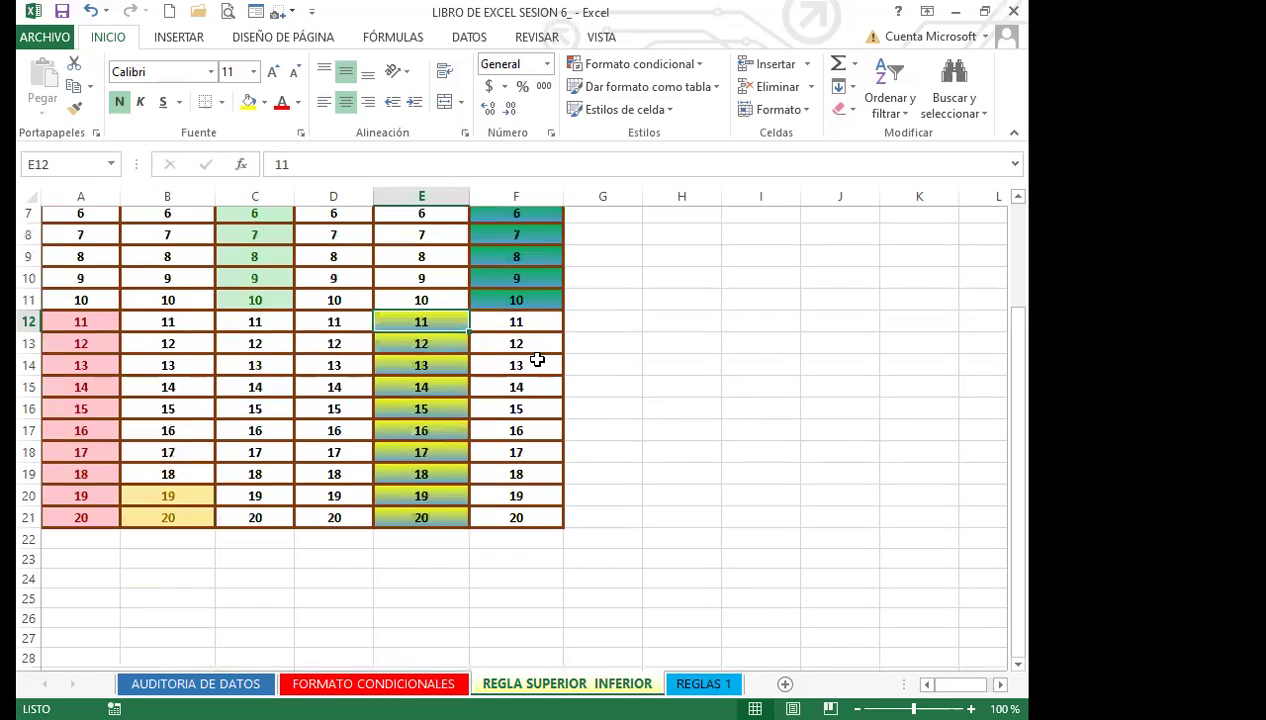
left_click(545, 296)
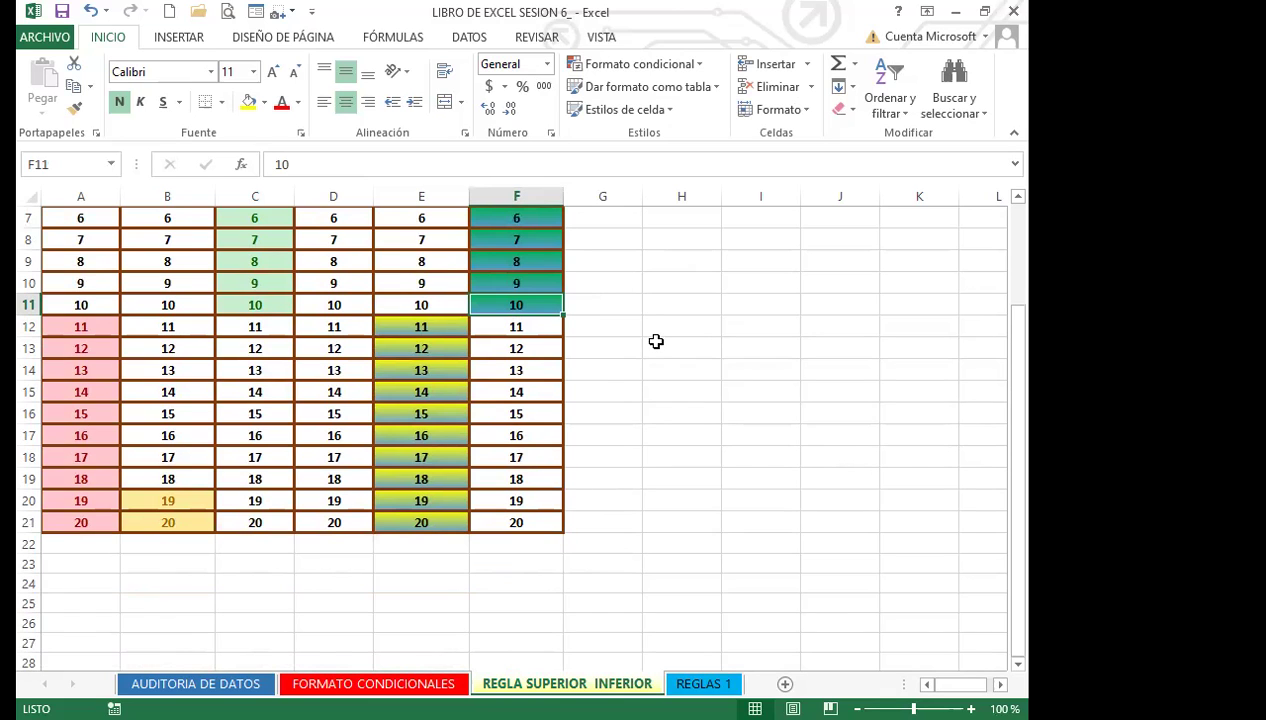
scroll(655, 340, "up", 2)
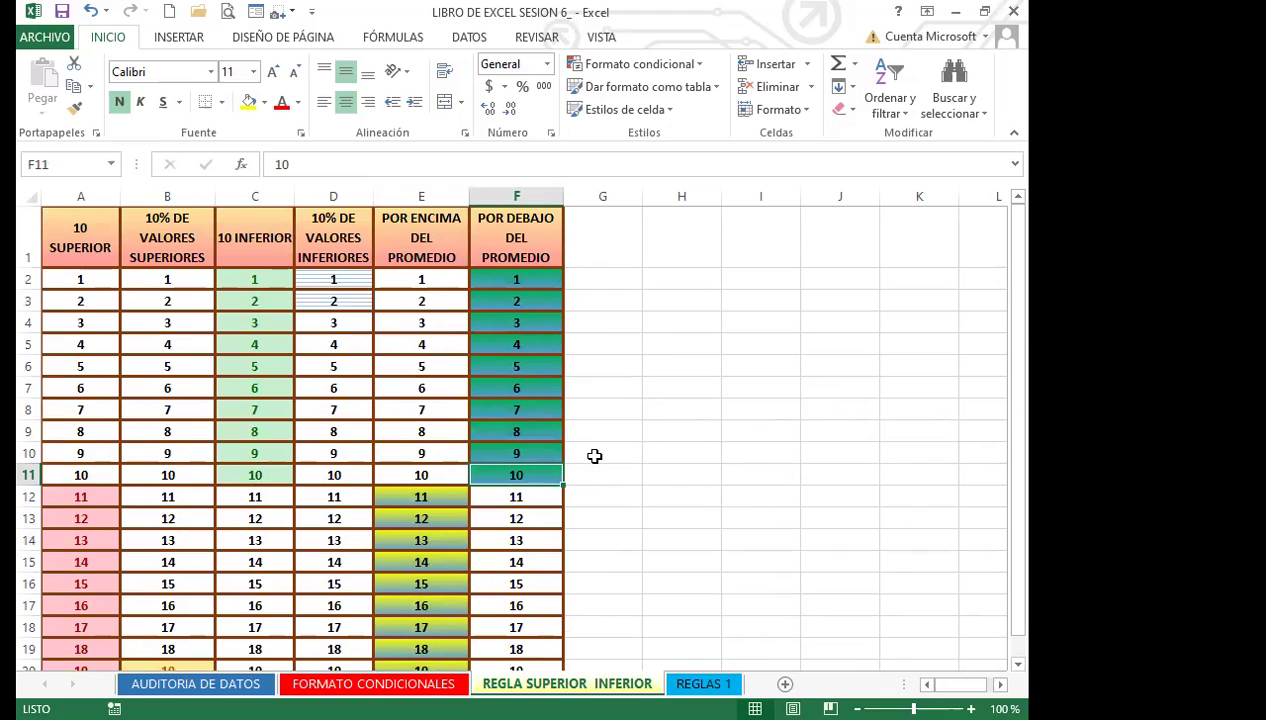
scroll(595, 455, "down", 1)
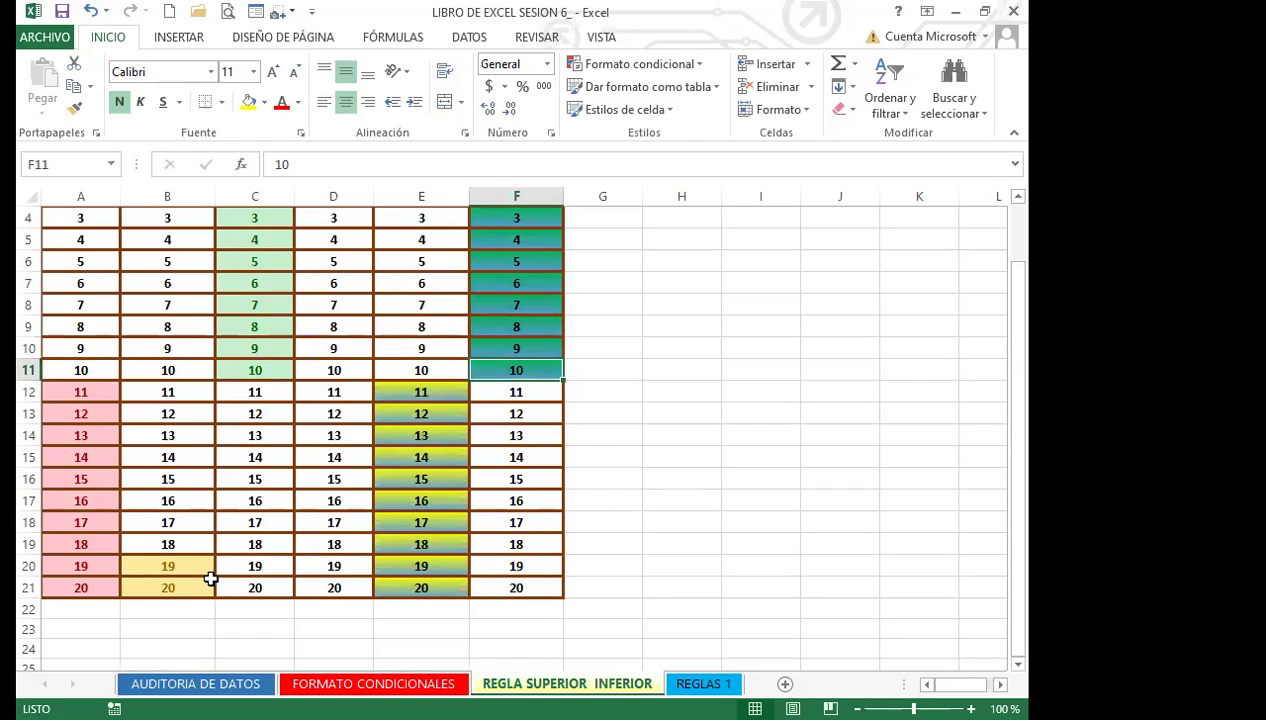
Step: Go to the REGLAS 1 sheet and examine the employee table and the color instructions in column J
scroll(478, 551, "down", 1)
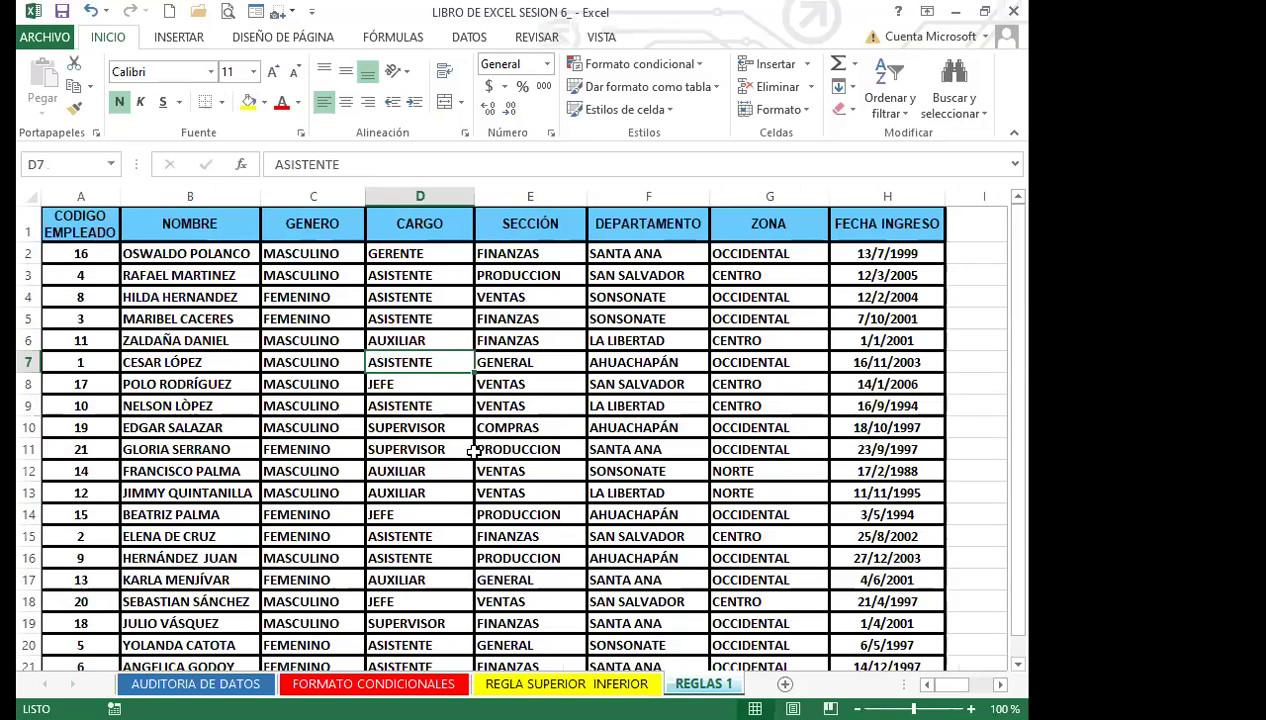
left_click(470, 450)
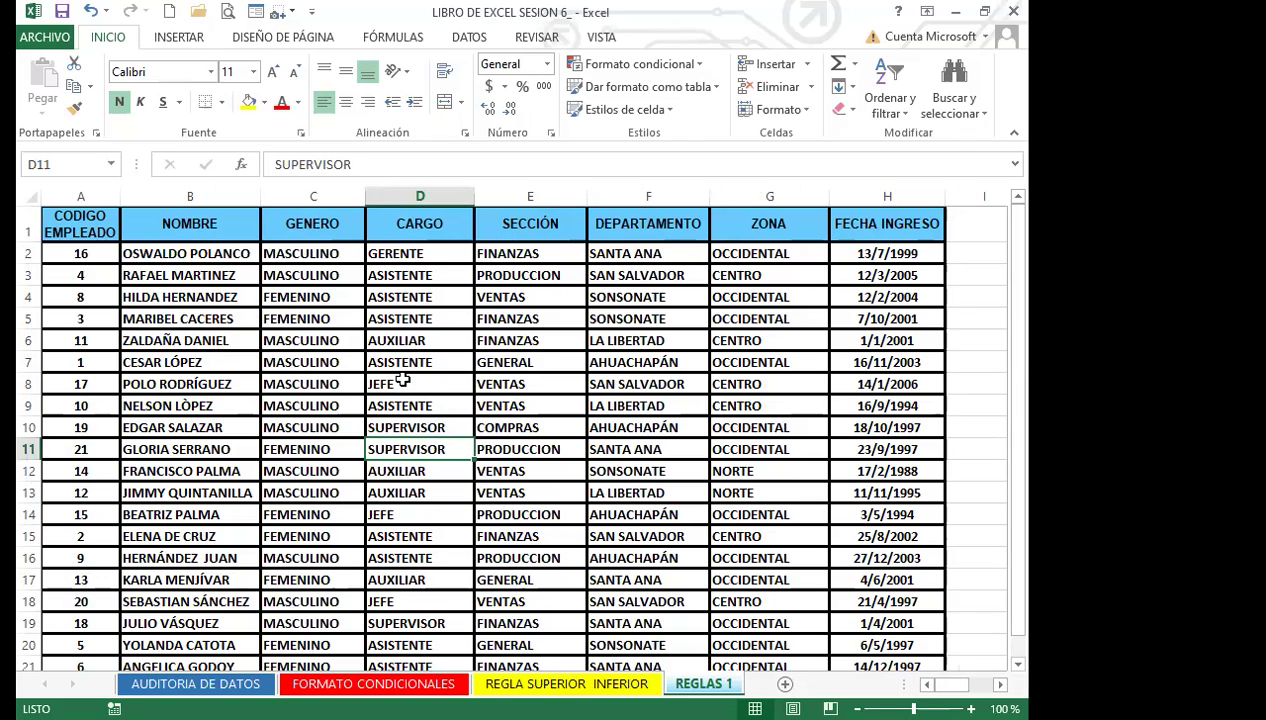
scroll(350, 375, "down", 3)
scroll(360, 377, "up", 2)
scroll(363, 380, "up", 1)
left_click(308, 360)
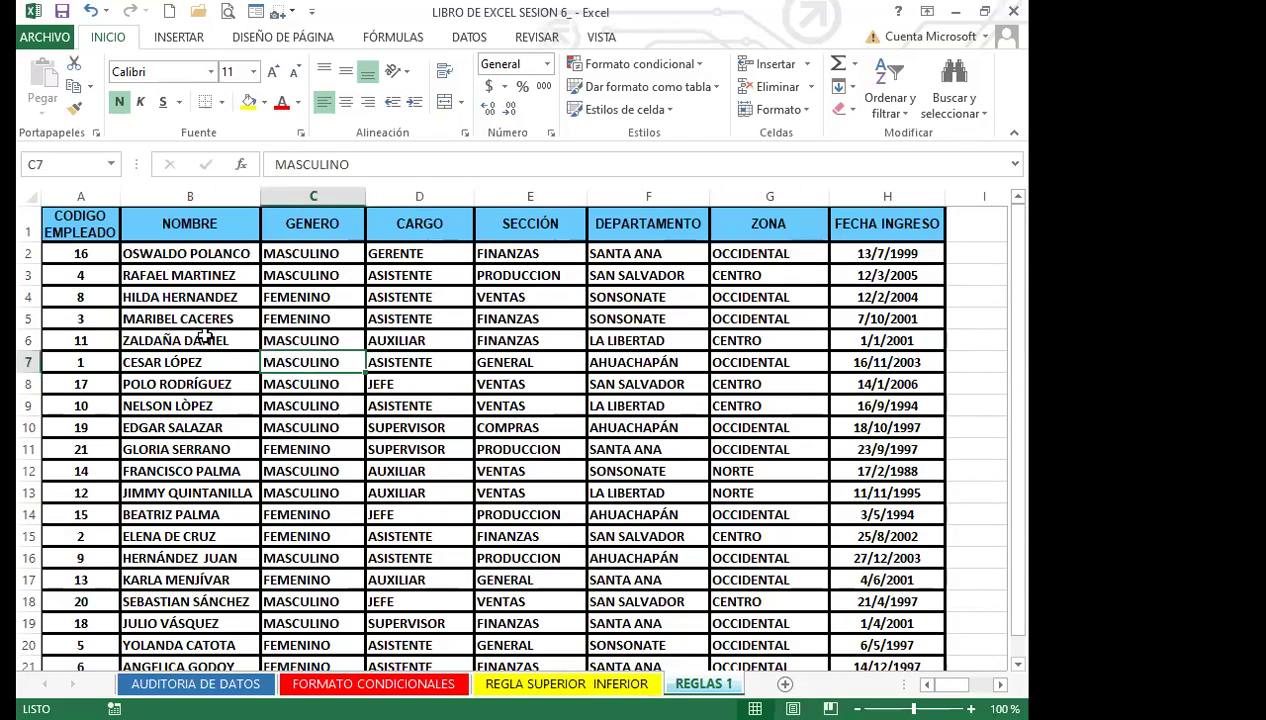
left_click(85, 320)
left_click(770, 366)
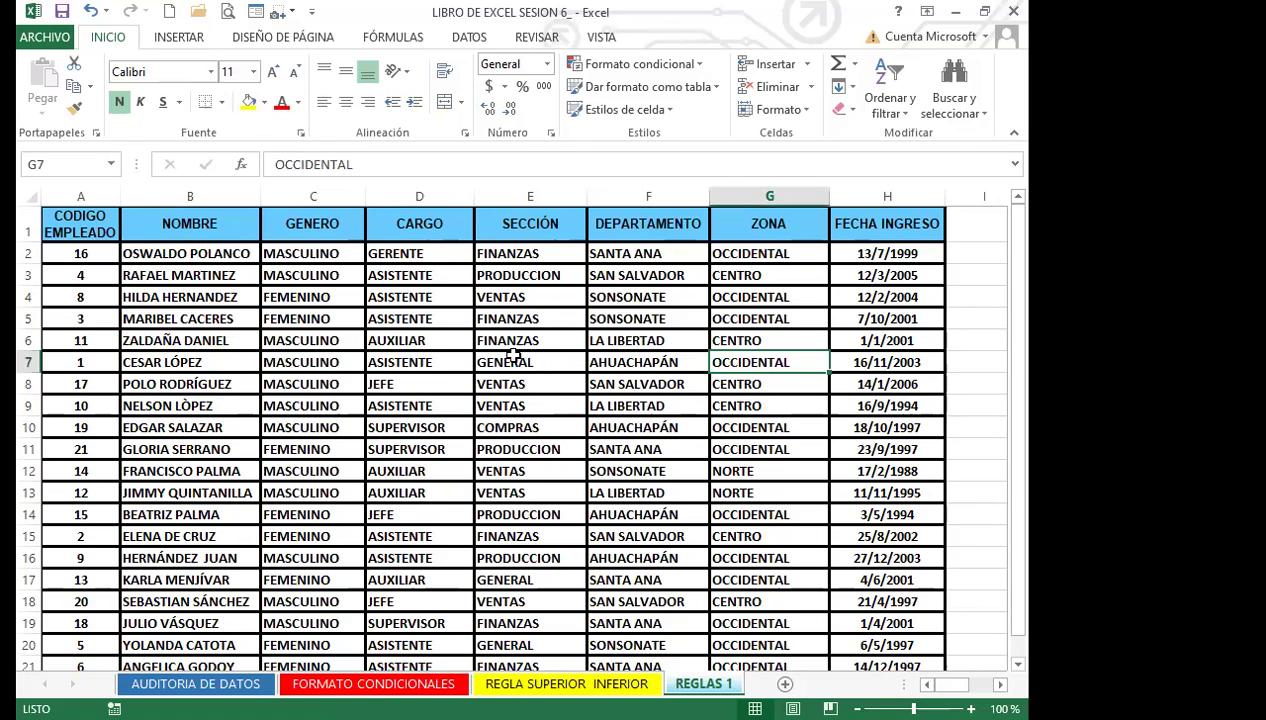
left_click(527, 384)
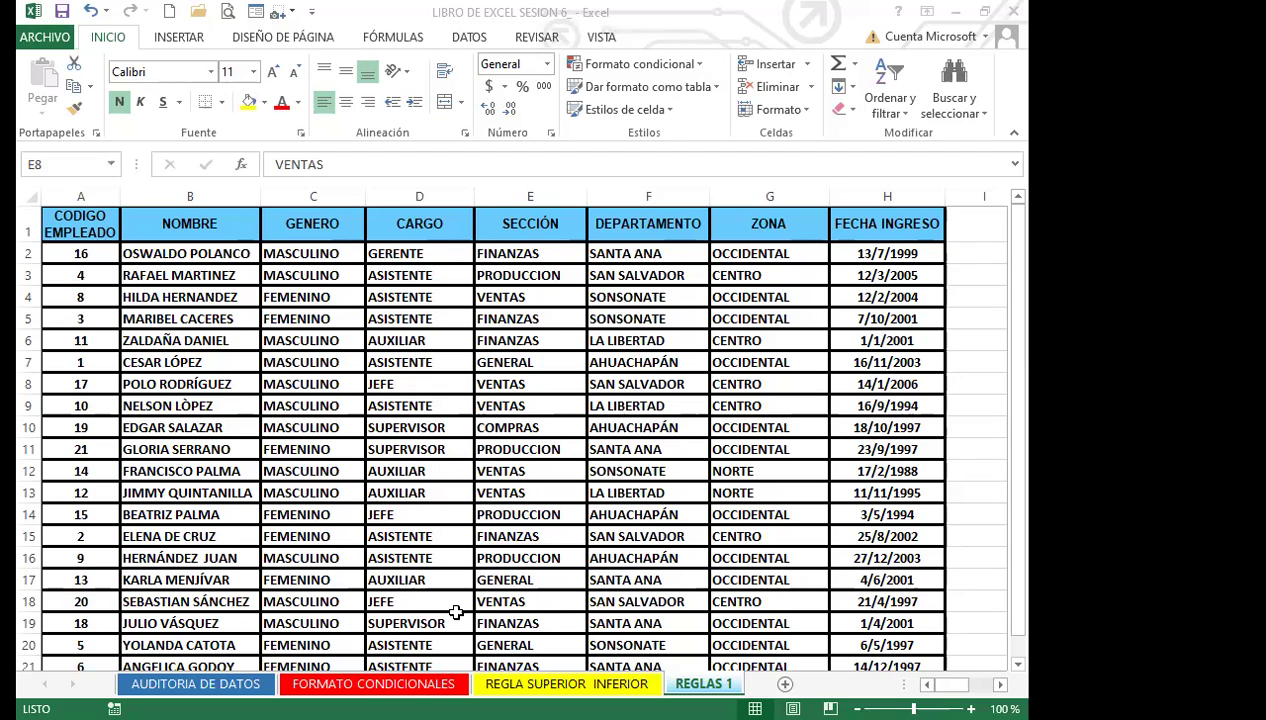
scroll(452, 466, "down", 4)
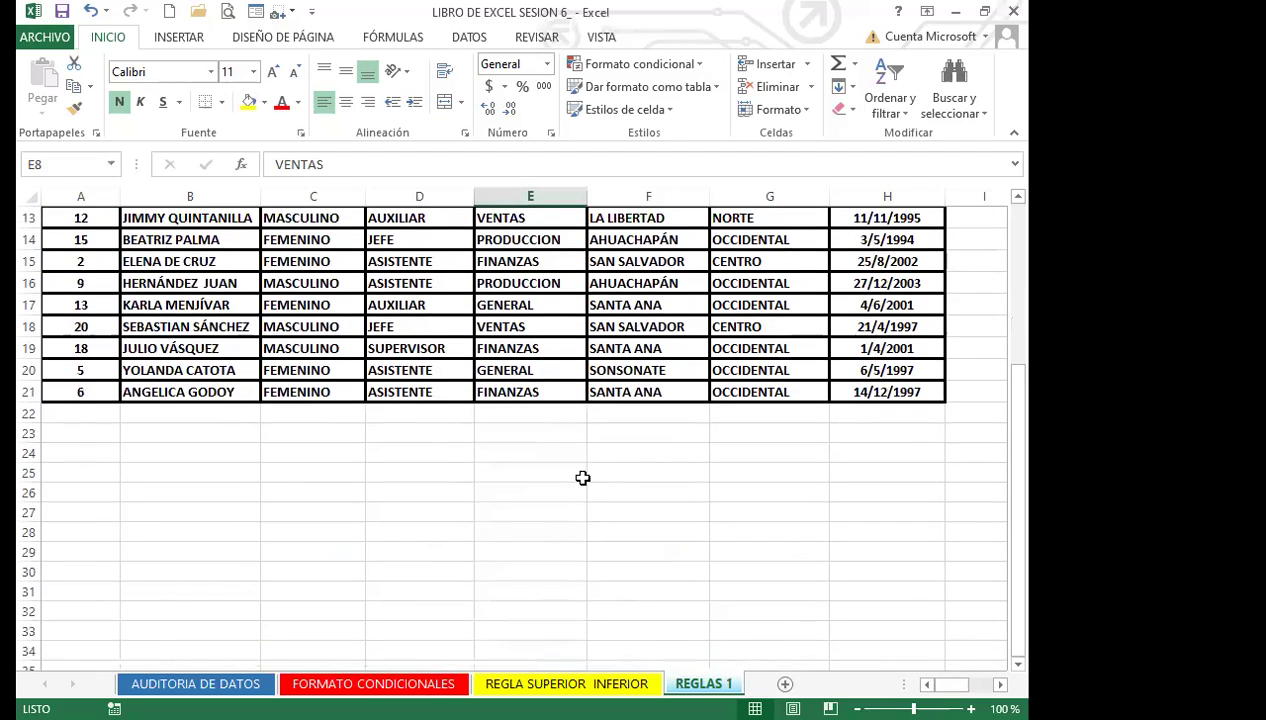
scroll(582, 478, "up", 4)
left_click(962, 427)
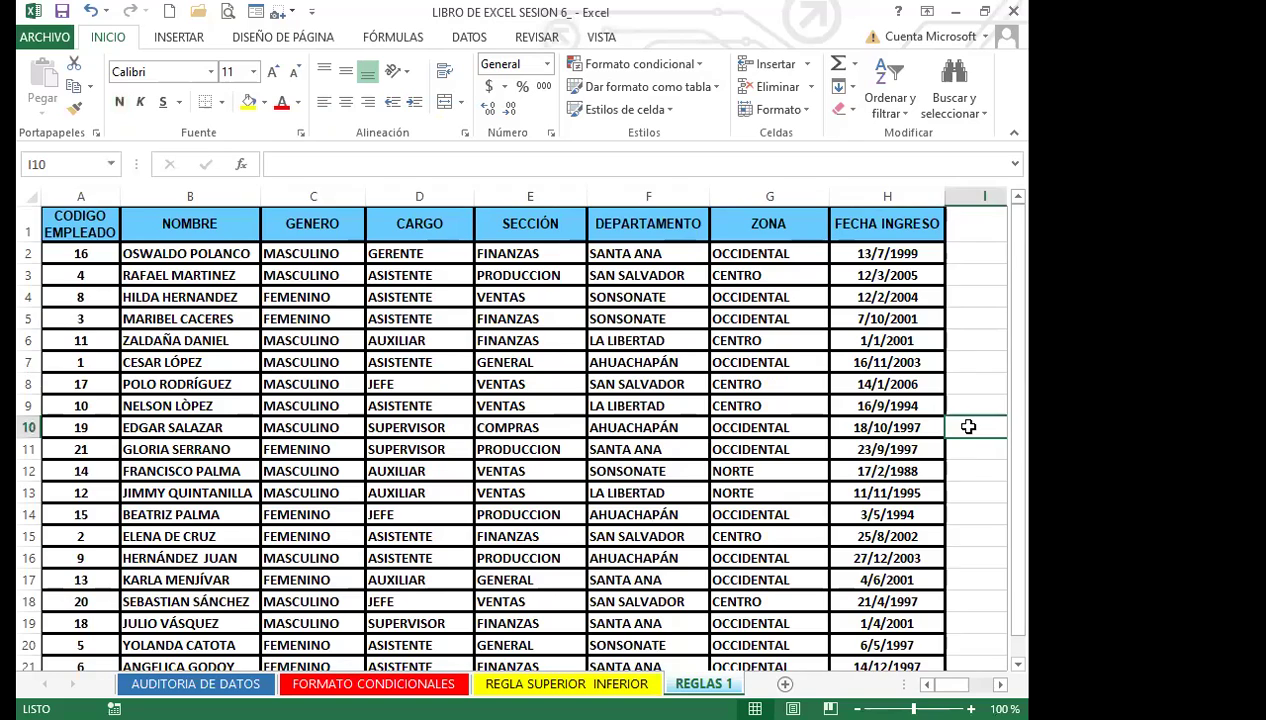
key("Right")
key("Right")
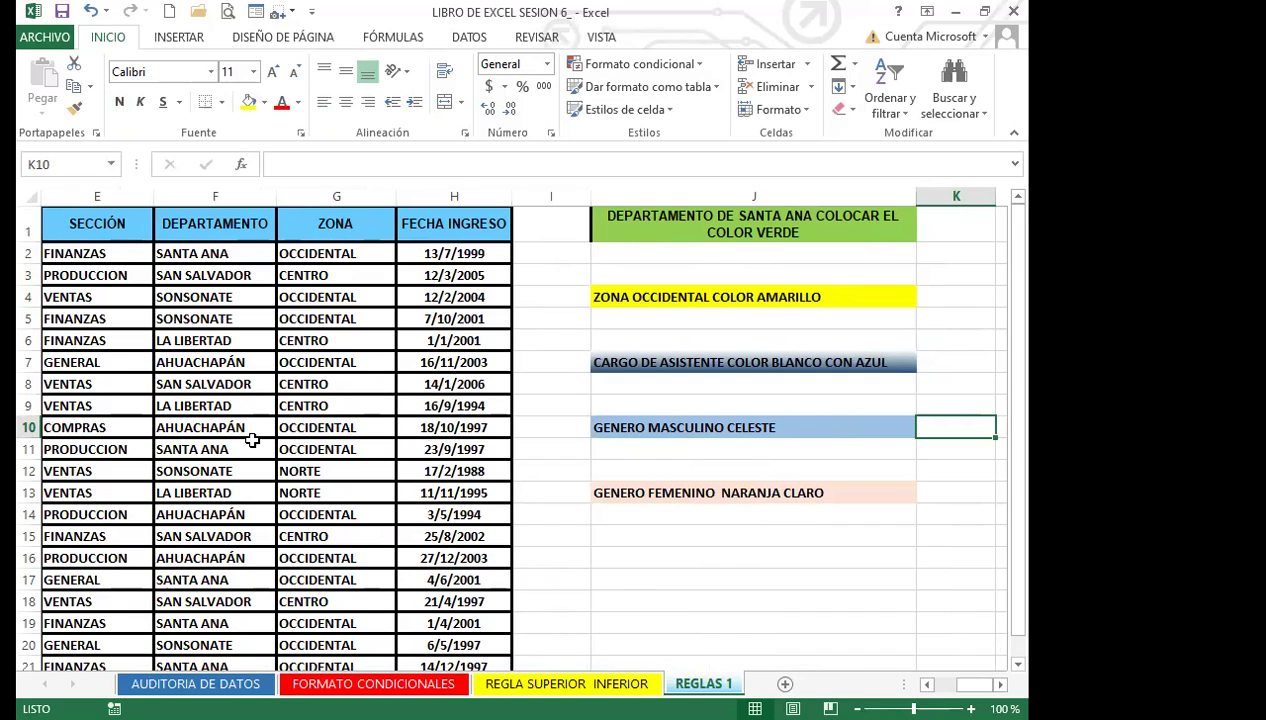
Step: Start a text-contains conditional formatting rule on the DEPARTAMENTO cells F2:F21
left_click(230, 253)
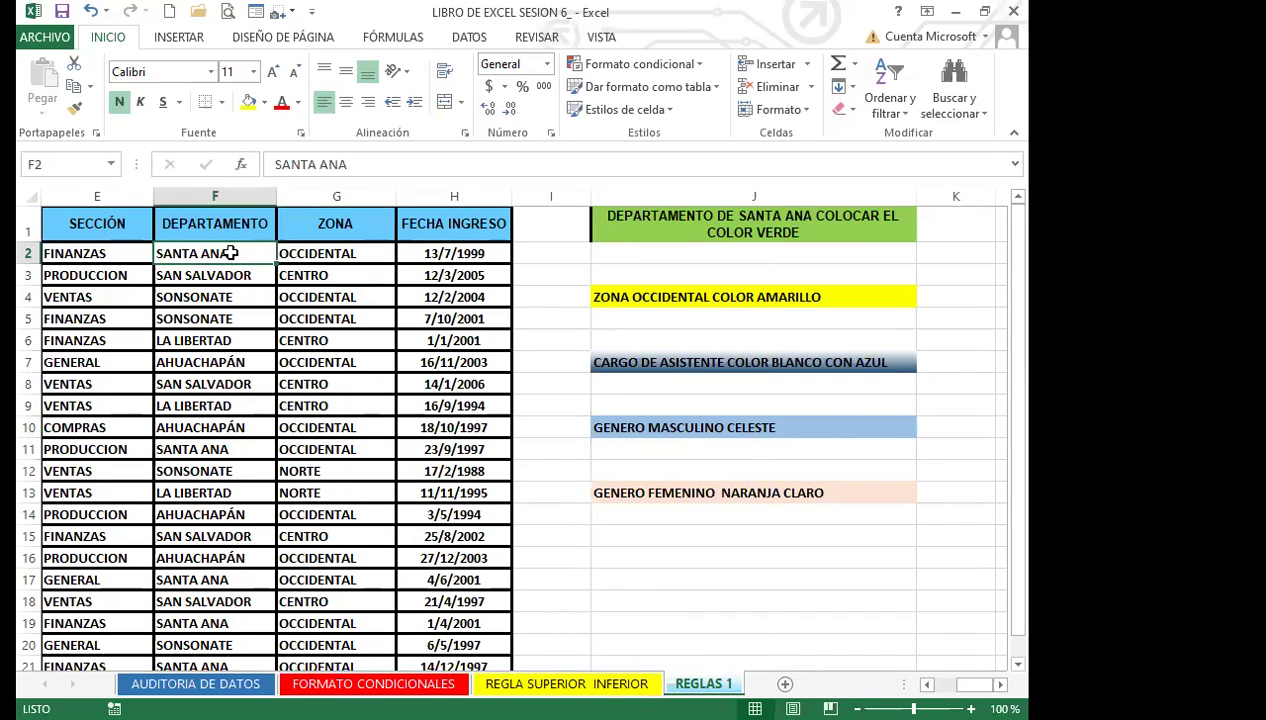
left_click_drag(218, 253, 186, 606)
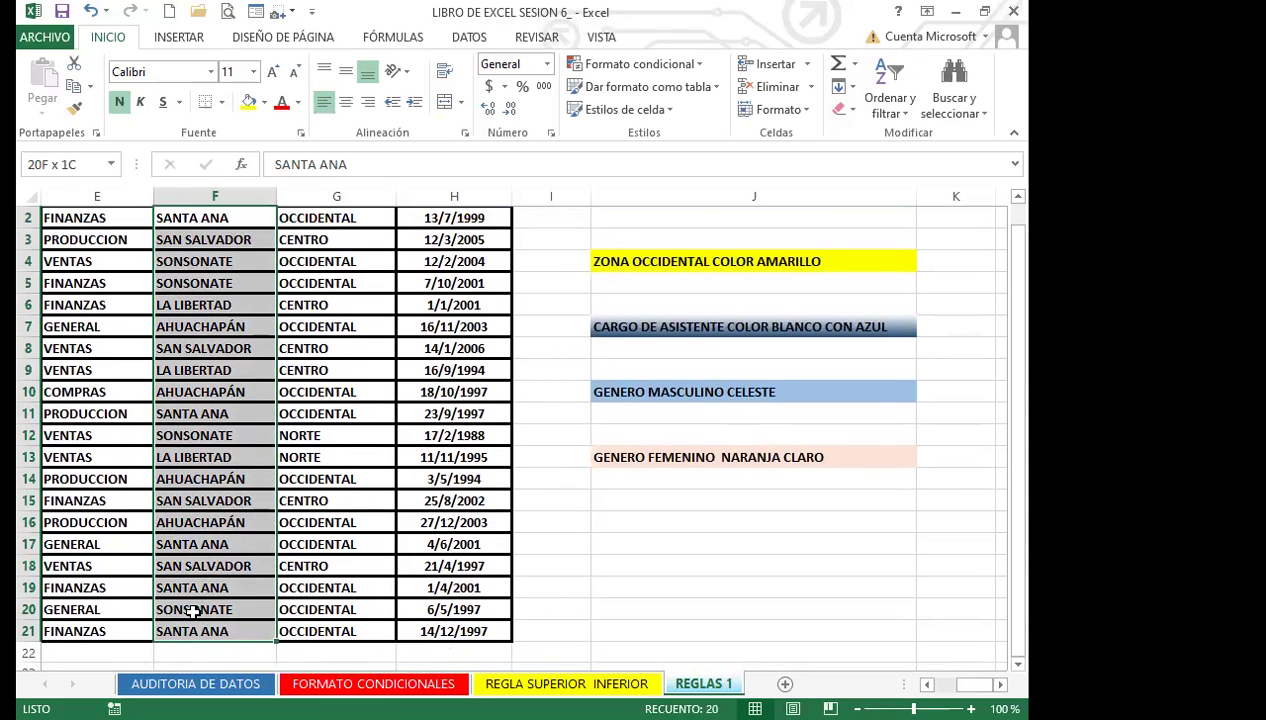
scroll(186, 600, "up", 1)
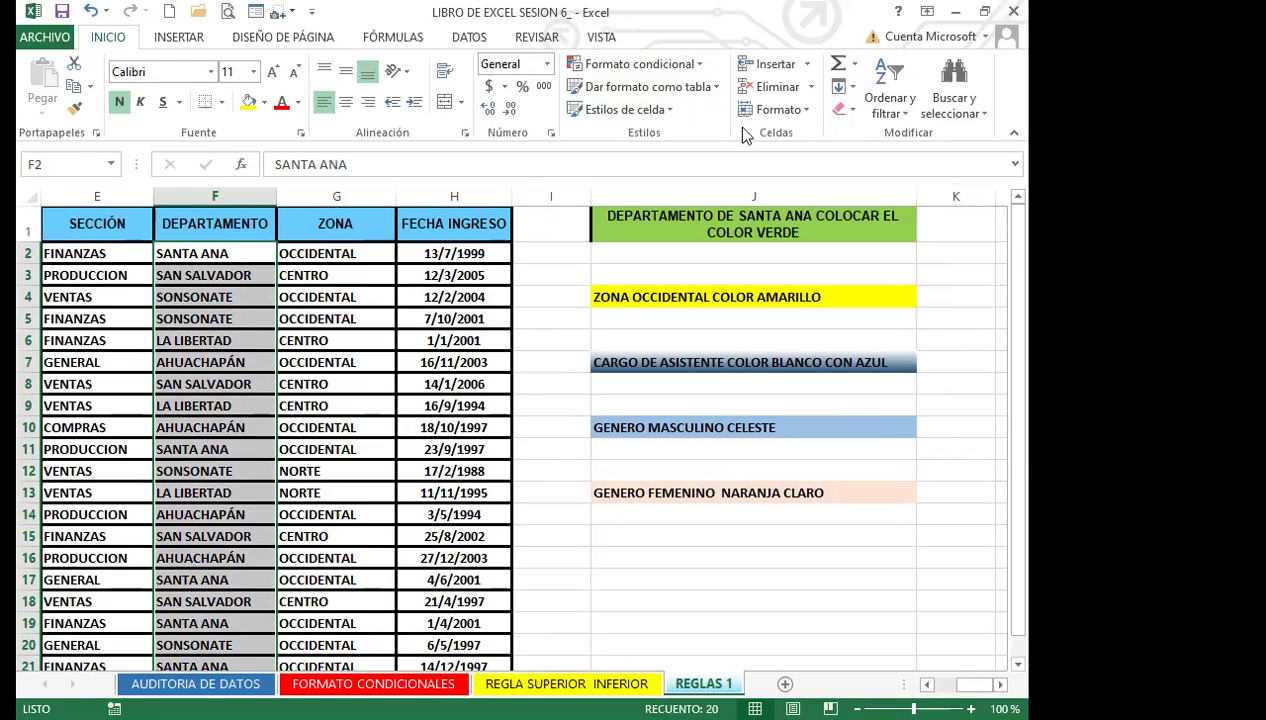
left_click(700, 64)
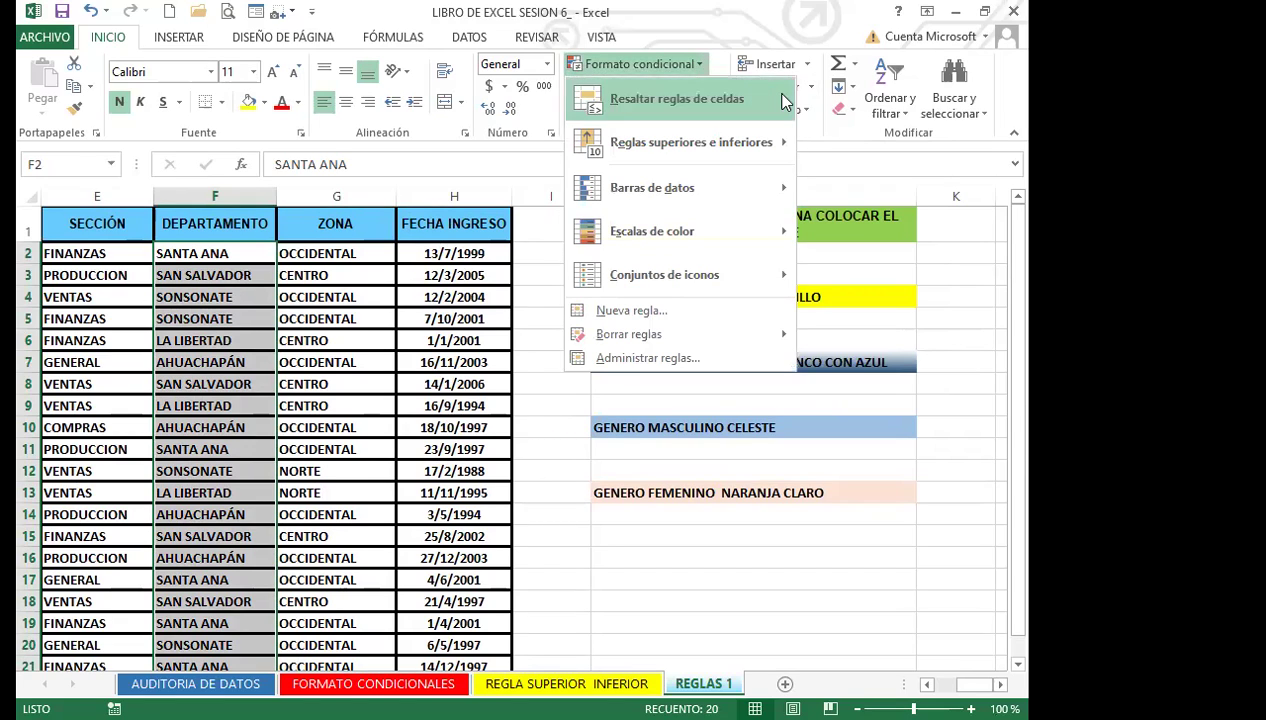
mouse_move(785, 102)
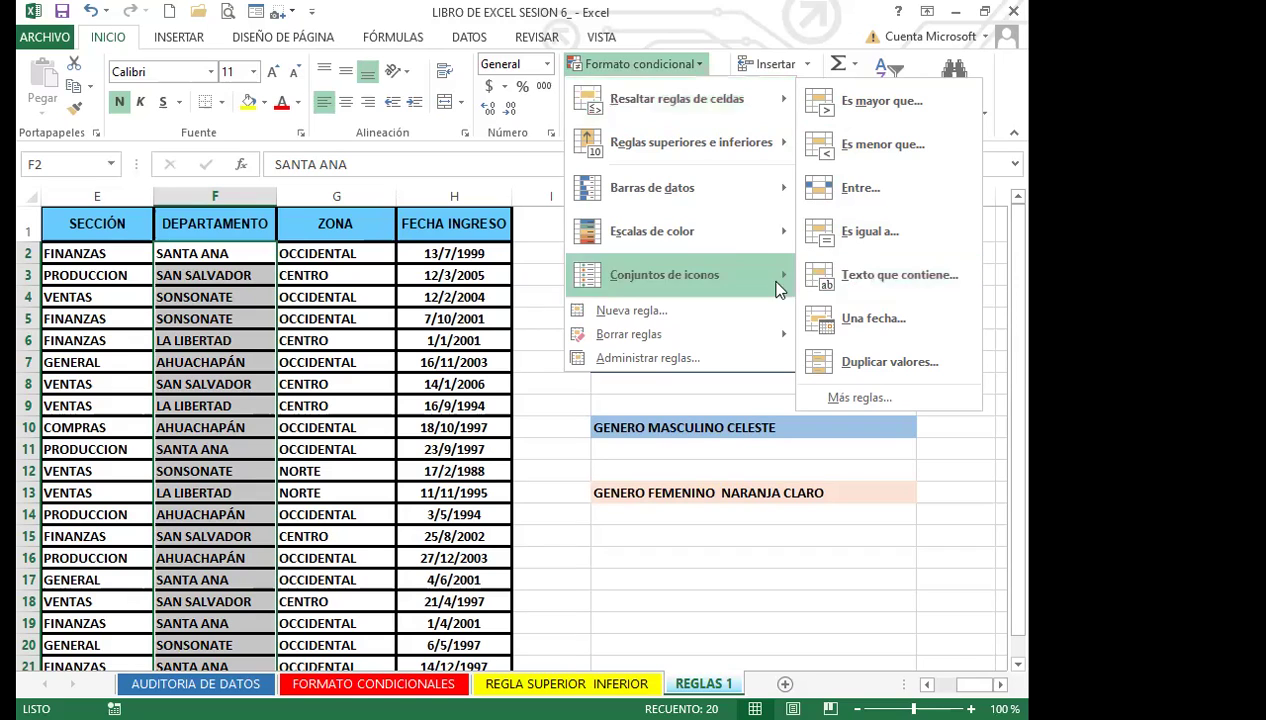
left_click(889, 276)
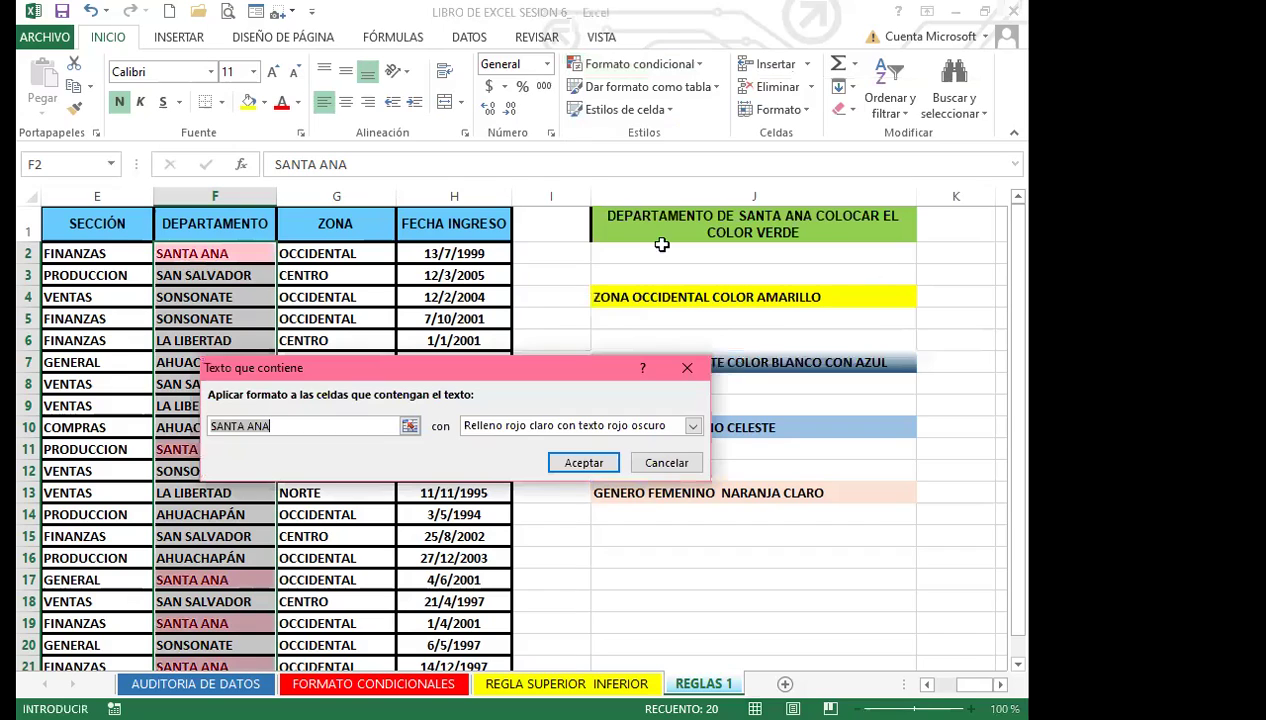
Step: Choose a custom format with a light green fill for the rule matching the text SANTA ANA
left_click(290, 430)
left_click(692, 426)
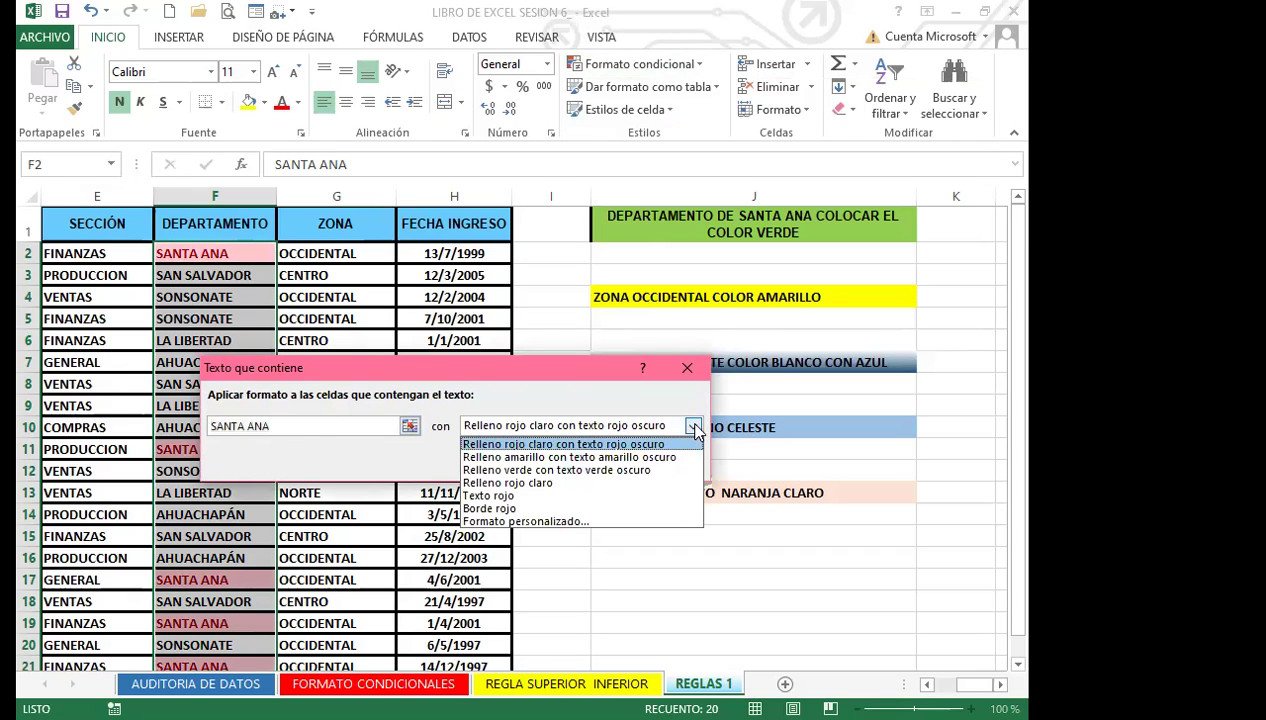
left_click(500, 521)
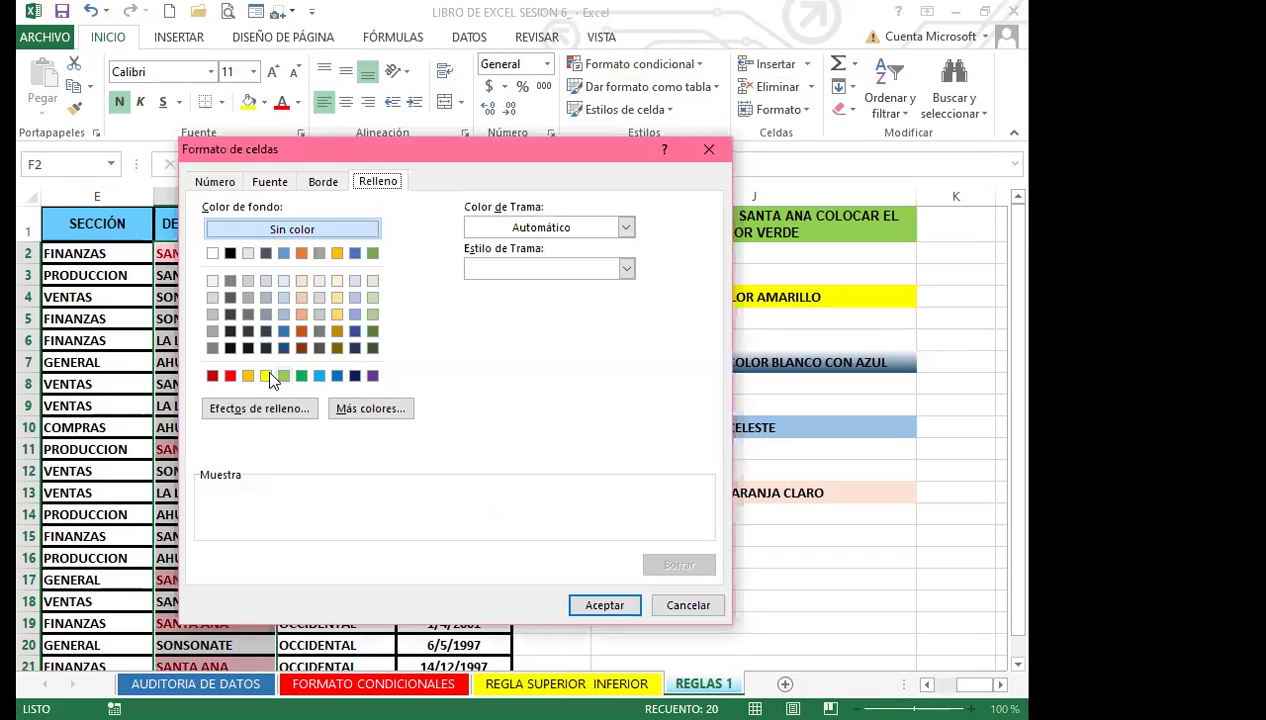
left_click(284, 376)
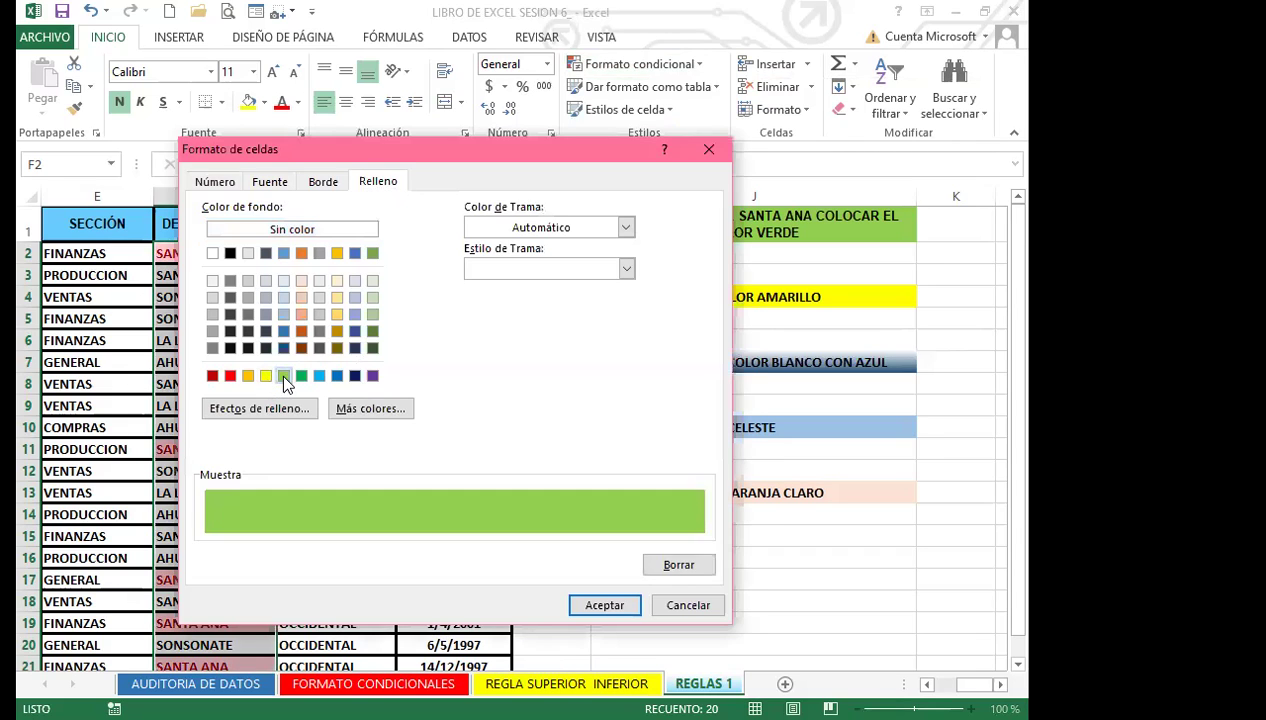
left_click(605, 607)
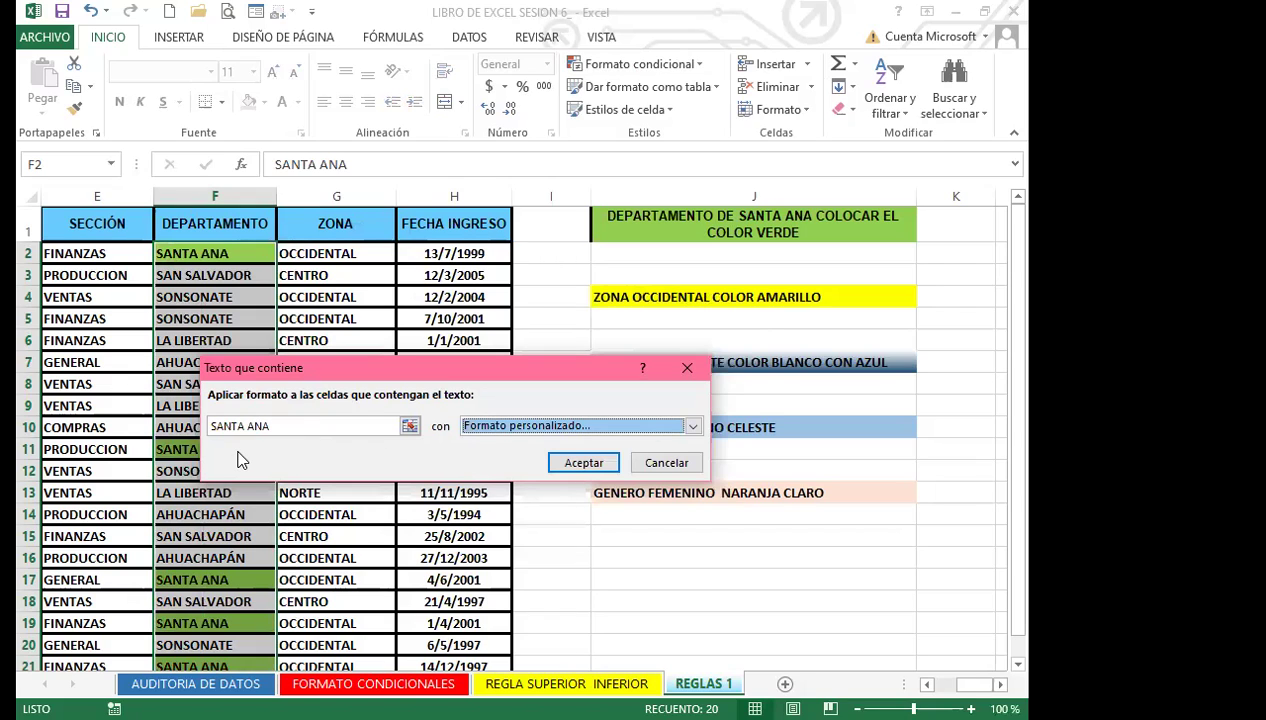
Step: Apply the green SANTA ANA text rule to the DEPARTAMENTO cells and check the formatting down to row 21
left_click(584, 463)
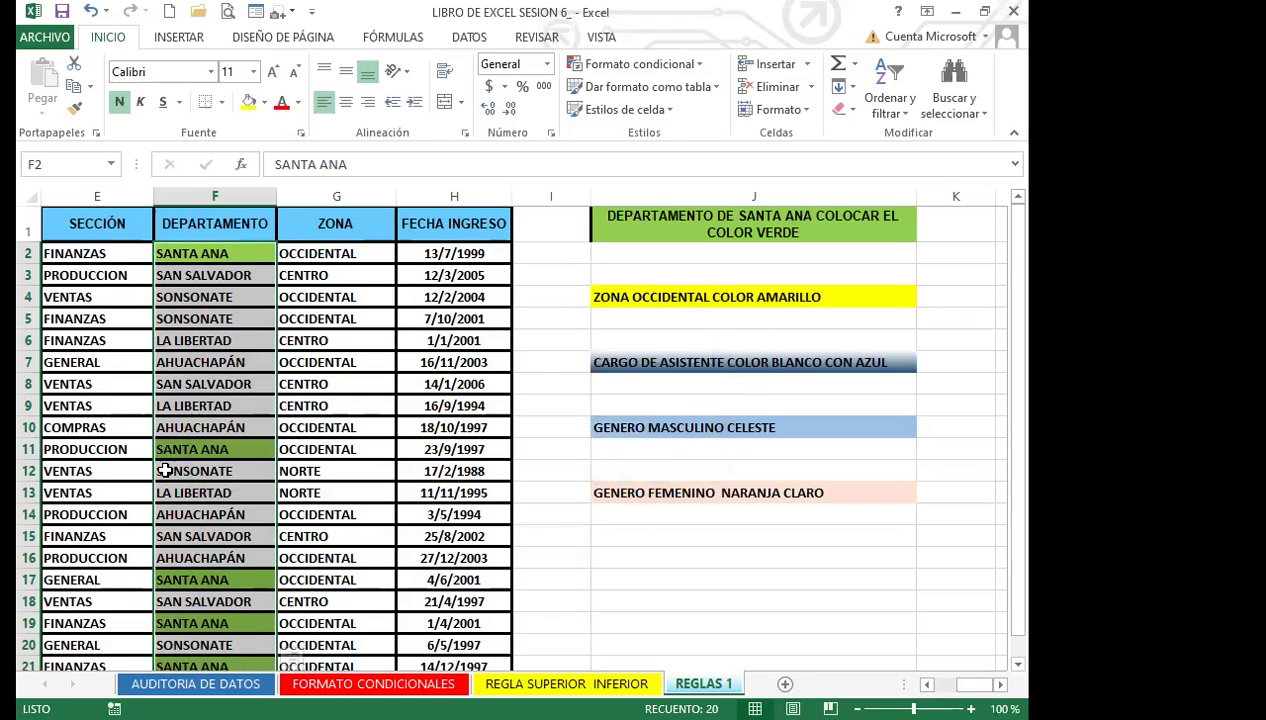
scroll(190, 490, "down", 2)
scroll(192, 497, "up", 3)
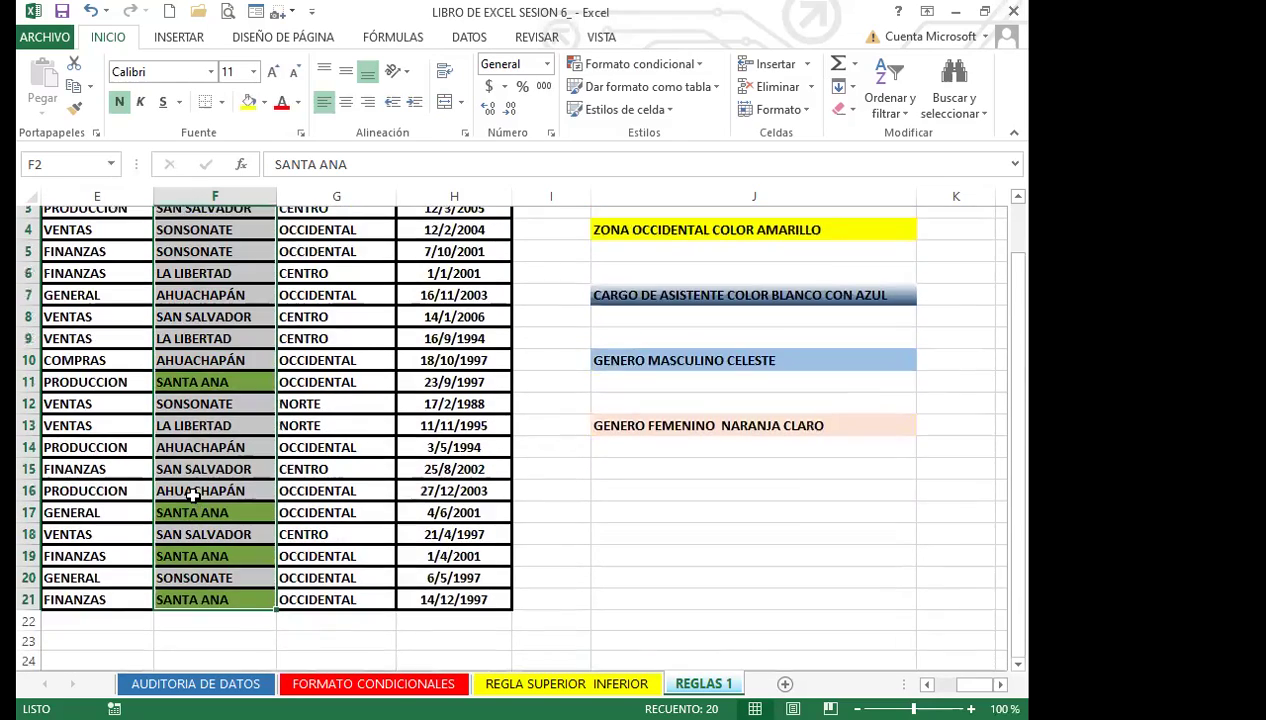
scroll(230, 300, "down", 3)
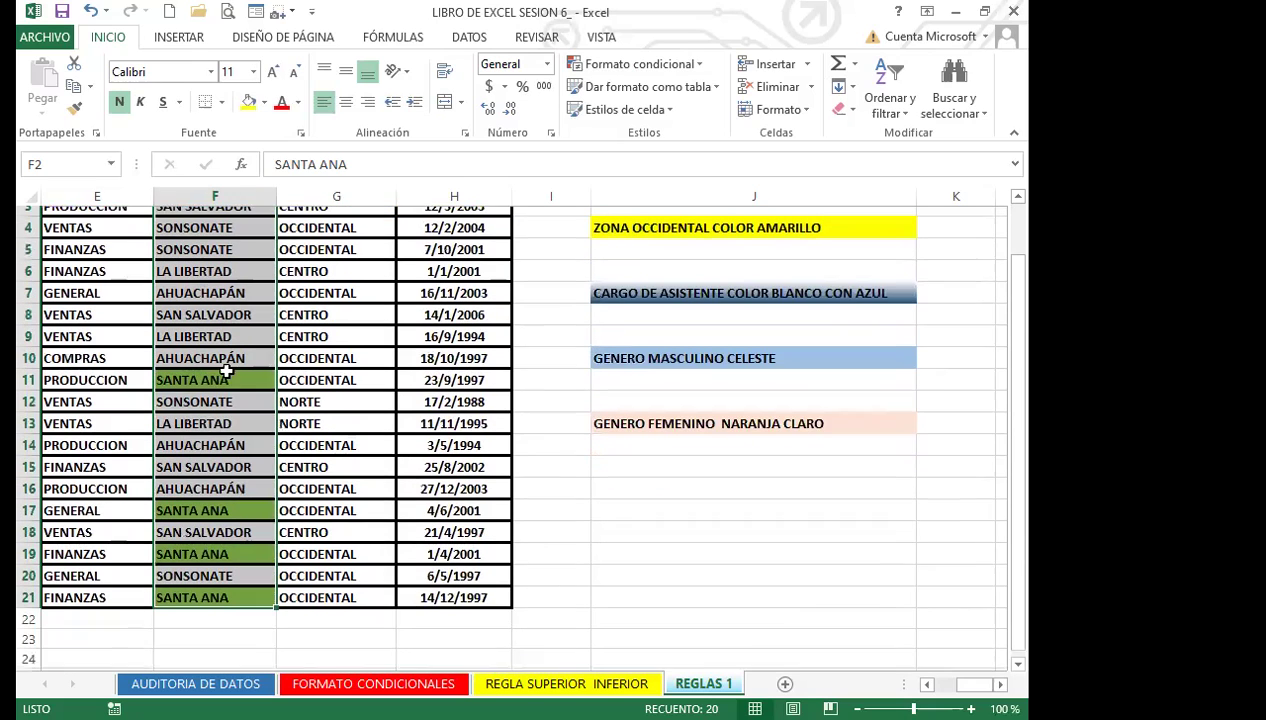
scroll(210, 460, "up", 3)
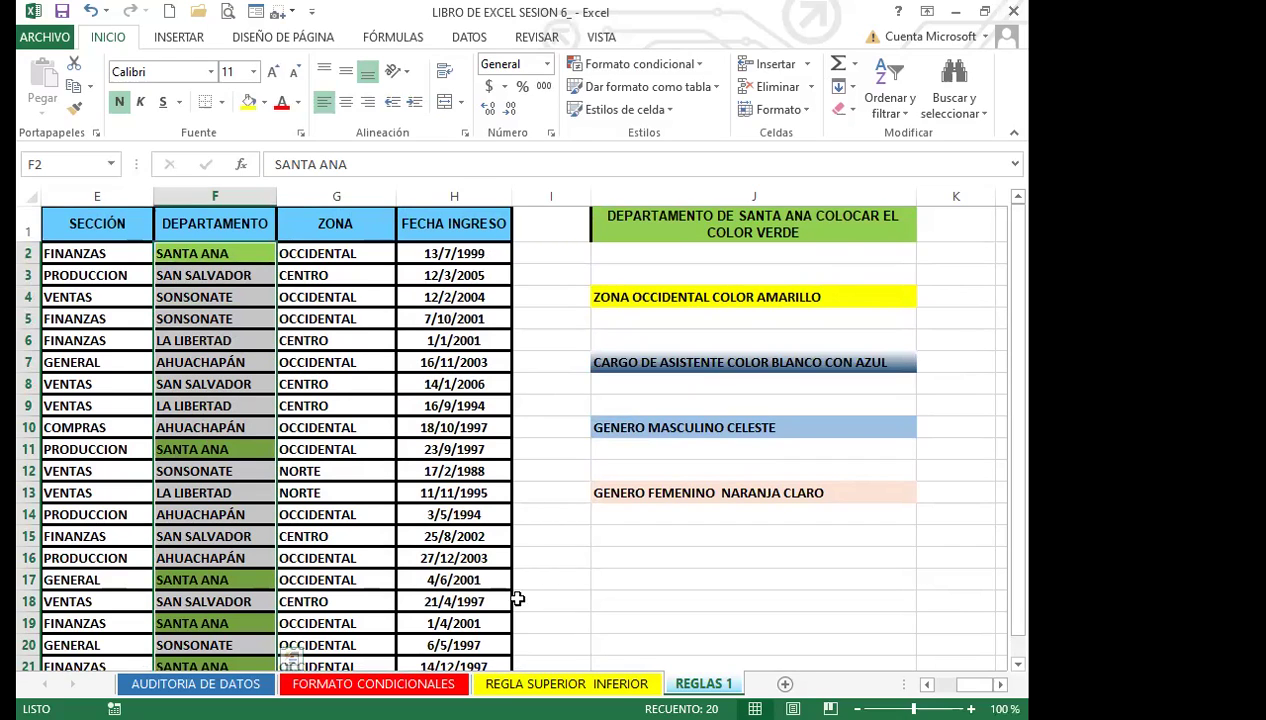
left_click(626, 584)
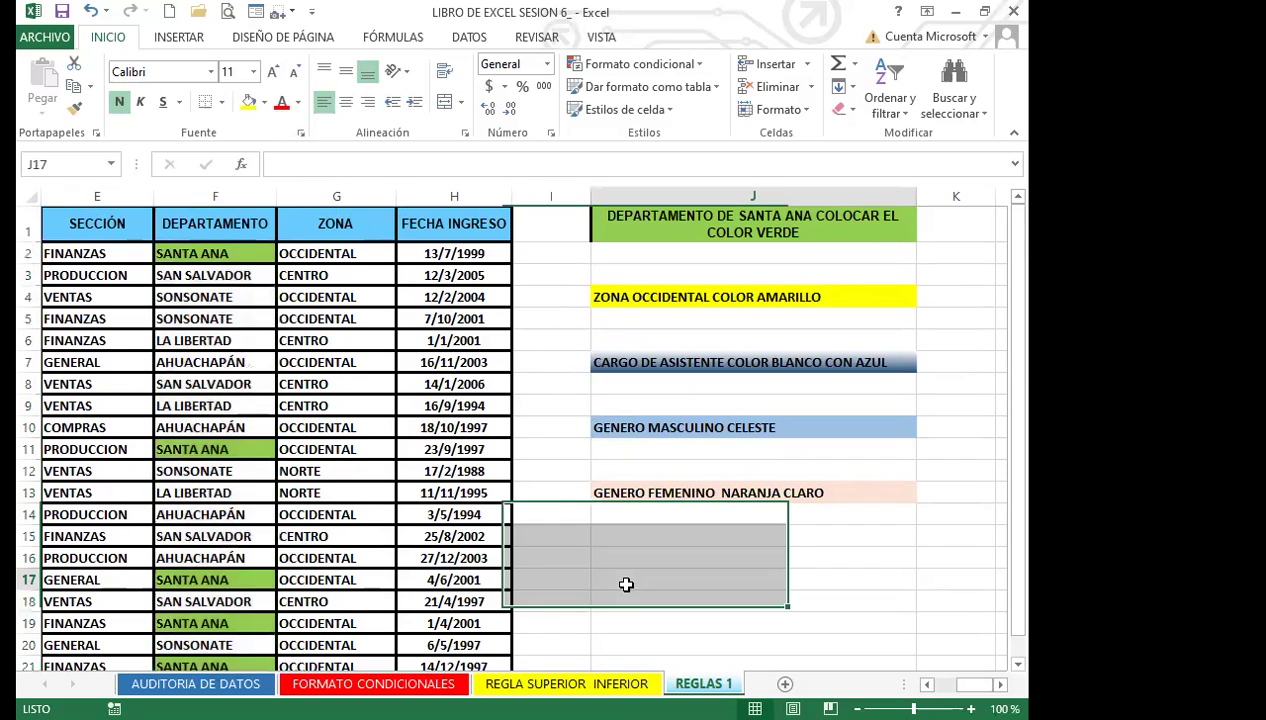
Step: Add a leading space before SANTA ANA in cell F11 to test the rule
left_click(160, 450)
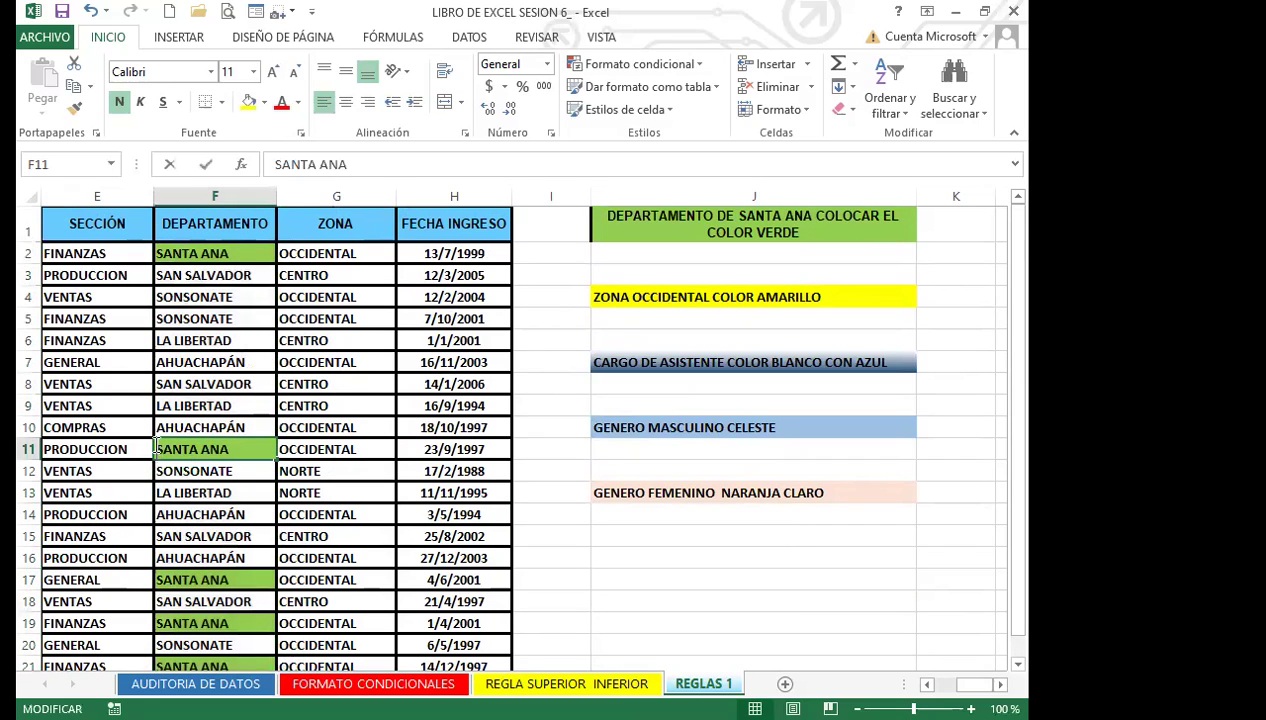
left_click(211, 512)
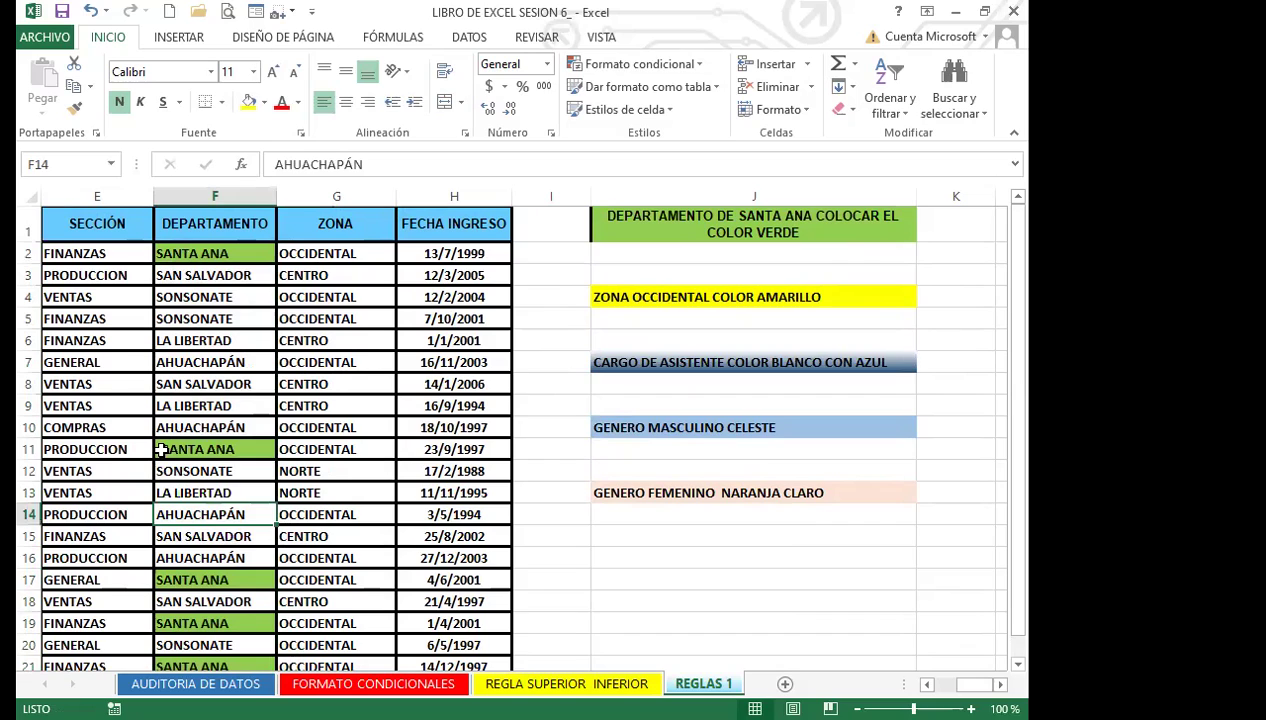
left_click(165, 450)
double_click(168, 445)
key("BackSpace")
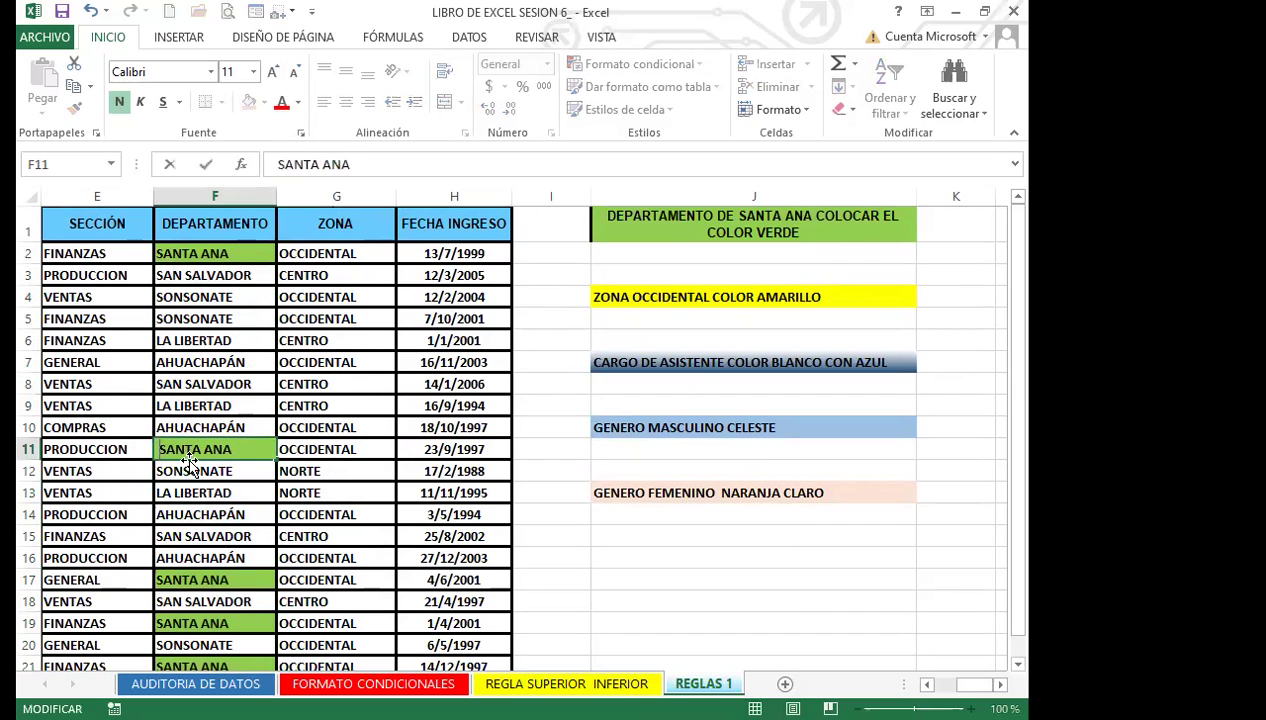
left_click(213, 361)
Step: Apply an equal-to rule to F2:F21 that compares with =$F$2, using light red fill with dark red text
left_click(237, 251)
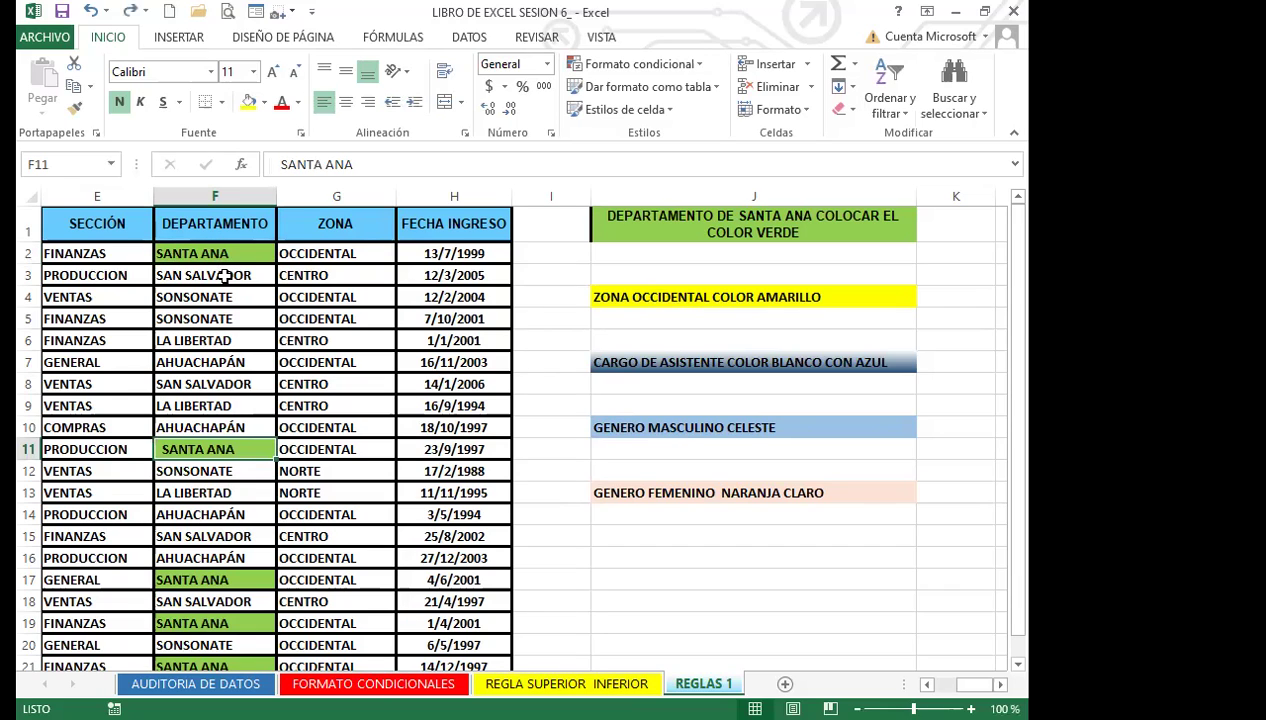
key("ctrl+shift+Down")
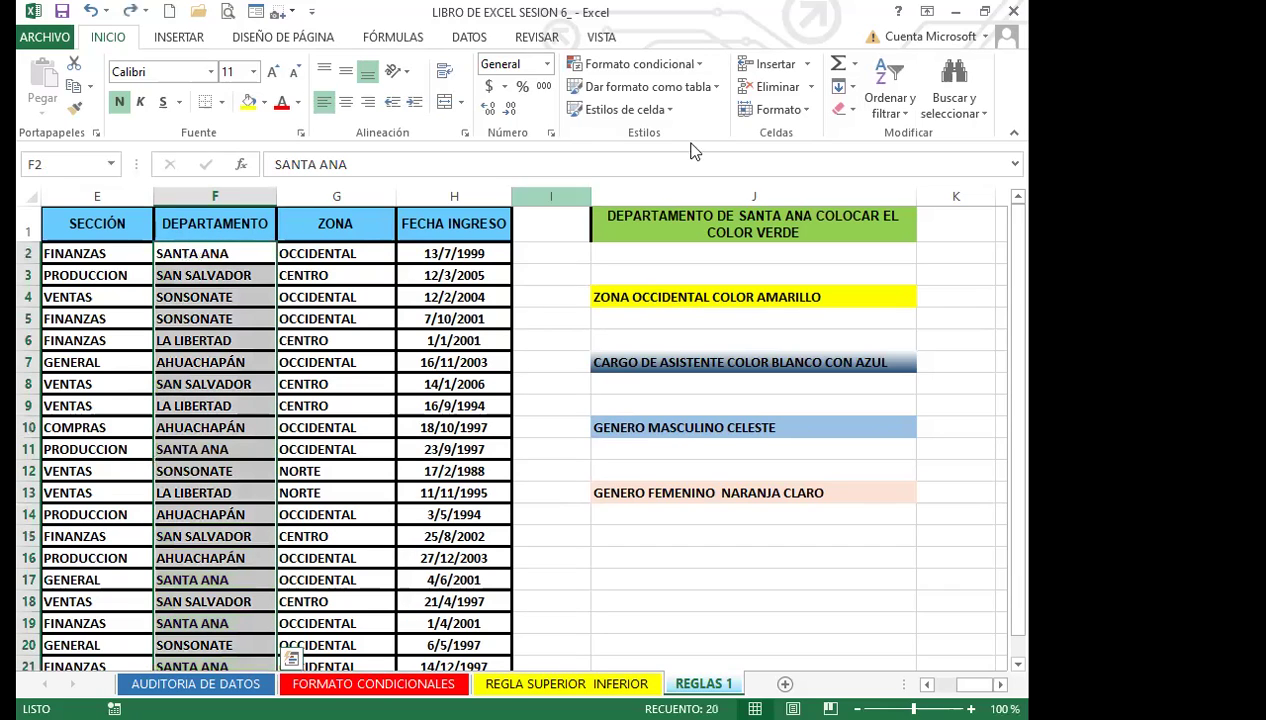
left_click(700, 65)
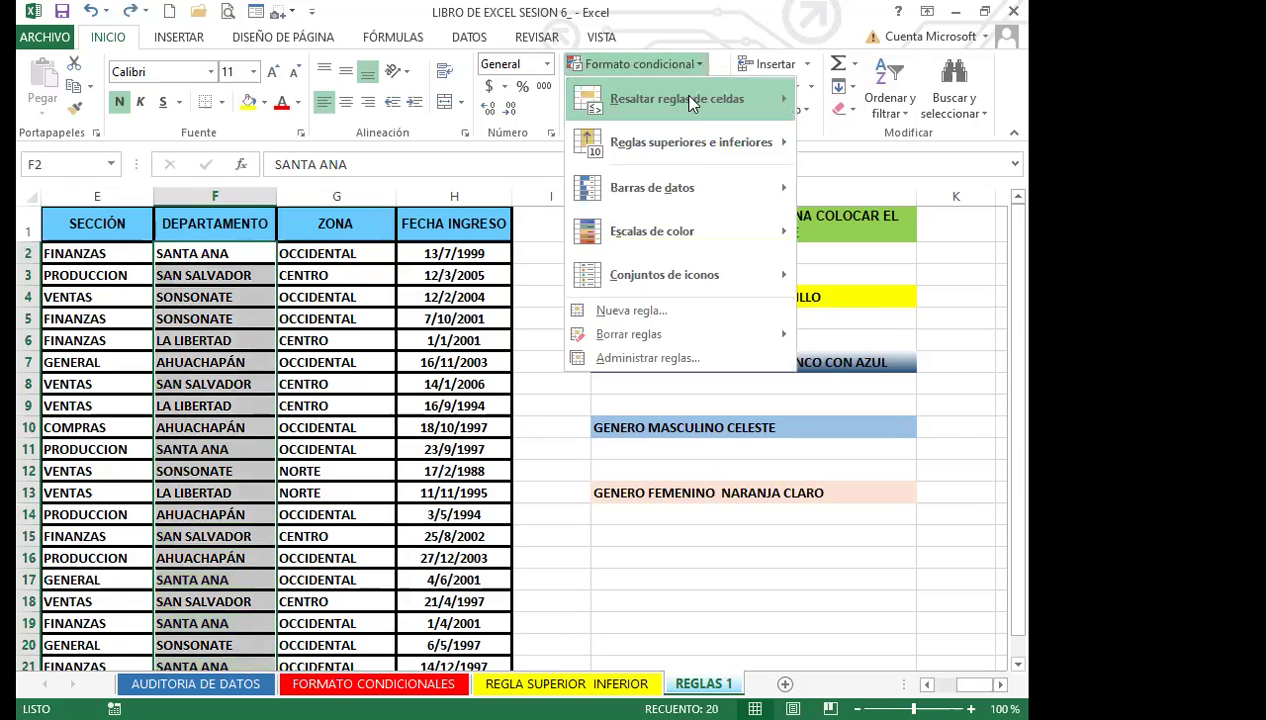
mouse_move(690, 99)
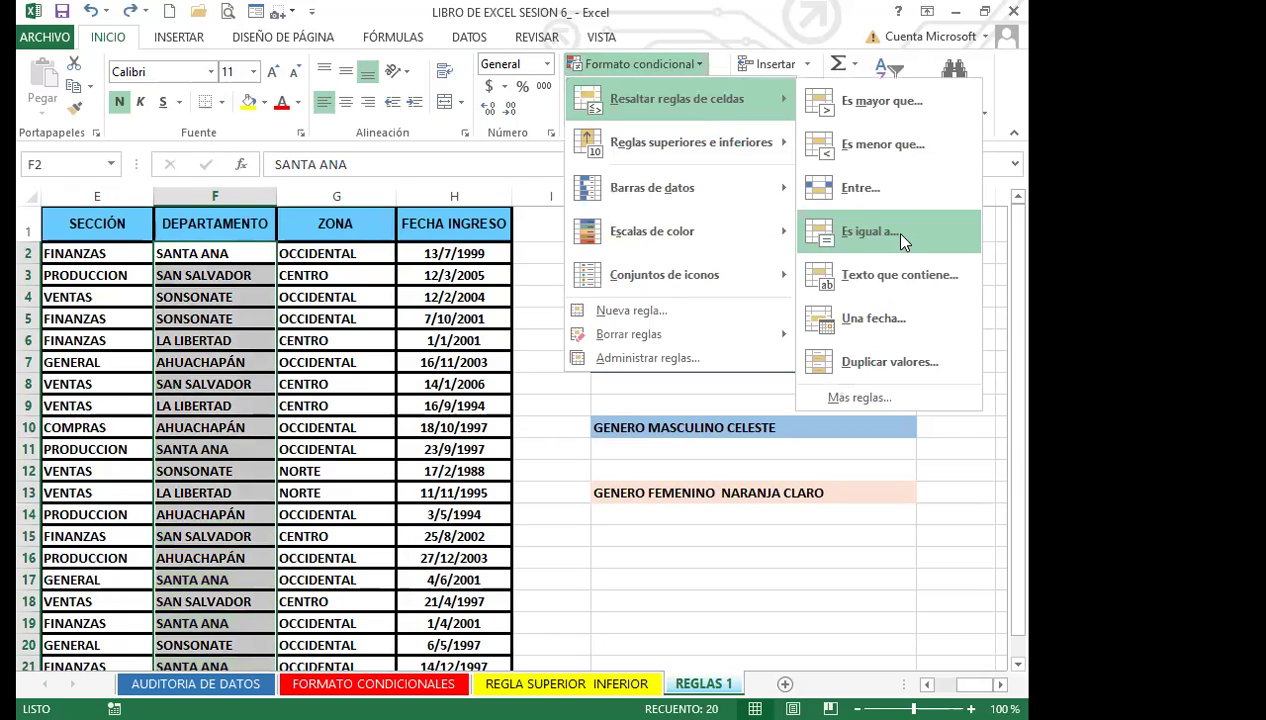
left_click(899, 233)
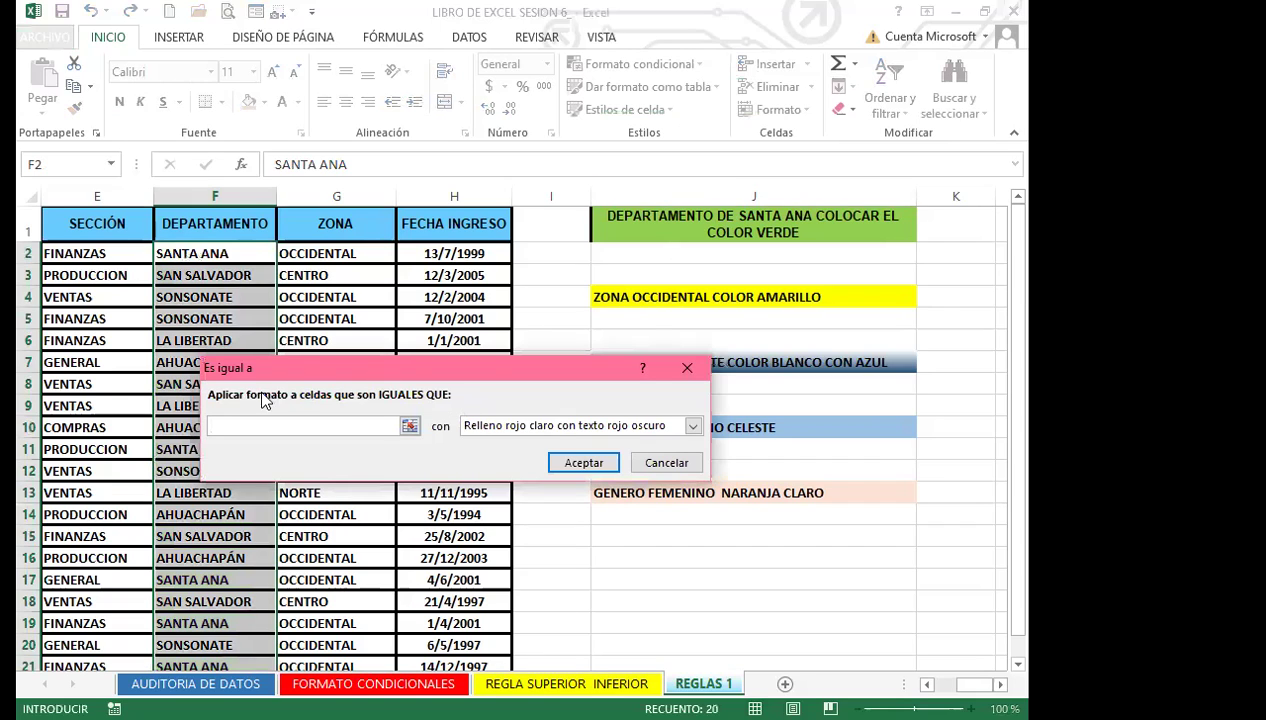
left_click(218, 252)
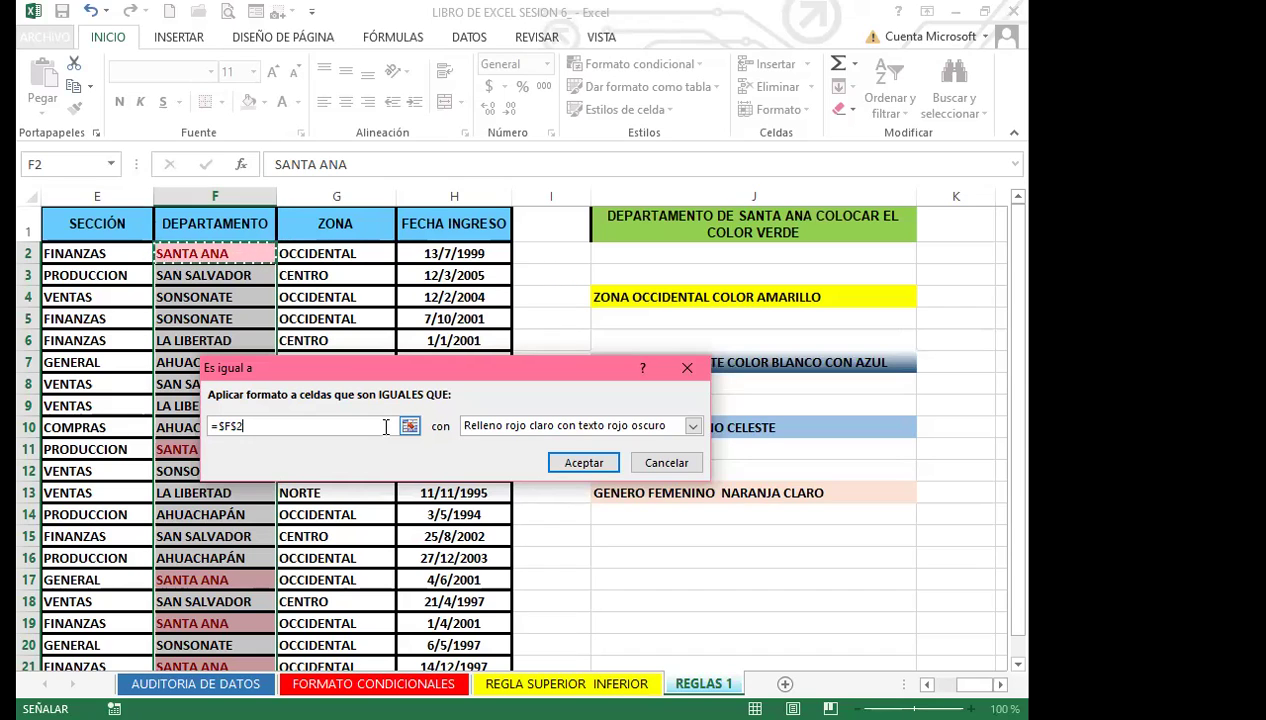
left_click(590, 462)
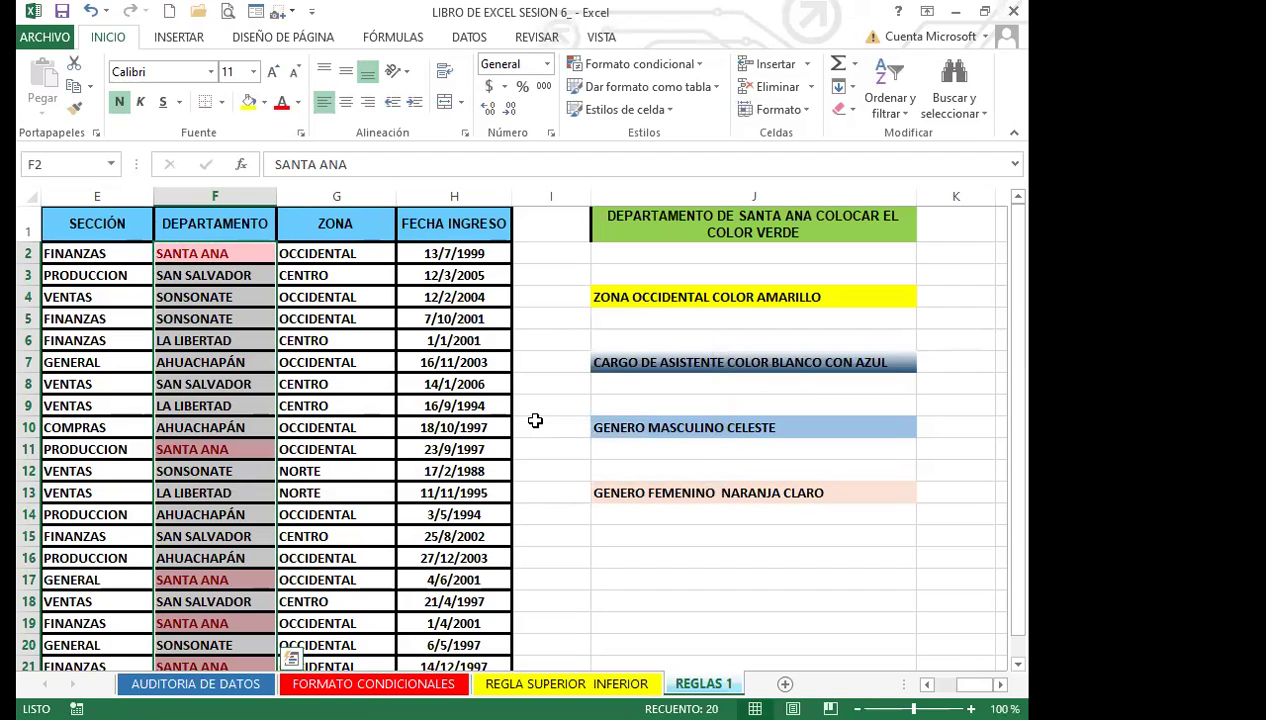
left_click(660, 64)
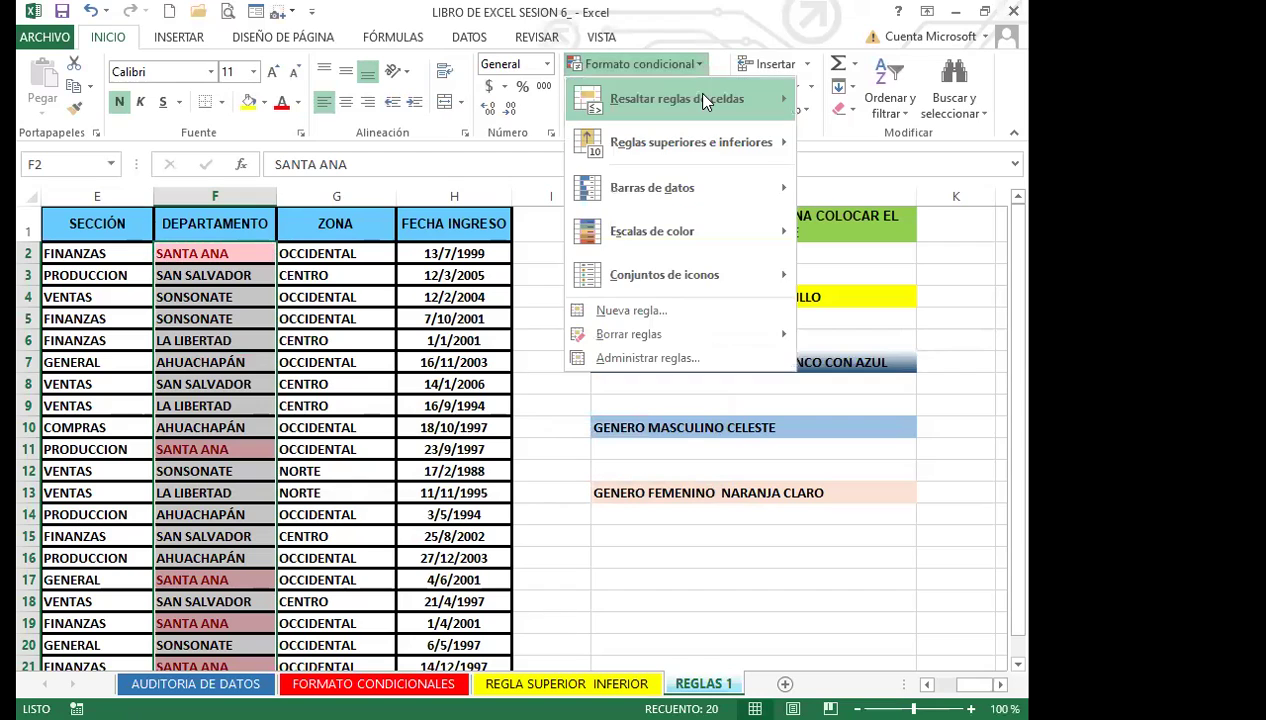
mouse_move(704, 96)
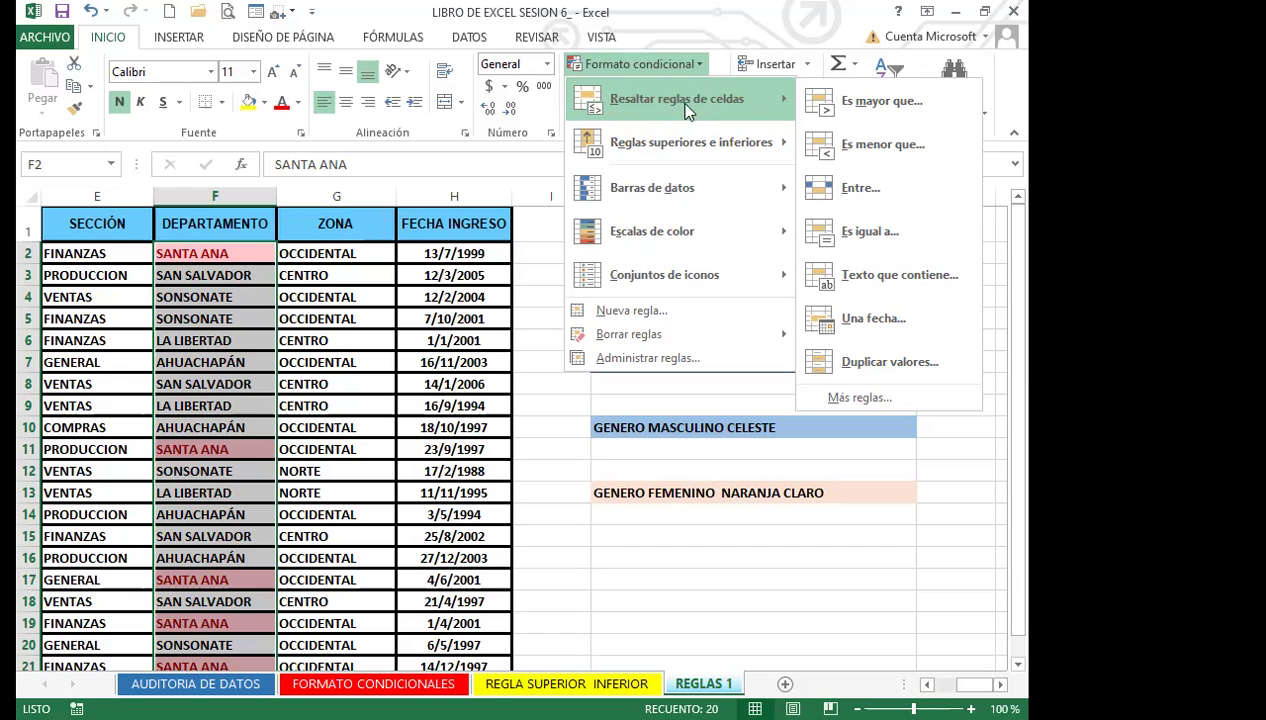
left_click(531, 537)
left_click(90, 11)
left_click(90, 11)
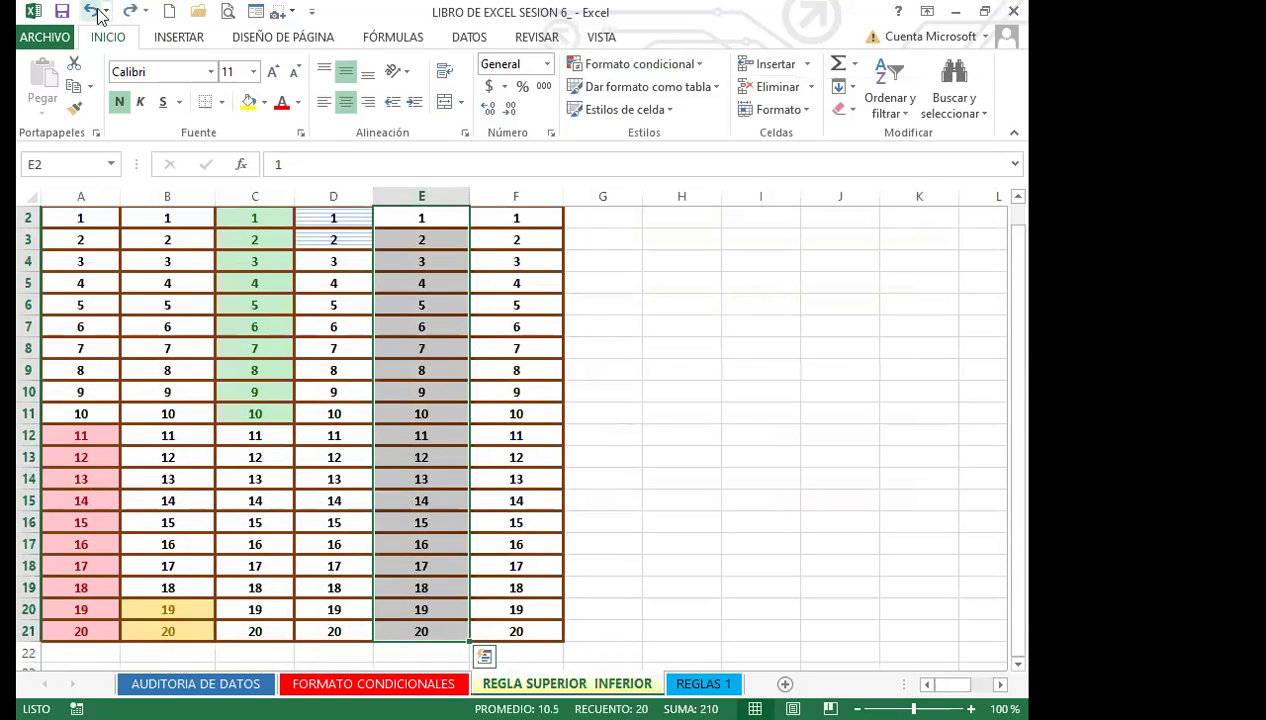
left_click(130, 11)
left_click(130, 11)
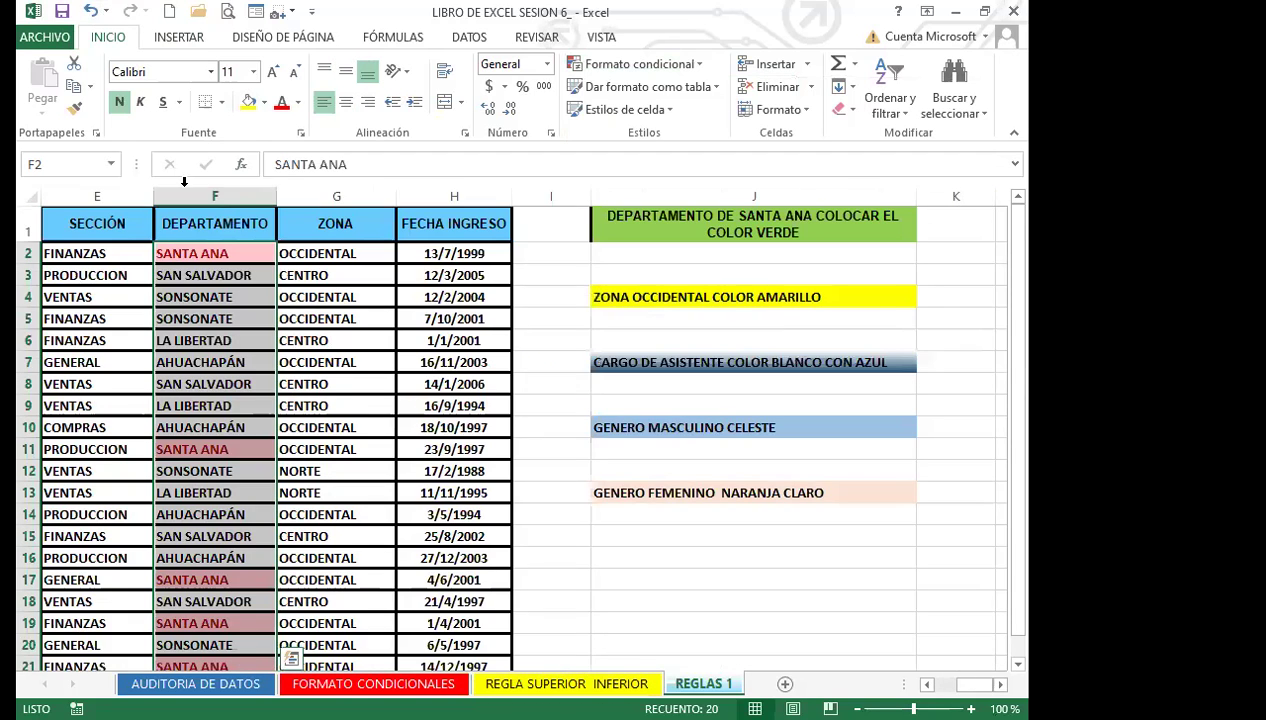
Step: Apply a text-contains rule for SANTA ANA to F2:F21 with a custom light green fill, and check the formatted cells
left_click(695, 63)
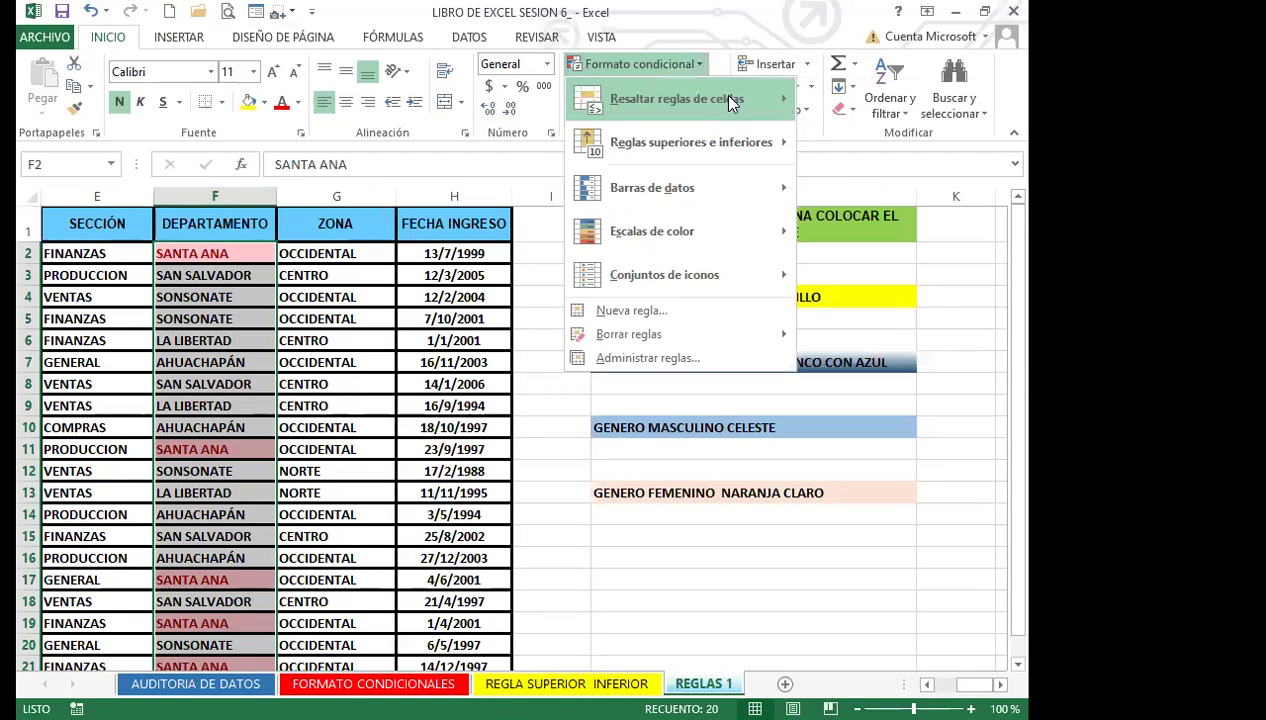
mouse_move(720, 94)
left_click(883, 276)
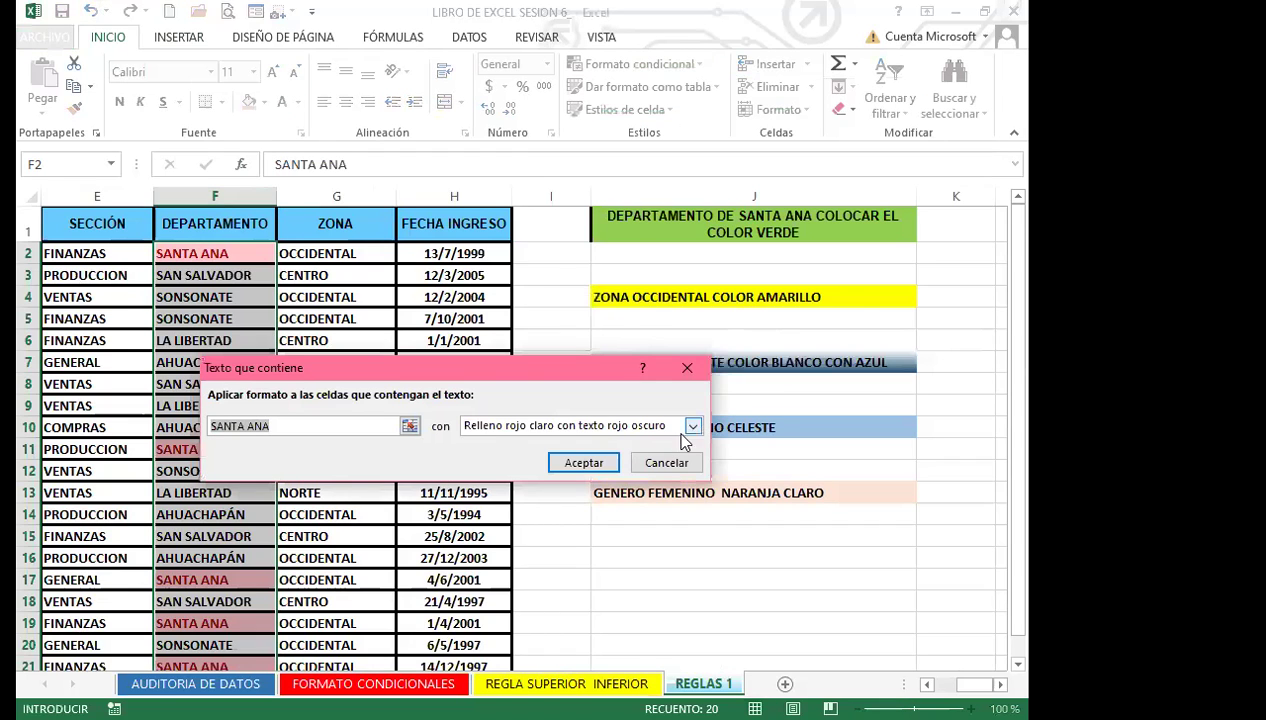
left_click(692, 427)
left_click(512, 521)
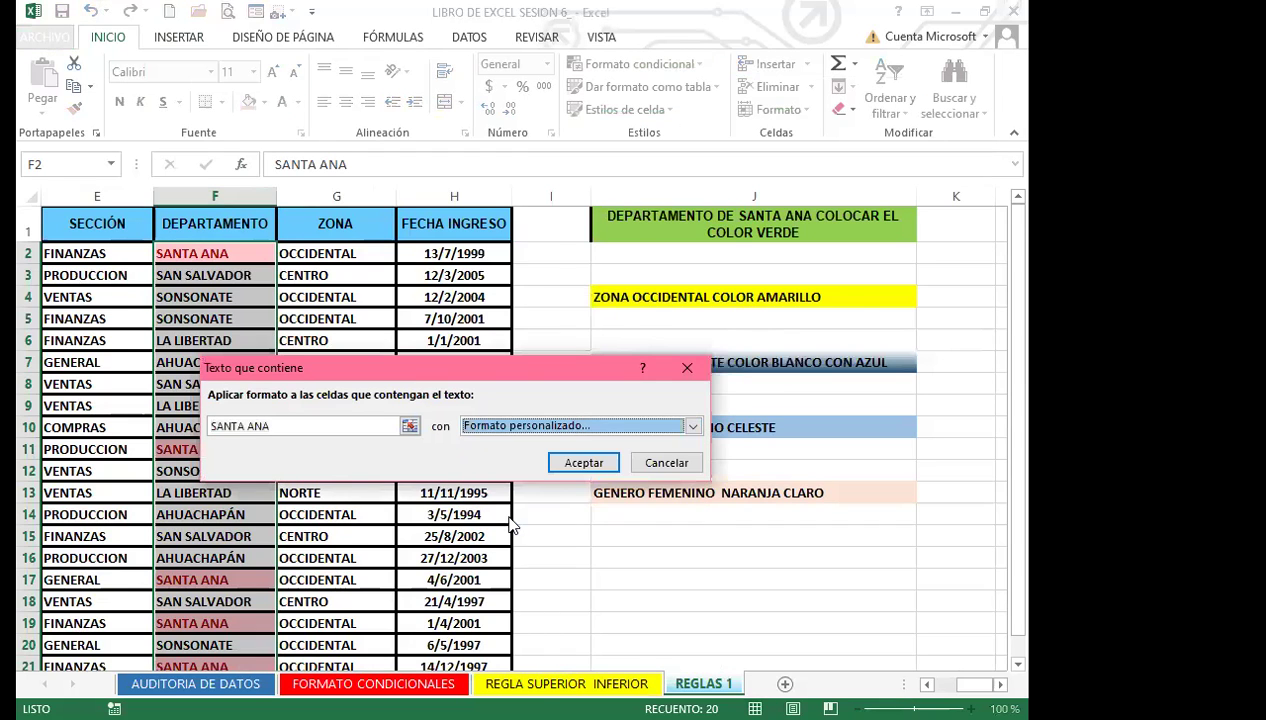
left_click(284, 375)
left_click(603, 606)
left_click(582, 463)
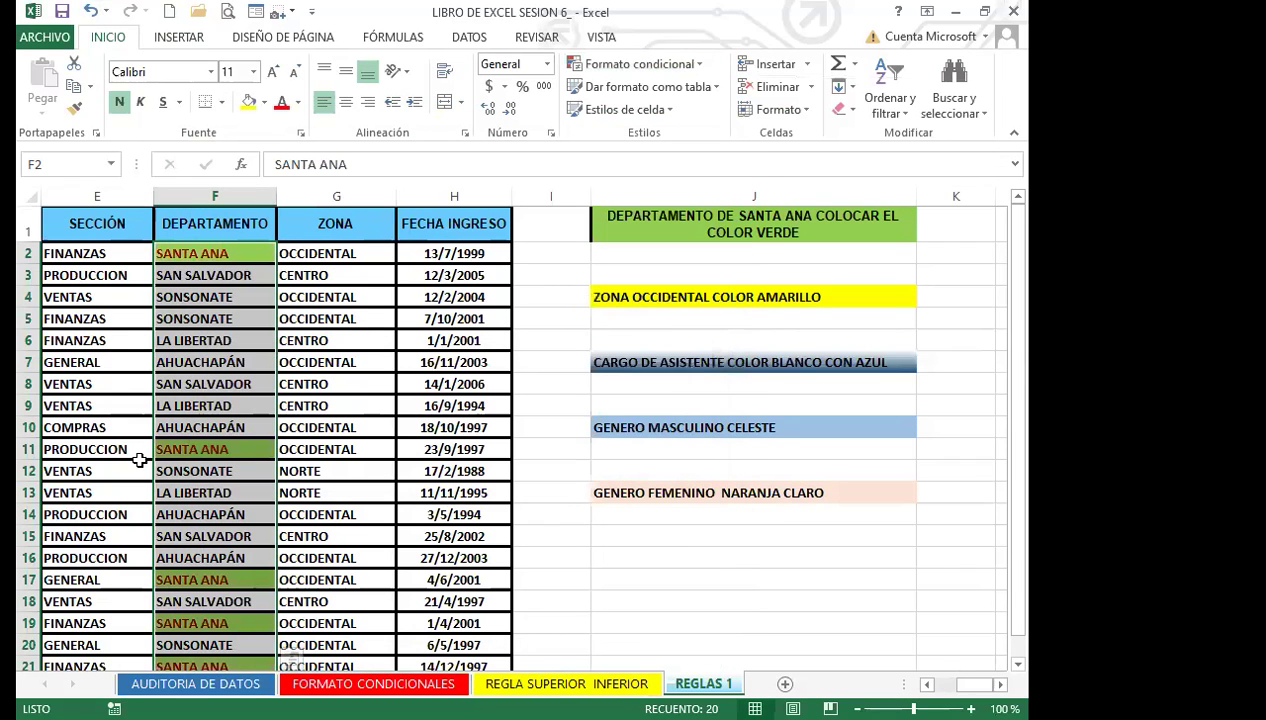
scroll(222, 505, "down", 1)
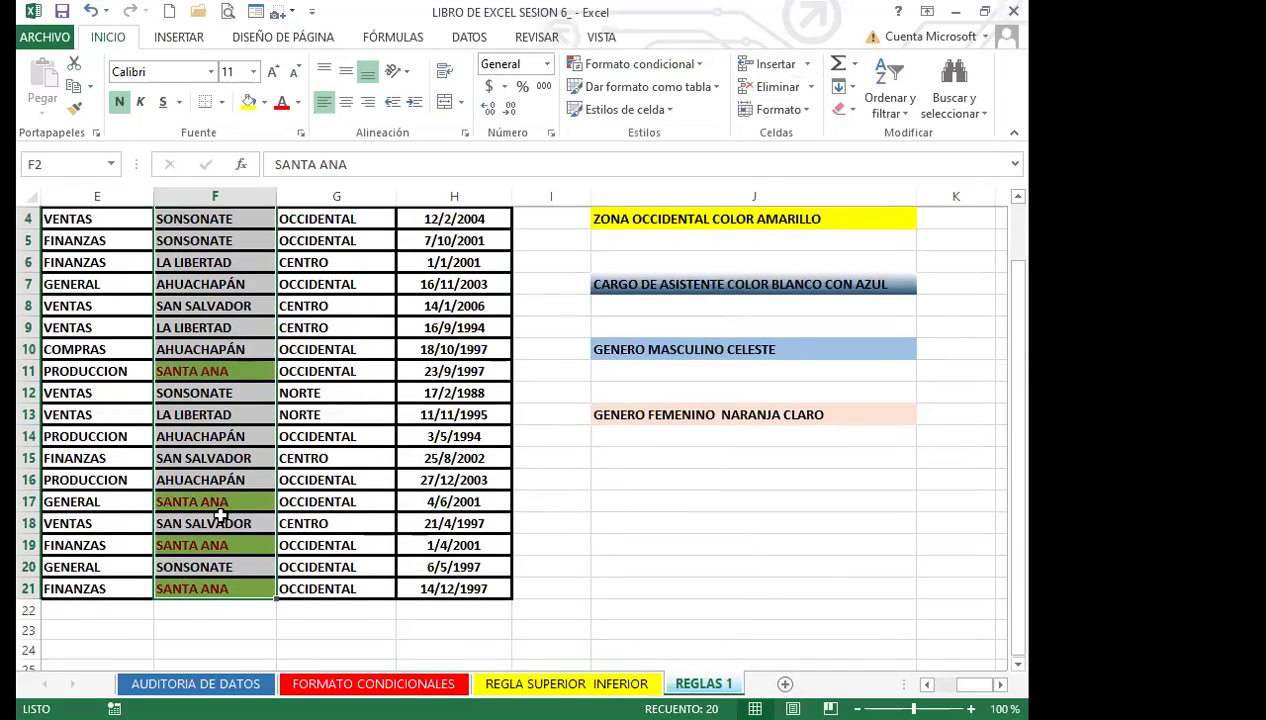
scroll(217, 509, "up", 1)
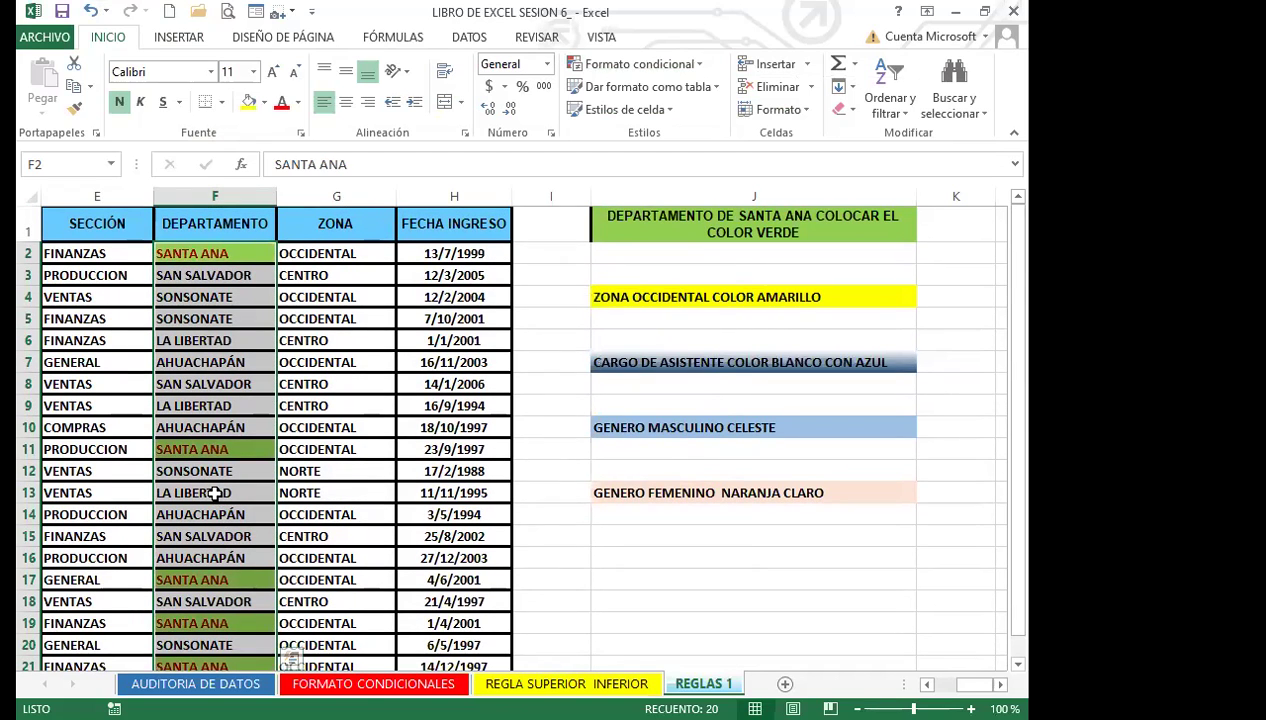
left_click(706, 320)
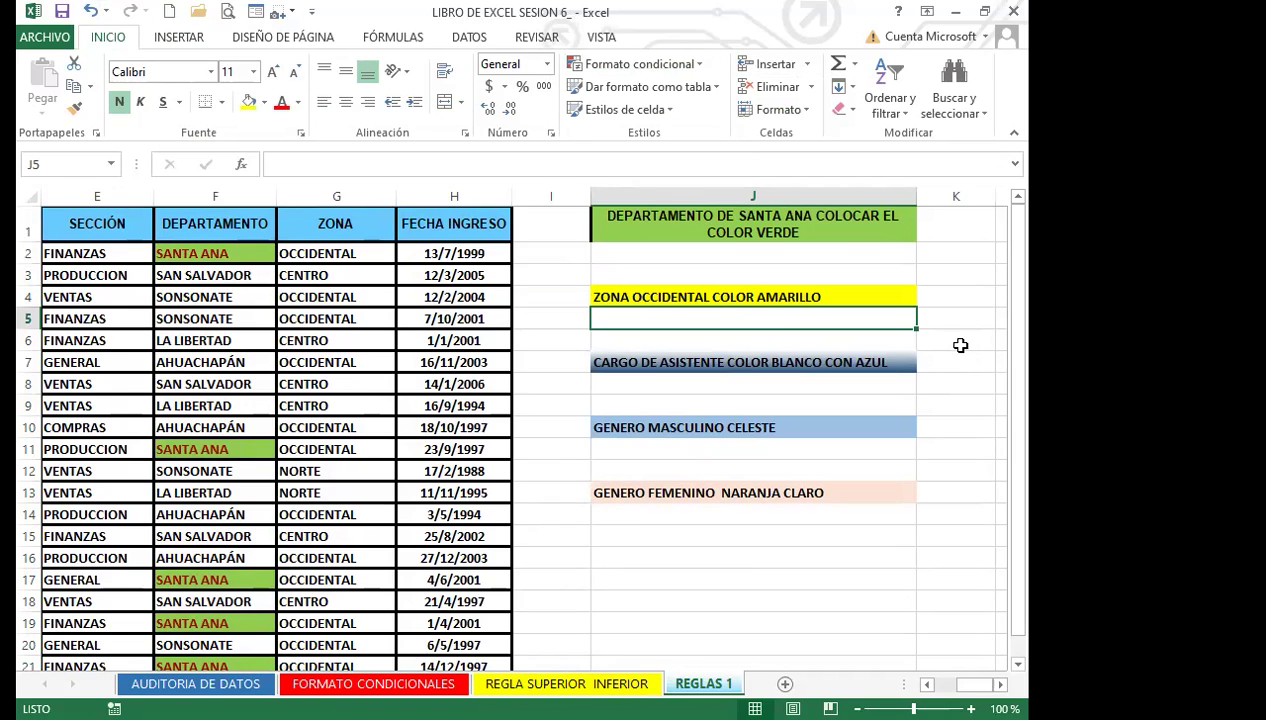
Step: Start a text-contains conditional formatting rule for OCCIDENTAL on the ZONA cells G2:G21
left_click(345, 256)
left_click_drag(345, 254, 361, 628)
scroll(383, 525, "up", 1)
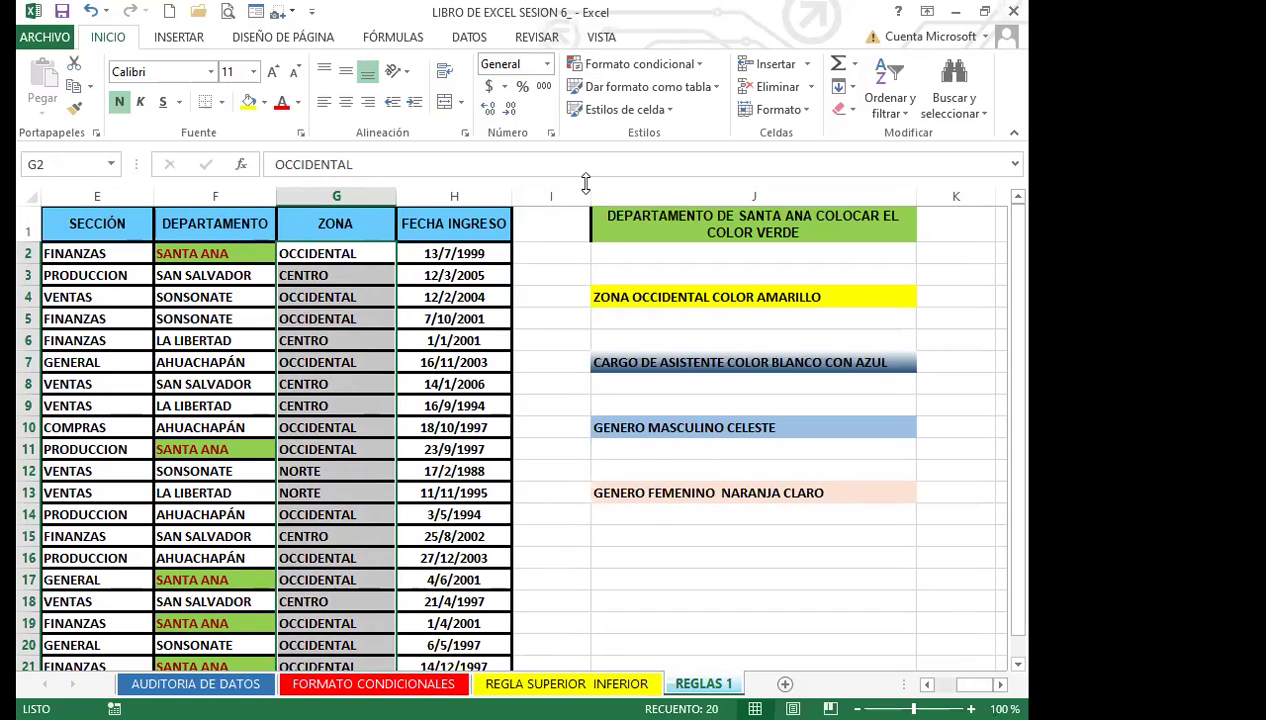
left_click(700, 65)
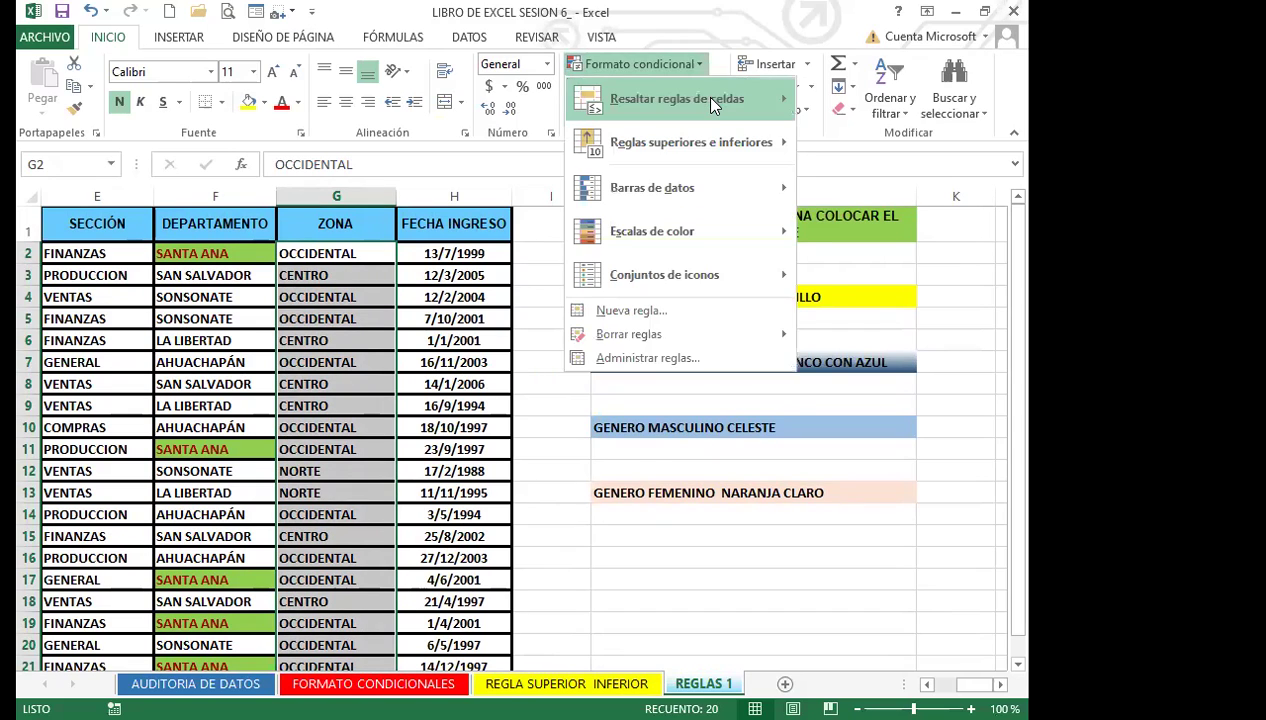
mouse_move(715, 105)
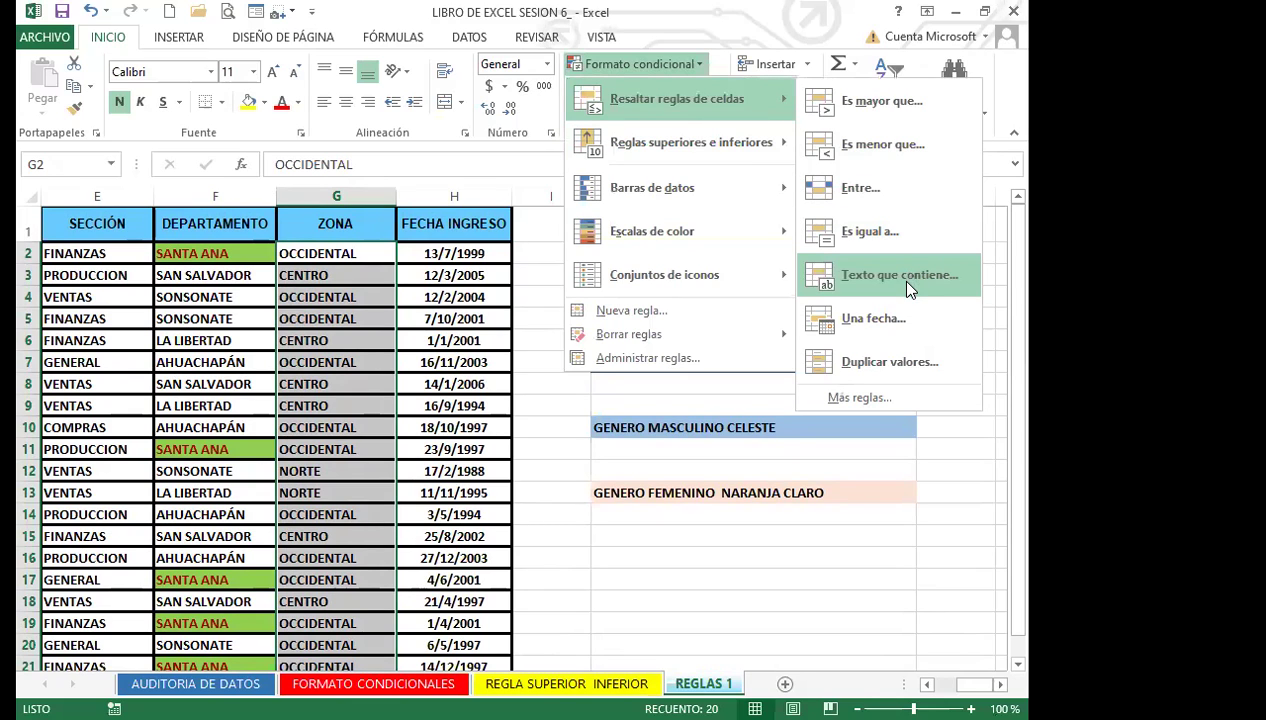
key("Return")
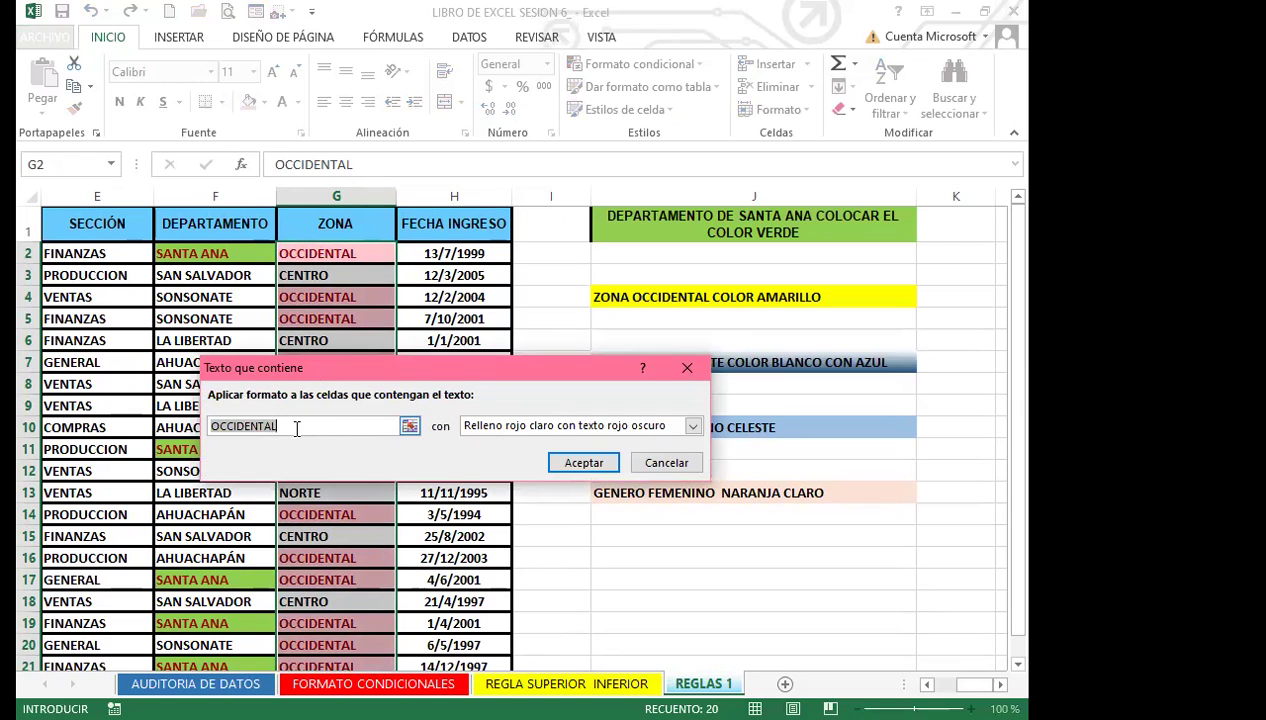
Step: Give the OCCIDENTAL rule a custom format with yellow fill and black font, and apply it to G2:G21
left_click(689, 426)
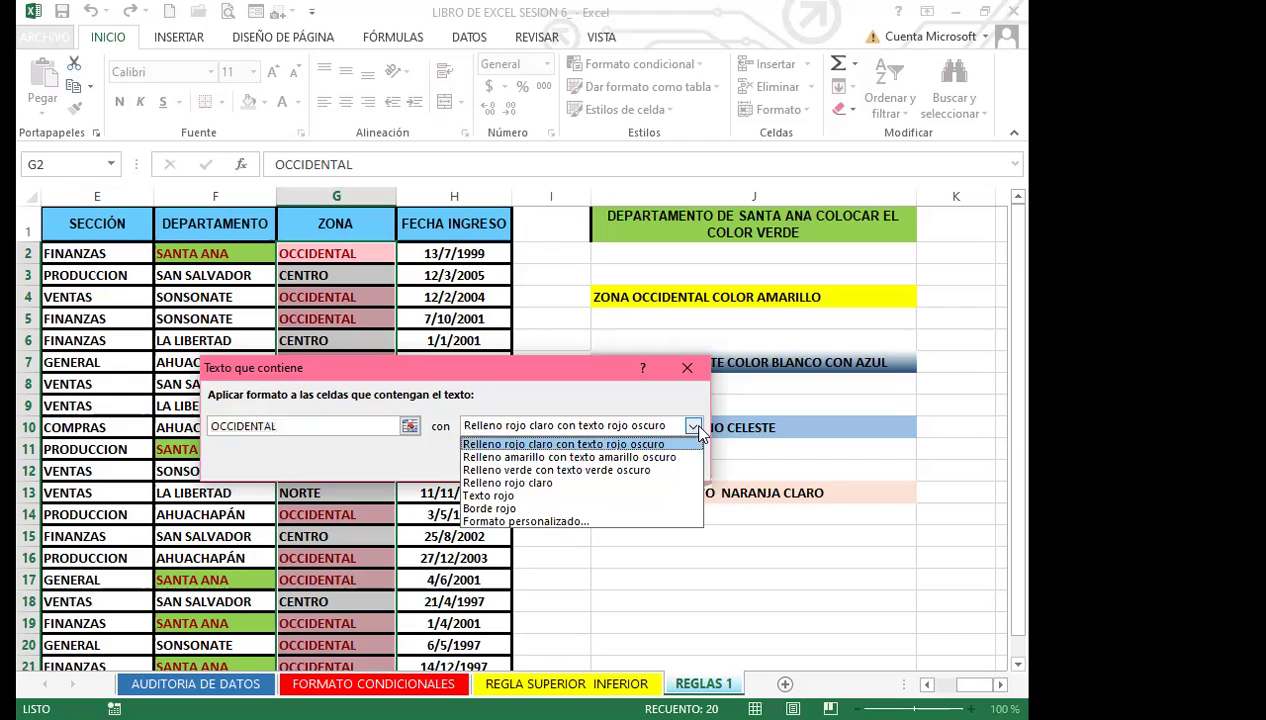
left_click(500, 521)
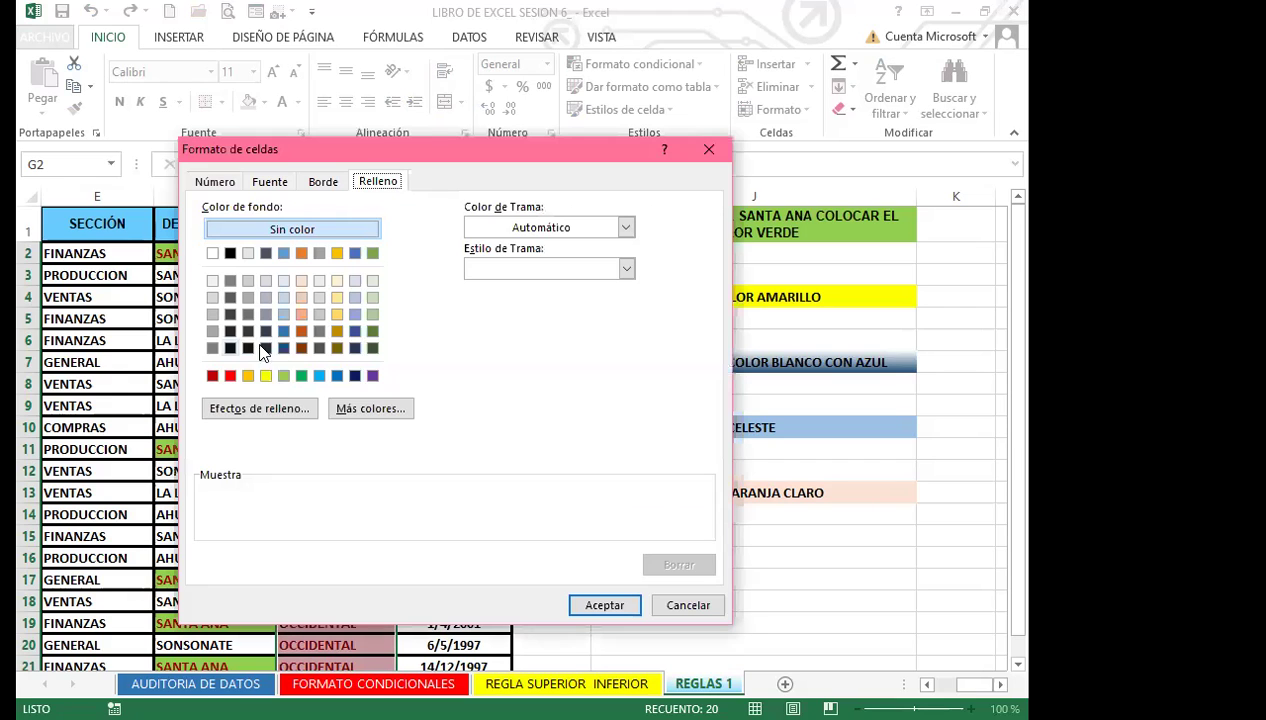
left_click(265, 376)
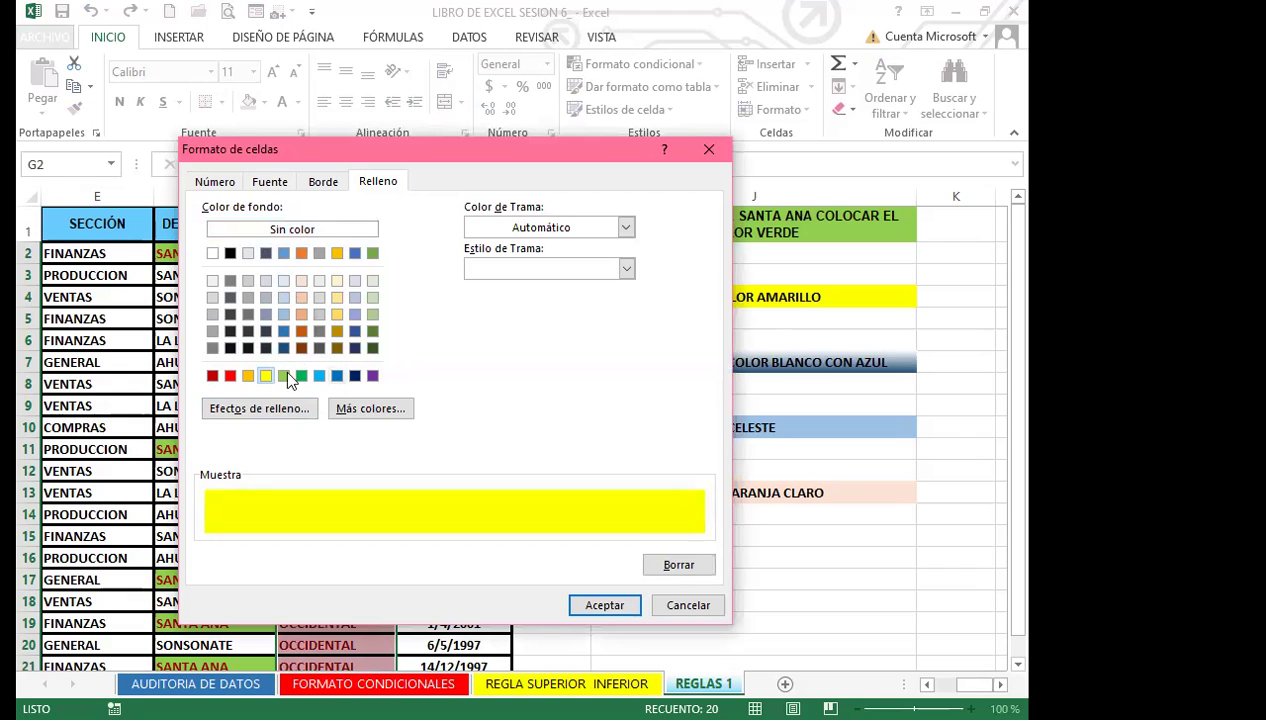
left_click(278, 192)
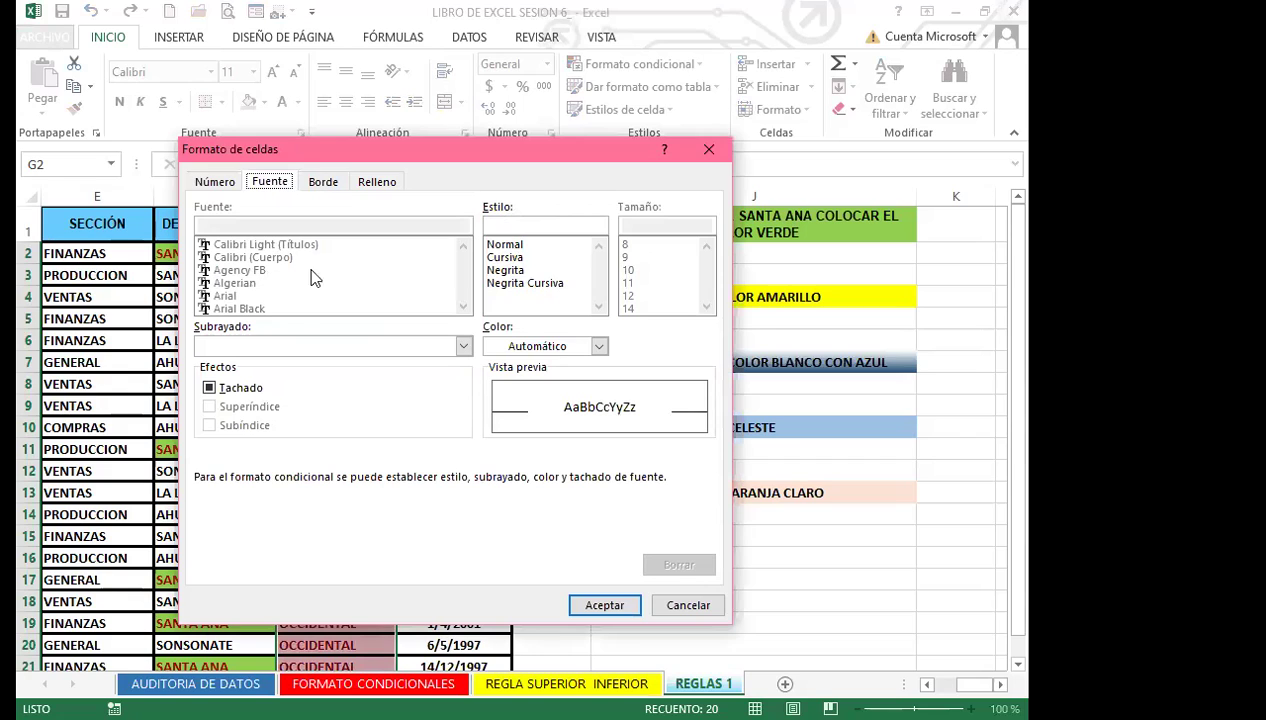
left_click(598, 348)
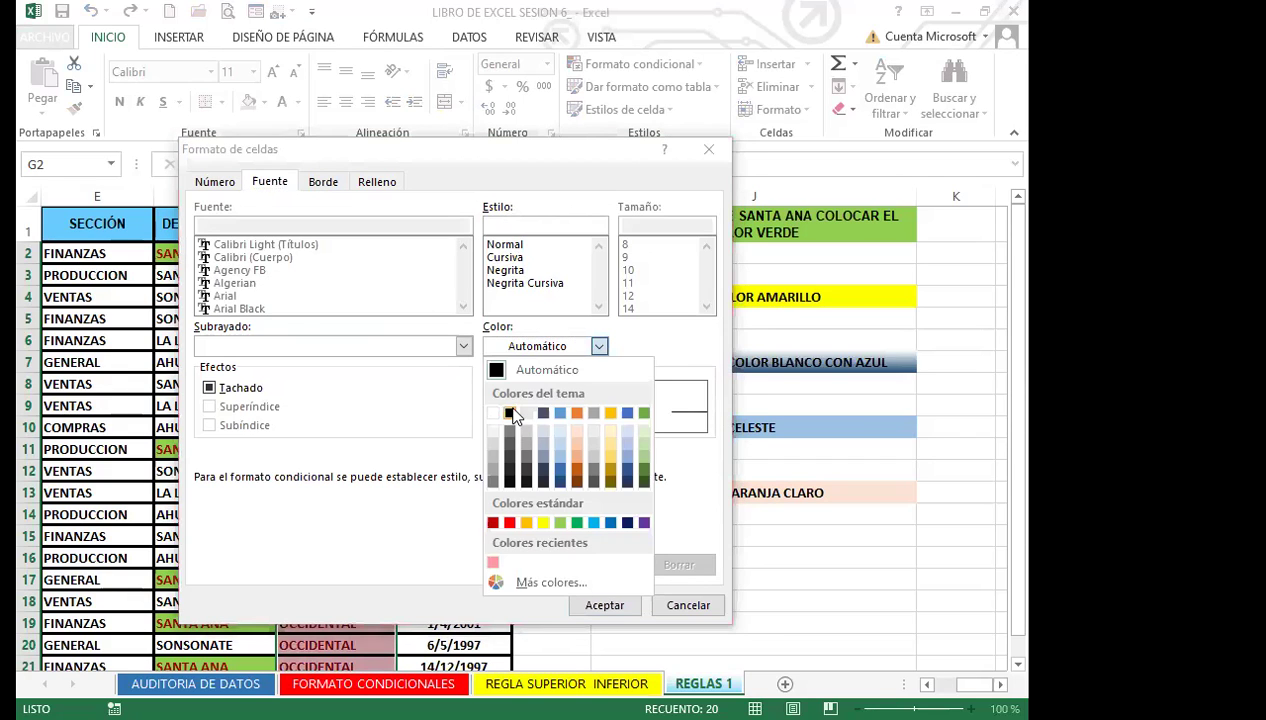
left_click(513, 414)
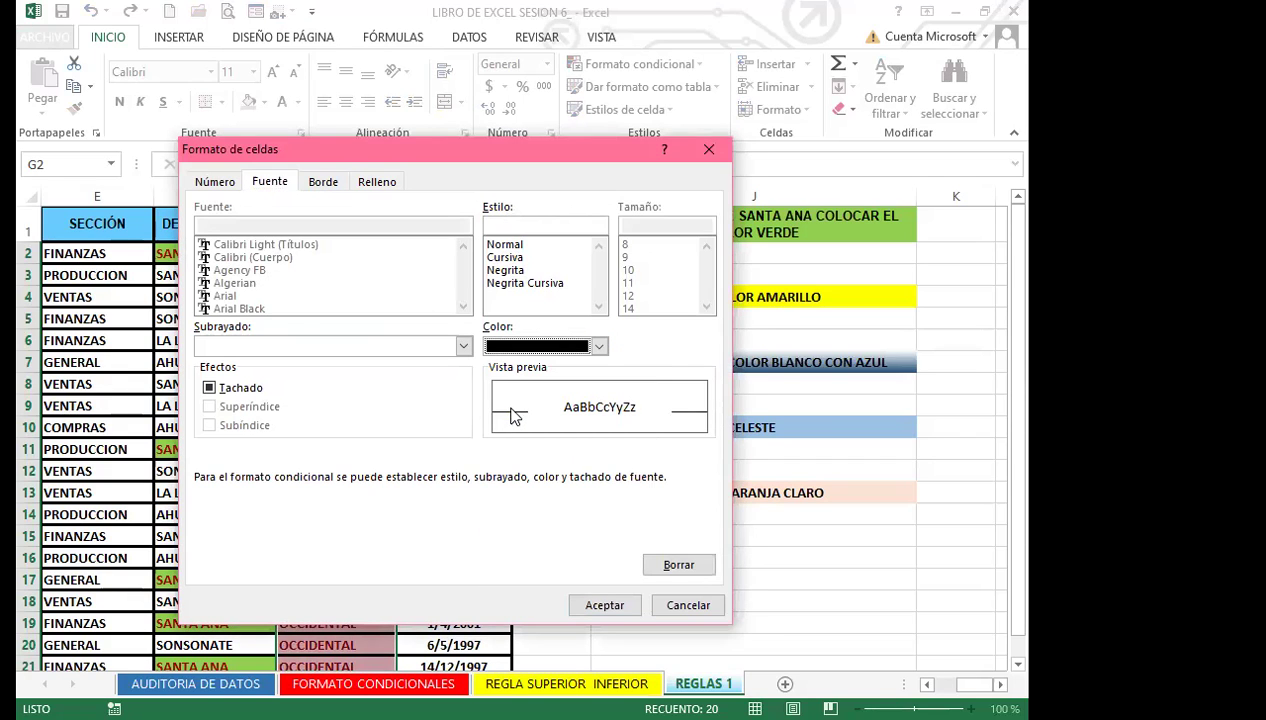
left_click(606, 602)
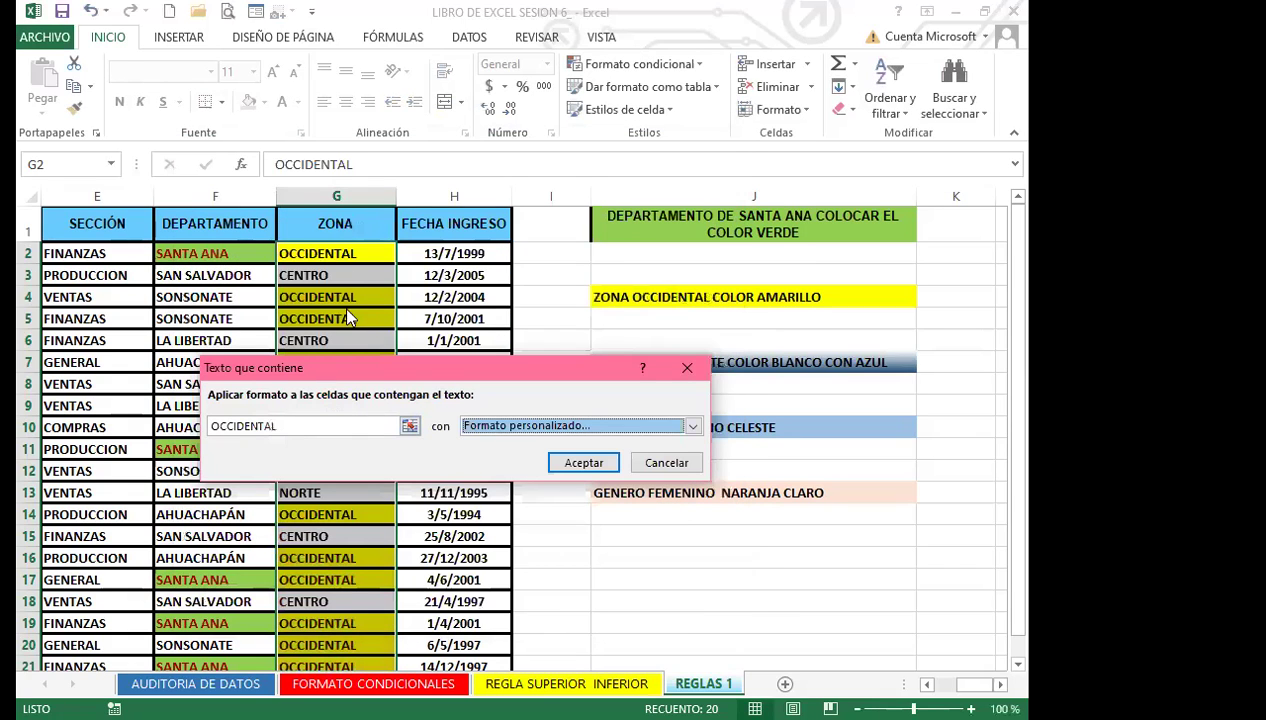
left_click(583, 462)
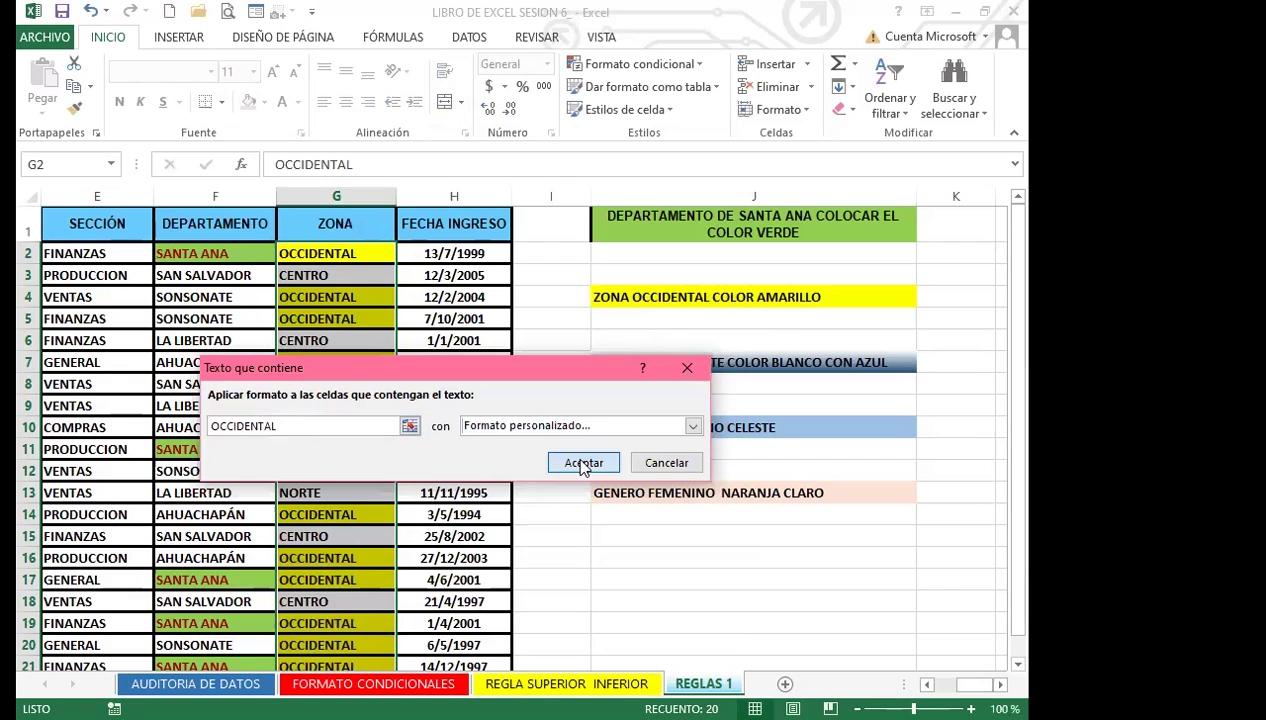
Step: Create a text-contains rule for SANTA ANA on the DEPARTAMENTO cells F2:F21 with a custom green fill
left_click(215, 310)
left_click_drag(215, 253, 215, 615)
scroll(230, 400, "up", 1)
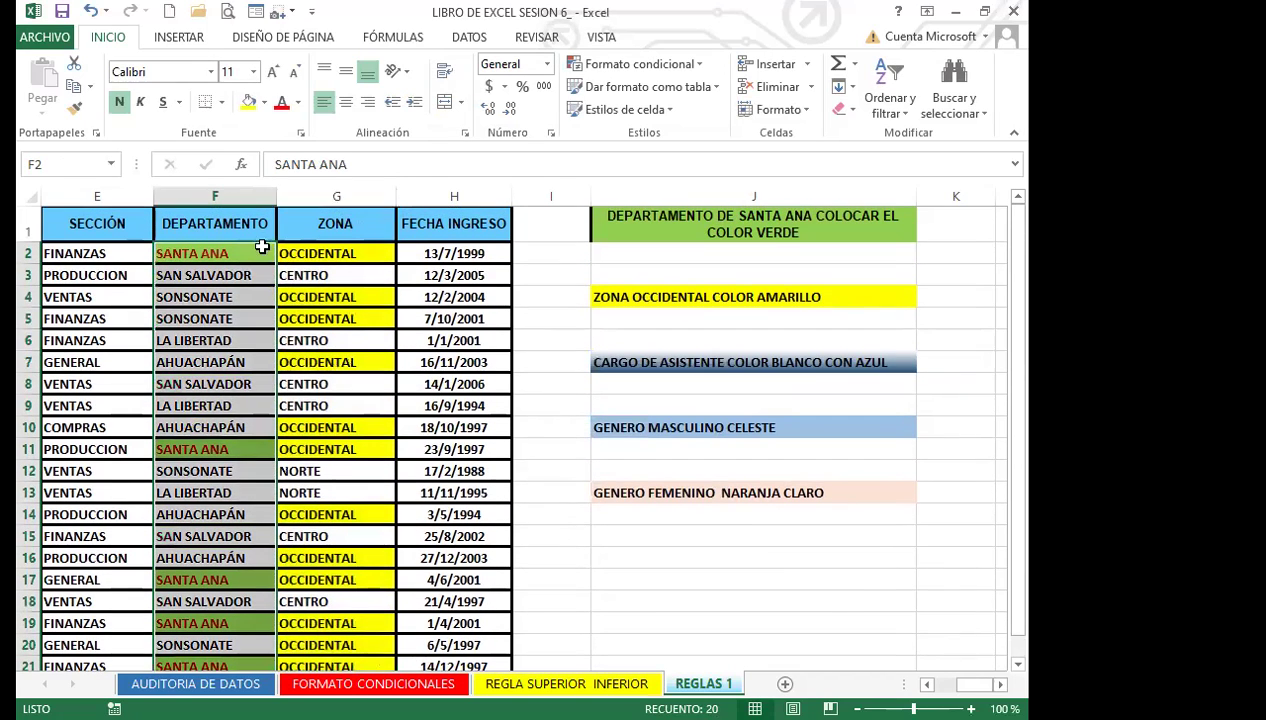
left_click(700, 68)
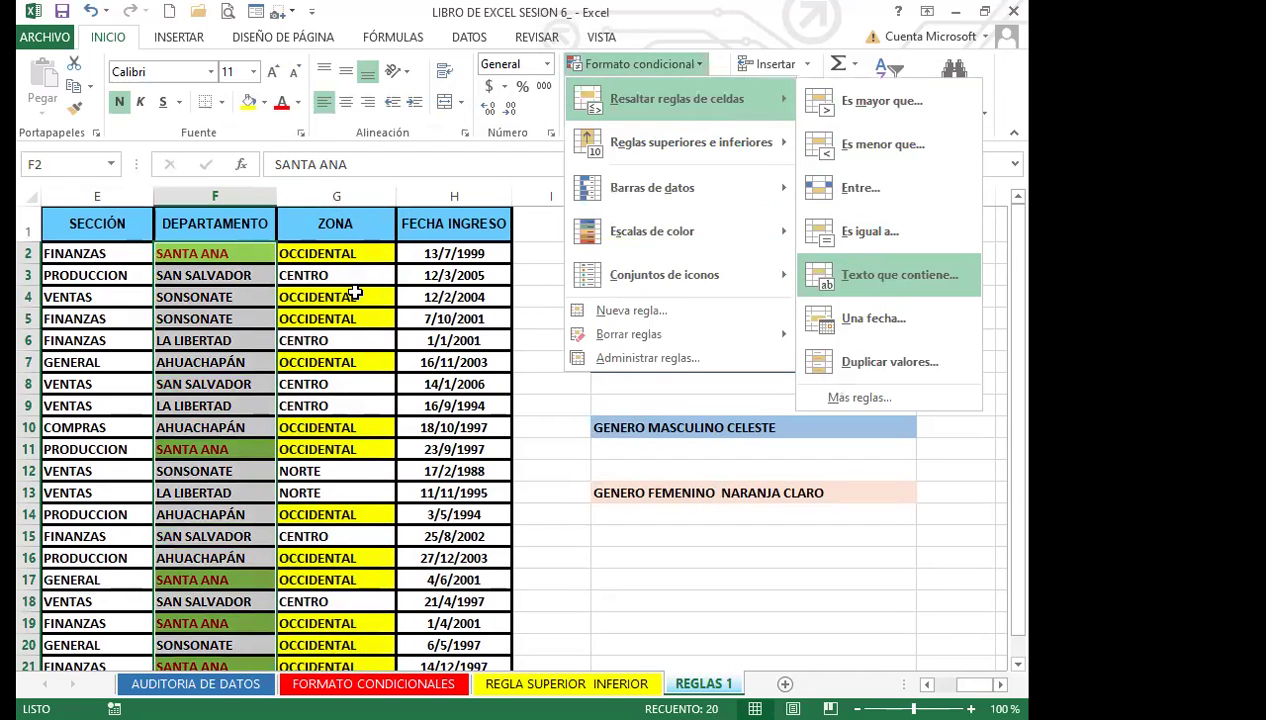
key("Return")
left_click(691, 427)
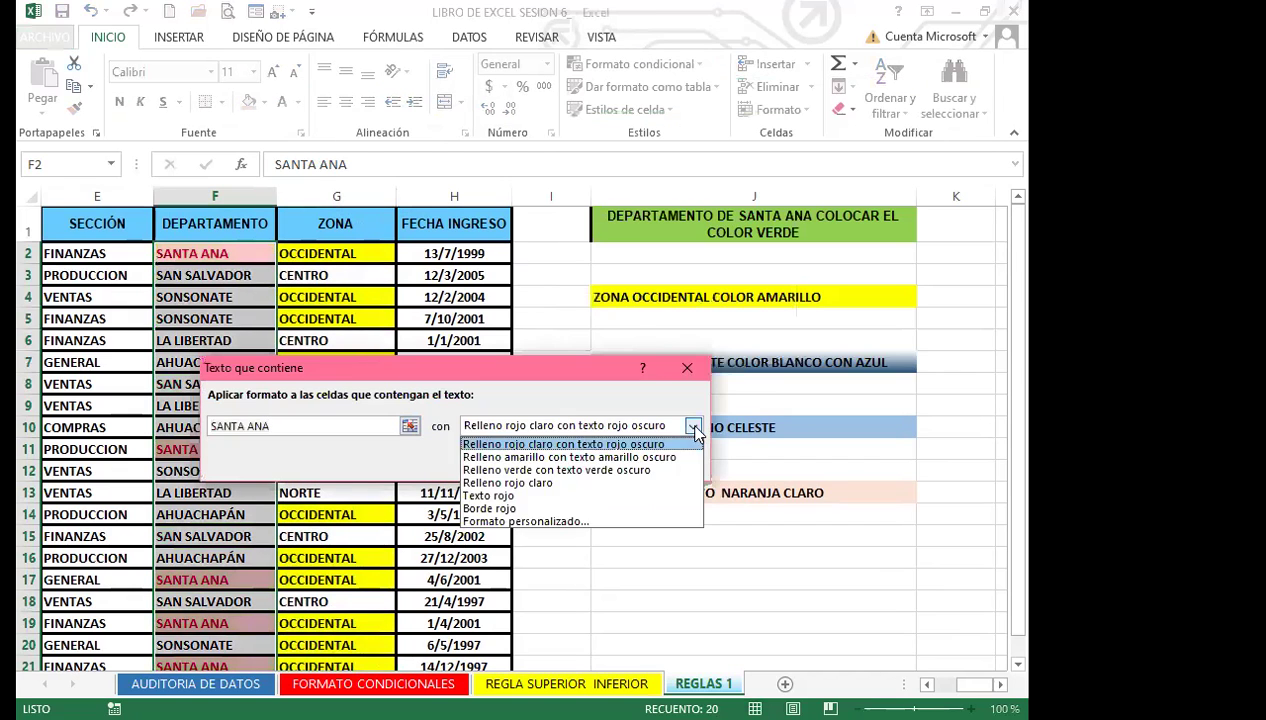
left_click(529, 521)
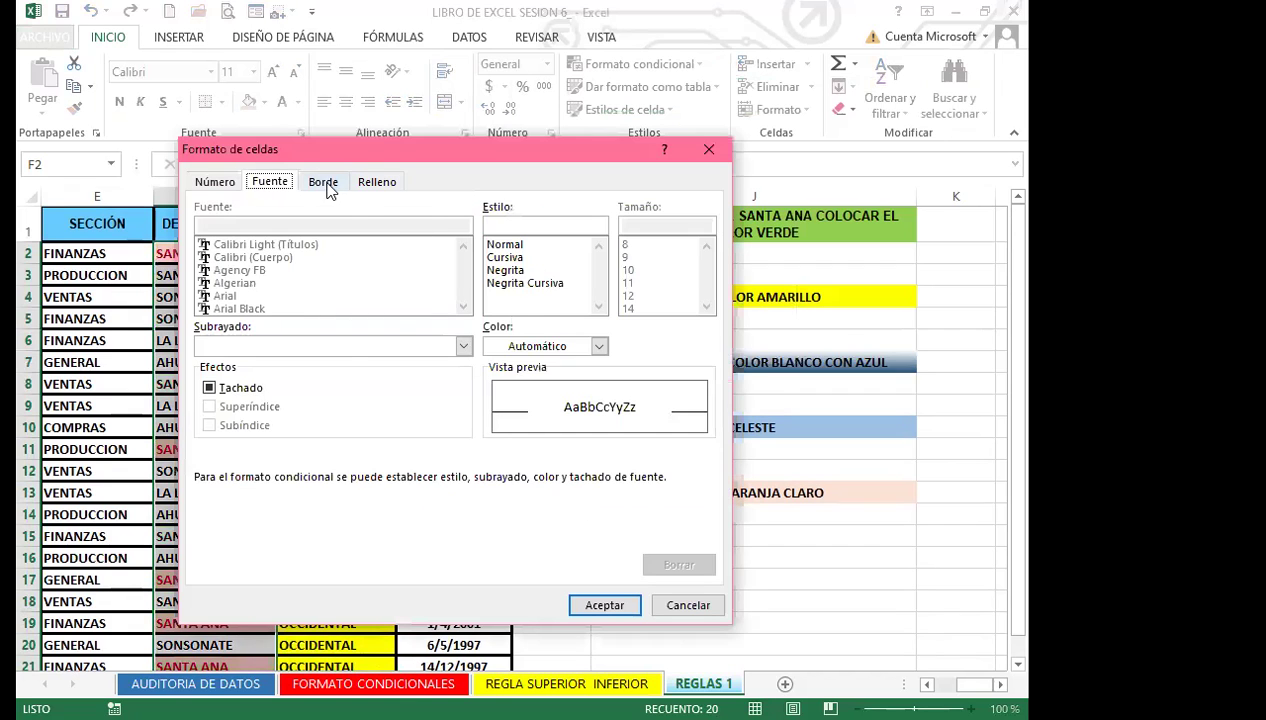
left_click(326, 186)
left_click(362, 184)
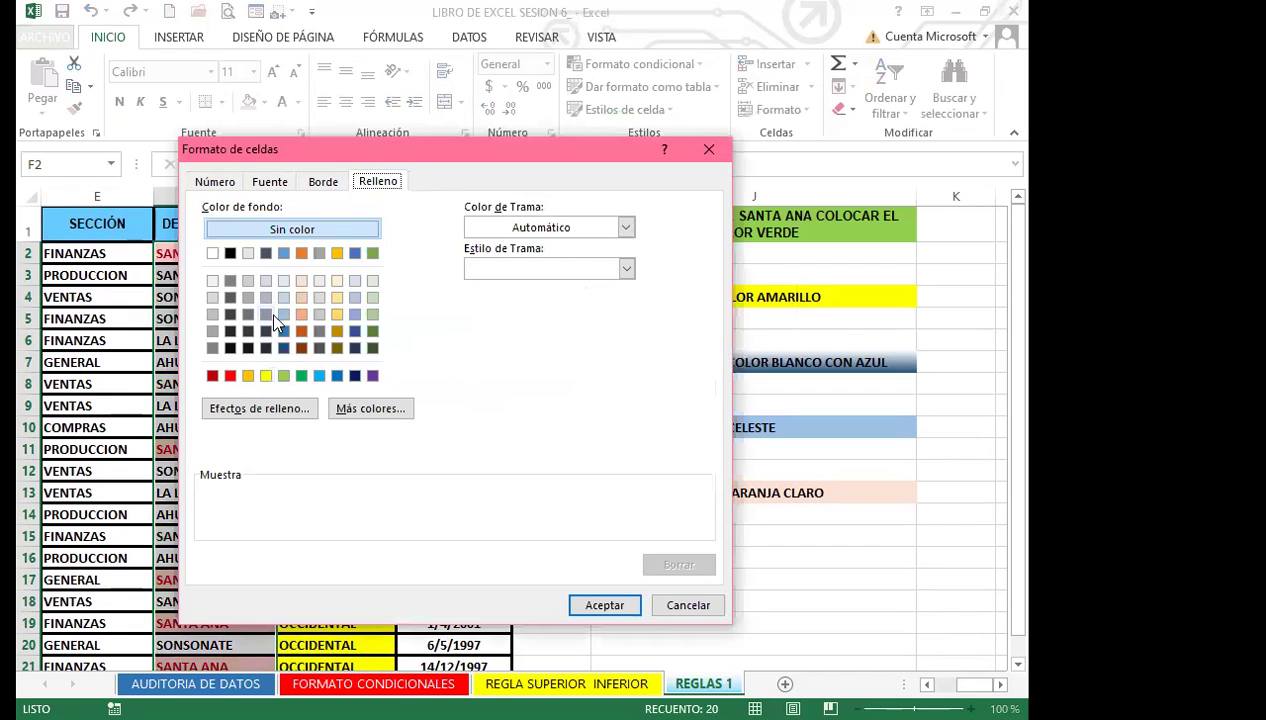
left_click(301, 376)
Step: Set the SANTA ANA rule's font to bold black, apply the rule, and check the formatted rows
left_click(270, 181)
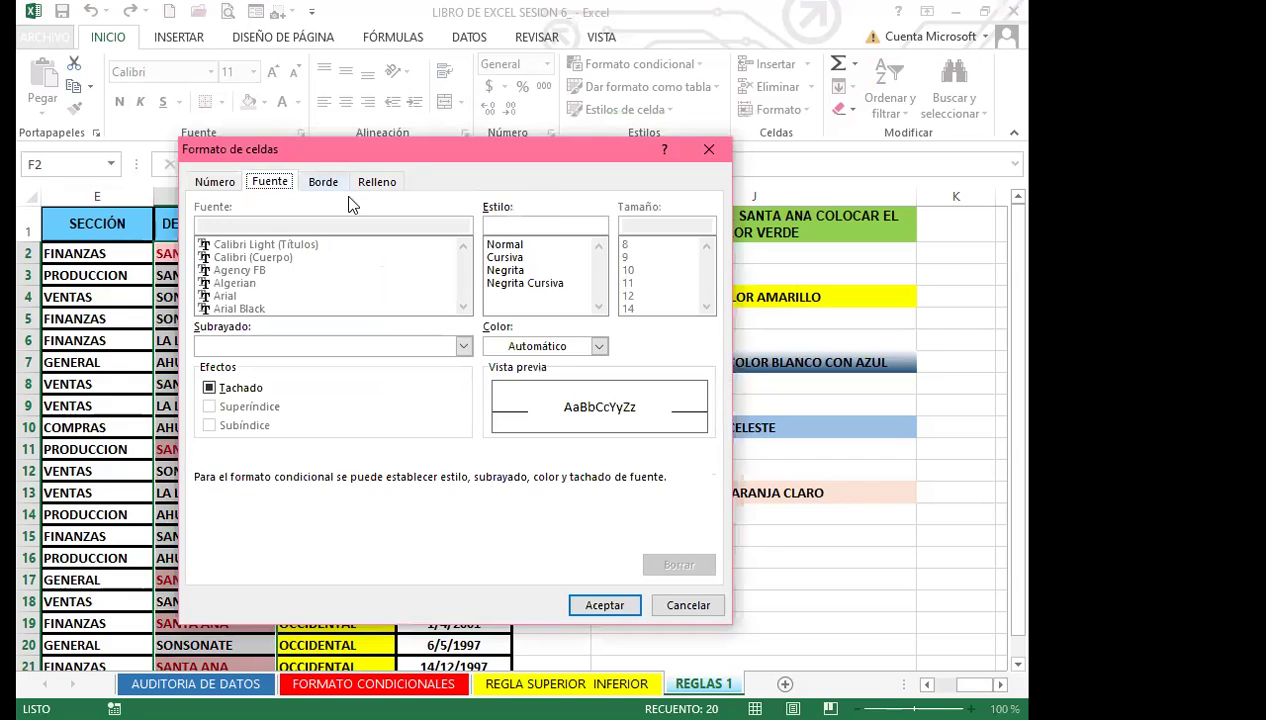
left_click(505, 270)
left_click(590, 350)
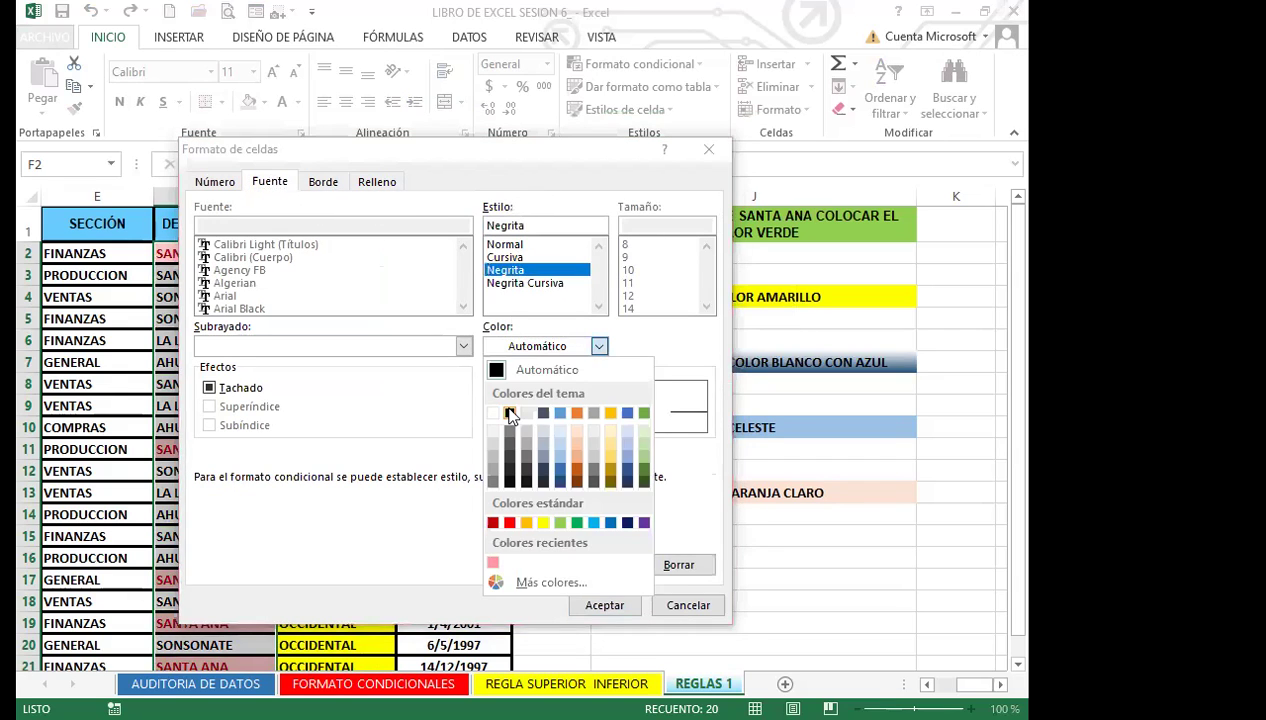
left_click(509, 412)
left_click(603, 606)
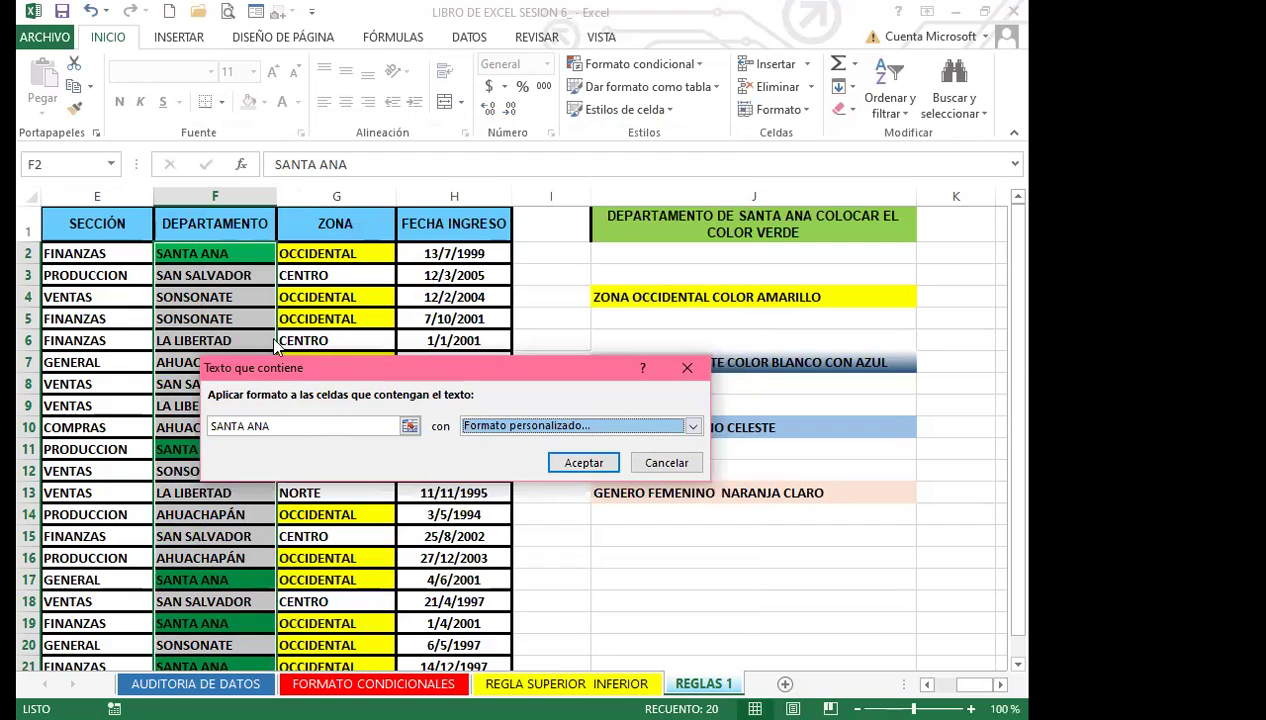
left_click(586, 463)
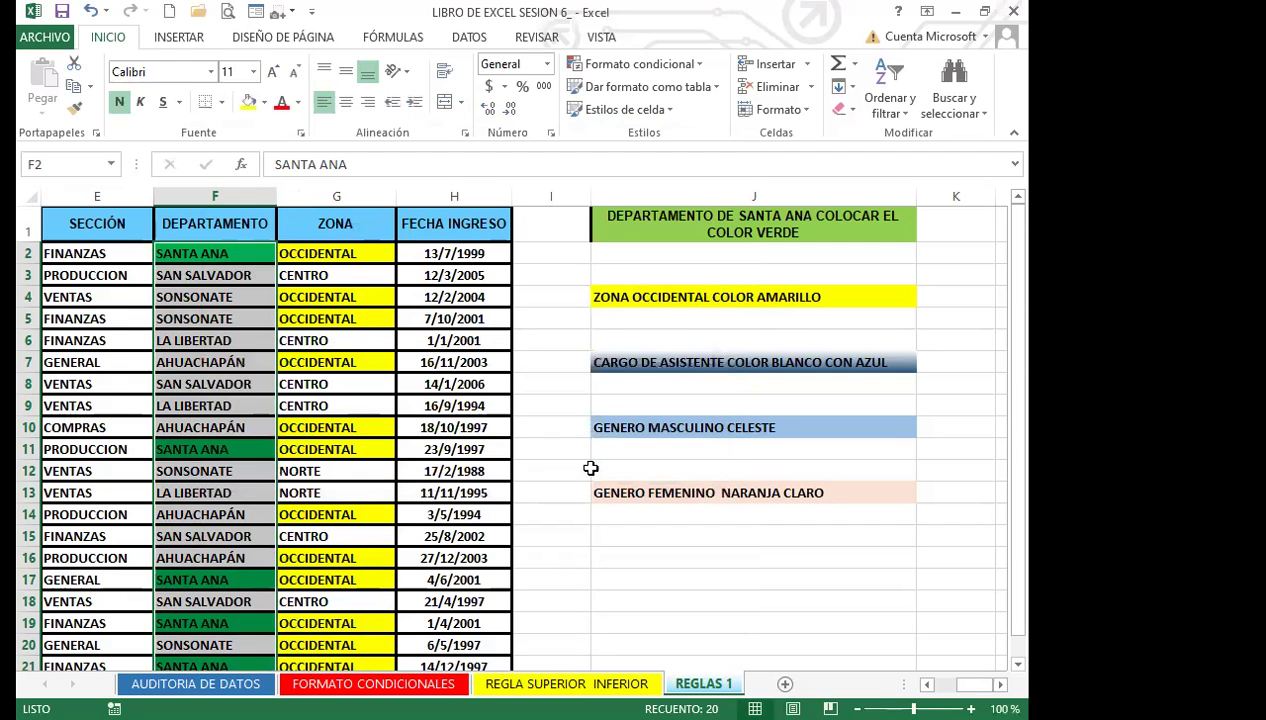
scroll(585, 470, "down", 2)
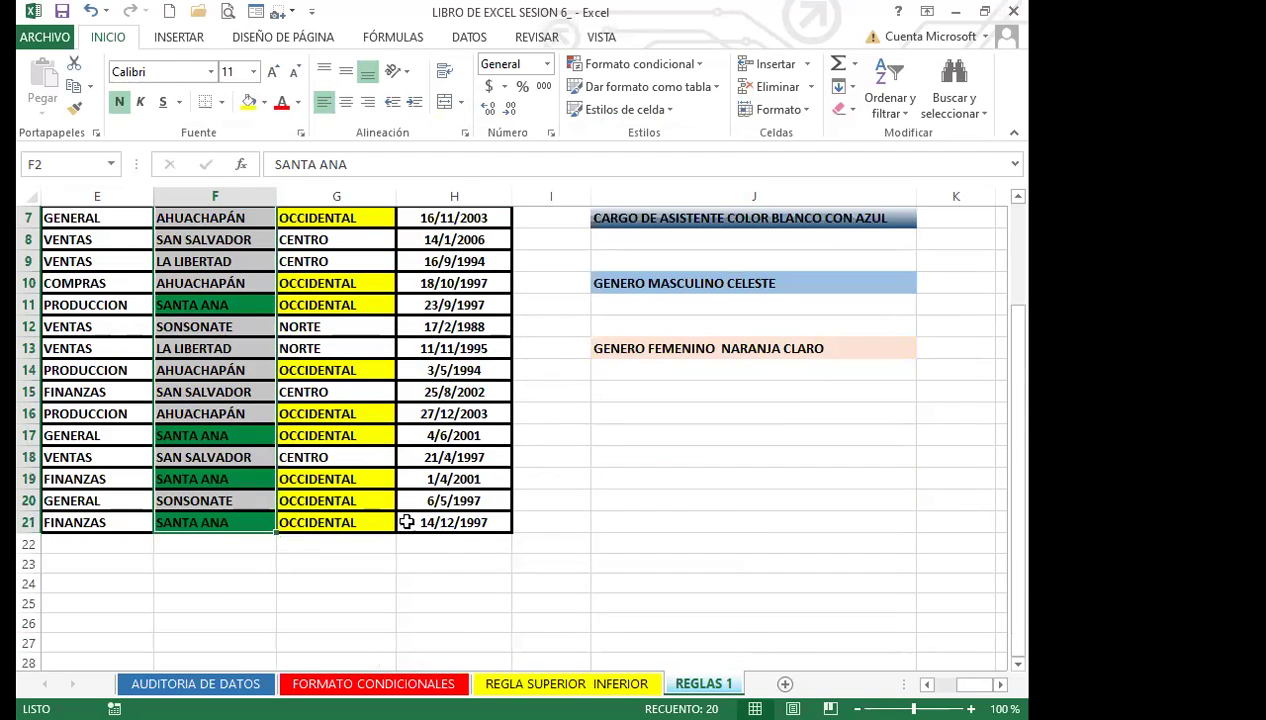
scroll(400, 500, "up", 2)
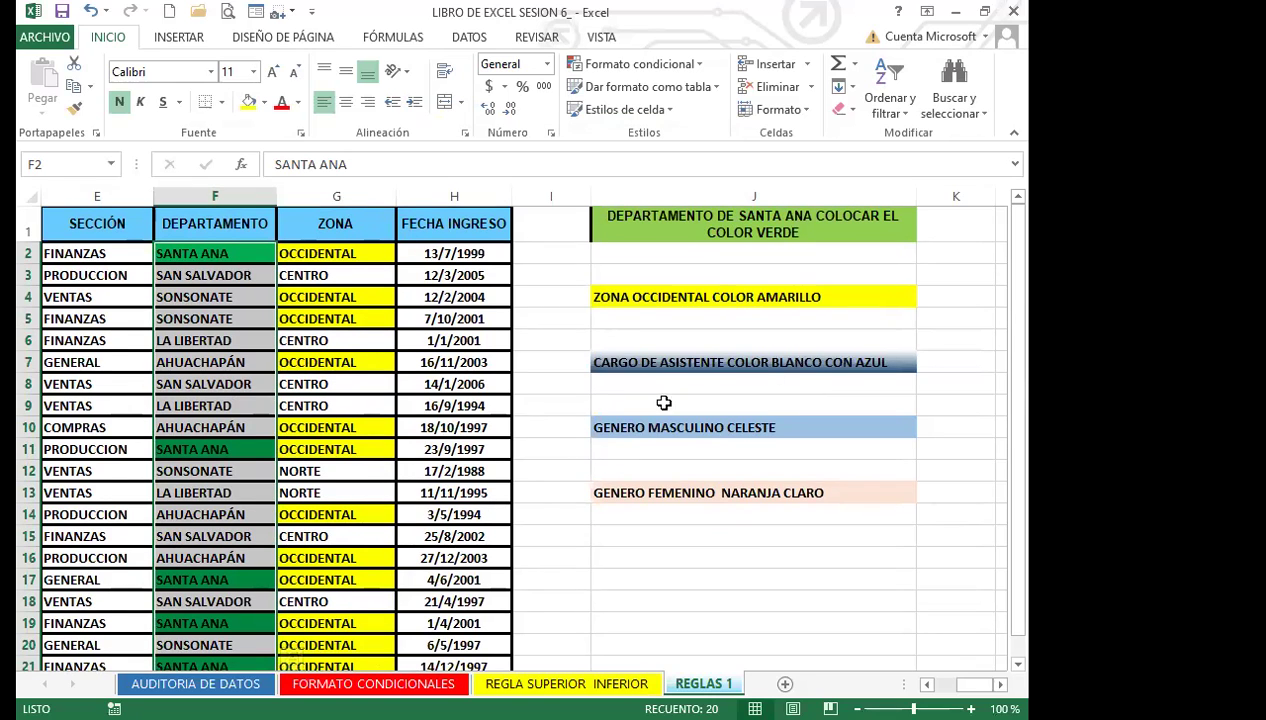
Step: Review the color instructions in column J down to the ASISTENTE one in J7, and return to the table's first columns
left_click_drag(729, 226, 737, 292)
left_click(707, 362)
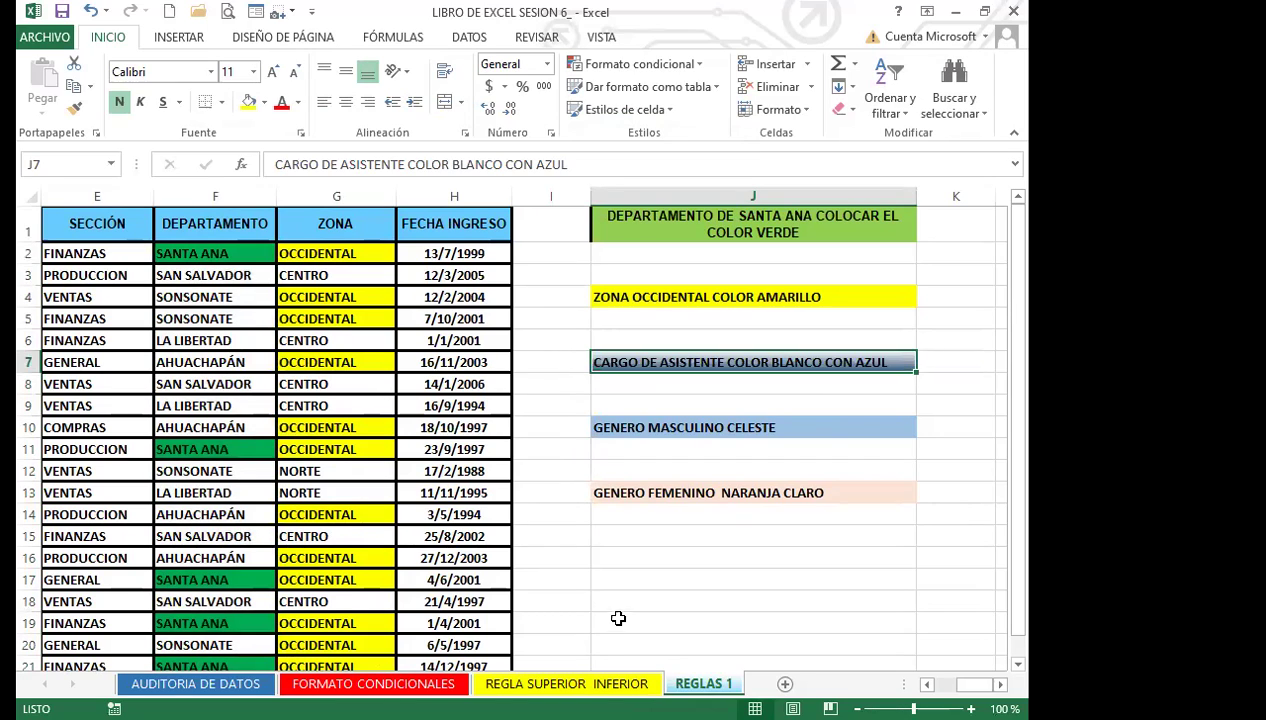
left_click(556, 578)
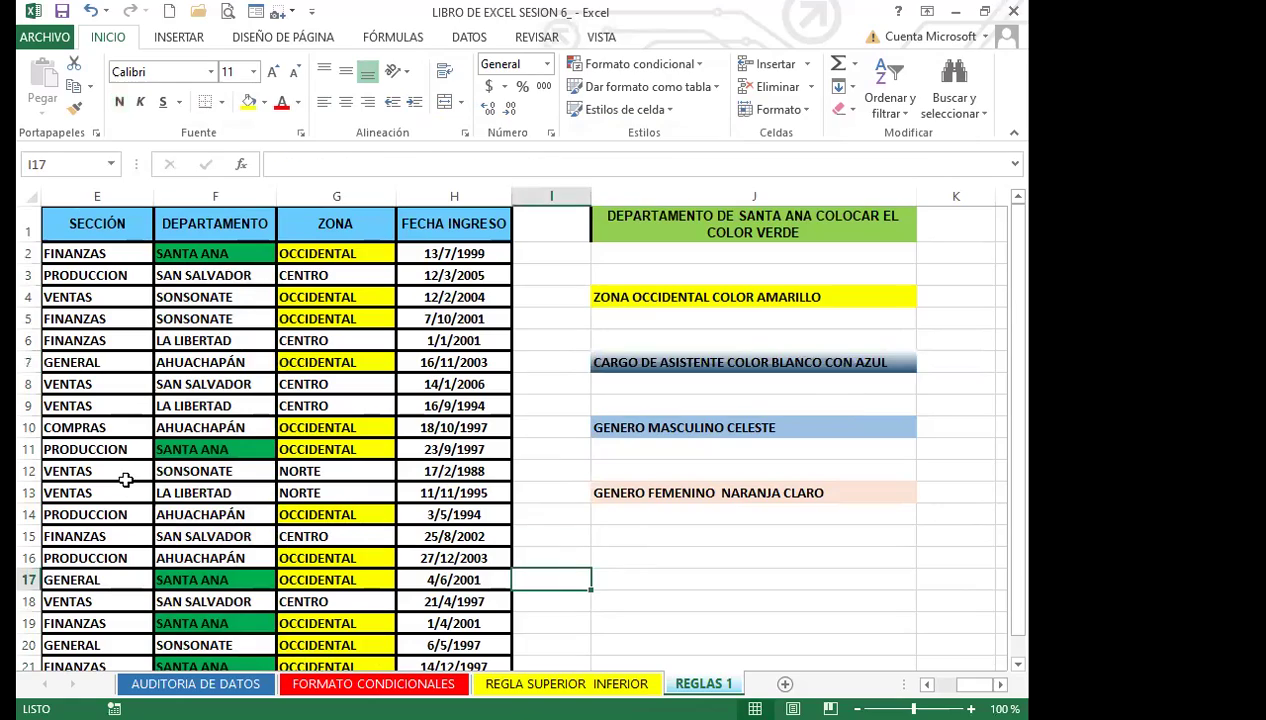
left_click(128, 471)
key("Left")
key("Left")
key("Left")
key("Left")
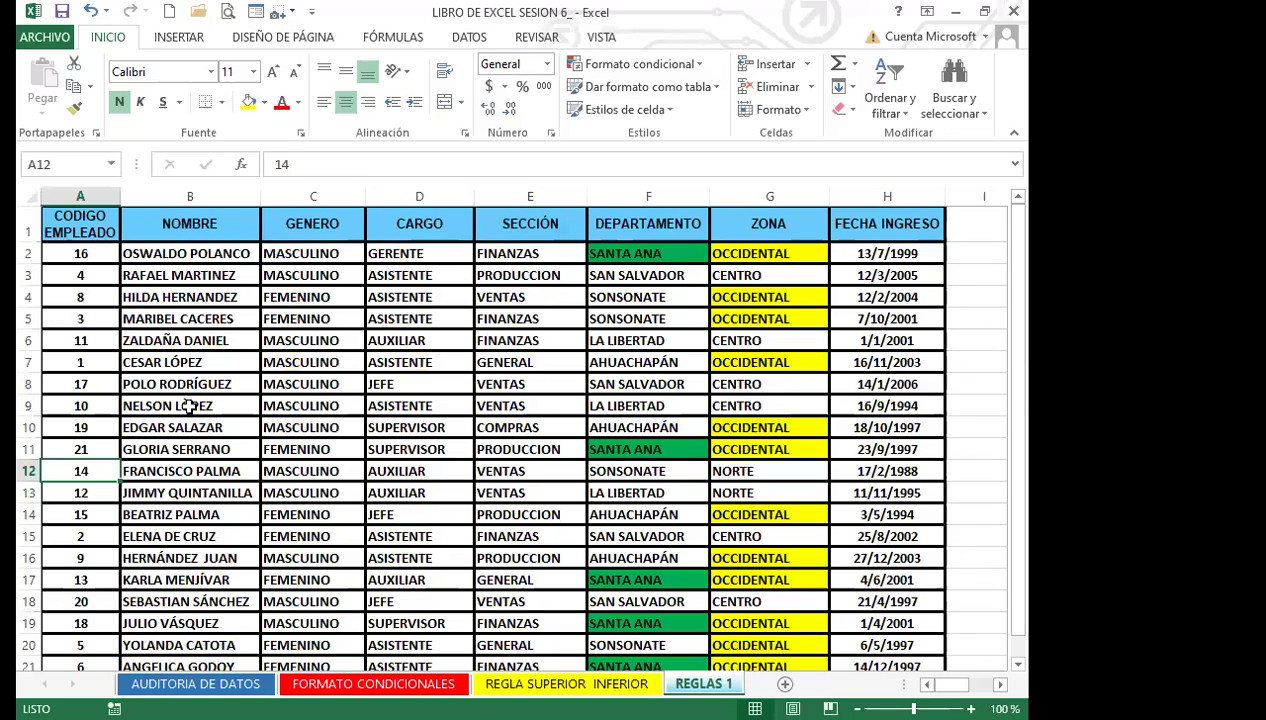
left_click_drag(444, 256, 442, 660)
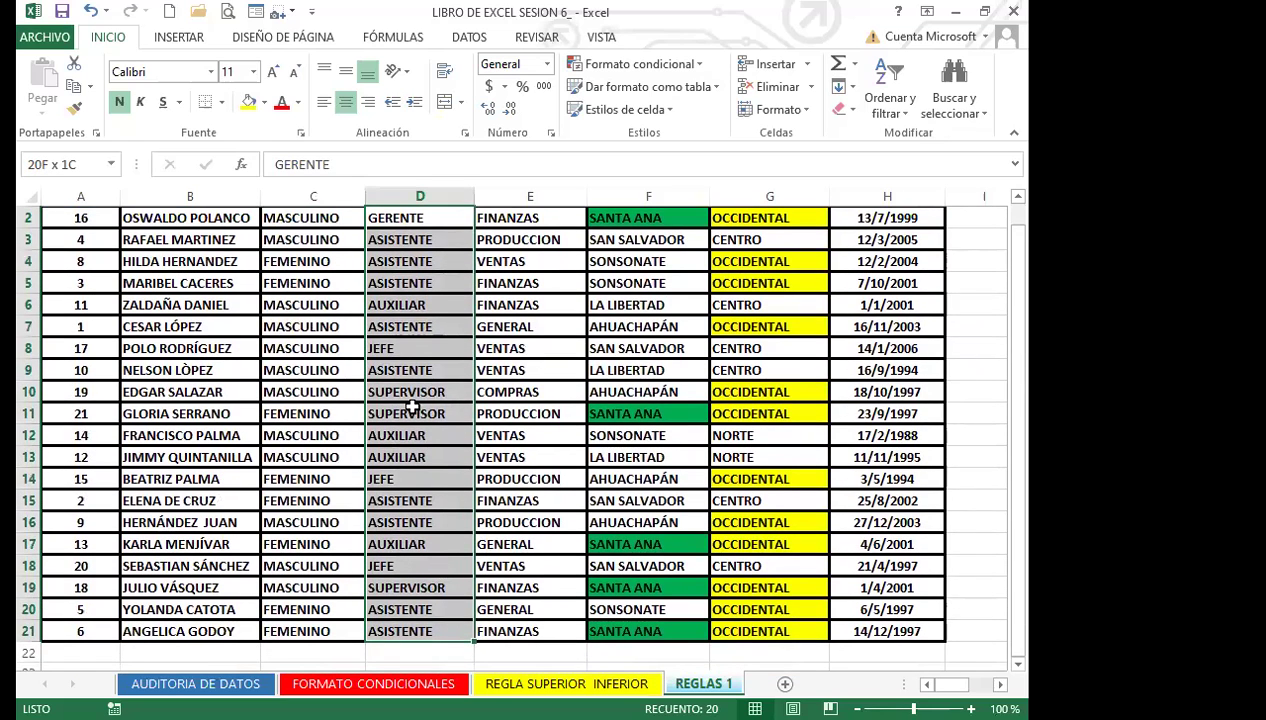
scroll(842, 330, "up", 1)
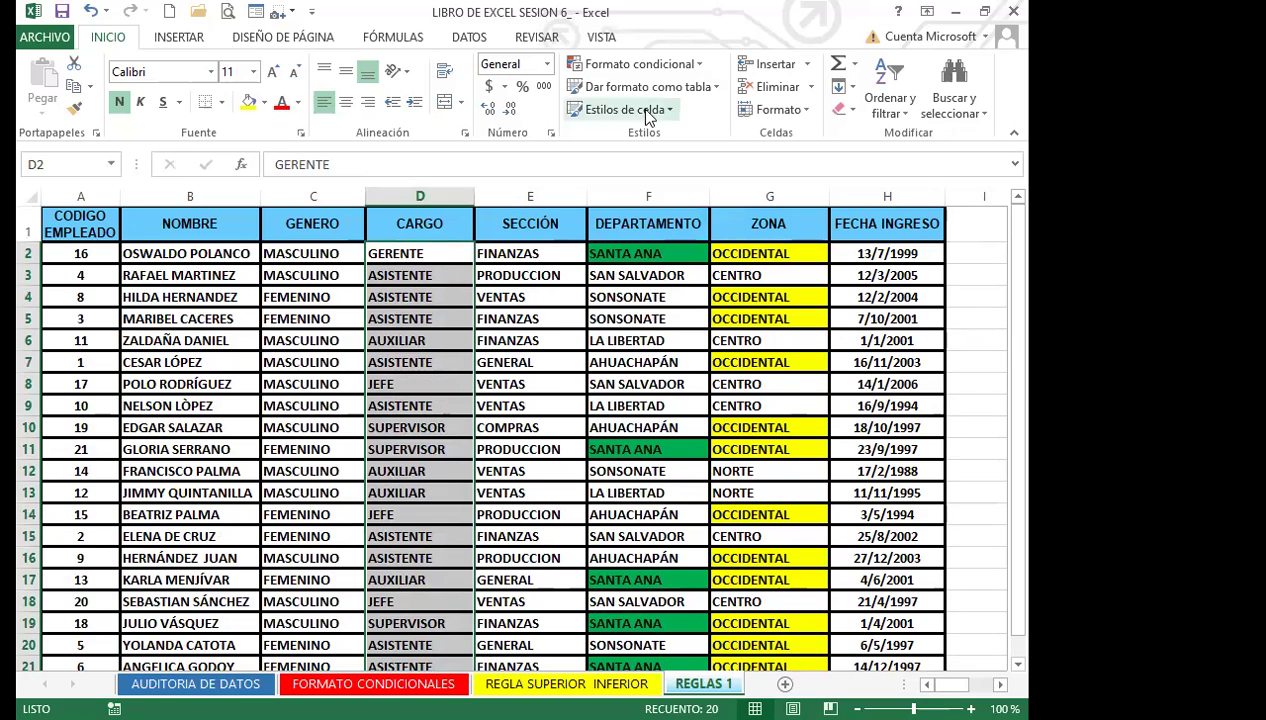
left_click(698, 64)
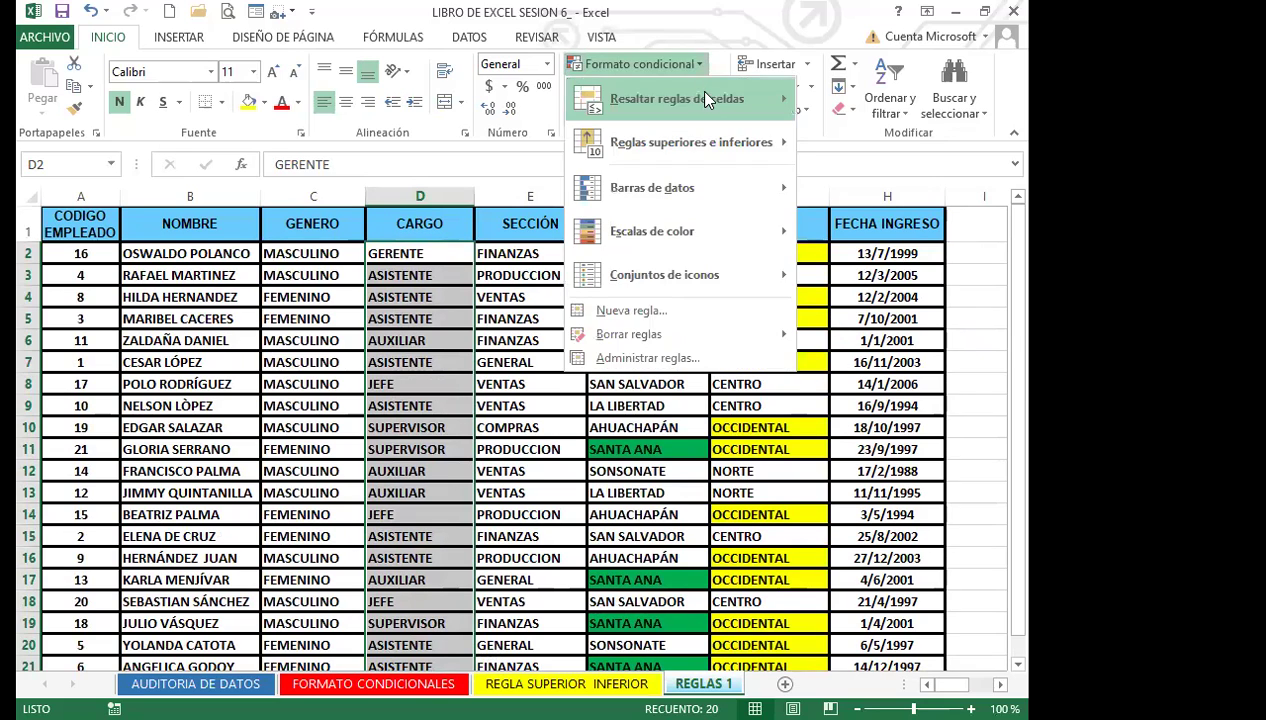
mouse_move(708, 101)
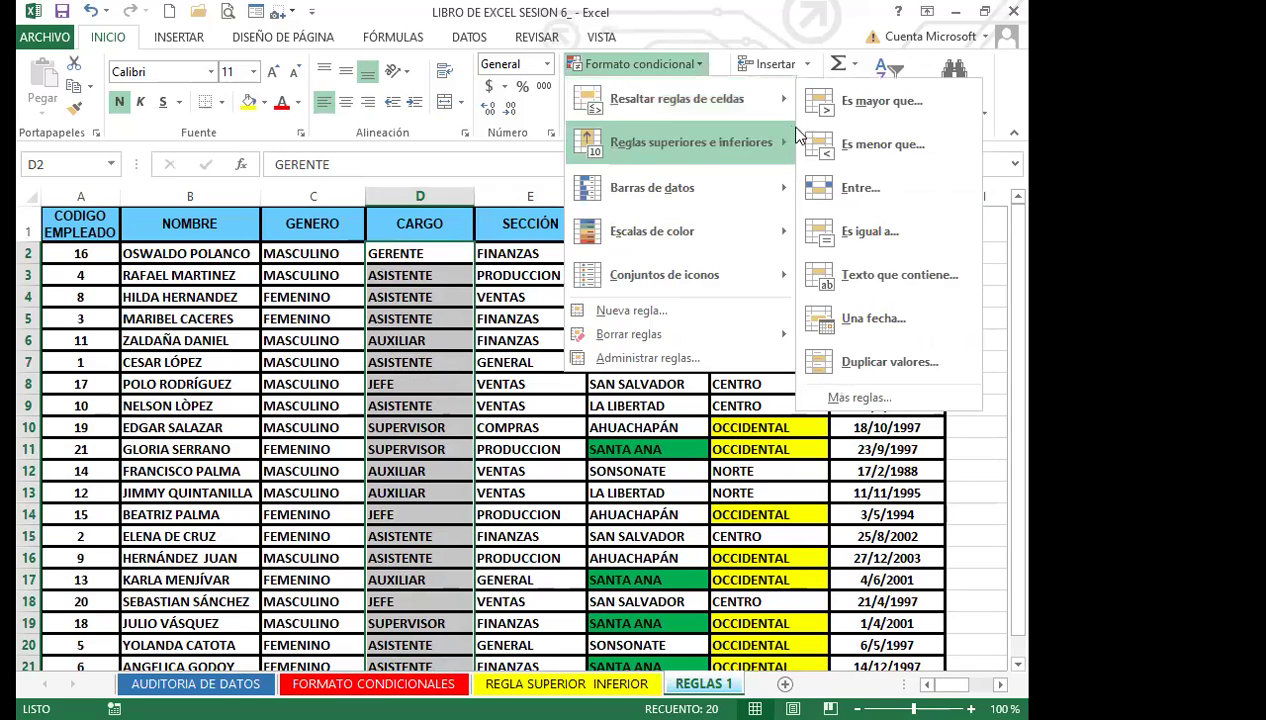
left_click(903, 280)
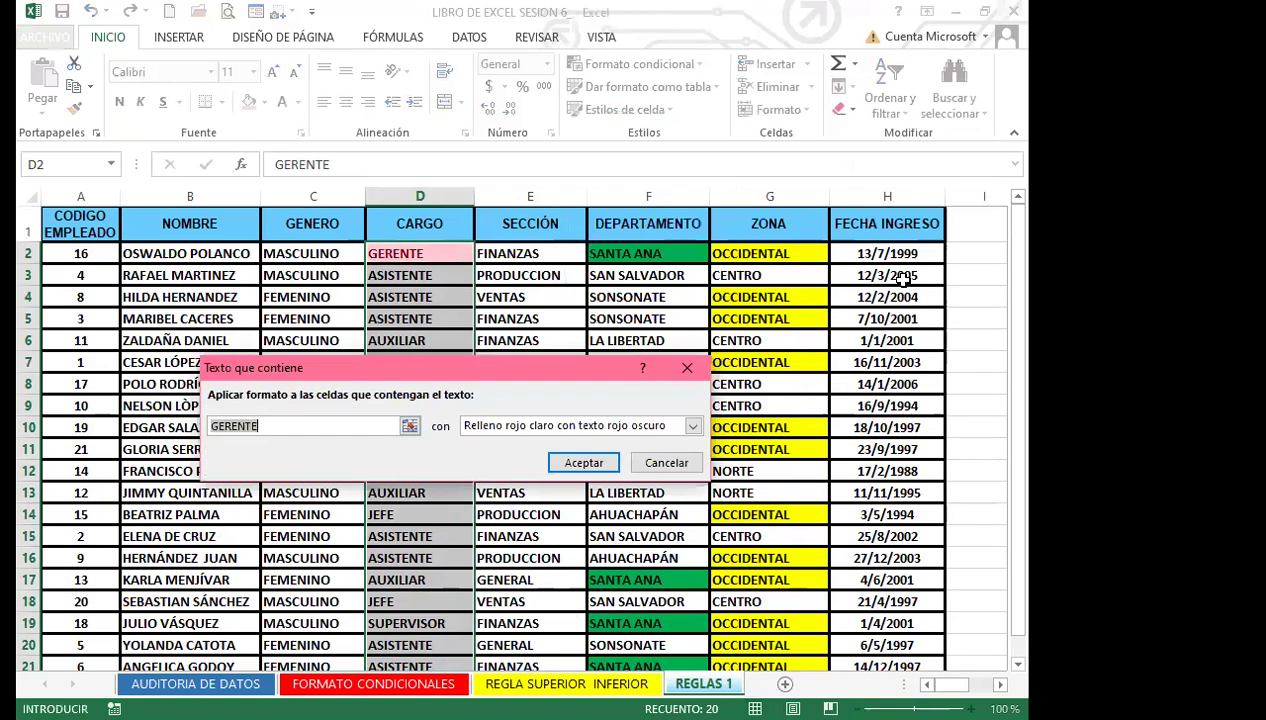
left_click(686, 373)
left_click(698, 66)
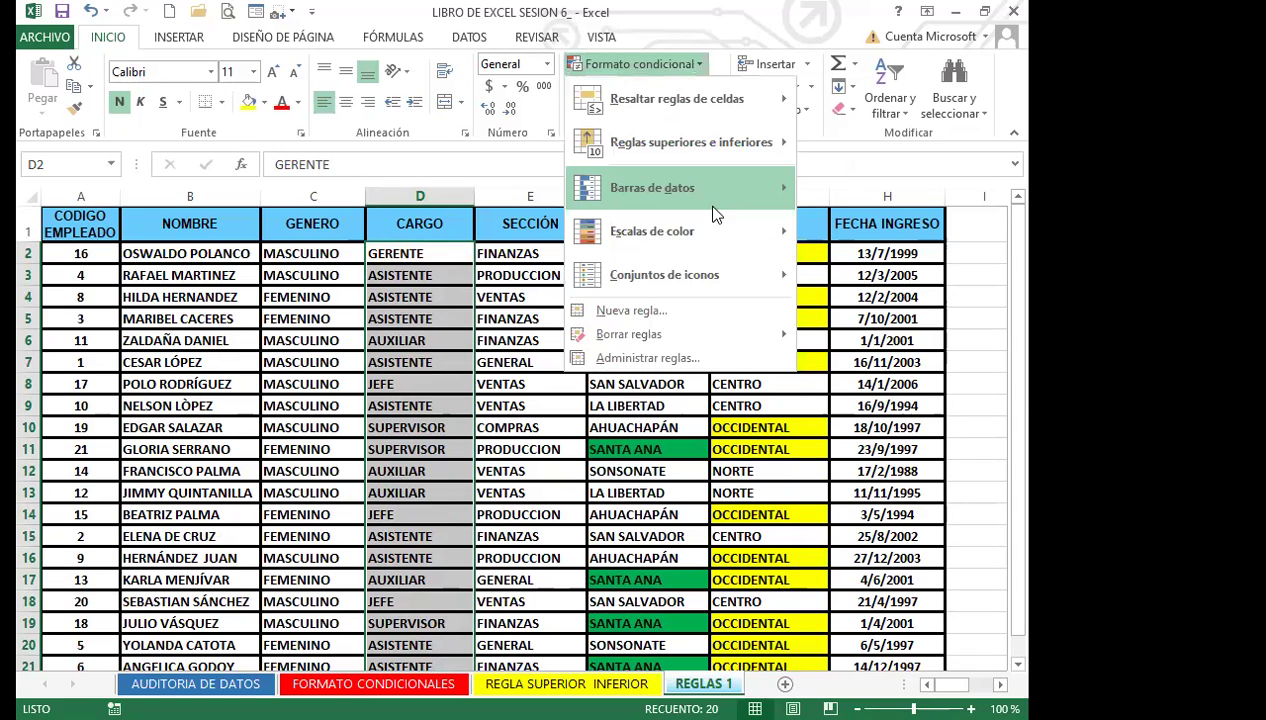
left_click(870, 232)
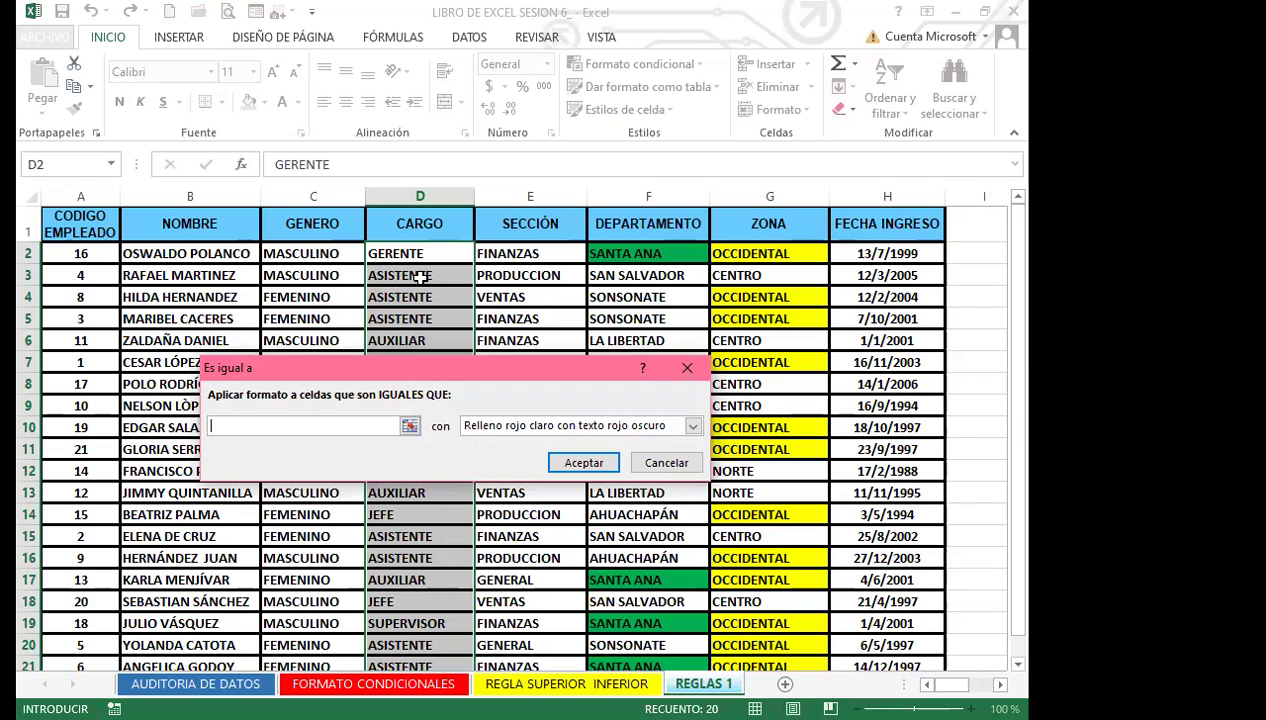
left_click(688, 372)
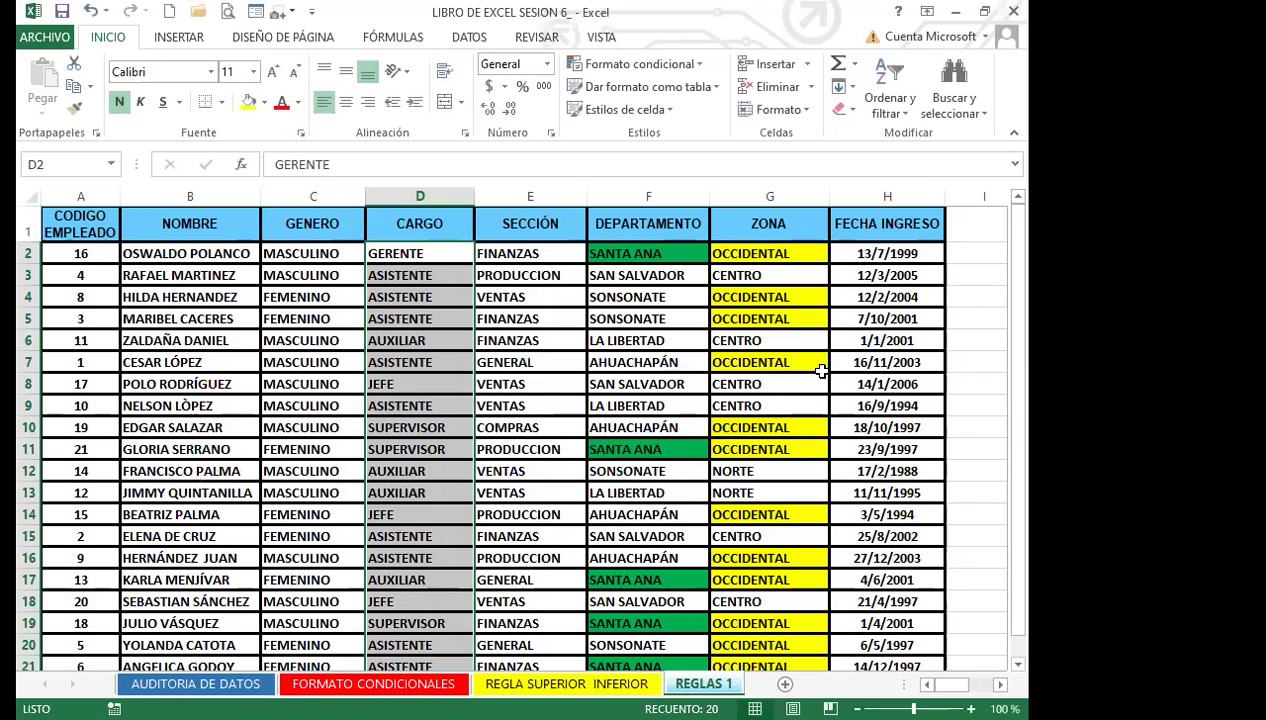
Step: Check the ASISTENTE color instruction in J7 and return to the table's CARGO column
left_click(858, 362)
scroll(850, 363, "right", 4)
left_click(860, 365)
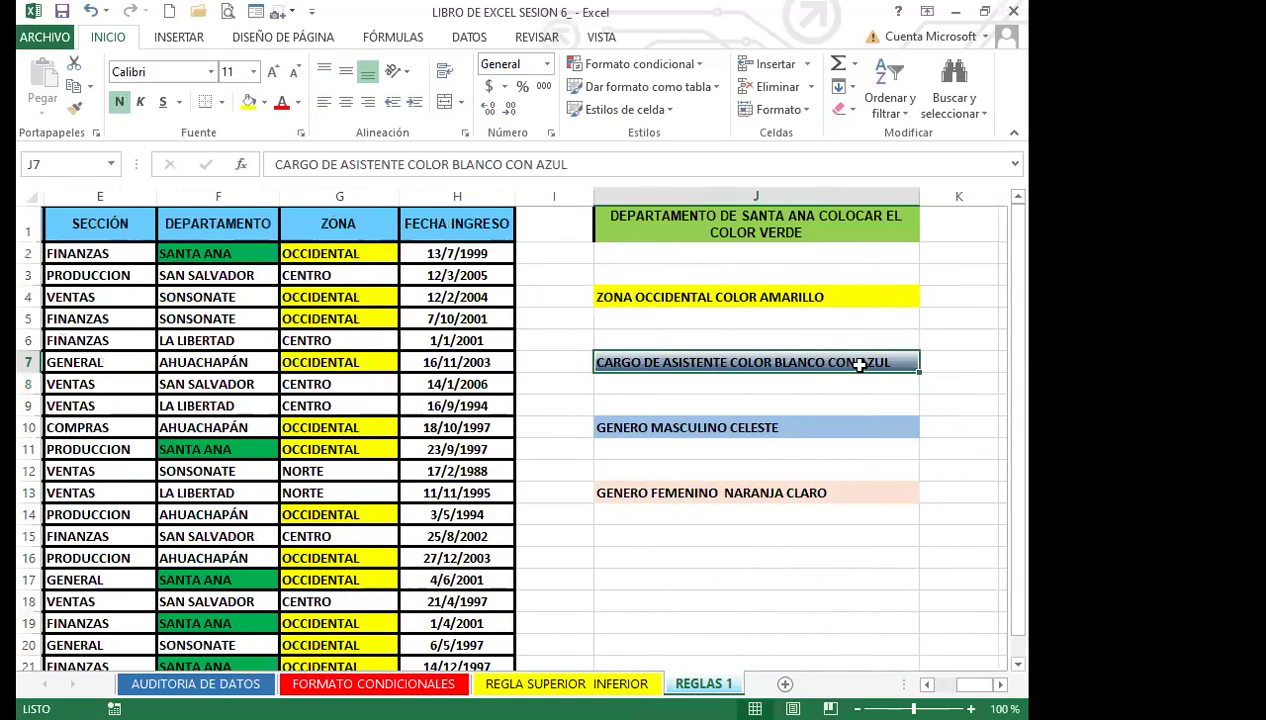
scroll(685, 375, "right", 1)
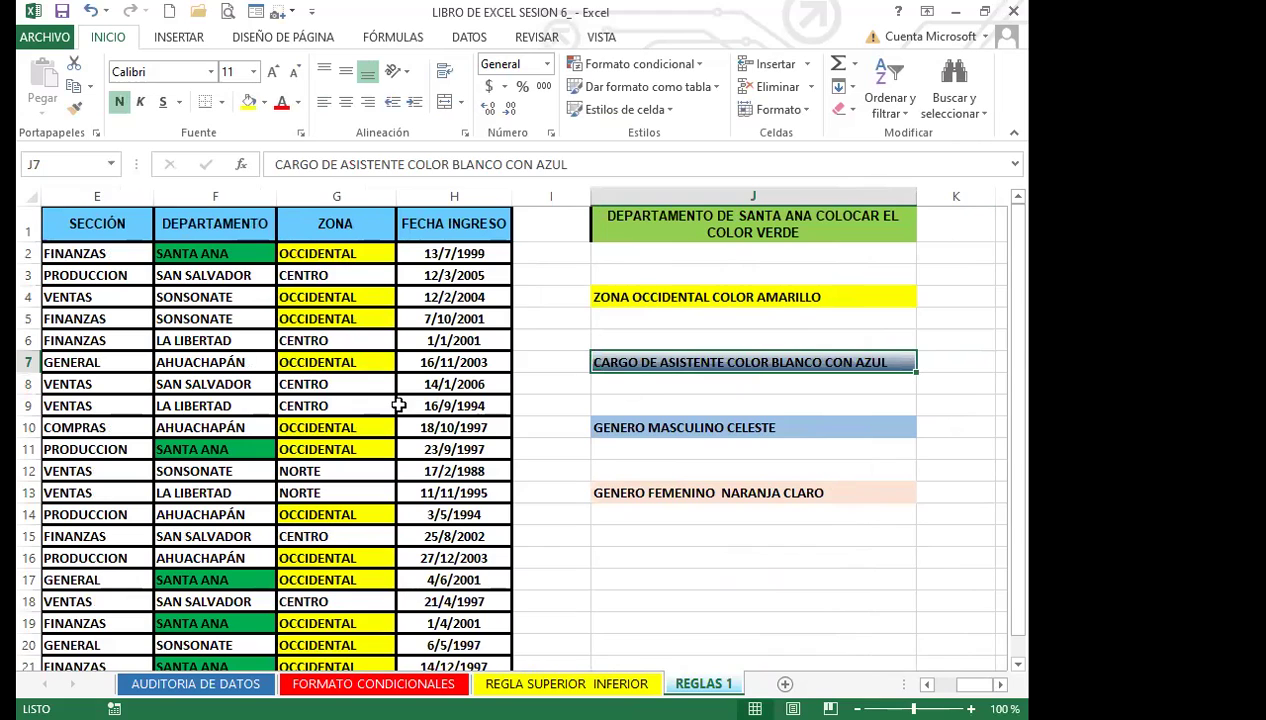
key("Left")
key("Left")
key("Left")
key("Left")
key("Left")
key("Left")
key("Left")
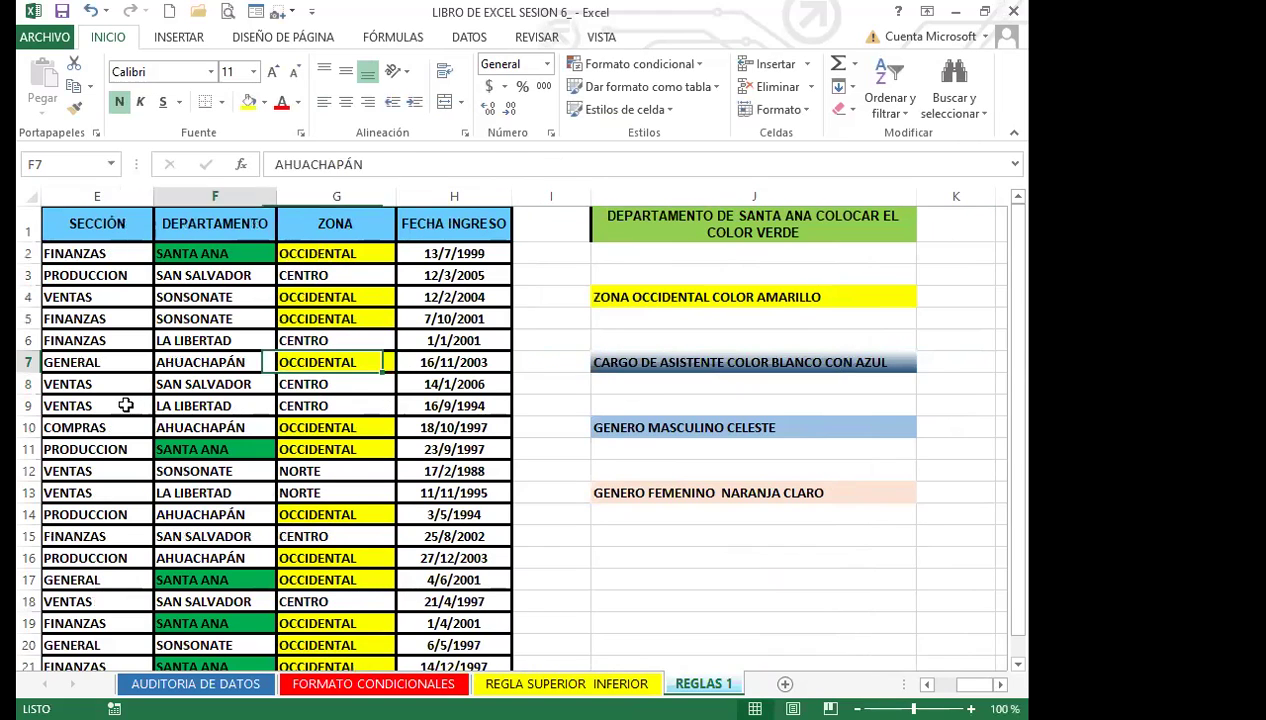
key("Left")
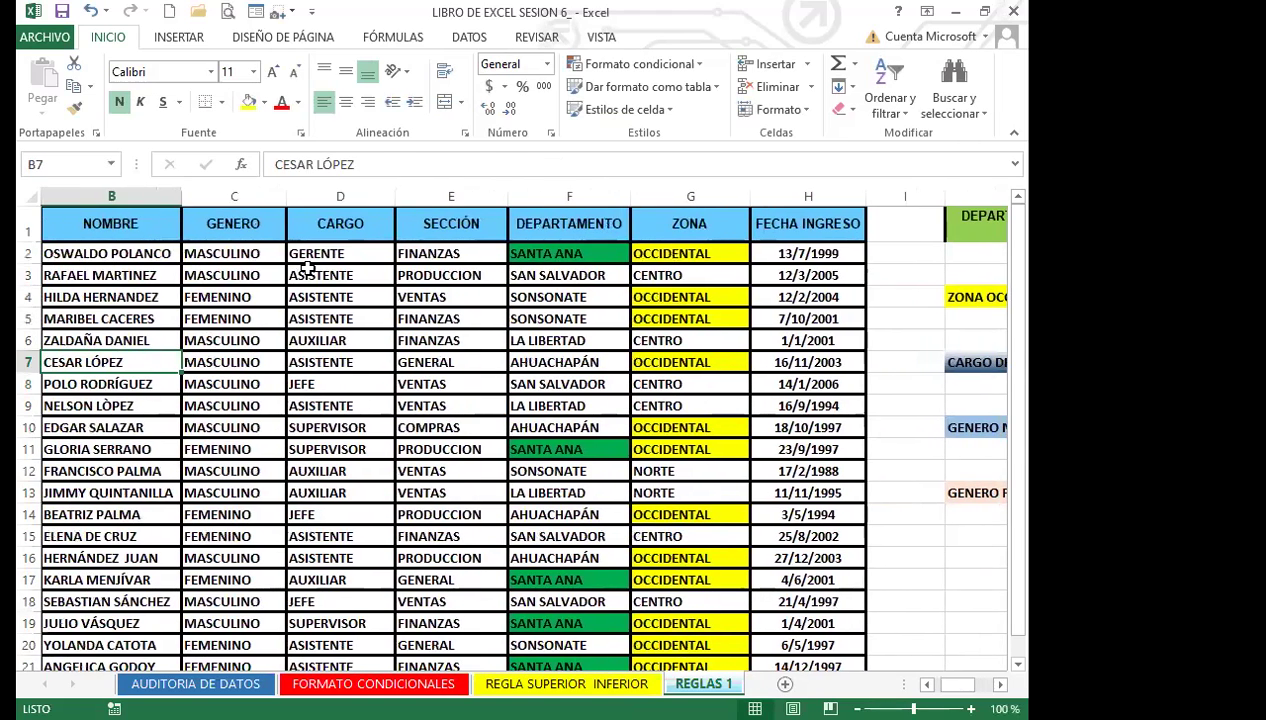
Step: Create an equal-to highlight rule on the CARGO cells D2:D21, using ASISTENTE in D3 as the comparison value
left_click(334, 224)
left_click_drag(358, 258, 343, 625)
scroll(360, 387, "up", 1)
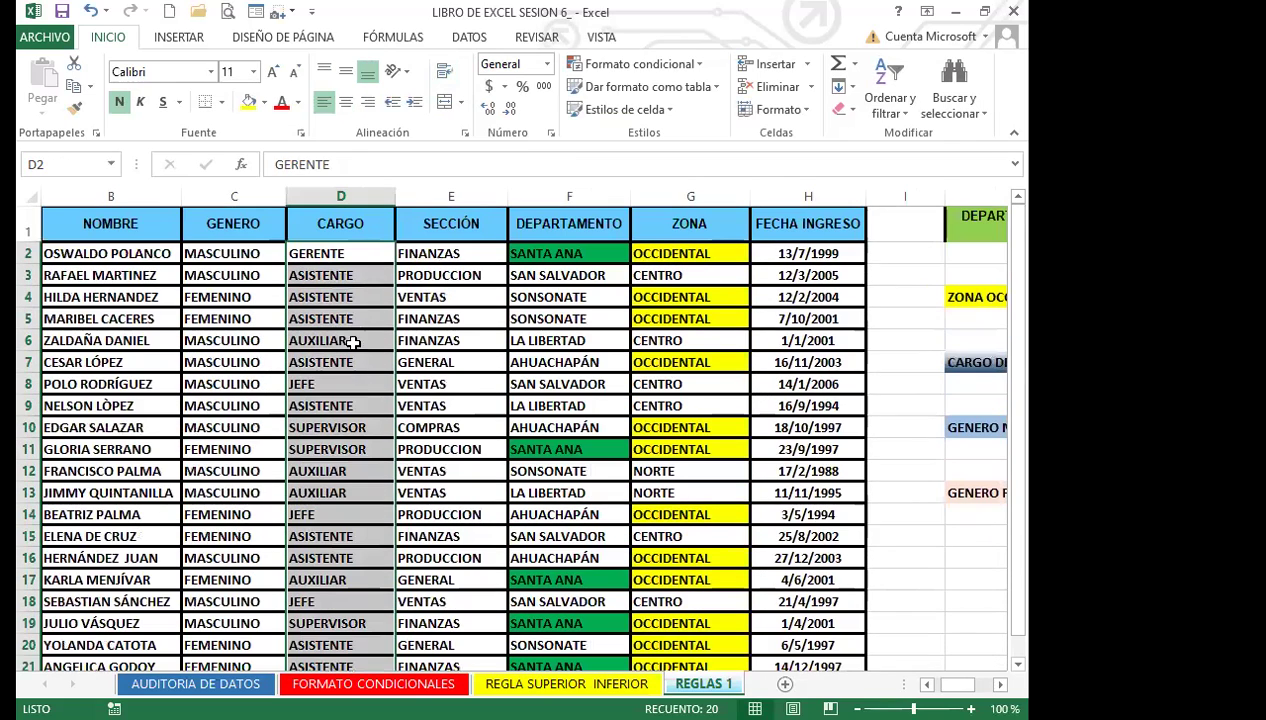
left_click(688, 66)
mouse_move(760, 99)
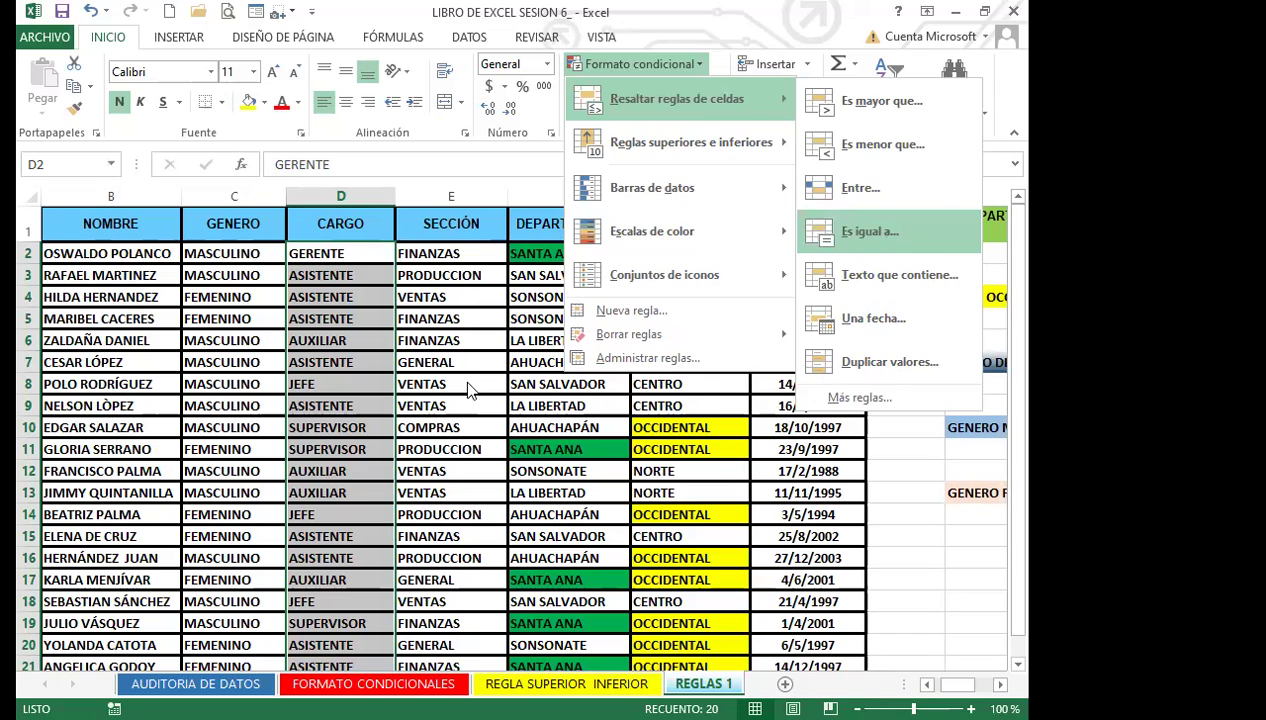
key("Return")
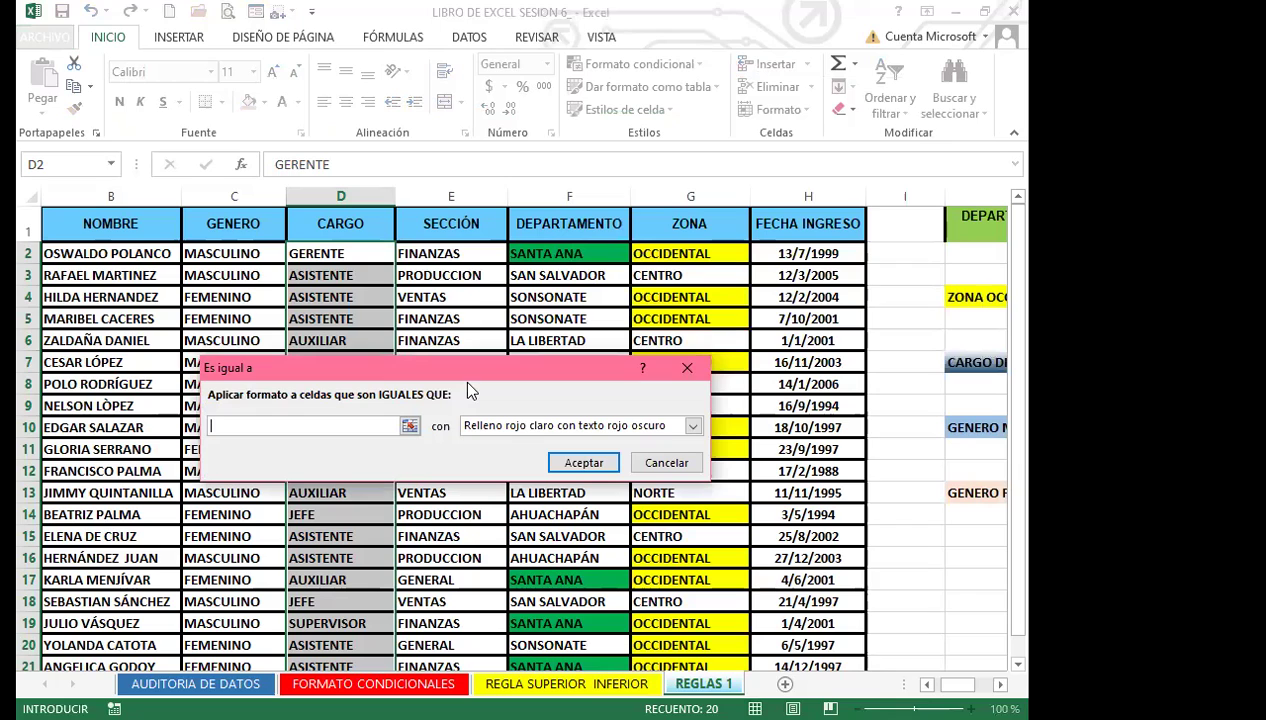
left_click(369, 274)
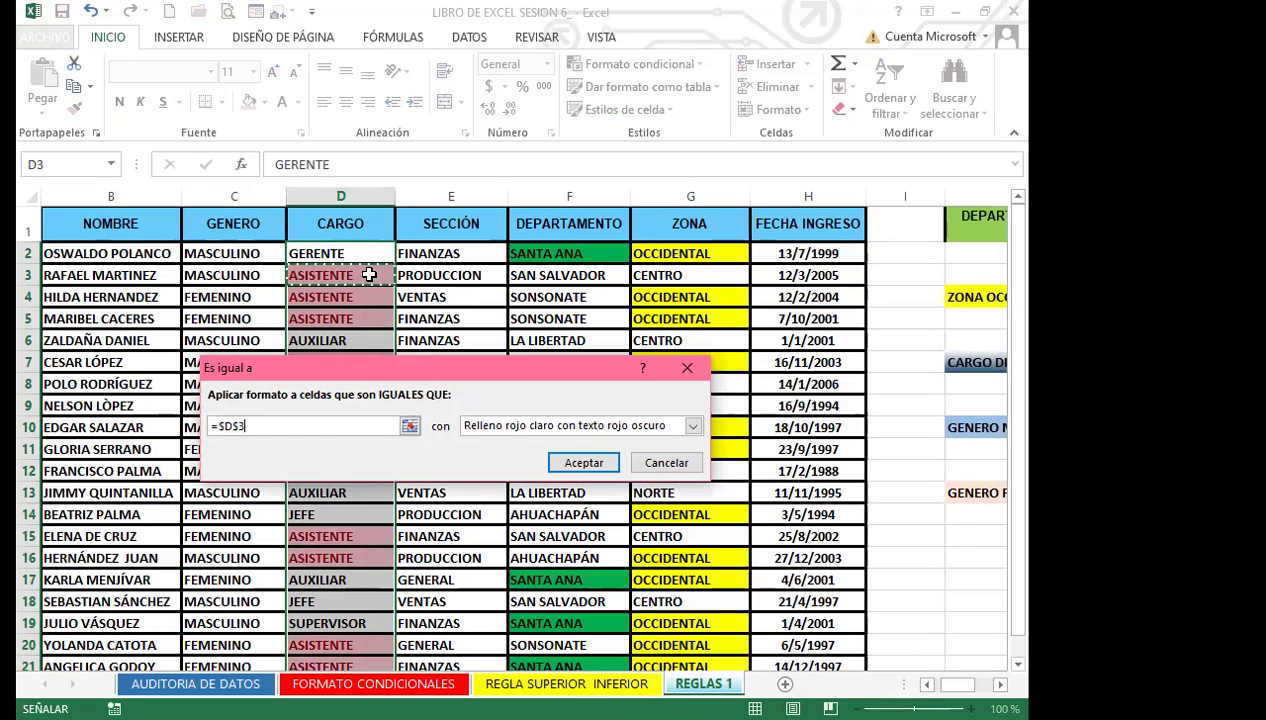
Step: Give the ASISTENTE rule a custom format with a two-color gradient fill from white to dark blue-gray
left_click(692, 426)
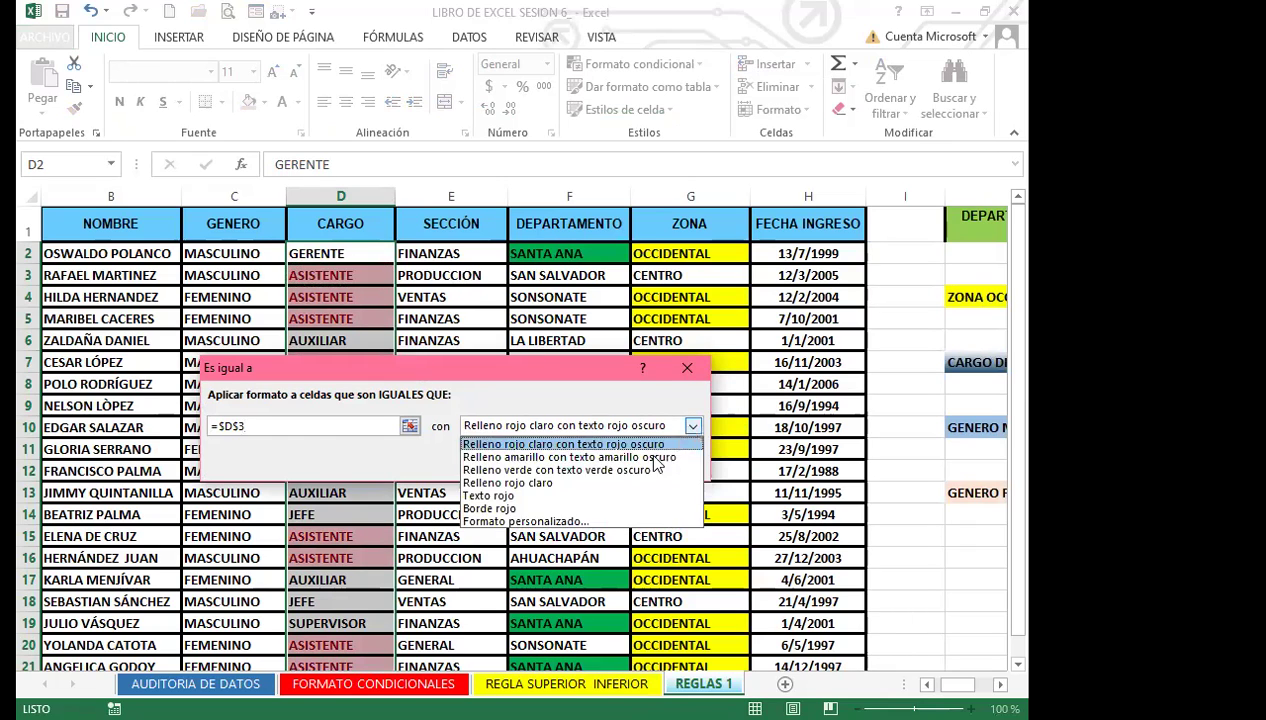
left_click(555, 521)
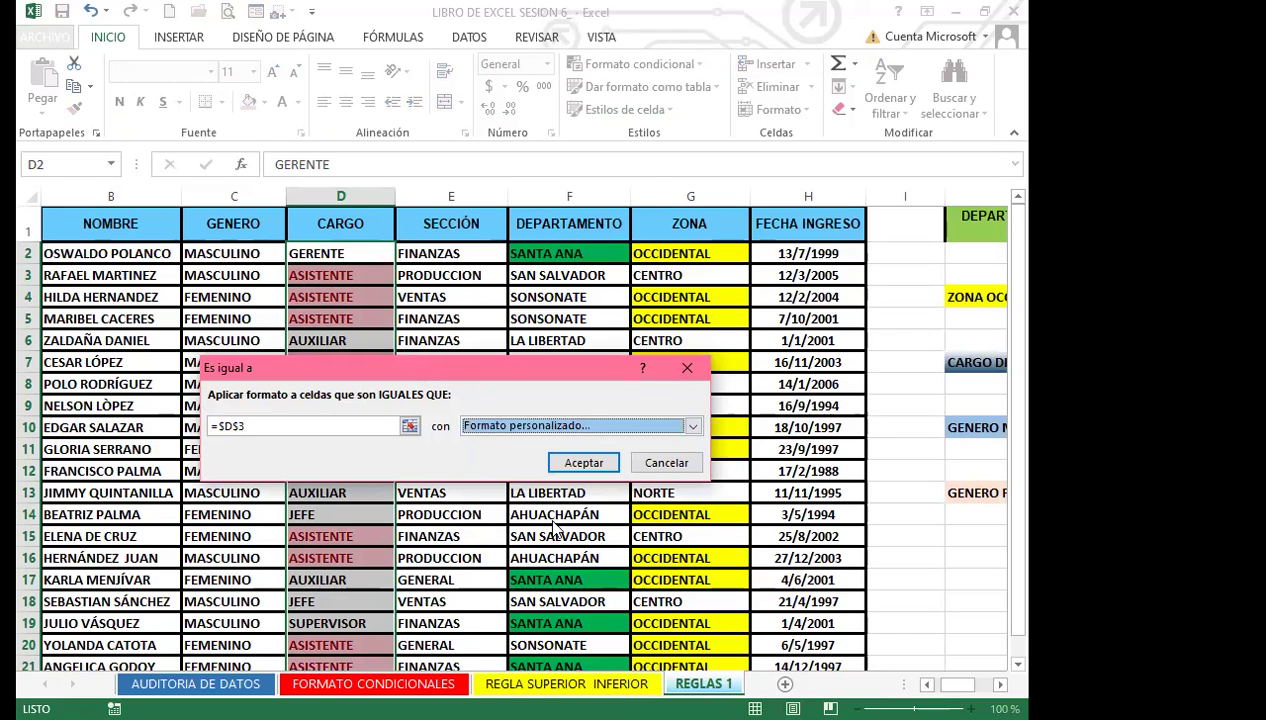
left_click(376, 181)
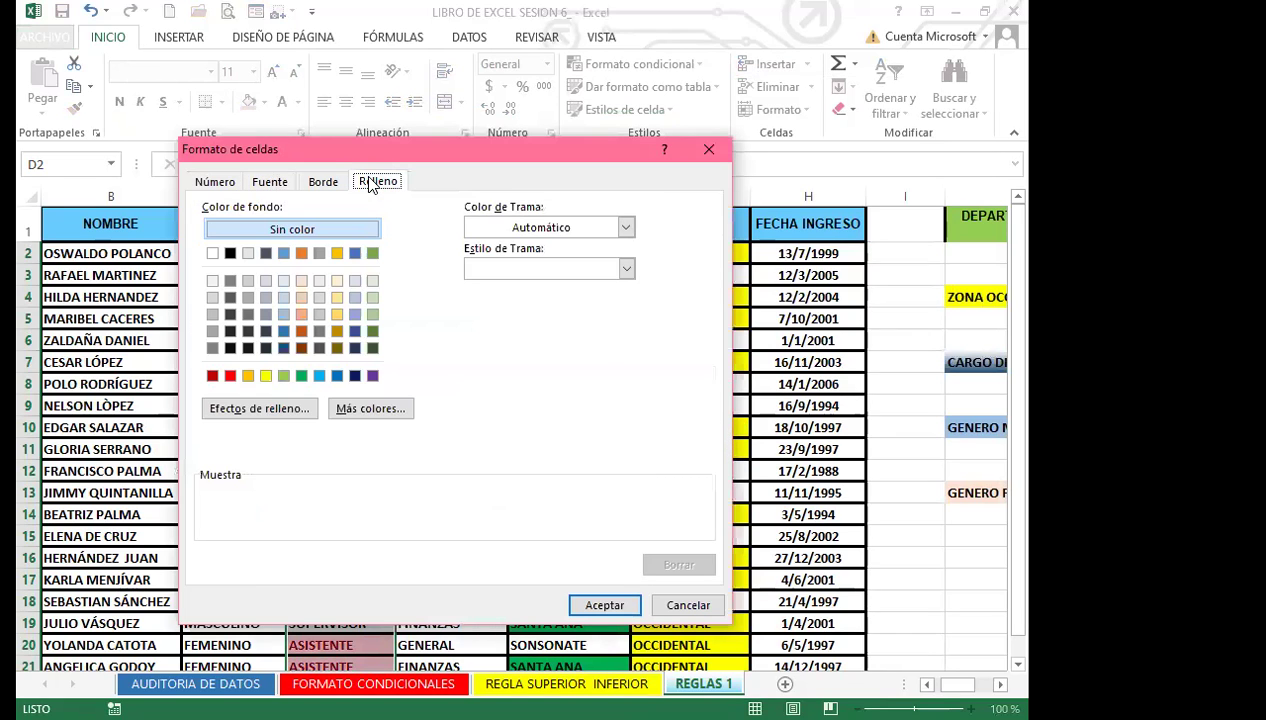
left_click(285, 413)
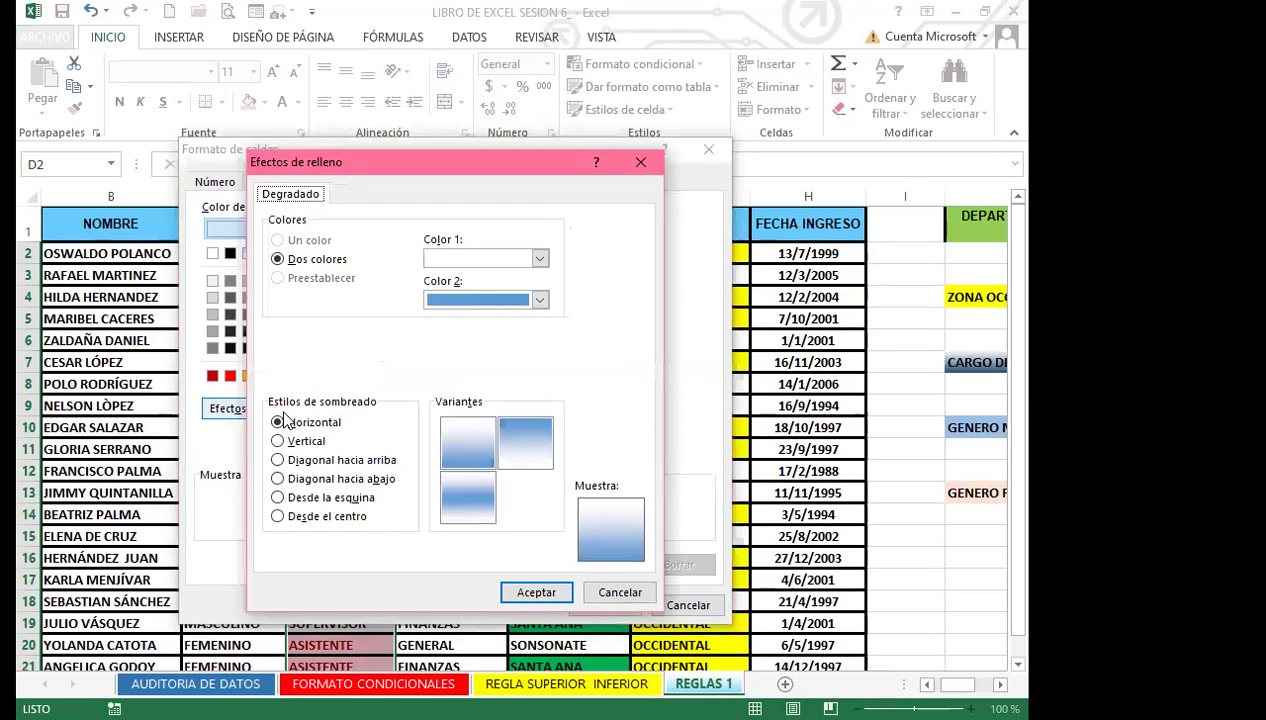
left_click(502, 262)
left_click(540, 258)
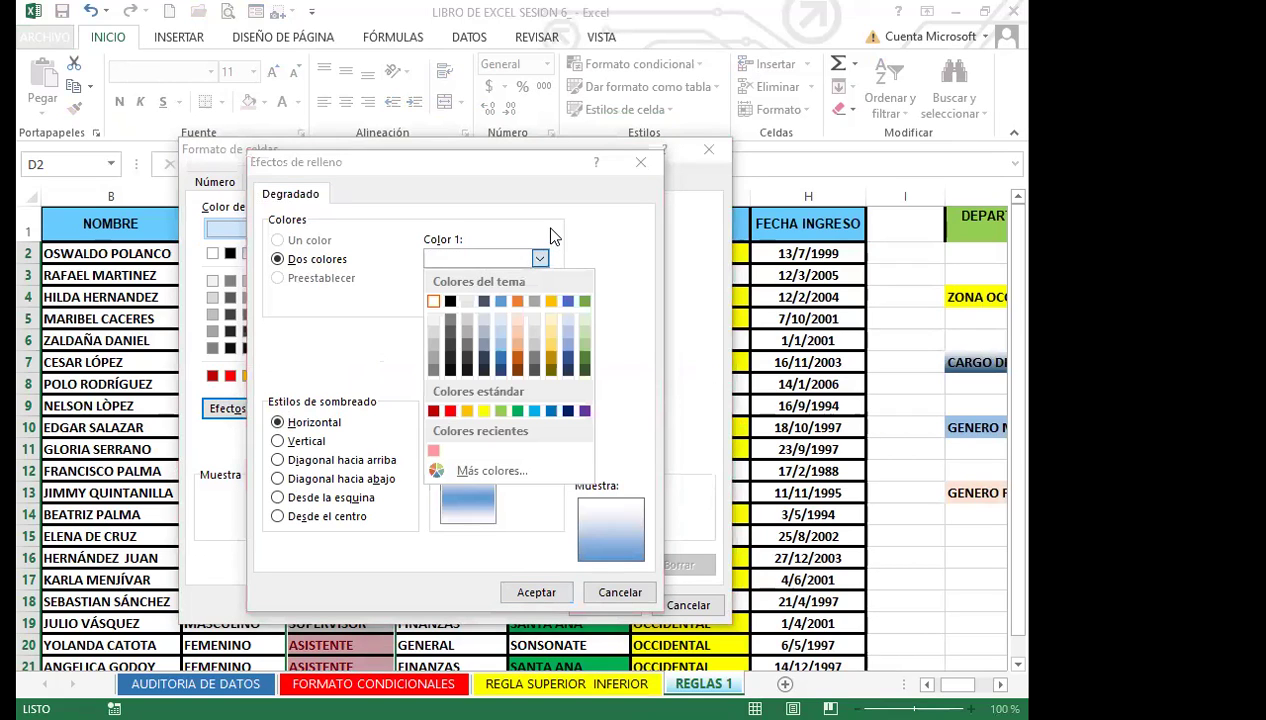
left_click(548, 245)
left_click(540, 299)
left_click(541, 300)
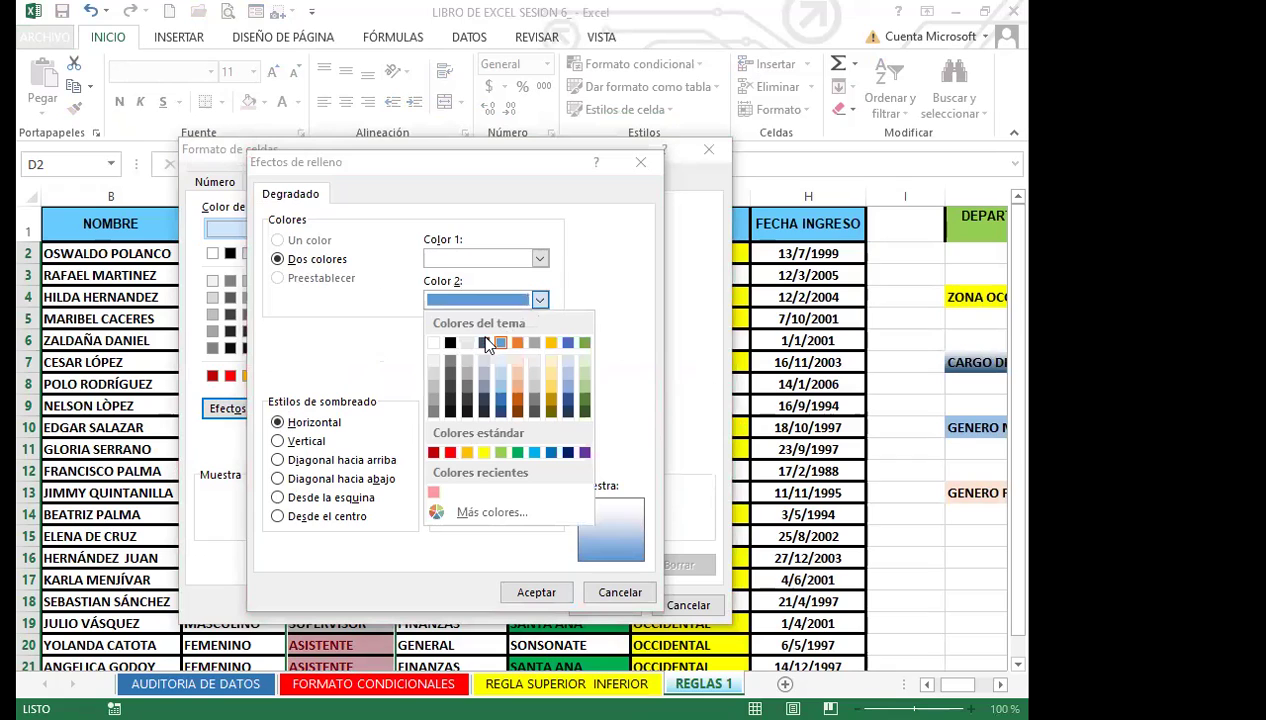
left_click(485, 343)
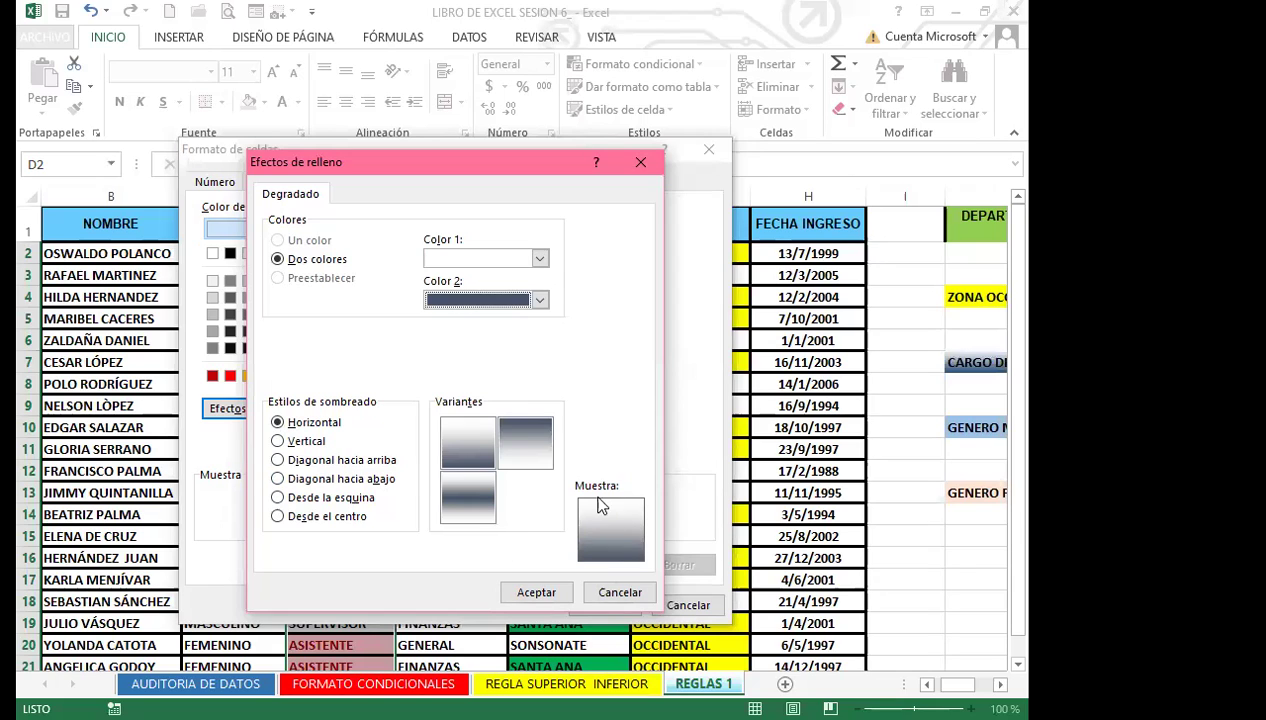
Step: Compare the horizontal gradient variants, keep the one running from white down to dark, apply the rule, and check the CARGO column
left_click(522, 452)
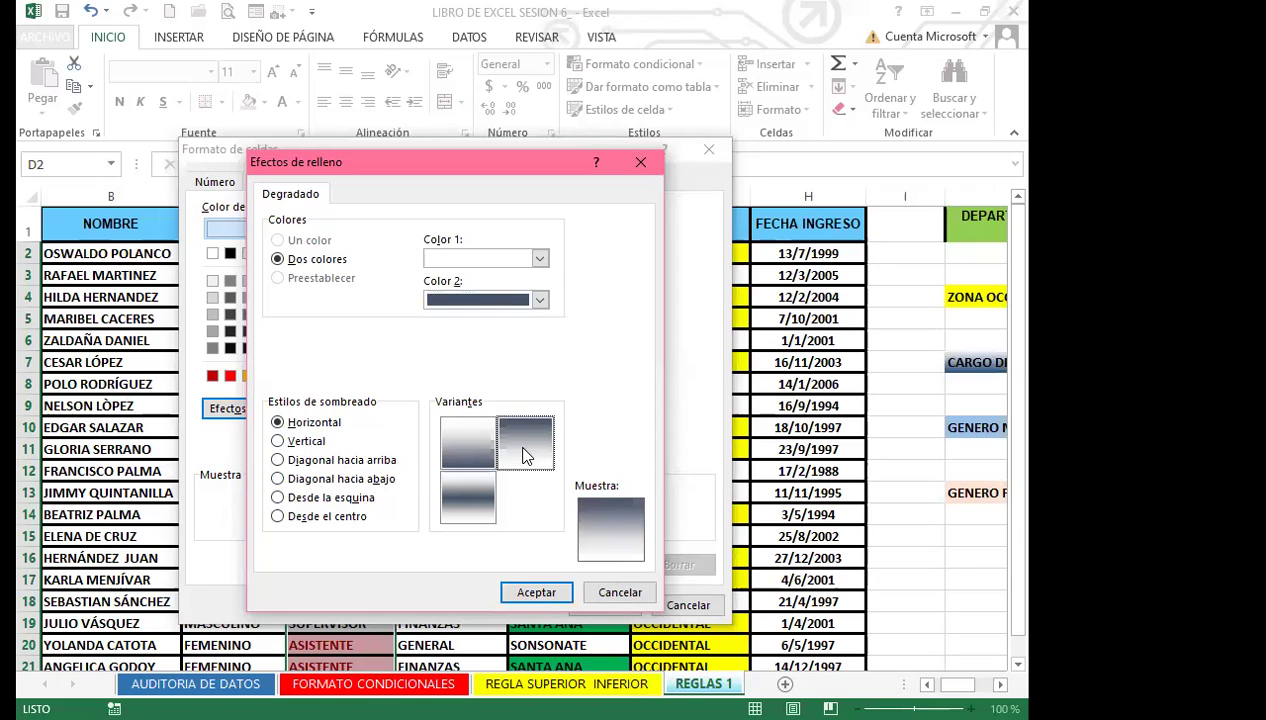
left_click(476, 443)
left_click(479, 503)
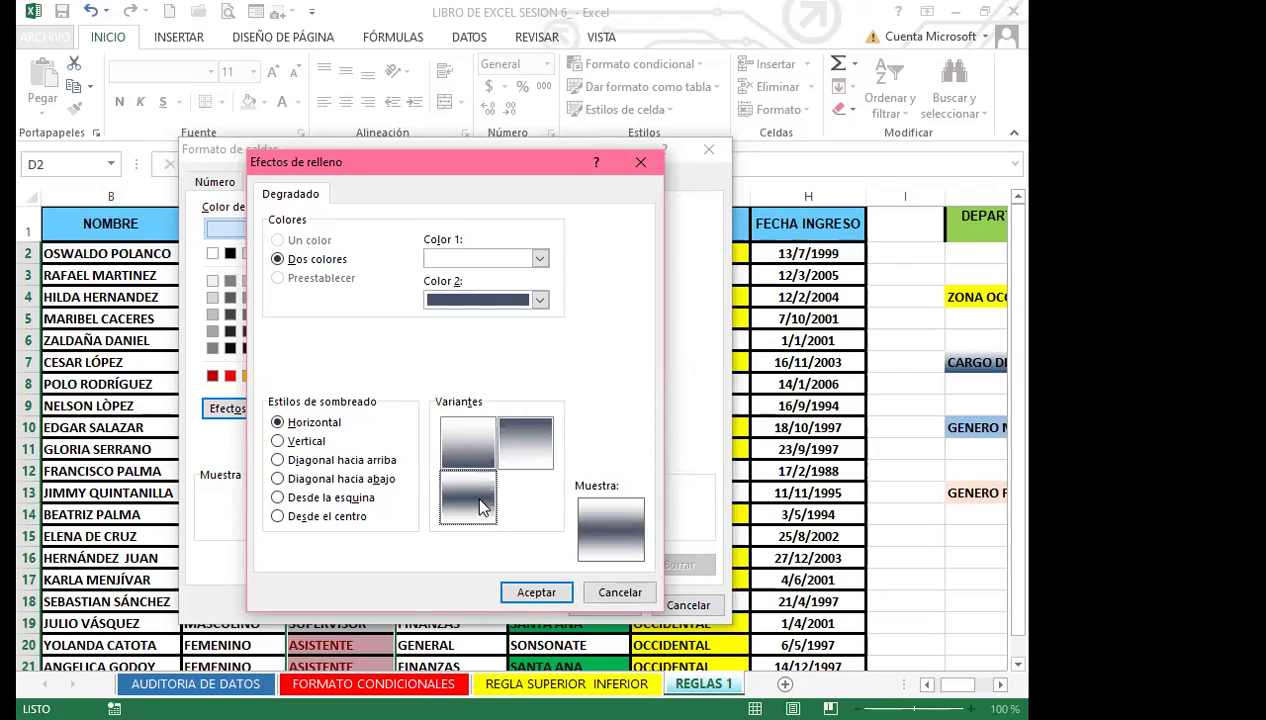
left_click(469, 455)
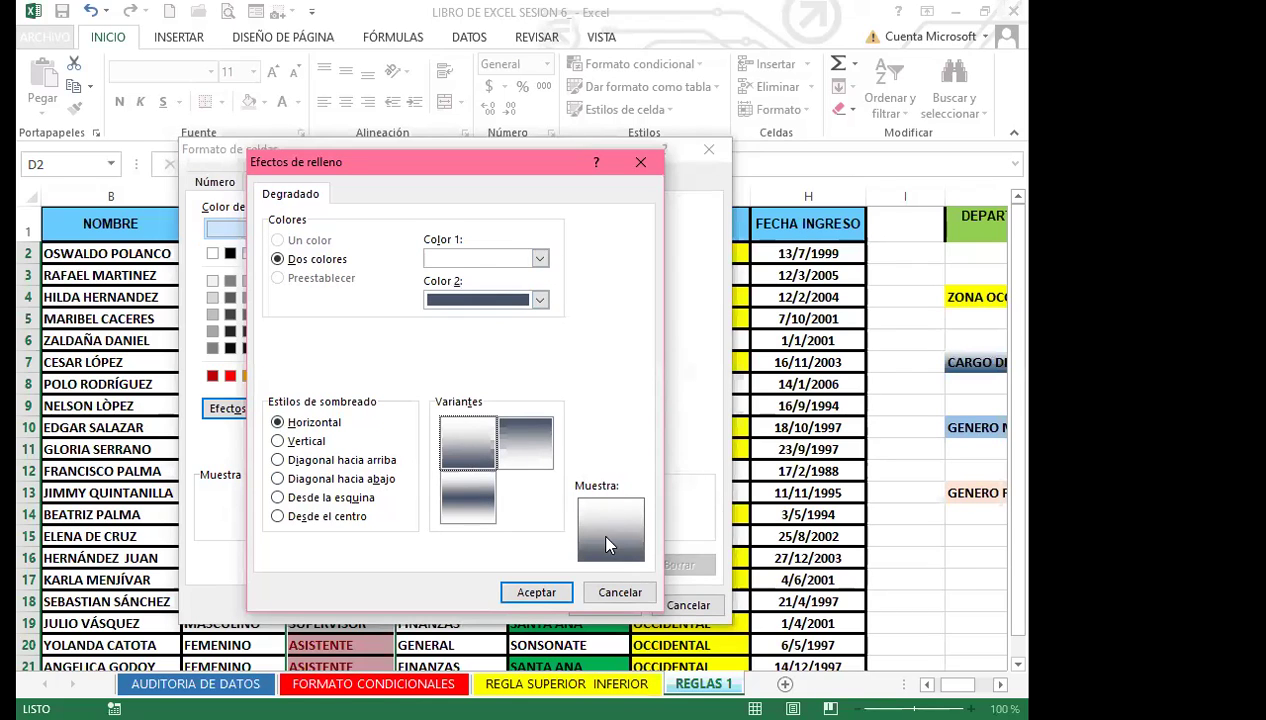
left_click(530, 593)
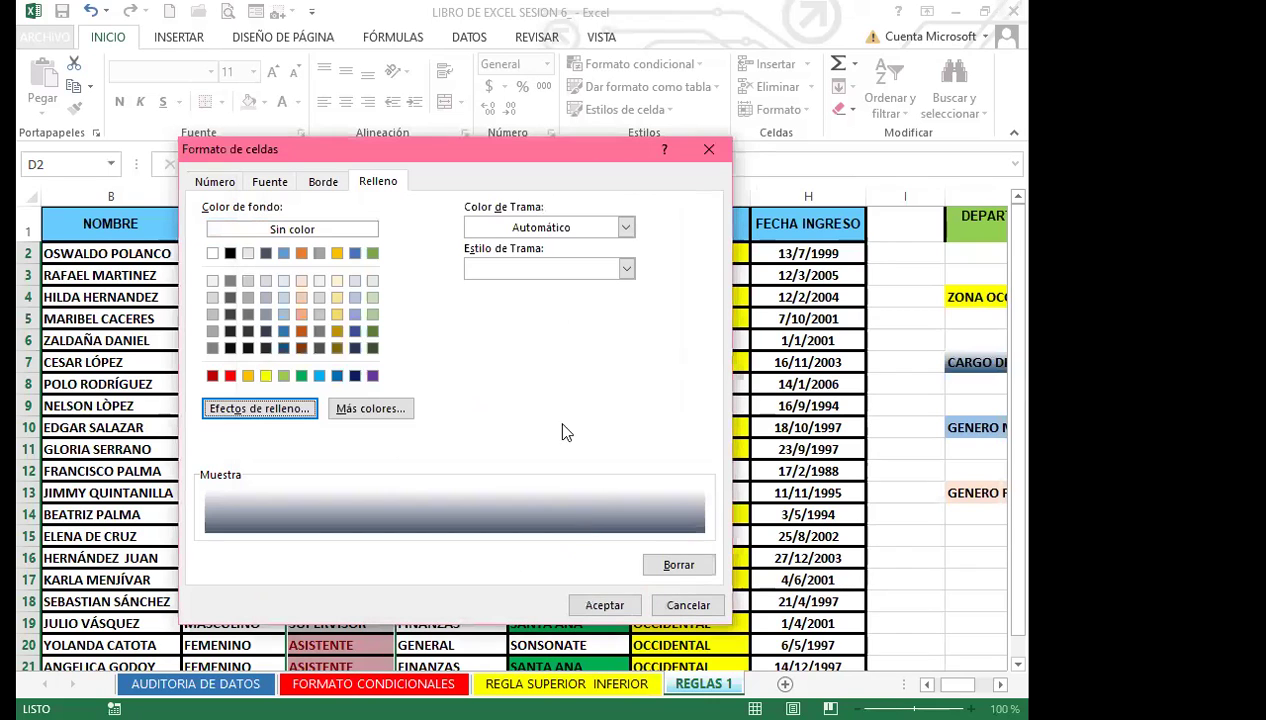
left_click(595, 602)
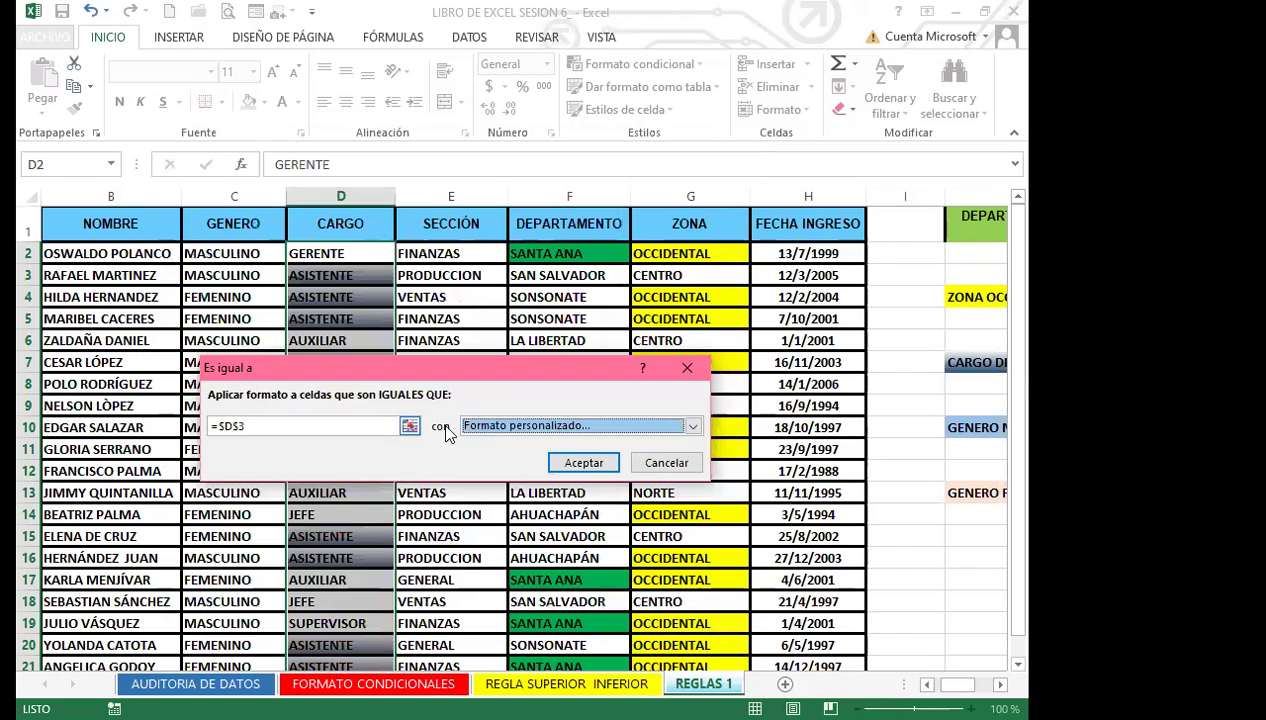
left_click(567, 460)
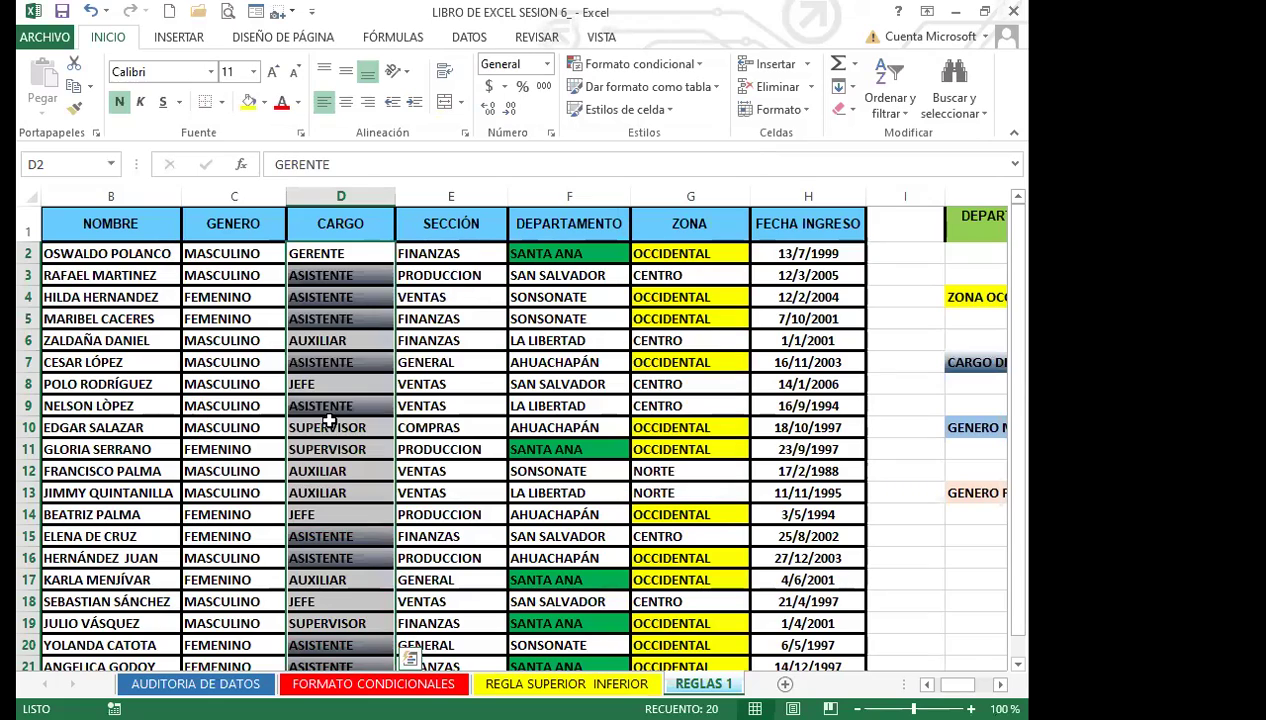
left_click(342, 470)
scroll(346, 470, "down", 3)
scroll(346, 470, "up", 3)
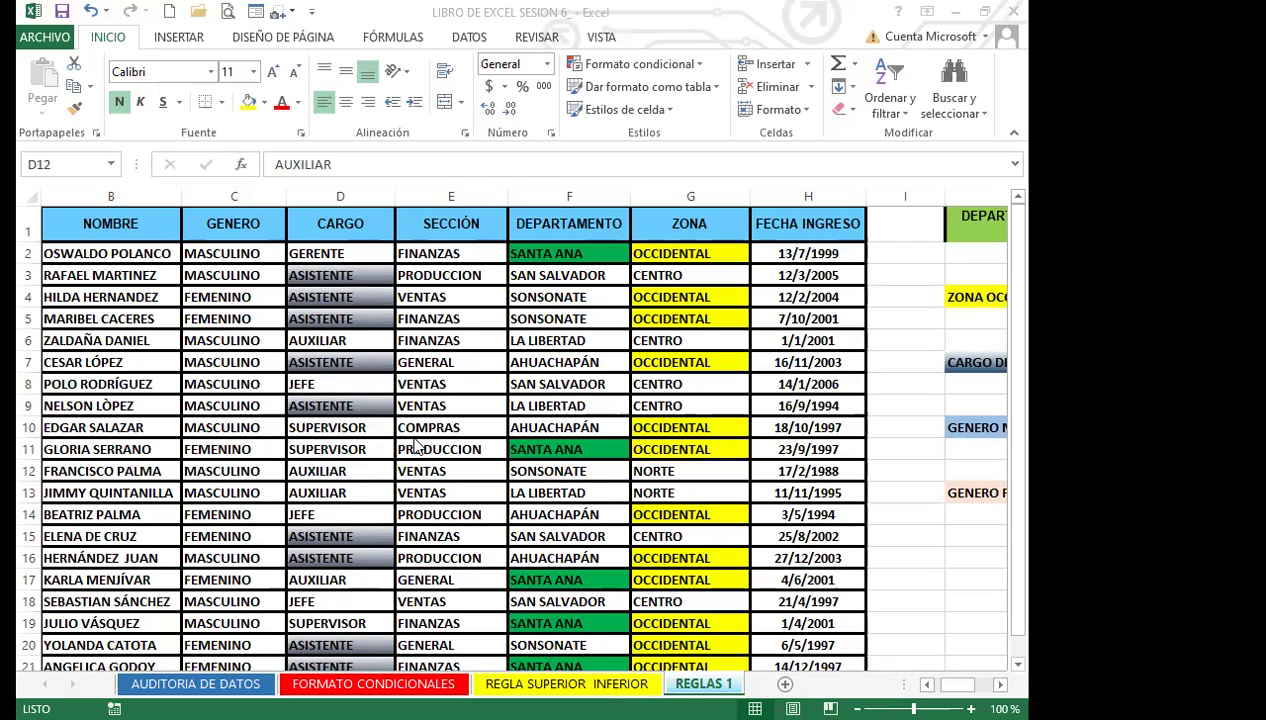
left_click_drag(440, 254, 452, 558)
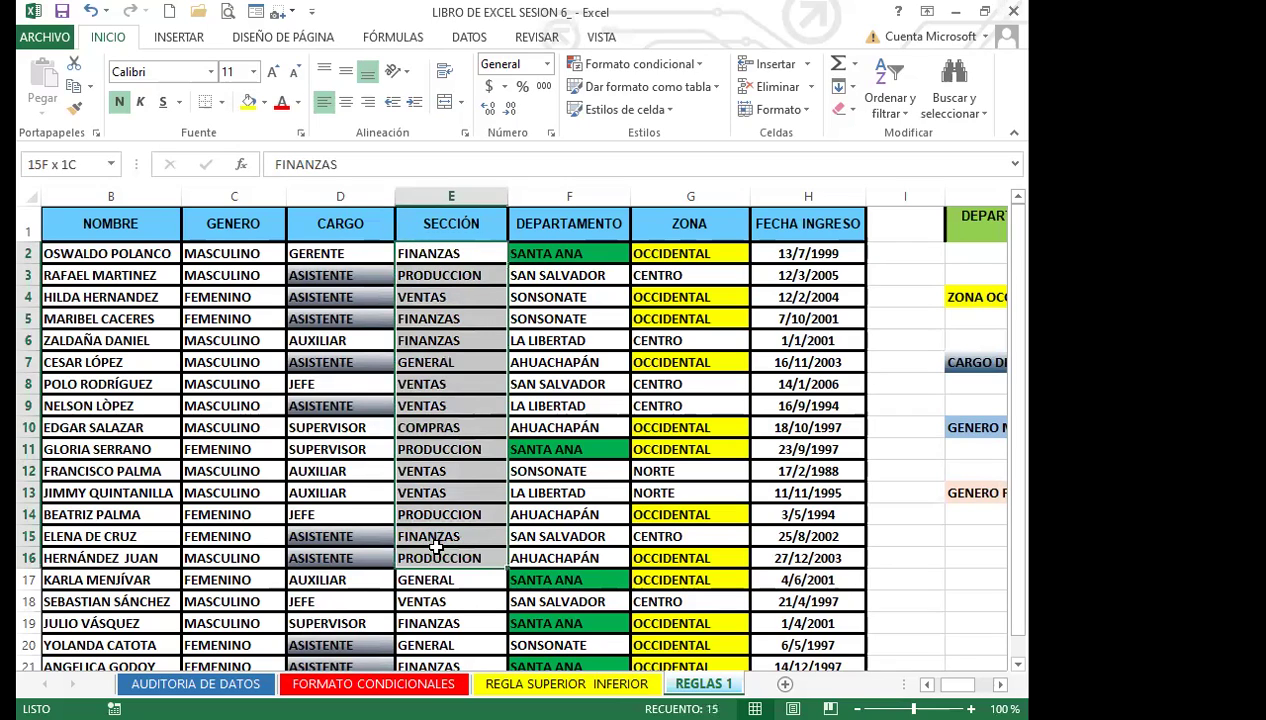
left_click(703, 70)
mouse_move(730, 96)
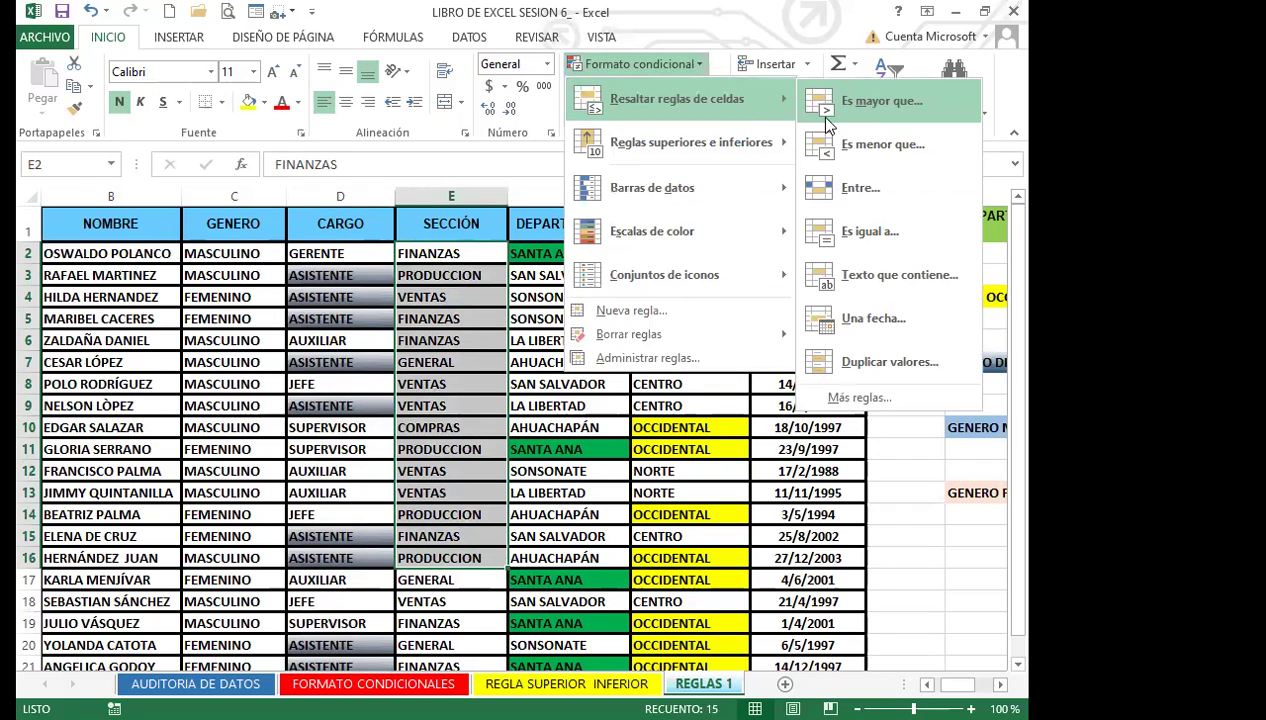
left_click(826, 116)
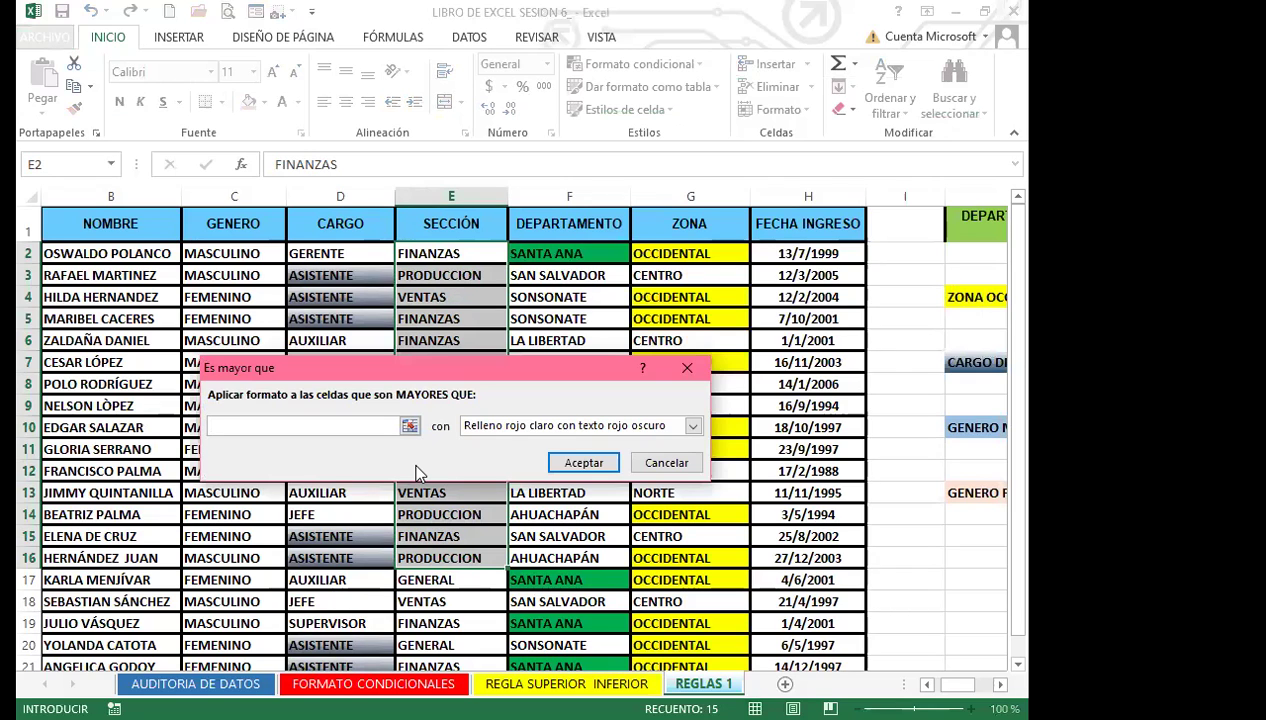
left_click(689, 428)
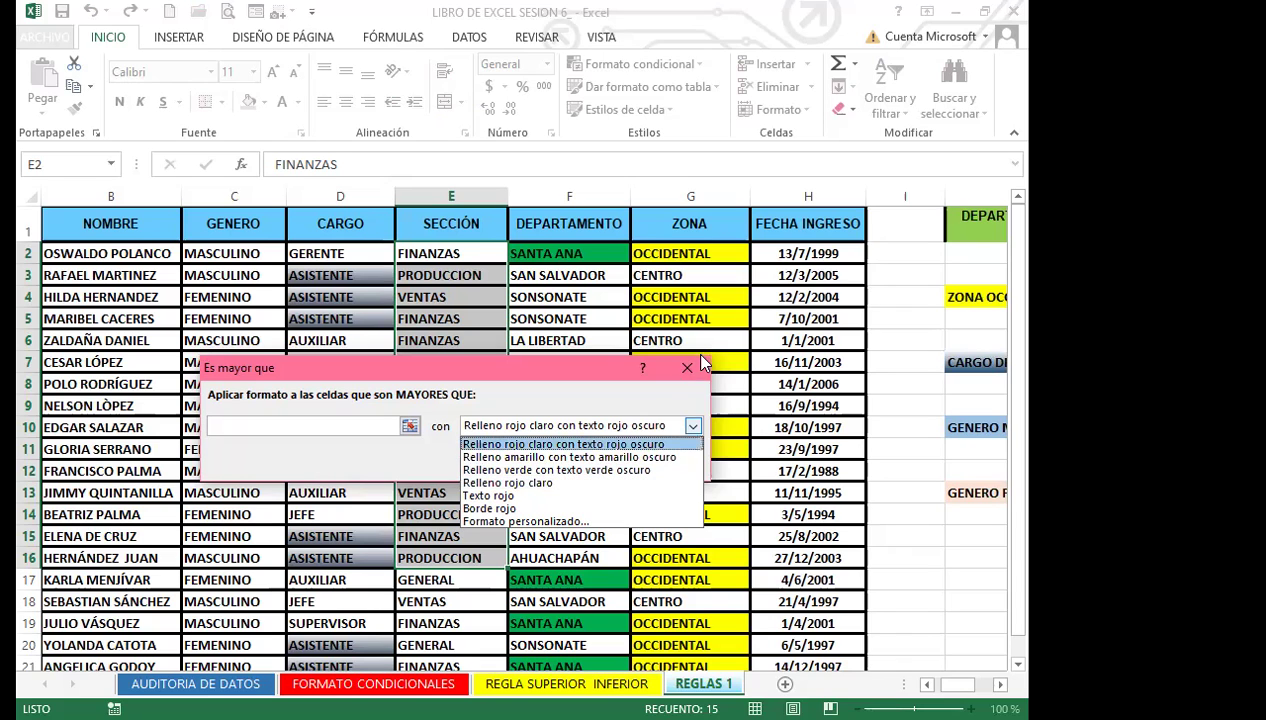
left_click(686, 370)
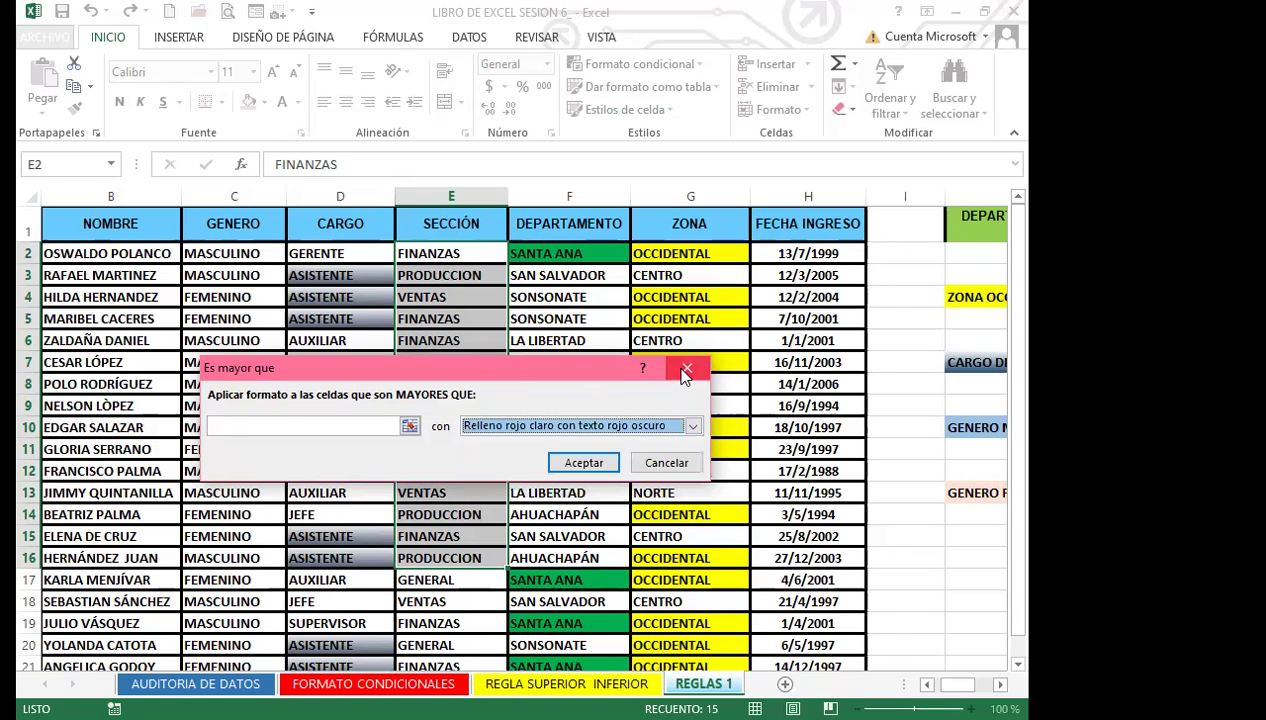
left_click(686, 370)
left_click(433, 337)
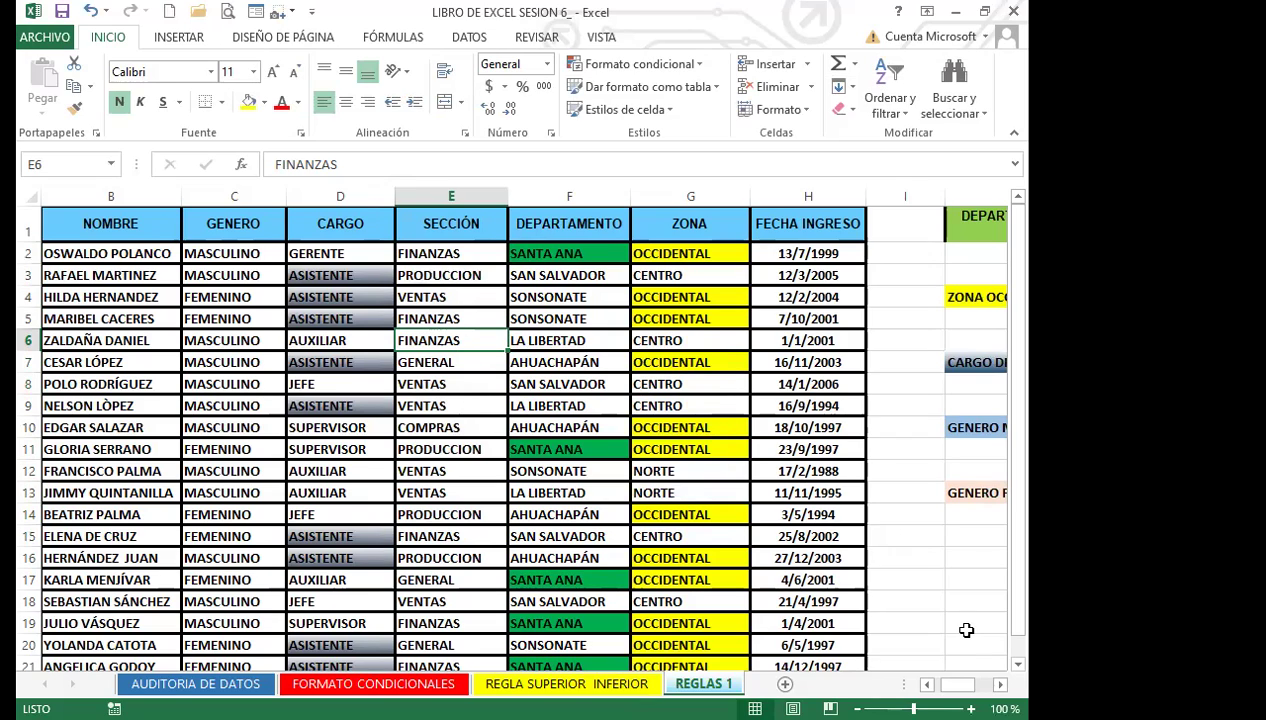
Step: Copy the gradient format of J7 onto cells D11:D12 with Format Painter, and undo it
left_click(897, 516)
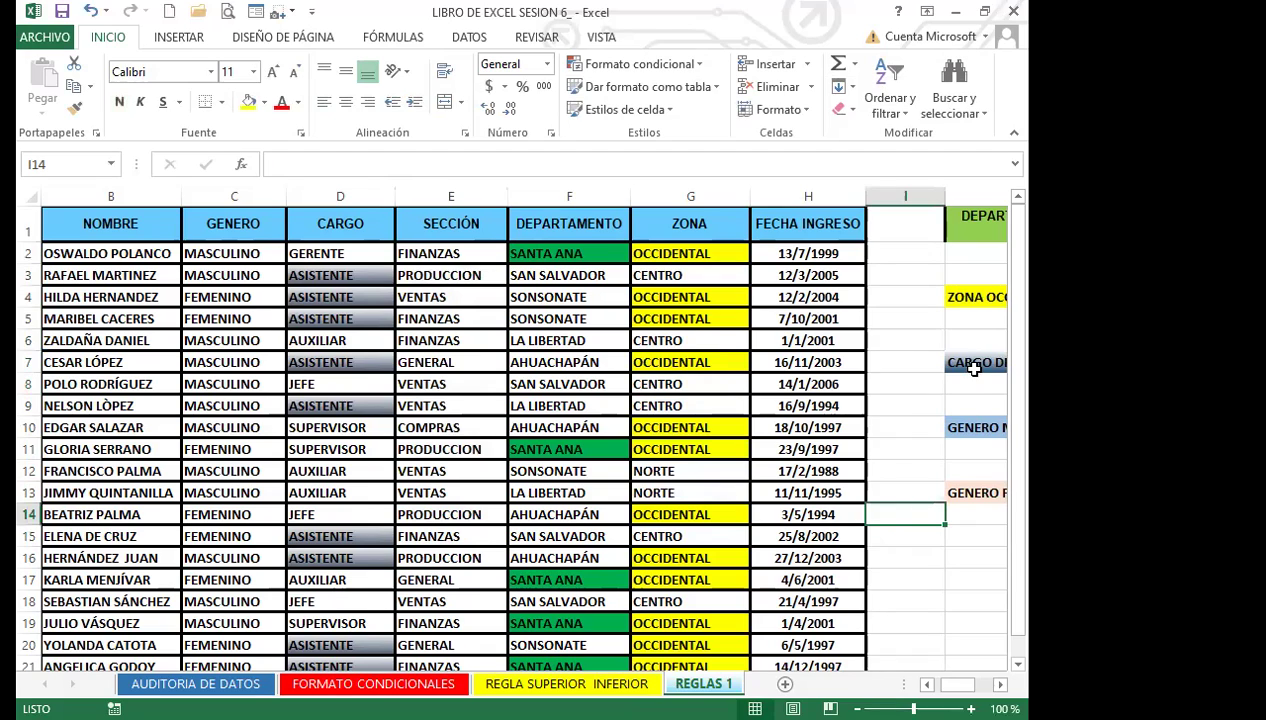
left_click(974, 362)
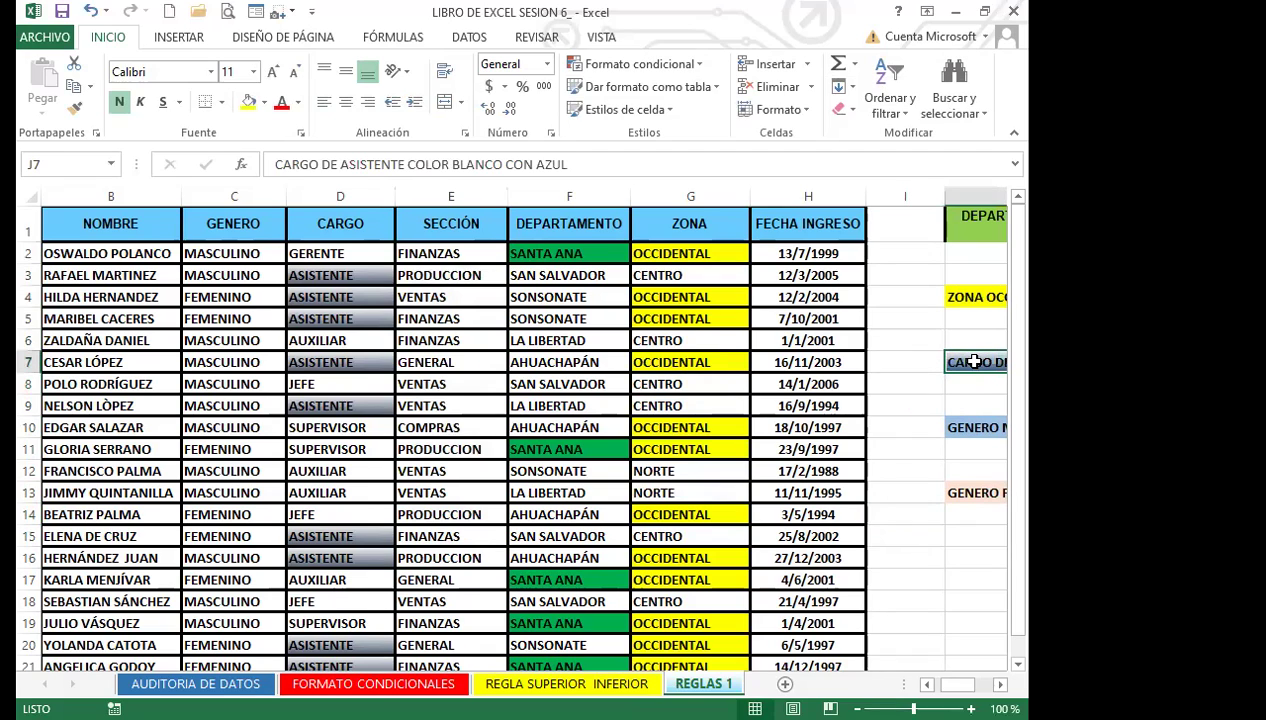
left_click(75, 107)
mouse_move(322, 450)
left_mouse_down()
mouse_move(345, 472)
mouse_move(385, 478)
left_mouse_up()
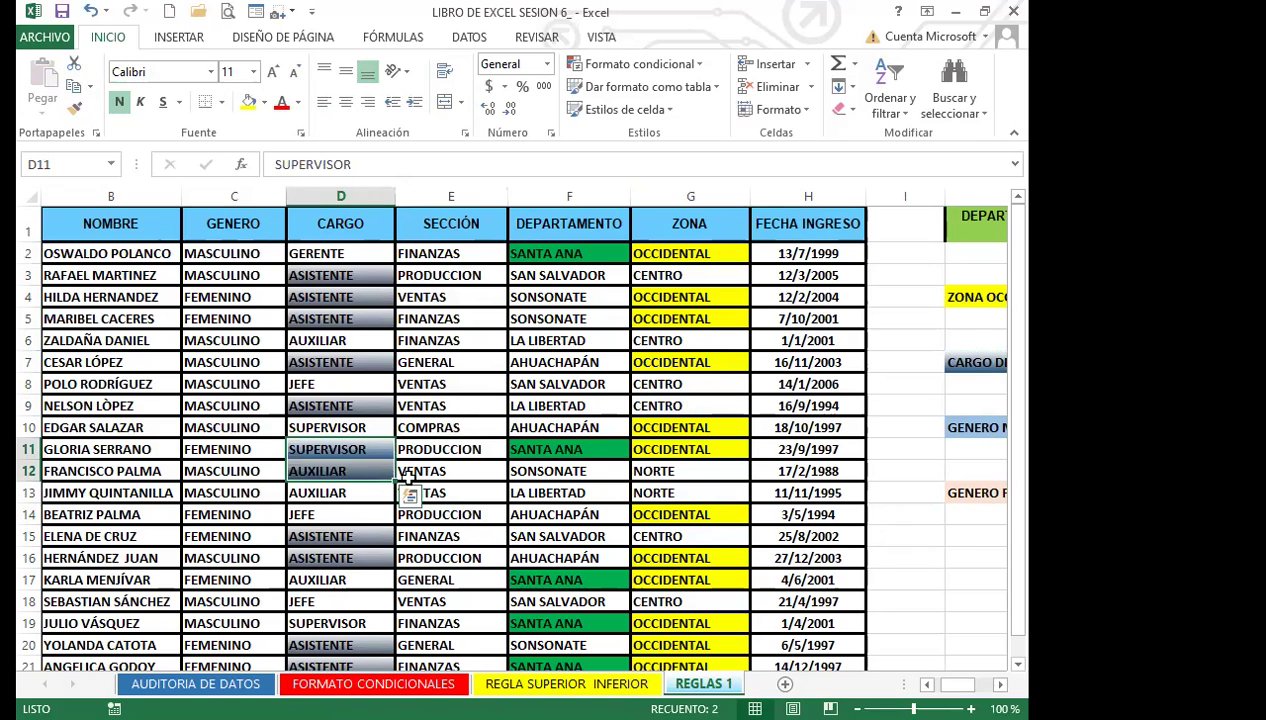
left_click(410, 495)
key("Escape")
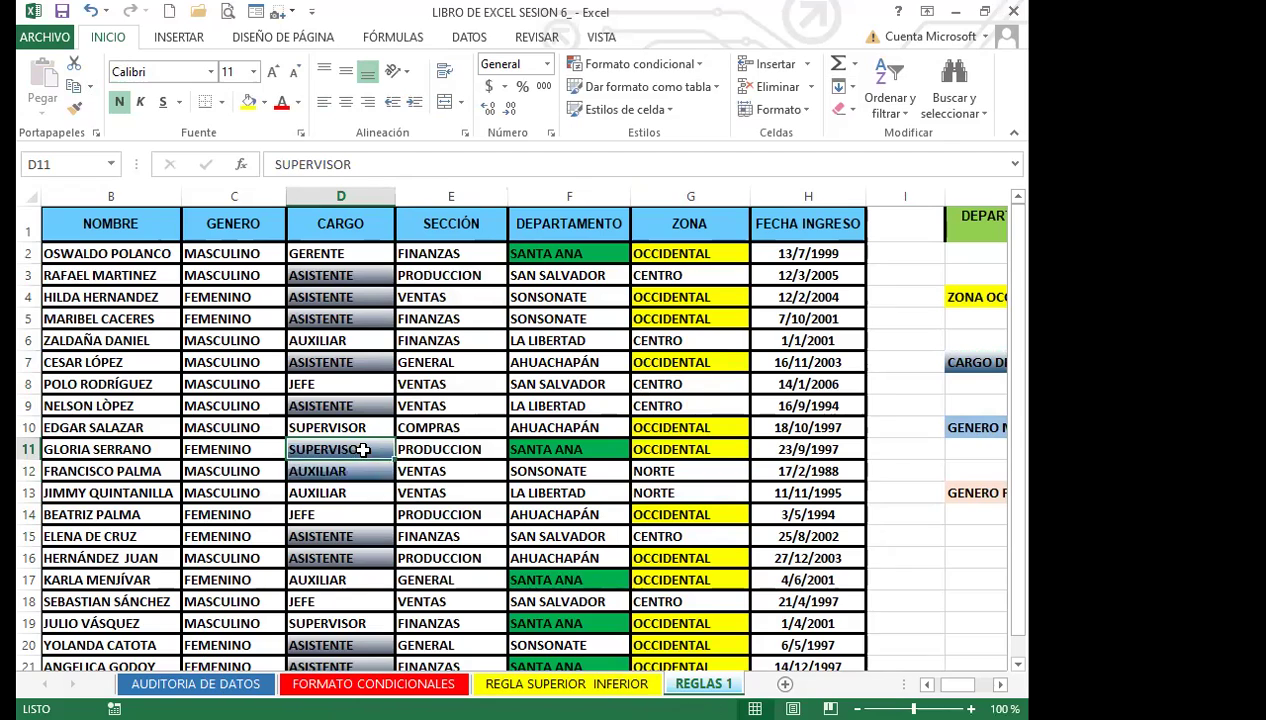
key("ctrl+z")
left_click(366, 447)
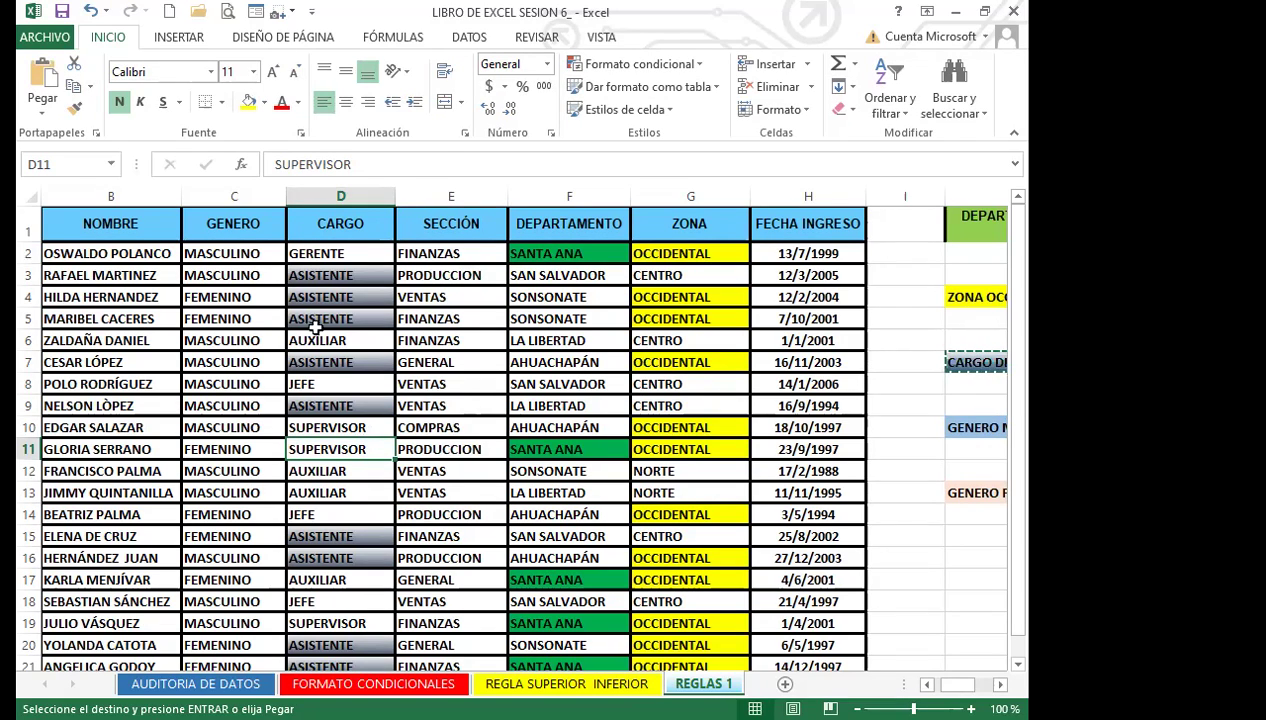
left_click(342, 277)
left_click_drag(358, 292, 359, 318)
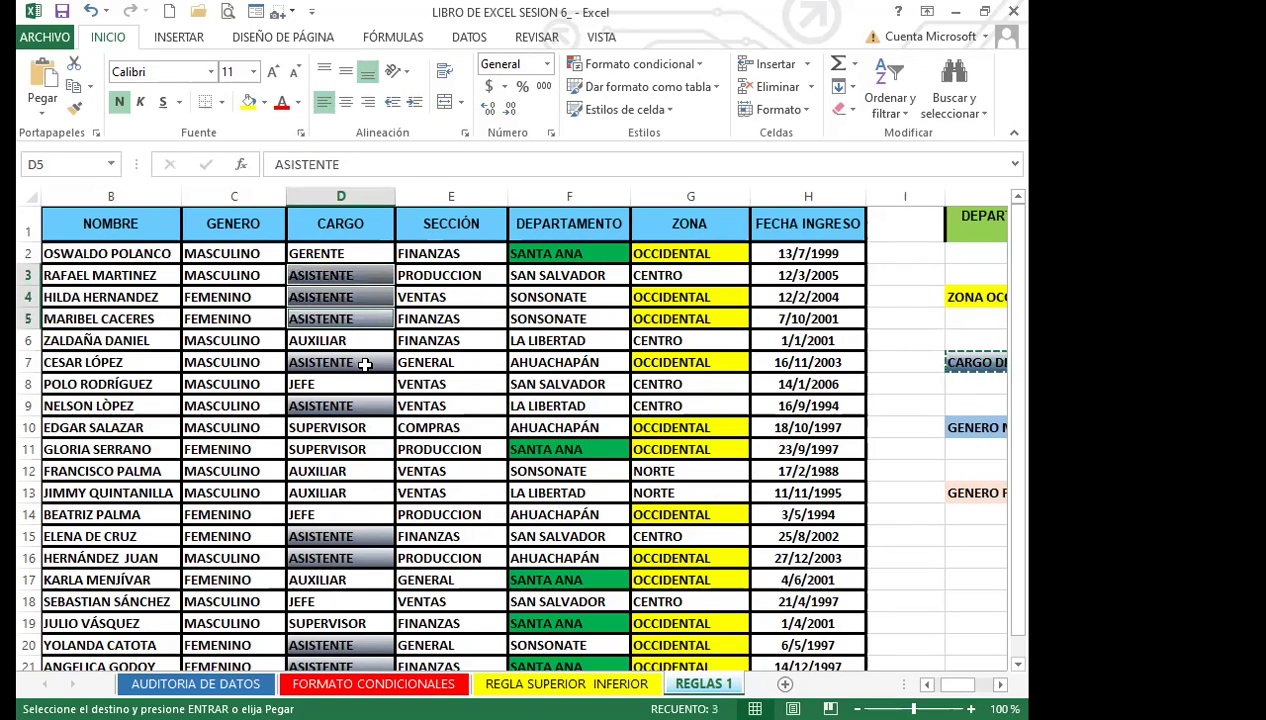
left_click(362, 363, "ctrl")
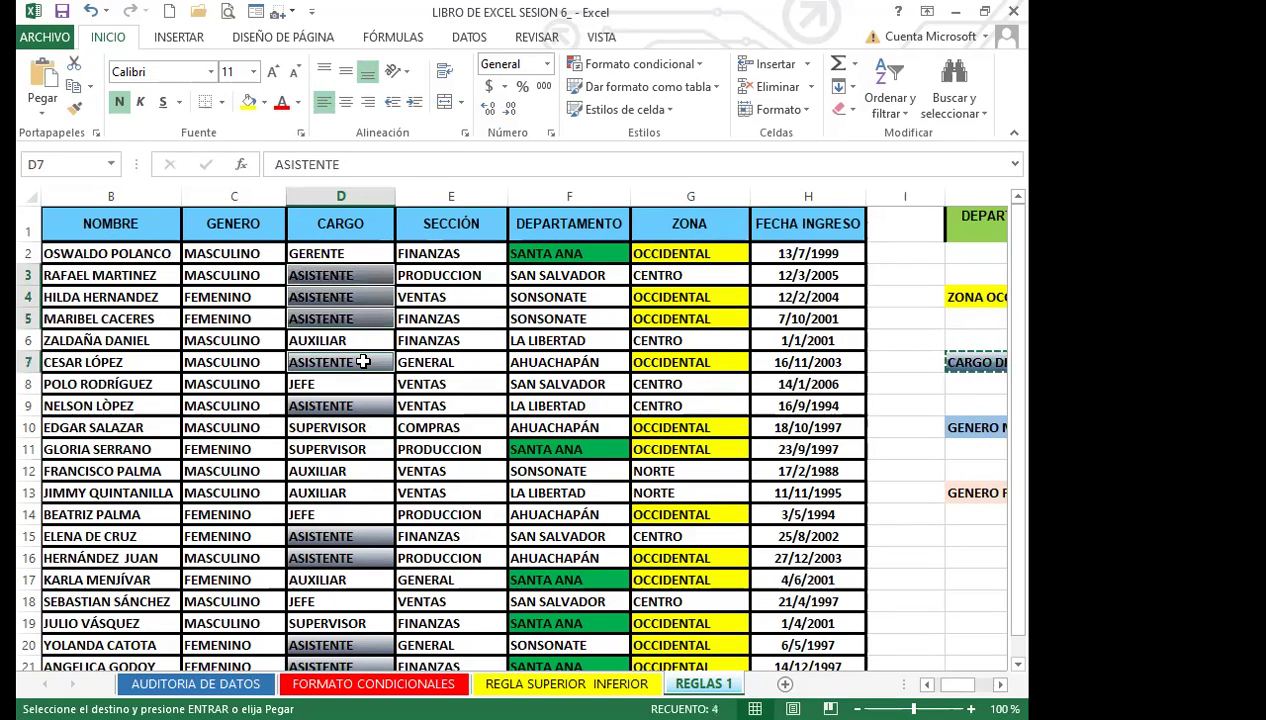
left_click(77, 110)
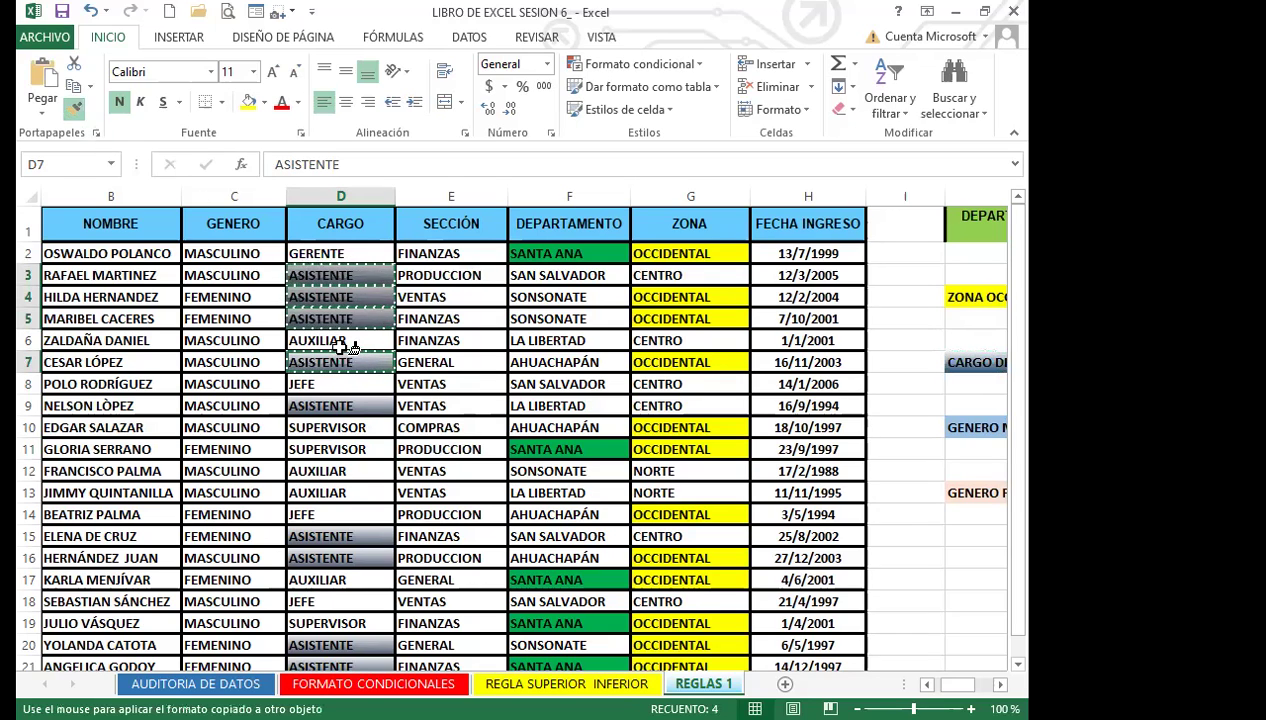
key("Escape")
Step: Copy the white-blue gradient format of J7 onto ASISTENTE cell D3 with Format Painter
left_click(968, 363)
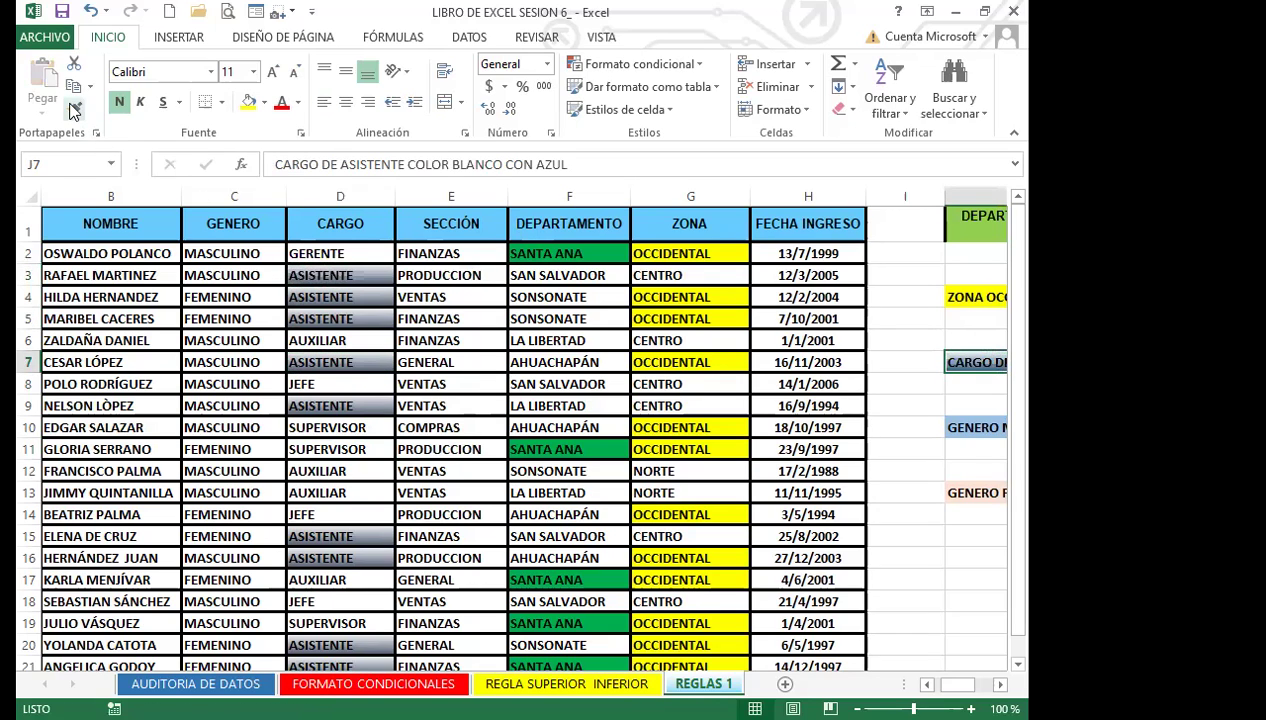
left_click(77, 110)
left_click(338, 268)
left_click(349, 340)
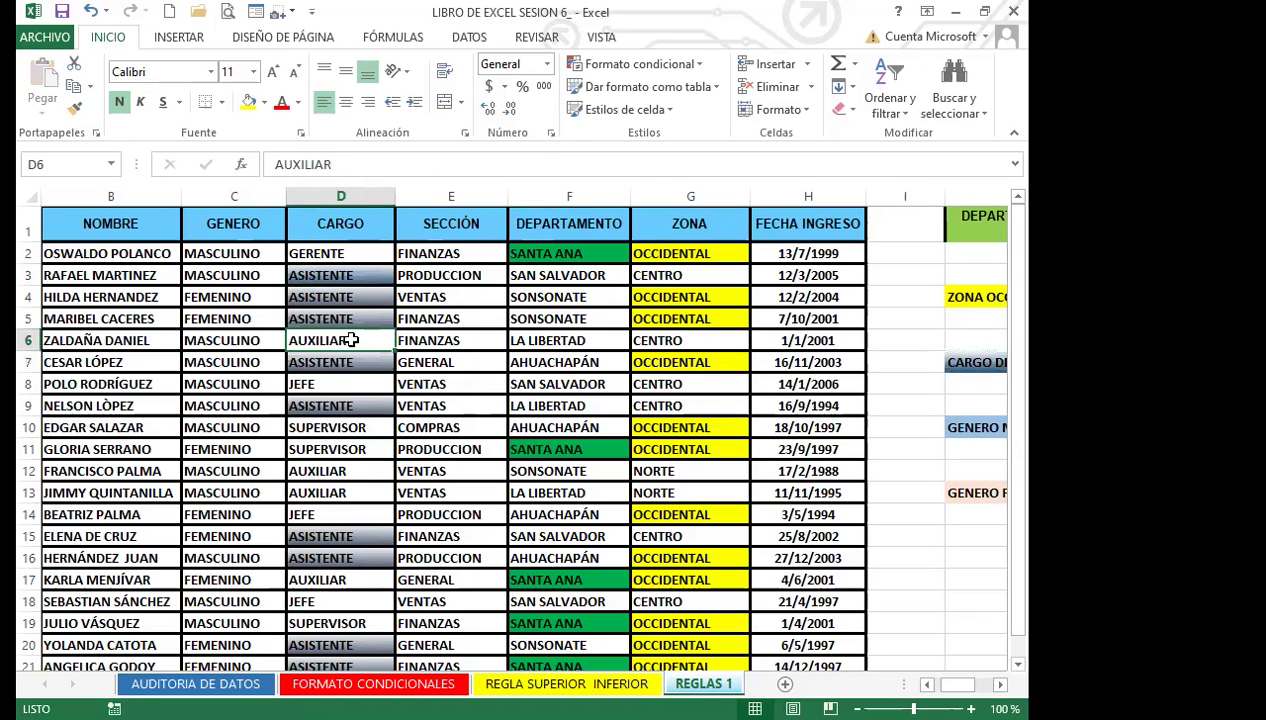
left_click(367, 297)
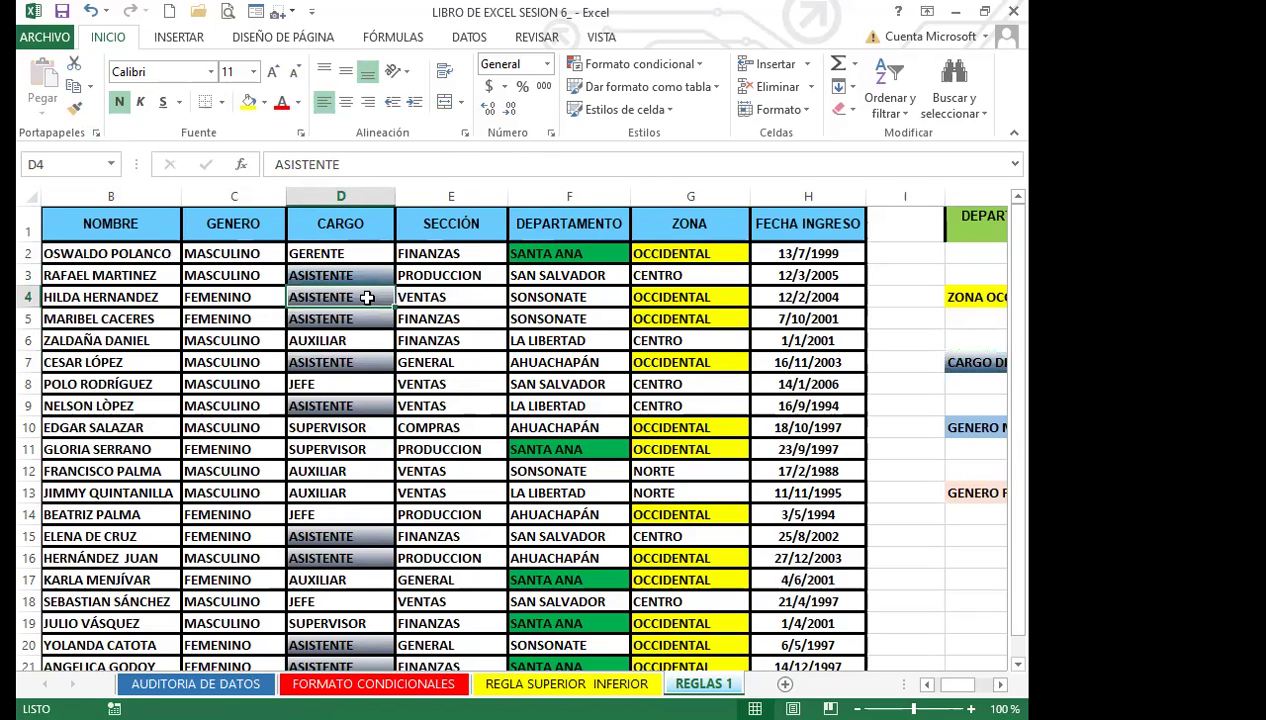
left_click(700, 65)
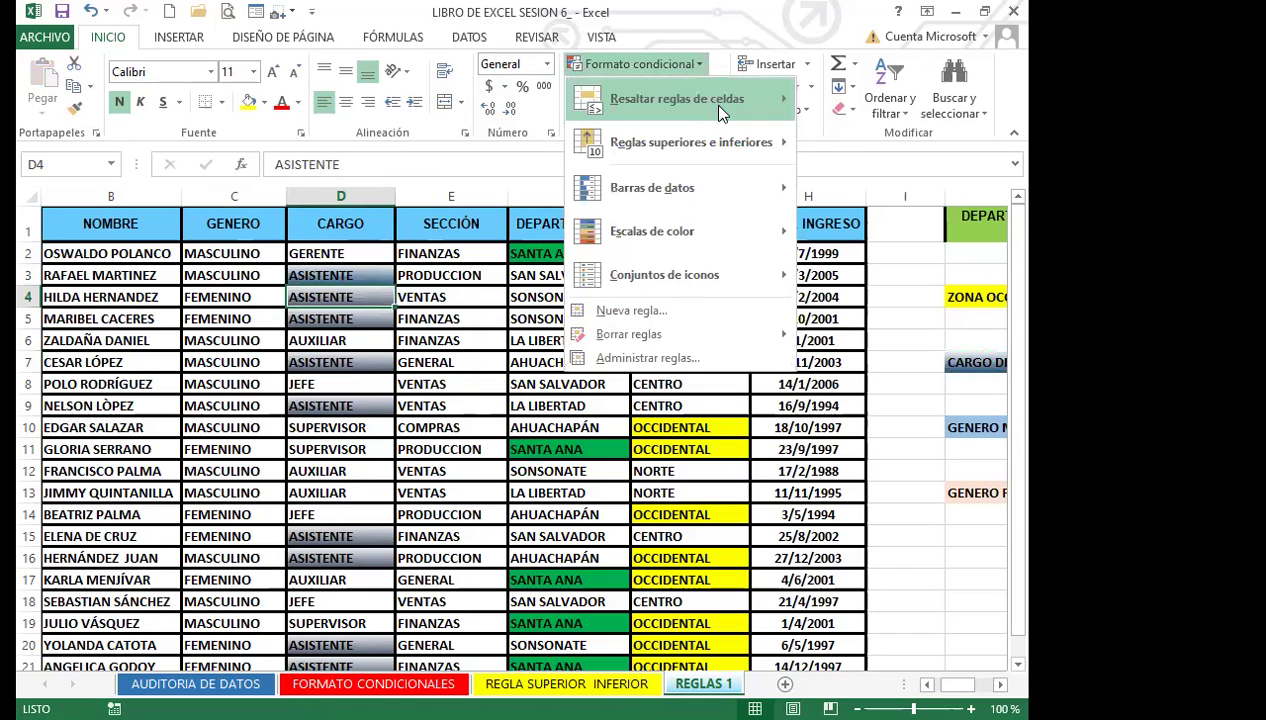
mouse_move(743, 104)
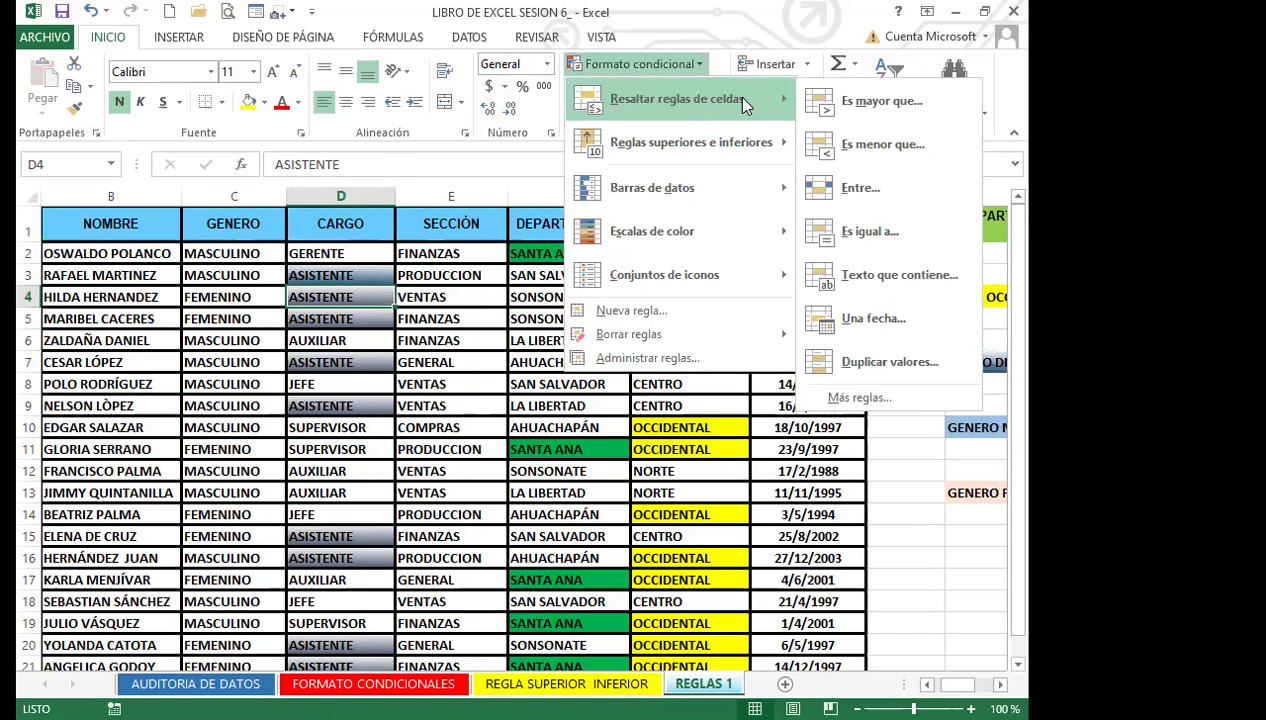
left_click(730, 20)
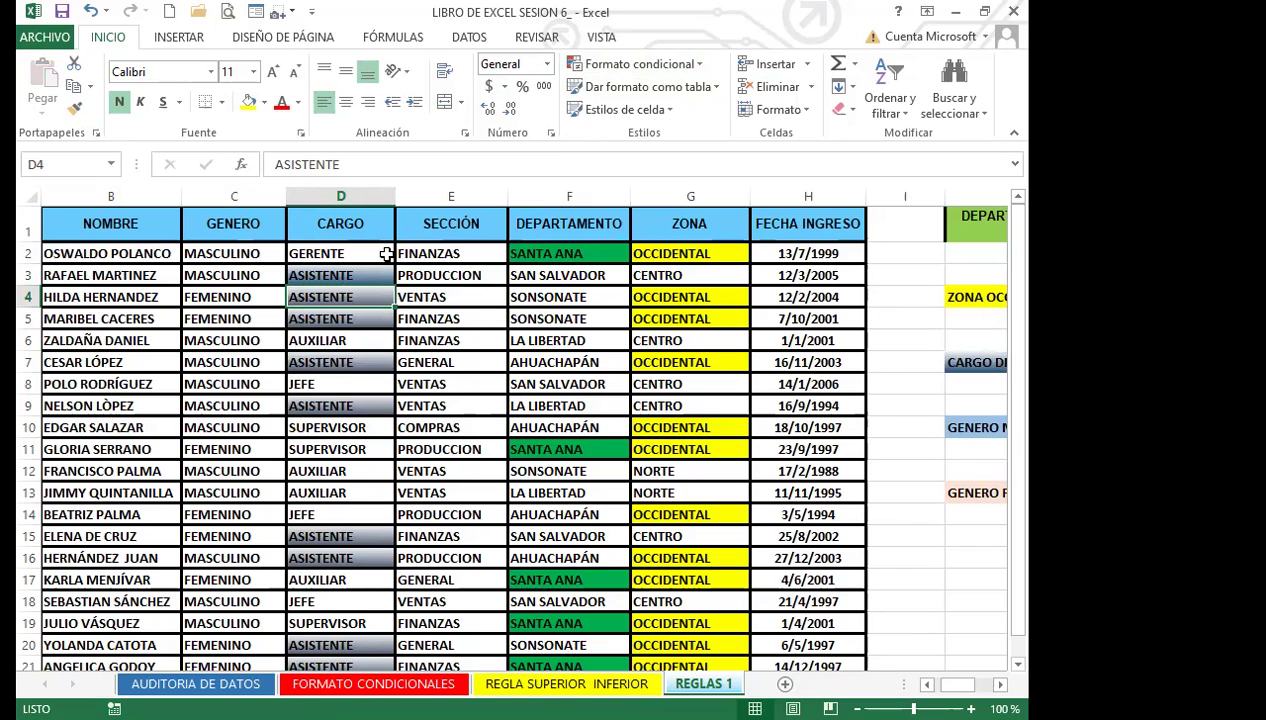
left_click(872, 492)
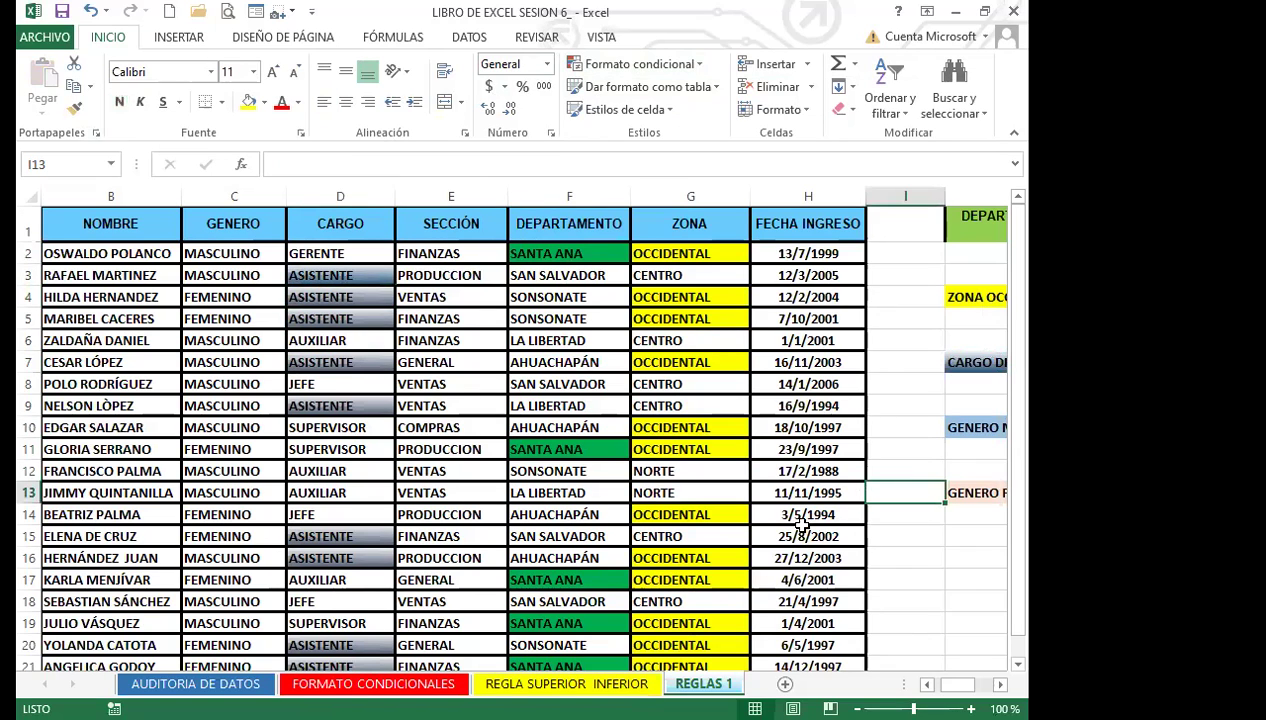
type("000")
key("Escape")
left_click(880, 462)
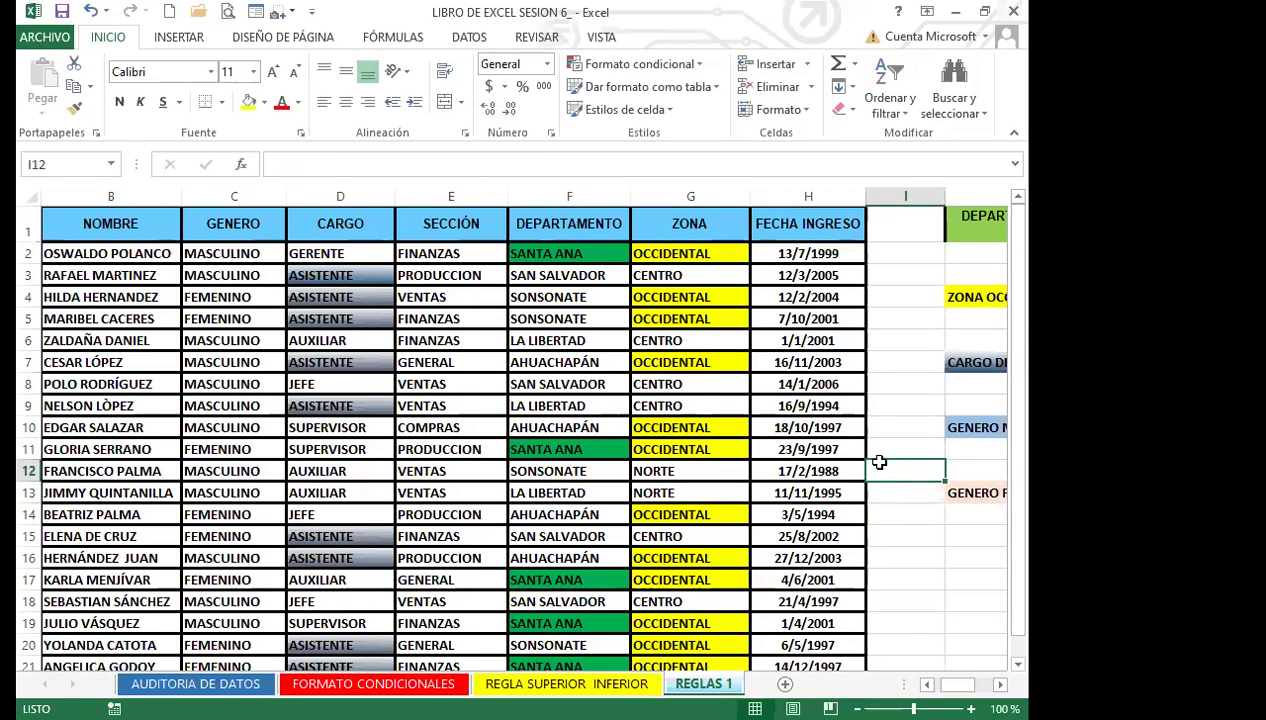
Step: Check the GENERO color instructions listed in column J and return to the start of the table
key("Right")
key("Right")
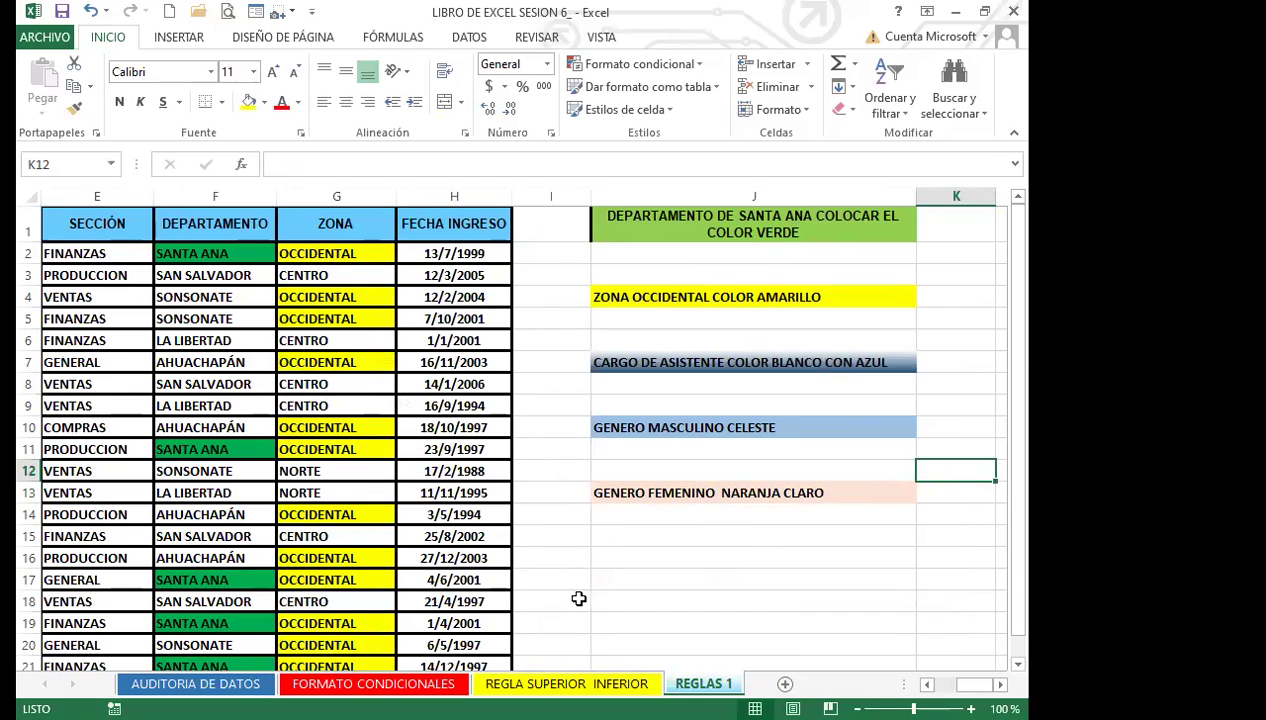
left_click(653, 530)
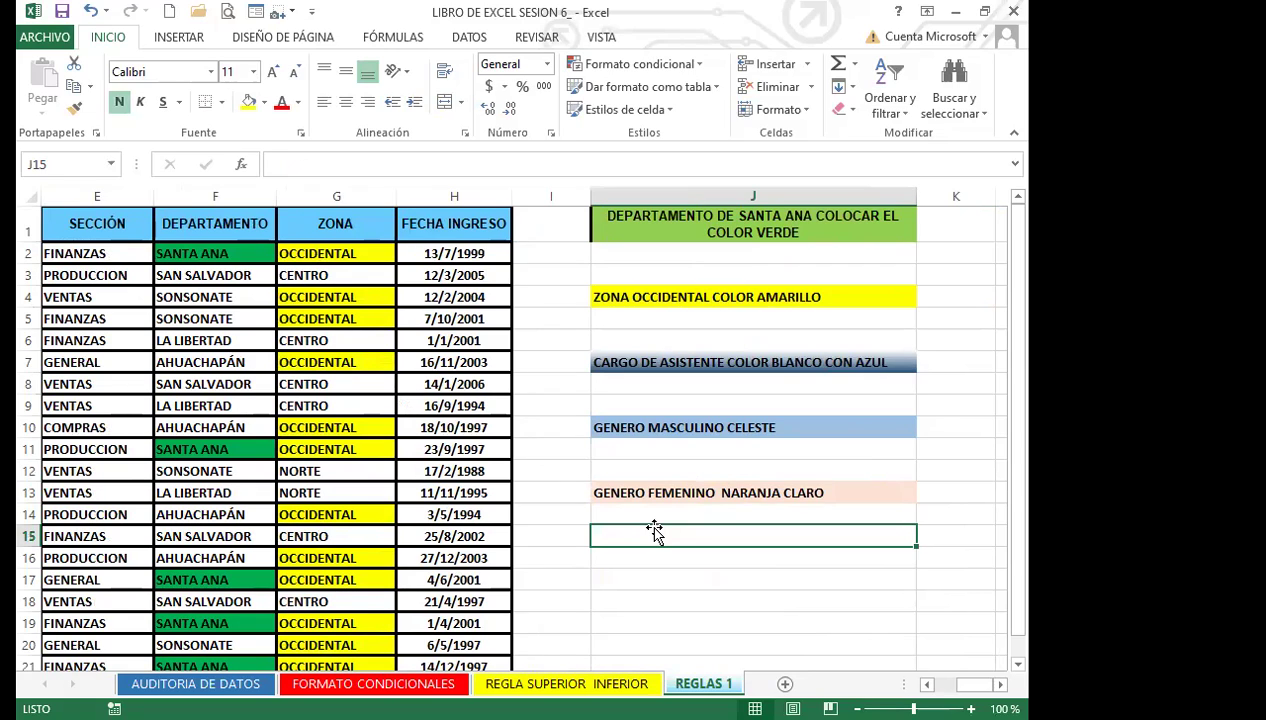
left_click(551, 470)
left_click(454, 470)
left_click_drag(97, 470, 329, 468)
key("Home")
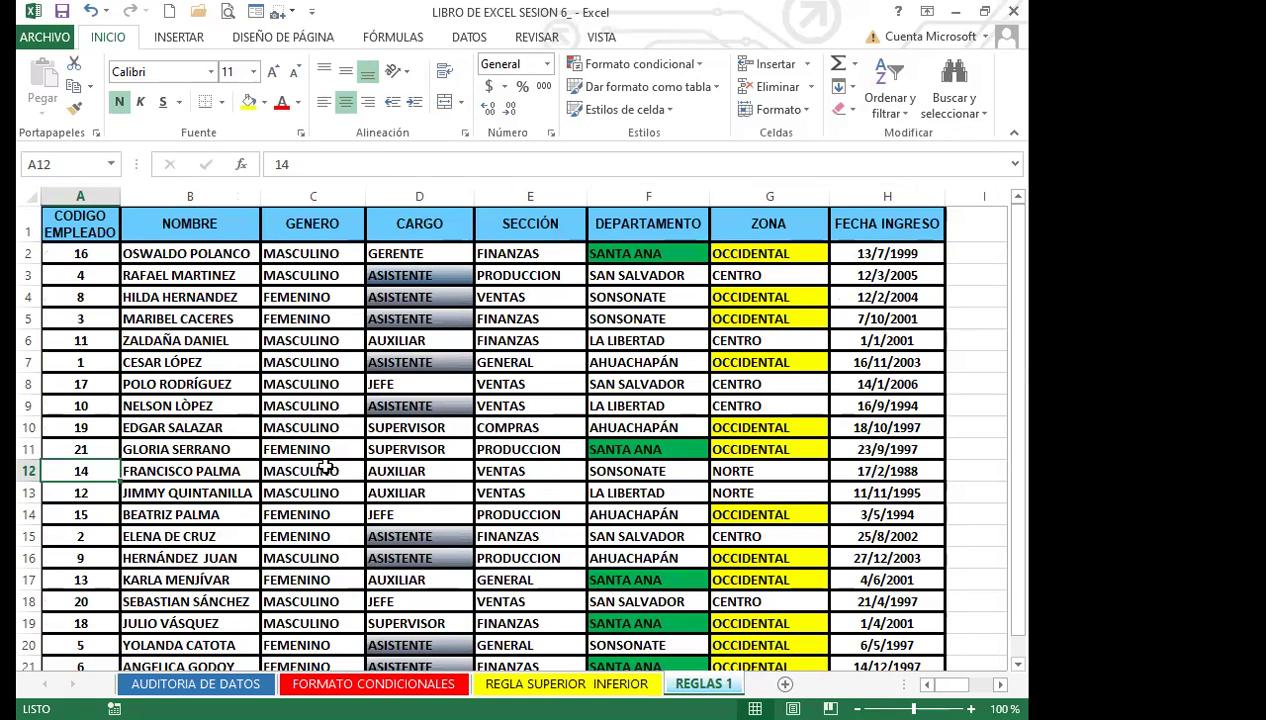
Step: Create a text-contains highlight rule for MASCULINO on the GENERO cells C2:C21
left_click(338, 254)
left_click_drag(338, 254, 312, 655)
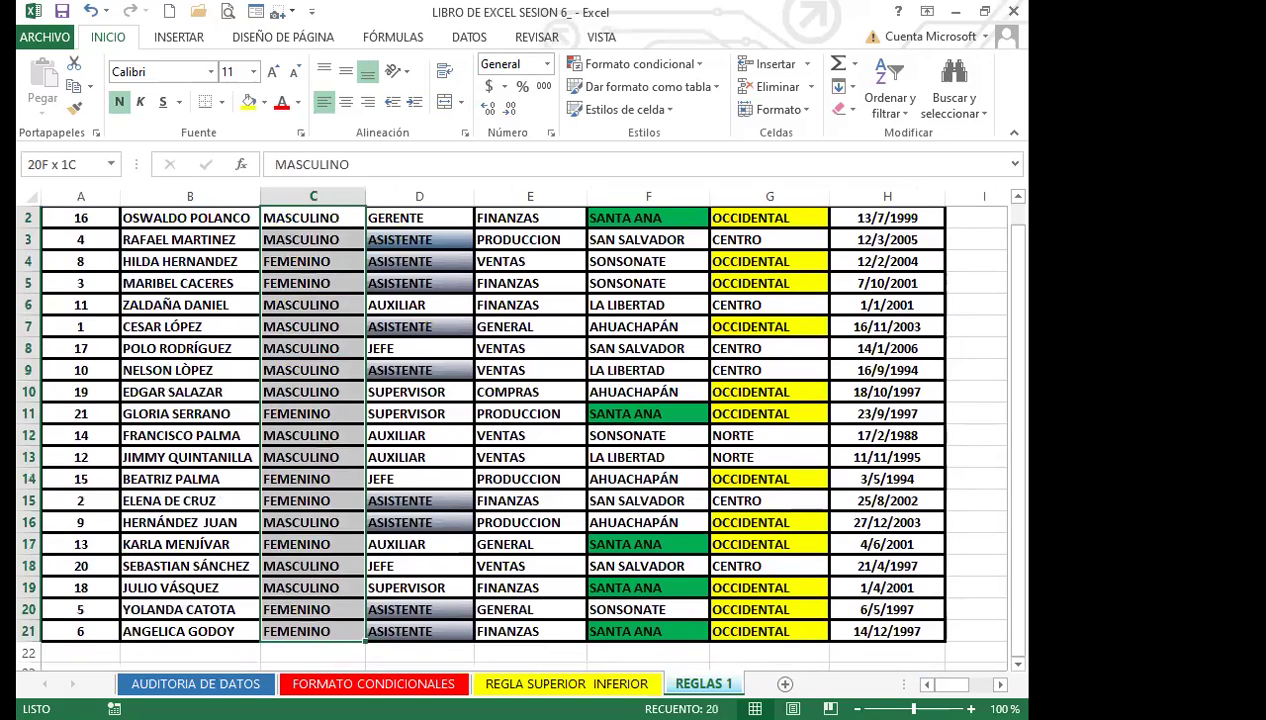
scroll(288, 500, "up", 1)
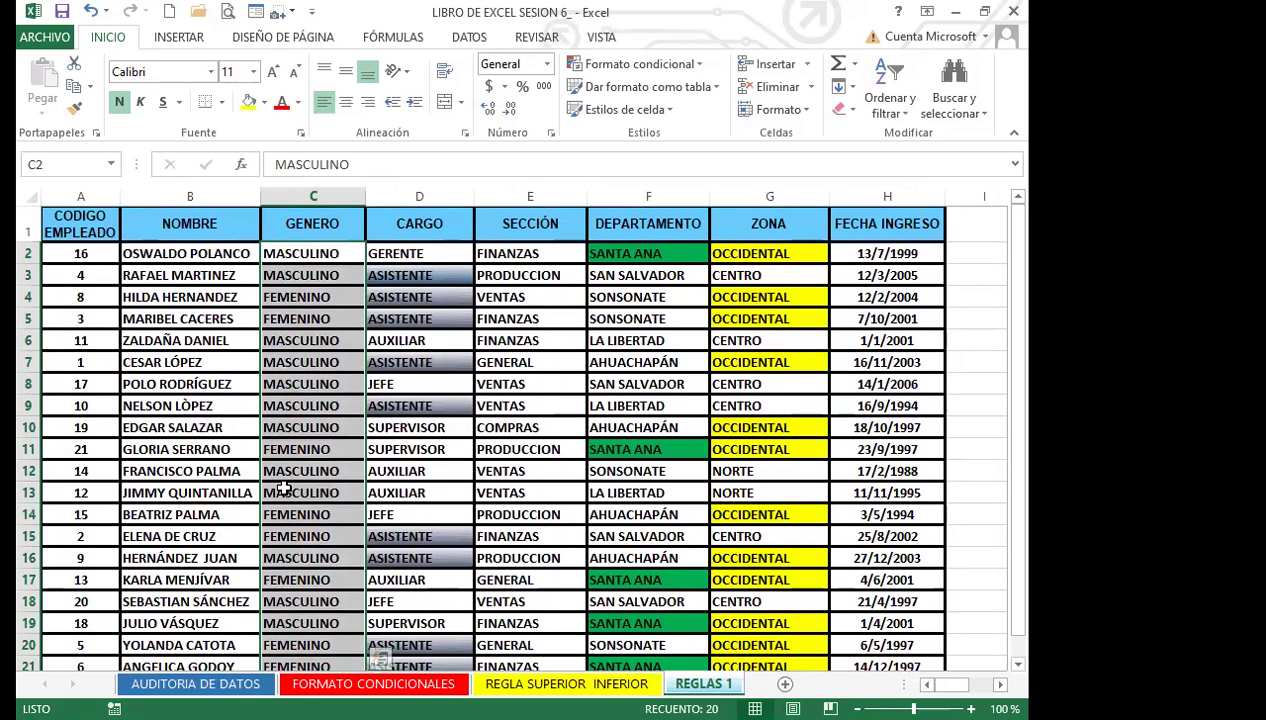
left_click(700, 65)
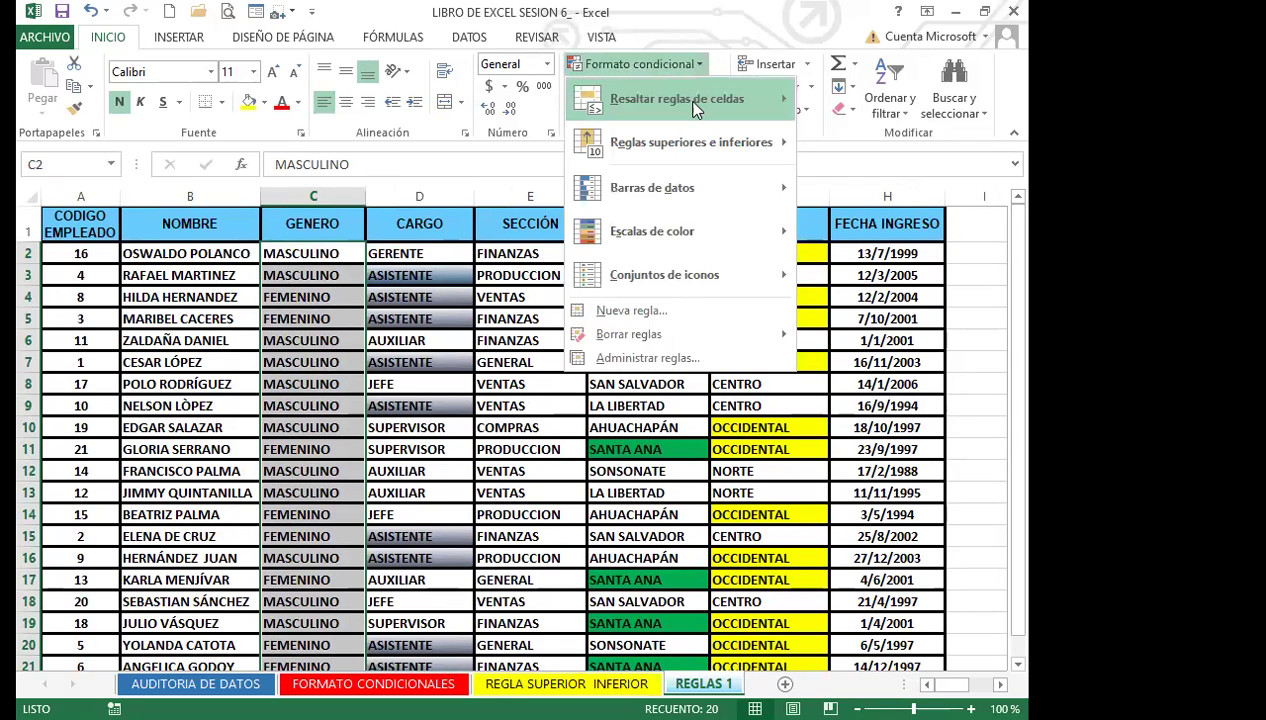
mouse_move(696, 109)
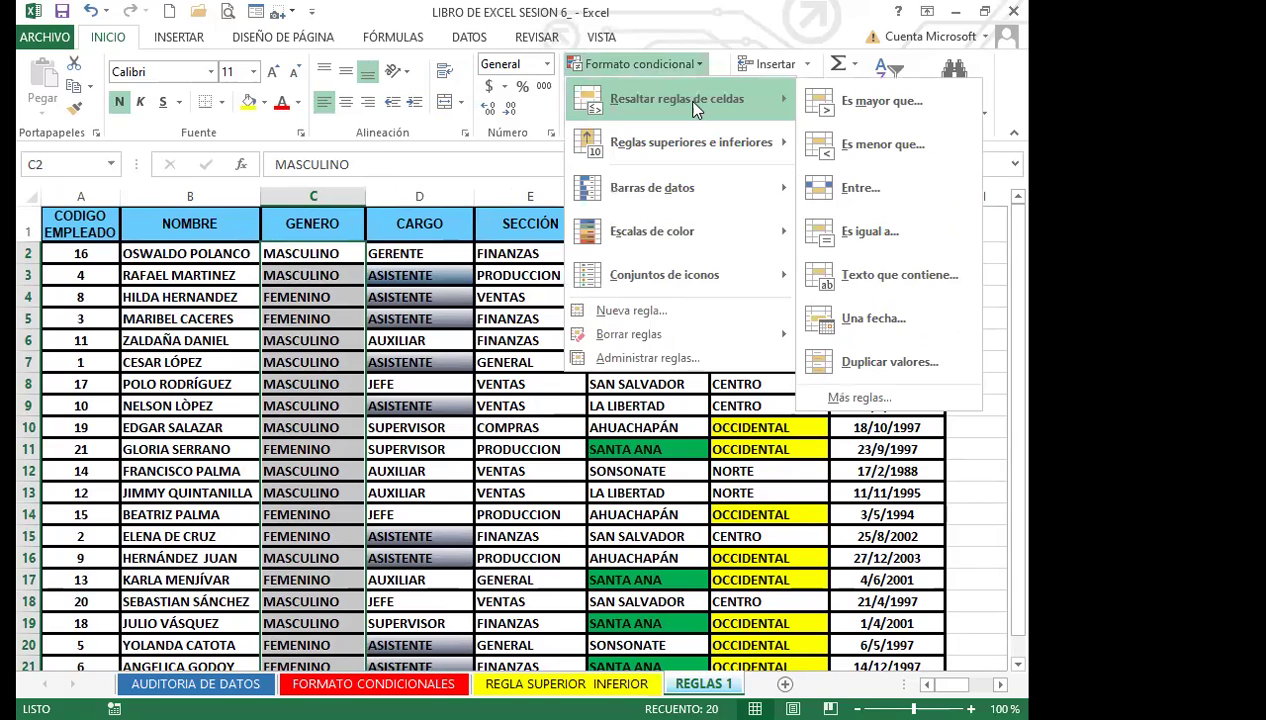
left_click(906, 278)
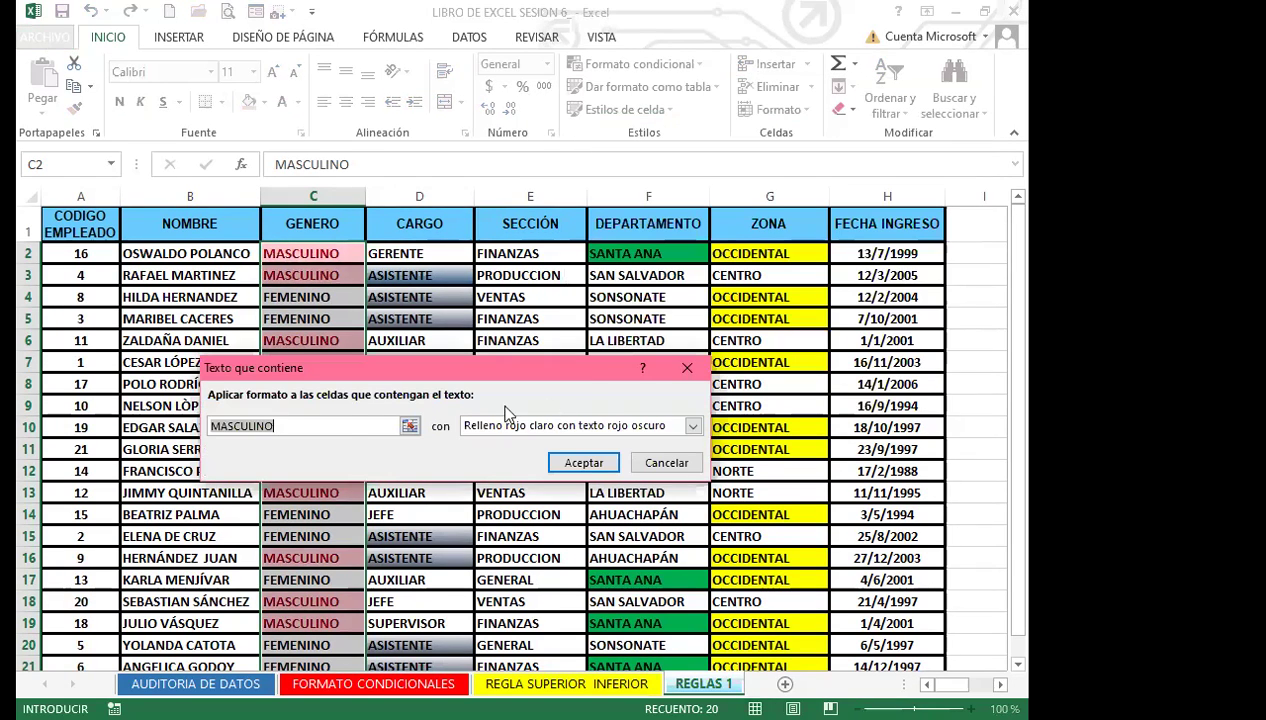
left_click(320, 430)
Step: Give the MASCULINO rule a custom format with the standard light blue fill
left_click(692, 426)
left_click(555, 521)
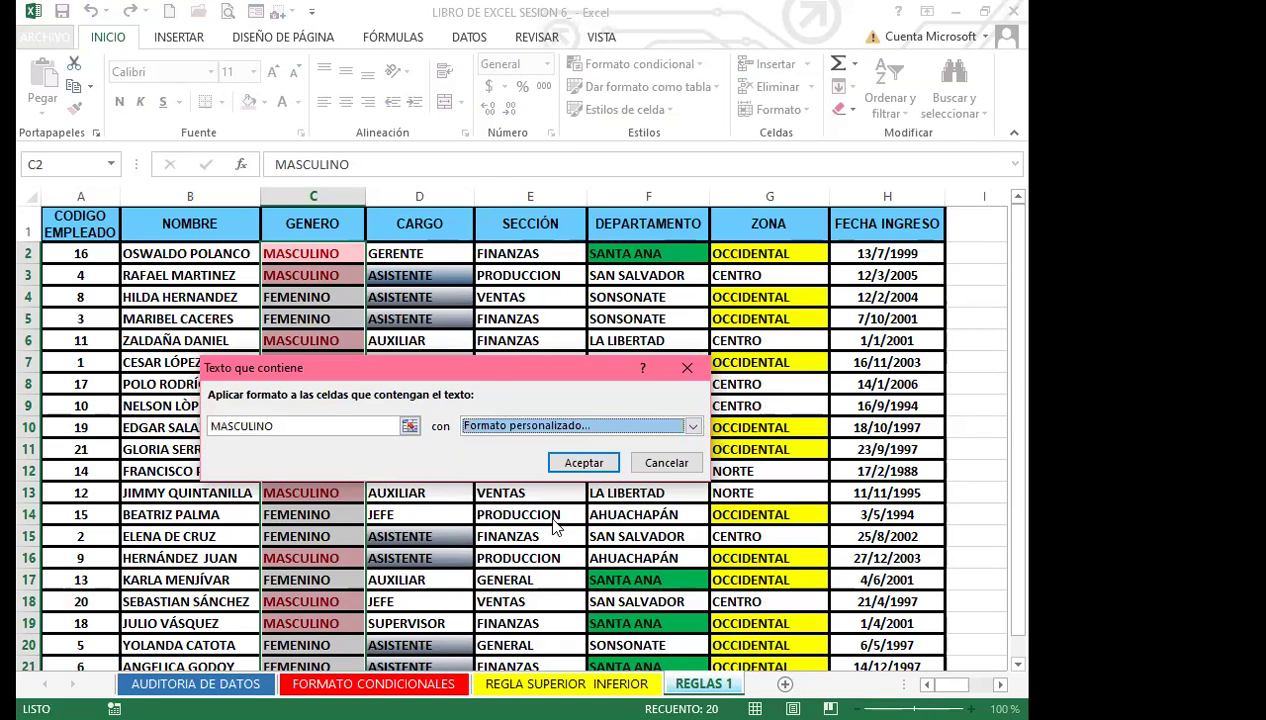
left_click(319, 376)
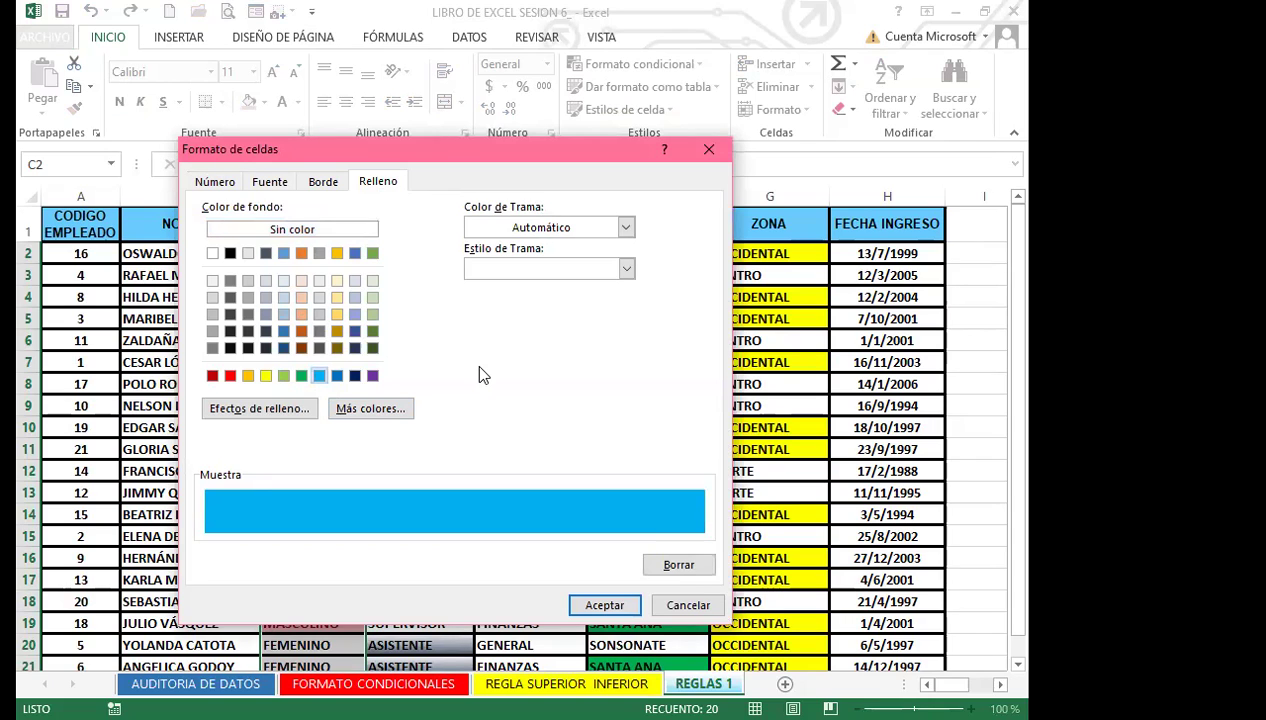
Step: Set the MASCULINO rule's font to bold (Negrita) and black, and apply the rule
left_click(269, 183)
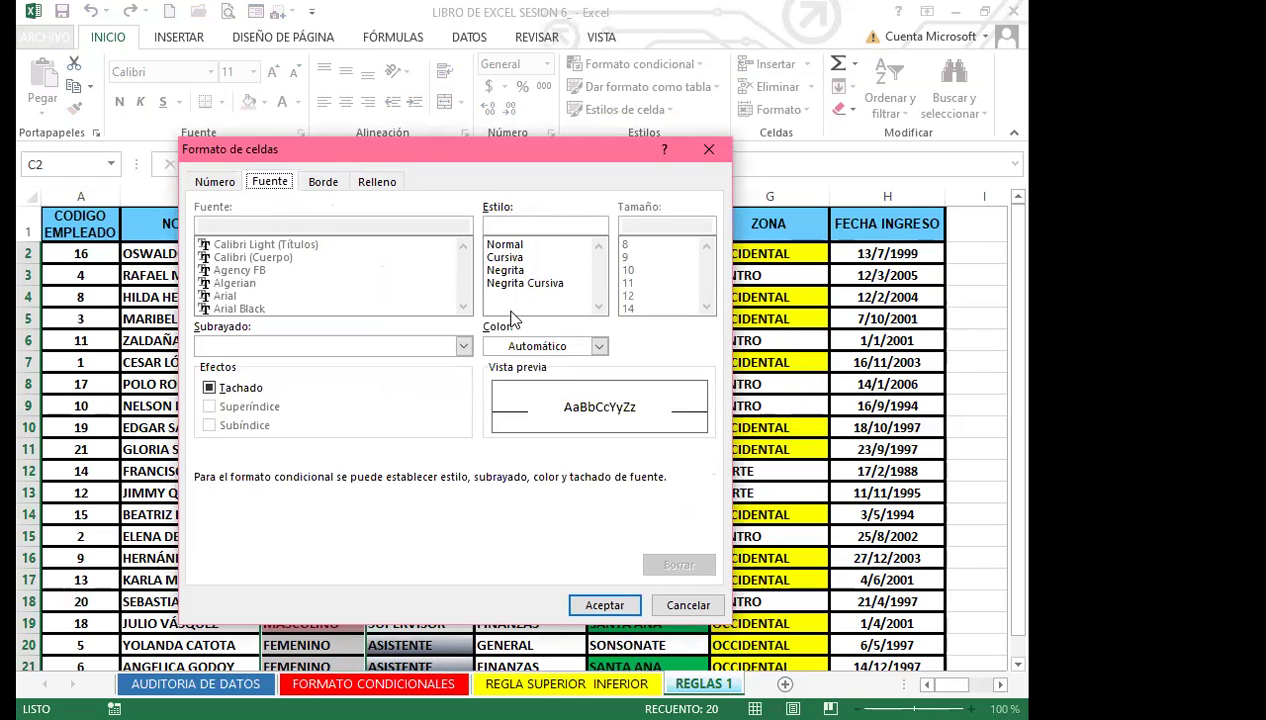
left_click(505, 270)
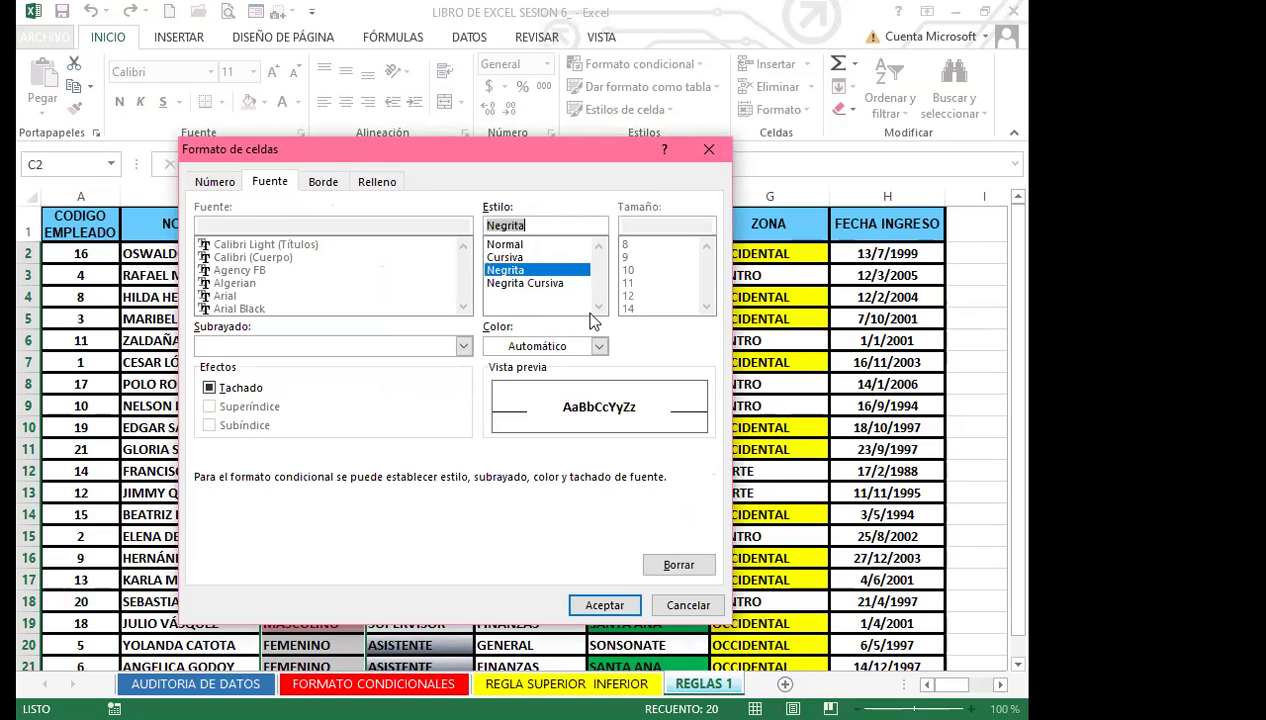
left_click(600, 346)
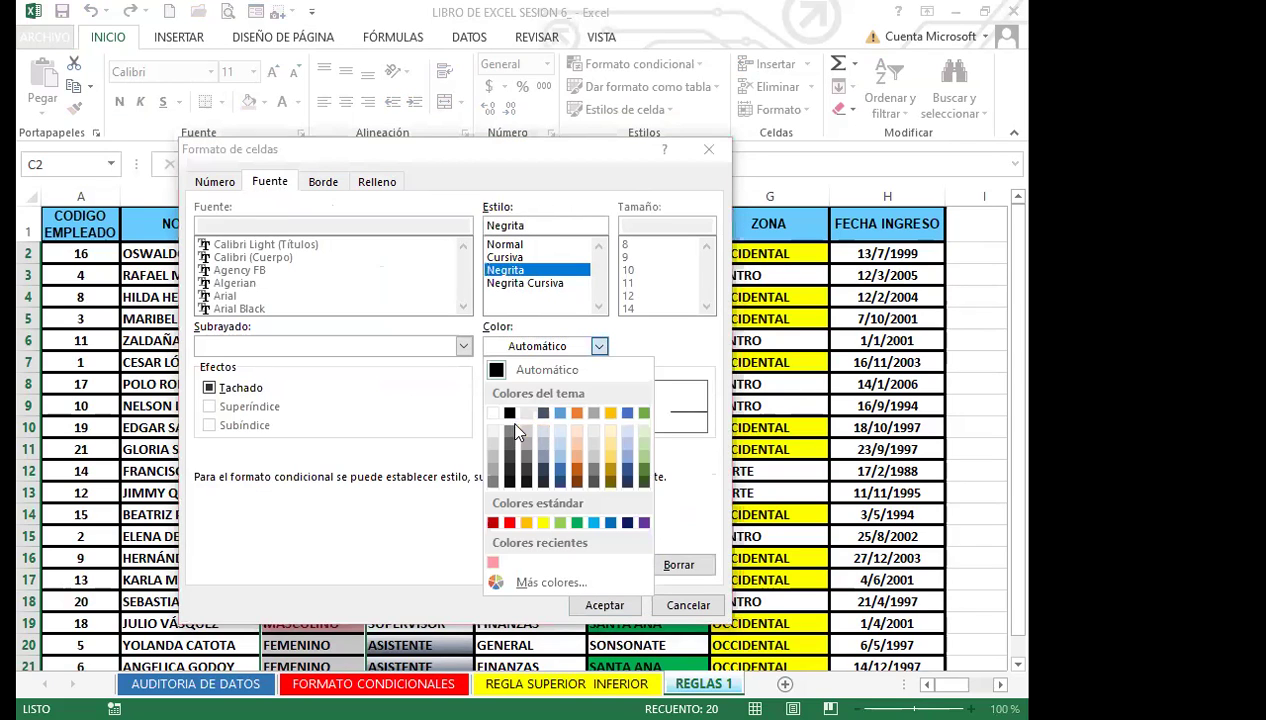
left_click(506, 412)
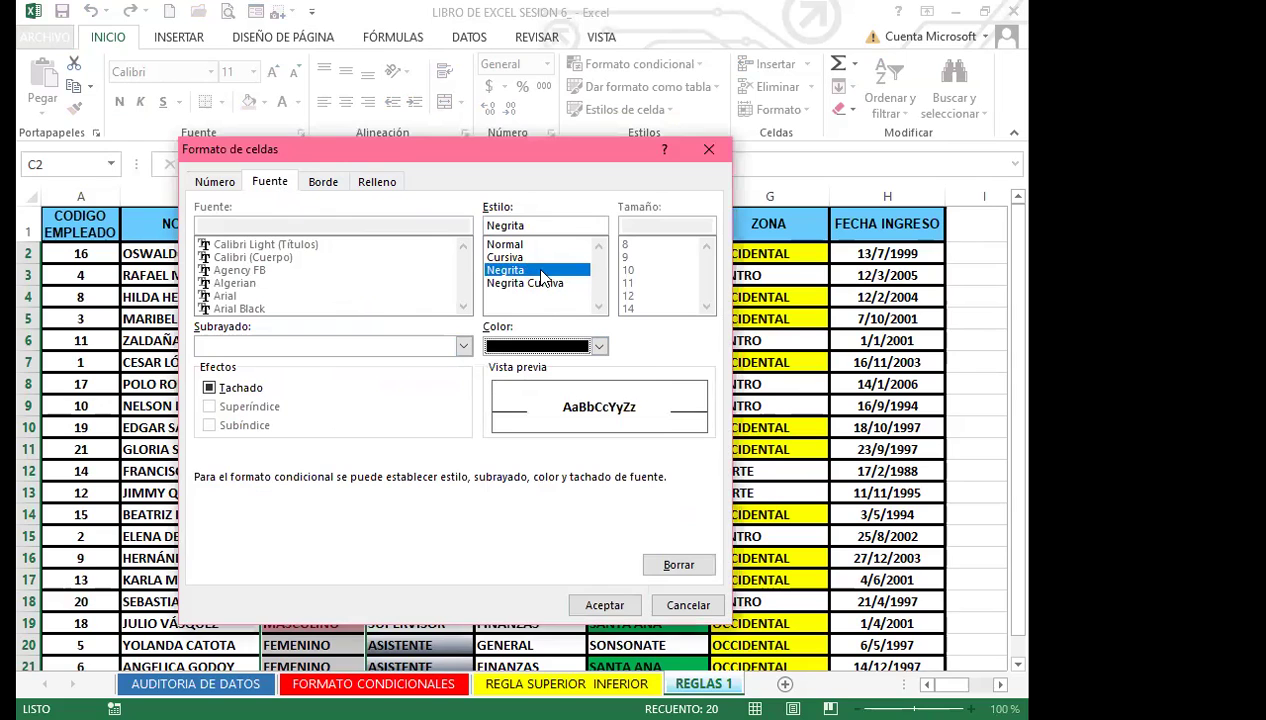
left_click(604, 605)
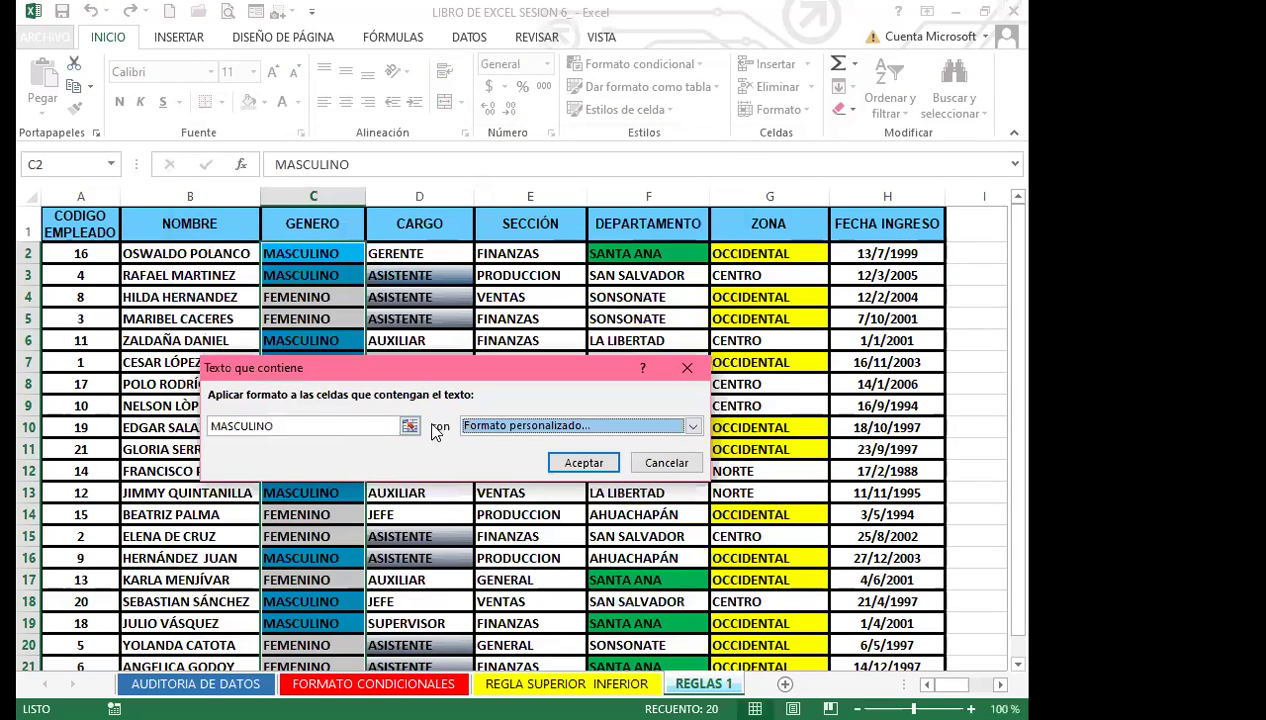
left_click(586, 473)
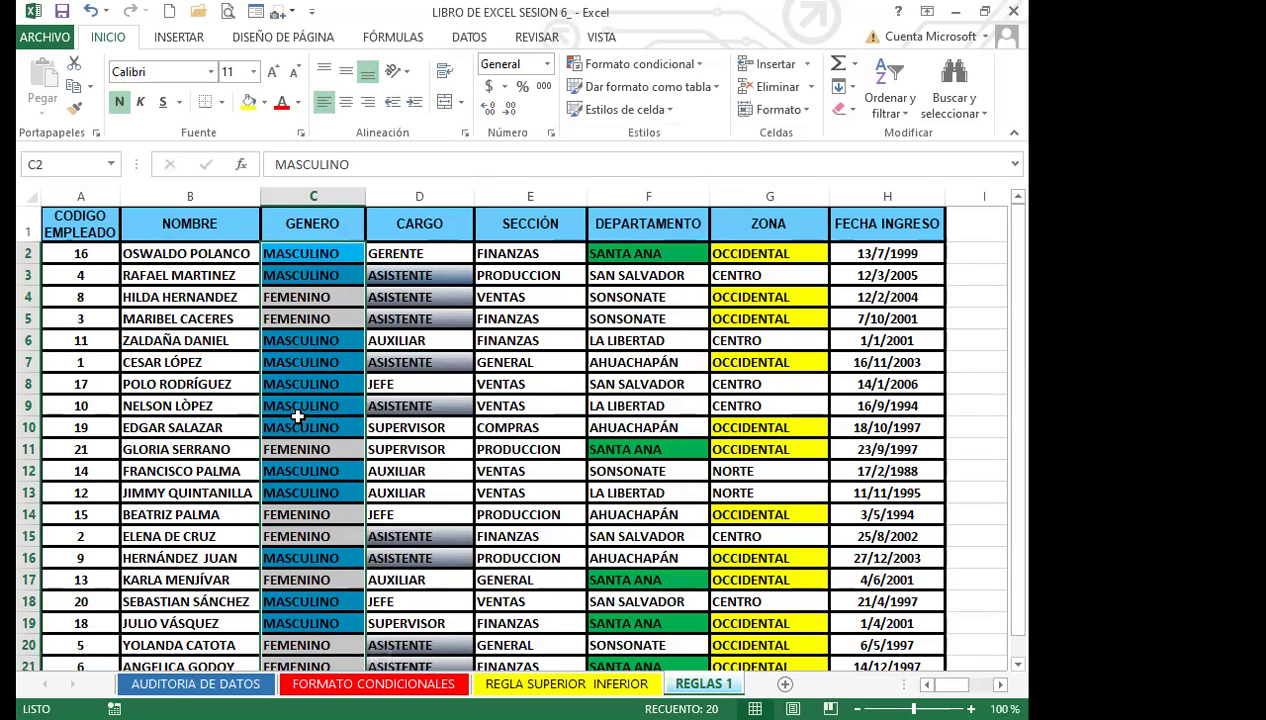
Step: Examine the MASCULINO highlighting down the whole GENERO column
left_click(298, 410)
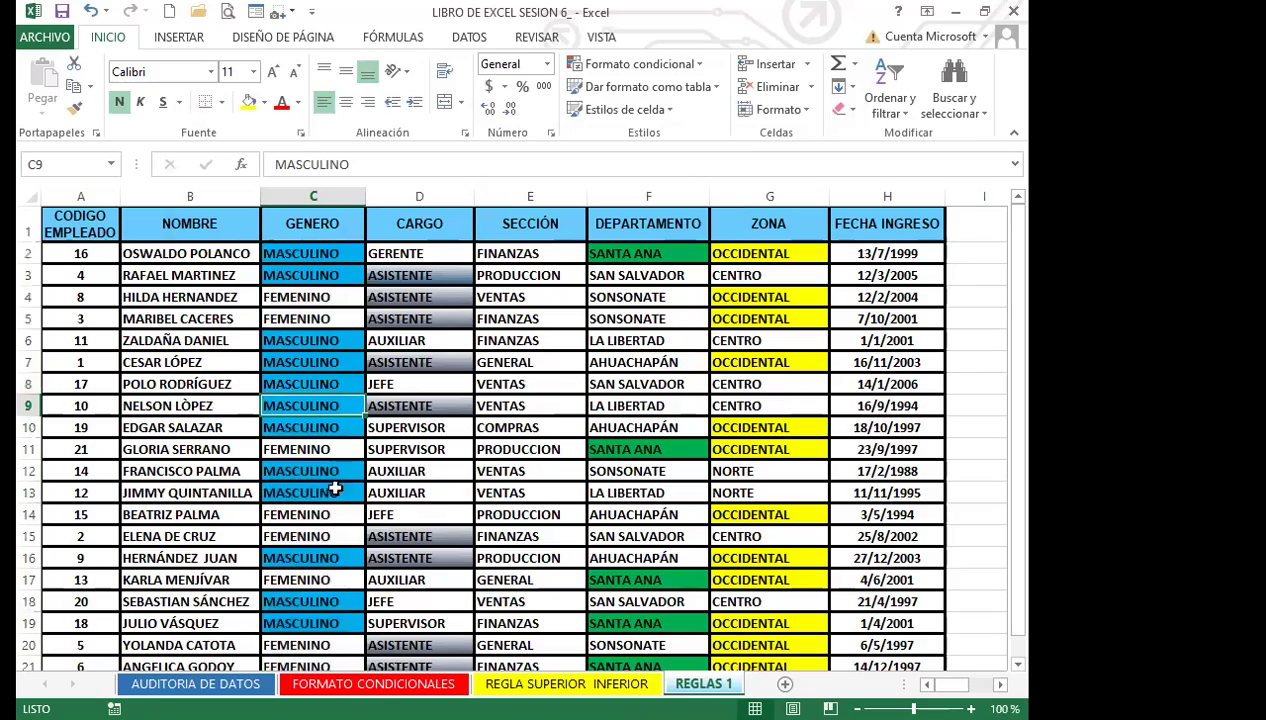
scroll(340, 485, "down", 1)
scroll(339, 500, "down", 3)
scroll(339, 485, "up", 3)
scroll(345, 480, "down", 1)
scroll(368, 619, "up", 1)
scroll(300, 316, "down", 1)
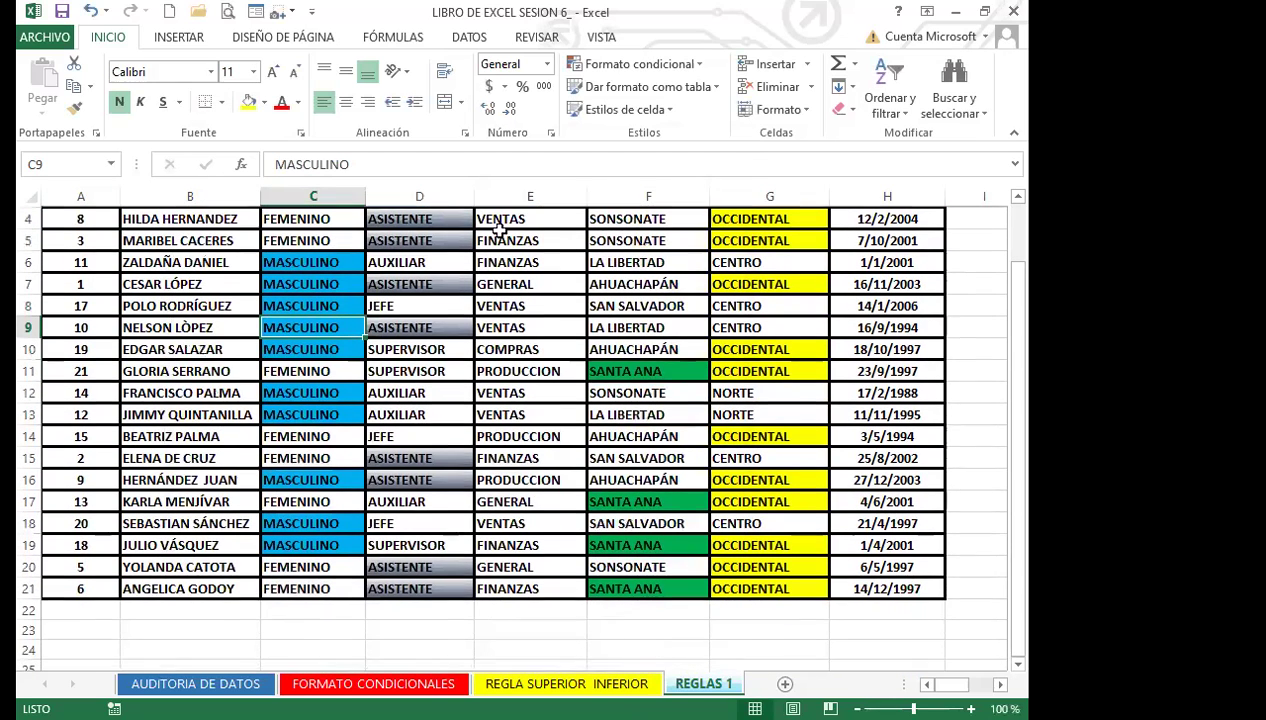
scroll(391, 432, "up", 1)
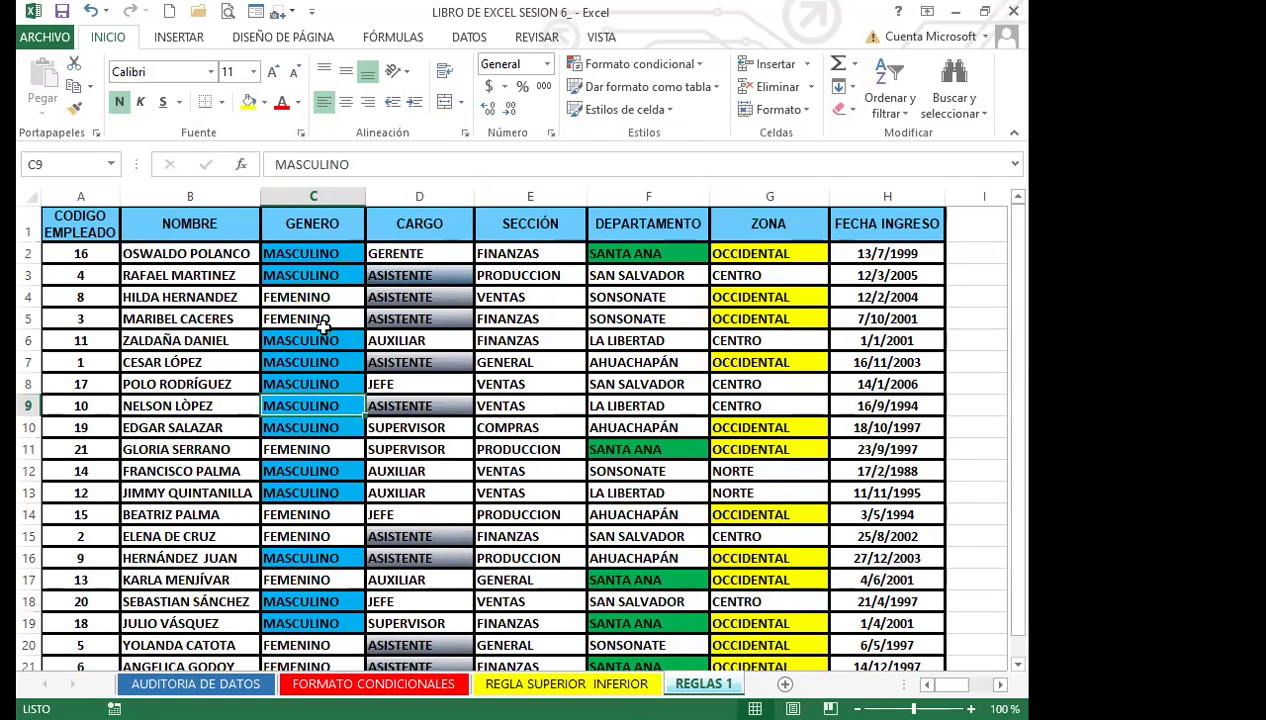
Step: Select the nonadjacent NOMBRE cells B2, B4, B8, B11, B15 and B17, and clear the selection
left_click(194, 254)
left_click(218, 297, "ctrl")
left_click(215, 383, "ctrl")
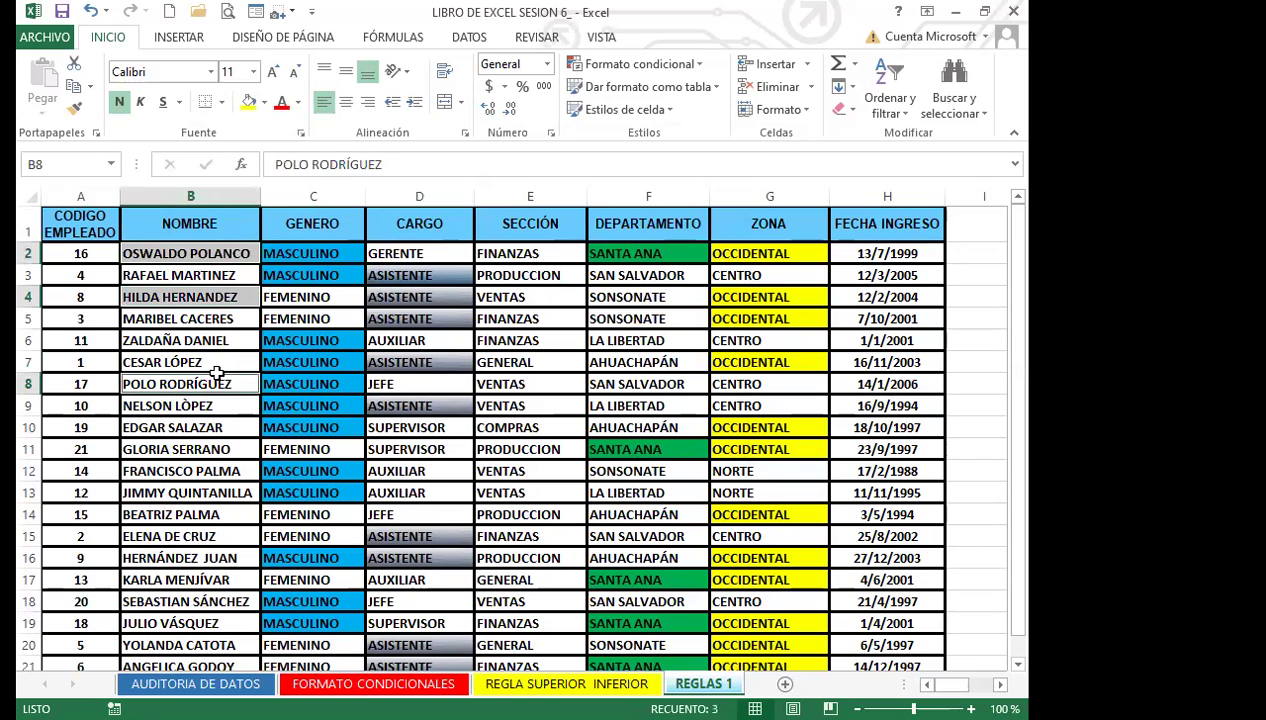
left_click(212, 446, "ctrl")
left_click(198, 534, "ctrl")
left_click(200, 581, "ctrl")
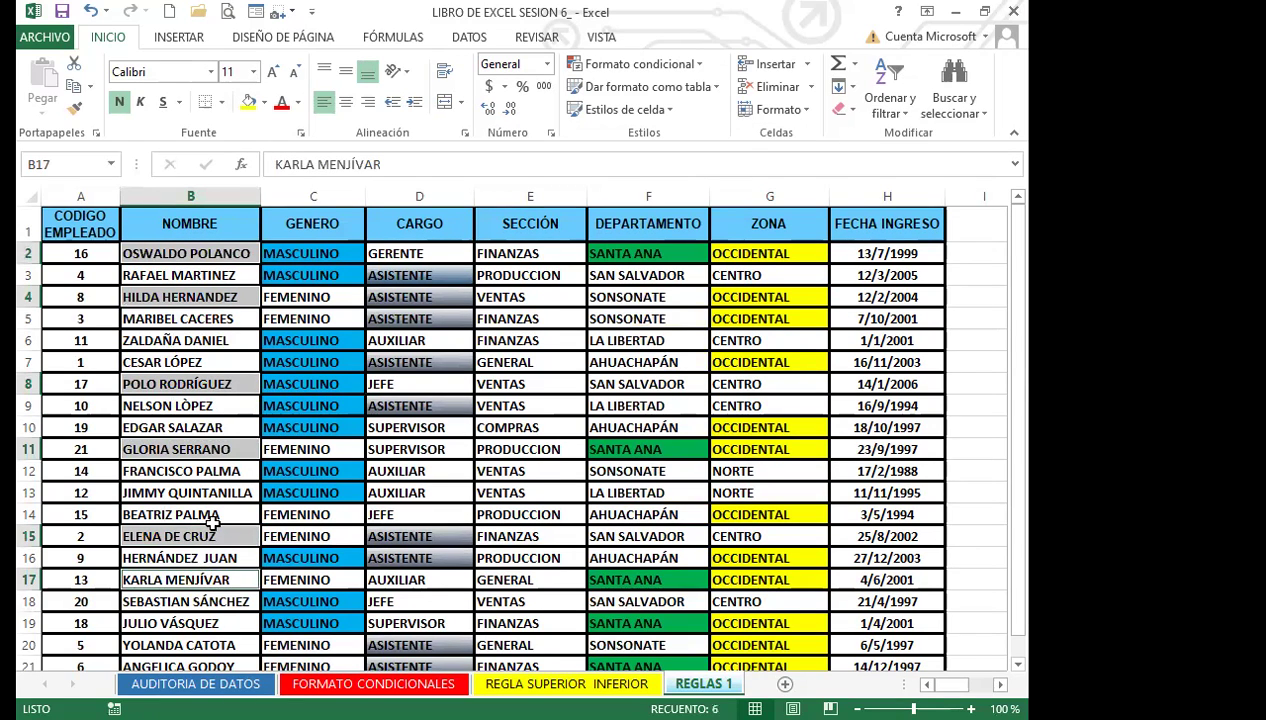
left_click(525, 473)
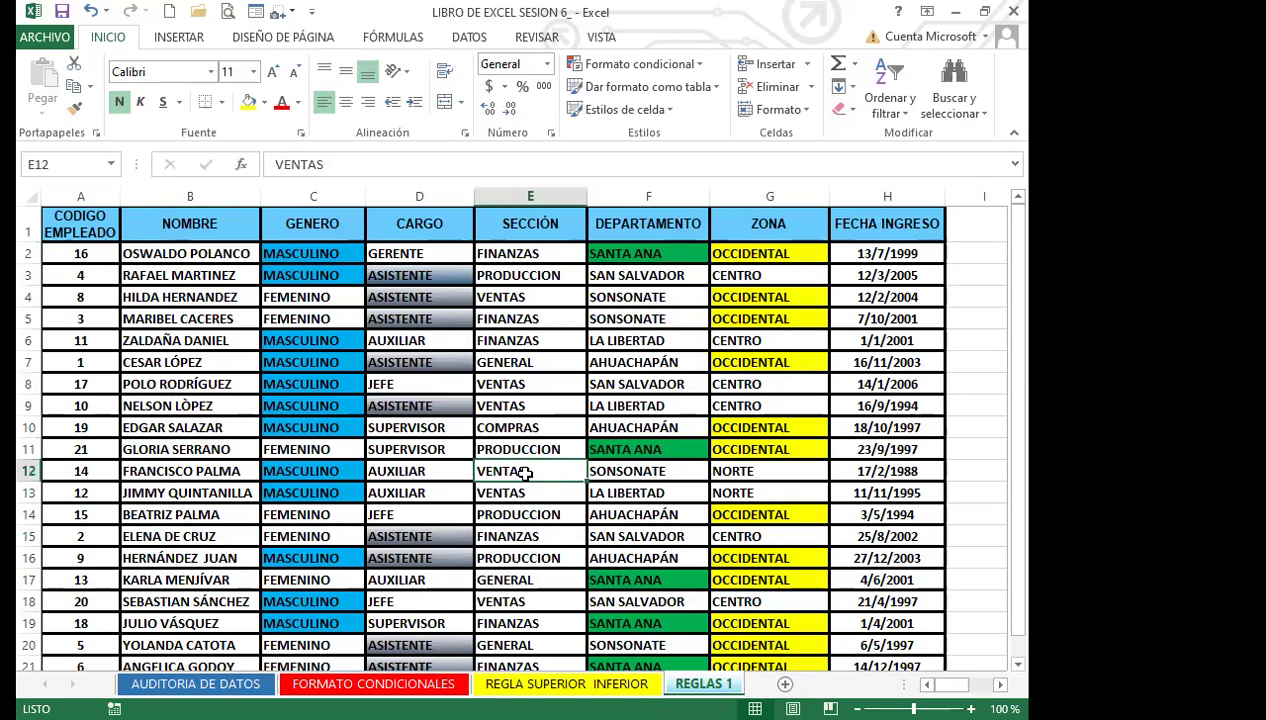
left_click(881, 428)
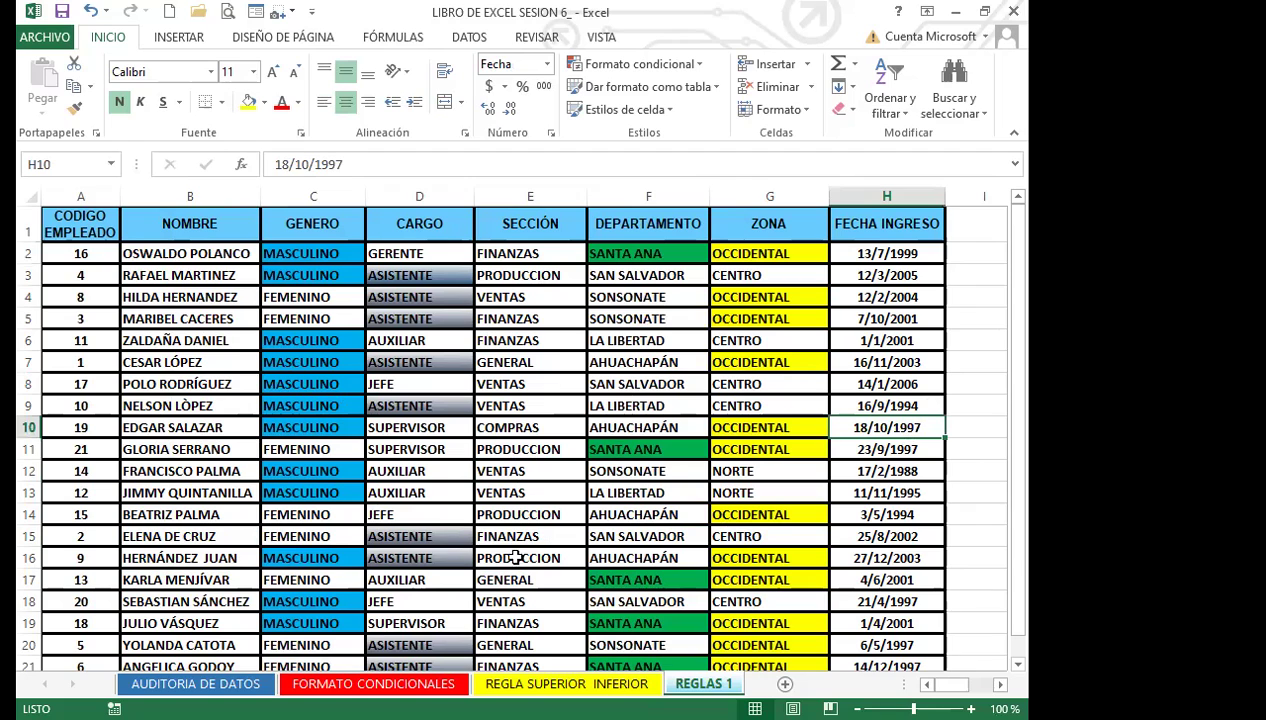
left_click(574, 514)
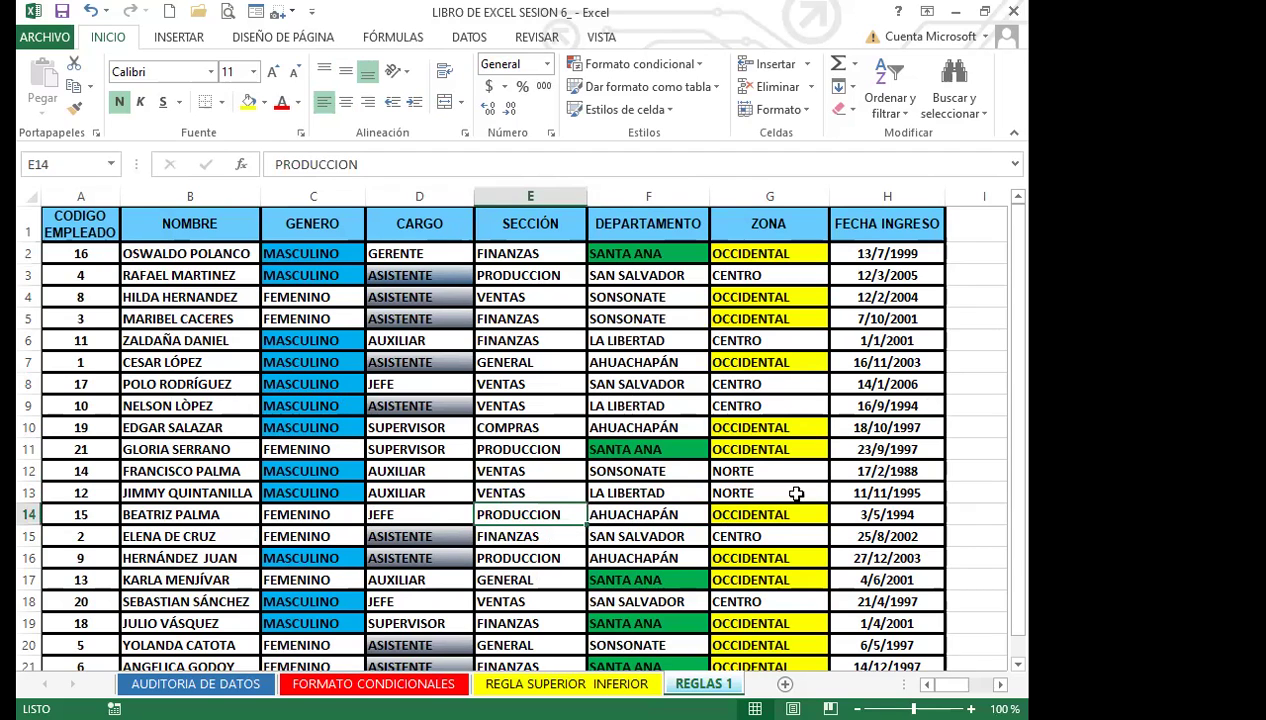
Step: Read the color instruction for GENERO FEMENINO in cell J13 and return to the GENERO column
left_click(885, 477)
key("Right")
key("Right")
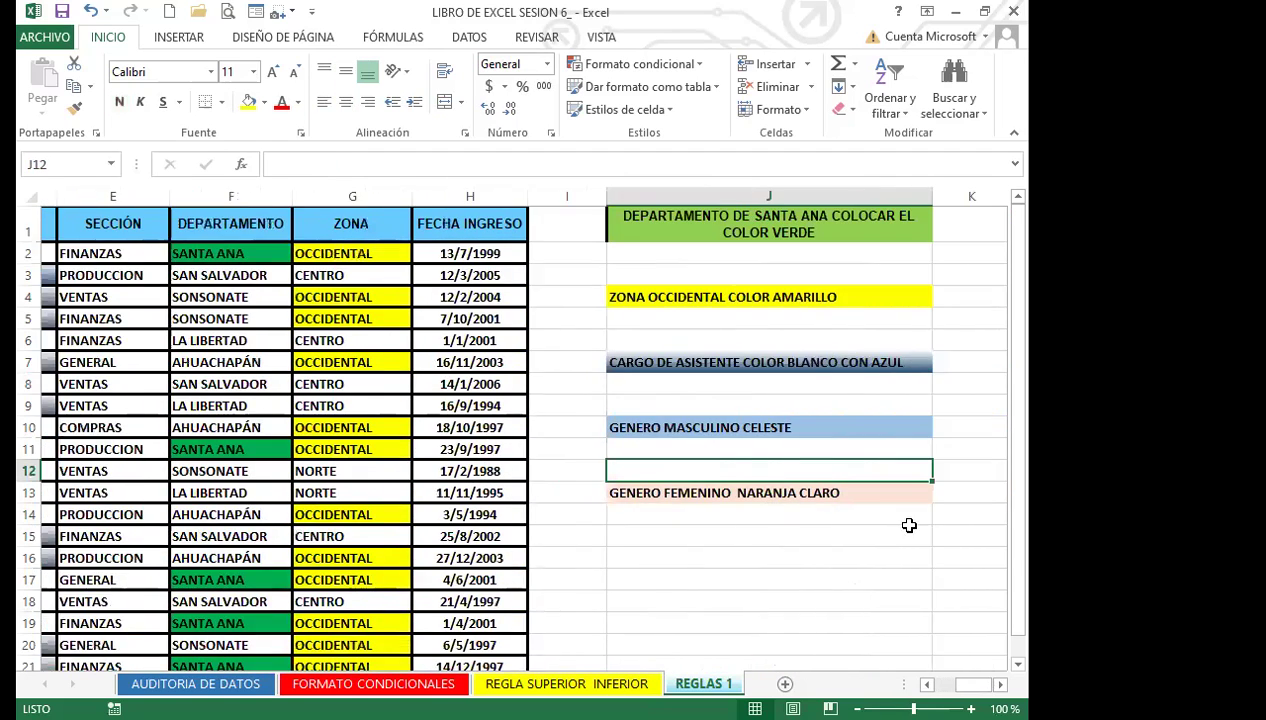
left_click(661, 497)
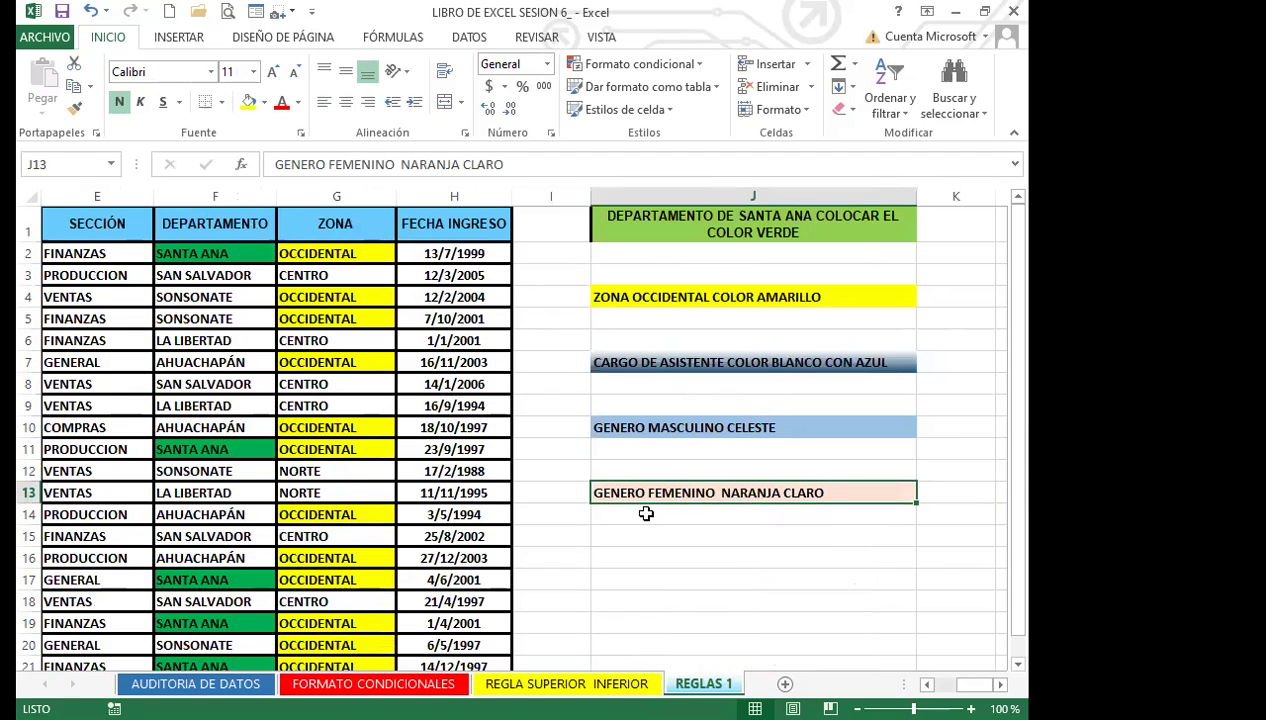
left_click(350, 486)
key("Left")
key("Left")
key("Left")
key("Left")
key("Left")
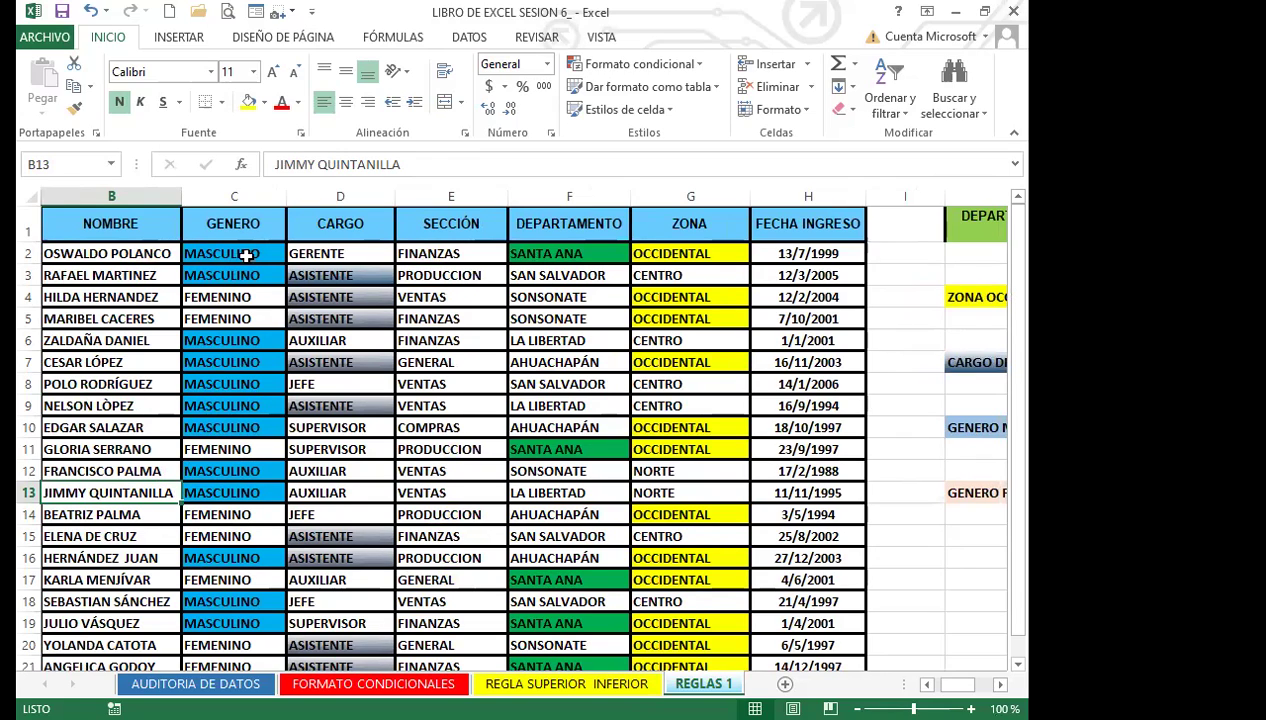
Step: Start a text-contains highlighting rule on GENERO cells C2:C21 with FEMENINO as the text to match
left_click_drag(259, 253, 260, 640)
scroll(300, 645, "up", 1)
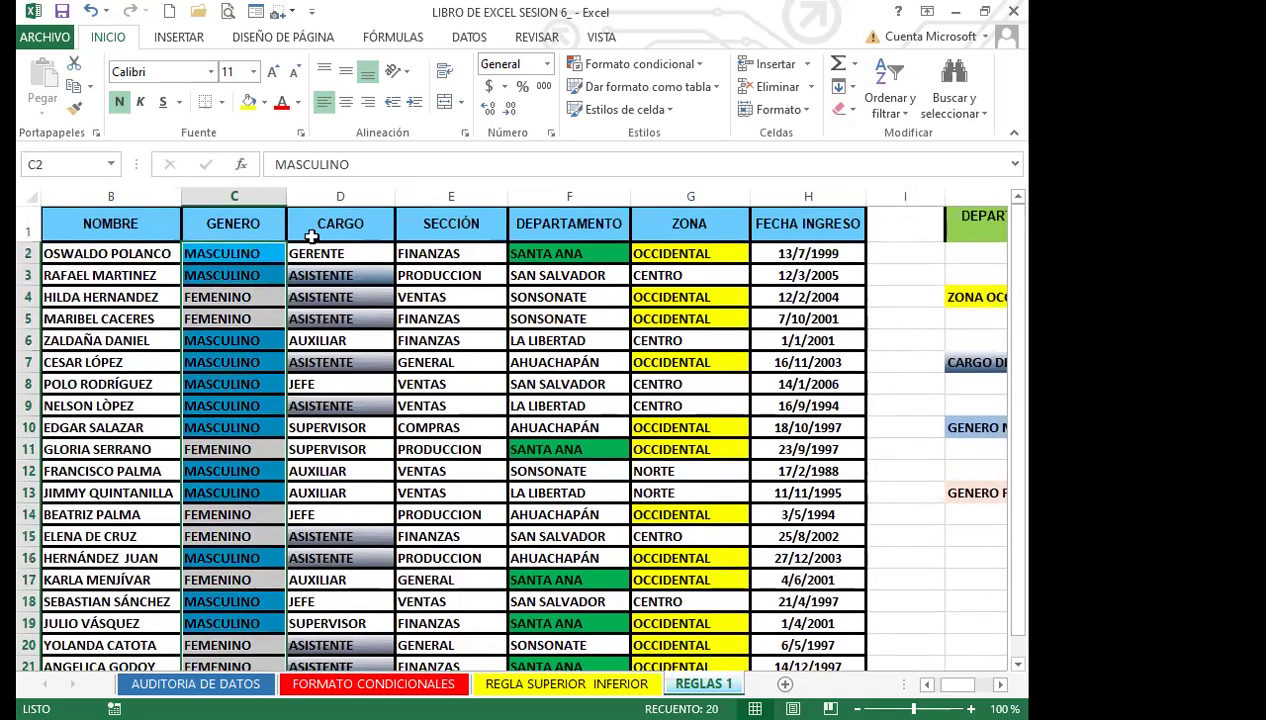
left_click(703, 66)
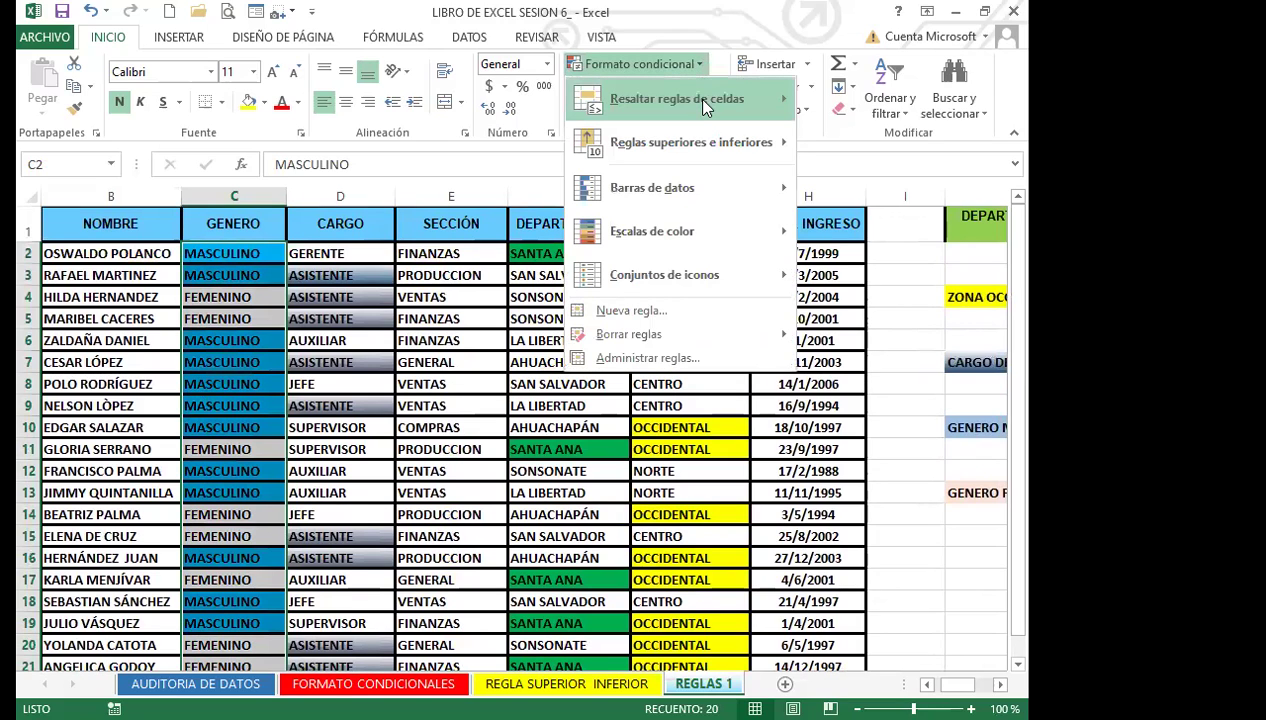
mouse_move(705, 107)
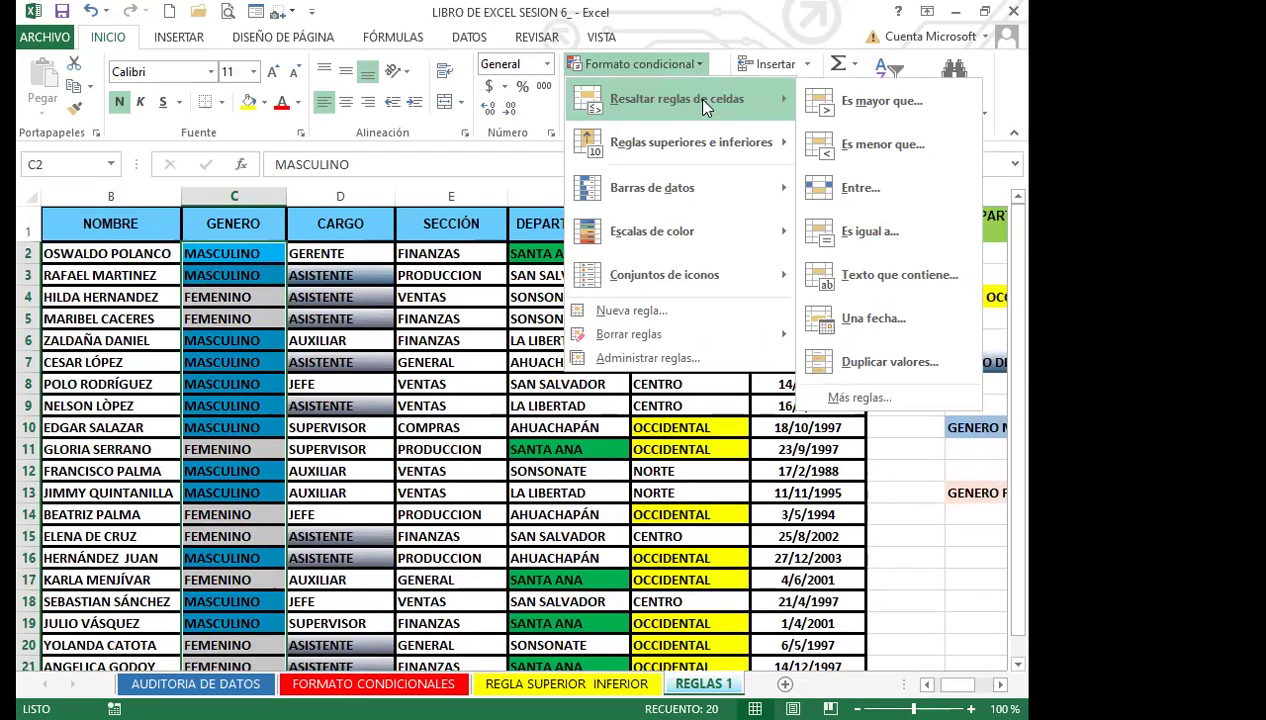
left_click(932, 280)
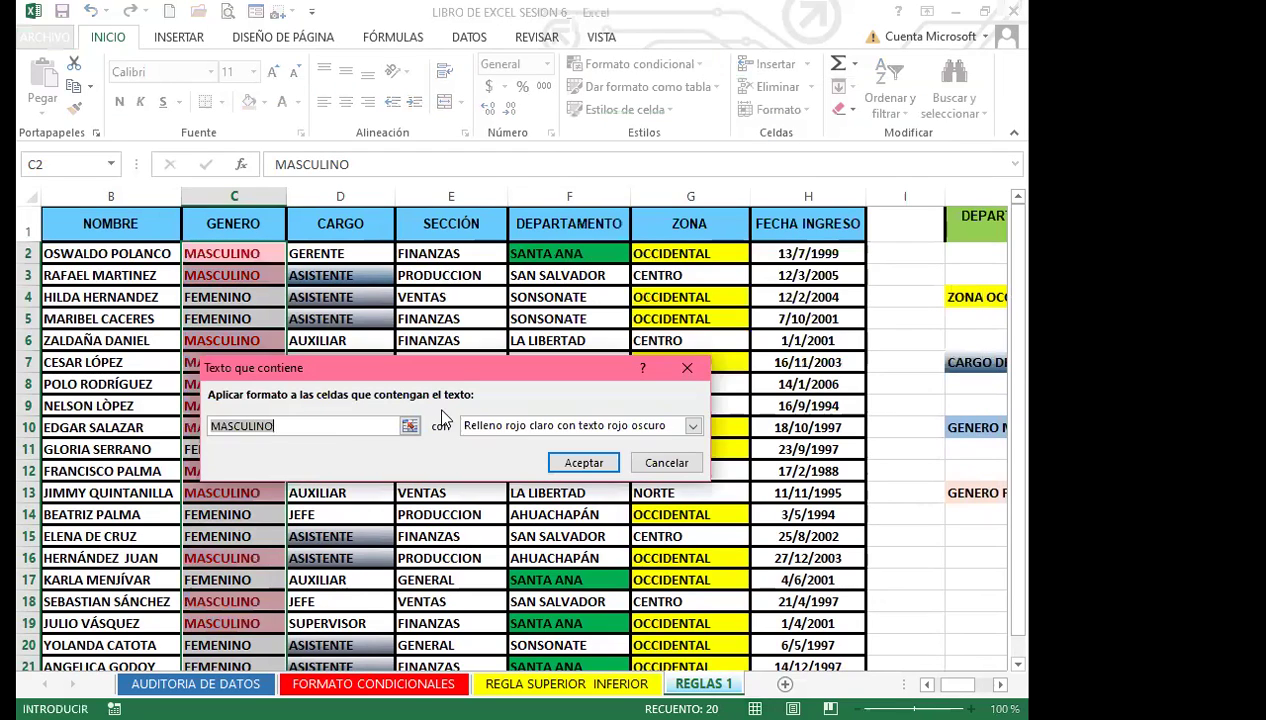
left_click(316, 424)
key("BackSpace")
key("BackSpace")
key("BackSpace")
key("BackSpace")
key("BackSpace")
key("BackSpace")
key("BackSpace")
key("BackSpace")
key("BackSpace")
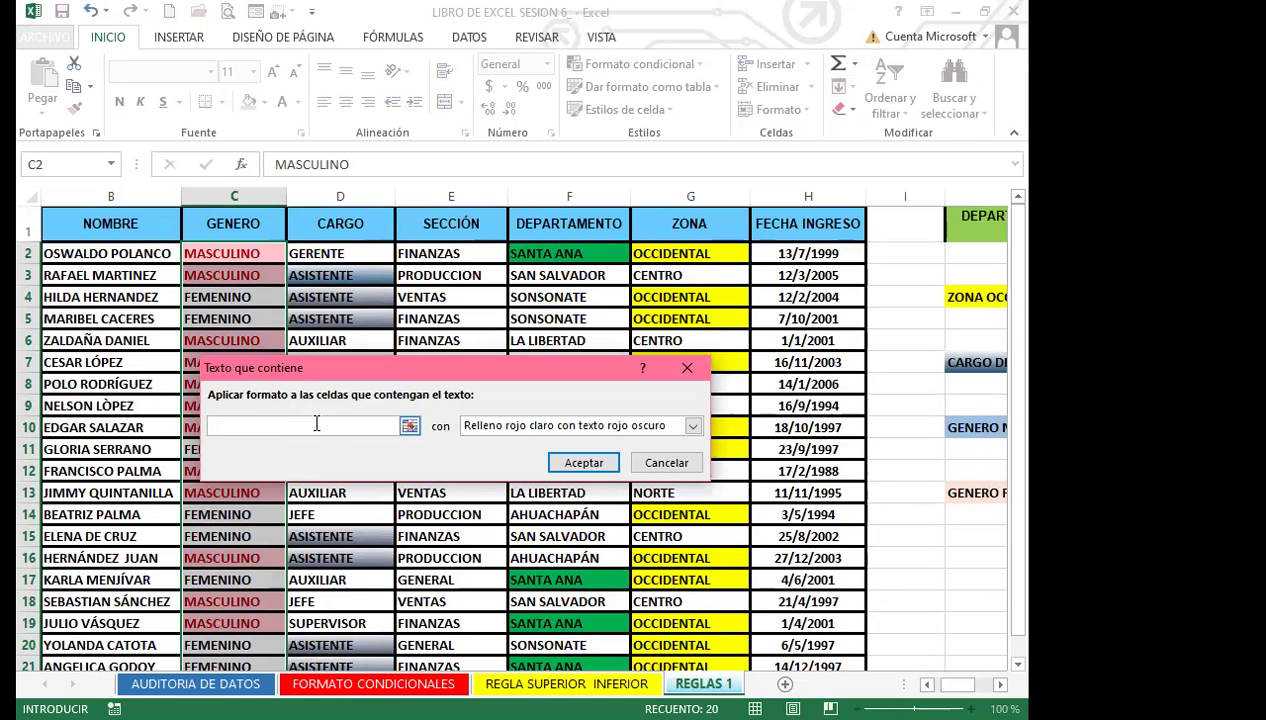
type("fe")
key("BackSpace")
key("BackSpace")
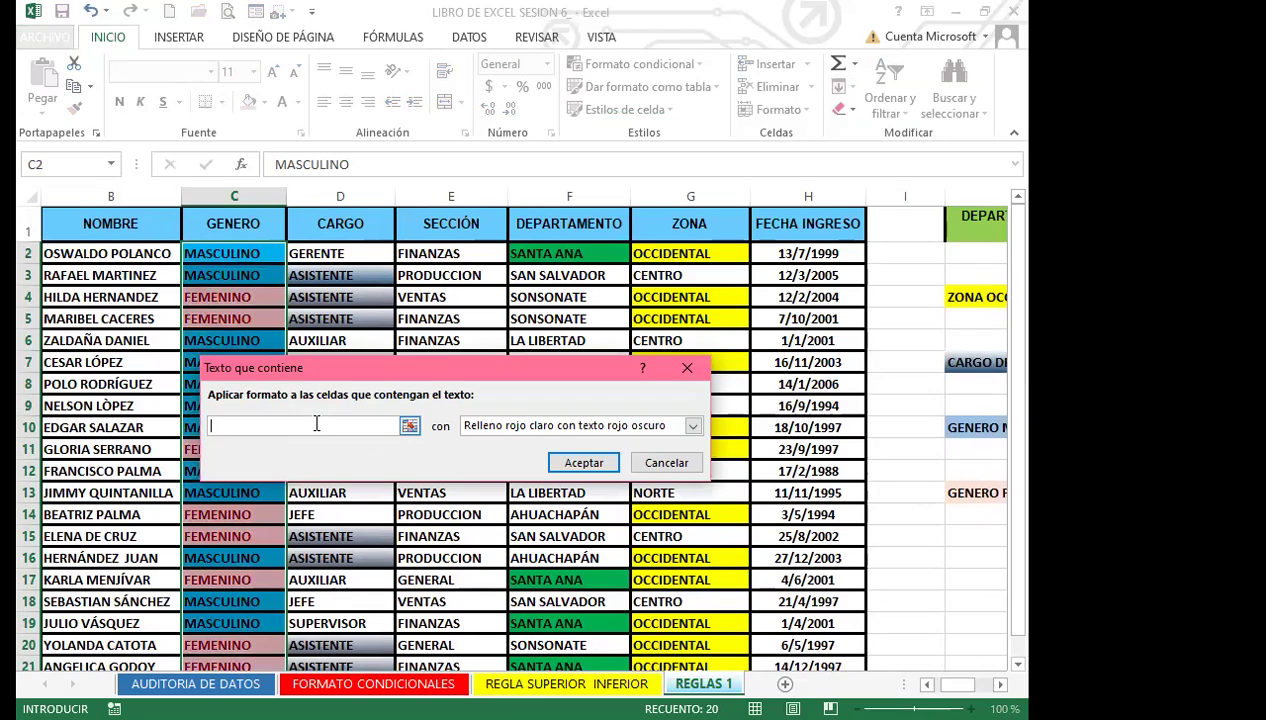
type("FEMENINO")
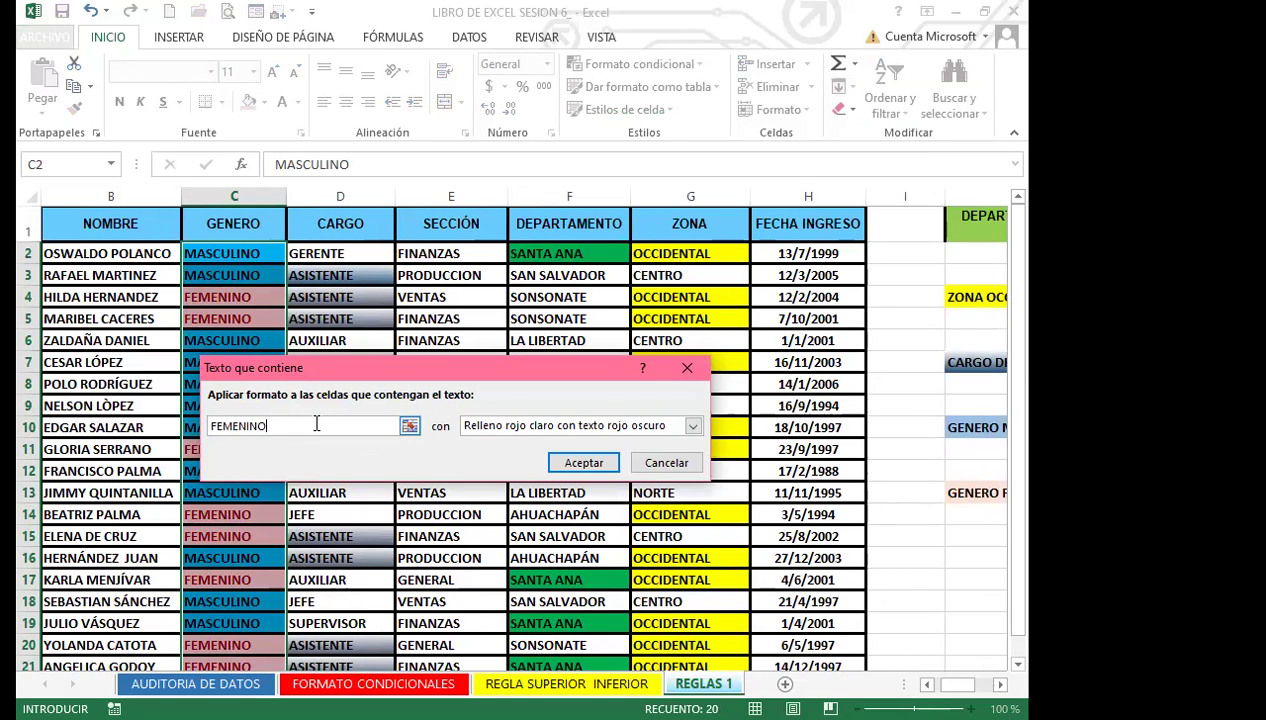
Step: Give the FEMENINO rule a custom format with a light orange theme color fill
left_click(692, 426)
left_click(525, 521)
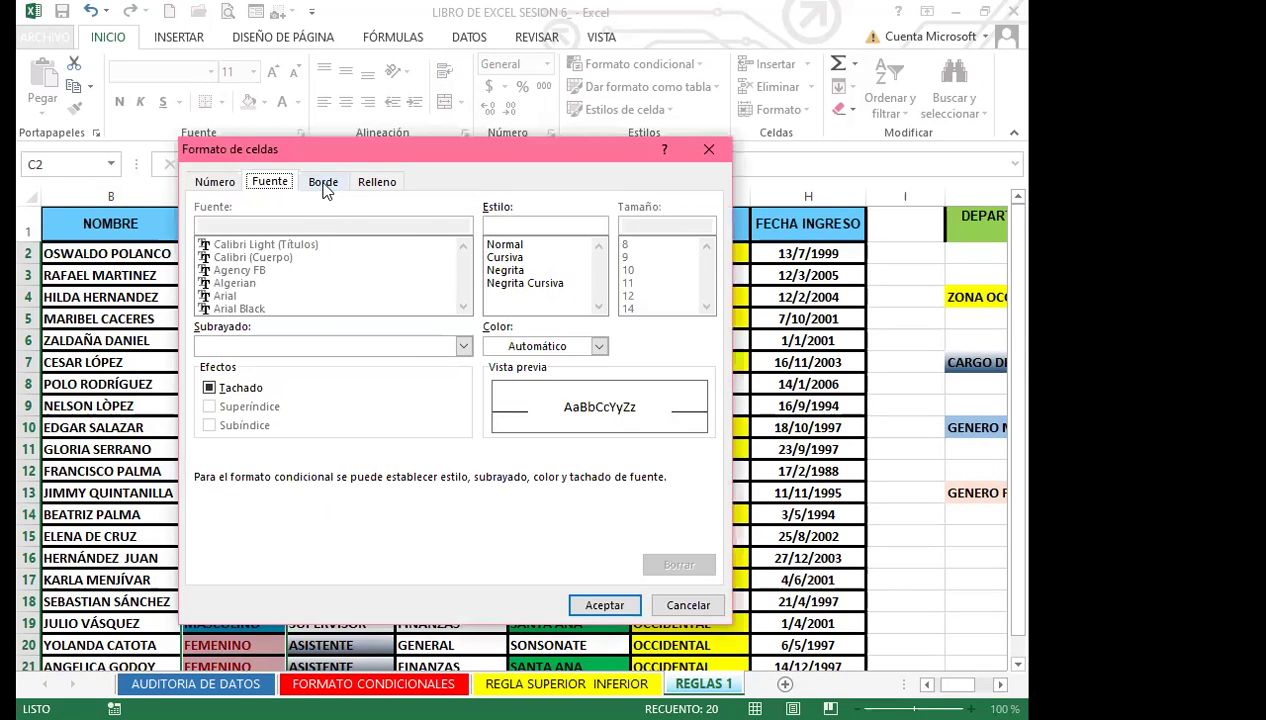
left_click(378, 182)
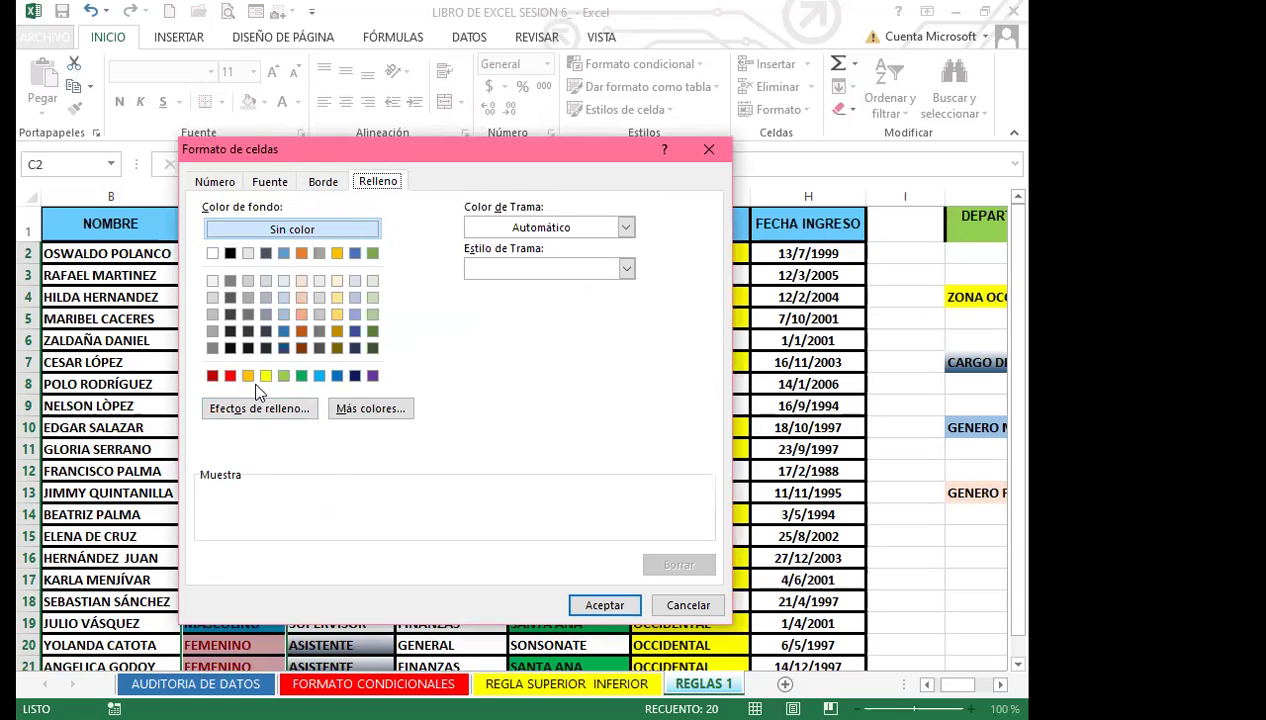
left_click(301, 314)
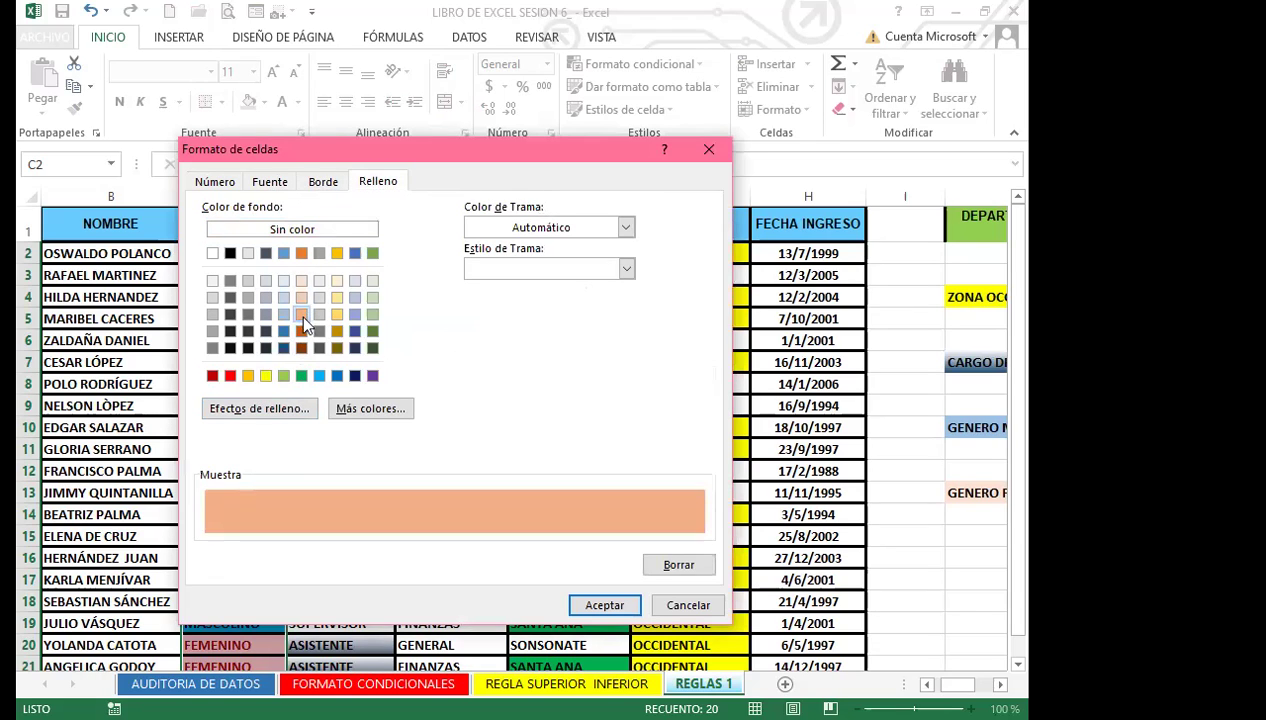
left_click(301, 297)
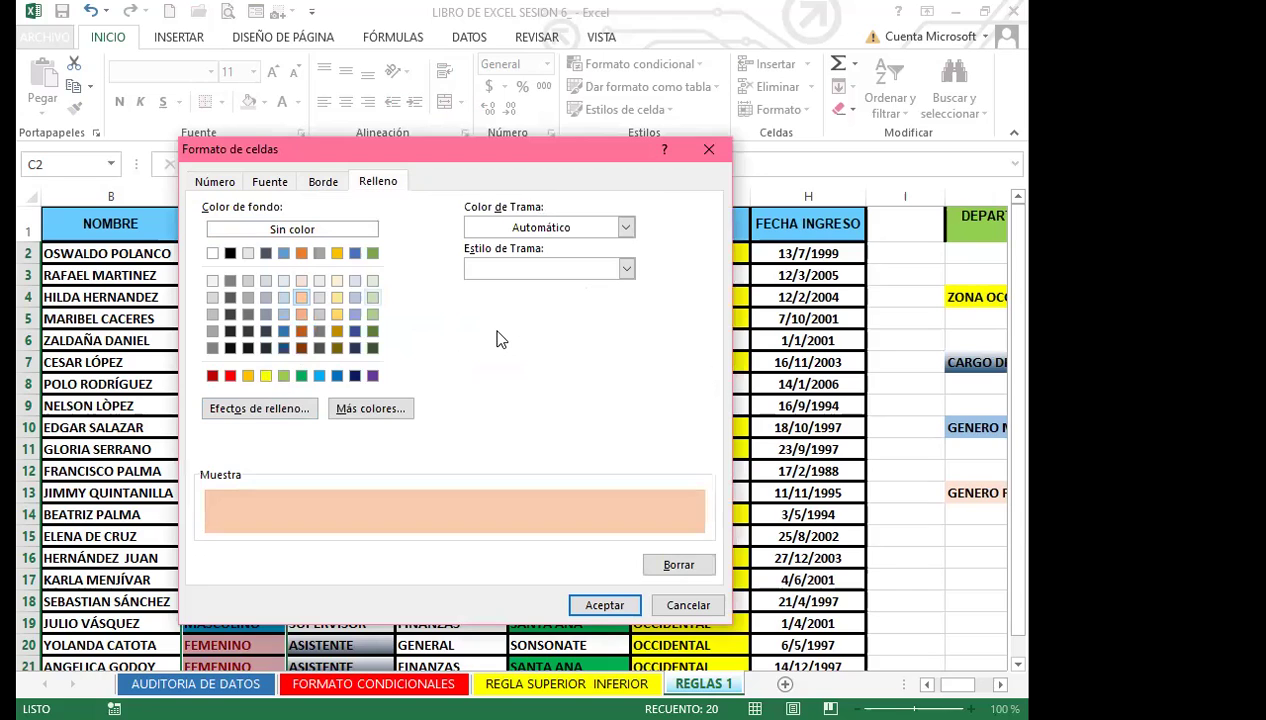
Step: Set the FEMENINO rule's font to bold (Negrita) and black, and apply the rule
left_click(270, 184)
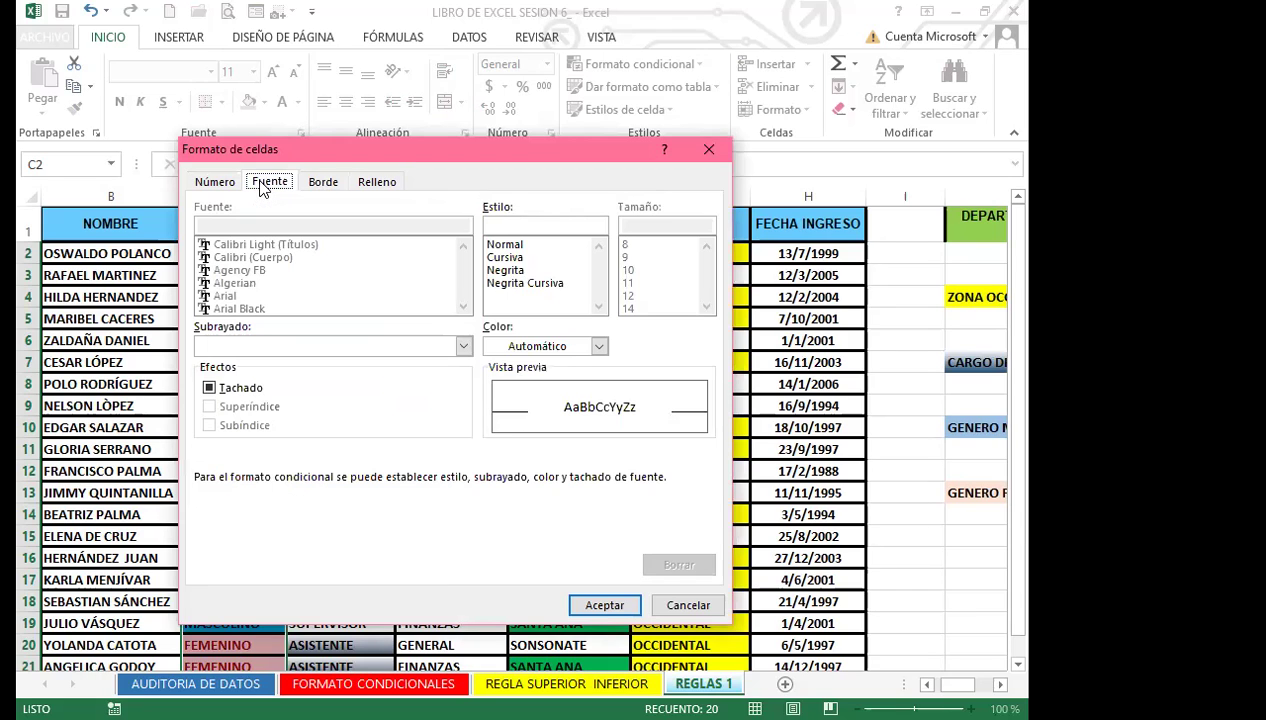
left_click(508, 271)
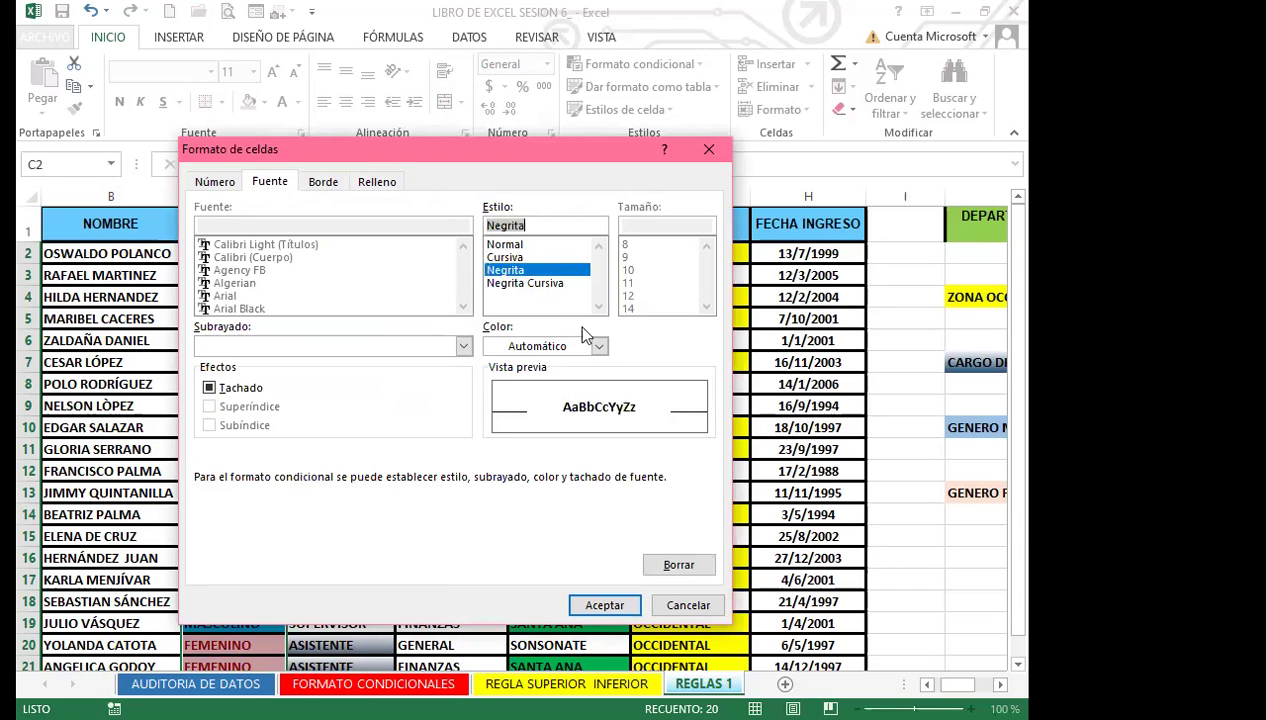
left_click(599, 346)
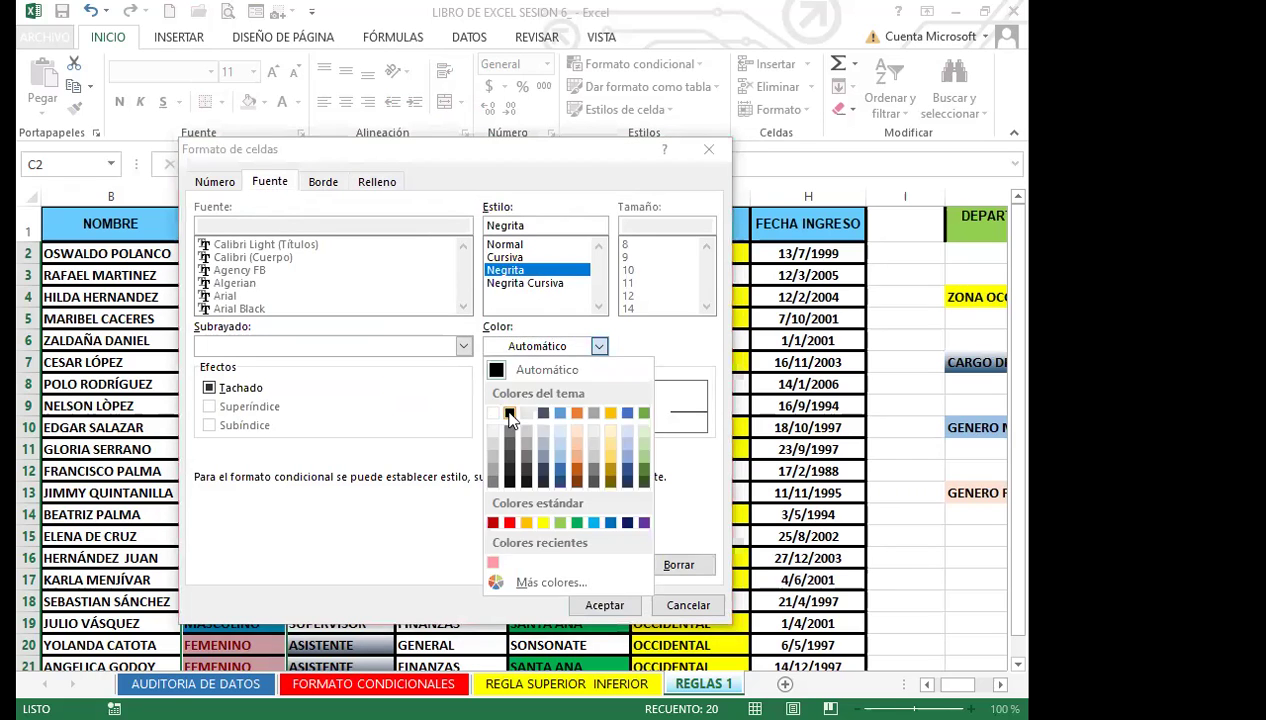
left_click(510, 414)
left_click(604, 605)
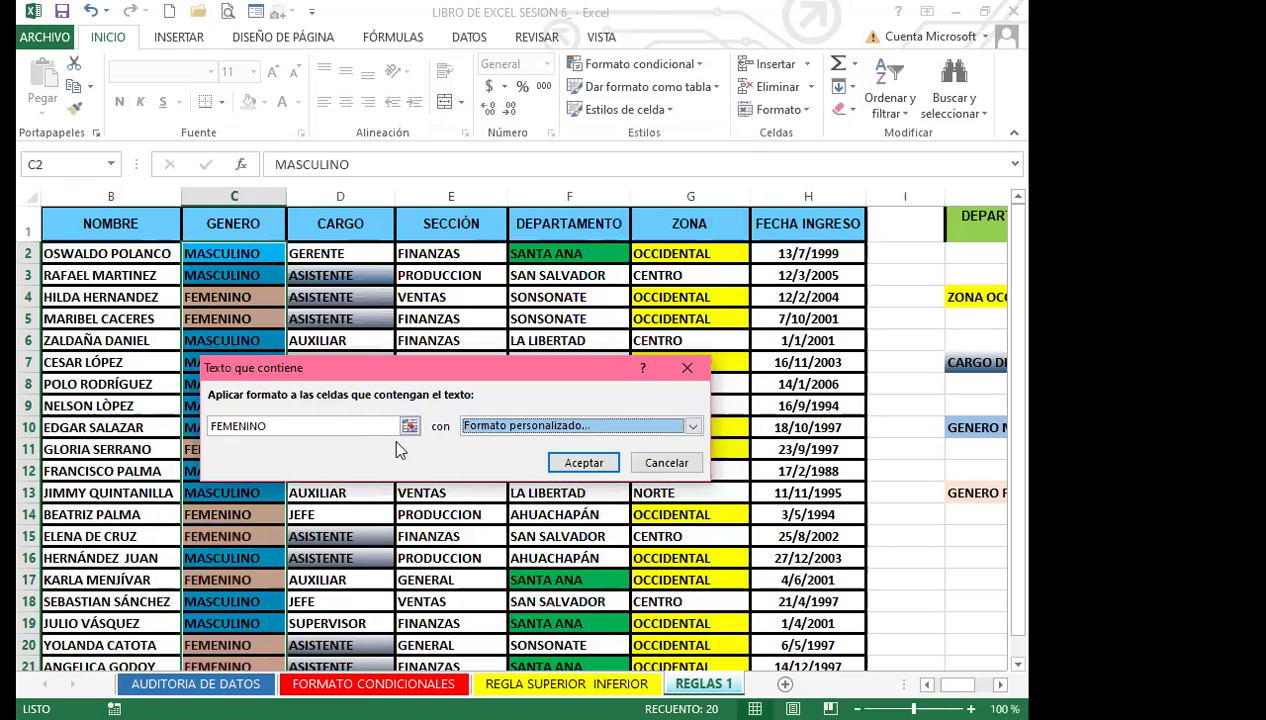
left_click(584, 462)
Step: Examine the conditional highlighting in the GENERO, CARGO, DEPARTAMENTO and ZONA columns down to row 21
left_click(250, 406)
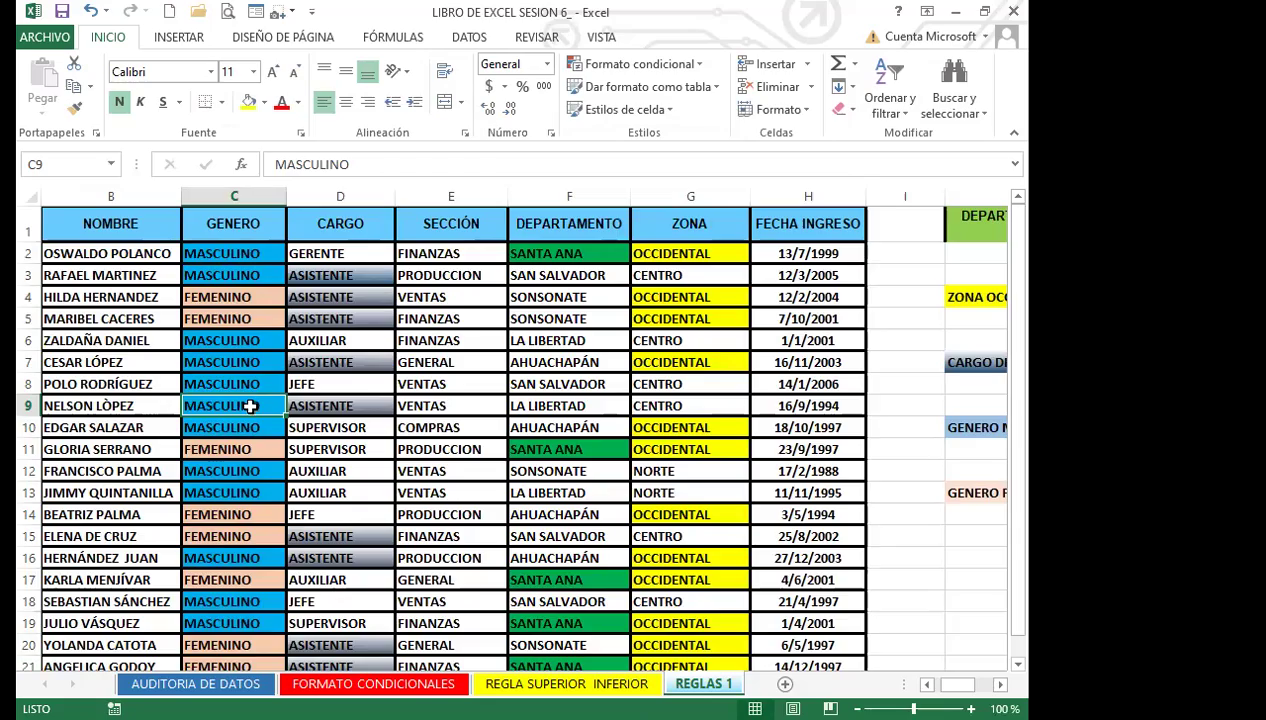
scroll(250, 406, "down", 3)
scroll(248, 415, "up", 2)
scroll(248, 418, "up", 1)
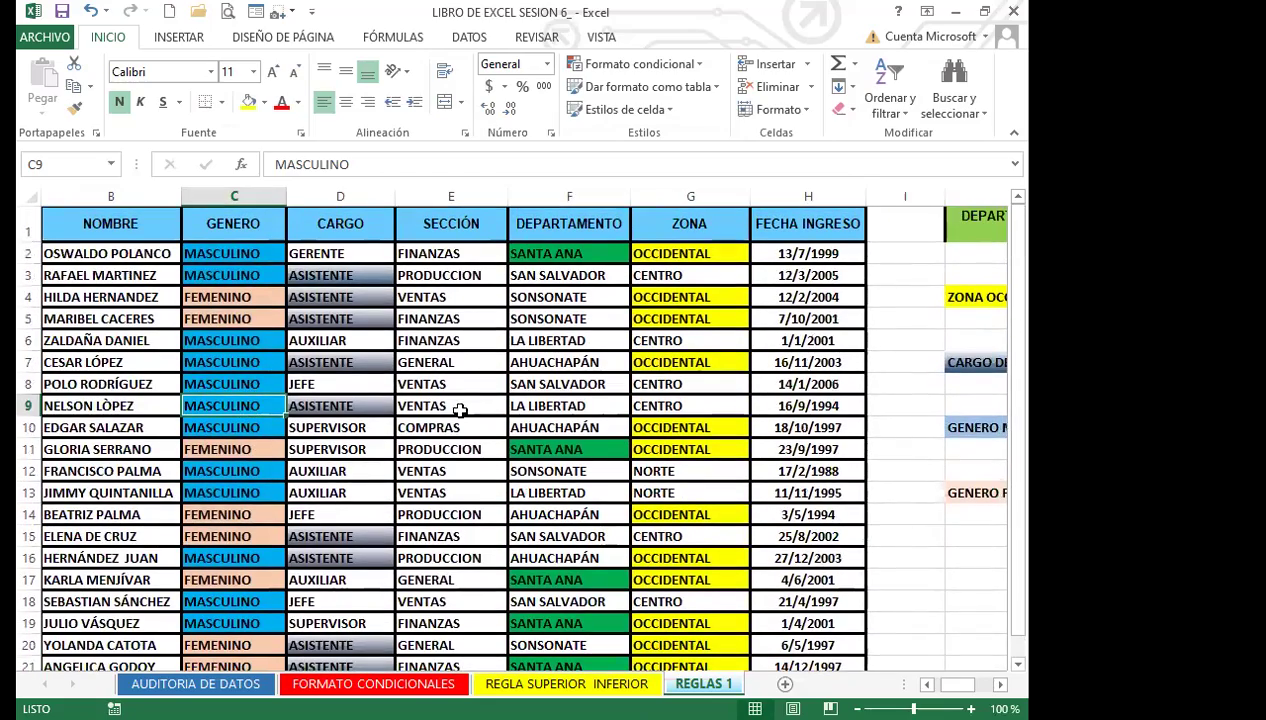
left_click(459, 409)
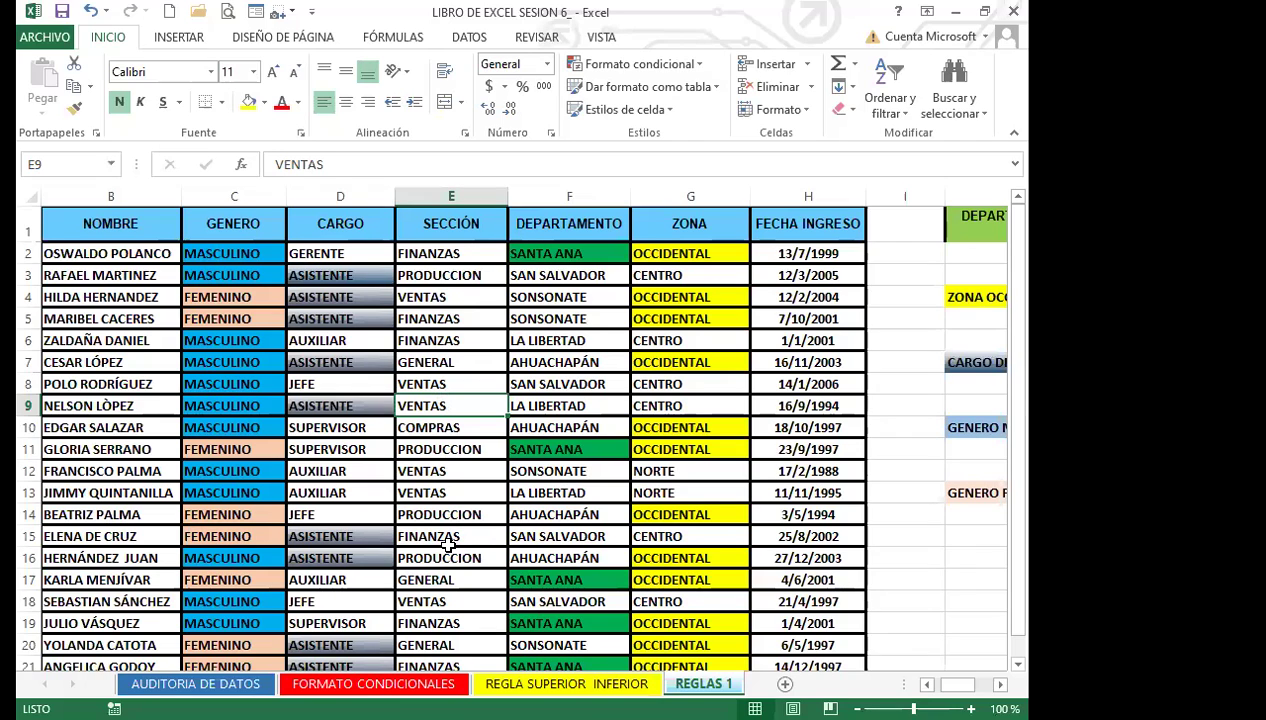
left_click(913, 574)
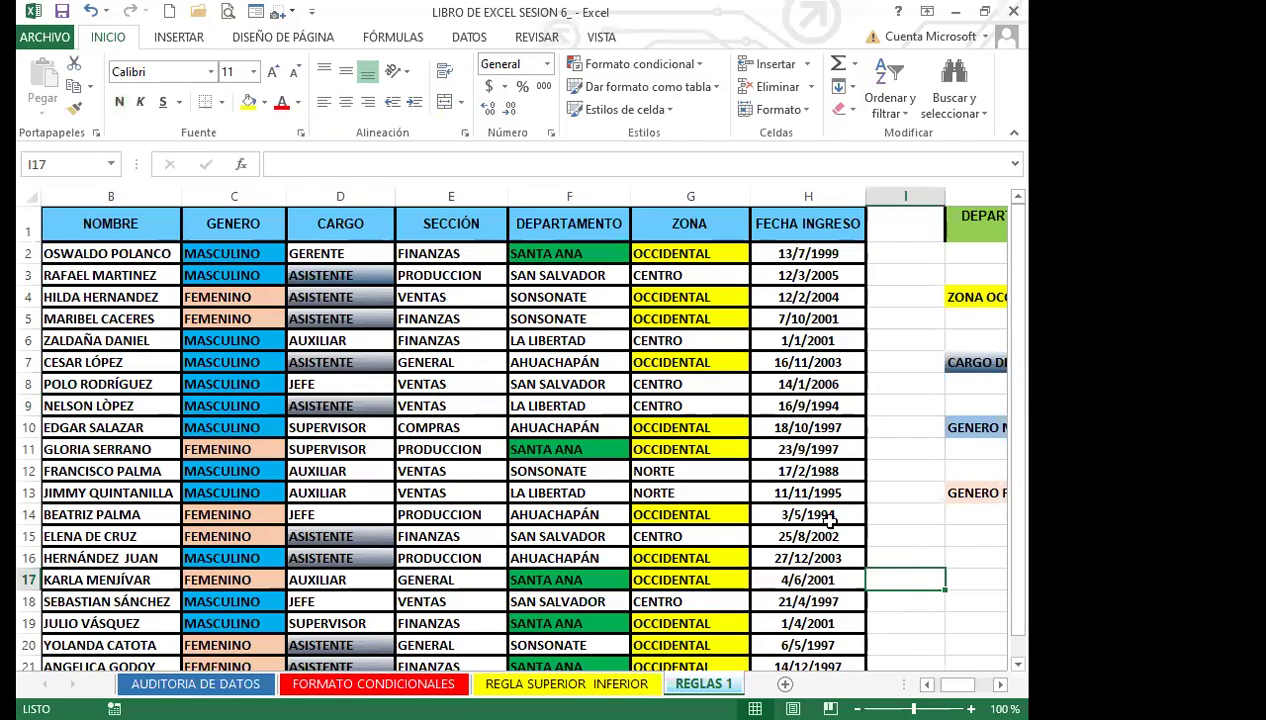
scroll(451, 428, "down", 2)
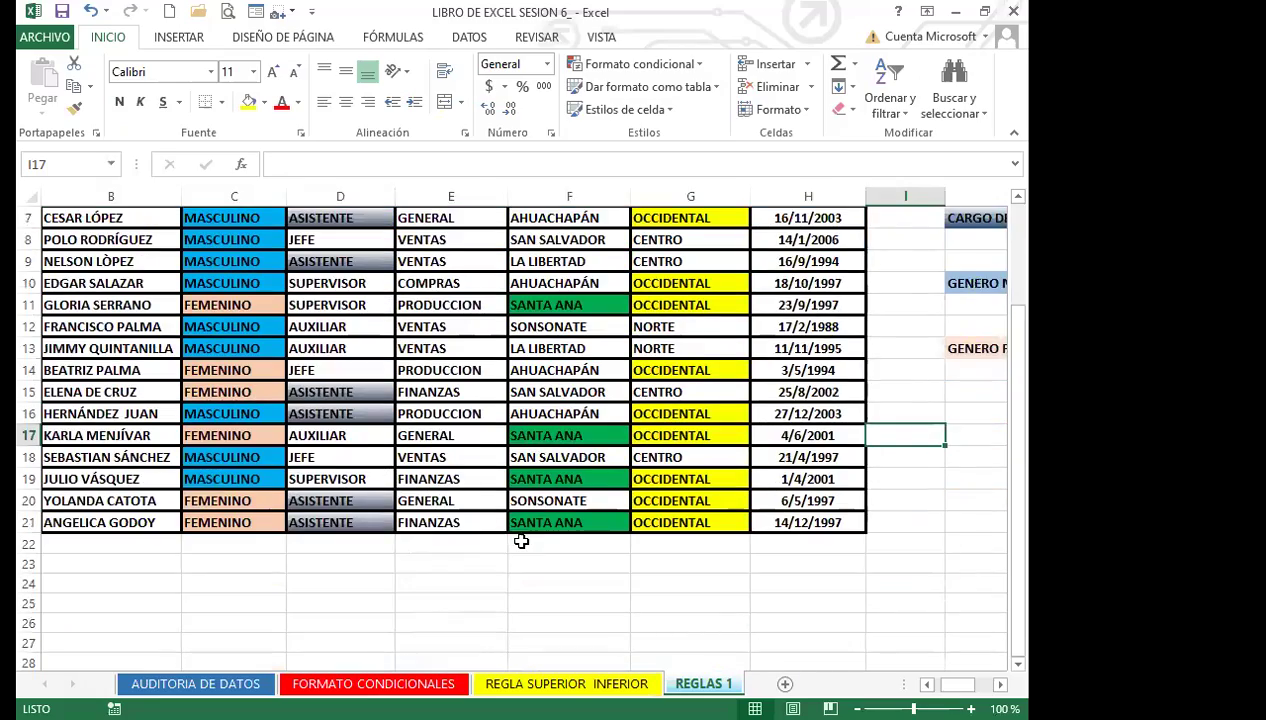
scroll(512, 530, "up", 2)
scroll(507, 518, "down", 1)
scroll(520, 540, "down", 1)
scroll(530, 543, "up", 1)
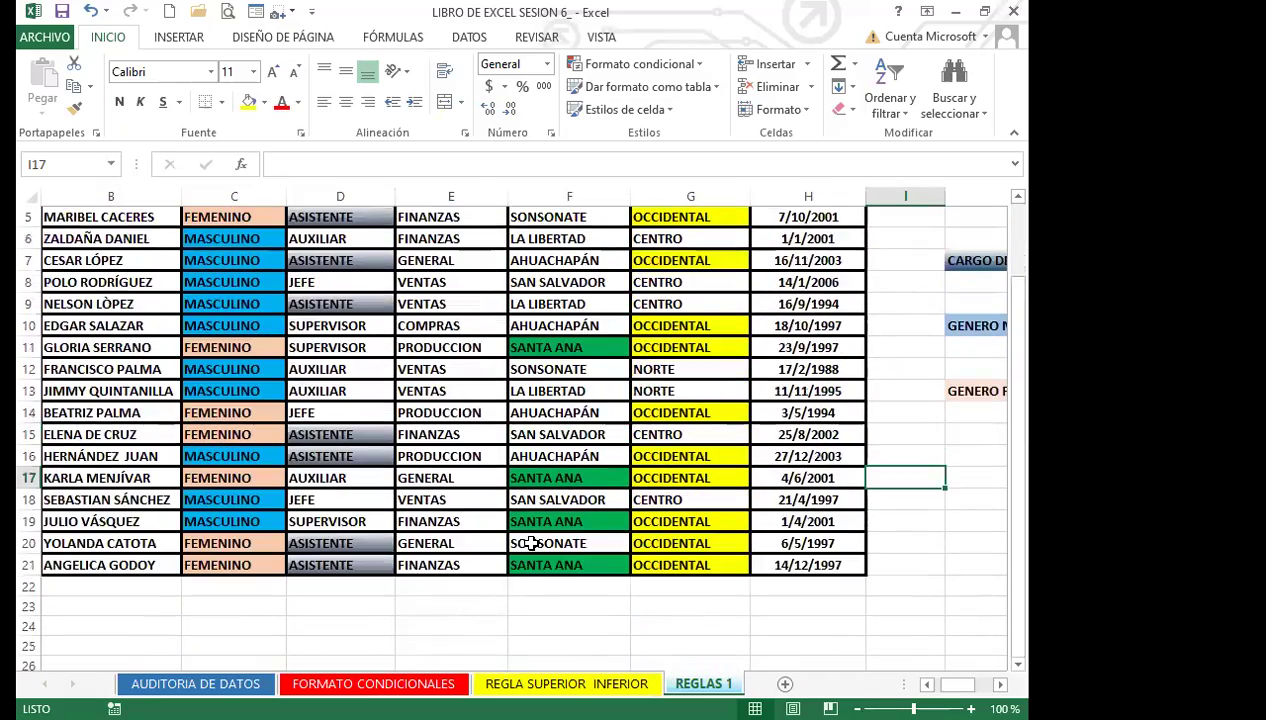
scroll(505, 455, "up", 2)
scroll(520, 540, "down", 4)
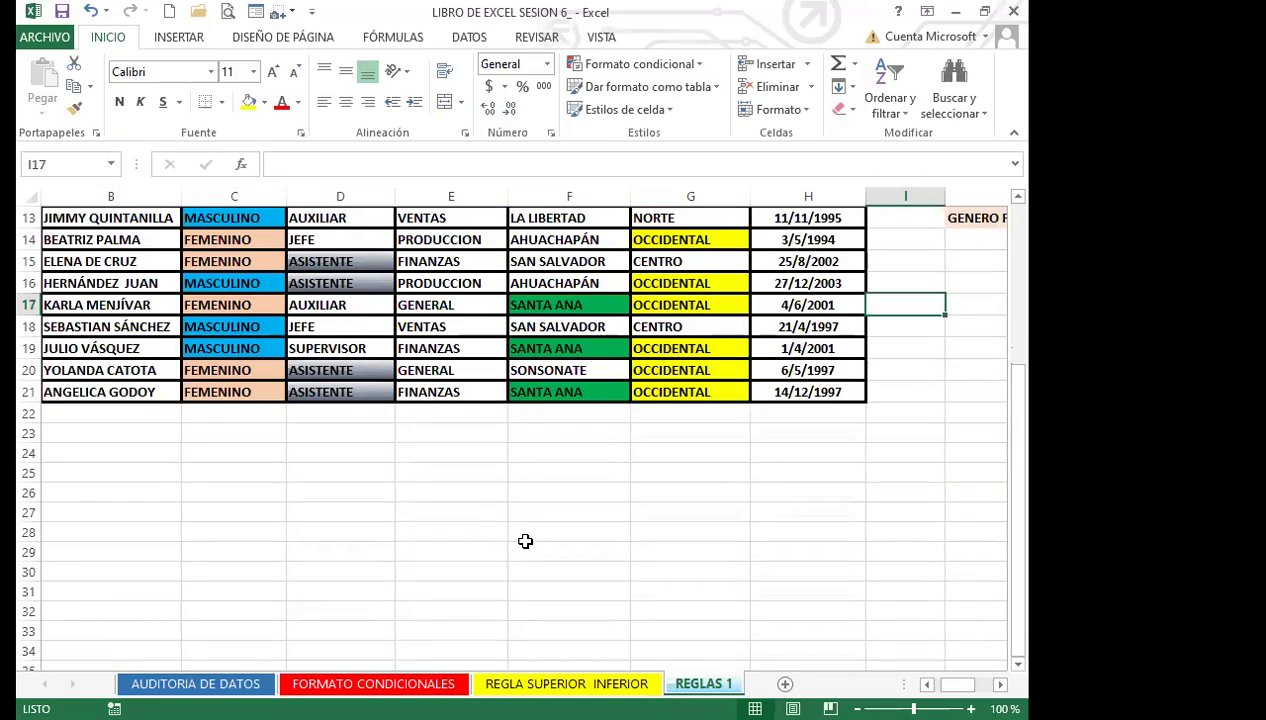
scroll(525, 533, "up", 4)
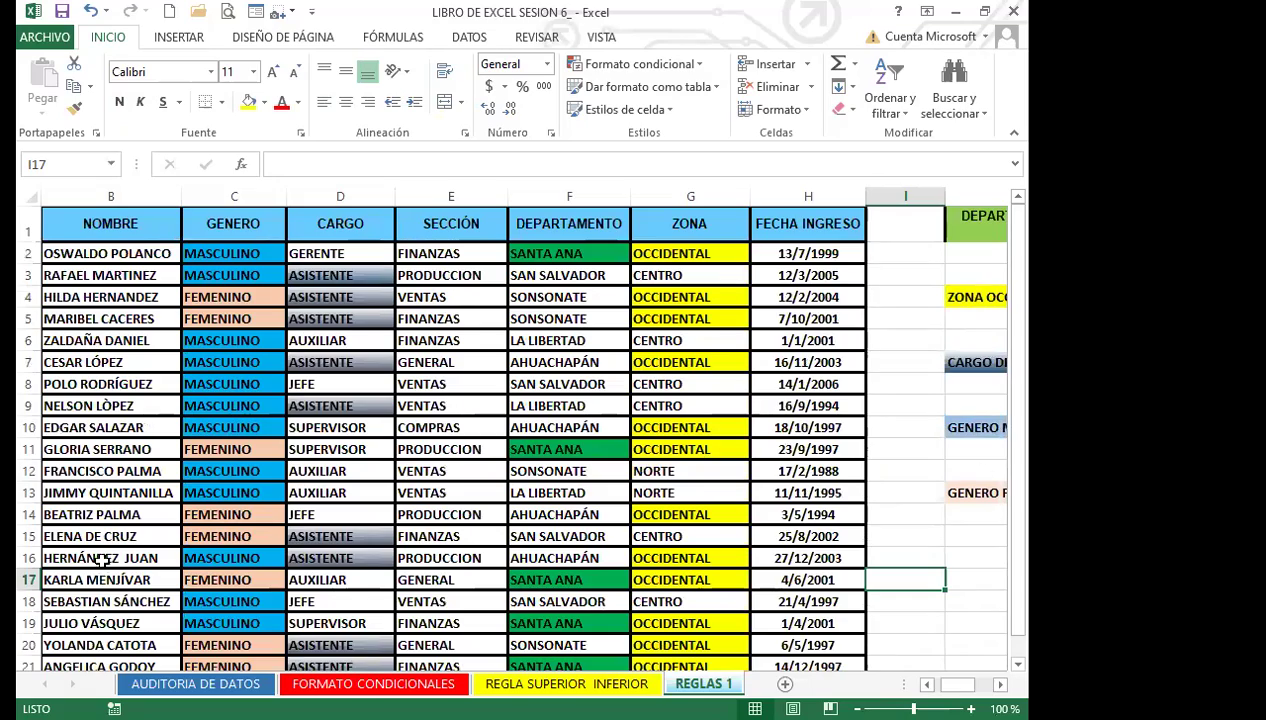
scroll(328, 492, "down", 2)
scroll(383, 519, "up", 2)
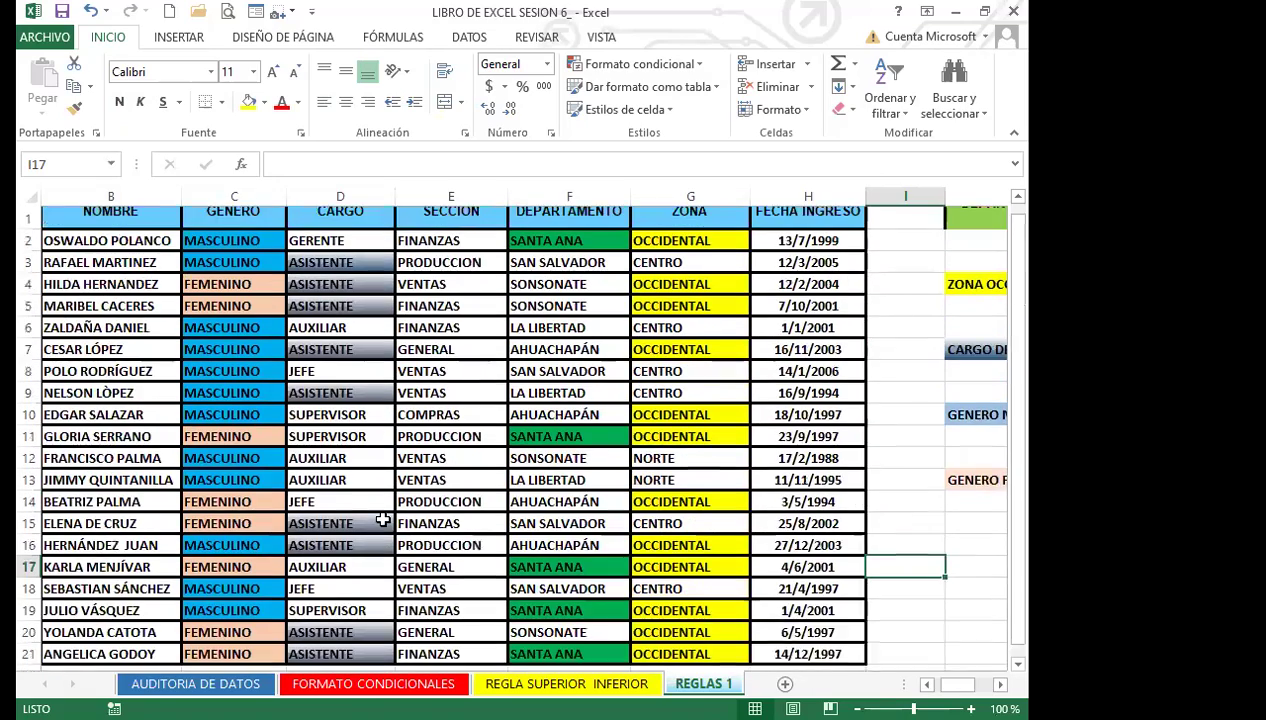
scroll(383, 517, "down", 2)
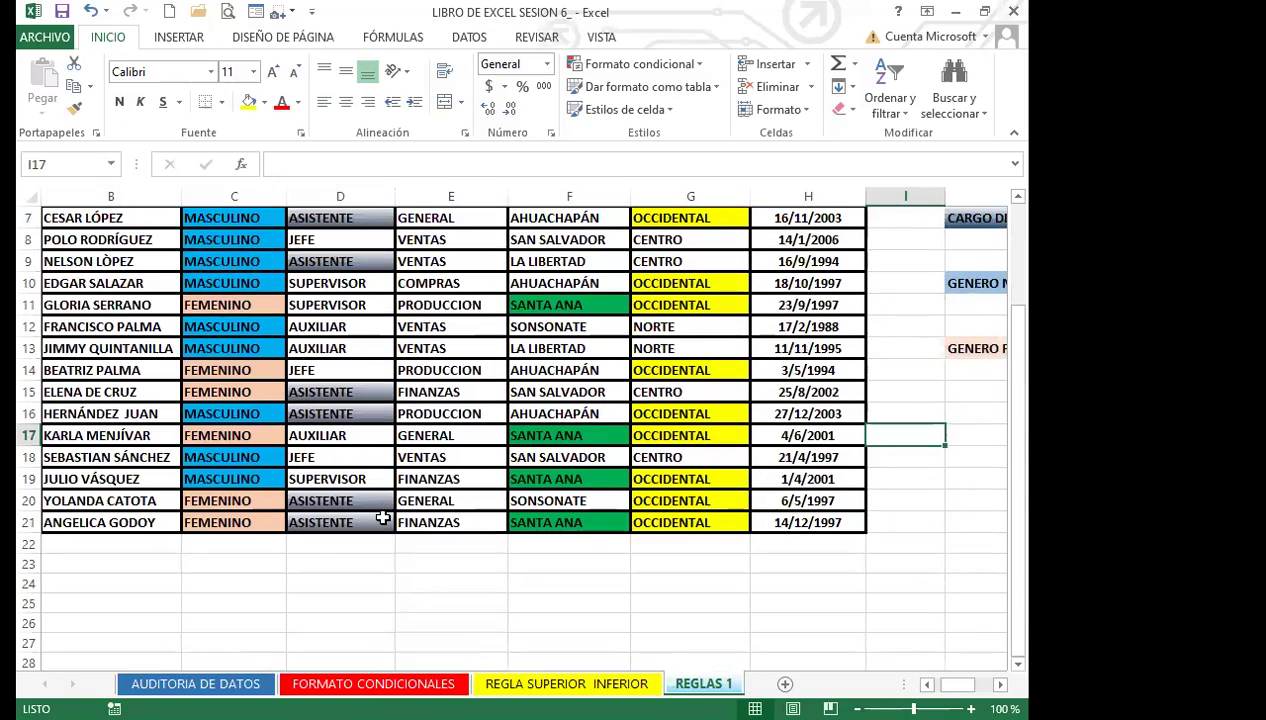